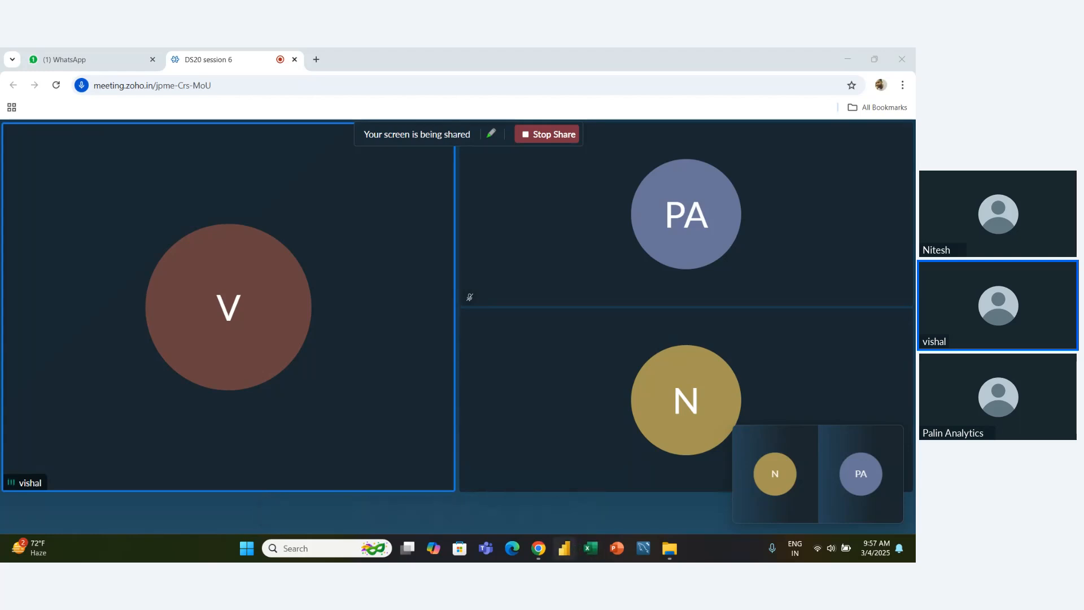
# - Open the Date & time workbook from the DS20 10 OCLOCK folder in a maximized window, dismissing the startup dialog and Document Recovery
pyautogui.click(670, 548)
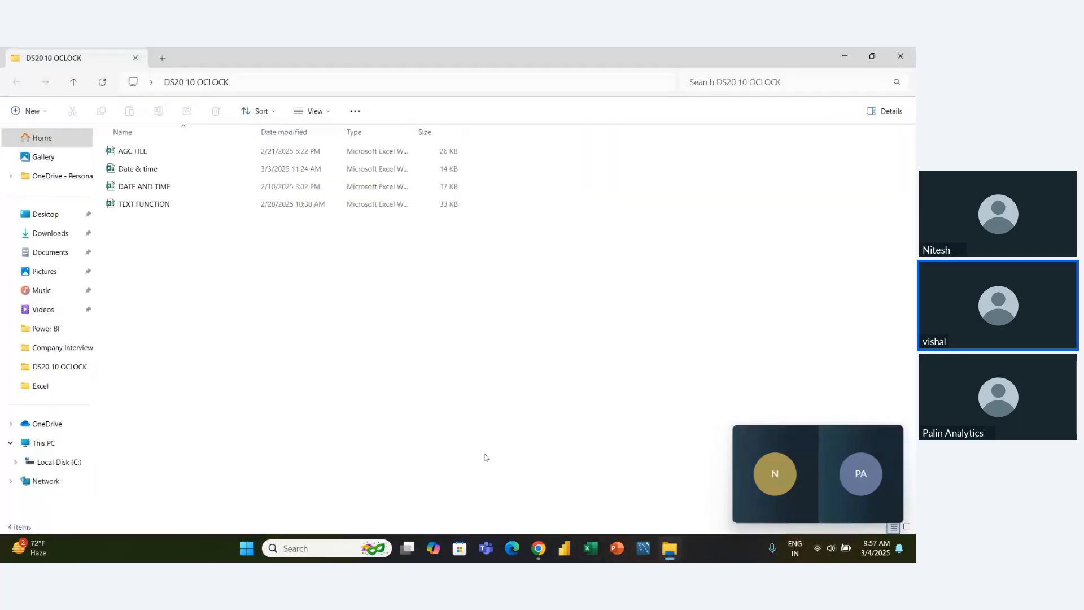
pyautogui.doubleClick(152, 171)
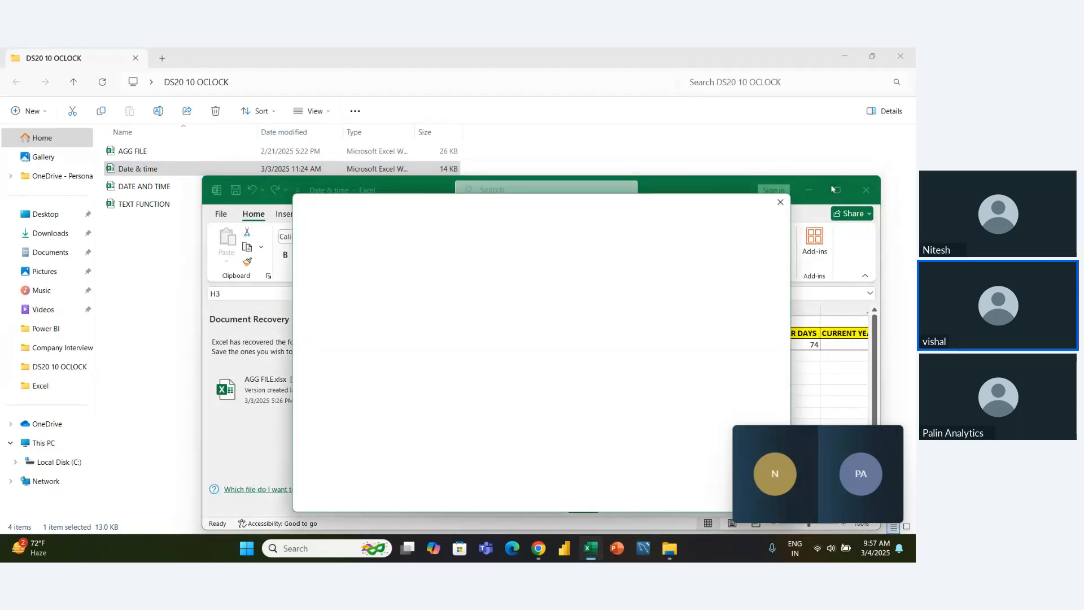
pyautogui.click(781, 202)
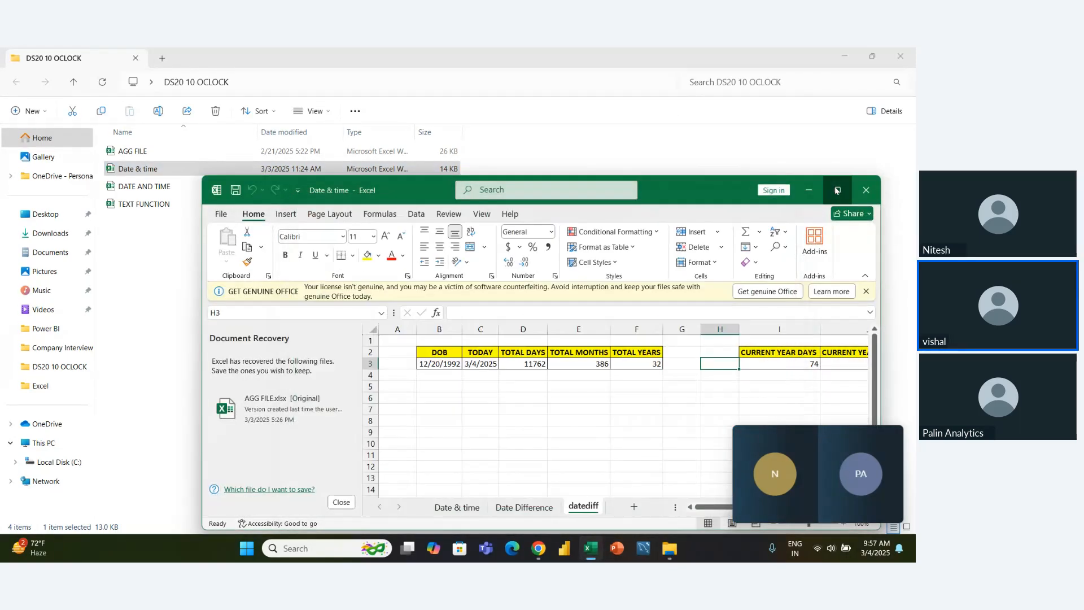
pyautogui.click(838, 189)
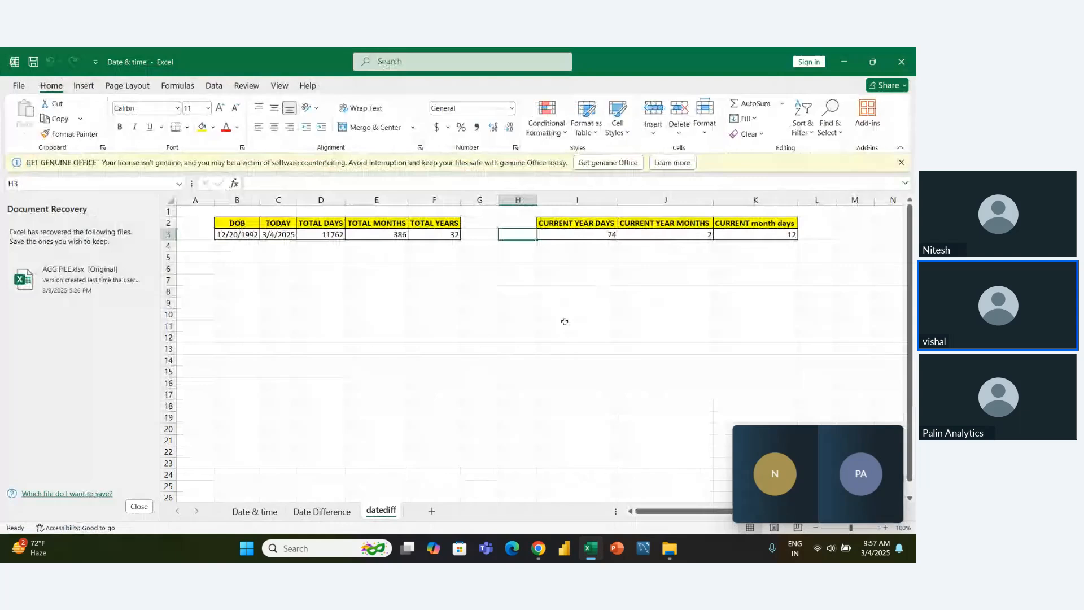
pyautogui.click(139, 506)
# - Review the total and current-year DATEDIF result cells in row 3 of the datediff sheet
pyautogui.click(246, 317)
pyautogui.press('Up')
pyautogui.press('Up')
pyautogui.press('Up')
pyautogui.press('Up')
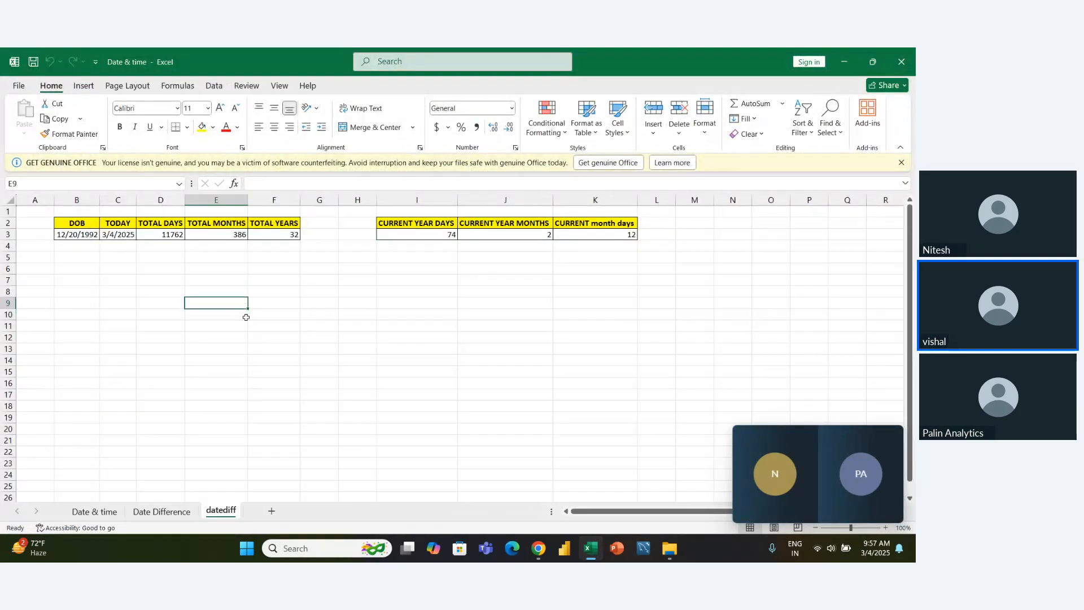
pyautogui.press('Right')
pyautogui.press('Right')
pyautogui.press('Up')
pyautogui.press('Right')
pyautogui.press('Right')
pyautogui.press('Up')
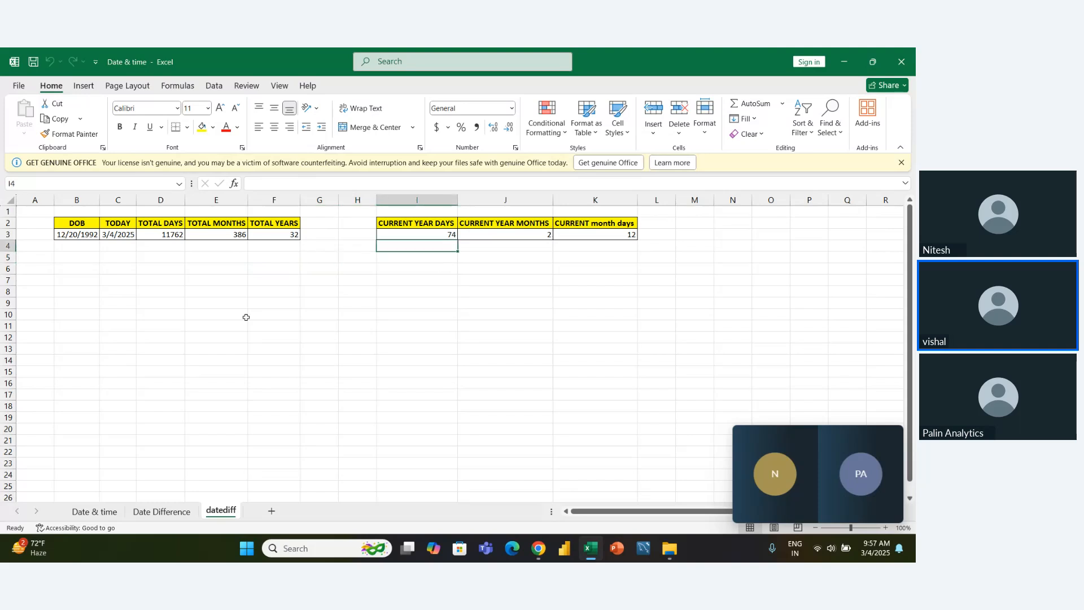
pyautogui.press('Up')
pyautogui.press('Left')
pyautogui.press('Right')
pyautogui.press('Right')
pyautogui.press('Right')
pyautogui.press('Left')
pyautogui.press('Left')
pyautogui.press('Left')
pyautogui.press('Left')
pyautogui.press('Left')
pyautogui.press('Left')
pyautogui.press('Left')
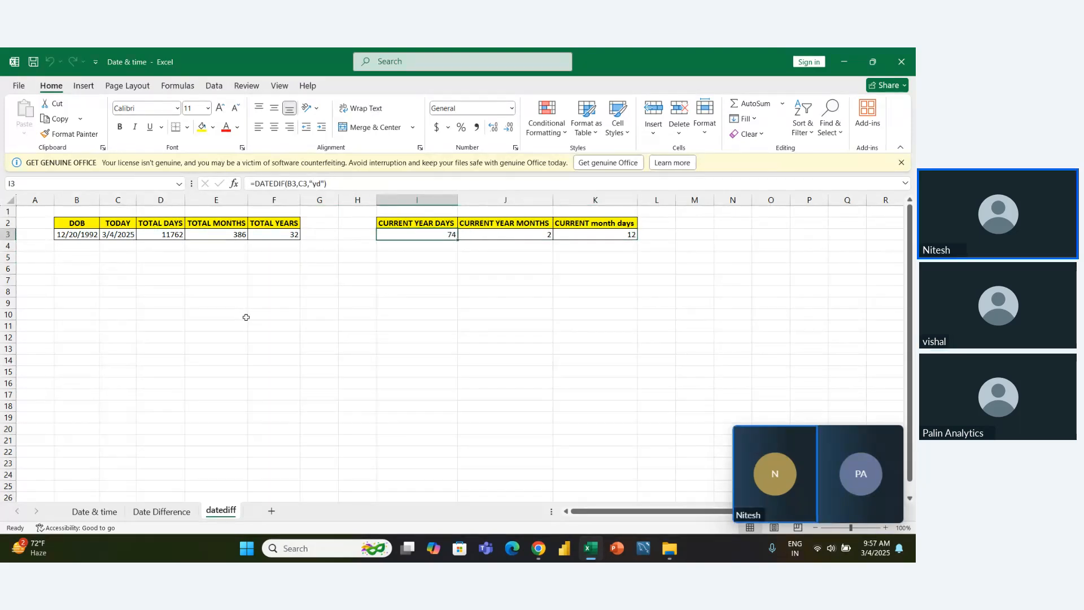
pyautogui.press('Left')
pyautogui.press('Left')
pyautogui.press('Right')
pyautogui.press('Right')
pyautogui.press('Right')
pyautogui.press('Right')
pyautogui.press('Right')
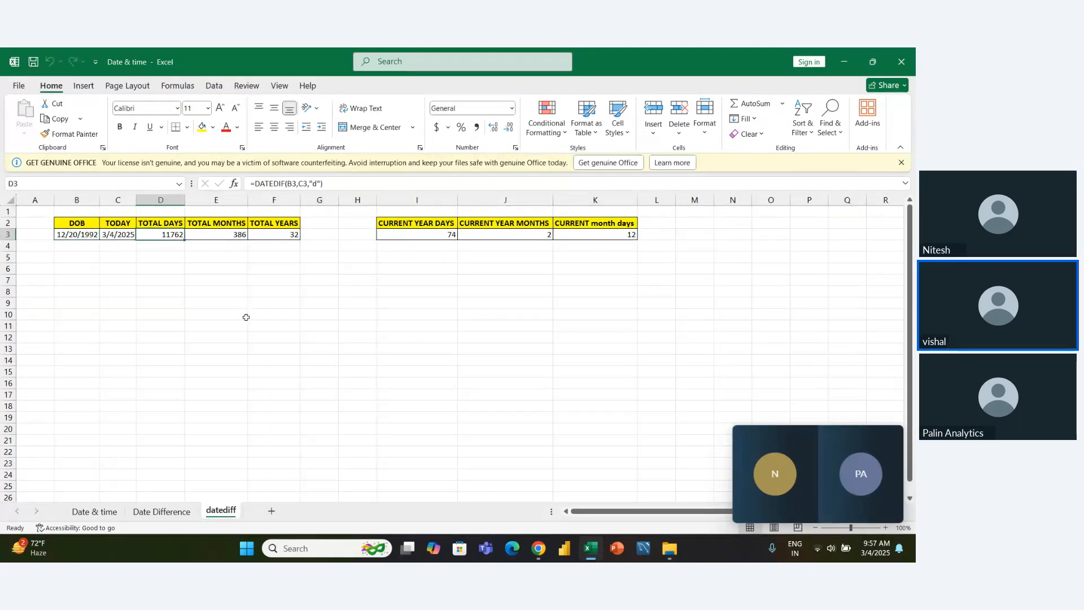
# - Add a new worksheet after datediff and rename it TIME DIFFERENCE
pyautogui.click(272, 511)
pyautogui.doubleClick(255, 510)
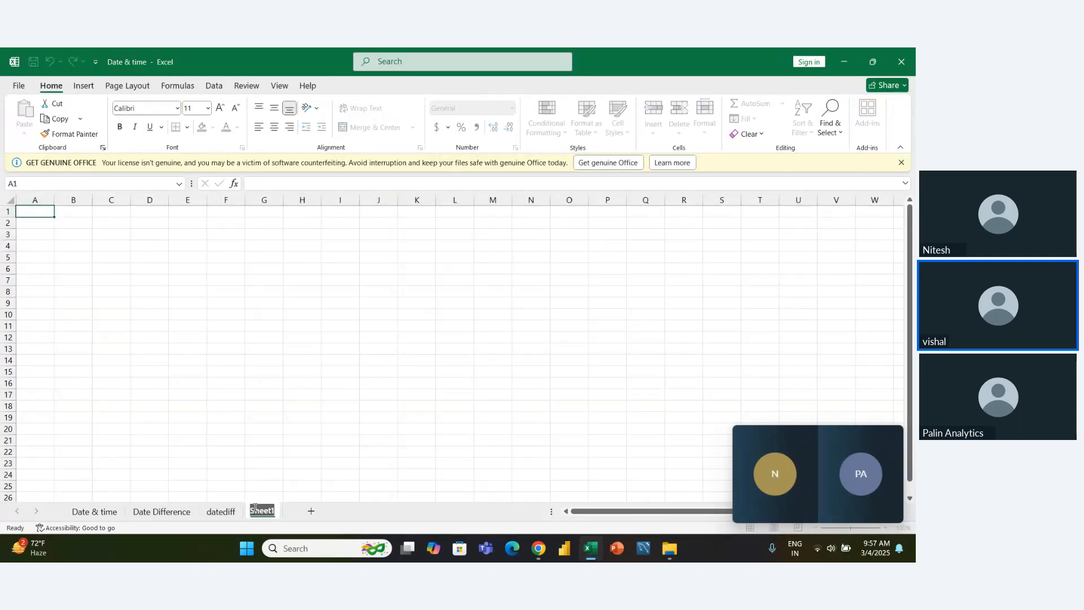
pyautogui.write('F')
pyautogui.press('BackSpace')
pyautogui.write('TIME DIFFEREN')
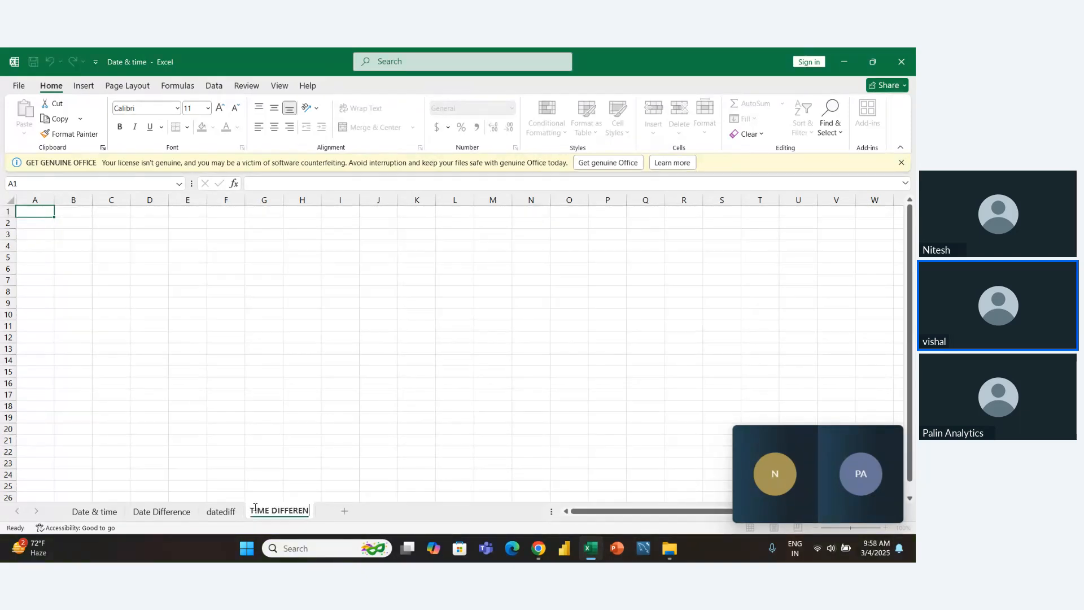
pyautogui.write('CE')
pyautogui.click(324, 438)
# - Open the DATE AND TIME workbook from the DS20 10 OCLOCK folder and switch to its window
pyautogui.hotkey('alt', 'Tab')
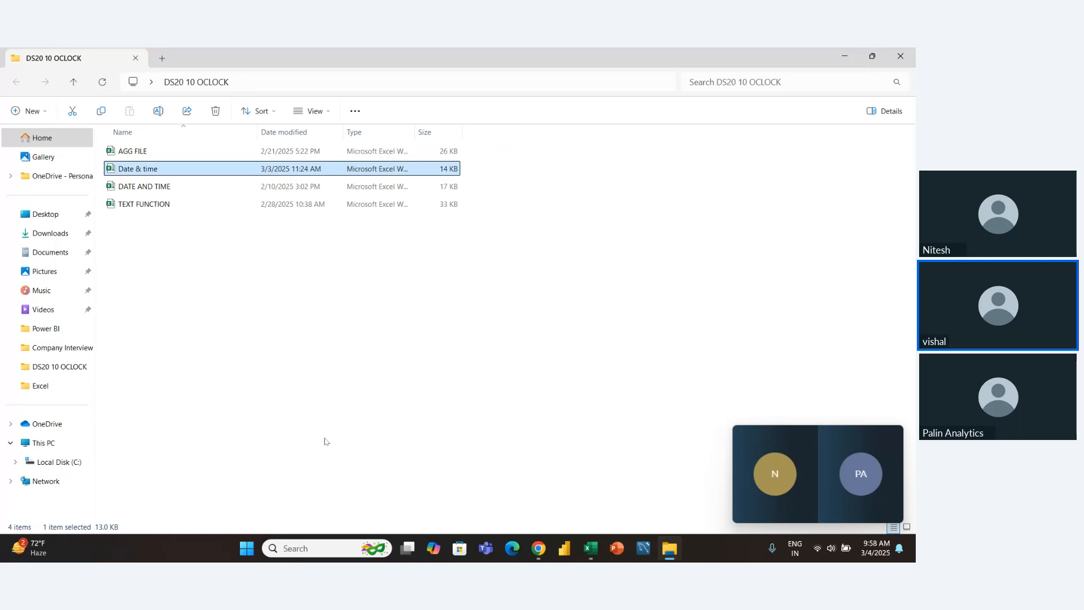
pyautogui.press('alt')
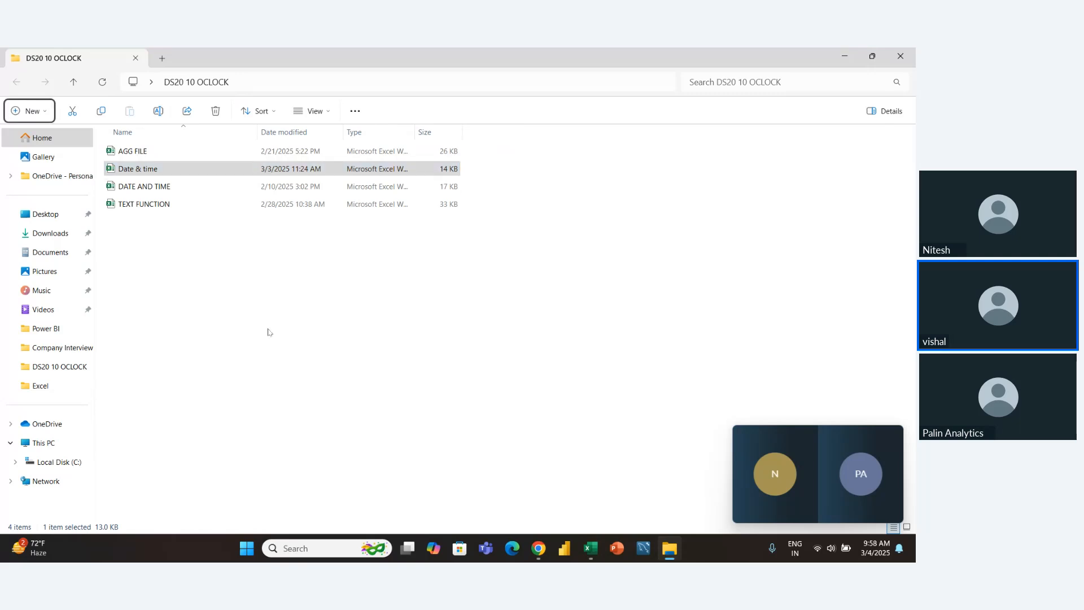
pyautogui.doubleClick(195, 189)
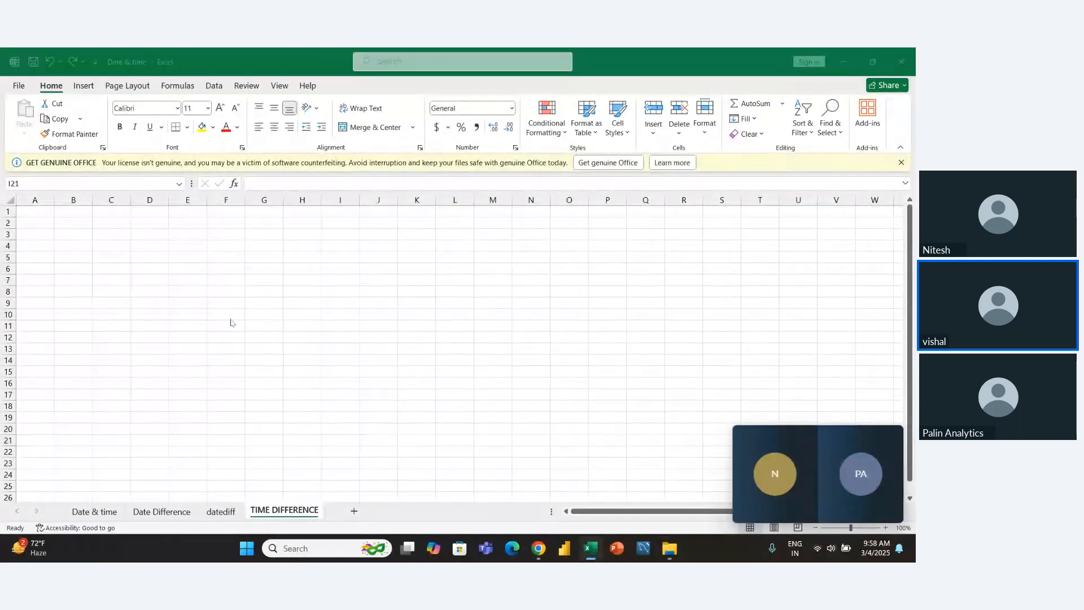
pyautogui.hotkey('alt', 'Tab')
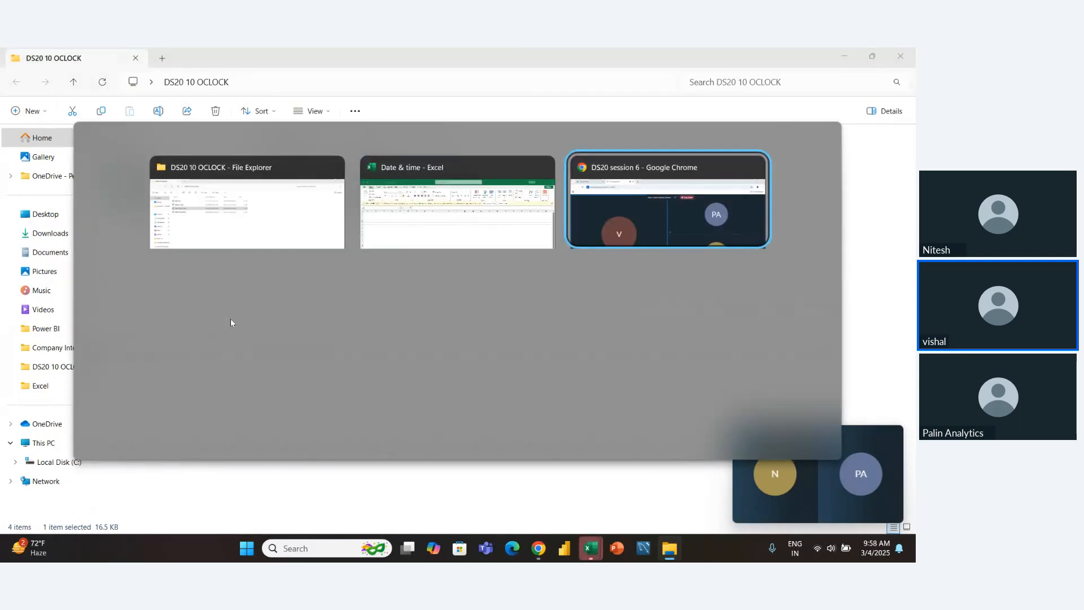
pyautogui.click(410, 221)
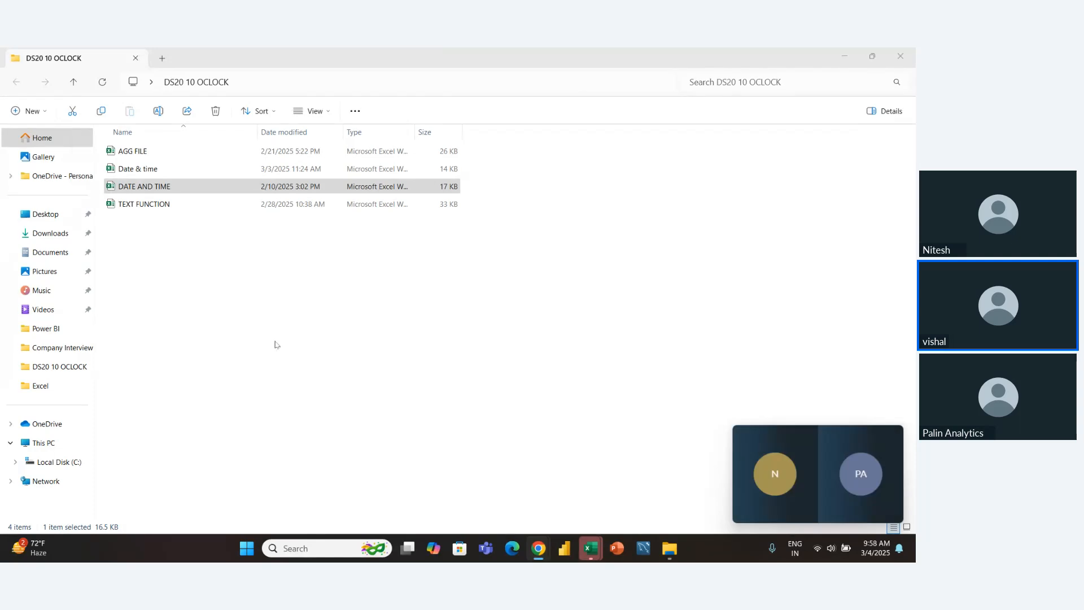
pyautogui.hotkey('alt', 'Tab')
pyautogui.hotkey('alt', 'Tab')
pyautogui.hotkey('alt', 'Tab')
pyautogui.hotkey('alt', 'Tab')
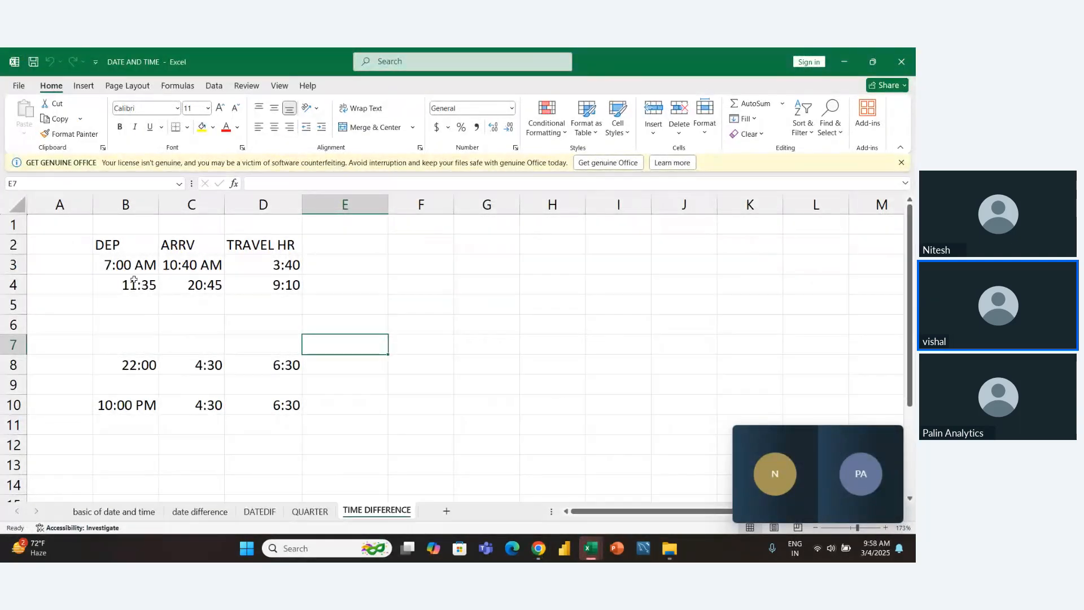
# - Copy the travel time table in B2:D10 to cell B2 of the TIME DIFFERENCE sheet in the Date & time workbook
pyautogui.moveTo(102, 241); pyautogui.dragTo(283, 408)
pyautogui.hotkey('ctrl', 'c')
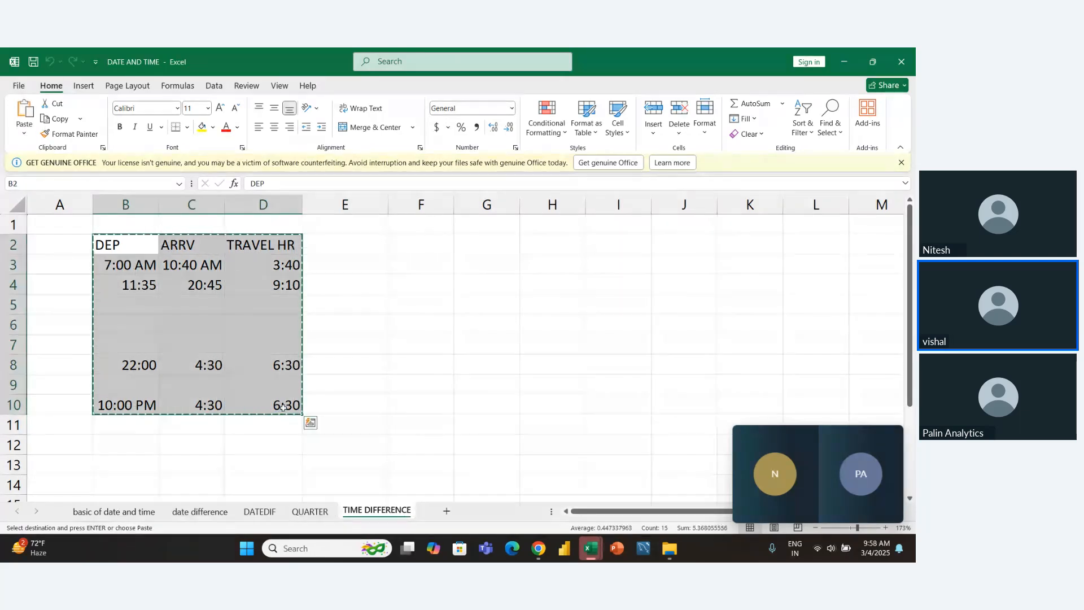
pyautogui.hotkey('alt', 'Tab')
pyautogui.hotkey('alt', 'Tab')
pyautogui.hotkey('alt', 'Tab')
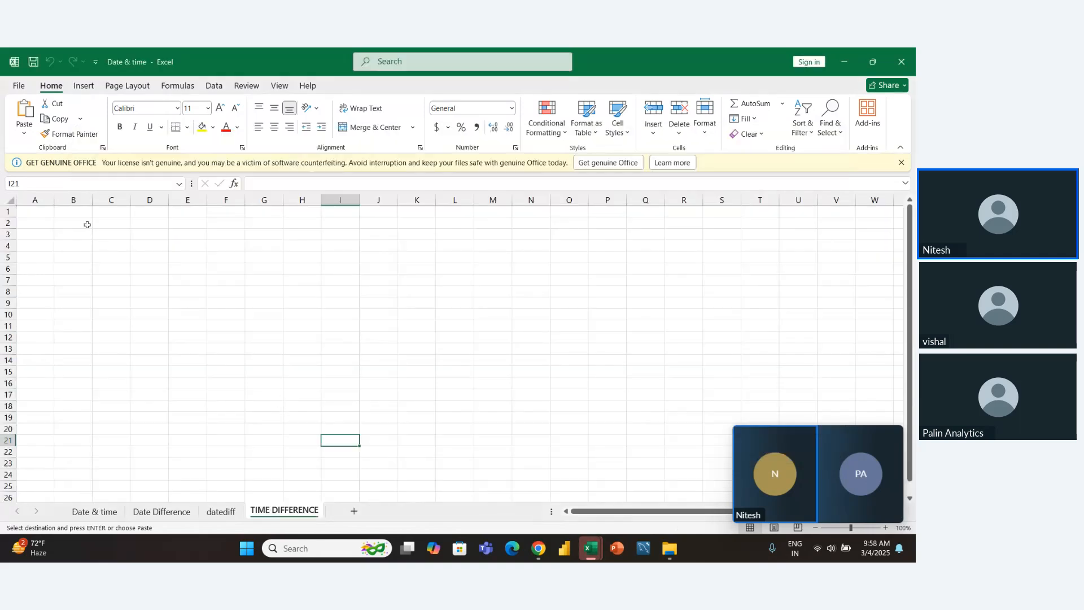
pyautogui.click(83, 222)
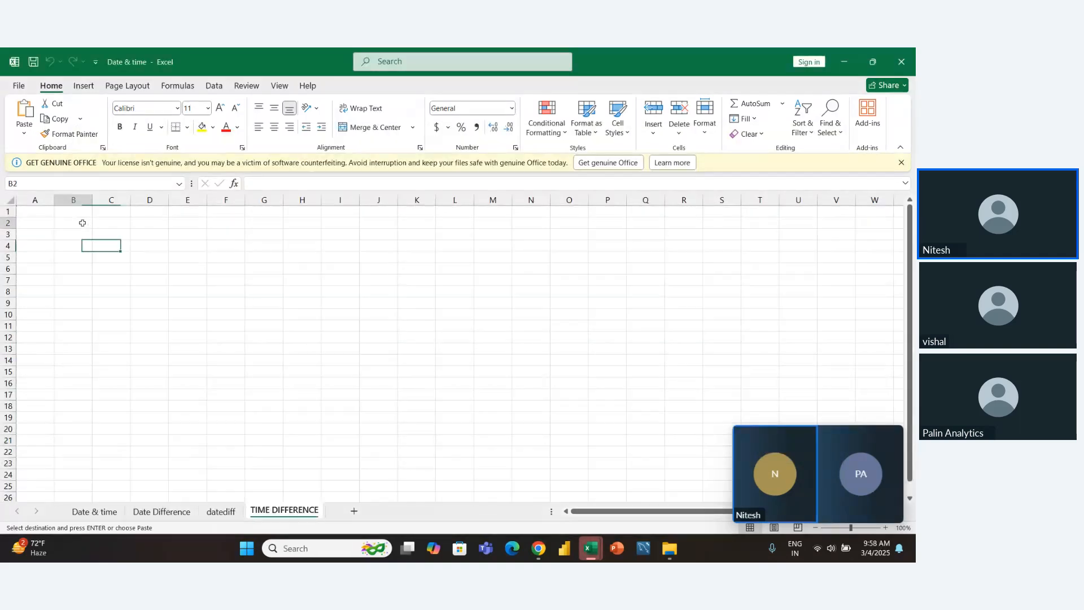
pyautogui.hotkey('ctrl', 'v')
# - AutoFit the column widths of the pasted table in B2:D10
pyautogui.press('alt')
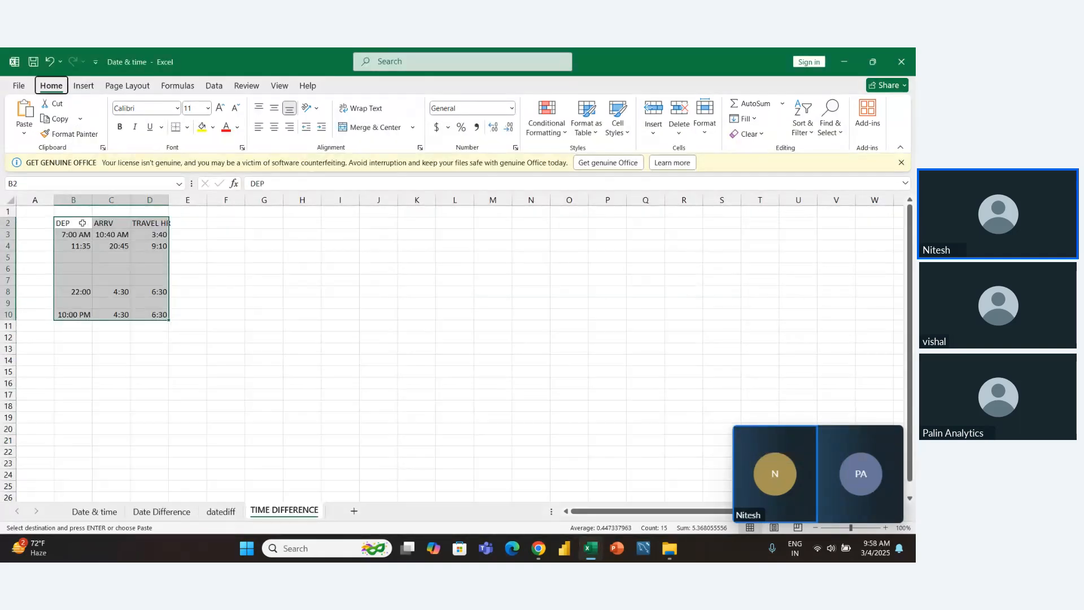
pyautogui.press('h')
pyautogui.press('o')
pyautogui.press('i')
pyautogui.click(203, 266)
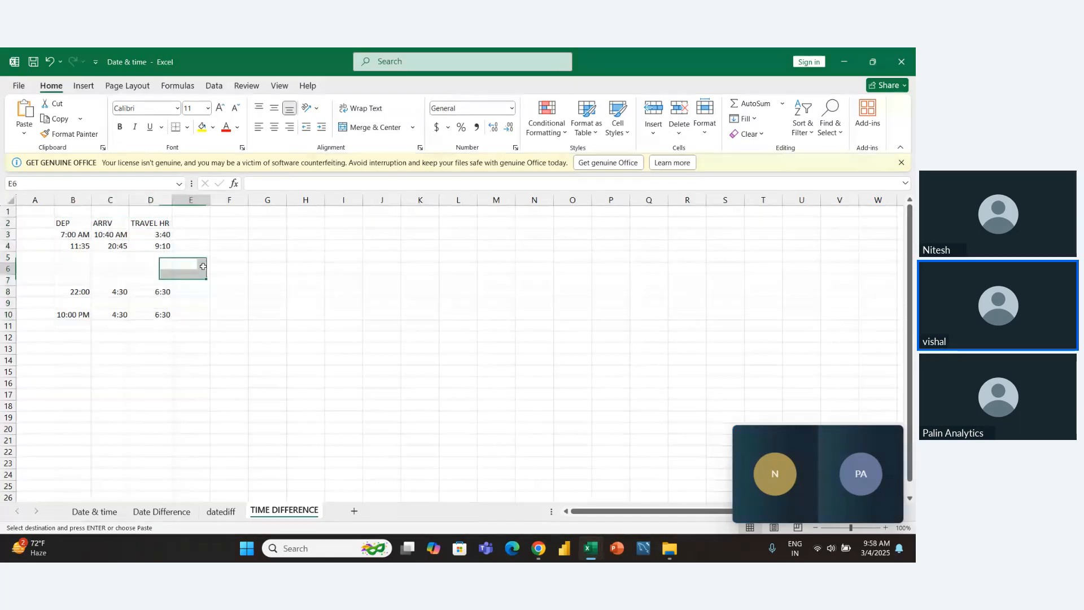
# - Clear the TRAVEL HR formulas in D3:D4
pyautogui.press('Left')
pyautogui.press('Up')
pyautogui.press('Up')
pyautogui.press('Up')
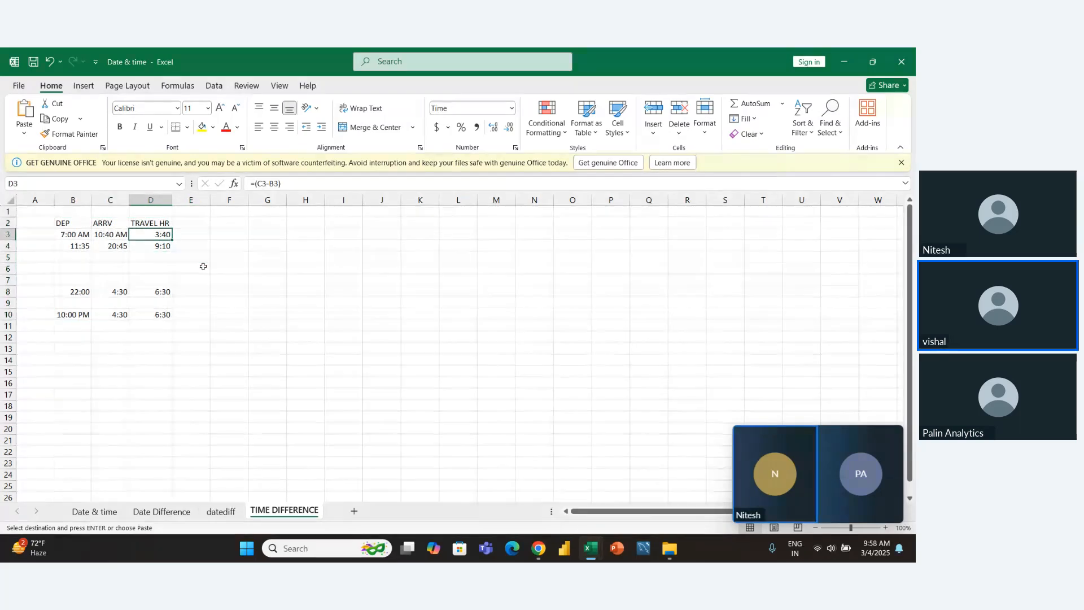
pyautogui.hotkey('shift', 'Down')
pyautogui.press('Delete')
# - AutoFit columns B to D to the contents of B2:D4
pyautogui.press('Left')
pyautogui.press('Left')
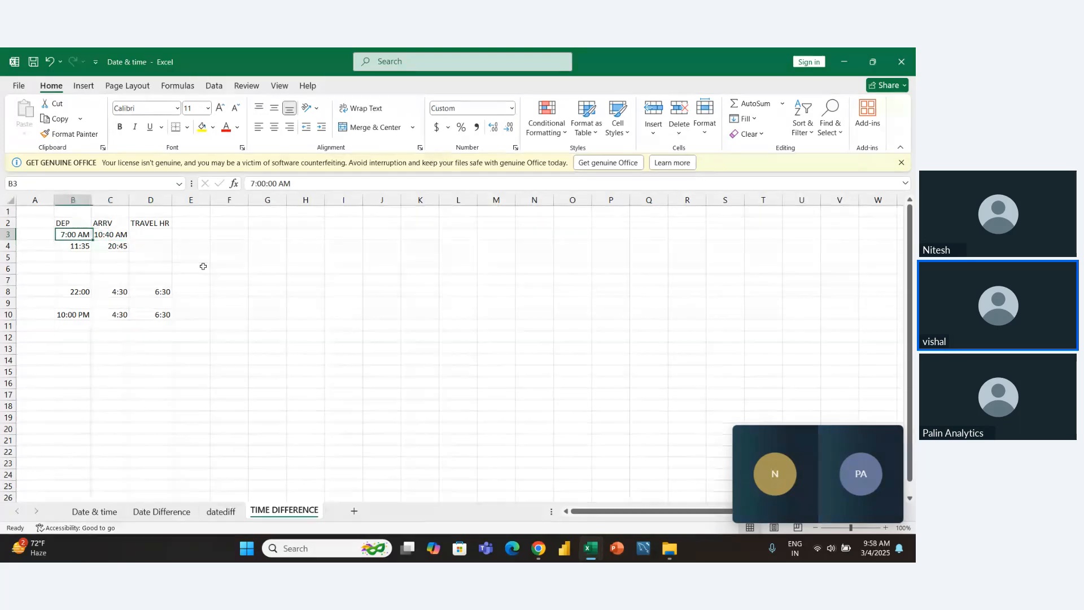
pyautogui.press('Up')
pyautogui.hotkey('shift', 'Down')
pyautogui.hotkey('shift', 'Down')
pyautogui.hotkey('shift', 'Right')
pyautogui.hotkey('shift', 'Right')
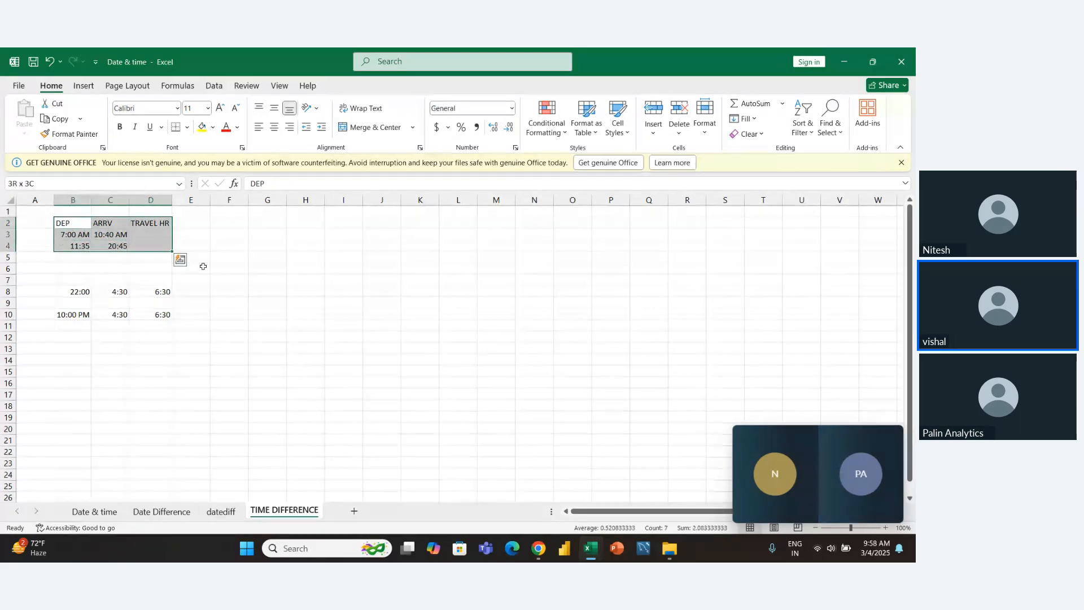
pyautogui.hotkey('alt', 'h')
pyautogui.press('o')
pyautogui.press('i')
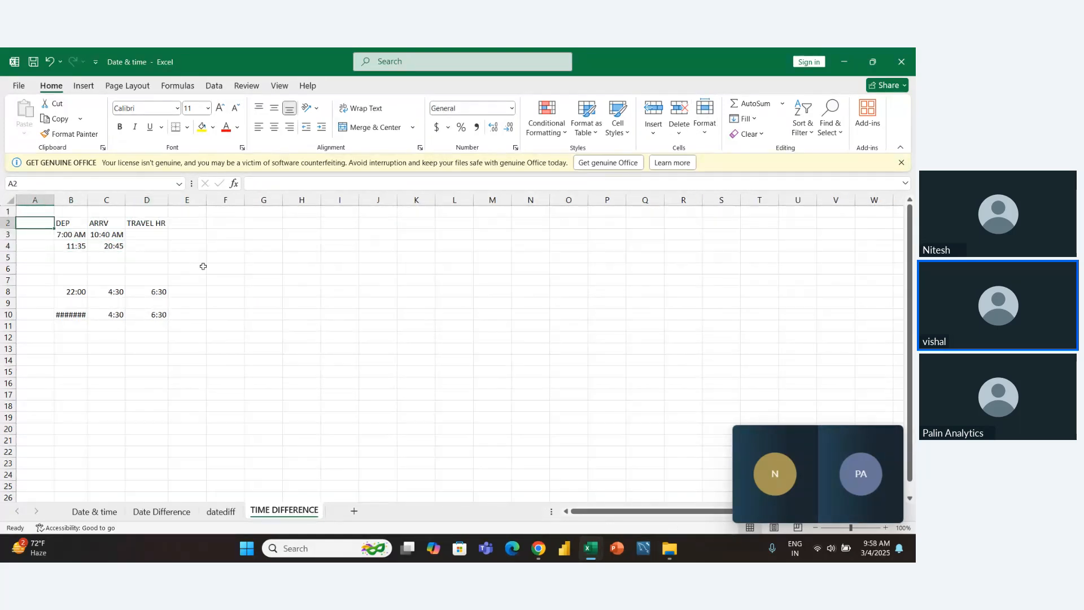
# - Examine the departure and arrival times of the first two trips in B3:C4
pyautogui.press('Down')
pyautogui.press('Right')
pyautogui.press('Left')
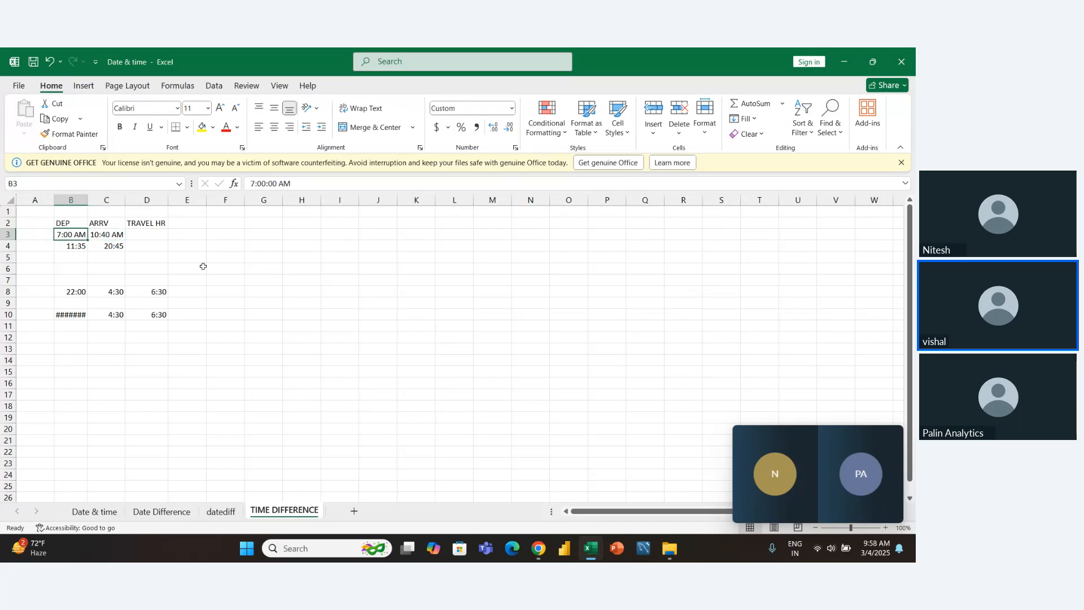
pyautogui.press('Right')
pyautogui.press('Left')
pyautogui.press('Down')
pyautogui.press('Right')
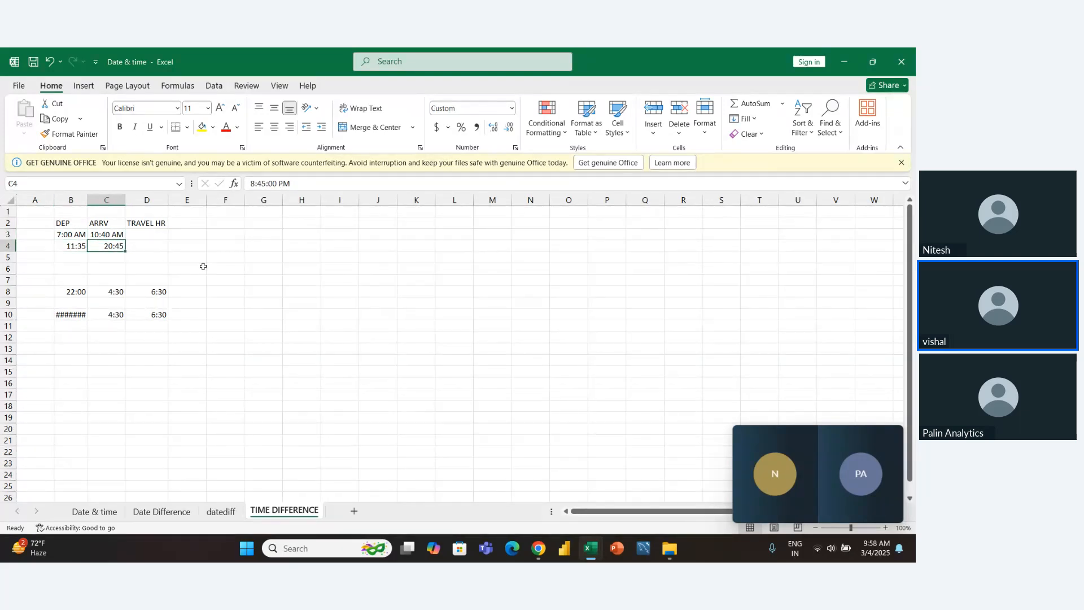
pyautogui.press('Left')
pyautogui.press('Up')
pyautogui.press('Down')
pyautogui.press('Right')
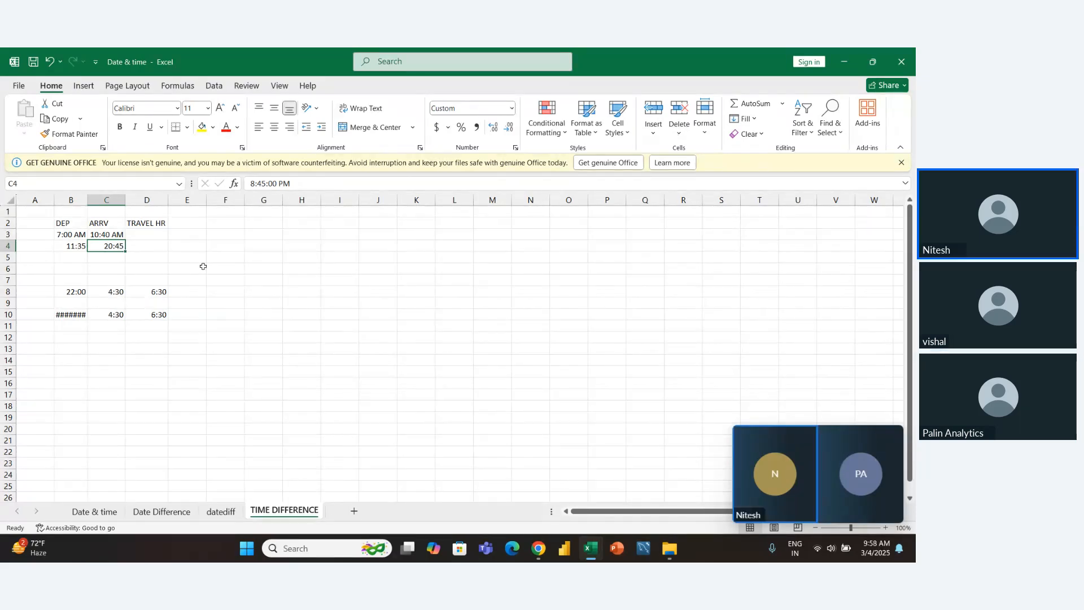
pyautogui.press('Up')
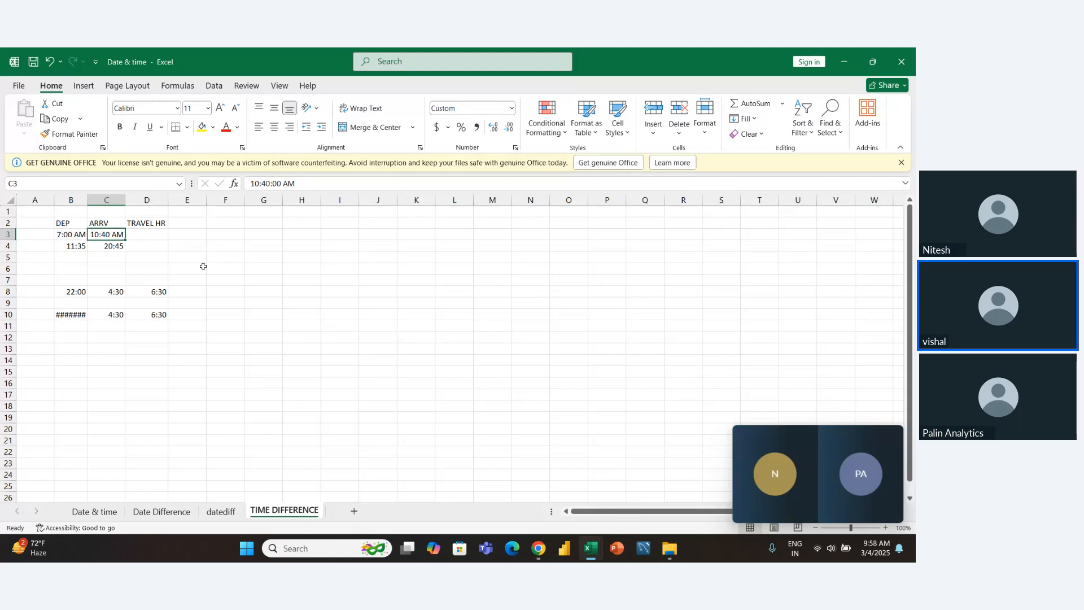
pyautogui.press('Left')
pyautogui.hotkey('shift', 'Right')
pyautogui.hotkey('shift', 'Left')
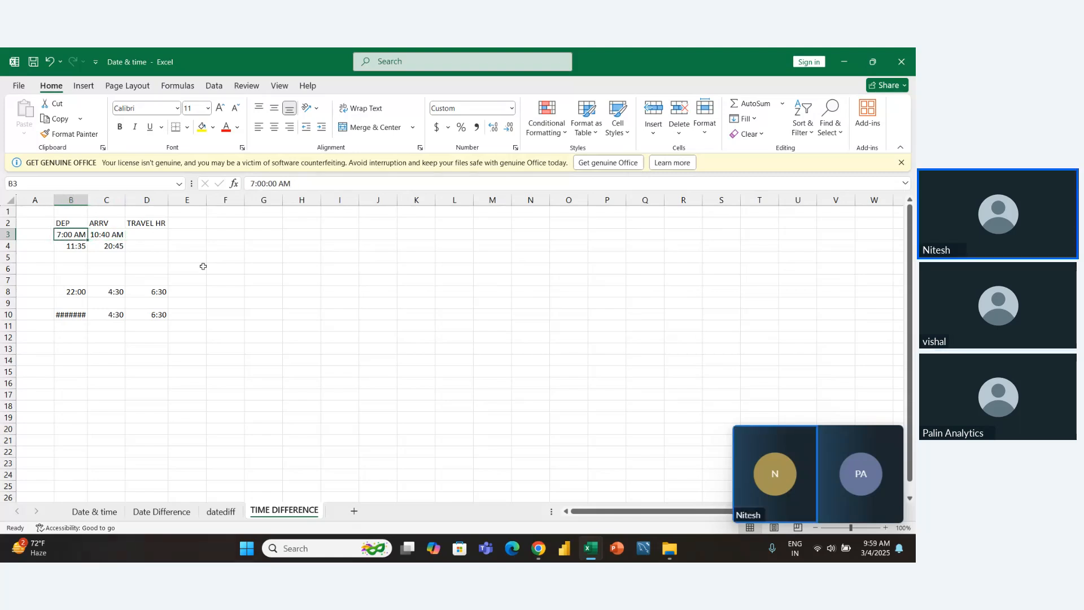
pyautogui.press('Left')
pyautogui.hotkey('shift', 'Right')
pyautogui.hotkey('shift', 'Right')
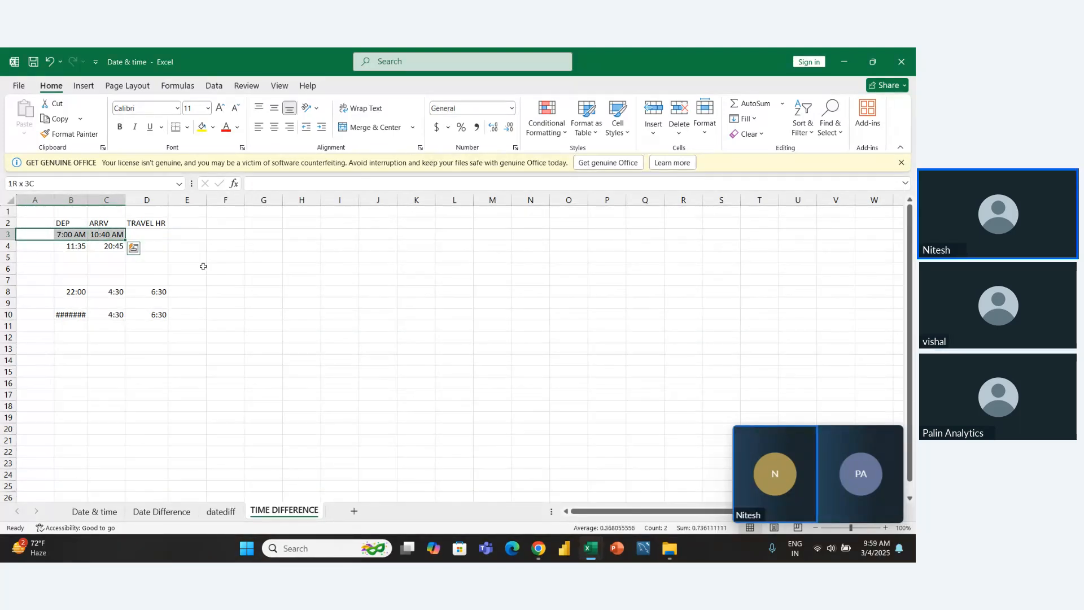
pyautogui.press('Right')
pyautogui.press('Right')
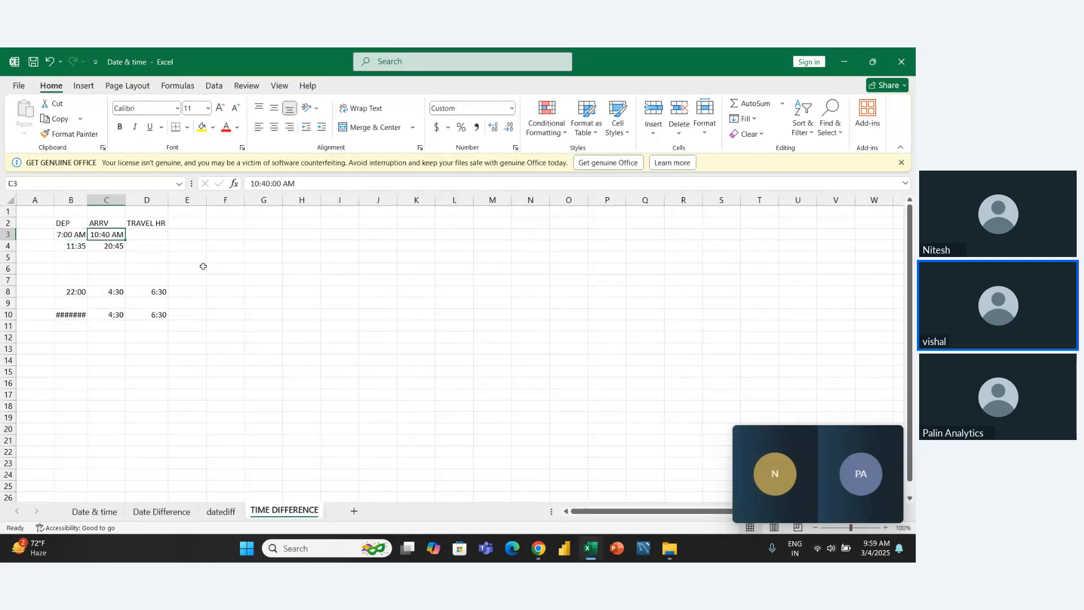
# - Calculate the first trip's travel time in D3 with the formula =C3-B3
pyautogui.press('Right')
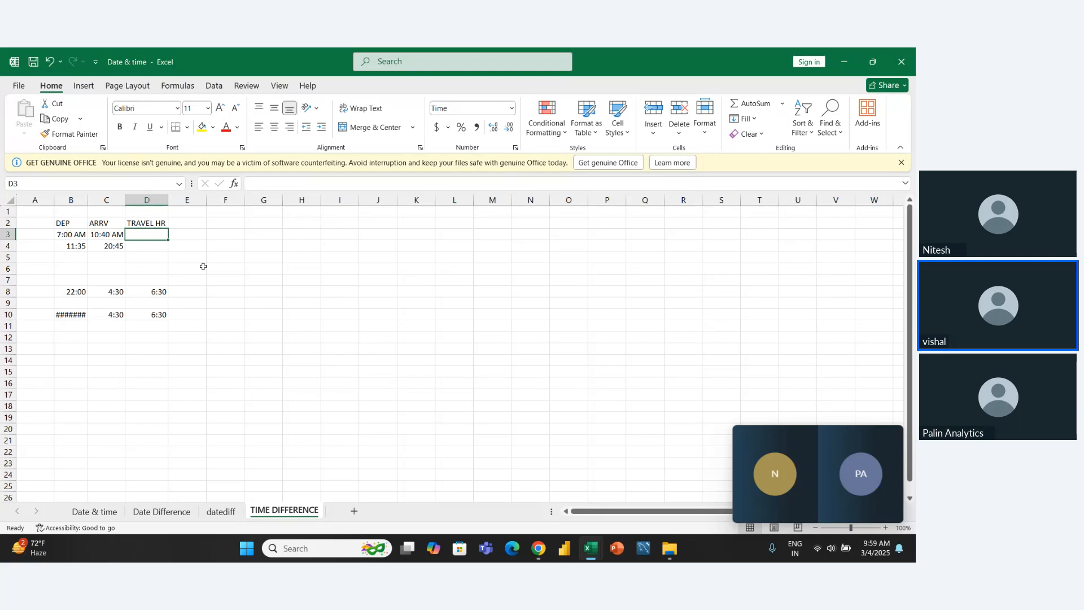
pyautogui.write('=')
pyautogui.press('Left')
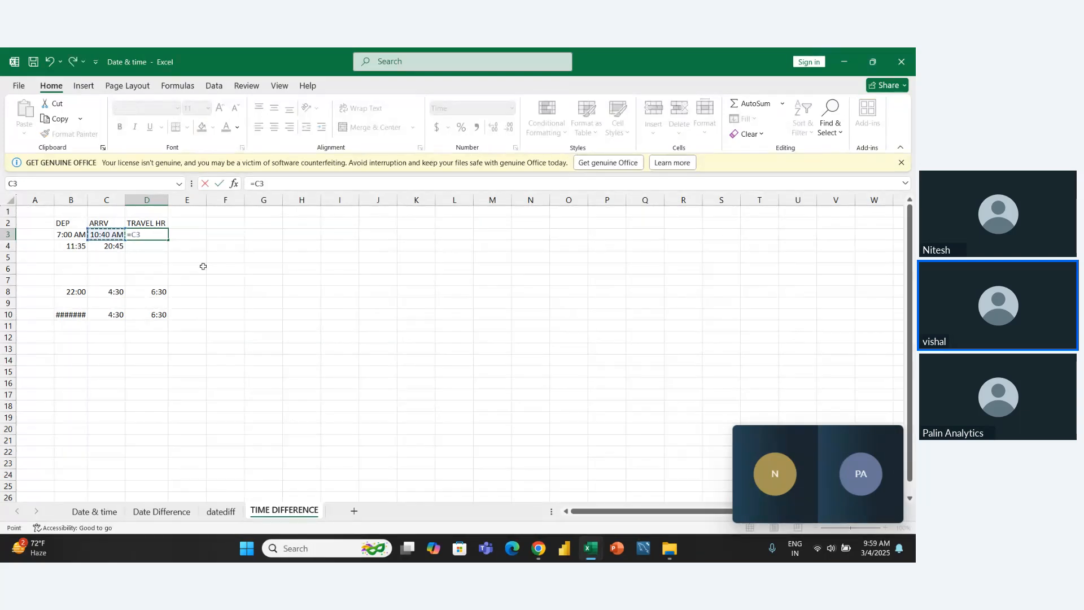
pyautogui.write('-')
pyautogui.press('Left')
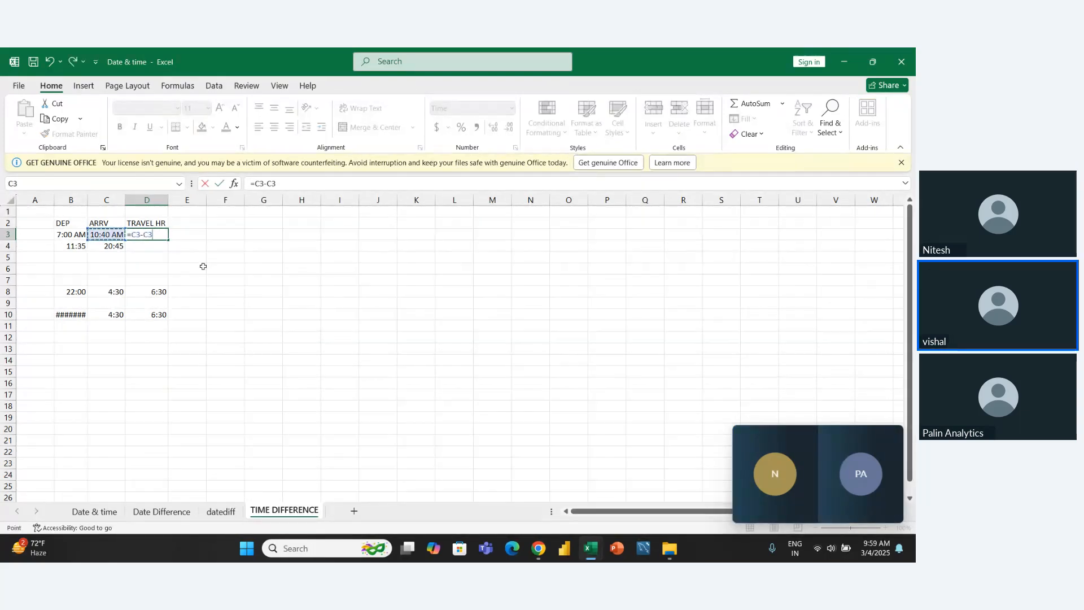
pyautogui.press('Left')
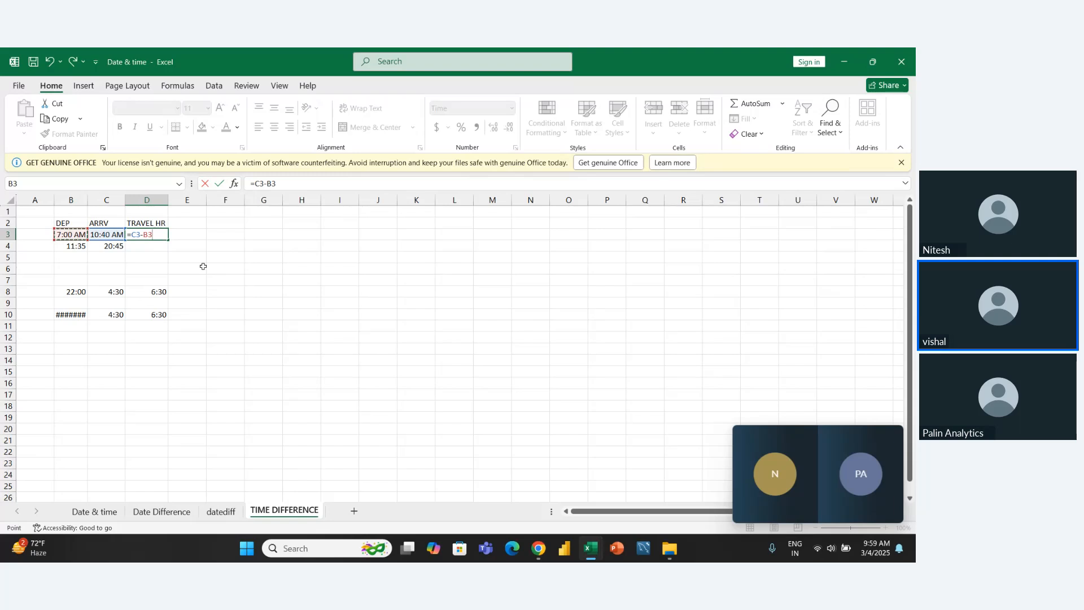
pyautogui.press('Return')
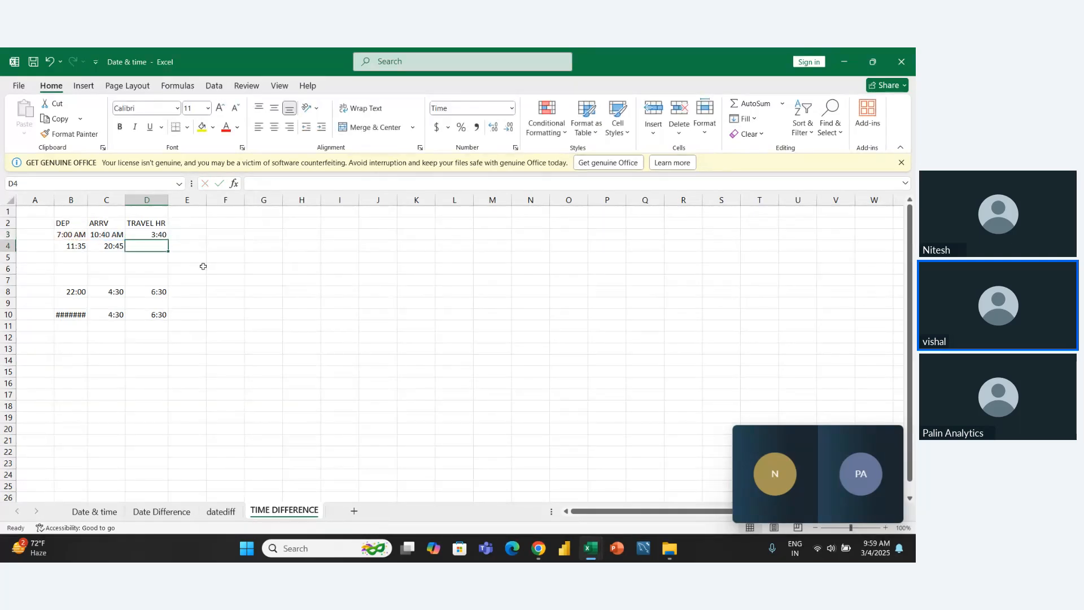
pyautogui.press('Up')
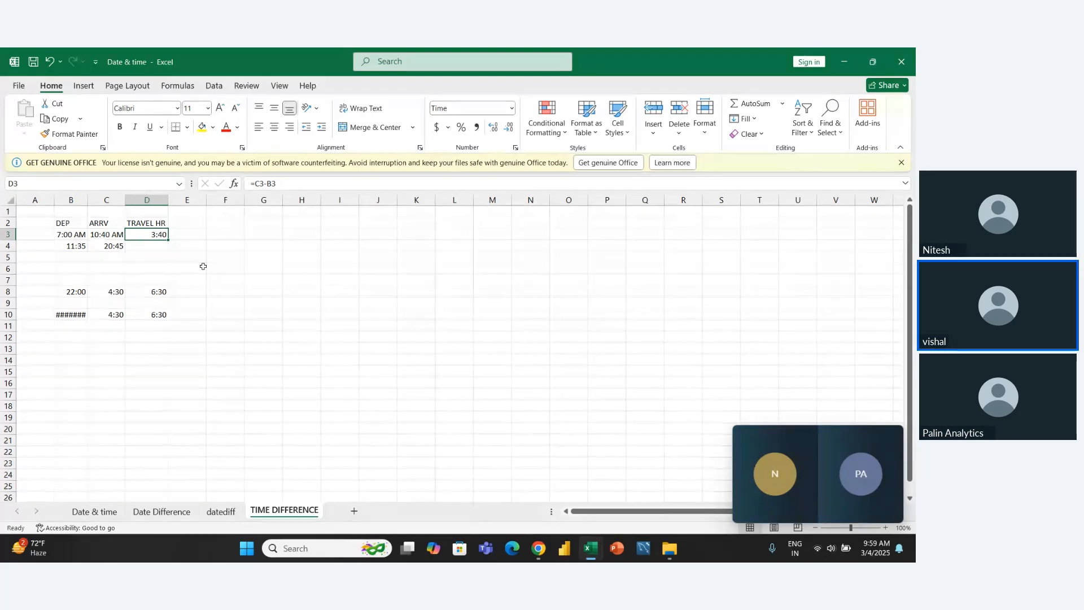
# - Toggle the microphone in the floating video call window
pyautogui.press('Down')
pyautogui.press('Left')
pyautogui.press('Left')
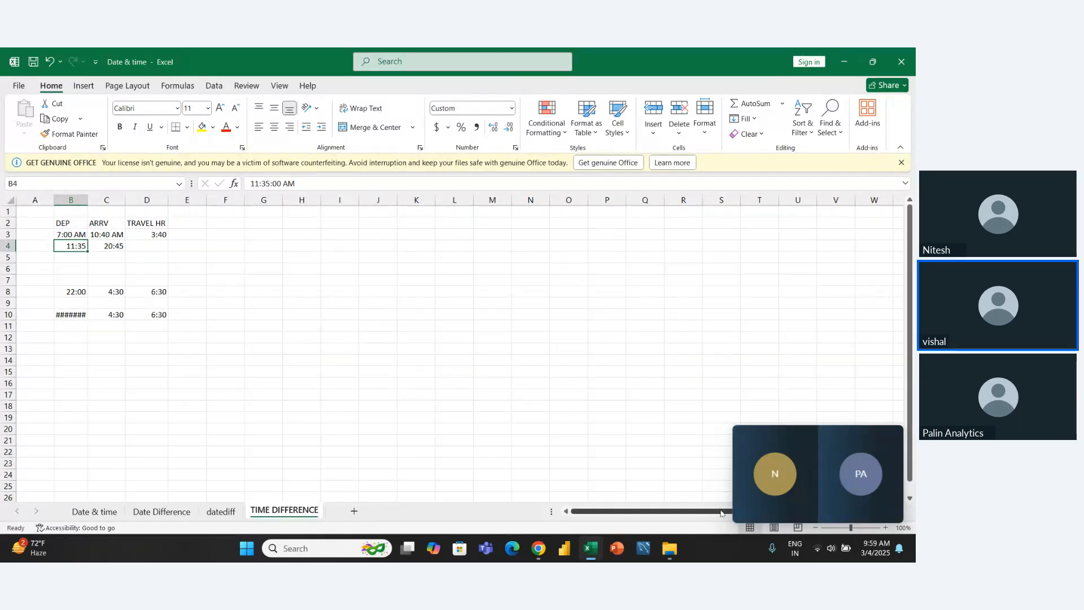
pyautogui.moveTo(773, 489)
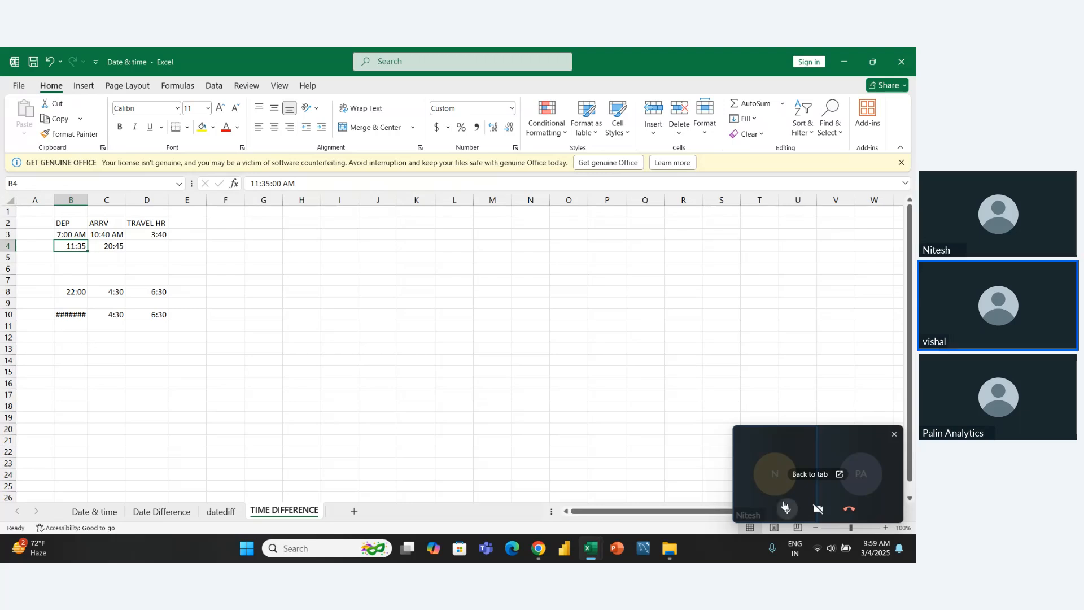
pyautogui.click(785, 509)
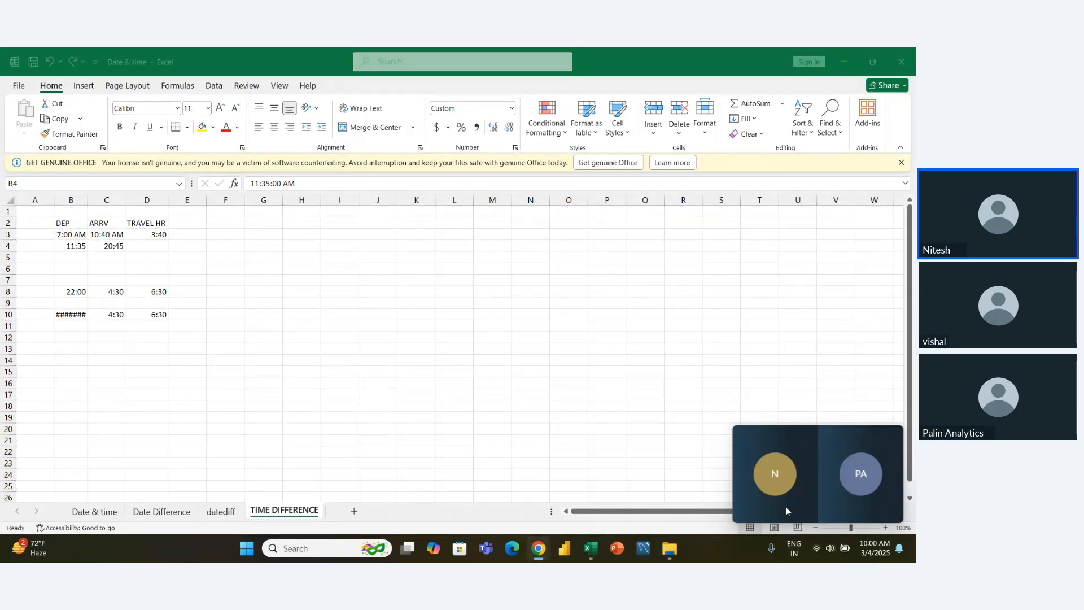
pyautogui.moveTo(787, 494)
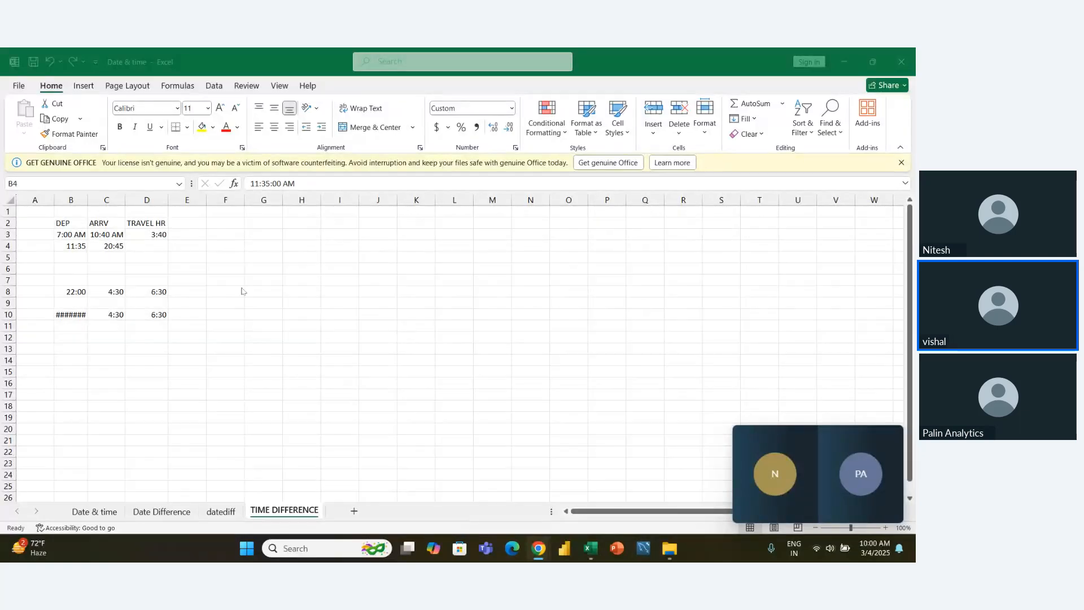
# - Calculate the second trip's travel time in D4 by subtracting departure B4 from arrival C4
pyautogui.click(136, 247)
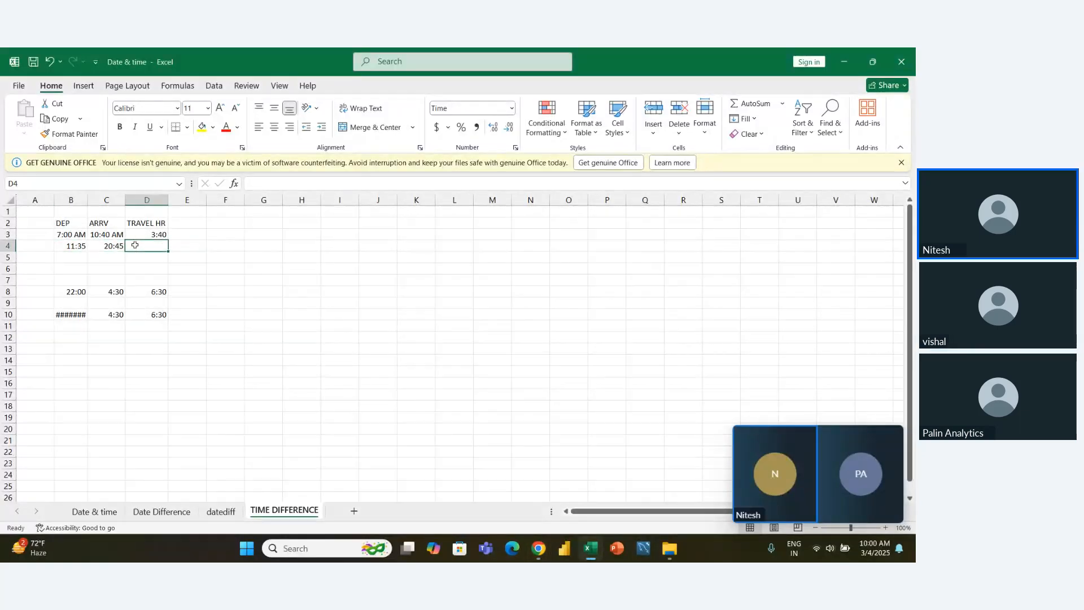
pyautogui.write('=')
pyautogui.press('Left')
pyautogui.press('Left')
pyautogui.press('Right')
pyautogui.write('-')
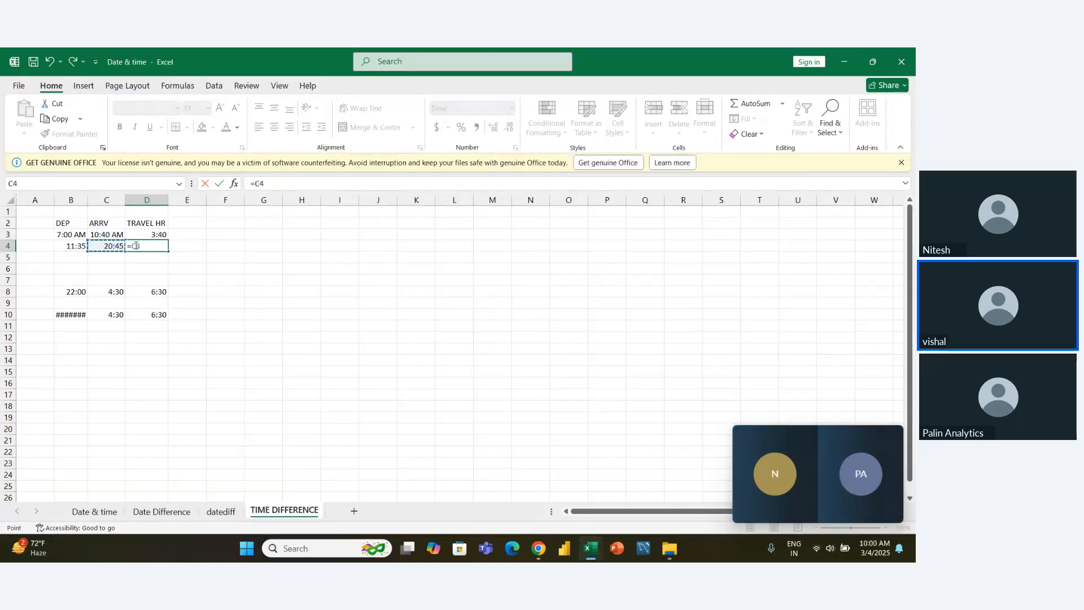
pyautogui.press('Left')
pyautogui.press('Left')
pyautogui.press('Return')
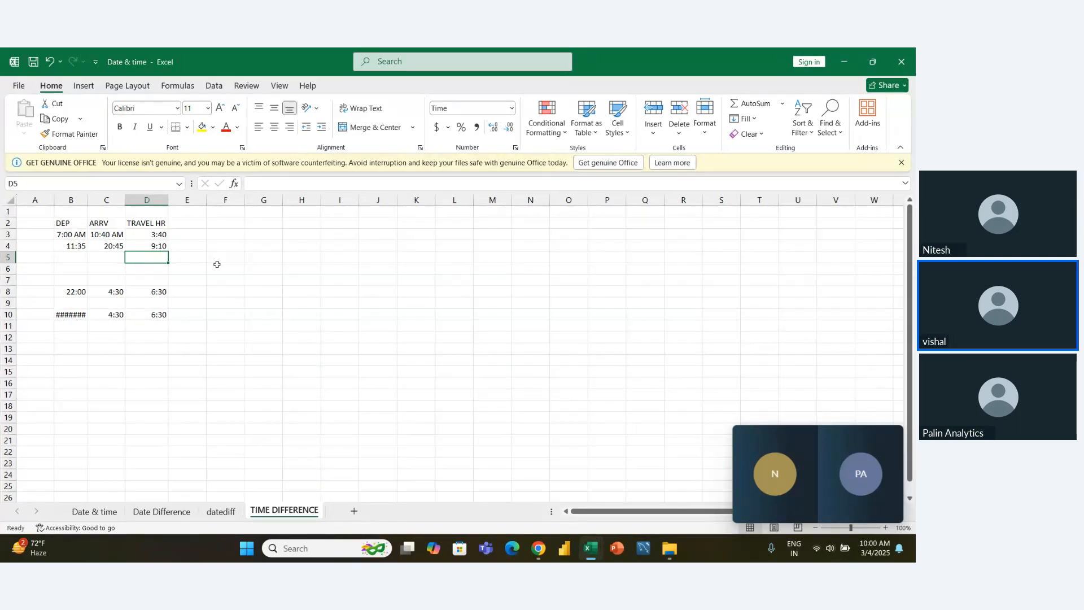
# - Examine the departure times, arrival times and travel hours in rows 3 and 4, and compare them with the overnight trip in row 8
pyautogui.press('Left')
pyautogui.press('Up')
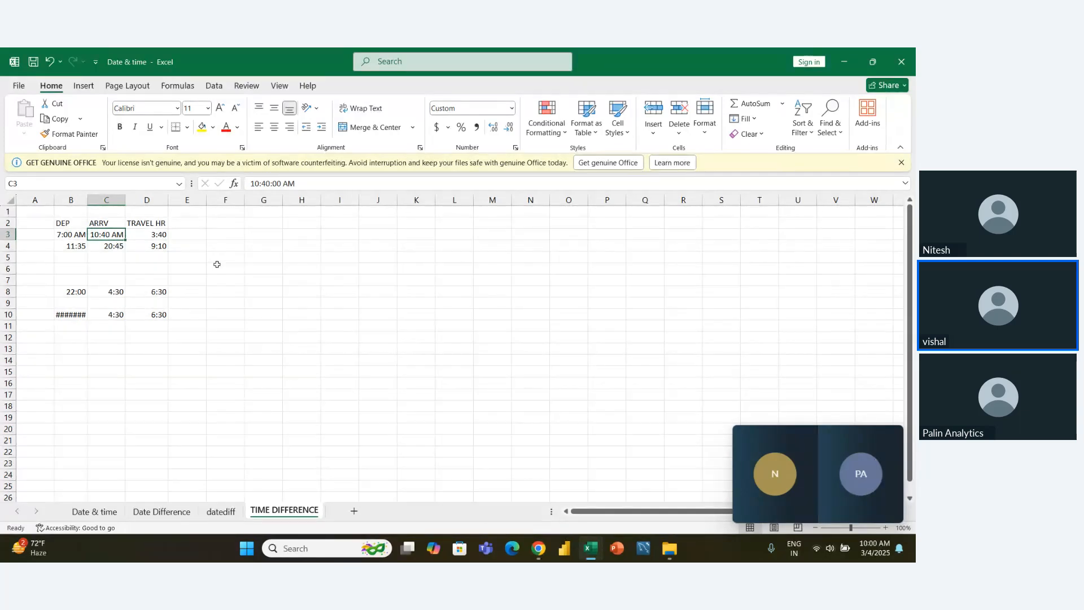
pyautogui.press('Down')
pyautogui.press('Left')
pyautogui.press('Up')
pyautogui.press('Right')
pyautogui.press('Right')
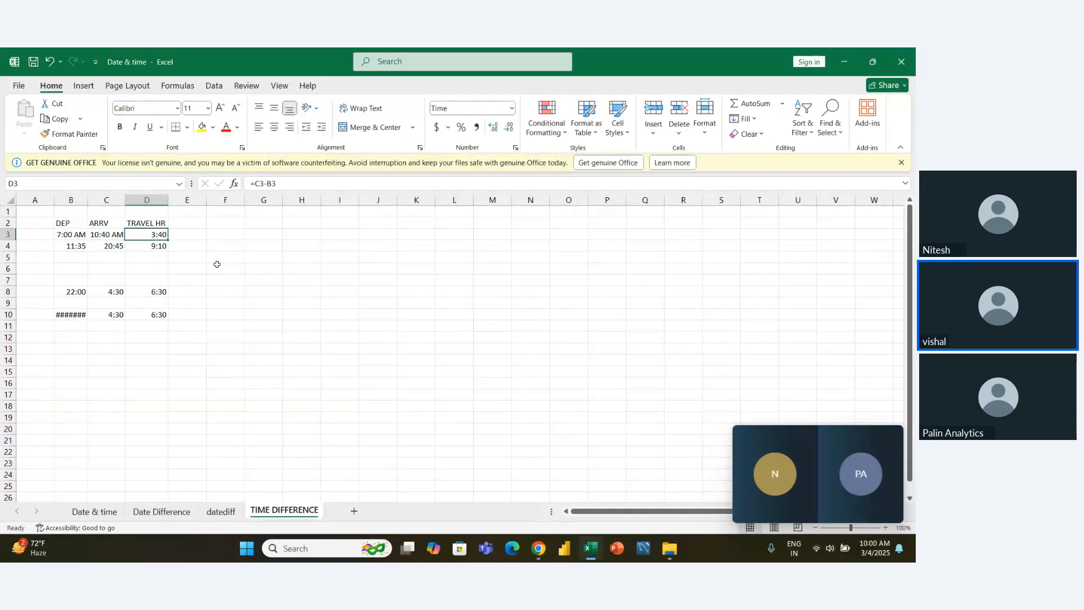
pyautogui.press('Down')
pyautogui.press('Left')
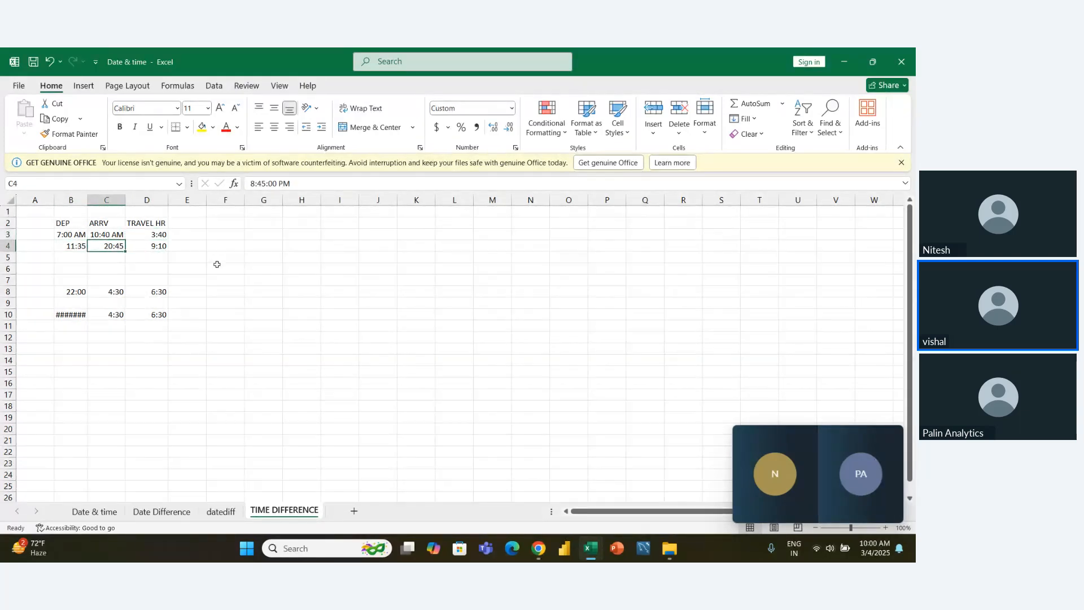
pyautogui.press('Down')
pyautogui.press('Down')
pyautogui.press('Down')
pyautogui.press('Down')
pyautogui.press('Down')
pyautogui.press('Right')
pyautogui.press('Up')
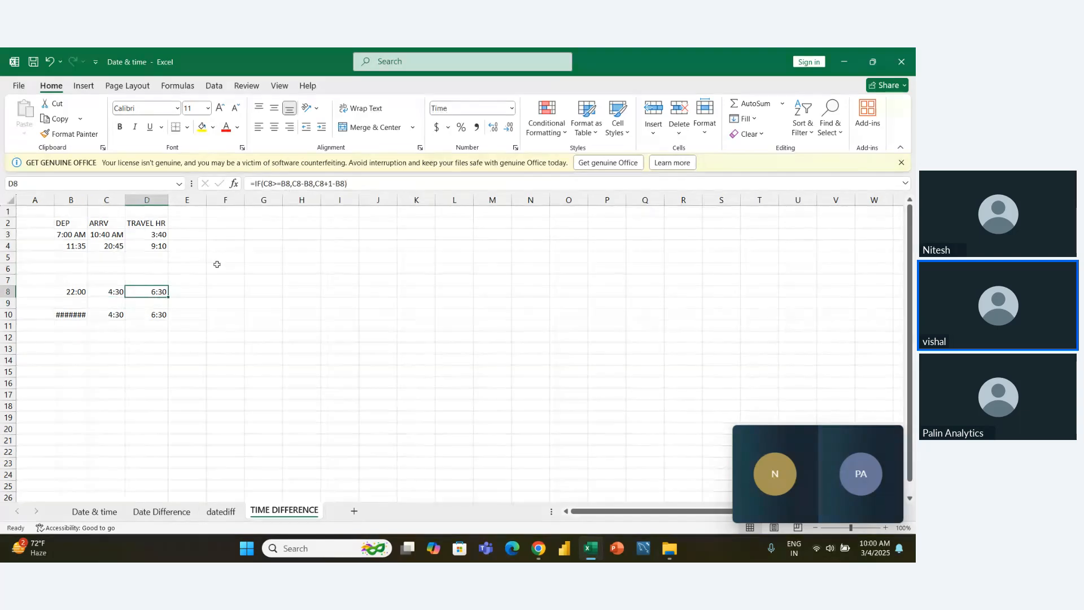
pyautogui.press('Left')
pyautogui.press('Left')
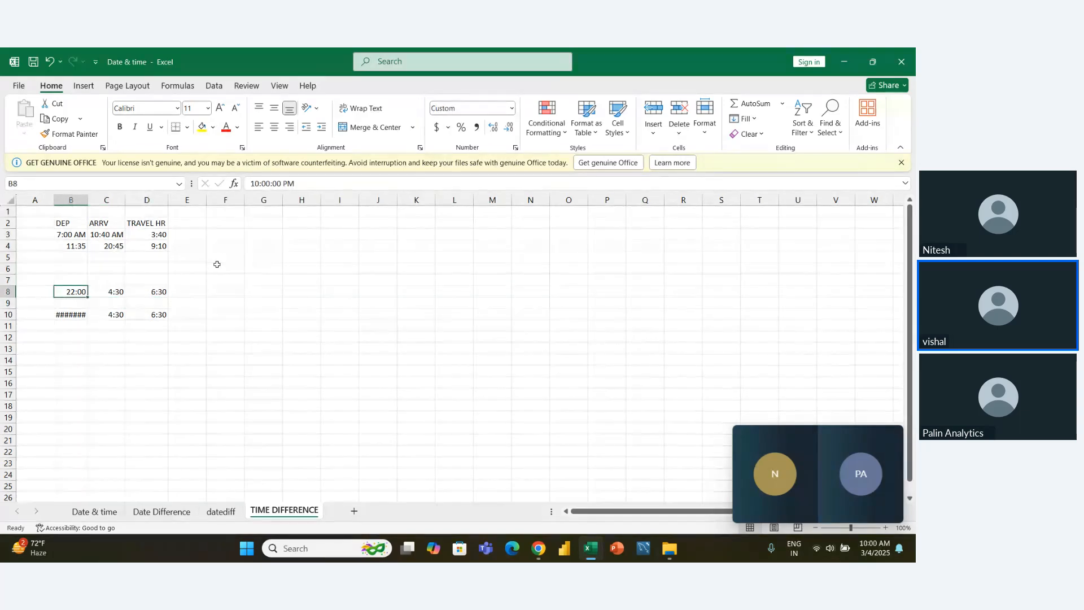
pyautogui.hotkey('shift', 'Right')
pyautogui.press('Left')
# - AutoFit column B to the departure time in B10
pyautogui.press('Down')
pyautogui.press('Down')
pyautogui.press('Right')
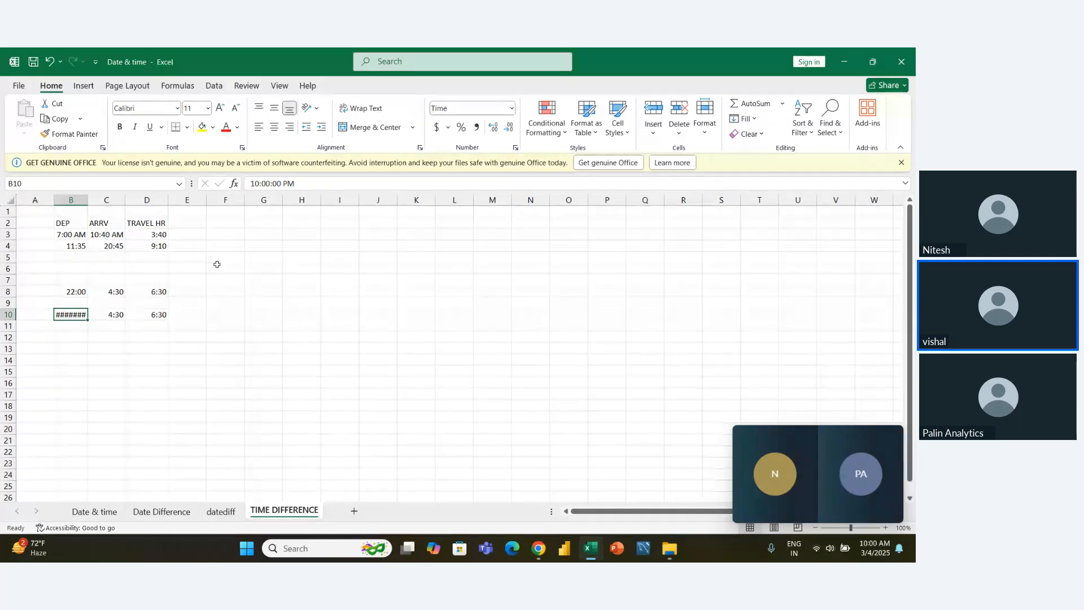
pyautogui.press('alt')
pyautogui.press('h')
pyautogui.press('o')
pyautogui.press('i')
pyautogui.press('Up')
pyautogui.press('Up')
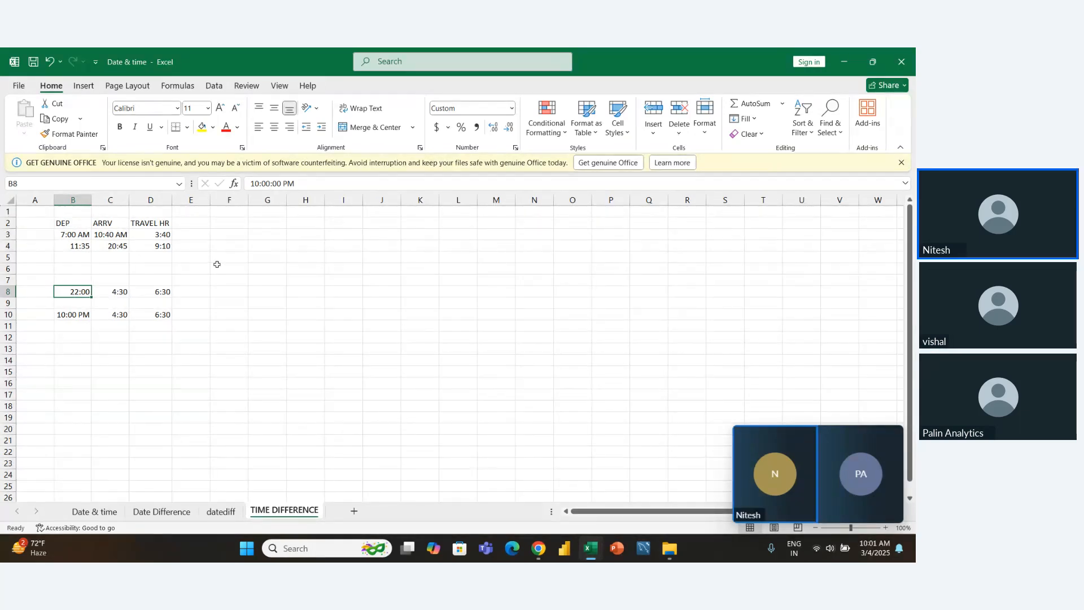
# - Try to calculate the overnight trip's travel time in E8 with the plain subtraction =C8-B8
pyautogui.press('Right')
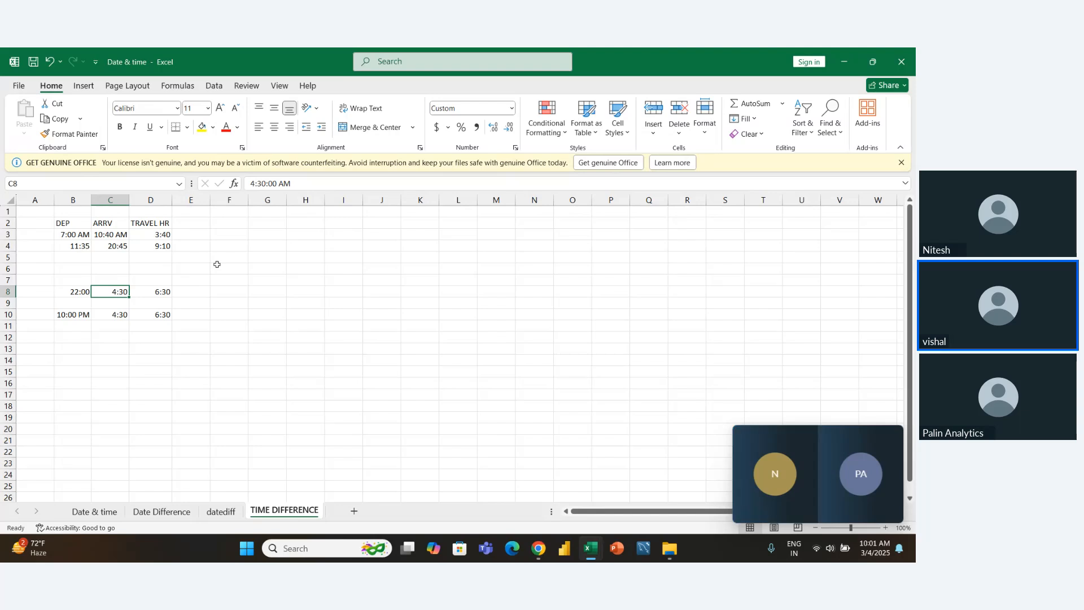
pyautogui.press('Right')
pyautogui.press('Right')
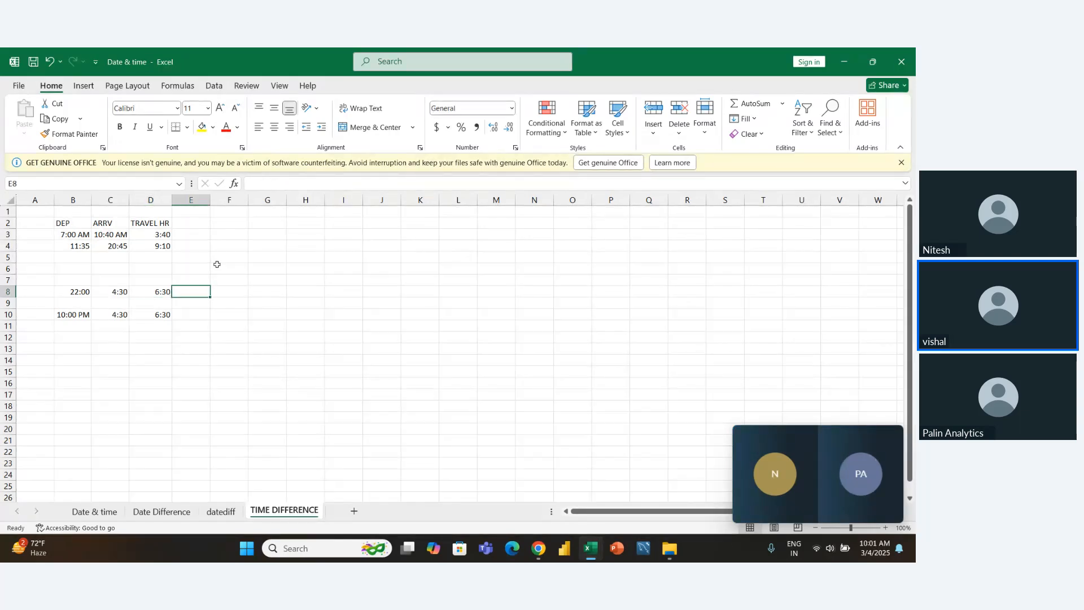
pyautogui.write('=')
pyautogui.press('Left')
pyautogui.press('Left')
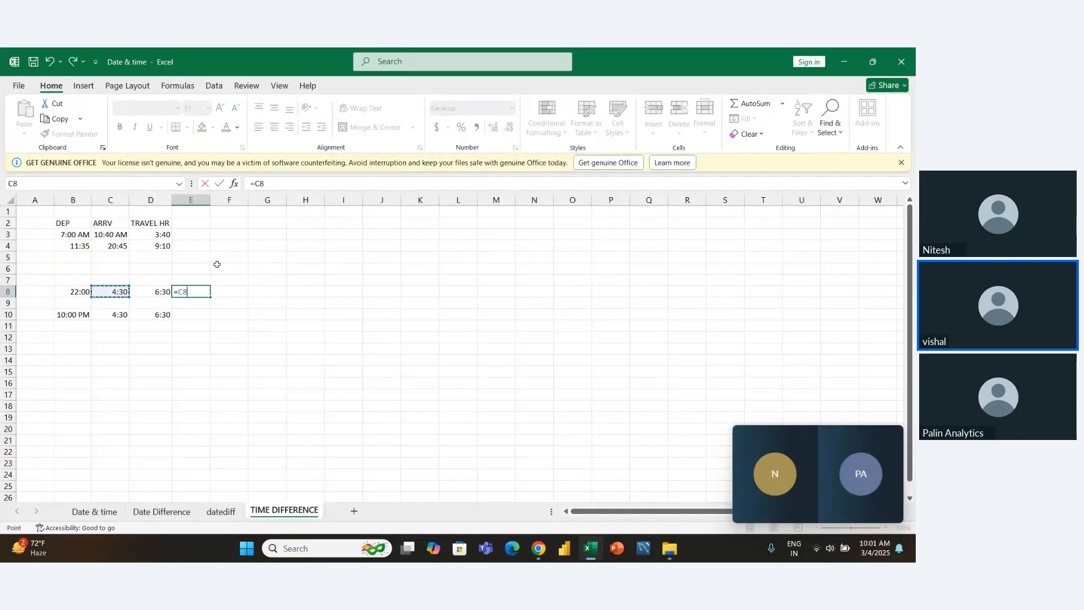
pyautogui.write('-')
pyautogui.press('Left')
pyautogui.press('Left')
pyautogui.press('Left')
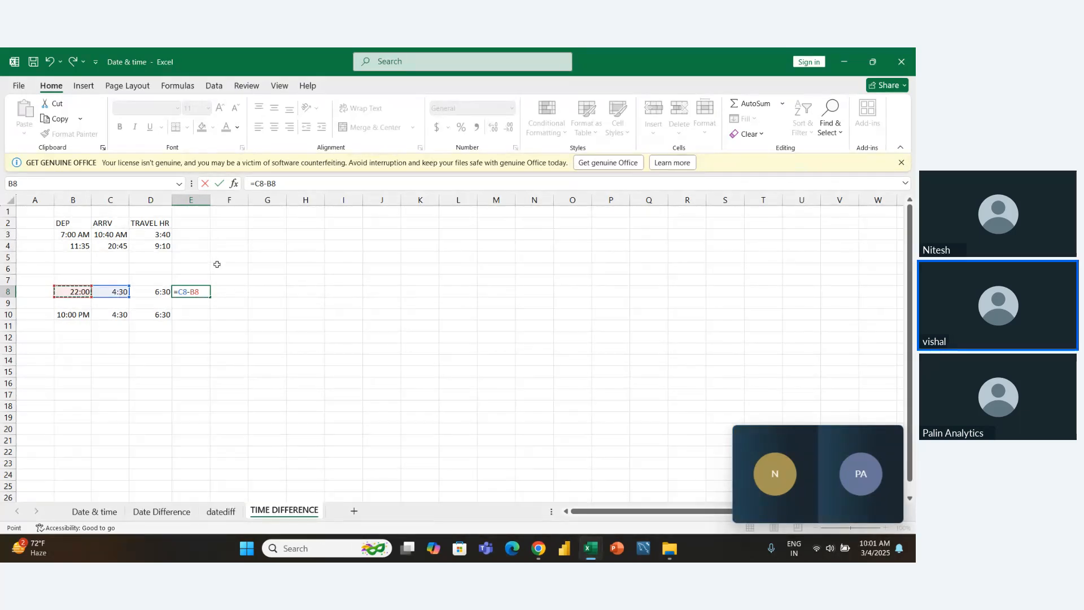
pyautogui.press('Return')
pyautogui.press('Up')
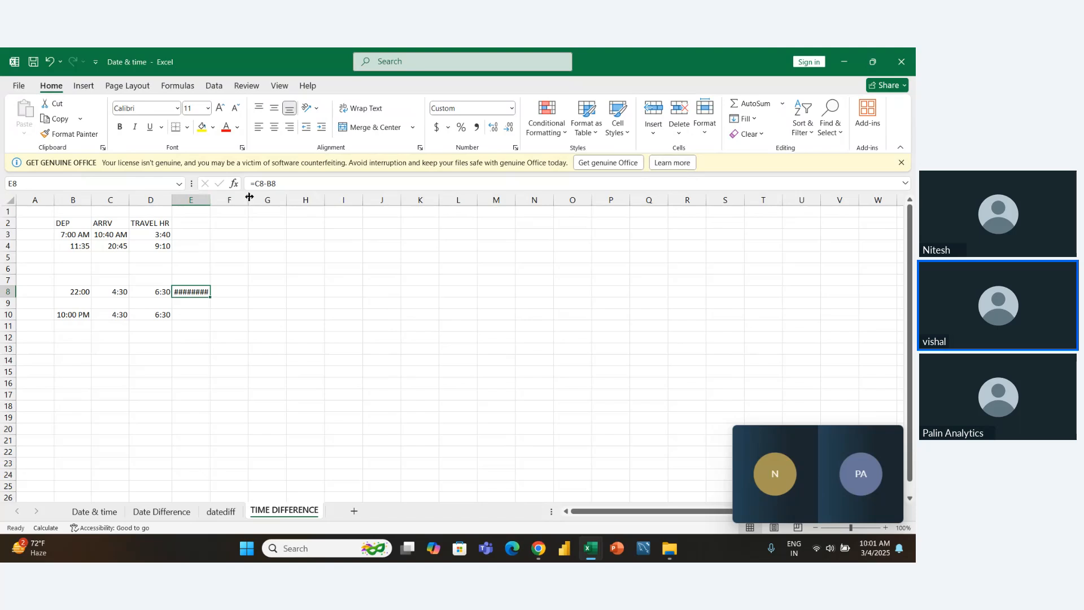
# - Widen column E to about three times its width and clear the subtraction formula from E8
pyautogui.moveTo(210, 204); pyautogui.dragTo(282, 203)
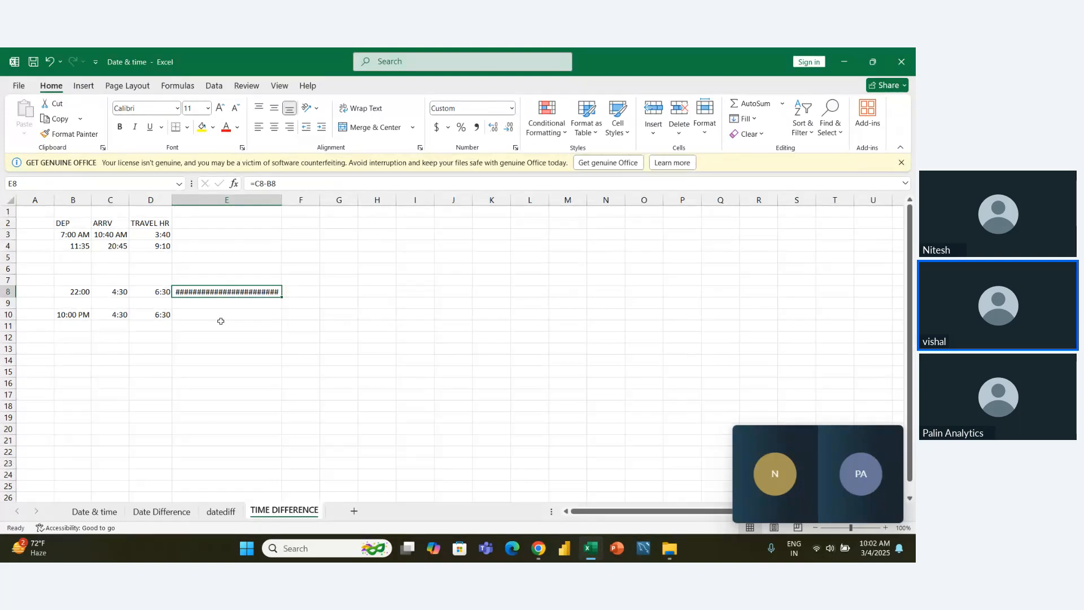
pyautogui.press('Delete')
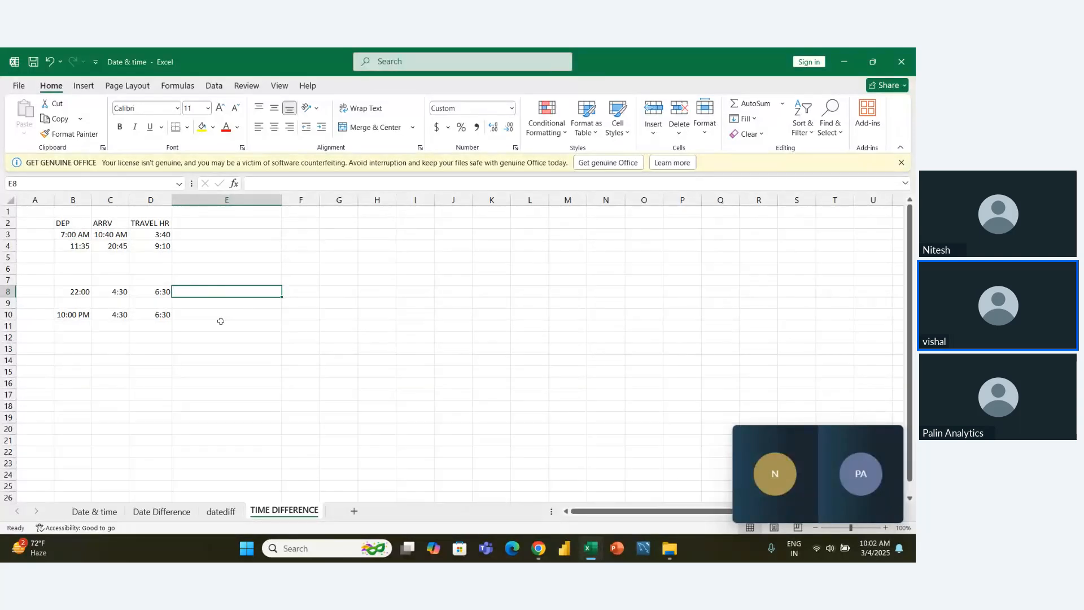
# - Examine the logical test C8>=B8 in the IF formula in D8, including the departure time reference B8
pyautogui.press('Left')
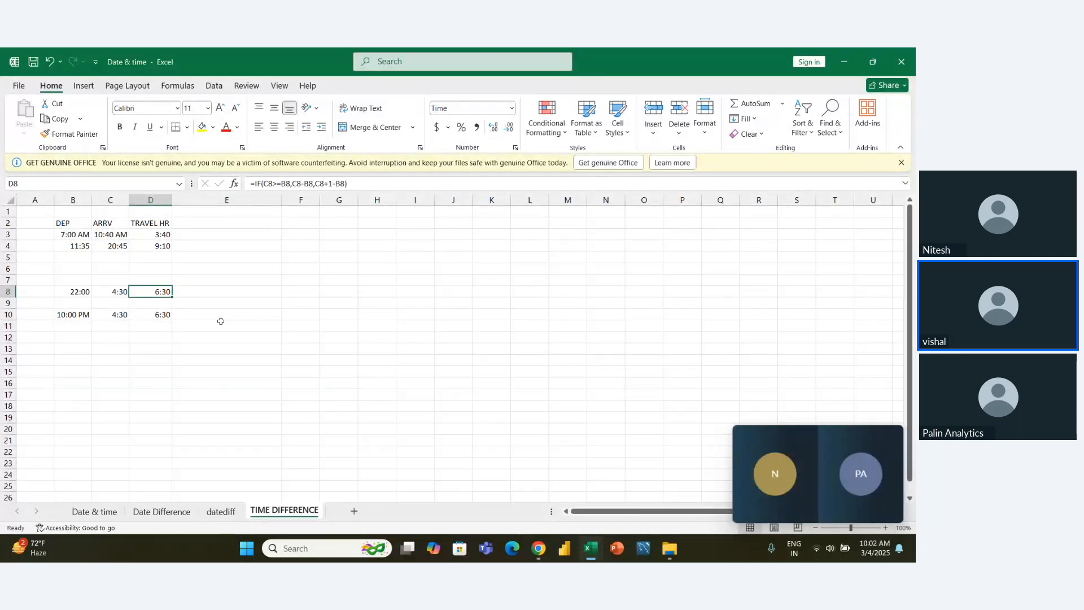
pyautogui.press('F2')
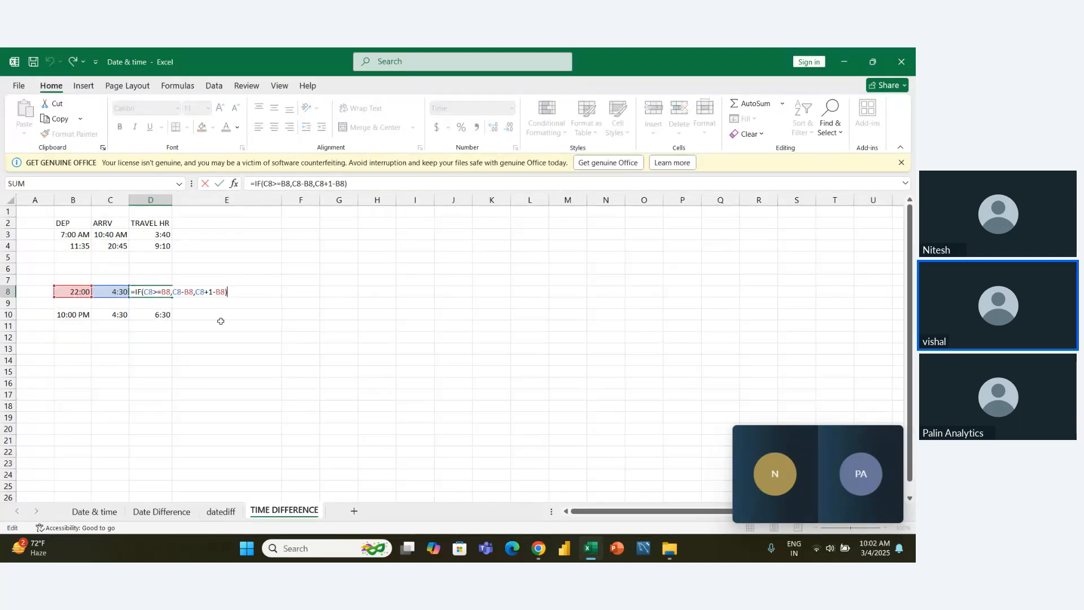
pyautogui.click(149, 292)
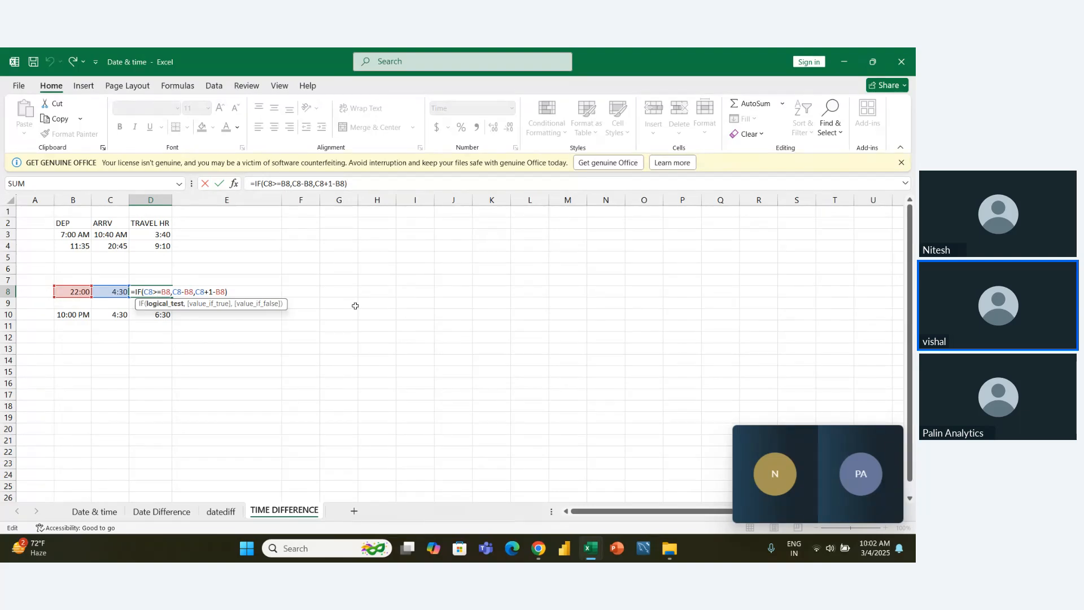
pyautogui.hotkey('shift', 'Left')
pyautogui.hotkey('shift', 'Left')
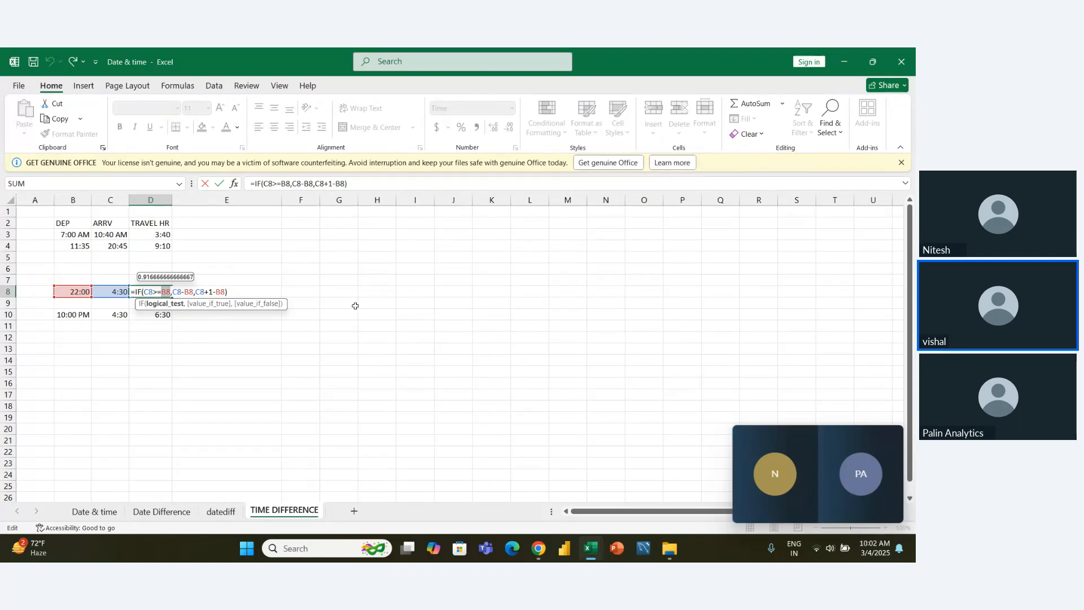
pyautogui.press('Right')
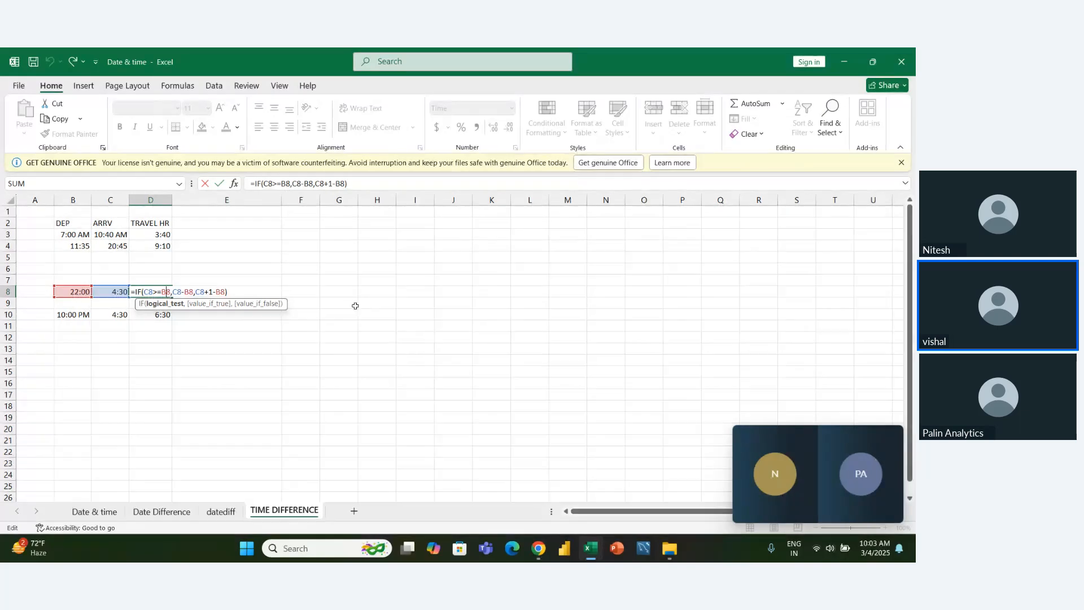
pyautogui.press('Right')
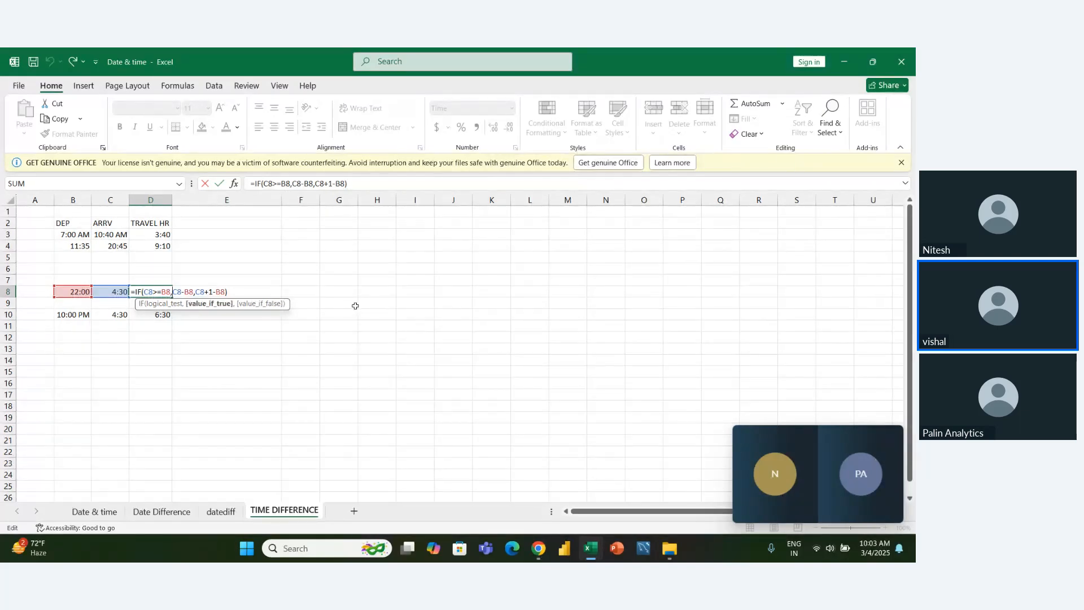
# - Examine the value-if-true argument C8-B8 of D8's IF formula against its logical test
pyautogui.hotkey('shift', 'Right')
pyautogui.hotkey('shift', 'Right')
pyautogui.hotkey('shift', 'Right')
pyautogui.hotkey('shift', 'Right')
pyautogui.hotkey('shift', 'Right')
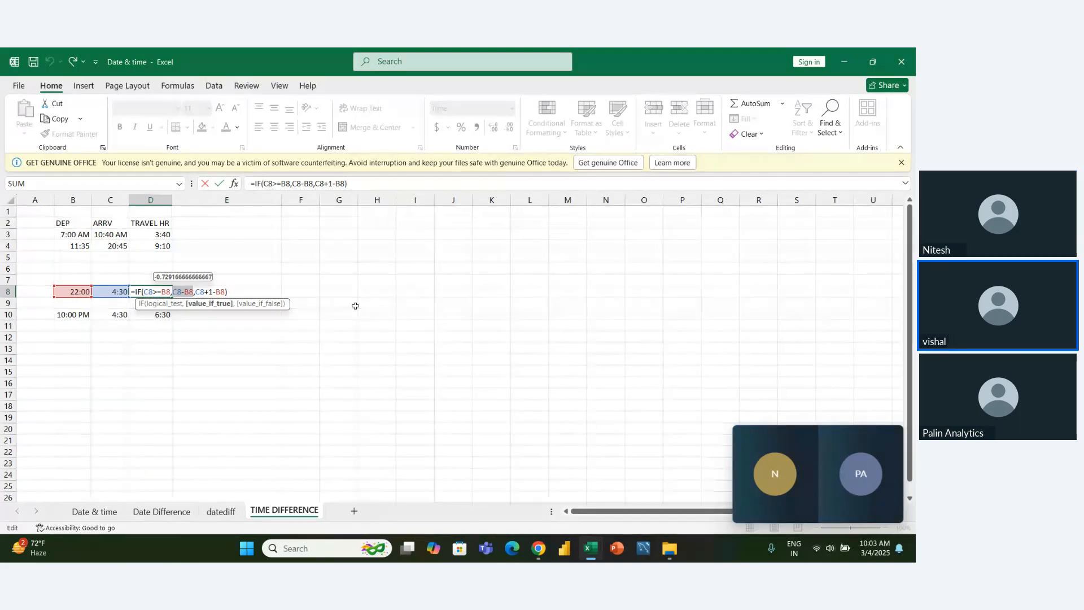
pyautogui.press('Left')
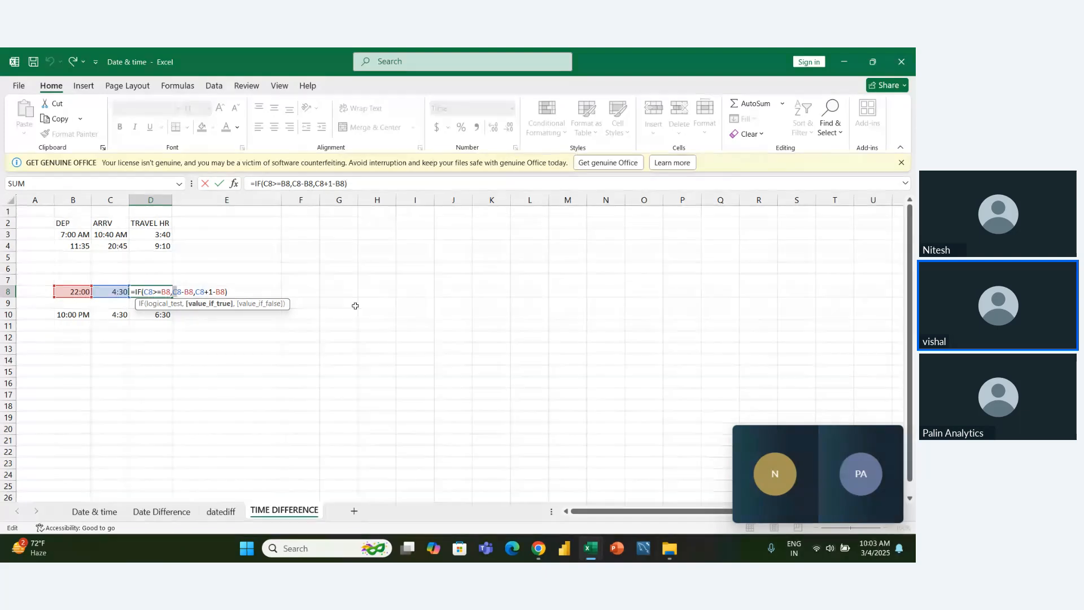
pyautogui.hotkey('shift', 'Right')
pyautogui.hotkey('shift', 'Right')
pyautogui.hotkey('shift', 'Right')
pyautogui.hotkey('shift', 'Right')
pyautogui.hotkey('shift', 'Right')
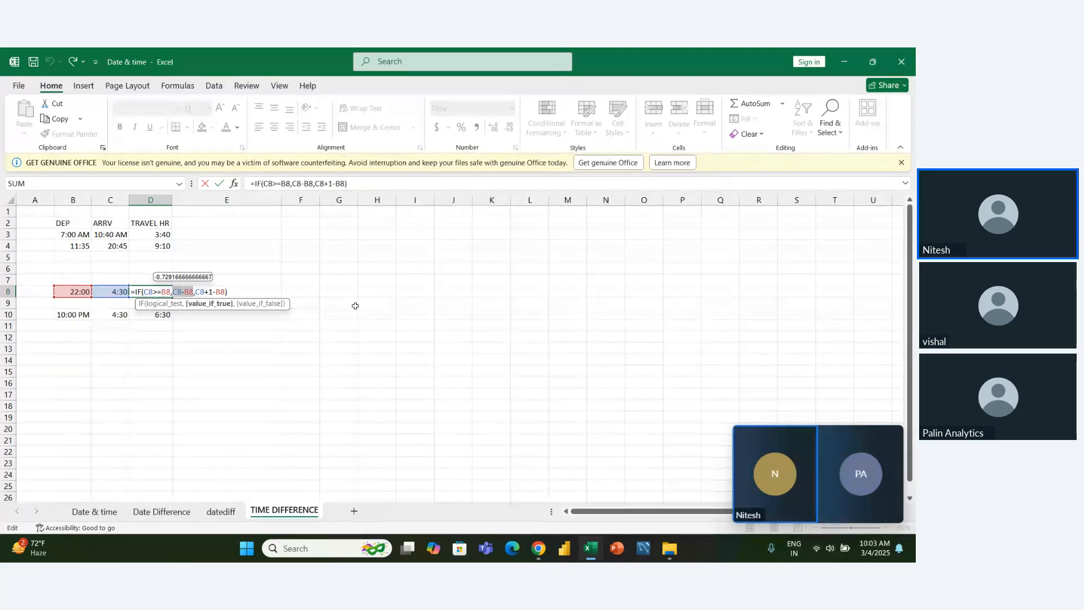
pyautogui.press('Left')
pyautogui.press('Left')
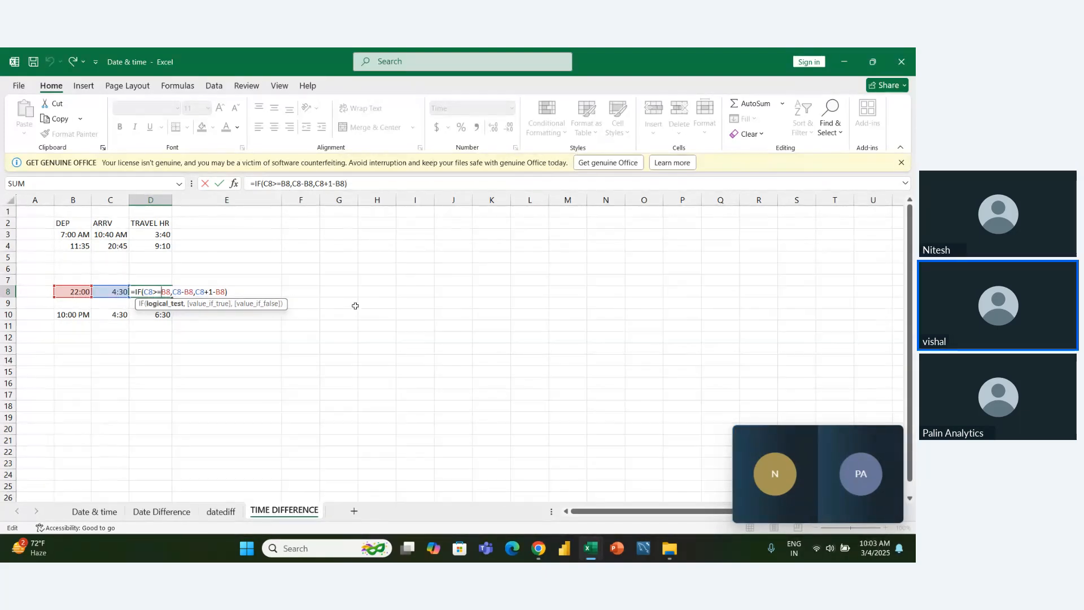
pyautogui.press('Right')
pyautogui.press('Right')
pyautogui.press('Right')
pyautogui.press('Right')
pyautogui.press('Right')
pyautogui.press('Right')
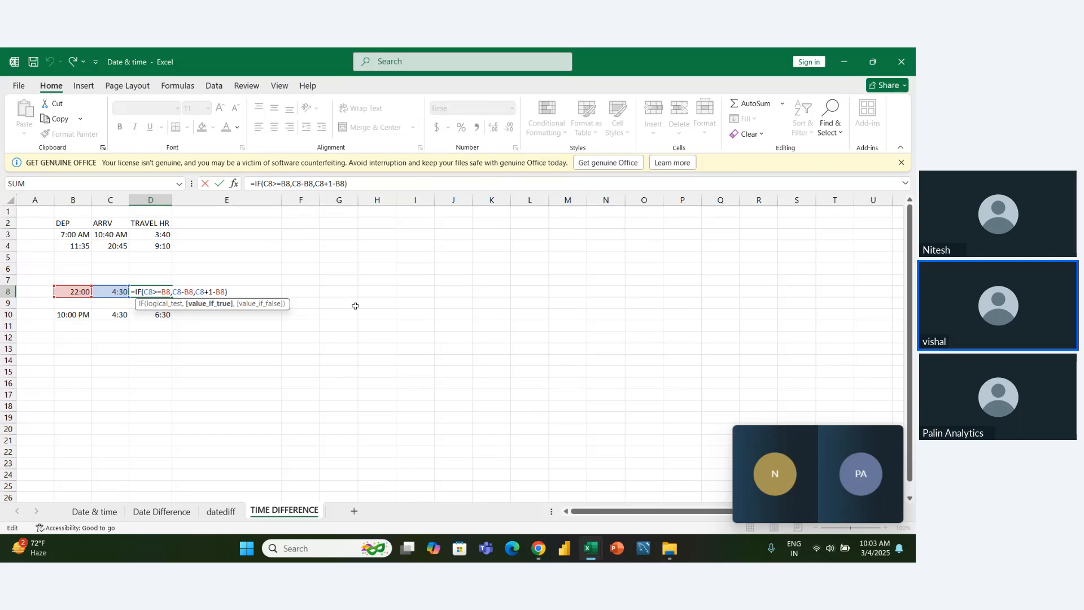
# - Examine the value-if-false argument C8+1-B8 of D8's IF formula part by part and keep the formula as it is
pyautogui.press('Right')
pyautogui.press('Right')
pyautogui.press('Right')
pyautogui.hotkey('shift', 'Right')
pyautogui.hotkey('shift', 'Right')
pyautogui.hotkey('shift', 'Right')
pyautogui.hotkey('shift', 'Right')
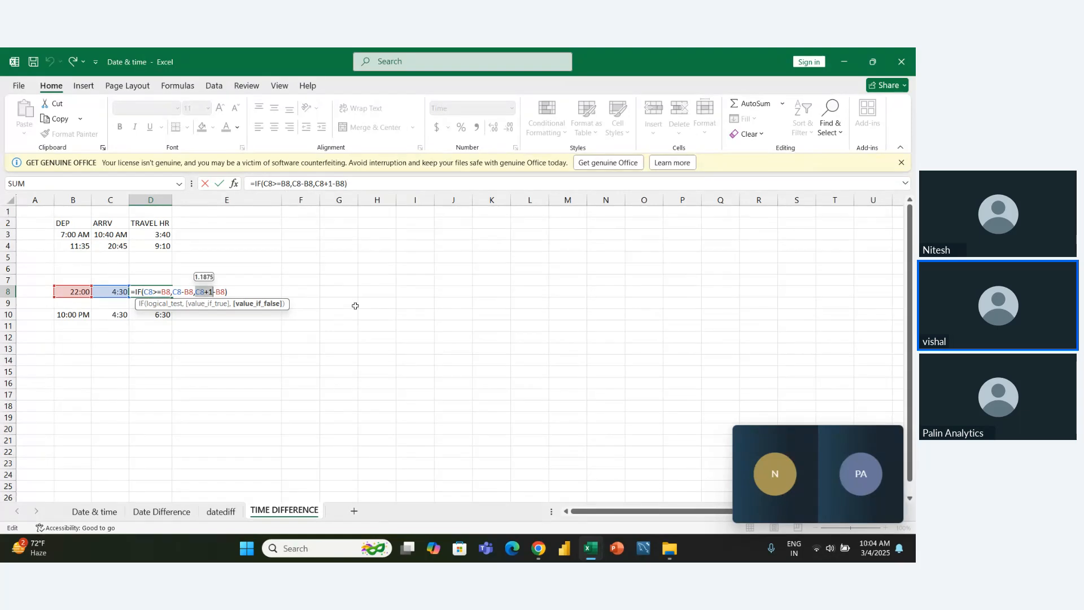
pyautogui.press('Right')
pyautogui.hotkey('shift', 'Right')
pyautogui.hotkey('shift', 'Right')
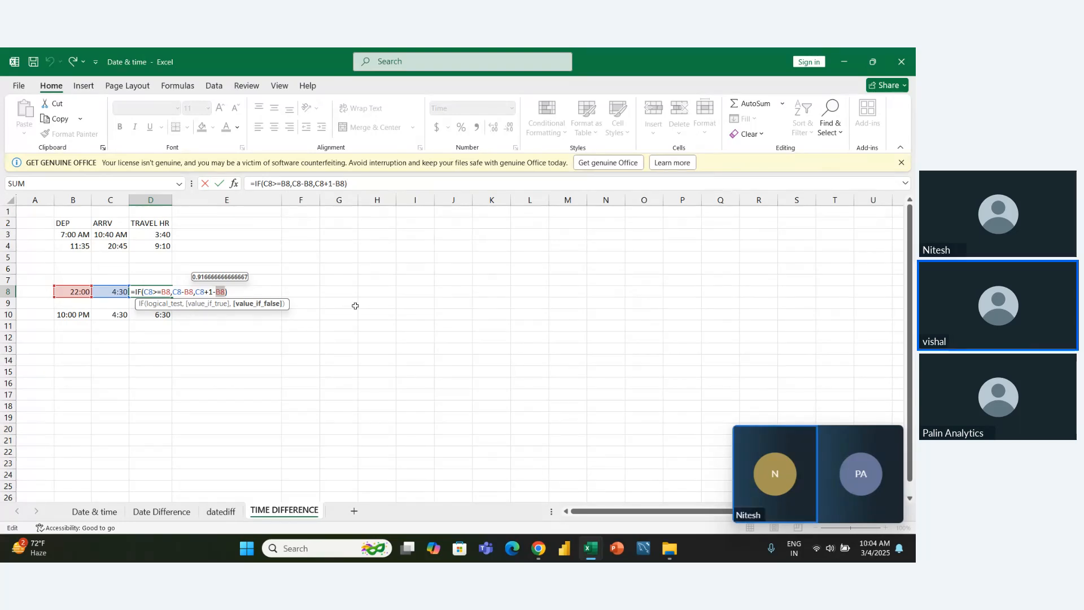
pyautogui.press('Left')
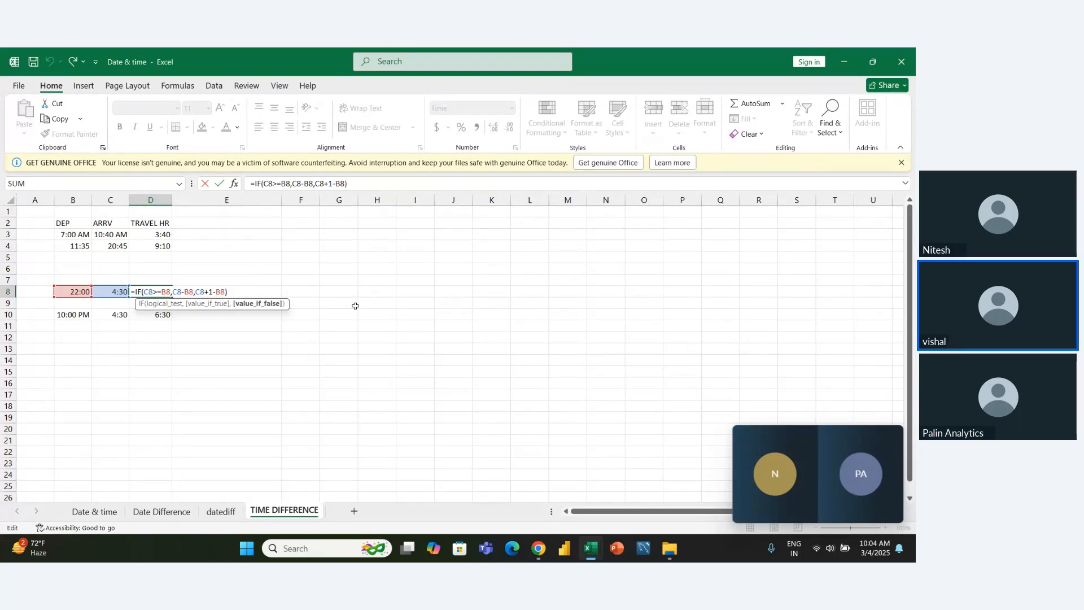
pyautogui.hotkey('shift', 'Right')
pyautogui.hotkey('shift', 'Right')
pyautogui.hotkey('shift', 'Right')
pyautogui.hotkey('shift', 'Right')
pyautogui.hotkey('shift', 'Right')
pyautogui.hotkey('shift', 'Right')
pyautogui.hotkey('shift', 'Right')
pyautogui.hotkey('ctrl', 'Return')
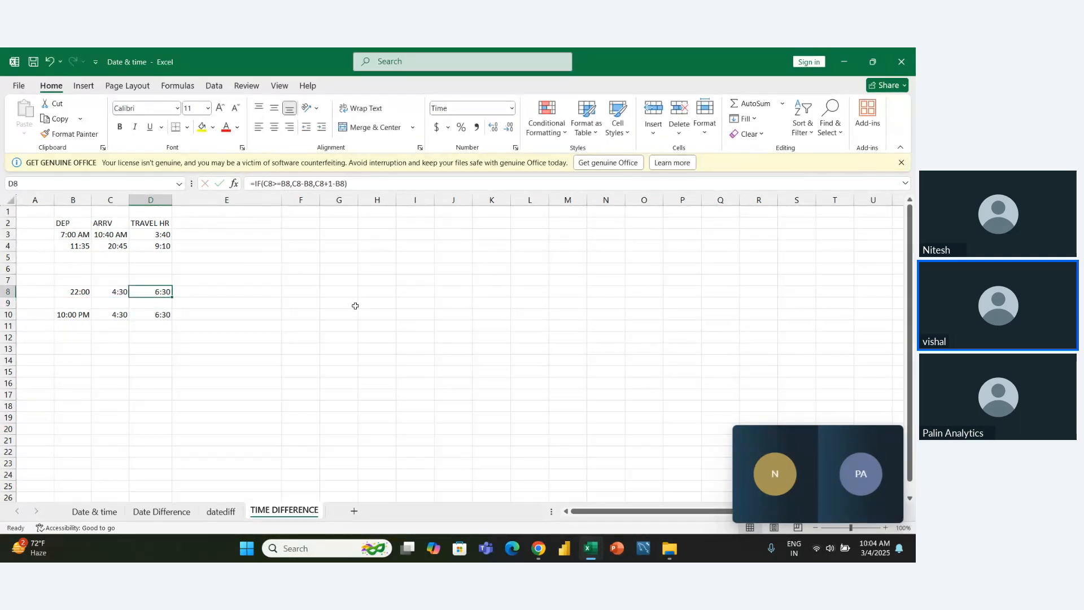
# - Try to convert the travel time in D8 to hours in E8 with =D8*24 and clear that formula
pyautogui.press('Right')
pyautogui.press('Left')
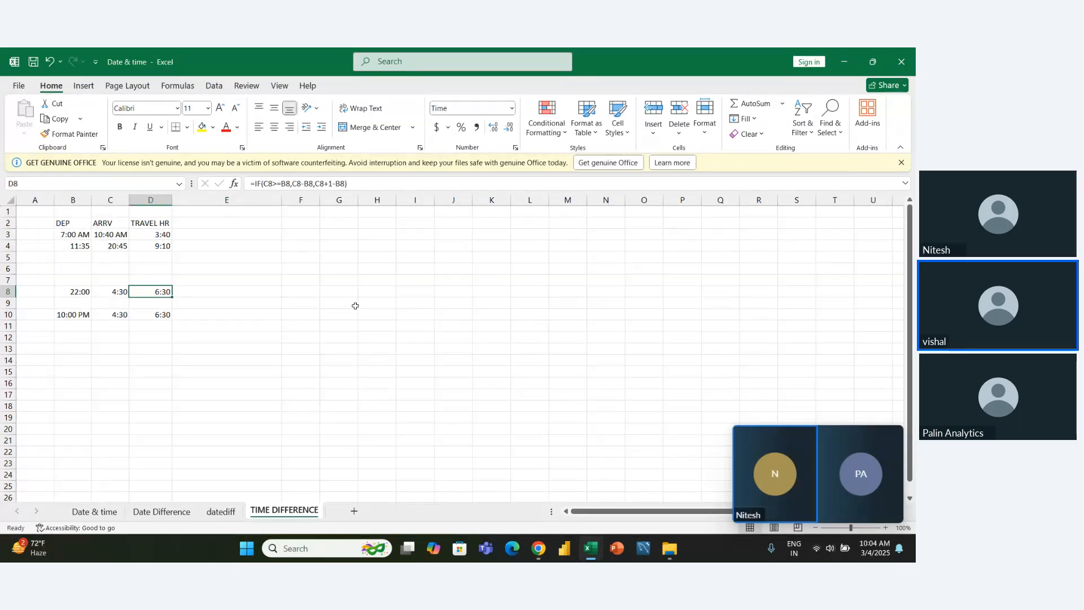
pyautogui.press('Right')
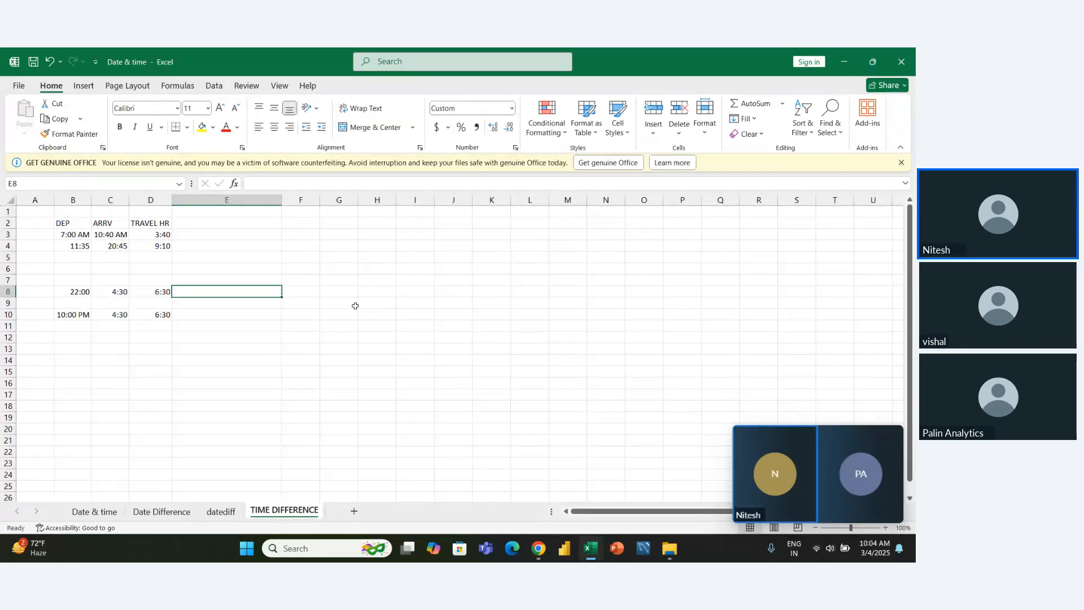
pyautogui.write('=')
pyautogui.press('Left')
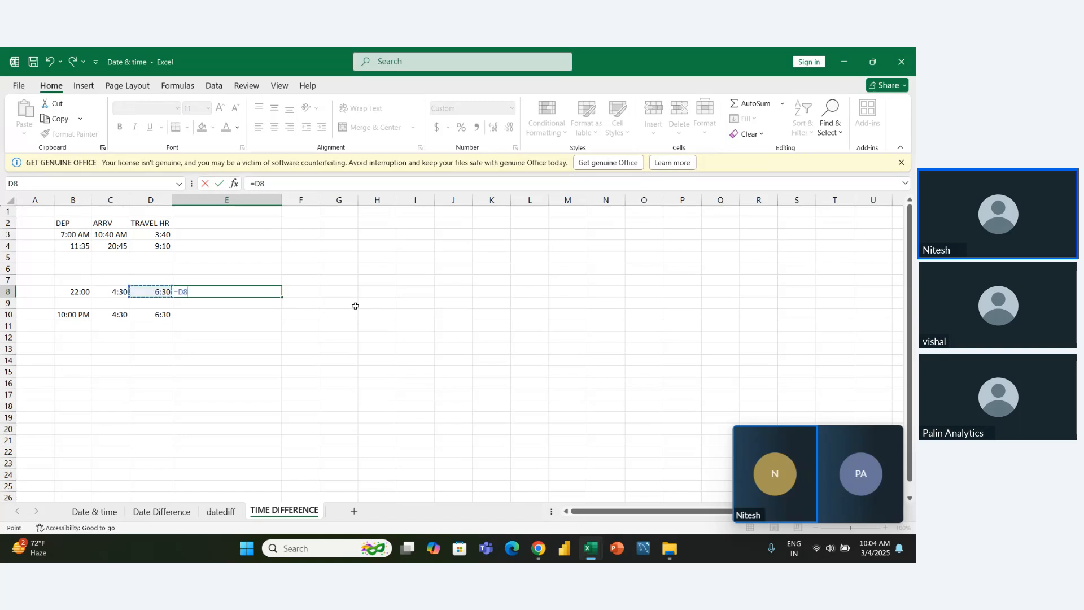
pyautogui.write('*2')
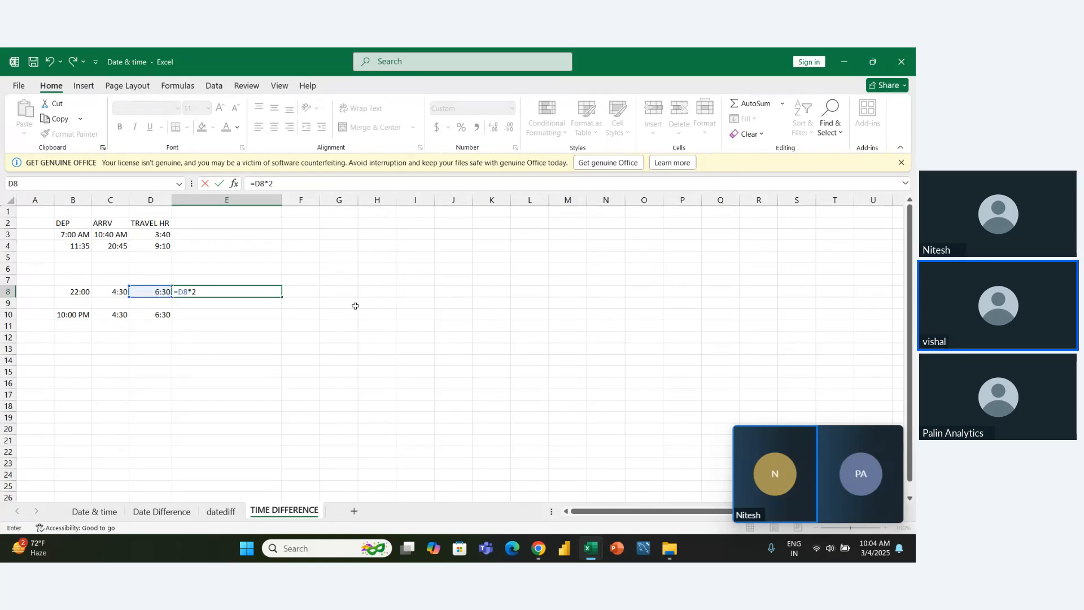
pyautogui.write('4')
pyautogui.press('Return')
pyautogui.press('Up')
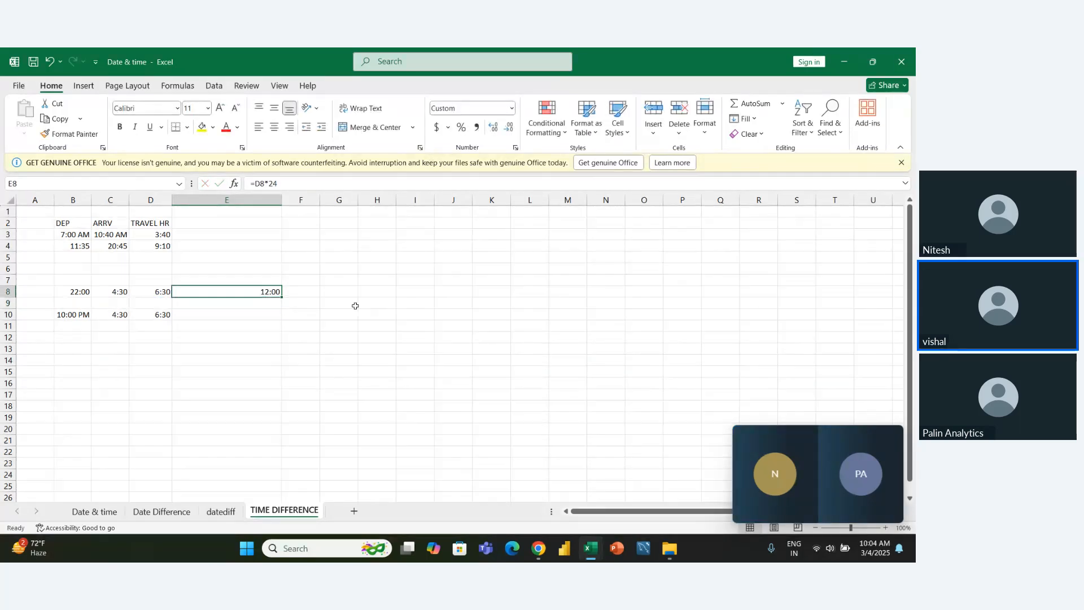
pyautogui.press('Delete')
# - Review the departure time in B8 and the C8+1-B8 part of the IF formula in D8 again
pyautogui.press('Left')
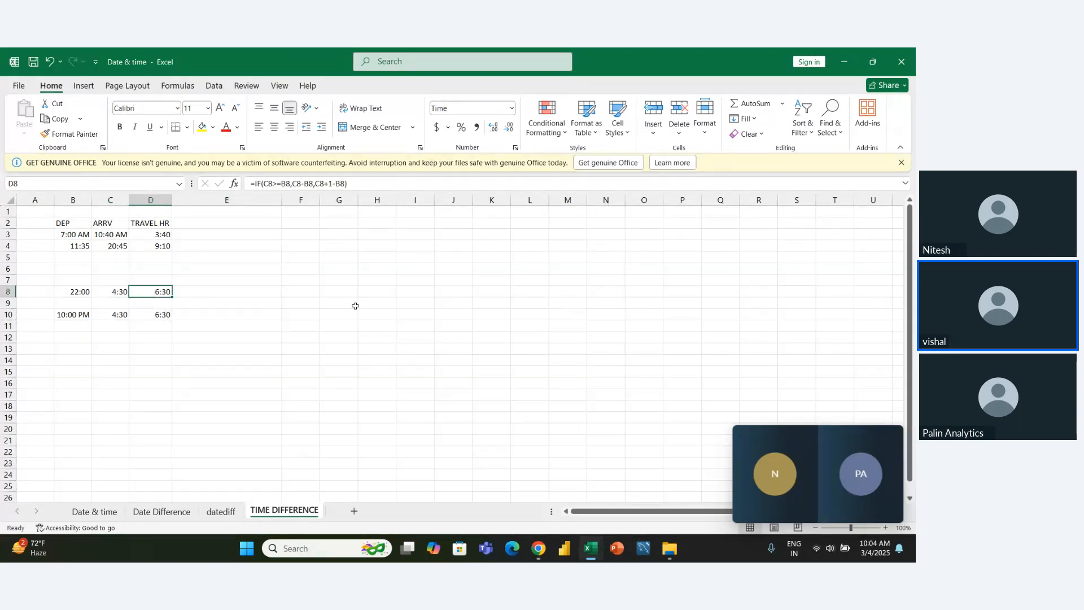
pyautogui.press('Left')
pyautogui.press('Left')
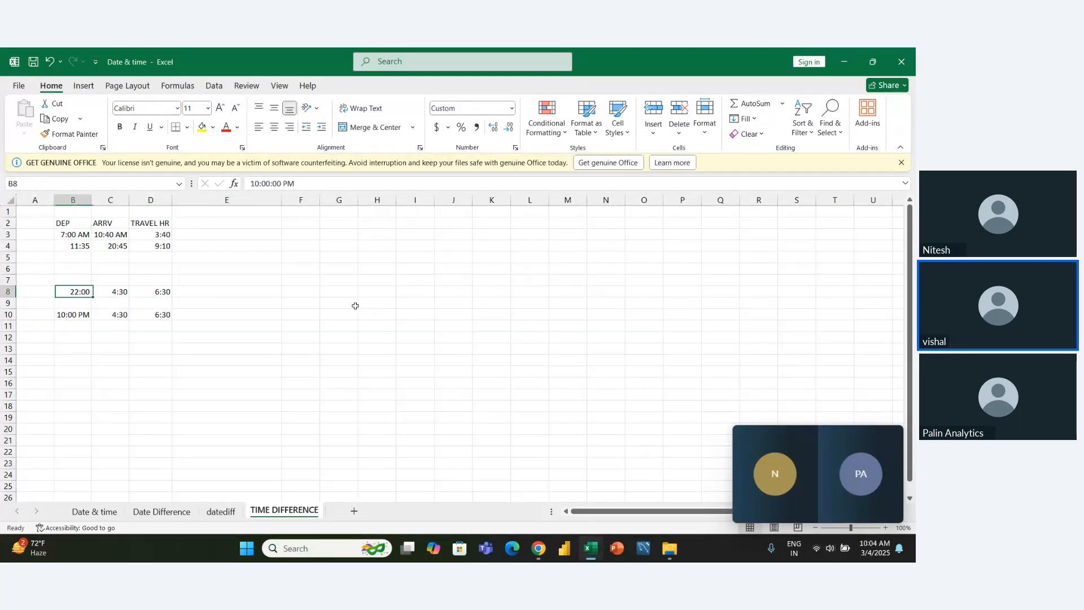
pyautogui.press('Right')
pyautogui.press('Right')
pyautogui.press('F2')
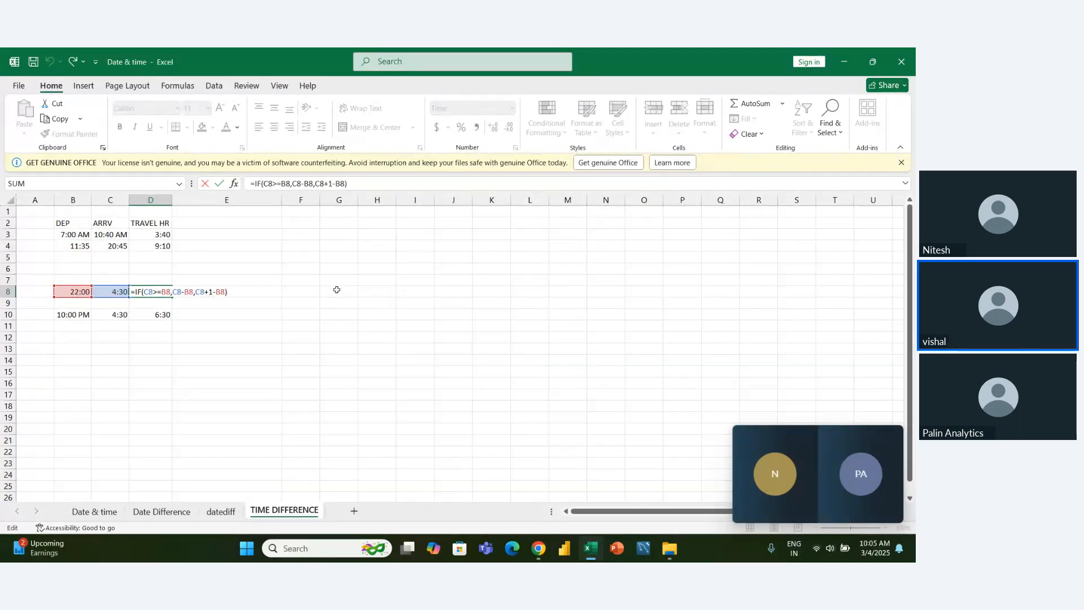
pyautogui.click(218, 292)
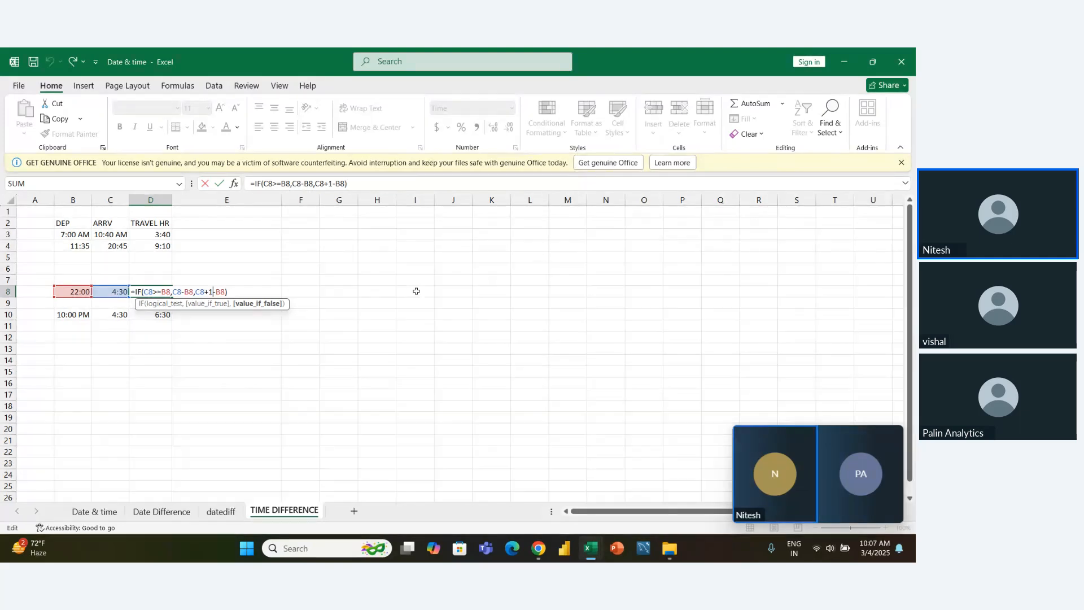
pyautogui.press('Return')
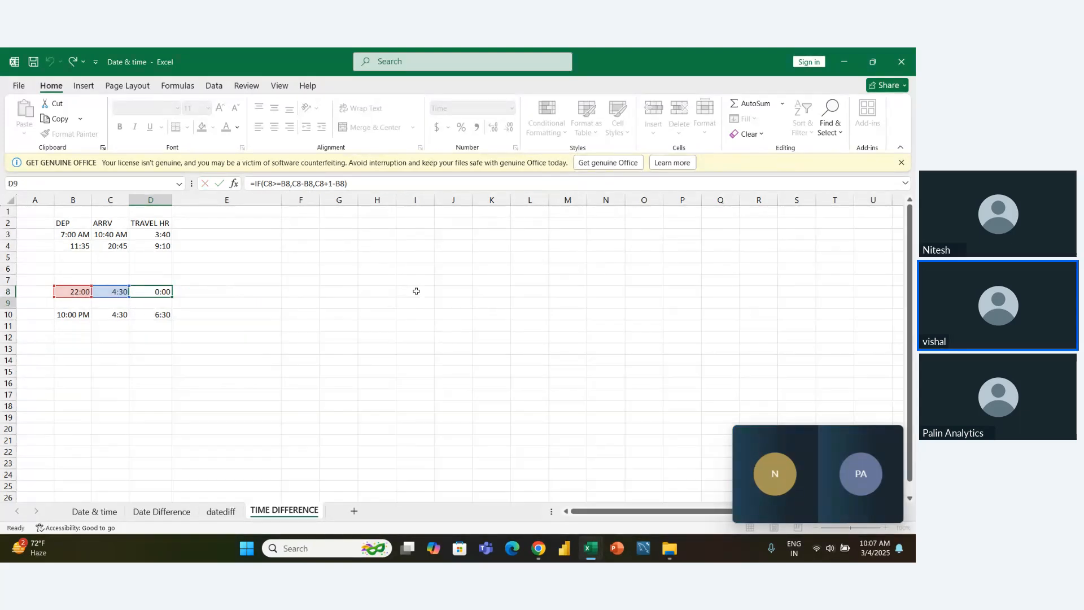
# - Try adding one day to the row 8 arrival time in F8 with the formula =C8+1
pyautogui.press('Right')
pyautogui.press('Up')
pyautogui.press('Left')
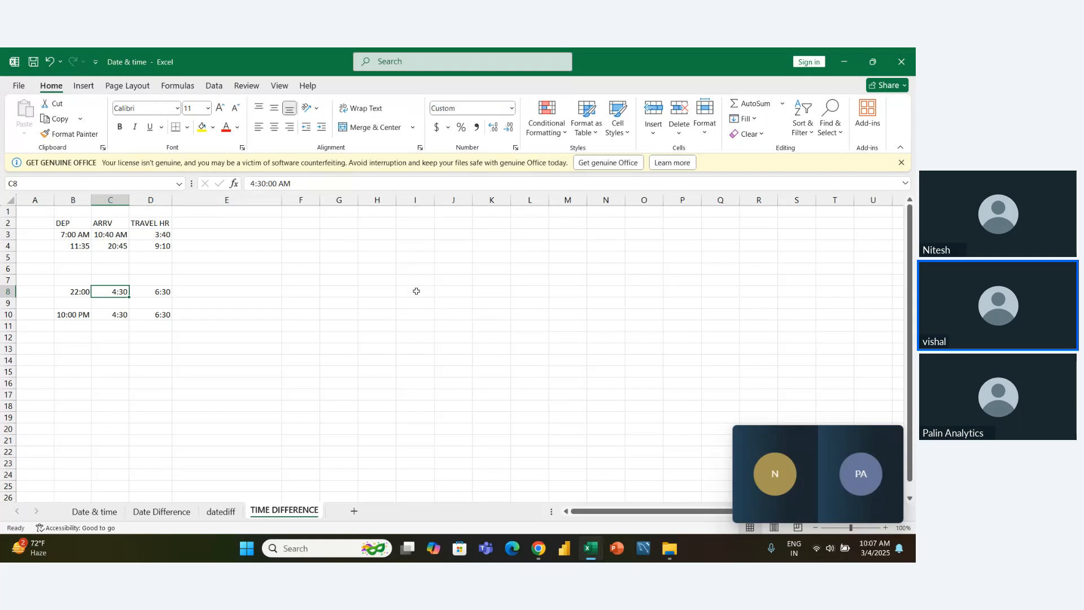
pyautogui.press('Right')
pyautogui.press('Right')
pyautogui.write('=')
pyautogui.press('Left')
pyautogui.press('Left')
pyautogui.press('Left')
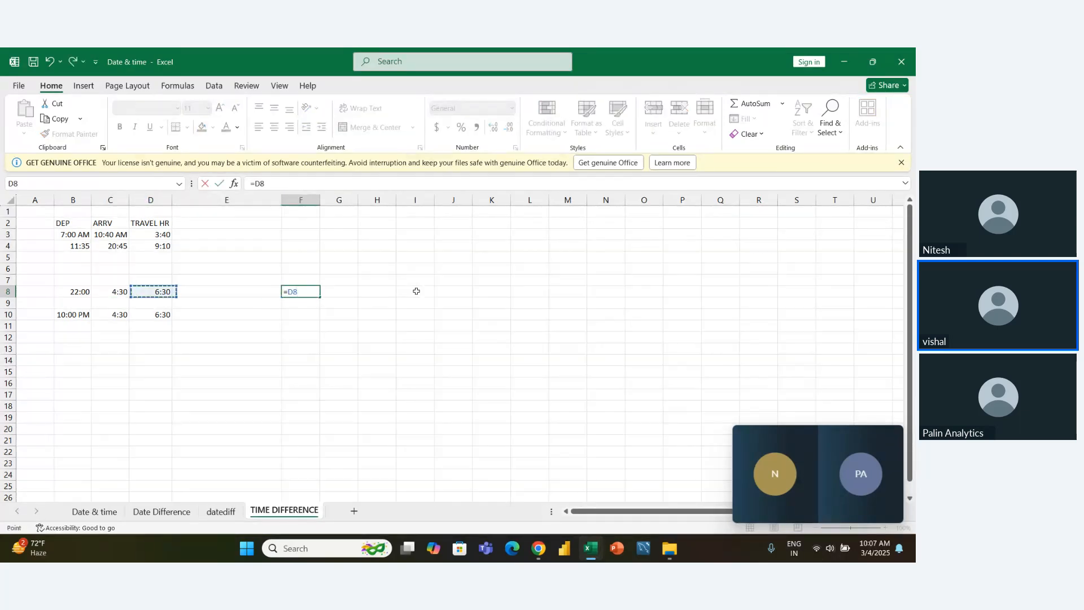
pyautogui.write('+1')
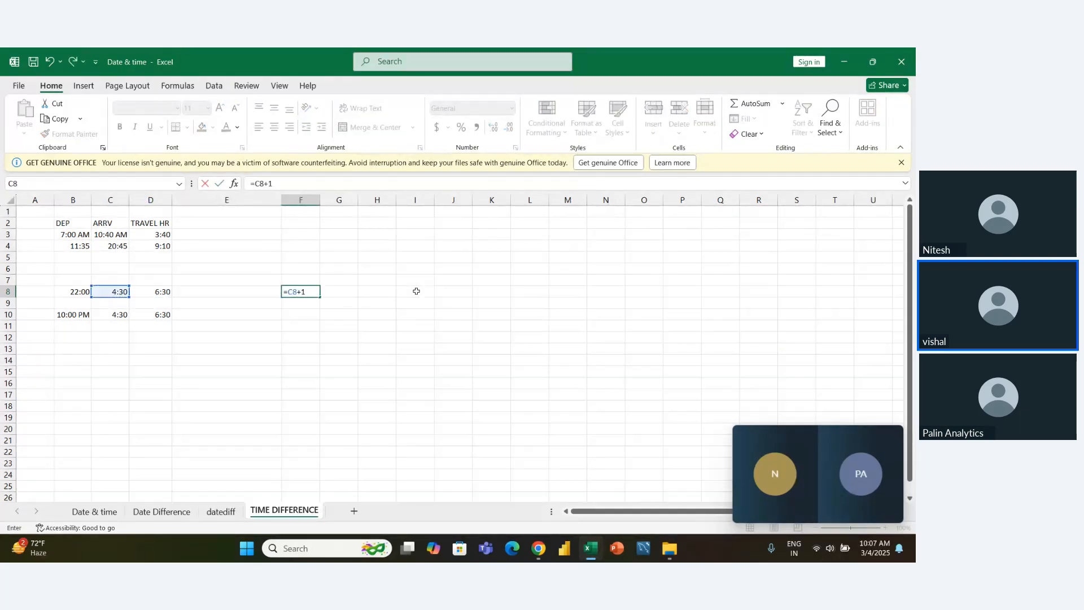
pyautogui.press('Return')
pyautogui.press('Up')
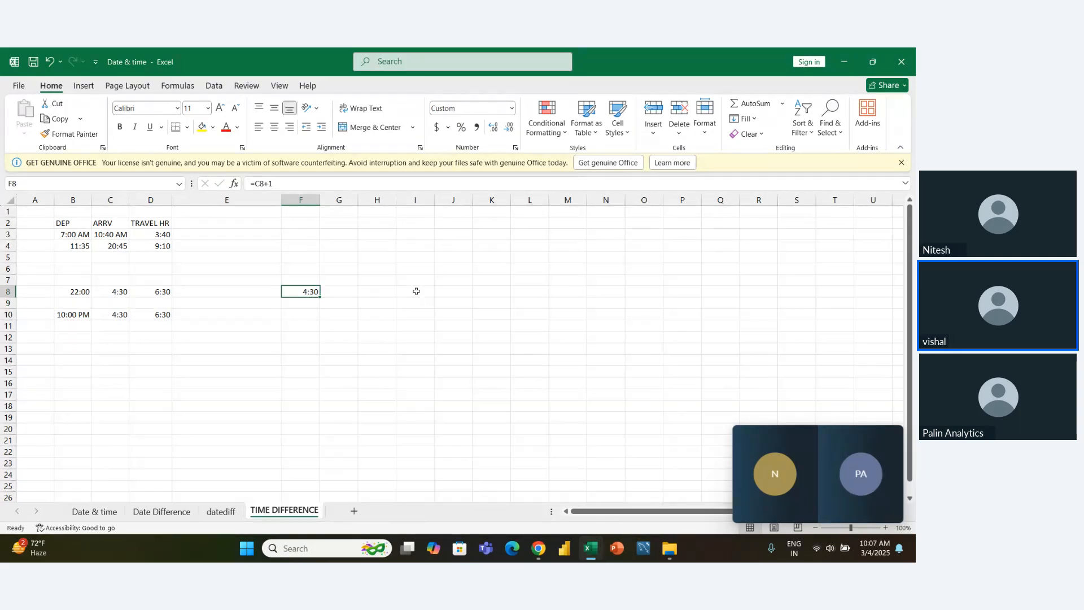
pyautogui.press('F2')
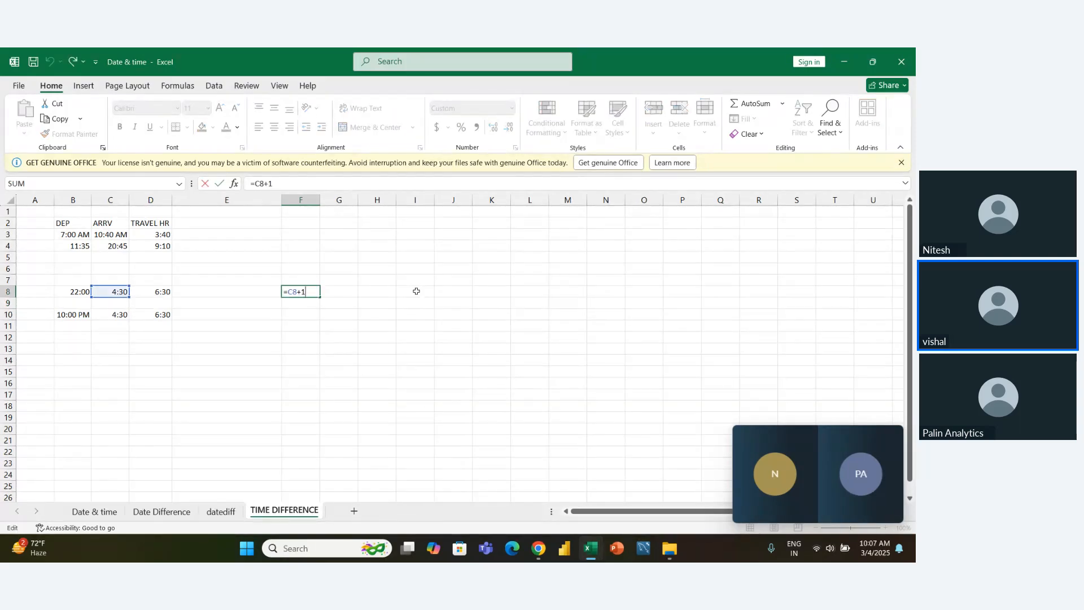
pyautogui.press('Return')
# - Clear the =C8+1 test formula from F8
pyautogui.click(304, 289)
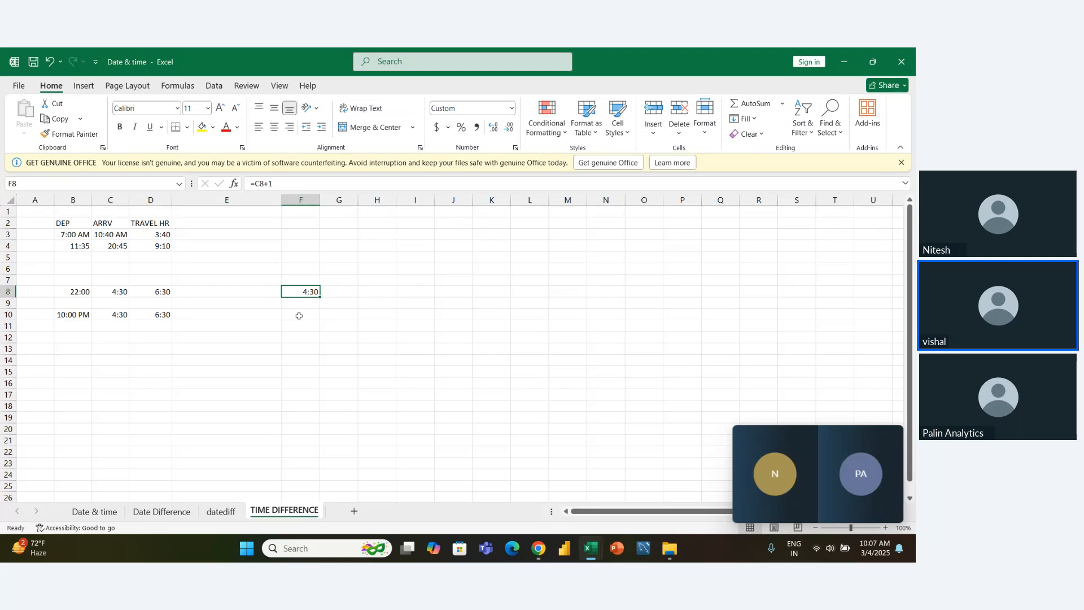
pyautogui.press('Left')
pyautogui.press('Right')
pyautogui.press('Delete')
# - Merge and center F8:J9, align the merged cell vertically to the middle and make it bold
pyautogui.hotkey('shift', 'Down')
pyautogui.hotkey('shift', 'Down')
pyautogui.hotkey('shift', 'Right')
pyautogui.hotkey('shift', 'Up')
pyautogui.hotkey('shift', 'Right')
pyautogui.hotkey('shift', 'Right')
pyautogui.hotkey('shift', 'Right')
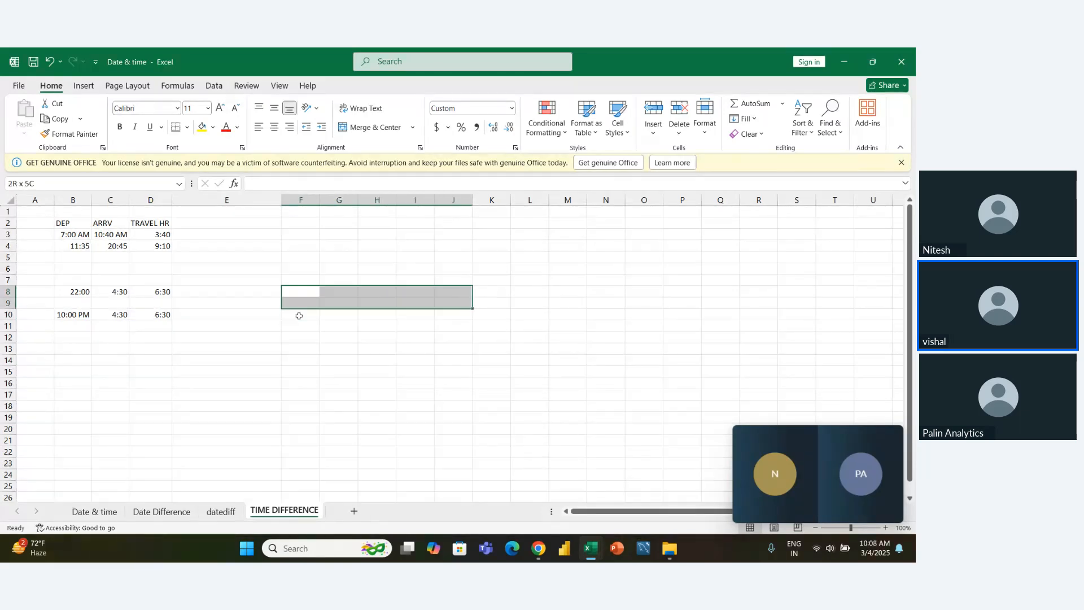
pyautogui.click(370, 127)
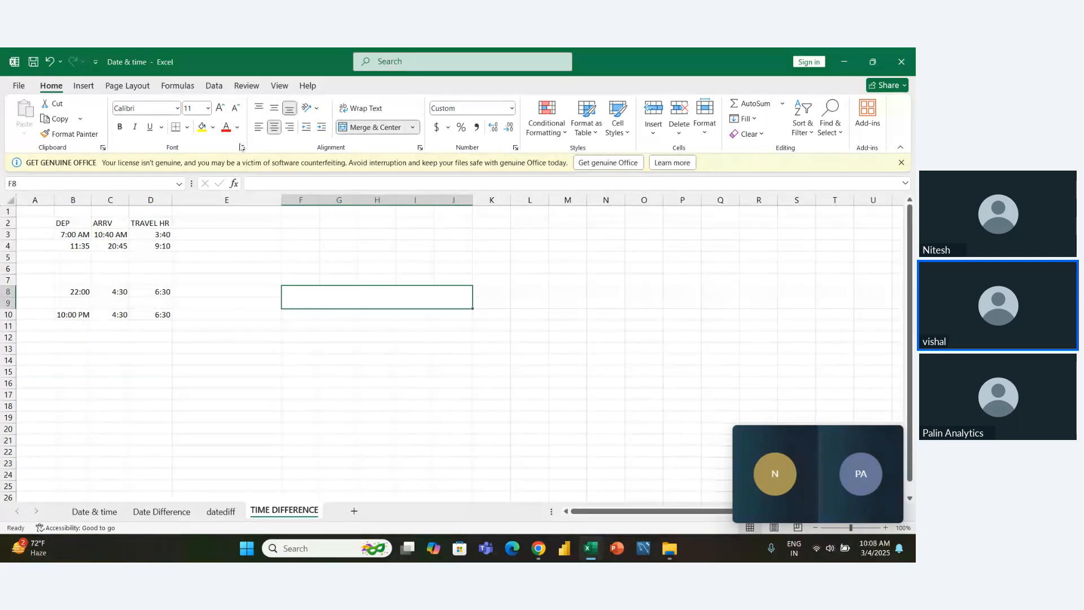
pyautogui.click(274, 108)
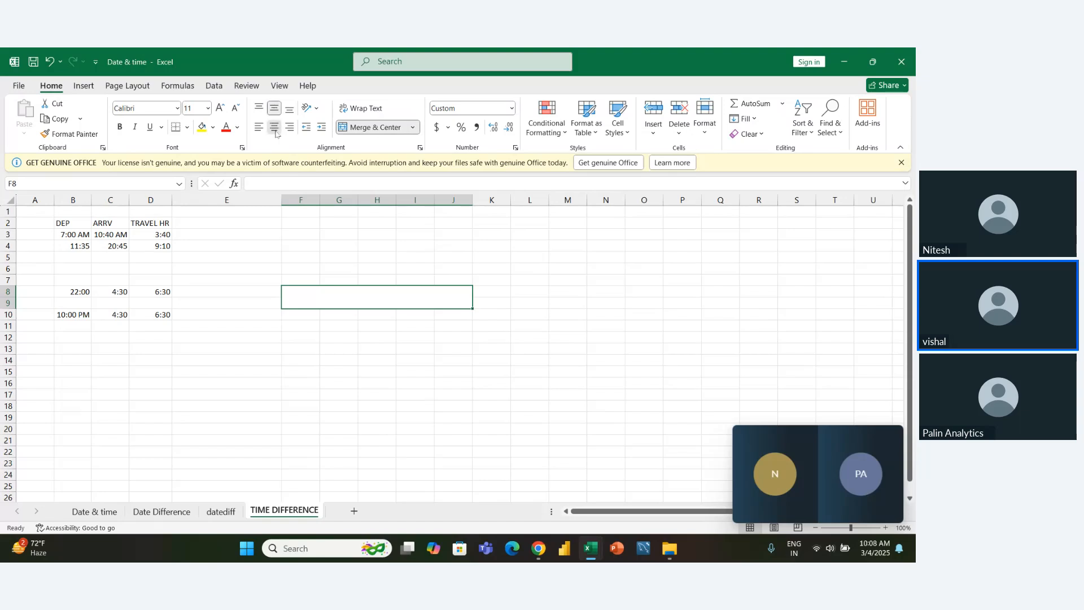
pyautogui.click(122, 125)
# - Enter the note "ADD 1 (FULL DAY) TO THE END TIME." in the merged cell F8:J9
pyautogui.doubleClick(312, 293)
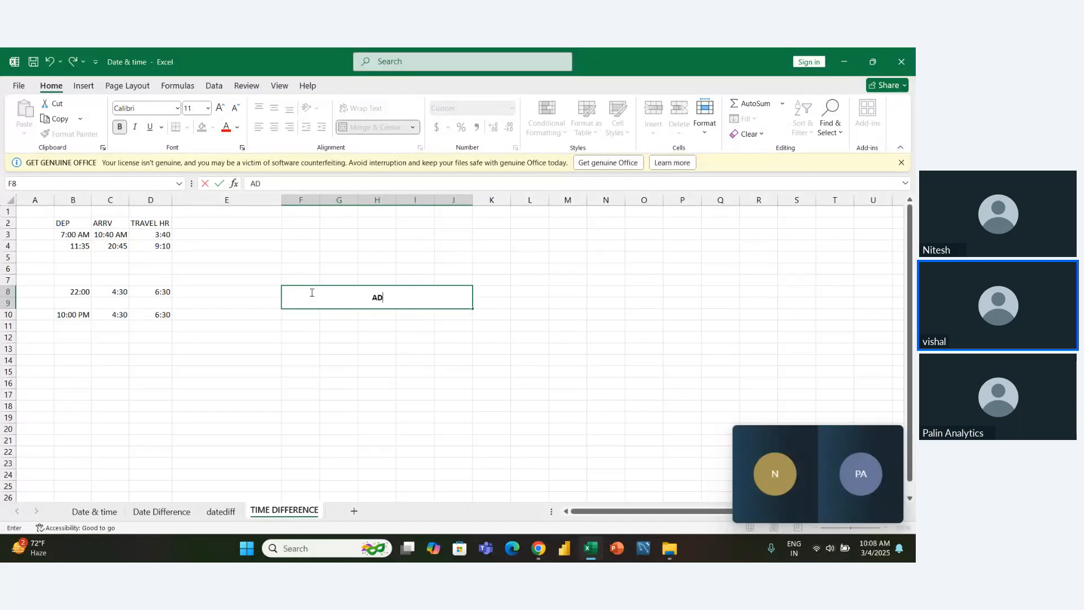
pyautogui.write('ADD 1 (FULL DAY)')
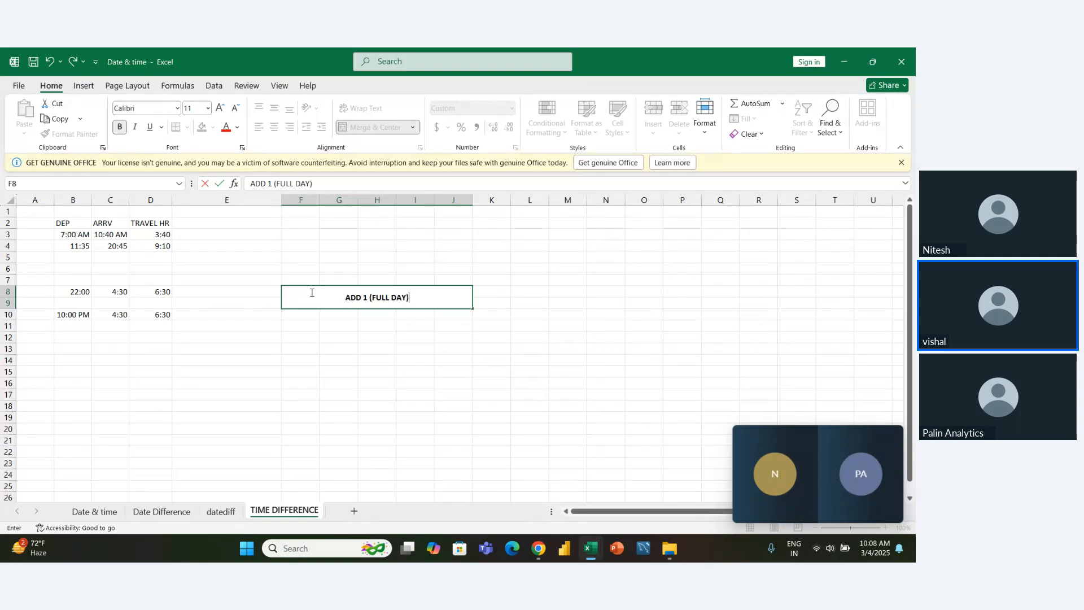
pyautogui.write(' TO THE ')
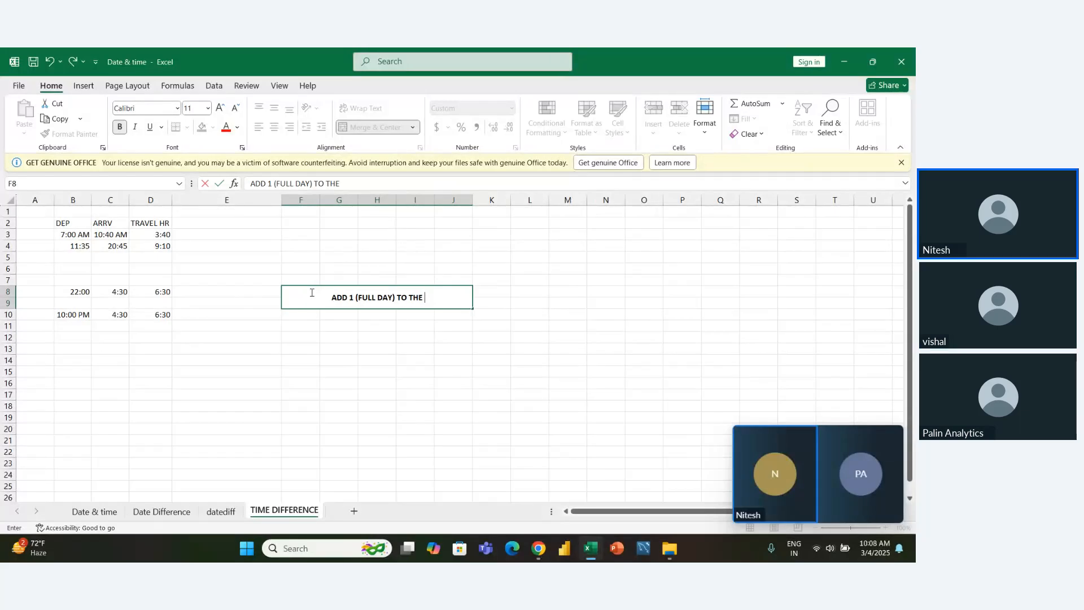
pyautogui.write('END TIME')
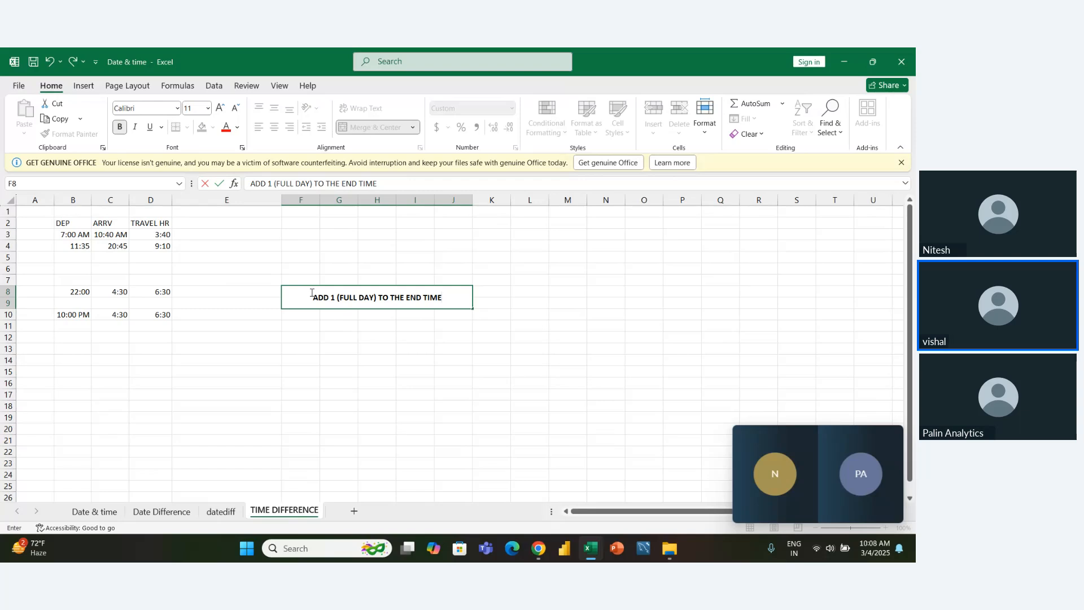
pyautogui.write('.')
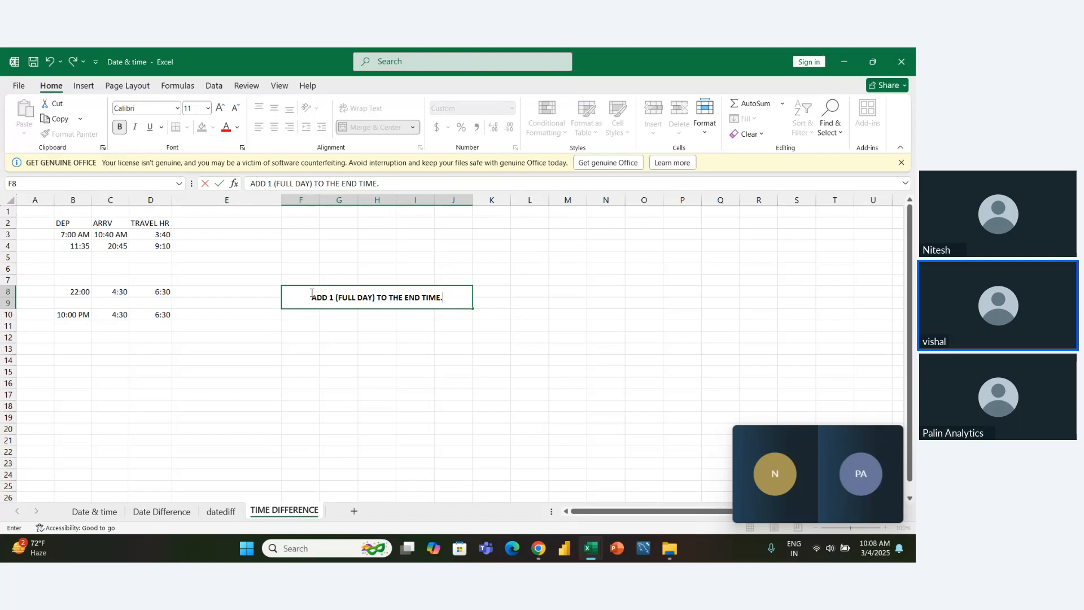
pyautogui.press('Return')
pyautogui.press('Up')
pyautogui.press('Left')
pyautogui.press('Left')
pyautogui.press('Left')
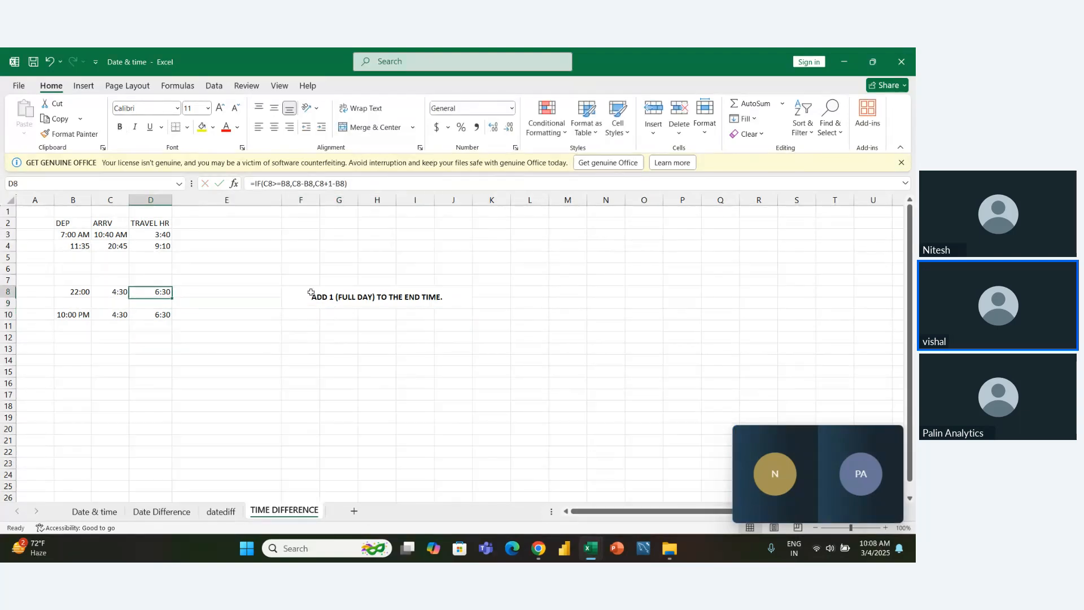
# - Fill the merged note cell F8:J9 with yellow and give it outside borders
pyautogui.moveTo(310, 293); pyautogui.dragTo(453, 304)
pyautogui.click(378, 127)
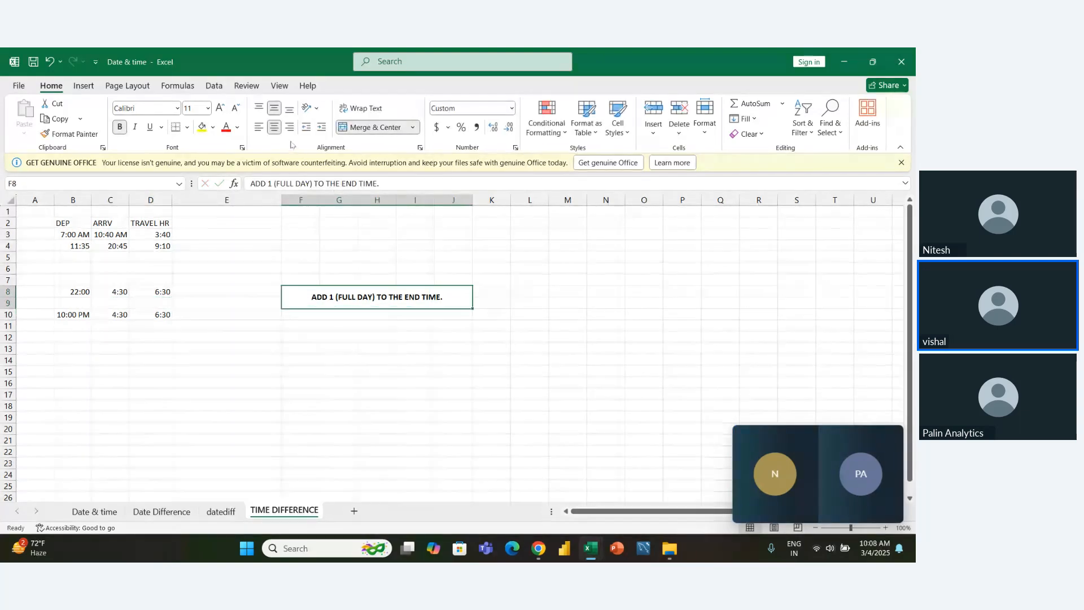
pyautogui.click(202, 127)
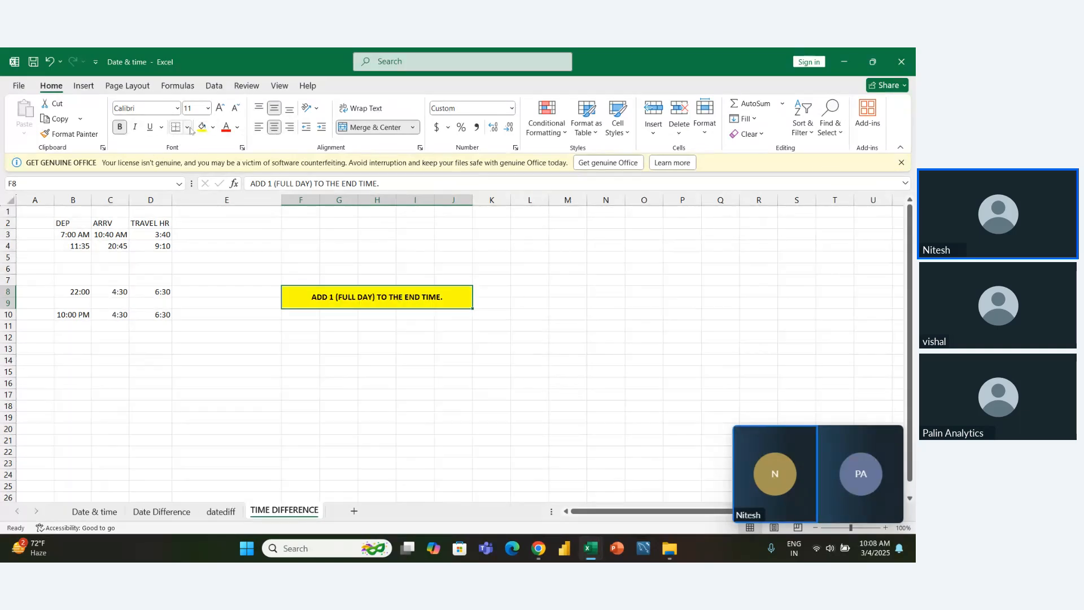
pyautogui.click(188, 127)
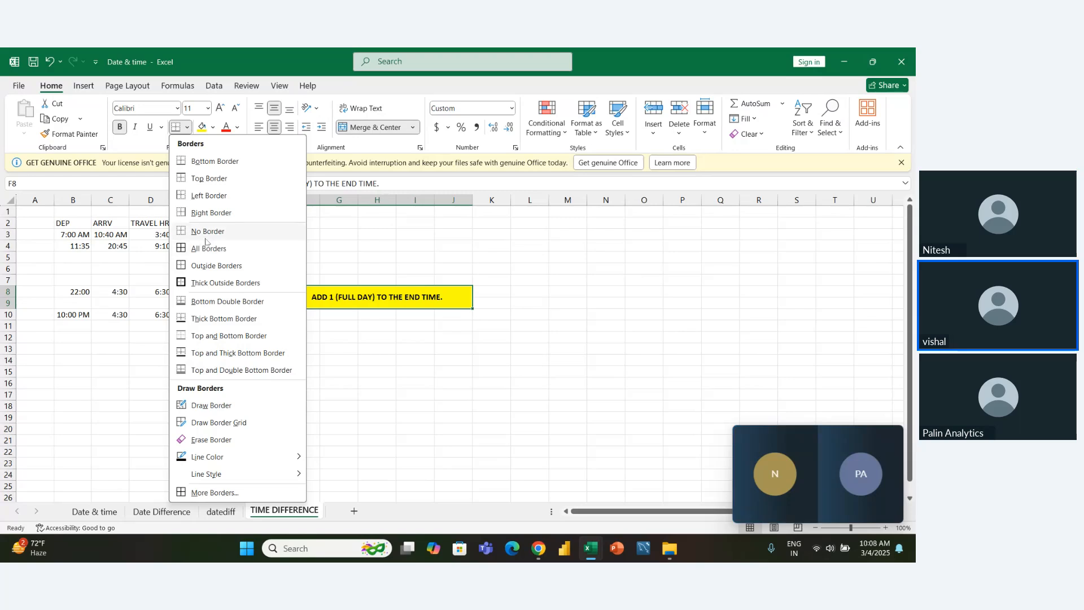
pyautogui.click(204, 266)
pyautogui.click(370, 357)
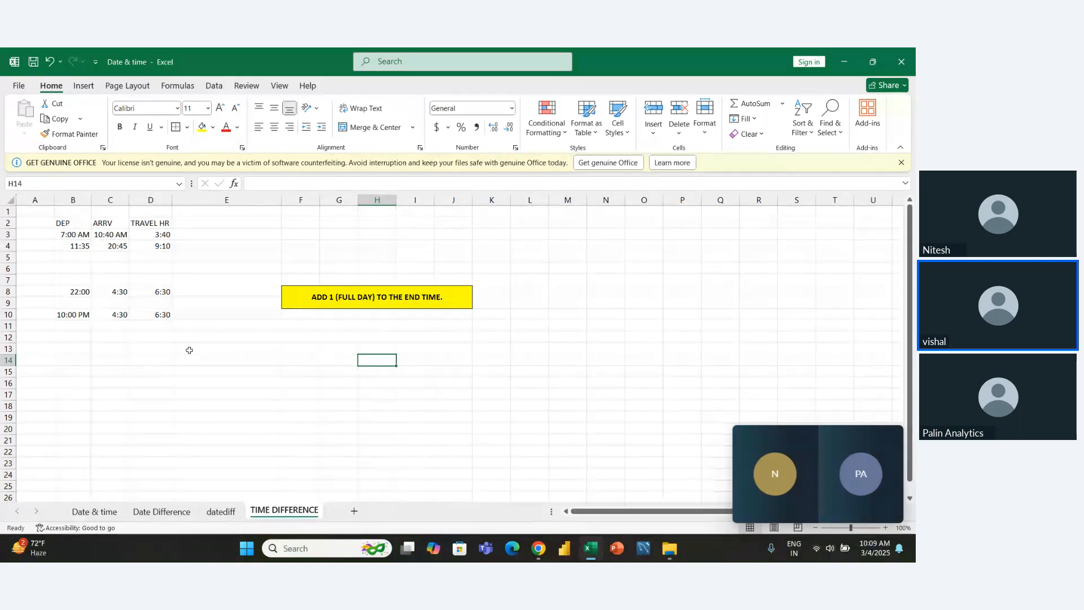
# - Try converting the row 8 travel time to hours in E8 with the formula =D8*24
pyautogui.click(161, 335)
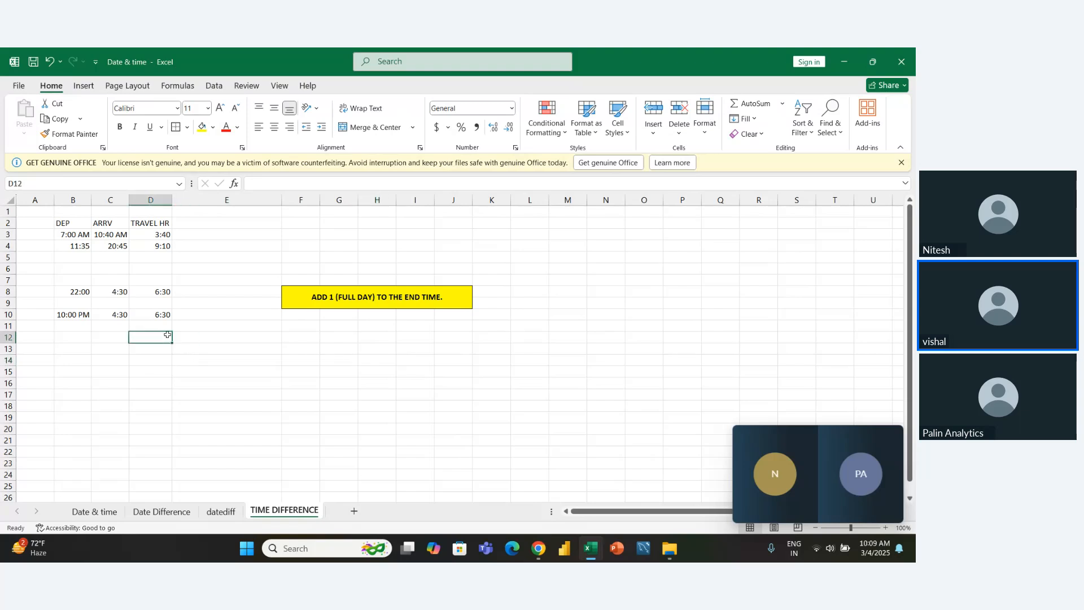
pyautogui.click(204, 338)
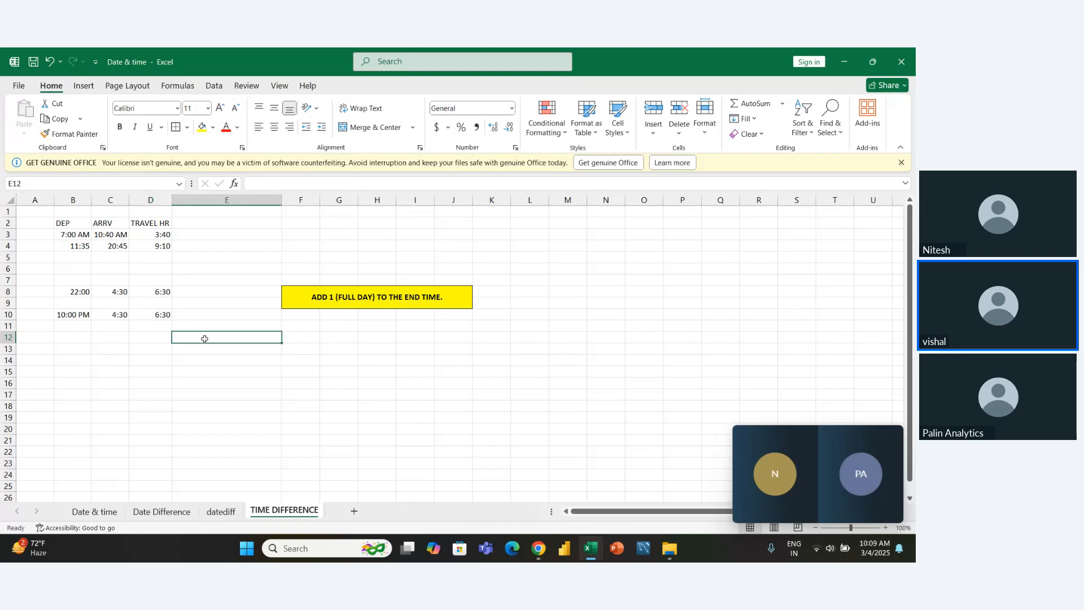
pyautogui.click(212, 292)
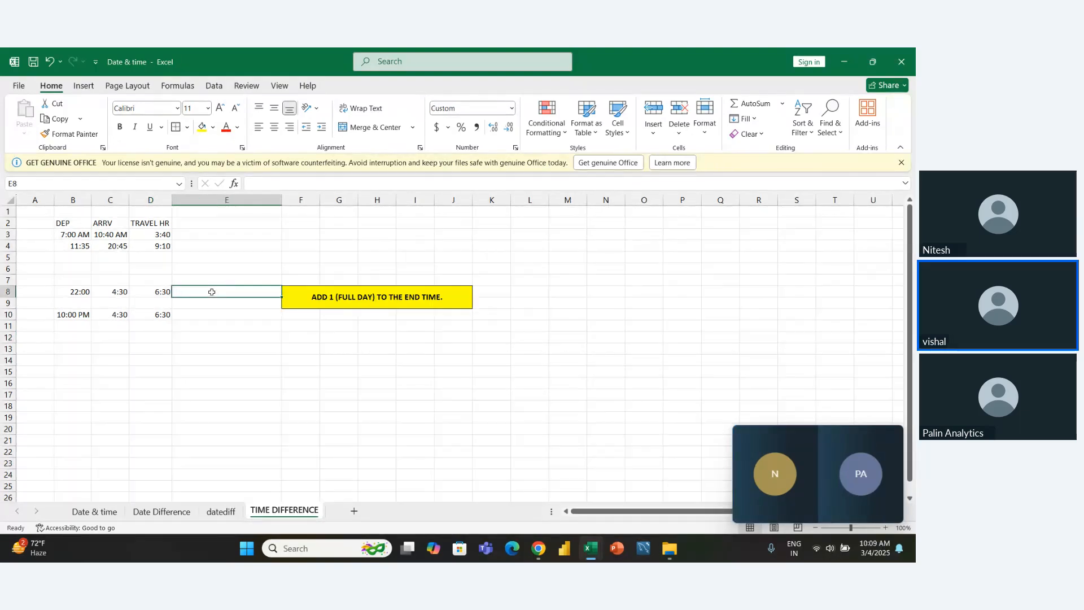
pyautogui.hotkey('shift', 'Left')
pyautogui.hotkey('shift', 'Right')
pyautogui.write('=')
pyautogui.press('Left')
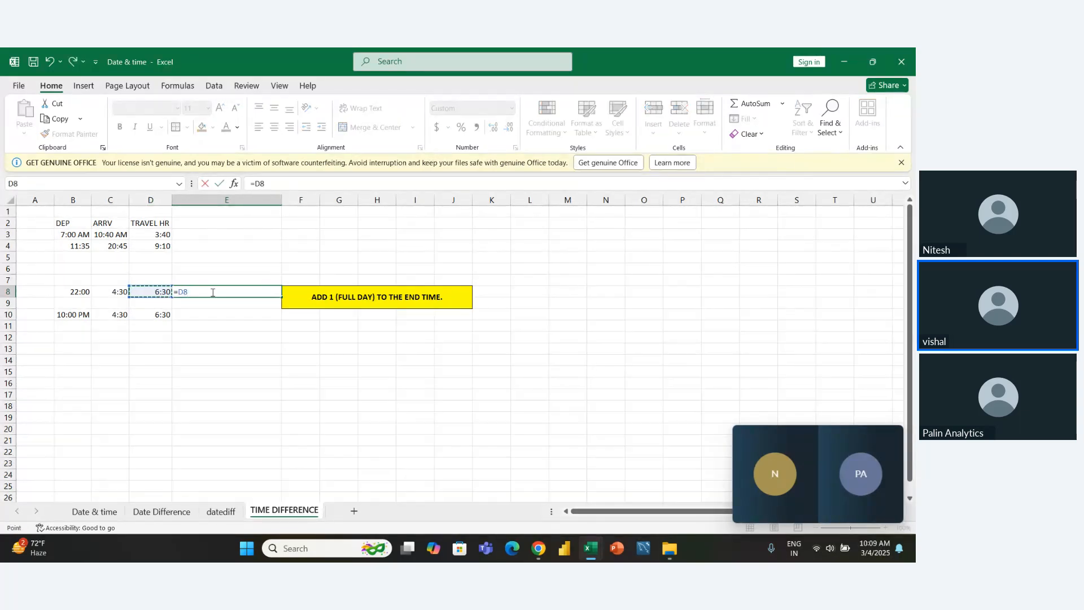
pyautogui.write('(')
pyautogui.press('BackSpace')
pyautogui.write('*24')
pyautogui.press('Return')
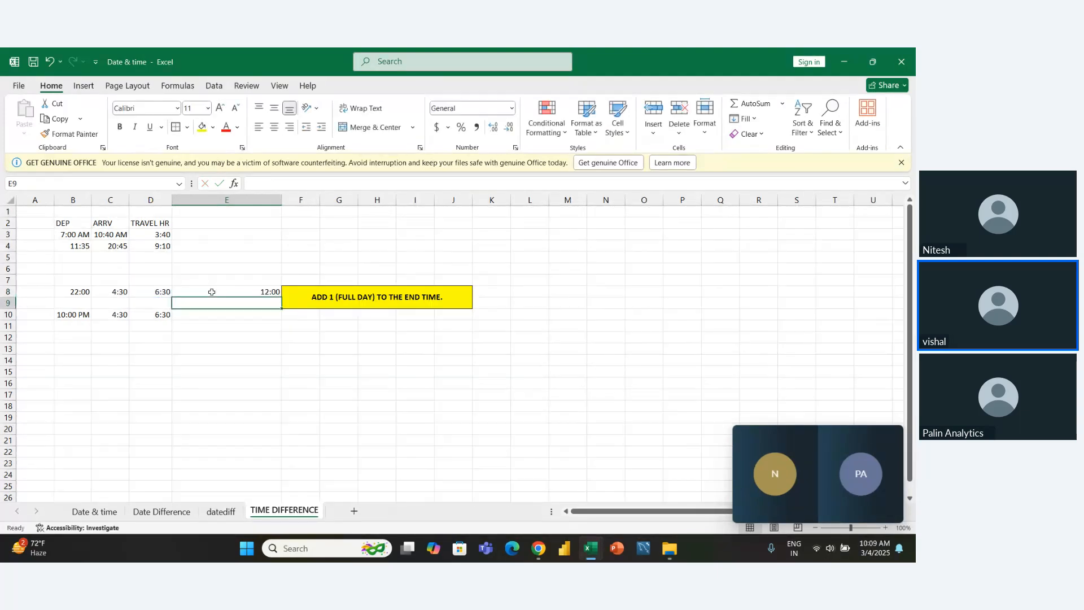
# - Clear the =D8*24 test formula from E8
pyautogui.click(211, 292)
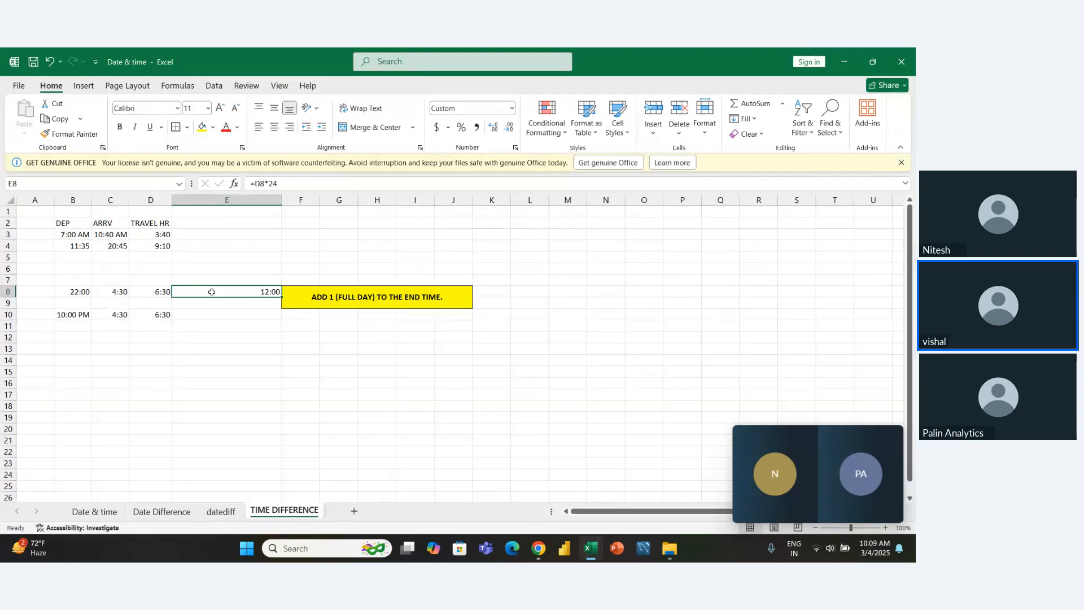
pyautogui.press('Delete')
pyautogui.press('Down')
pyautogui.press('Down')
pyautogui.press('Down')
pyautogui.press('Down')
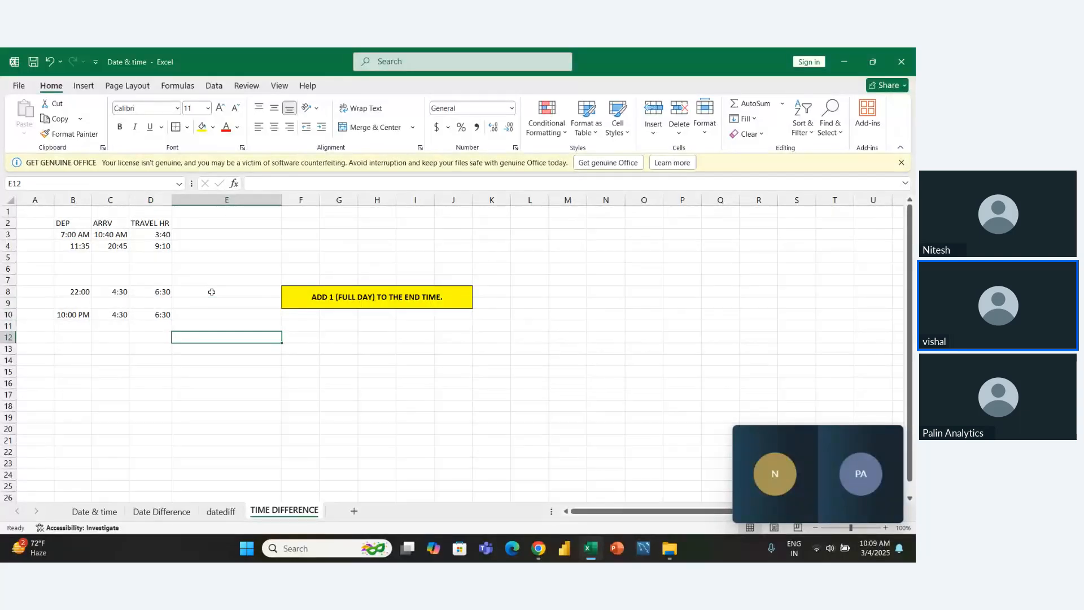
# - Bring the row 8 travel time into E12 with the formula =D8
pyautogui.press('Left')
pyautogui.press('Up')
pyautogui.press('Up')
pyautogui.press('Up')
pyautogui.press('Up')
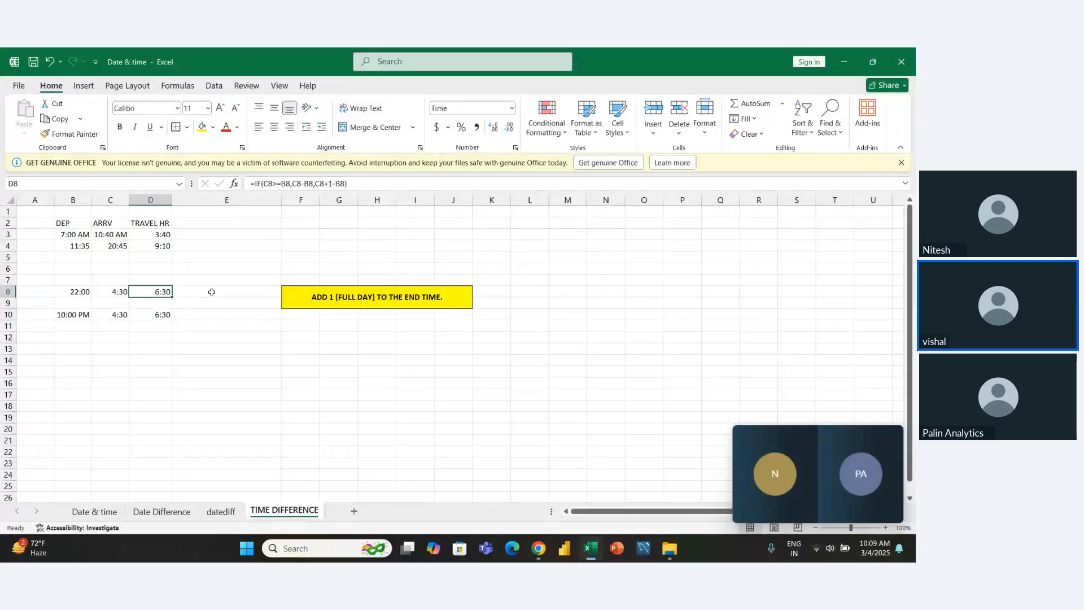
pyautogui.press('Down')
pyautogui.press('Down')
pyautogui.press('Down')
pyautogui.press('Down')
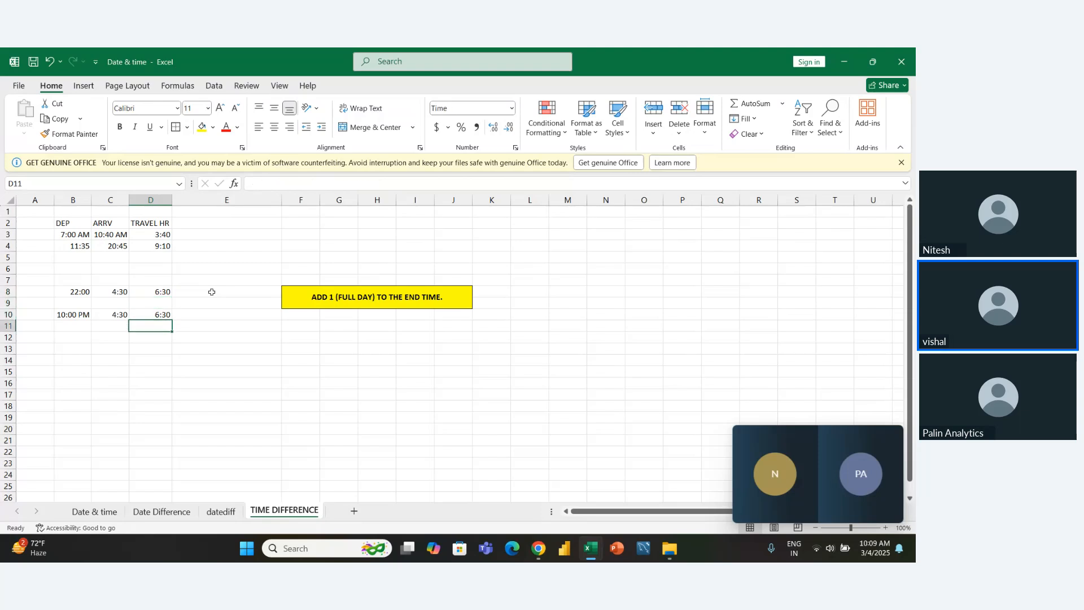
pyautogui.press('Right')
pyautogui.write('=')
pyautogui.press('Left')
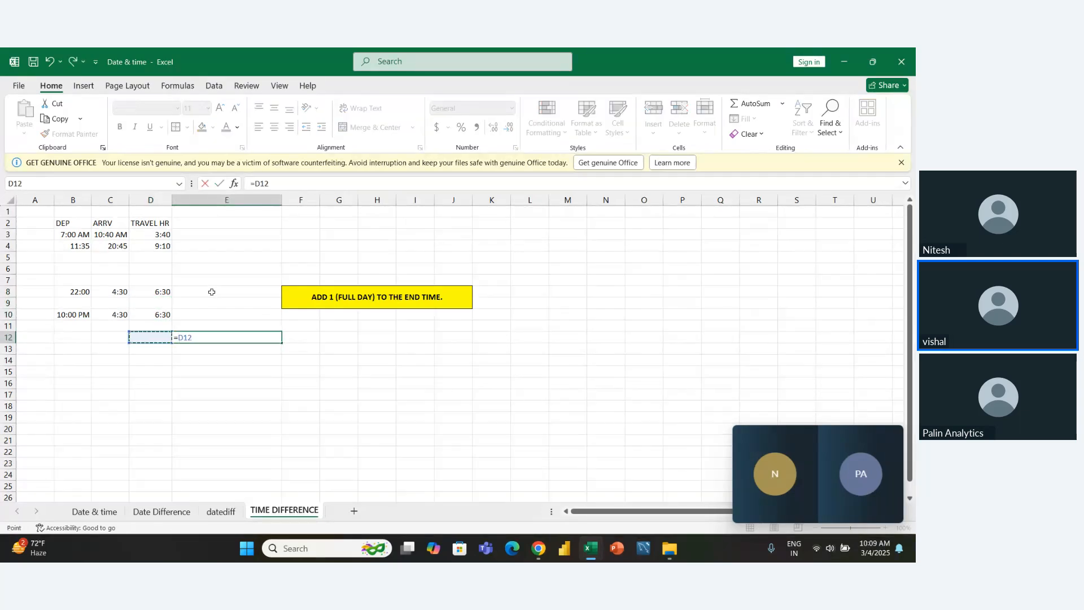
pyautogui.press('Up')
pyautogui.press('Up')
pyautogui.press('Up')
pyautogui.press('Up')
pyautogui.press('Return')
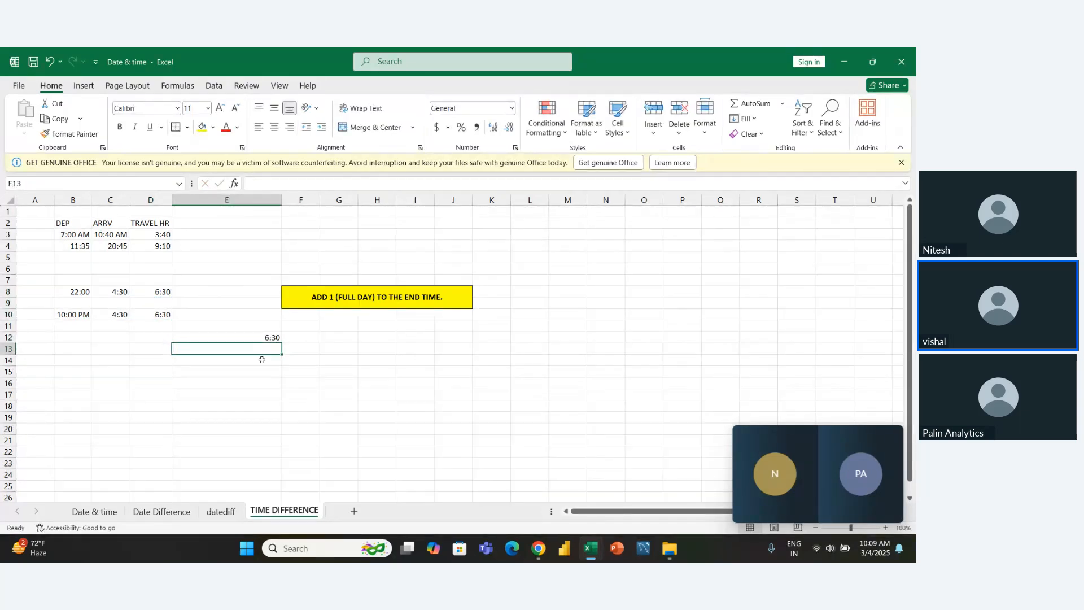
# - Change the number format of E12 to General
pyautogui.click(257, 339)
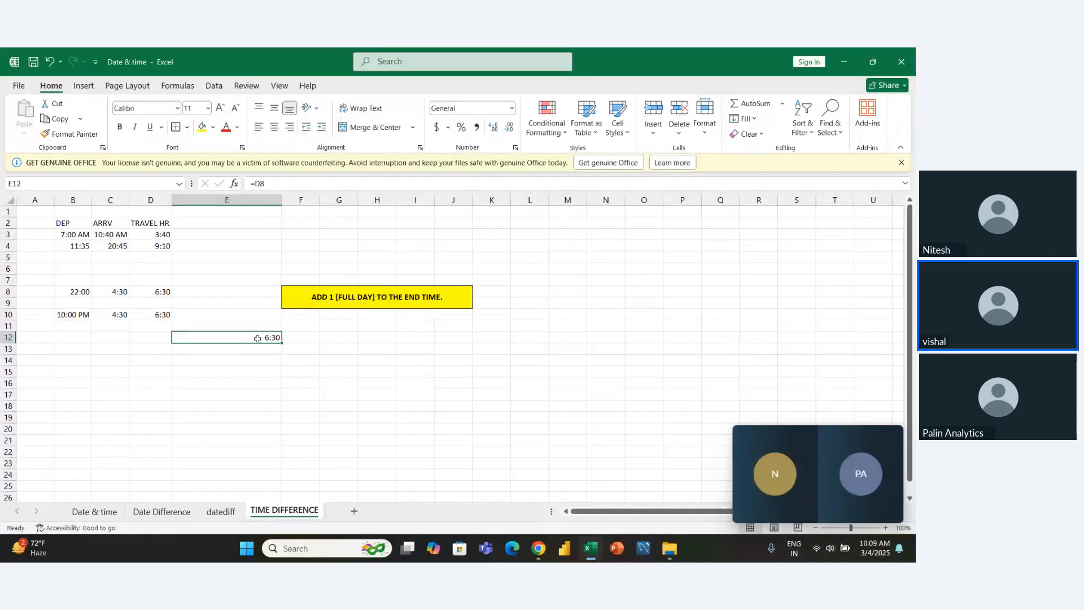
pyautogui.click(511, 108)
pyautogui.click(492, 134)
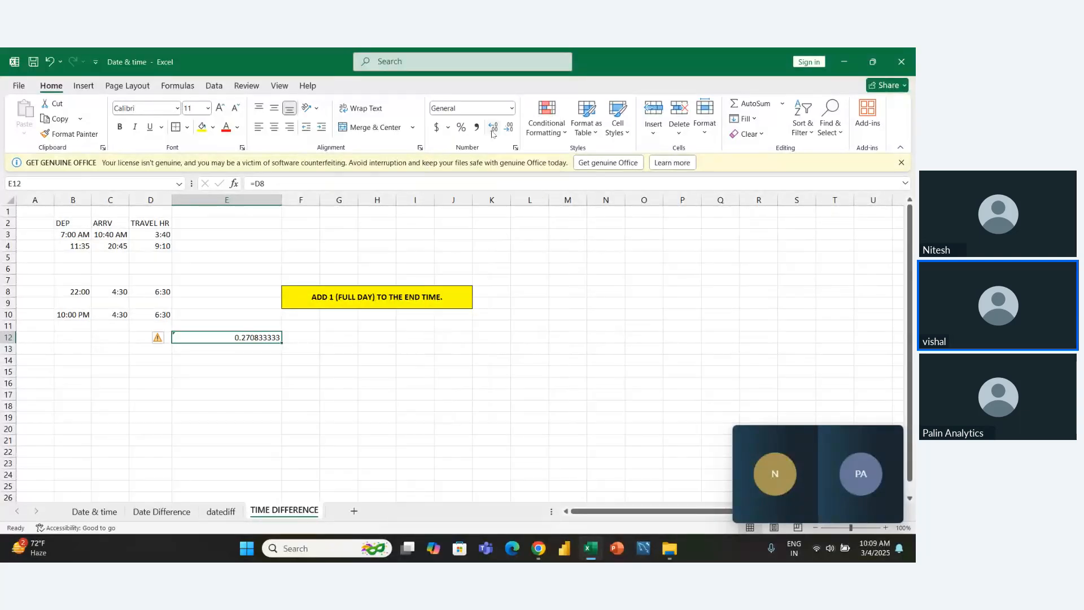
pyautogui.click(251, 382)
pyautogui.moveTo(249, 337); pyautogui.dragTo(293, 416)
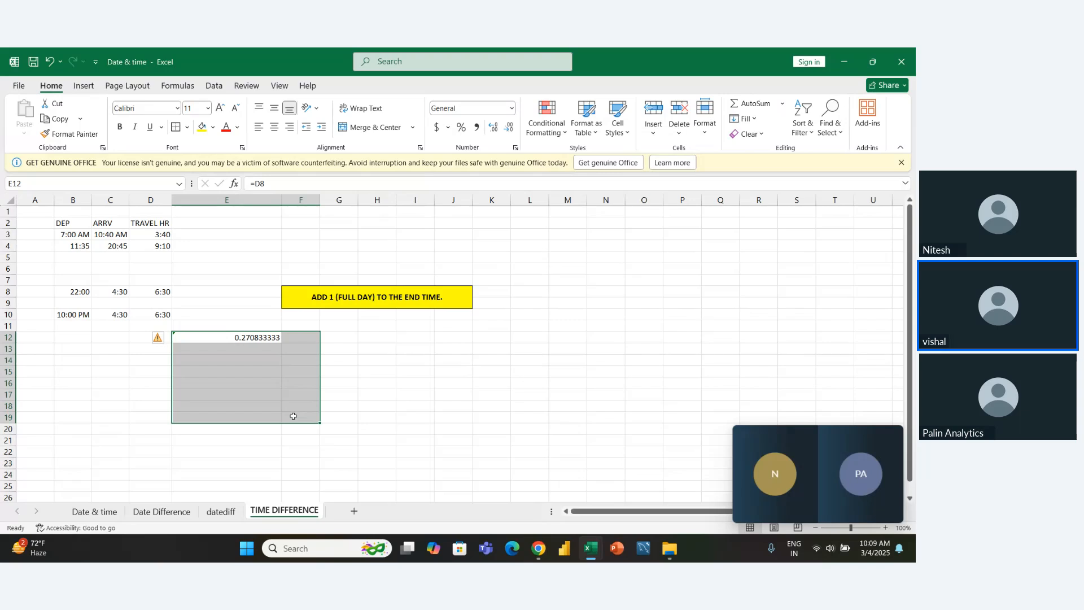
# - Convert the day fraction in E12 to hours in E13 with the formula =E12*24
pyautogui.click(293, 416)
pyautogui.press('Left')
pyautogui.press('Up')
pyautogui.press('Up')
pyautogui.press('Up')
pyautogui.press('Up')
pyautogui.press('Up')
pyautogui.press('Up')
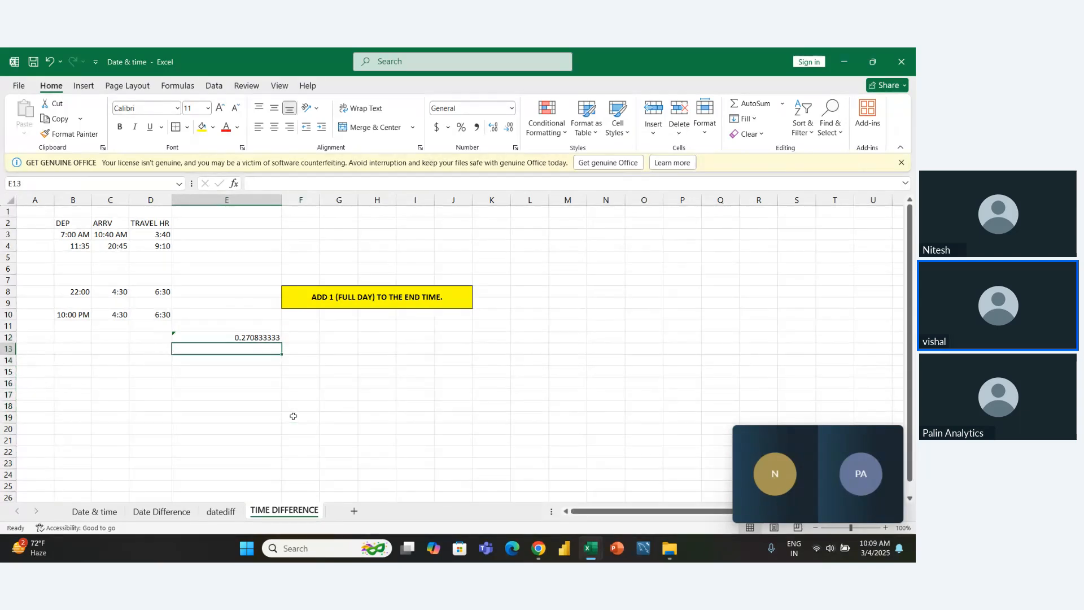
pyautogui.press('Up')
pyautogui.press('Down')
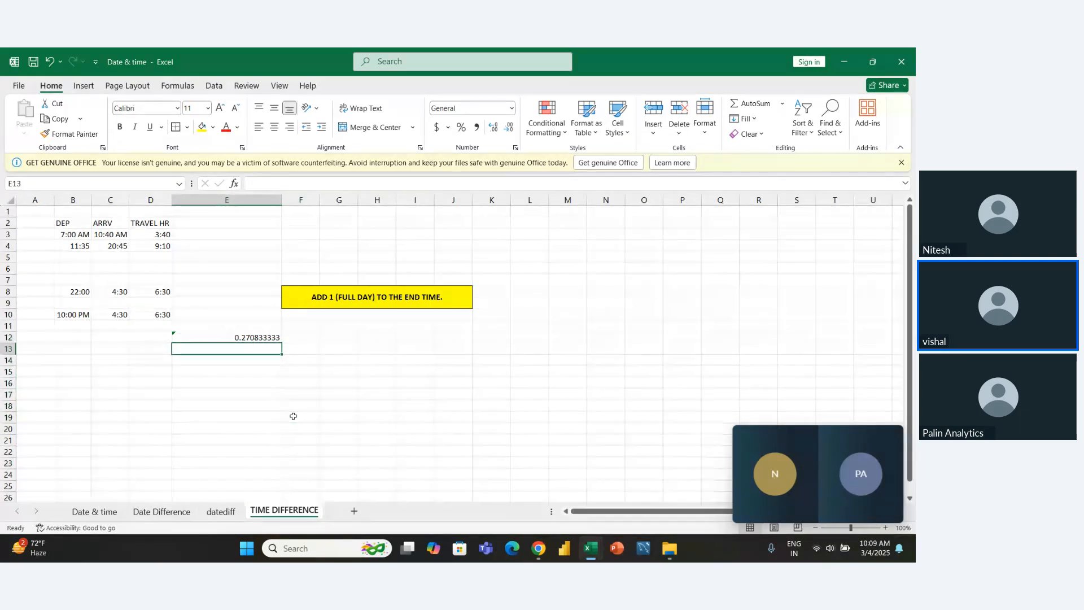
pyautogui.write('=')
pyautogui.press('Up')
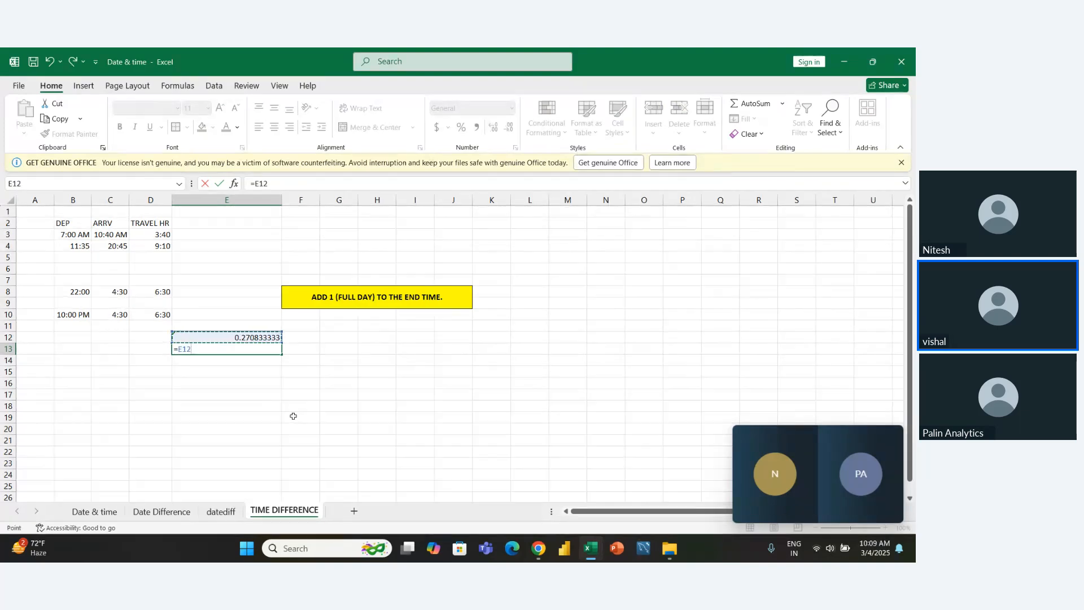
pyautogui.write('*')
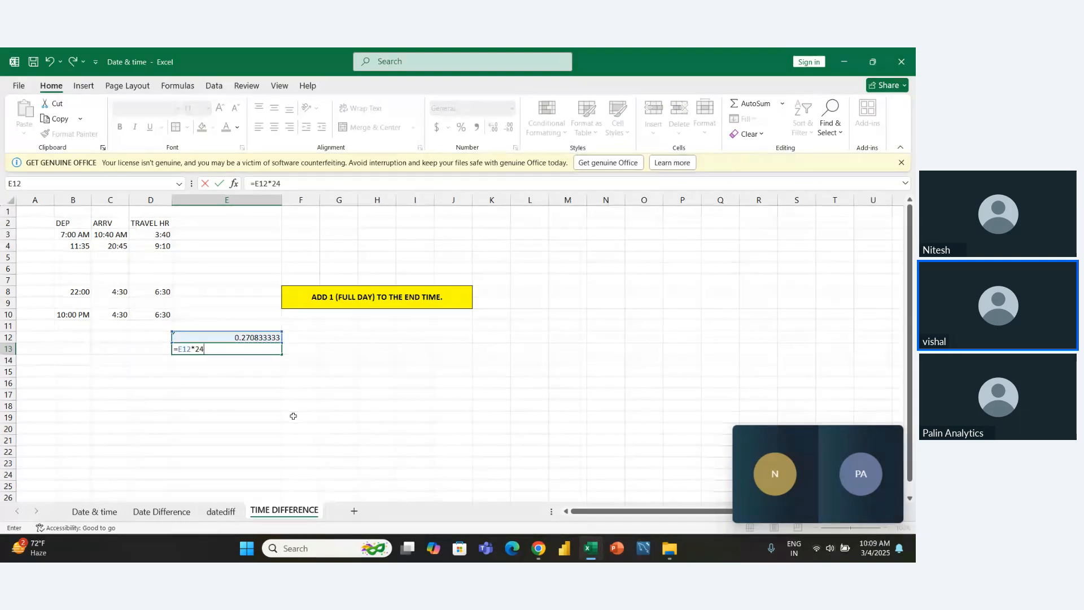
pyautogui.press('Return')
pyautogui.press('Up')
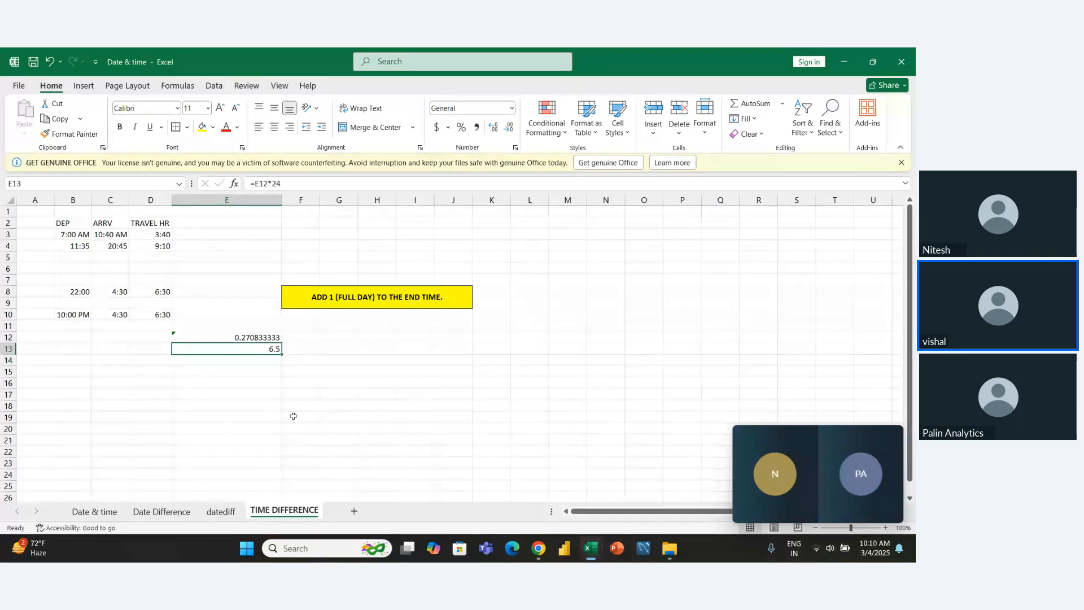
# - Bring the row 3 travel time into E3 with the formula =D3 and fill it down to E4
pyautogui.press('Up')
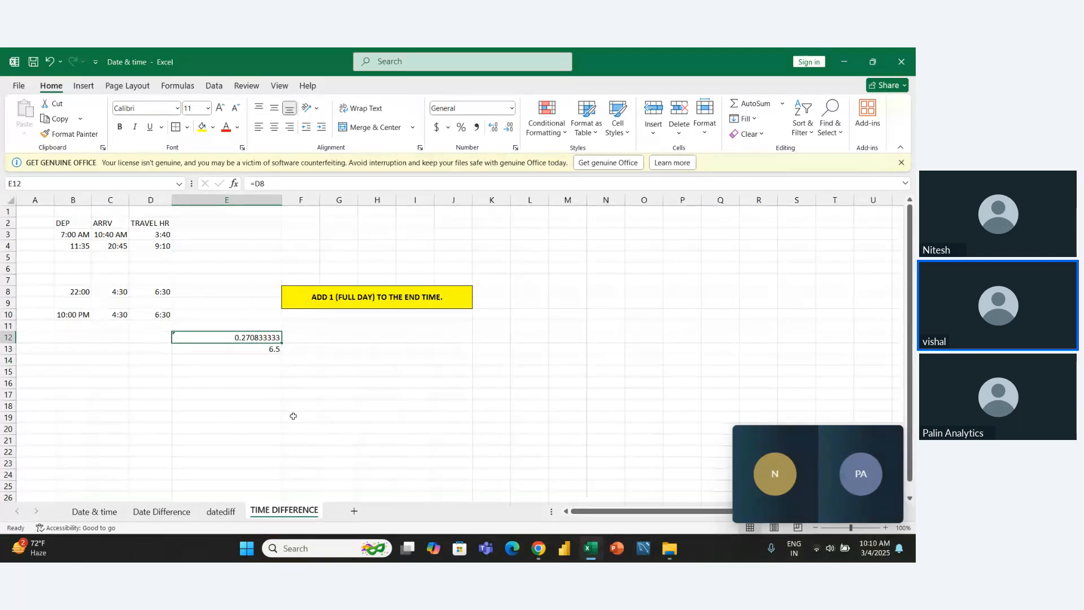
pyautogui.press('Left')
pyautogui.press('Up')
pyautogui.press('Up')
pyautogui.press('Up')
pyautogui.press('Up')
pyautogui.press('Up')
pyautogui.press('Up')
pyautogui.press('Up')
pyautogui.press('Up')
pyautogui.press('Up')
pyautogui.press('Right')
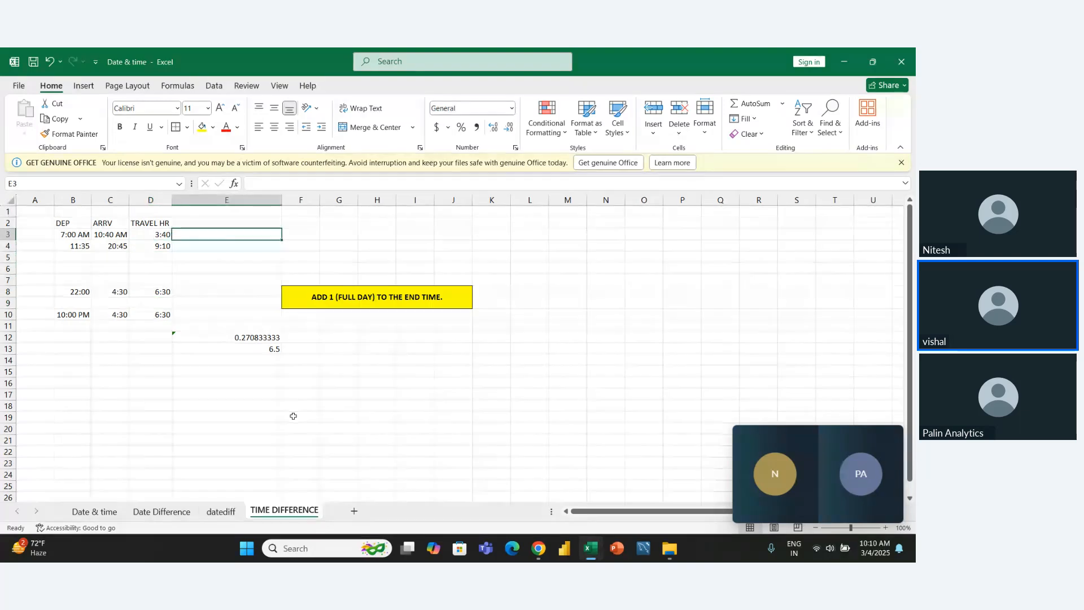
pyautogui.write('=')
pyautogui.press('Left')
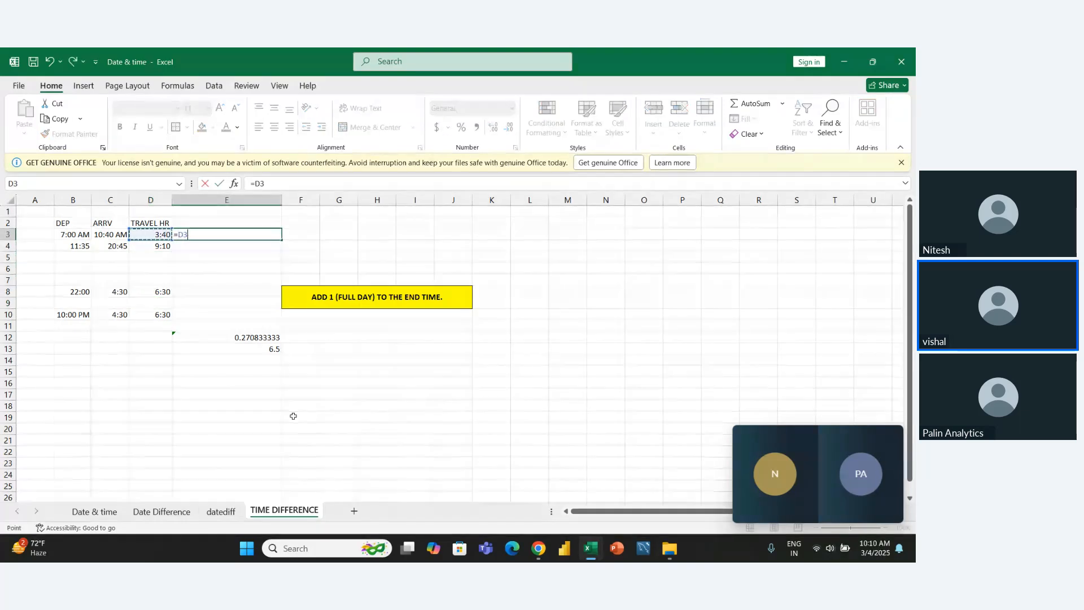
pyautogui.press('Return')
pyautogui.press('Up')
pyautogui.hotkey('shift', 'Down')
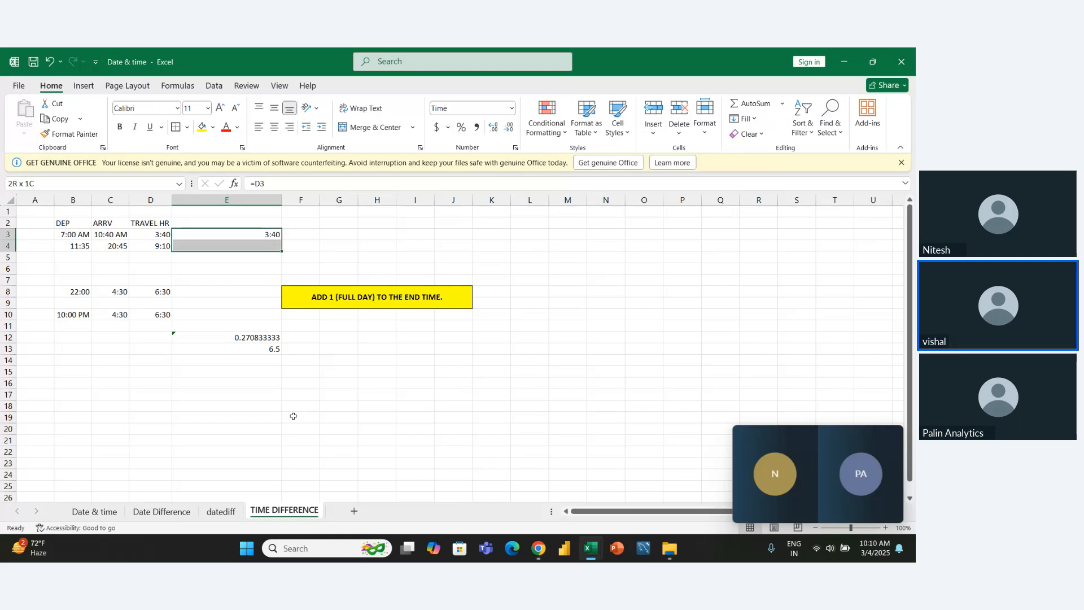
pyautogui.hotkey('ctrl', 'd')
pyautogui.hotkey('shift', 'Up')
pyautogui.hotkey('shift', 'Down')
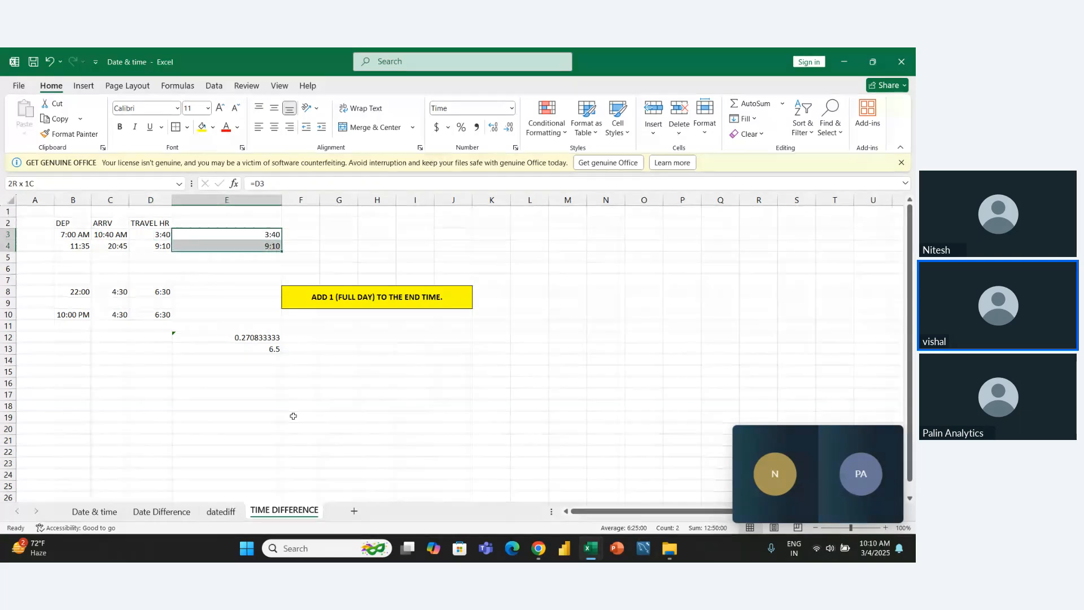
# - Change the number format of E3:E4 to General
pyautogui.click(510, 110)
pyautogui.click(474, 125)
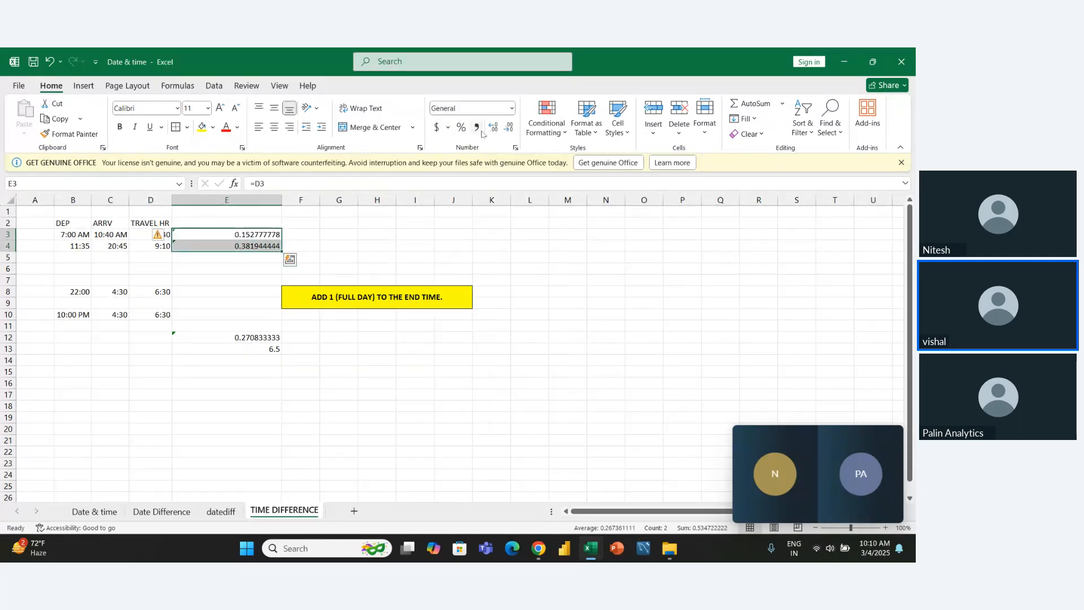
pyautogui.click(309, 236)
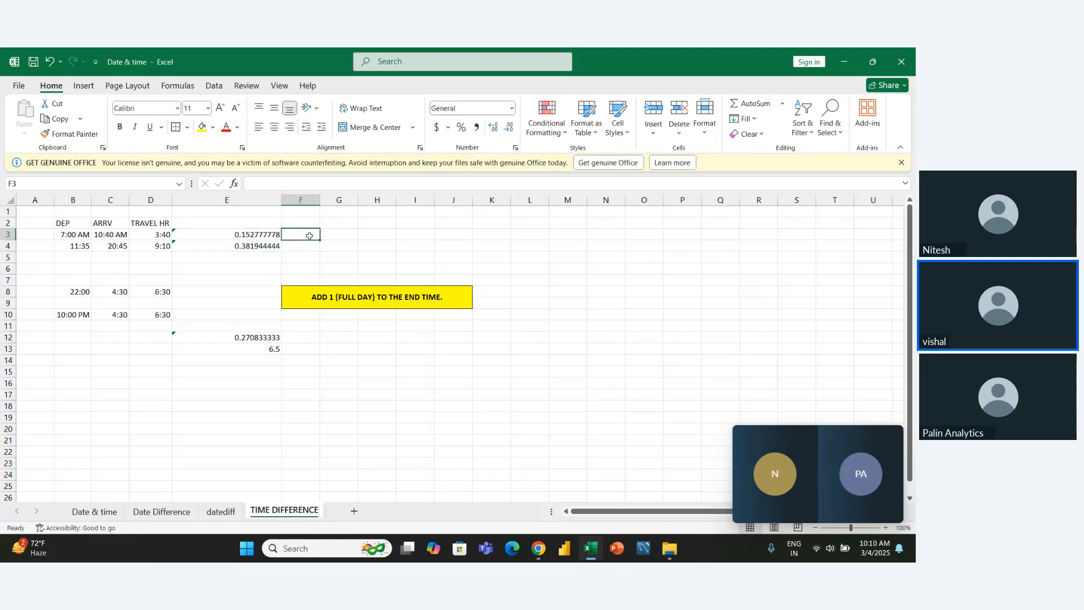
# - Convert the day fraction in E3 to decimal hours in F3 with =E3*24 and fill it down to F4
pyautogui.write('=')
pyautogui.press('Left')
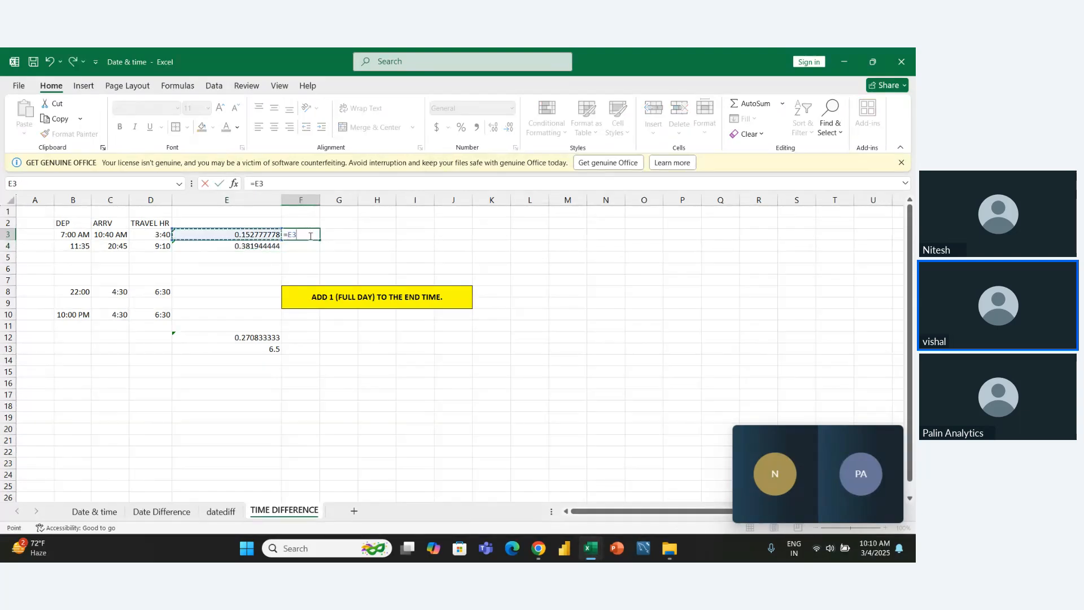
pyautogui.write('*24')
pyautogui.press('Return')
pyautogui.press('Up')
pyautogui.hotkey('shift', 'Down')
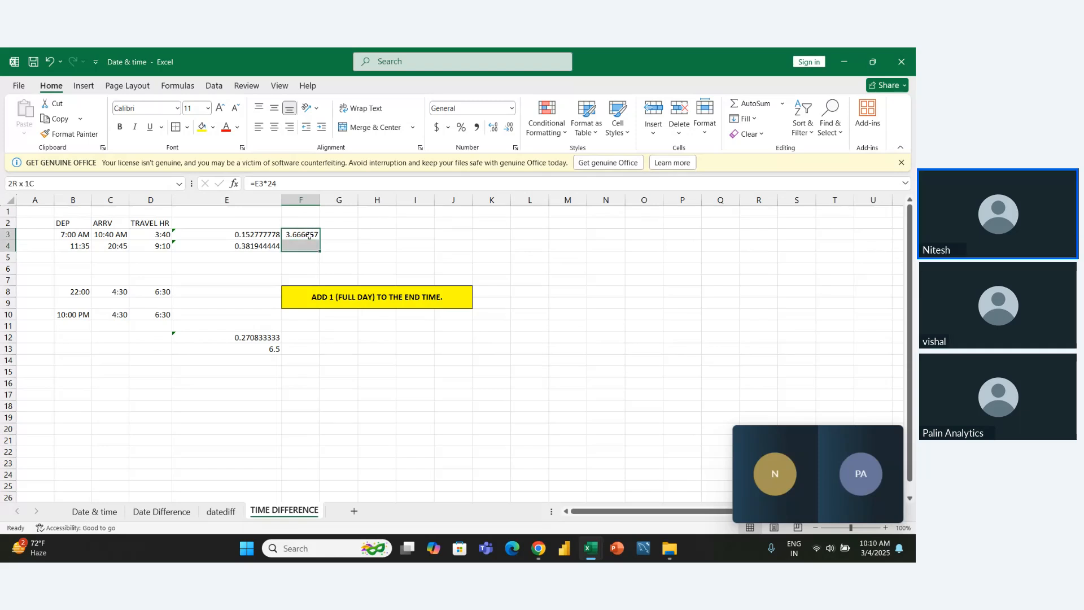
pyautogui.hotkey('ctrl', 'd')
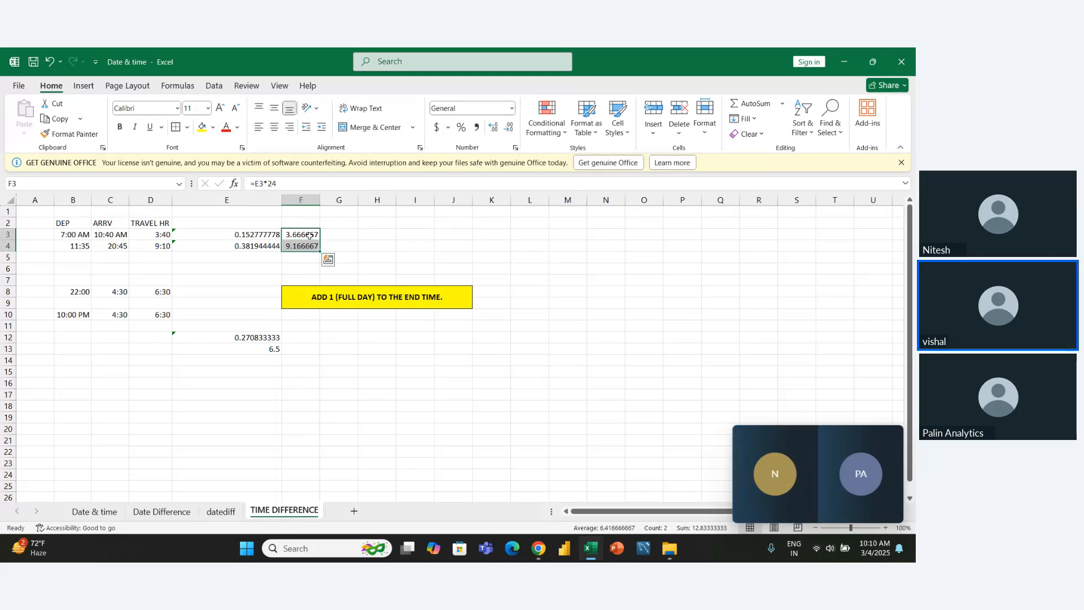
pyautogui.click(394, 246)
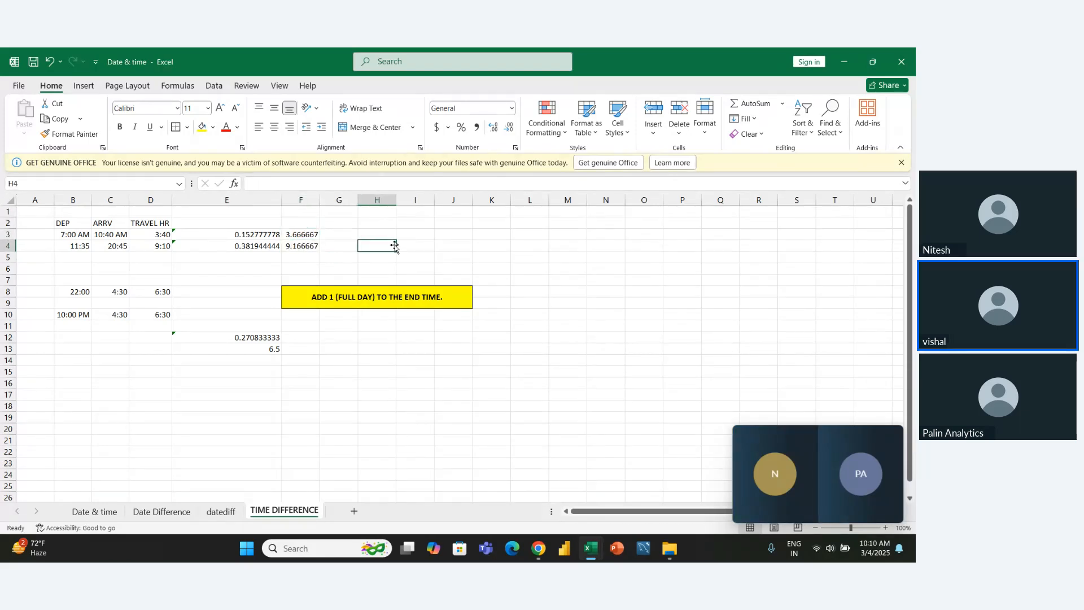
# - Format the decimal hours in F3:F4 as Number with 1 decimal place
pyautogui.press('Left')
pyautogui.press('Left')
pyautogui.press('Up')
pyautogui.hotkey('shift', 'Down')
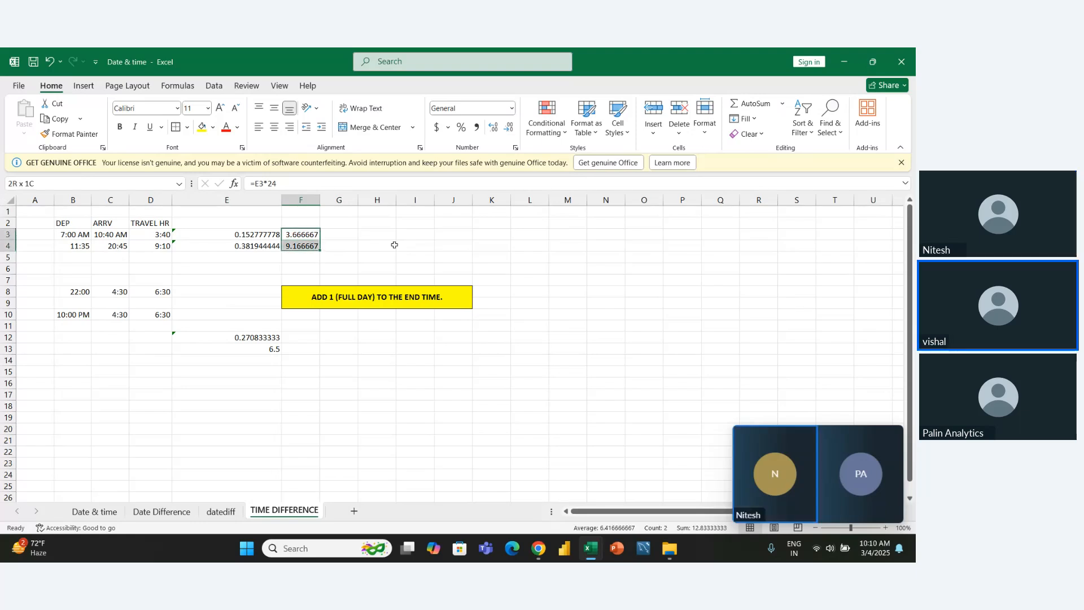
pyautogui.hotkey('ctrl', '1')
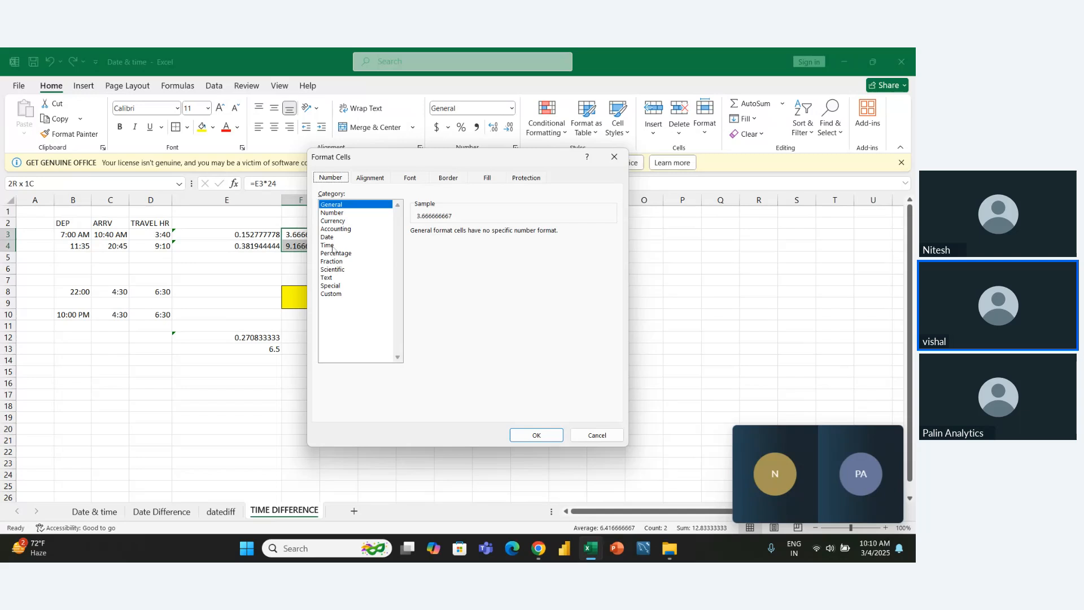
pyautogui.click(333, 213)
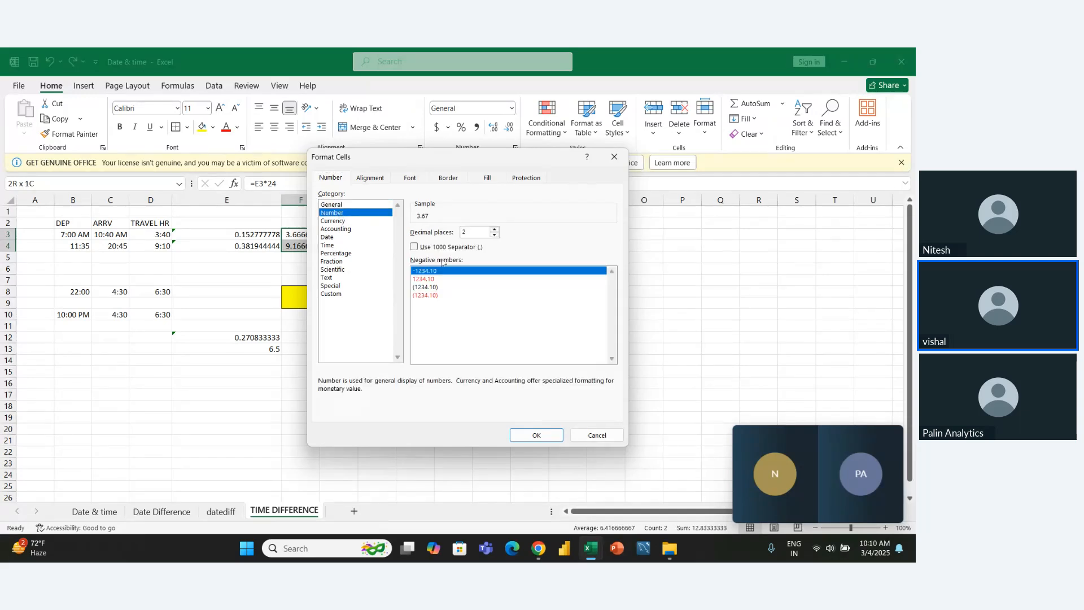
pyautogui.click(495, 228)
pyautogui.click(495, 235)
pyautogui.click(495, 234)
pyautogui.click(534, 434)
pyautogui.click(402, 247)
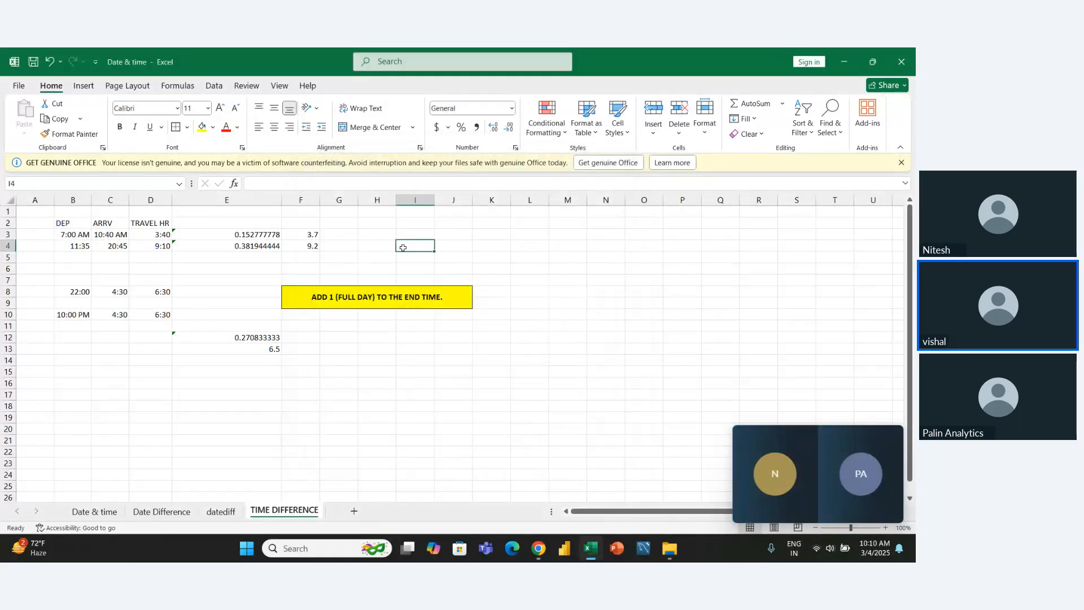
# - Clear the decimal hours in F3:F4 and the day fractions in E3:E4
pyautogui.press('Left')
pyautogui.press('Left')
pyautogui.press('Left')
pyautogui.press('Up')
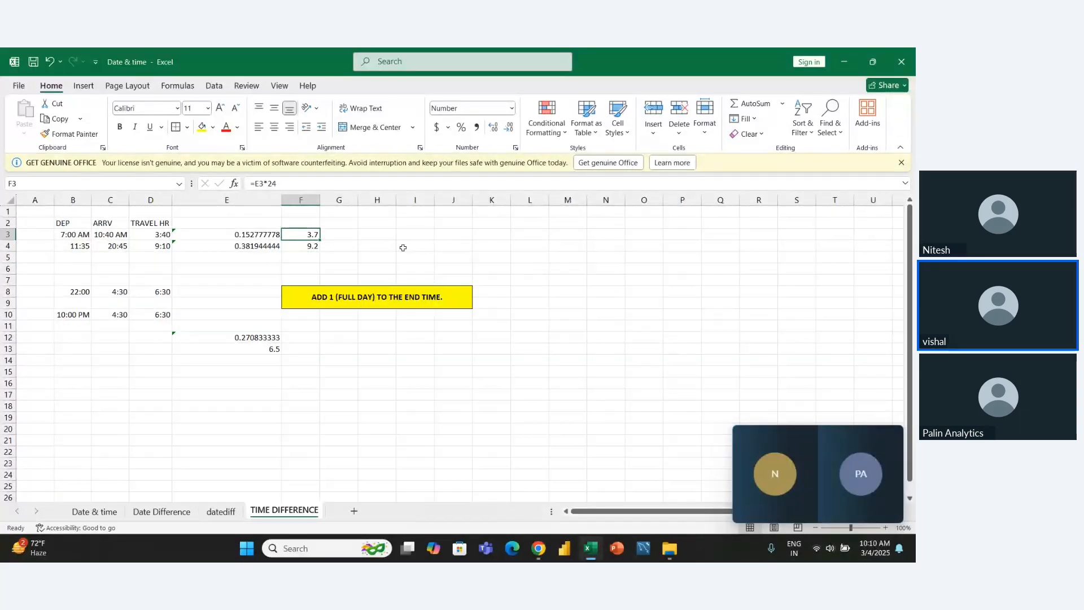
pyautogui.hotkey('shift', 'Down')
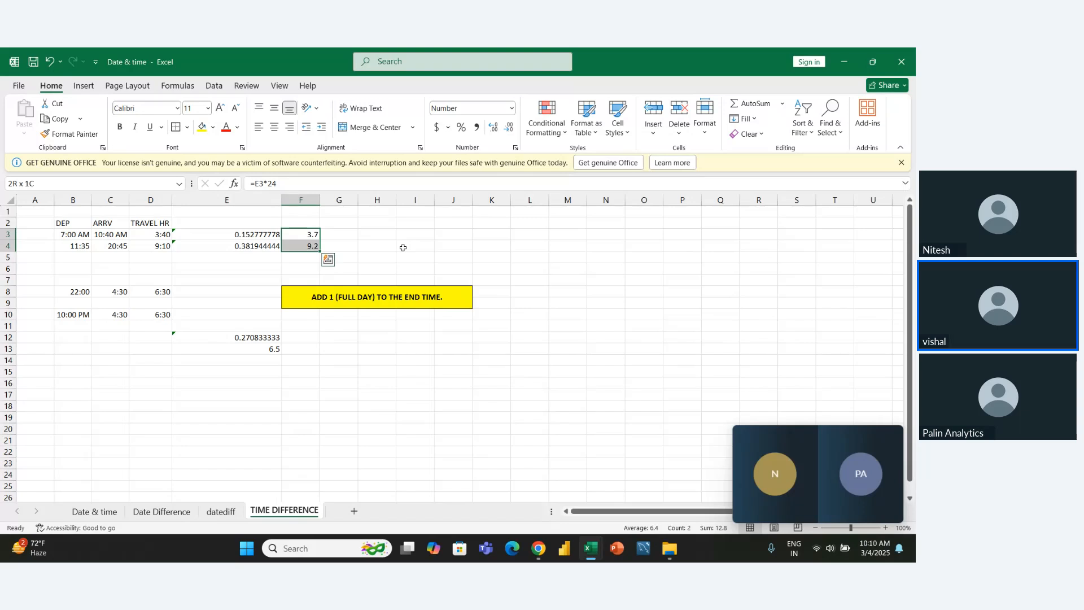
pyautogui.press('Delete')
pyautogui.press('Left')
pyautogui.press('Left')
pyautogui.press('Right')
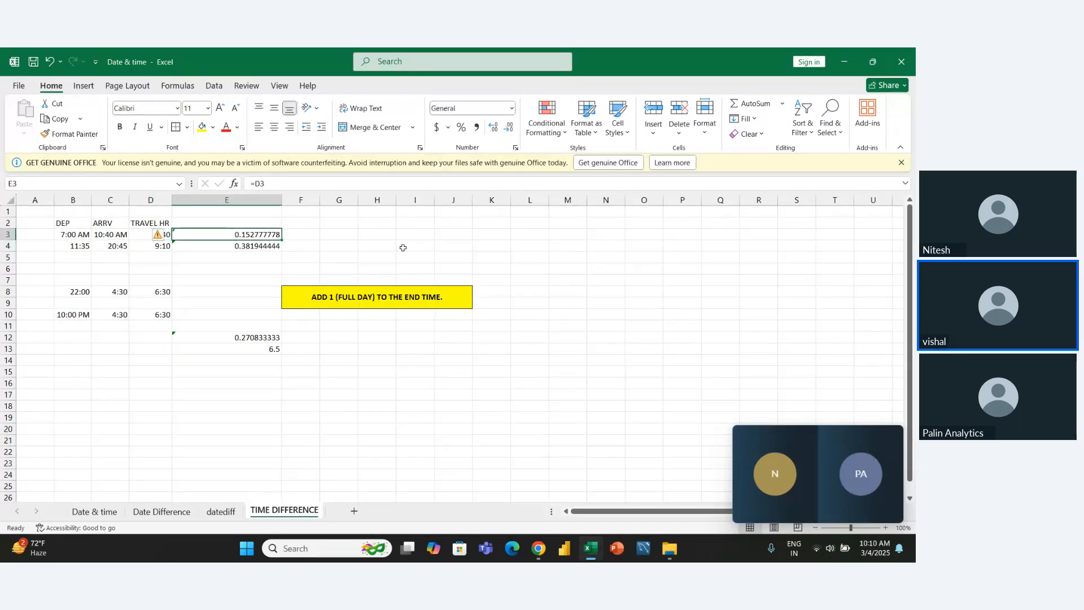
pyautogui.hotkey('shift', 'Down')
pyautogui.press('Delete')
# - Clear the day fraction and its hour conversion in E12:E13
pyautogui.press('Down')
pyautogui.press('Down')
pyautogui.press('Down')
pyautogui.press('Down')
pyautogui.press('Down')
pyautogui.press('Down')
pyautogui.press('Down')
pyautogui.press('Down')
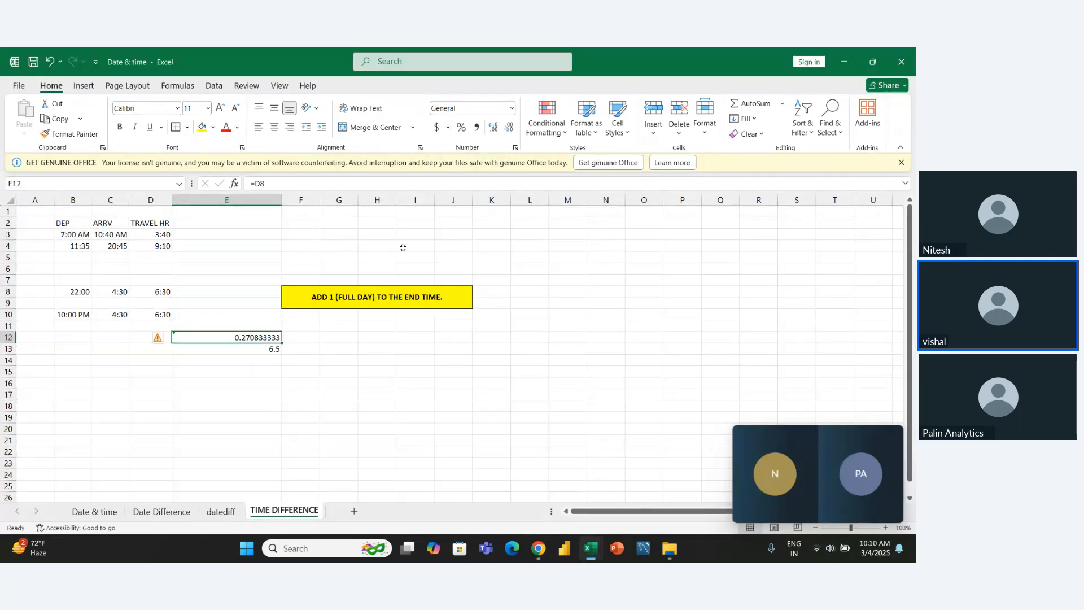
pyautogui.hotkey('shift', 'Down')
pyautogui.press('Delete')
# - Open the IF formula in D8 to examine how the overnight travel time is calculated
pyautogui.press('Left')
pyautogui.press('Up')
pyautogui.press('Up')
pyautogui.press('Up')
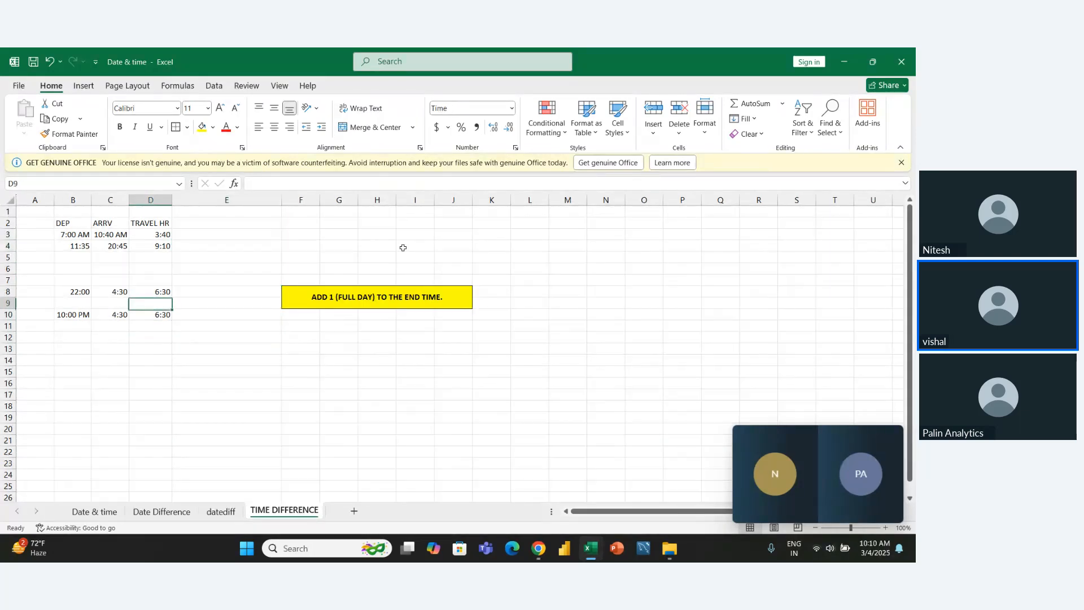
pyautogui.press('Up')
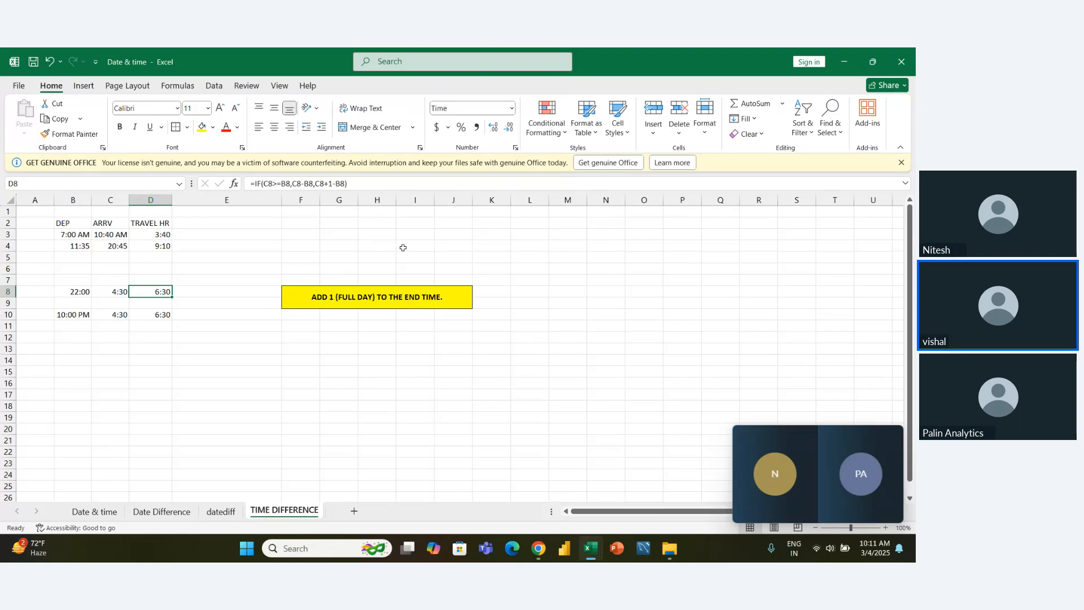
pyautogui.press('F2')
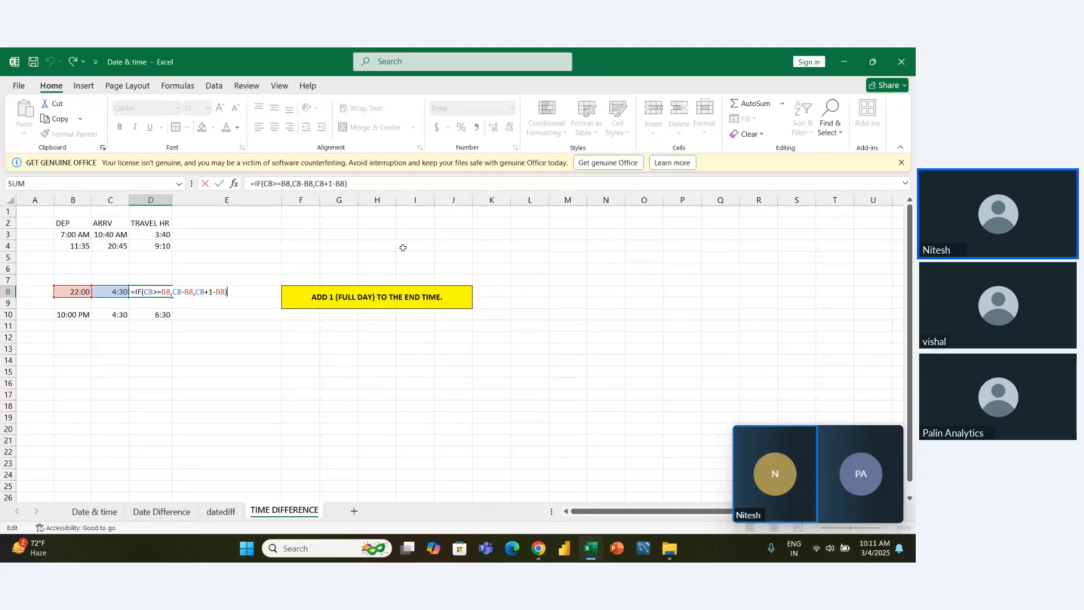
pyautogui.click(240, 419)
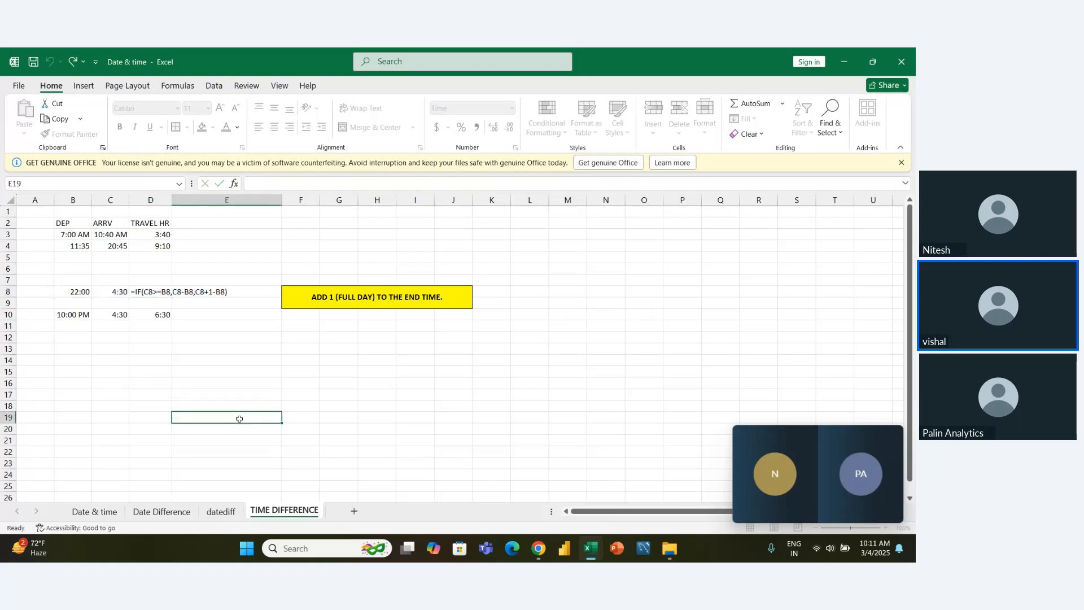
# - Add a new worksheet after TIME DIFFERENCE and open its name for editing
pyautogui.click(354, 511)
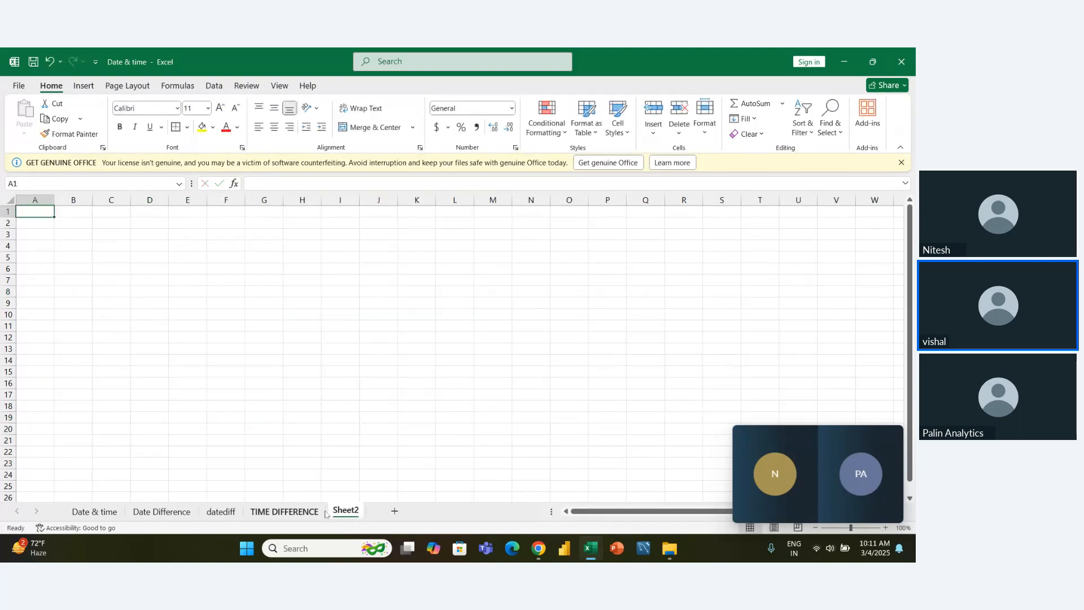
pyautogui.doubleClick(342, 510)
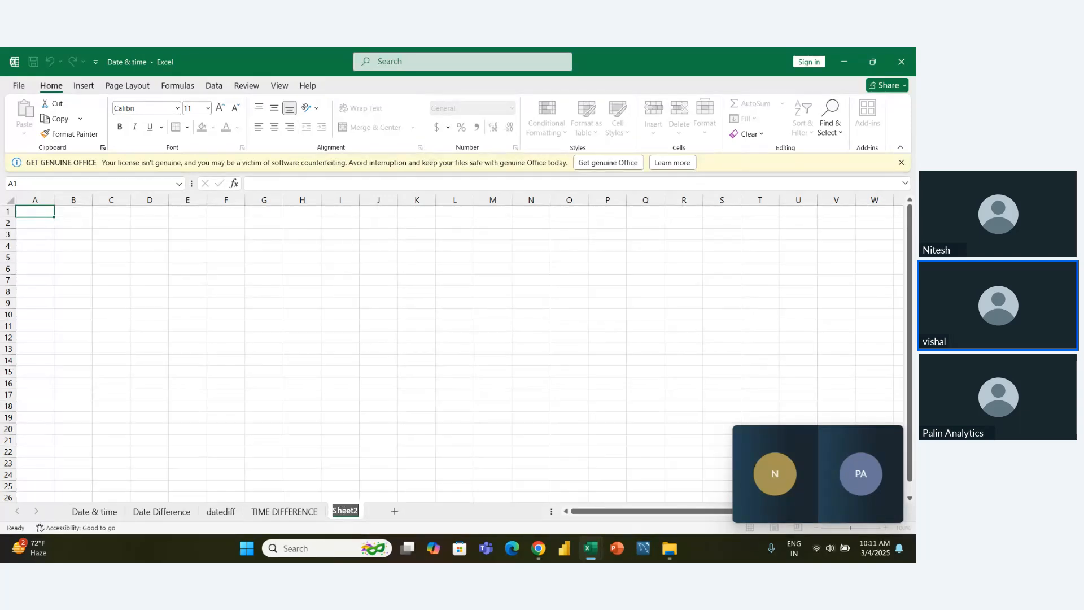
# - Switch to the DATE AND TIME workbook and open its QUARTER sheet
pyautogui.hotkey('alt', 'Tab')
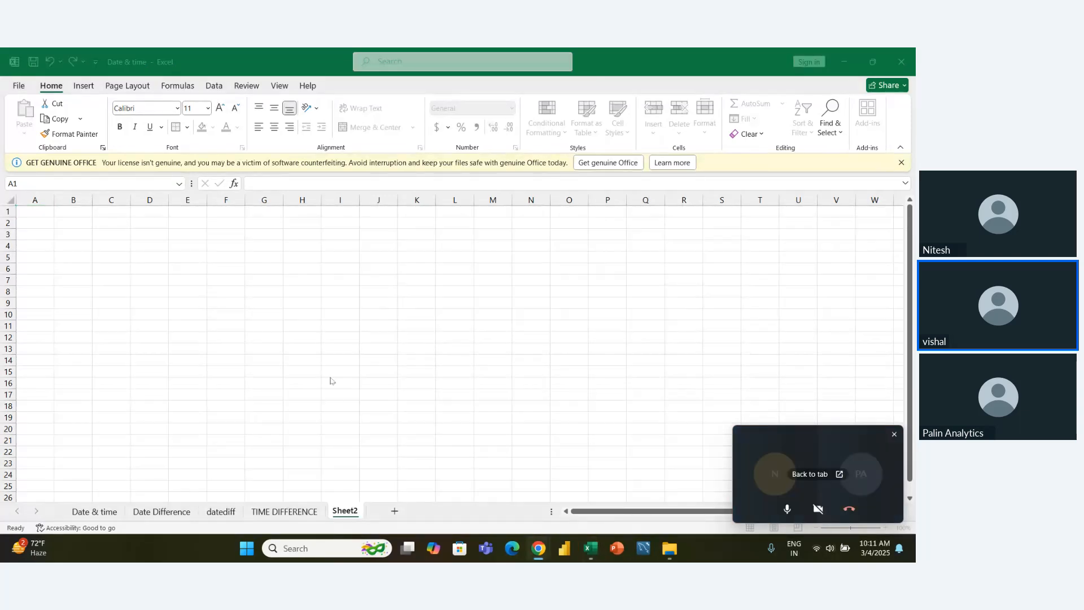
pyautogui.hotkey('alt', 'Tab')
pyautogui.hotkey('alt', 'Tab')
pyautogui.hotkey('alt', 'Tab')
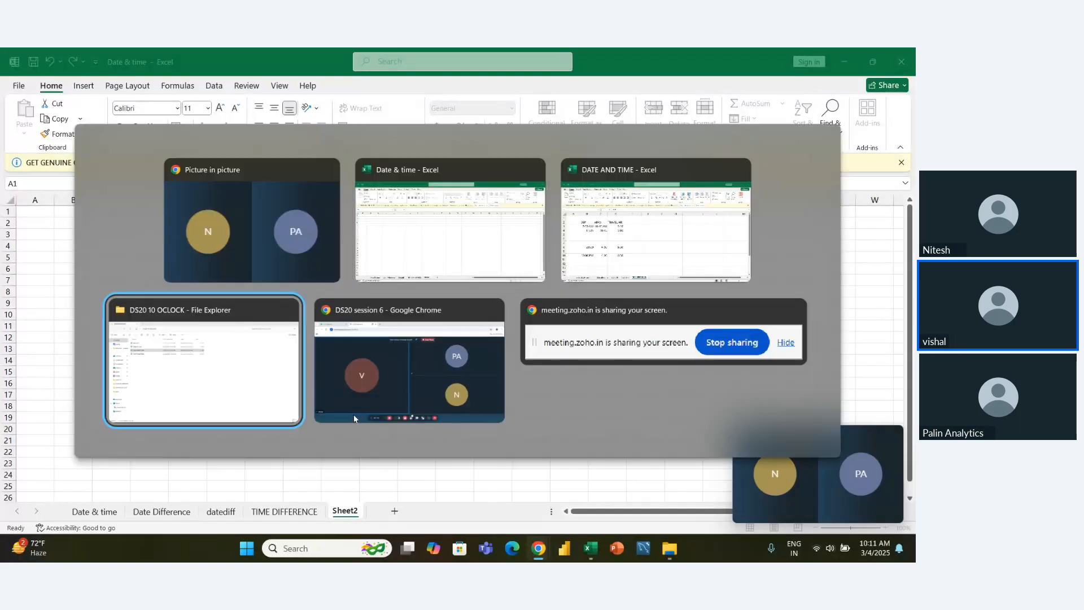
pyautogui.hotkey('alt', 'Tab')
pyautogui.hotkey('alt', 'Tab')
pyautogui.hotkey('alt', 'Tab')
pyautogui.hotkey('alt', 'Tab')
pyautogui.hotkey('alt', 'Tab')
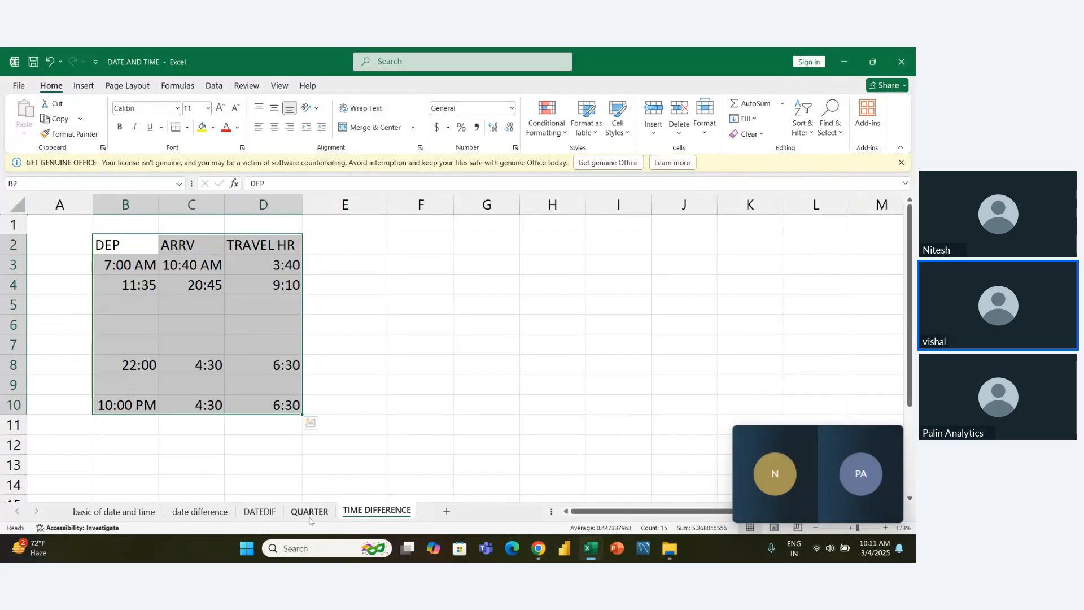
pyautogui.click(310, 511)
# - Copy the quarter table C3:G15, from the THIS YEAR column through the QUARTER column
pyautogui.click(132, 305)
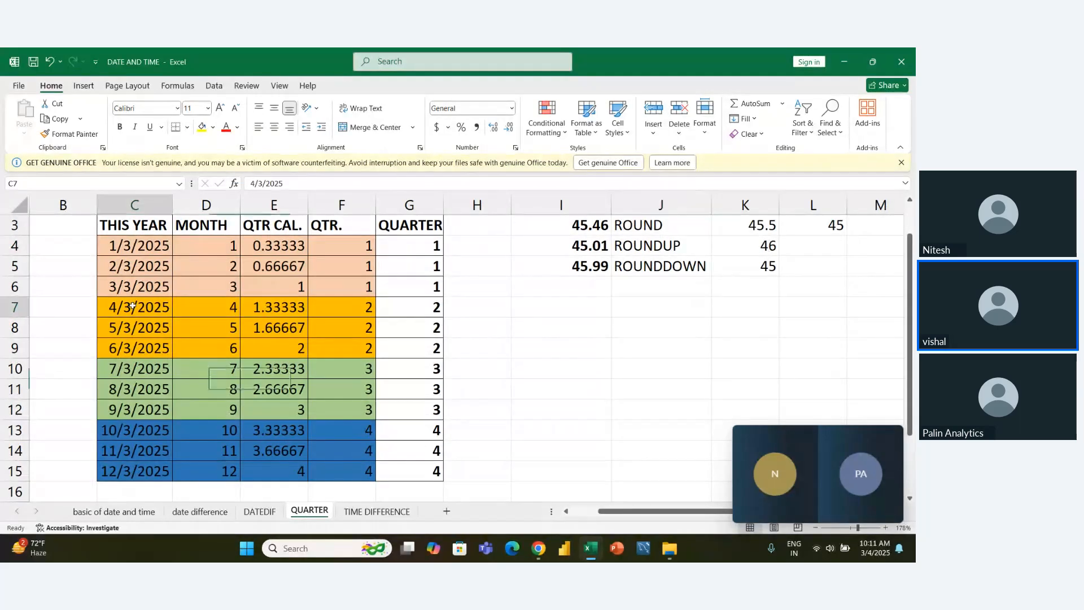
pyautogui.press('Up')
pyautogui.press('Up')
pyautogui.press('Up')
pyautogui.press('Up')
pyautogui.press('Up')
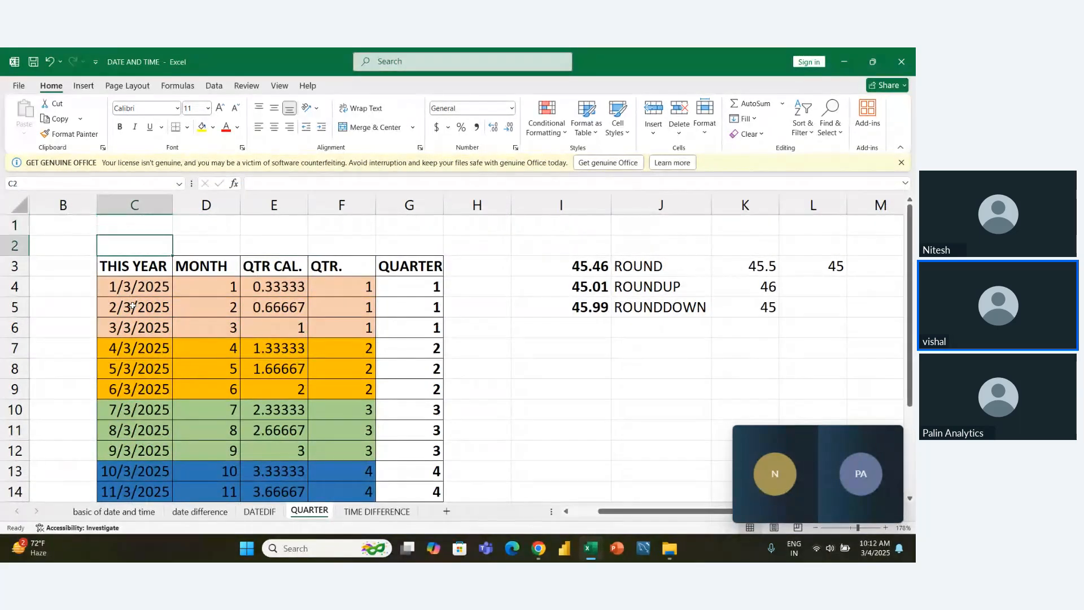
pyautogui.press('Down')
pyautogui.hotkey('ctrl', 'shift', 'Down')
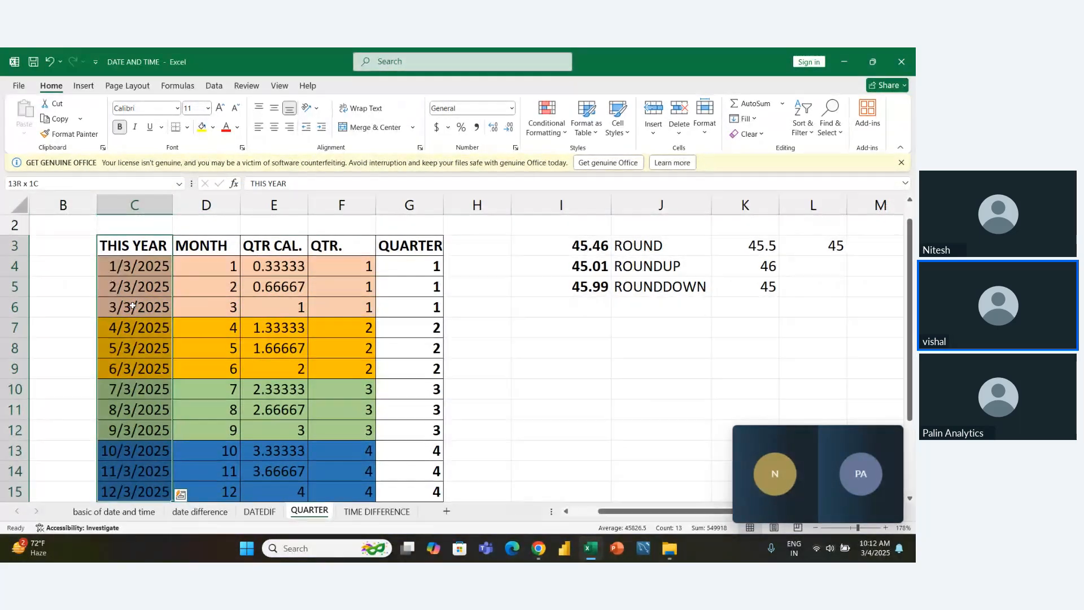
pyautogui.hotkey('shift', 'Right')
pyautogui.hotkey('shift', 'Right')
pyautogui.hotkey('shift', 'Right')
pyautogui.hotkey('shift', 'Right')
pyautogui.hotkey('ctrl', 'c')
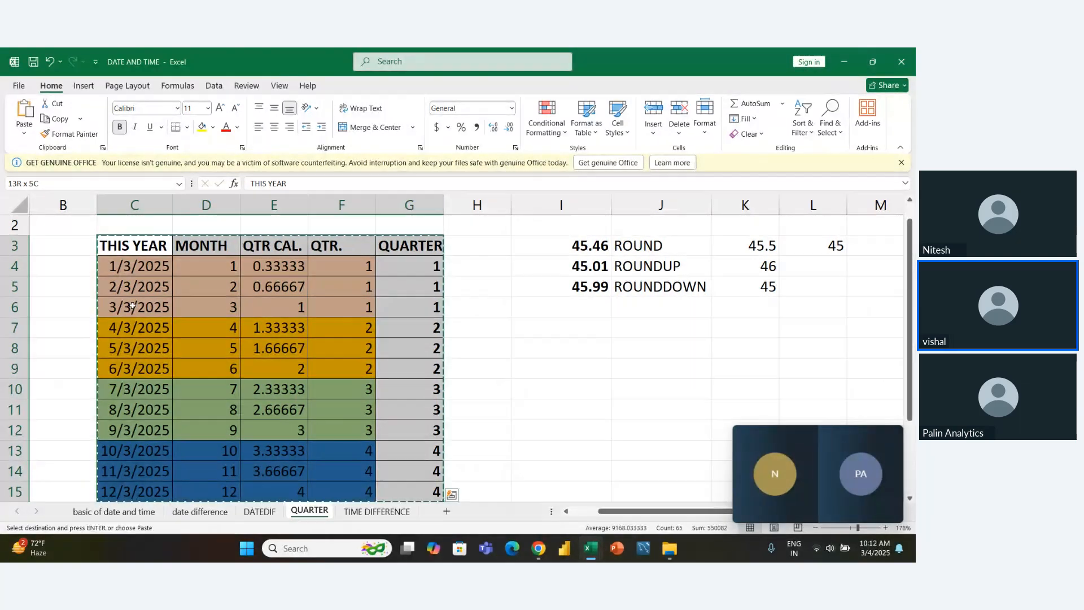
# - Paste the quarter table at B2 on Sheet2 of the Date & time workbook and autofit its column widths
pyautogui.hotkey('alt', 'Tab')
pyautogui.click(74, 224)
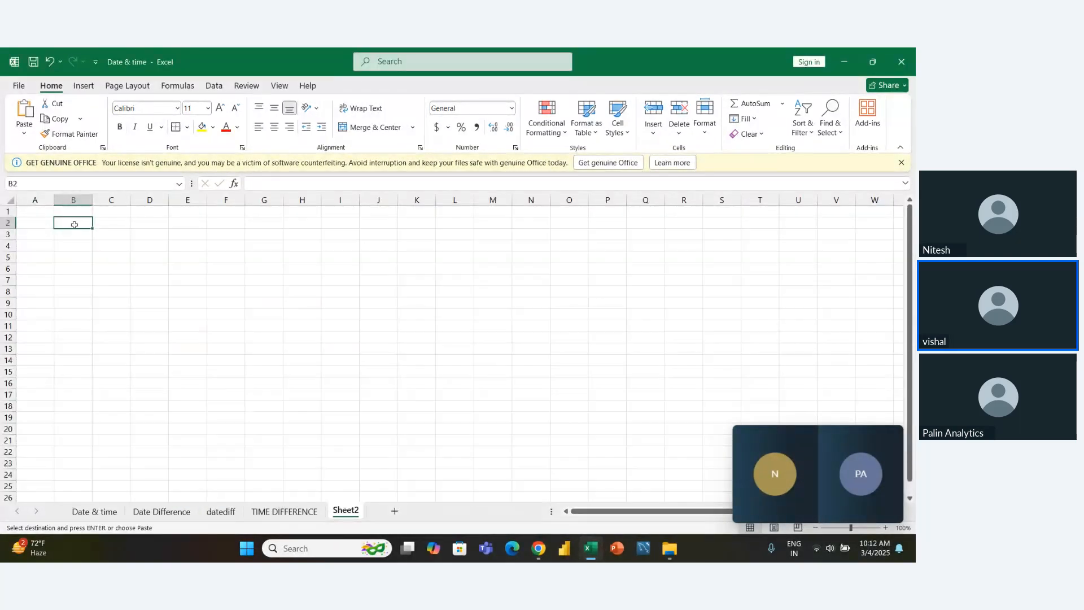
pyautogui.hotkey('ctrl', 'v')
pyautogui.hotkey('alt', 'h')
pyautogui.press('o')
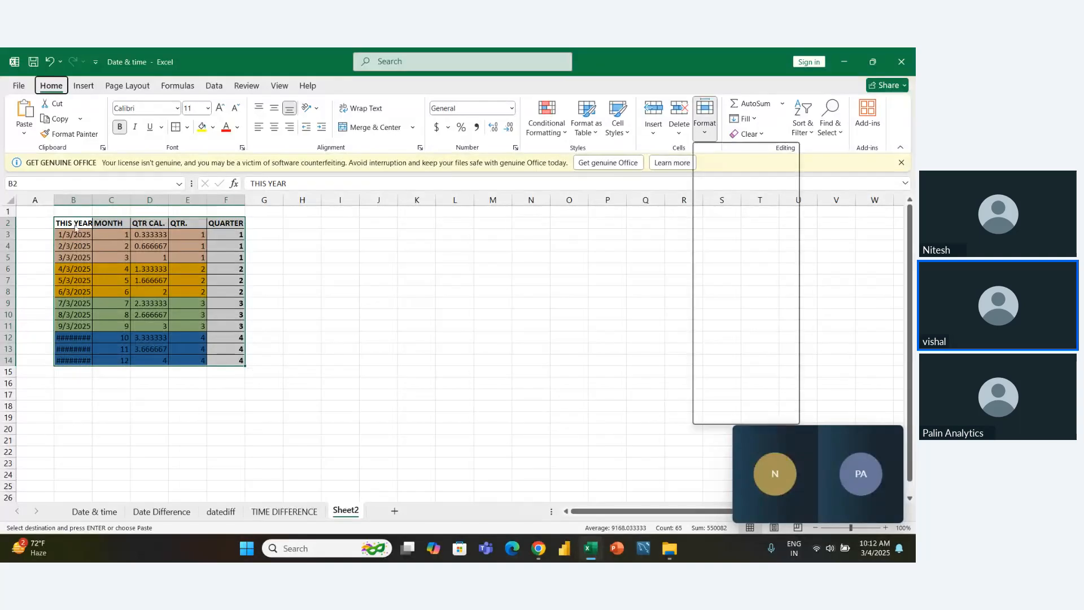
pyautogui.press('i')
# - Clear the values in C3:F14 under MONTH, QTR CAL., QTR. and QUARTER, keeping the headers and dates
pyautogui.press('Right')
pyautogui.press('Down')
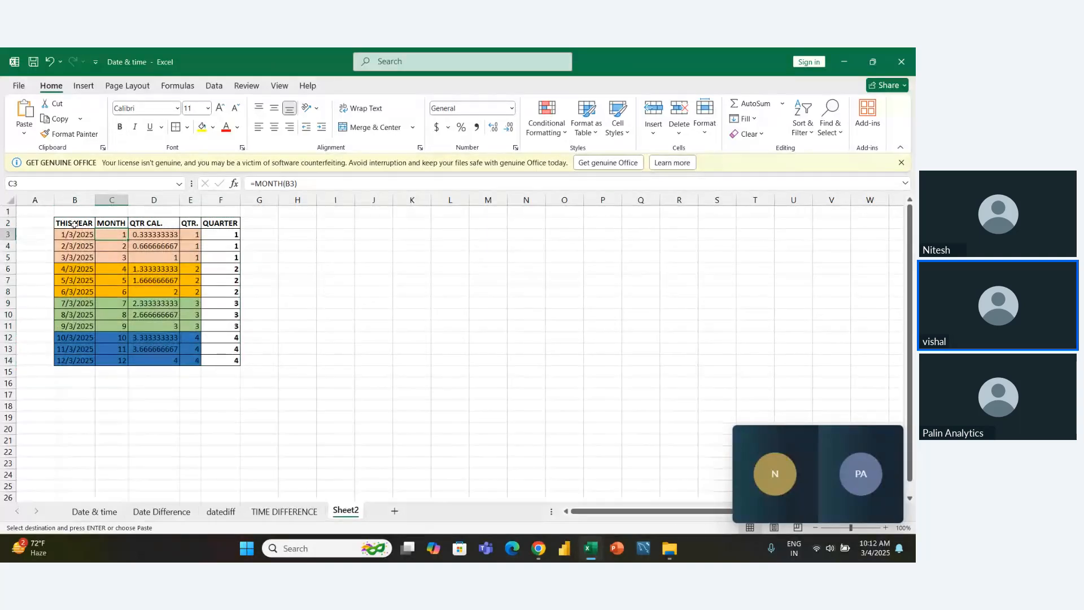
pyautogui.hotkey('ctrl', 'shift', 'Down')
pyautogui.hotkey('shift', 'Right')
pyautogui.hotkey('shift', 'Right')
pyautogui.hotkey('shift', 'Right')
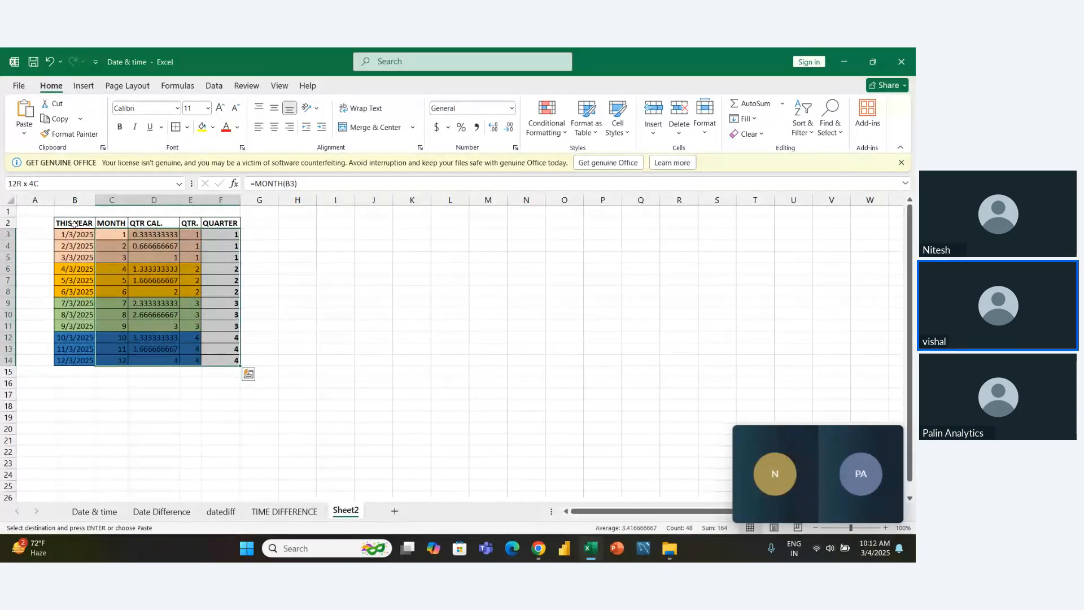
pyautogui.press('Delete')
pyautogui.press('Left')
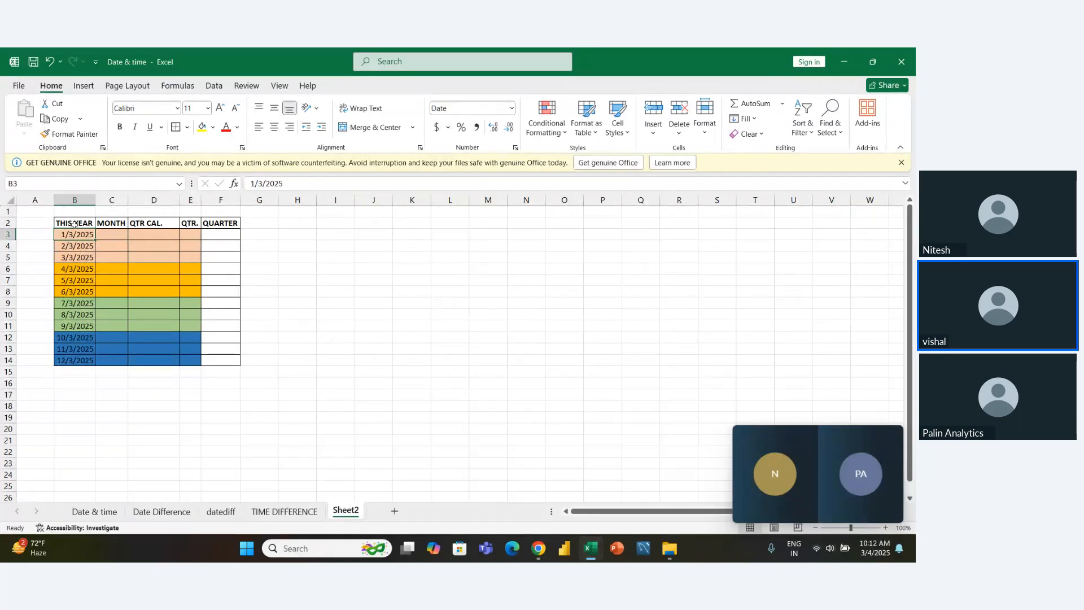
# - Autofit the THIS YEAR column B to the contents of B2:B14
pyautogui.scroll(6, 73, 224)
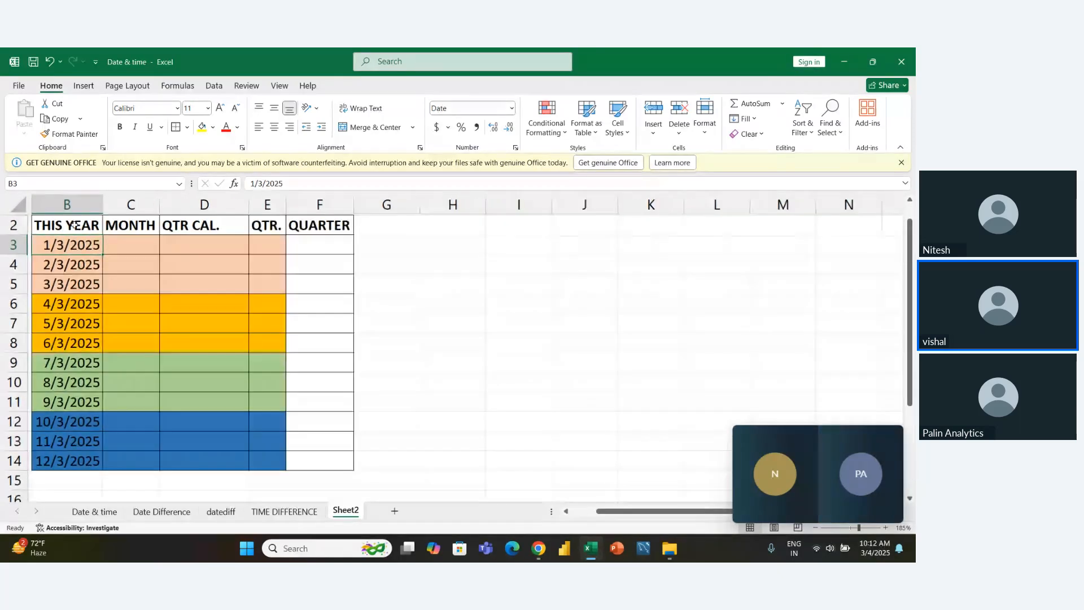
pyautogui.scroll(-4, 73, 225)
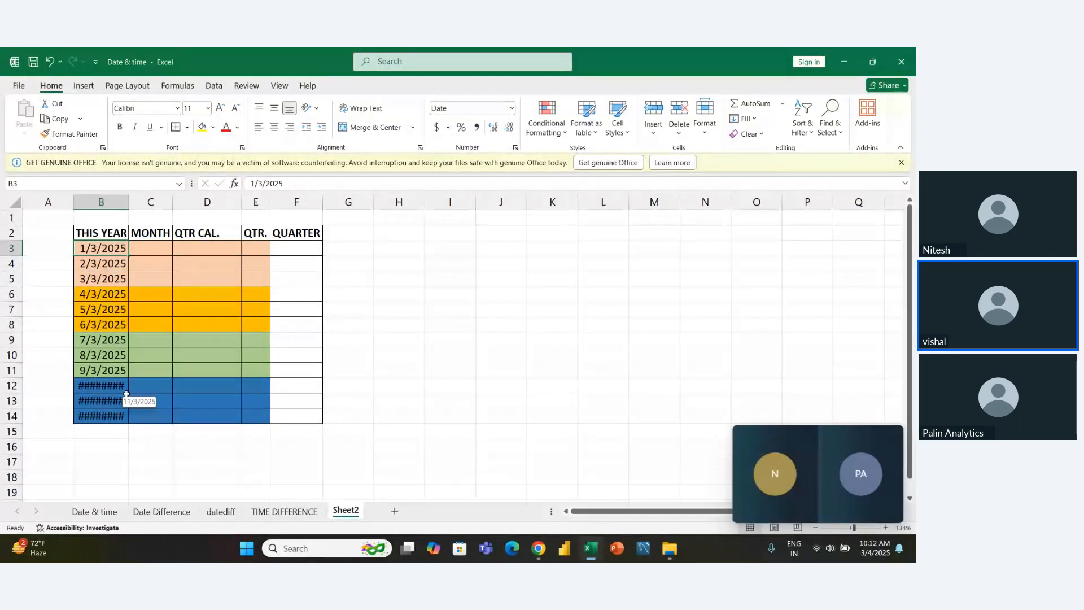
pyautogui.press('Up')
pyautogui.hotkey('shift', 'Down')
pyautogui.hotkey('shift', 'Down')
pyautogui.hotkey('shift', 'Down')
pyautogui.hotkey('shift', 'Down')
pyautogui.hotkey('shift', 'Down')
pyautogui.hotkey('shift', 'Down')
pyautogui.hotkey('shift', 'Down')
pyautogui.hotkey('shift', 'Down')
pyautogui.hotkey('shift', 'Down')
pyautogui.hotkey('shift', 'Down')
pyautogui.hotkey('shift', 'Down')
pyautogui.hotkey('shift', 'Down')
pyautogui.hotkey('alt', 'h')
pyautogui.press('o')
pyautogui.press('i')
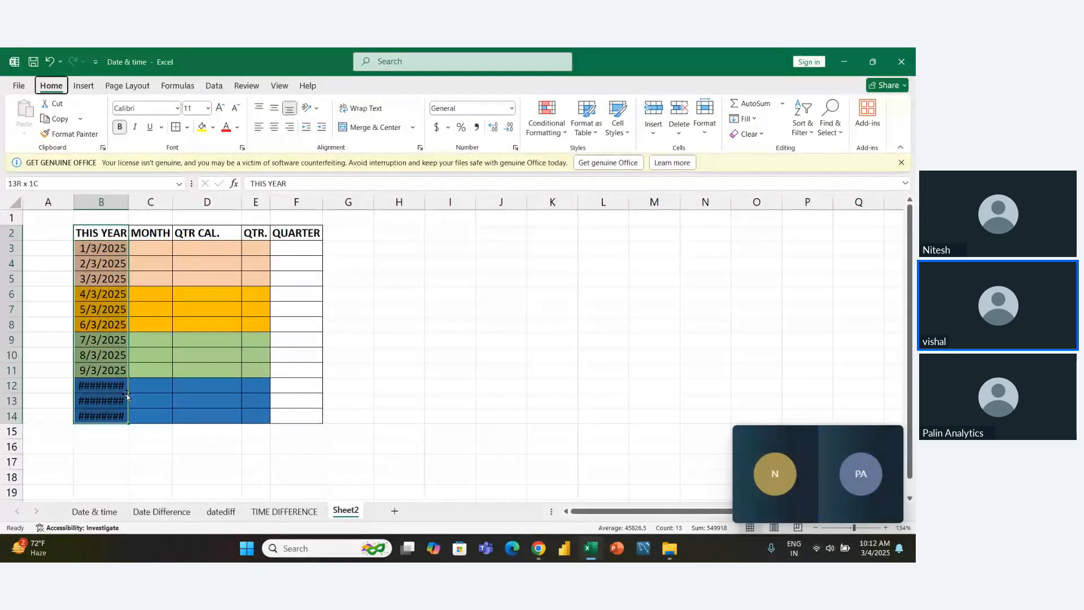
pyautogui.click(391, 388)
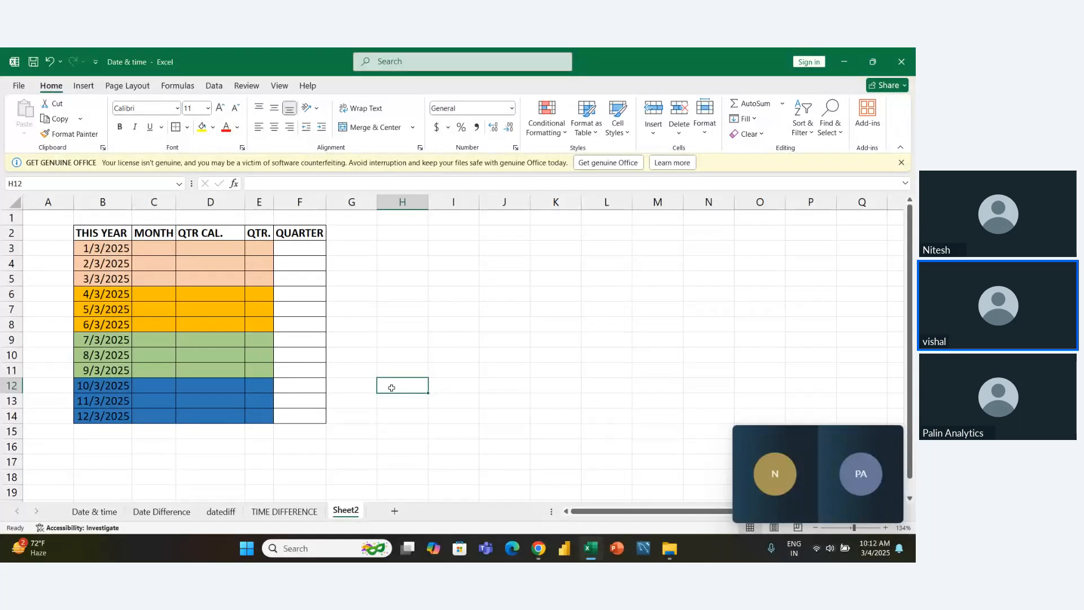
pyautogui.press('Left')
pyautogui.press('Up')
pyautogui.press('Up')
pyautogui.press('Up')
pyautogui.press('Left')
pyautogui.press('Up')
pyautogui.press('Up')
pyautogui.press('Up')
pyautogui.press('Up')
pyautogui.press('Up')
pyautogui.press('Up')
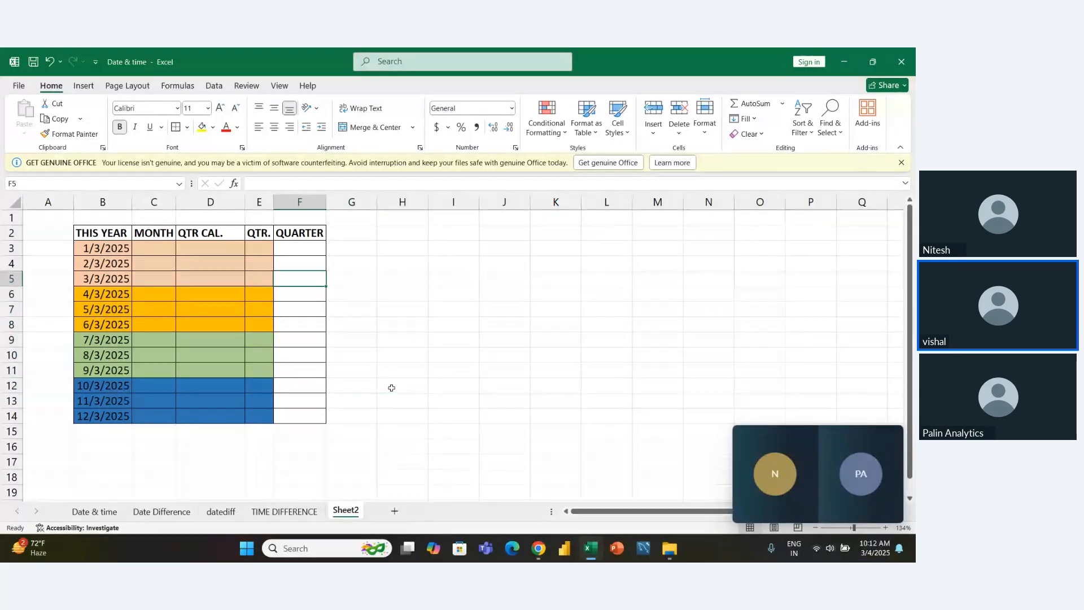
# - Fill E3:F5, the QTR. and QUARTER cells of the January to March rows, with light orange
pyautogui.press('Left')
pyautogui.hotkey('shift', 'Down')
pyautogui.hotkey('shift', 'Right')
pyautogui.hotkey('shift', 'Down')
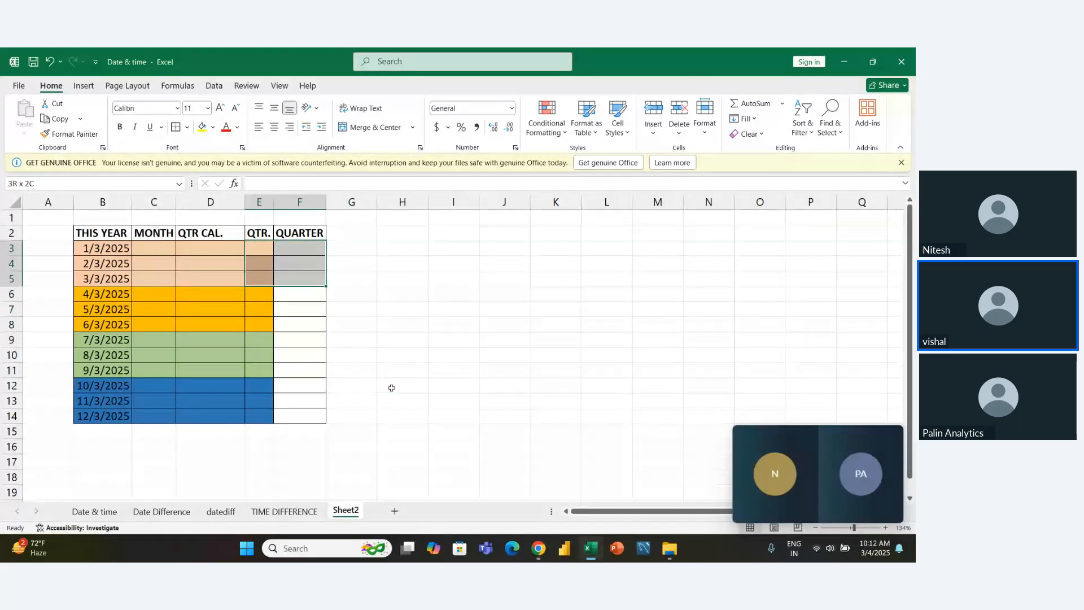
pyautogui.click(213, 127)
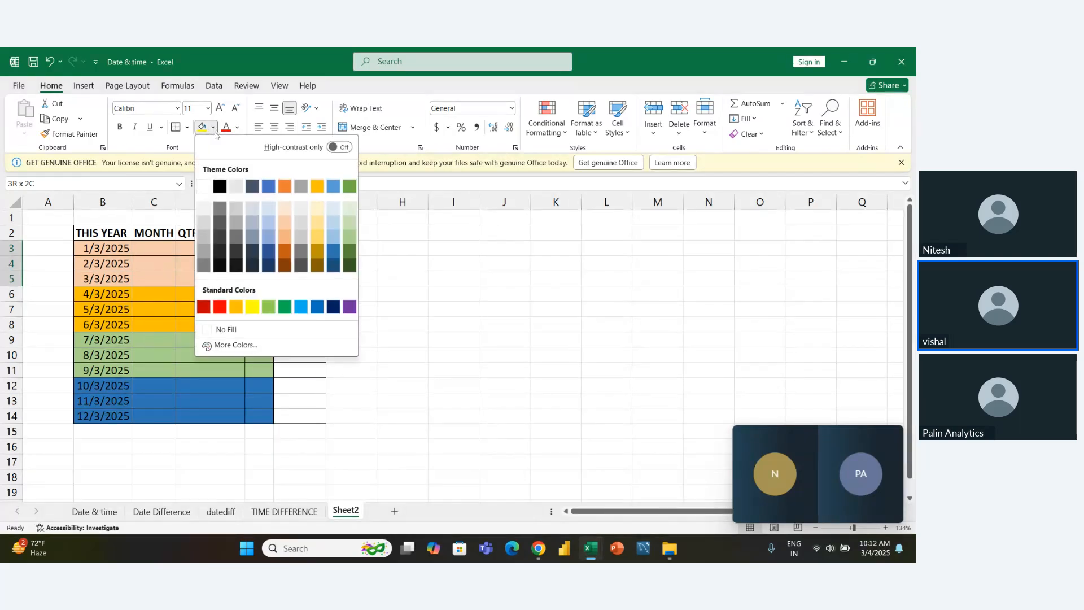
pyautogui.click(288, 238)
# - Fill E6:F8, the QTR. and QUARTER cells of the April to June rows, with the standard orange
pyautogui.moveTo(264, 295); pyautogui.dragTo(316, 327)
pyautogui.click(213, 127)
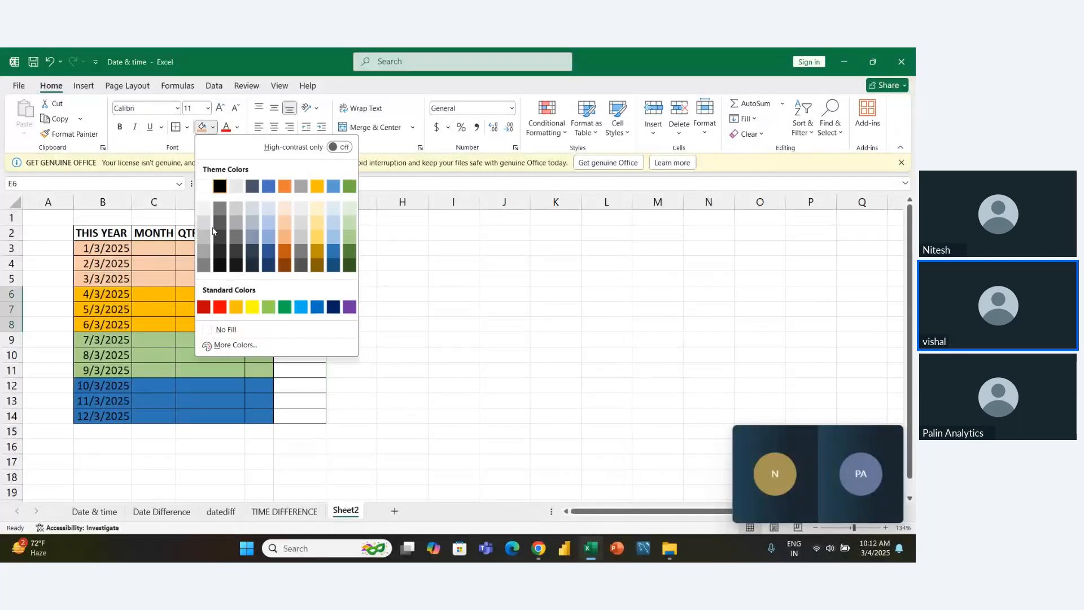
pyautogui.click(236, 307)
# - Fill E9:F11, the QTR. and QUARTER cells of the July to September rows, with light green
pyautogui.click(259, 341)
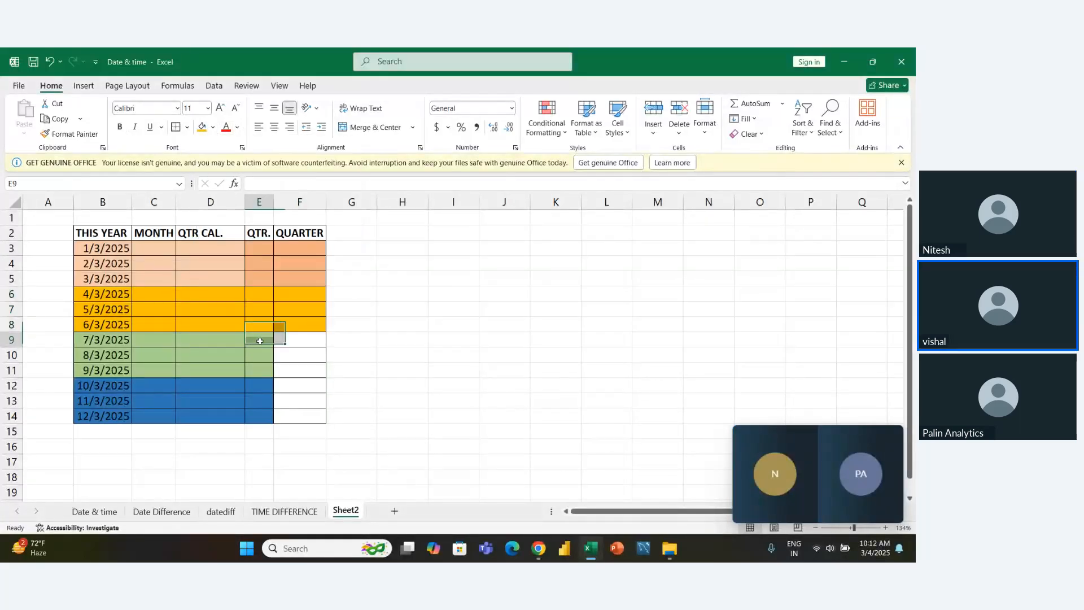
pyautogui.moveTo(259, 340); pyautogui.dragTo(299, 373)
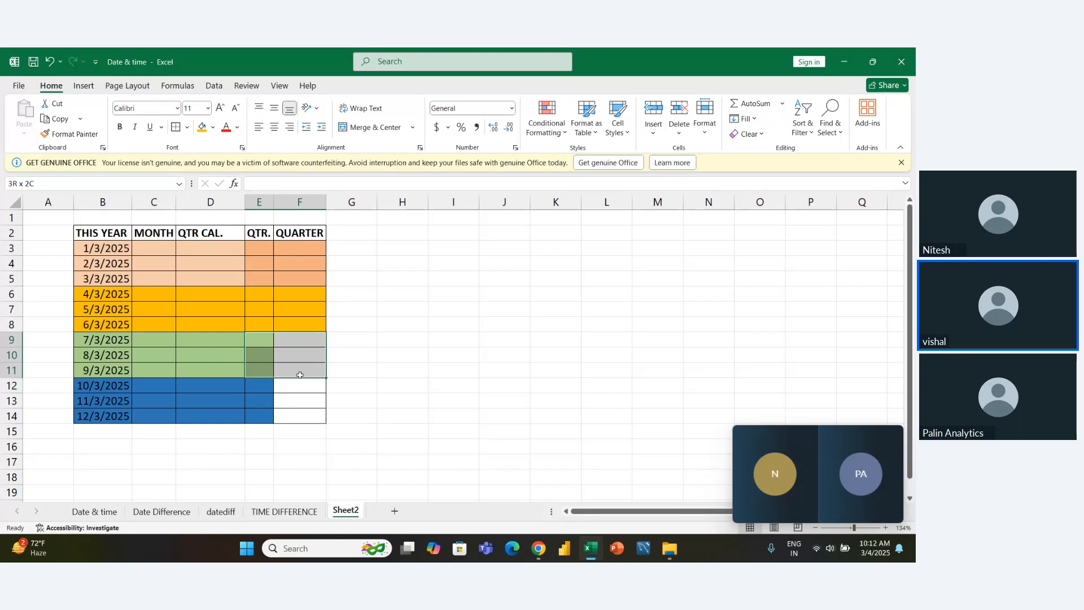
pyautogui.click(213, 127)
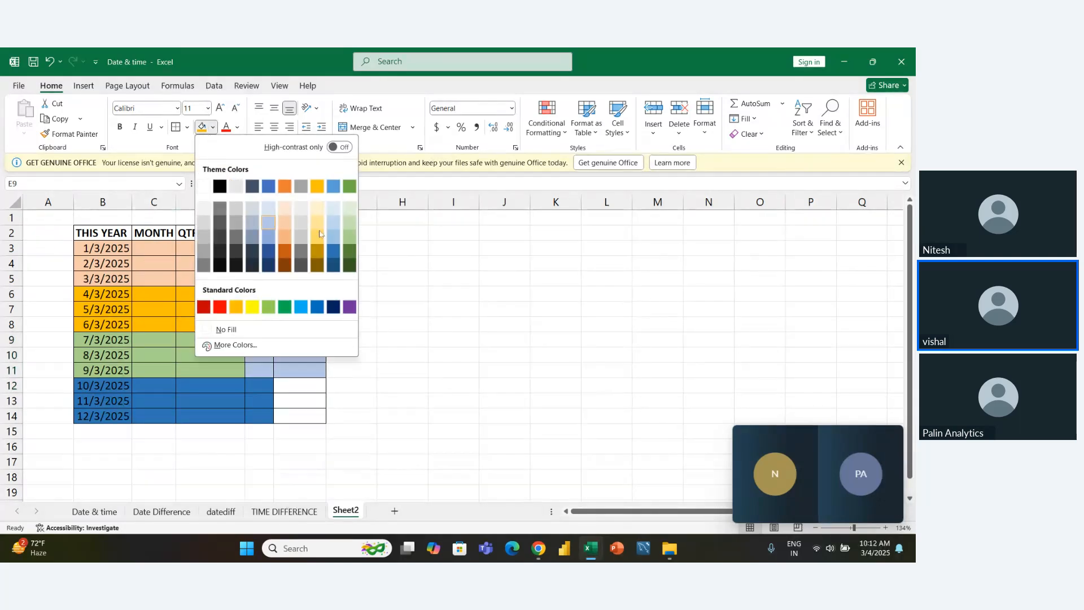
pyautogui.click(346, 244)
# - Fill E12:F14, the QTR. and QUARTER cells of the October to December rows, with the standard blue
pyautogui.moveTo(266, 386); pyautogui.dragTo(309, 416)
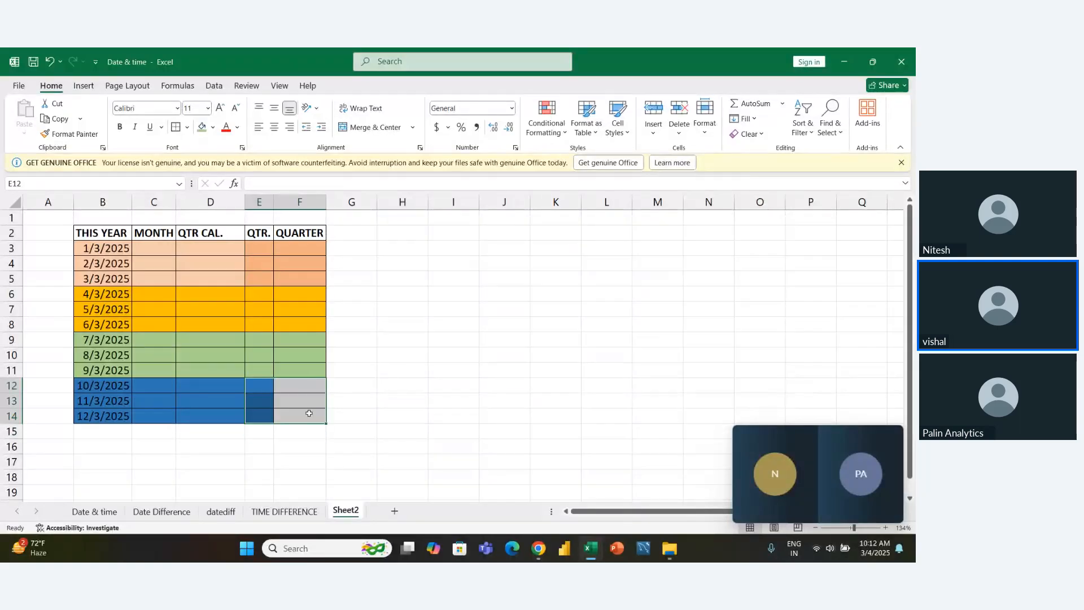
pyautogui.click(214, 132)
pyautogui.click(324, 310)
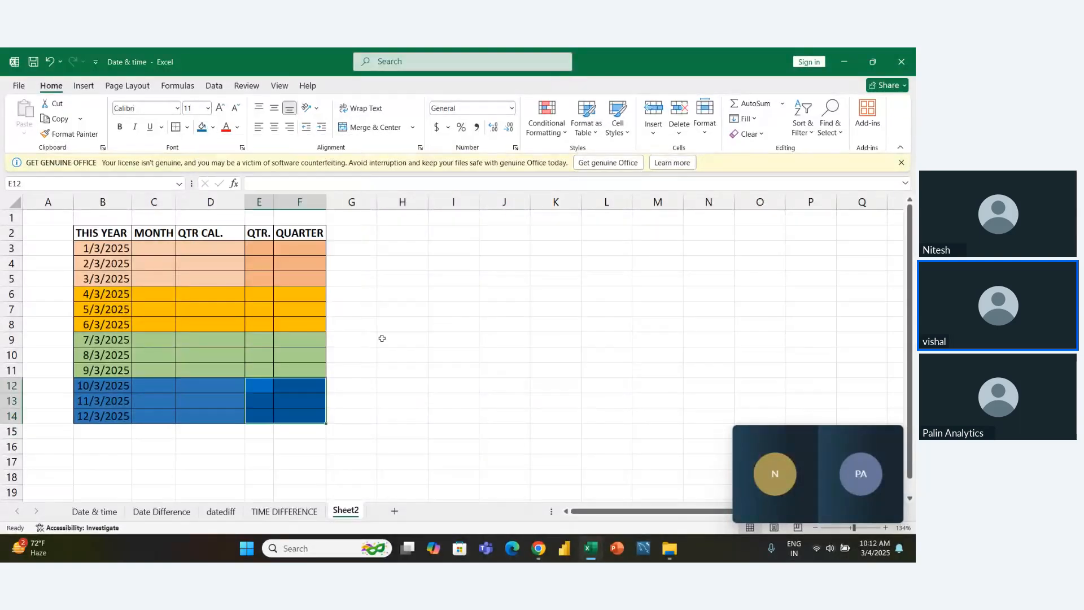
pyautogui.click(383, 339)
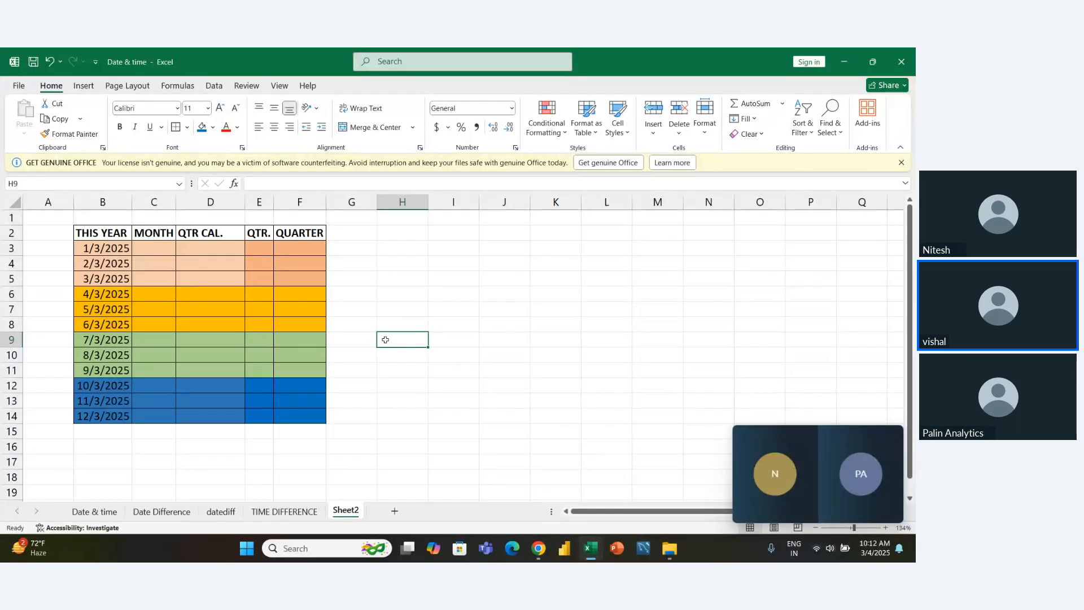
# - Enter the function name Round in cell L3, away from the quarter table
pyautogui.press('Right')
pyautogui.press('Right')
pyautogui.press('Up')
pyautogui.press('Right')
pyautogui.press('Right')
pyautogui.press('Up')
pyautogui.press('Up')
pyautogui.press('Up')
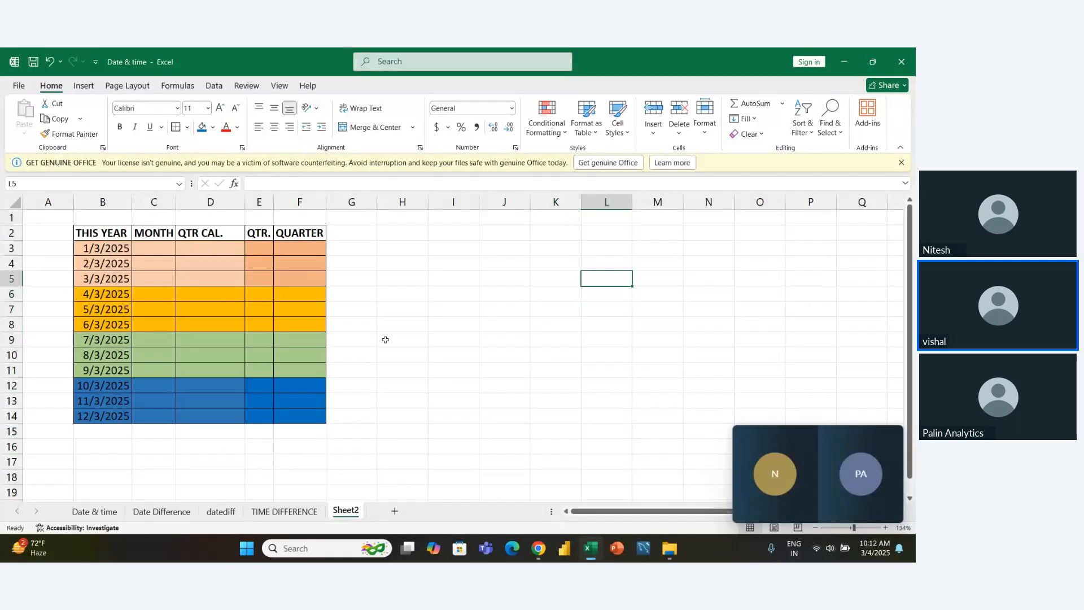
pyautogui.press('Up')
pyautogui.press('Up')
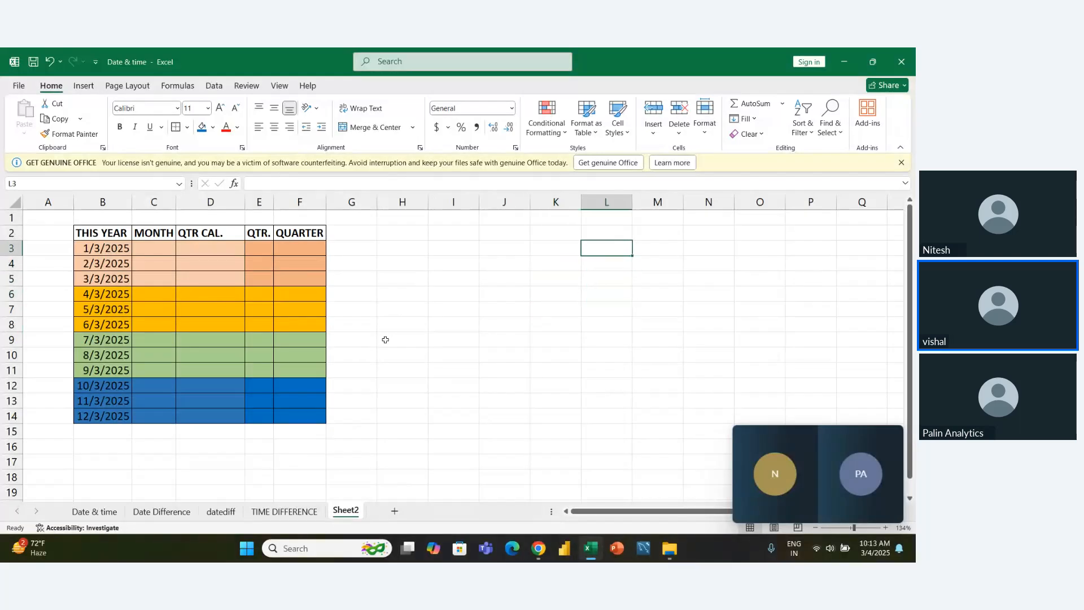
pyautogui.write('r')
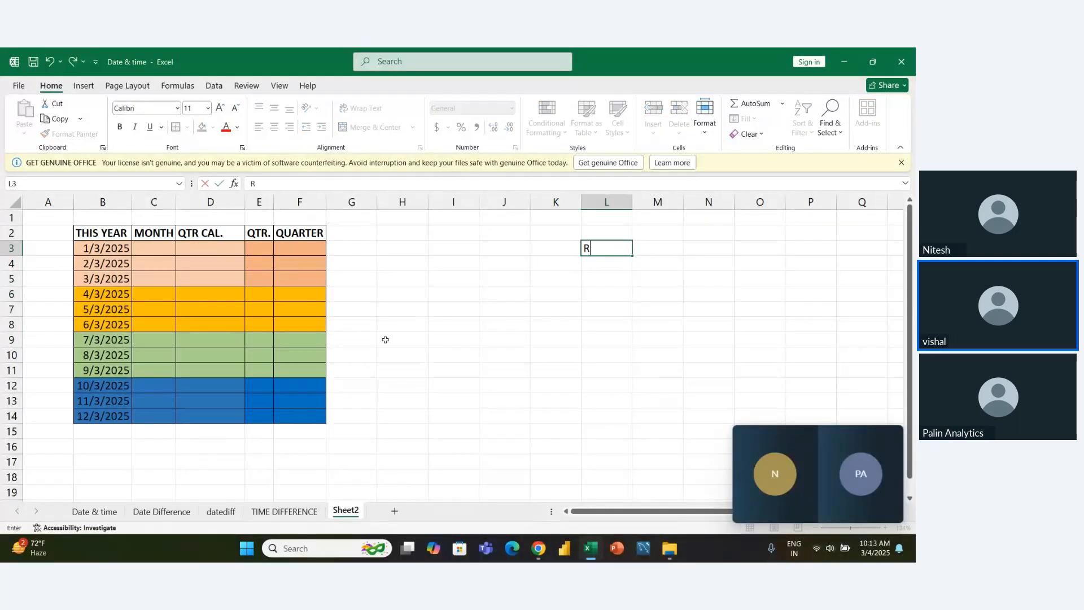
pyautogui.write('ound')
pyautogui.press('Return')
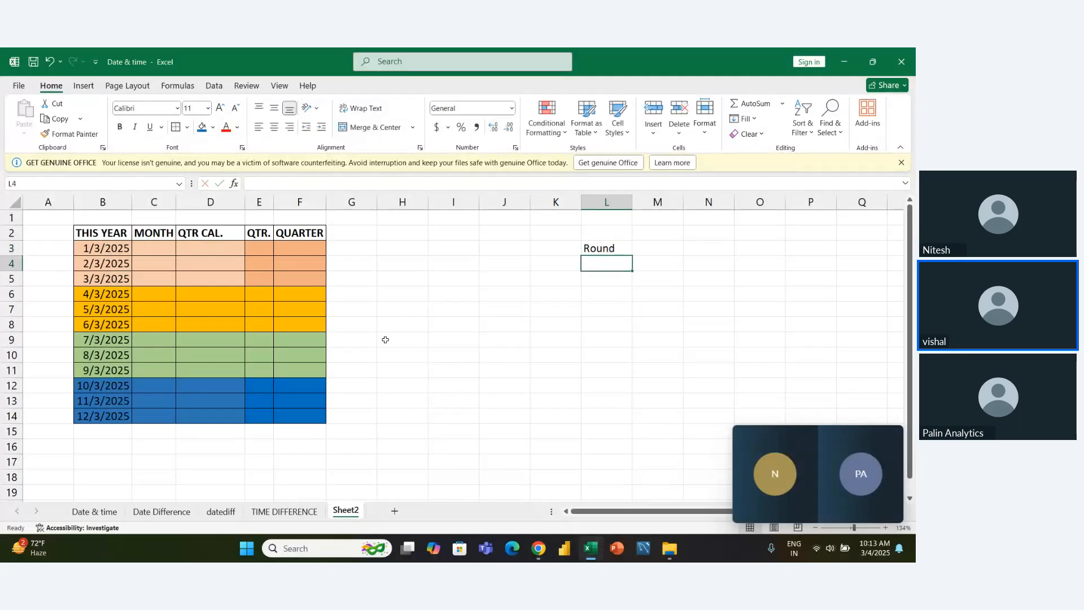
# - Enter Roundup in L4 and Rounddown in L5 beneath the Round label
pyautogui.write('r')
pyautogui.press('BackSpace')
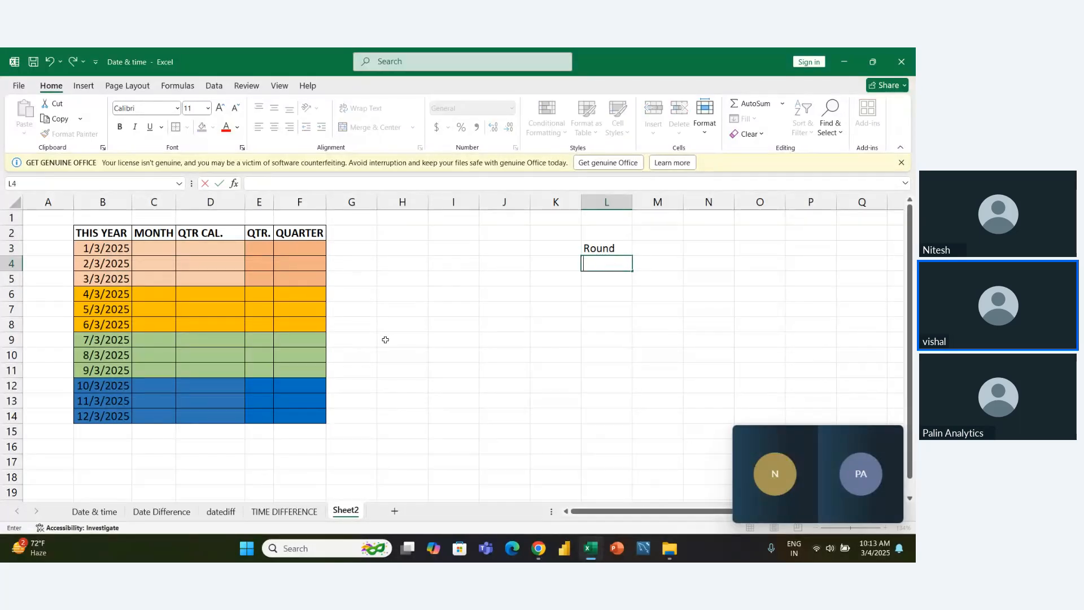
pyautogui.write('Roundup')
pyautogui.press('Return')
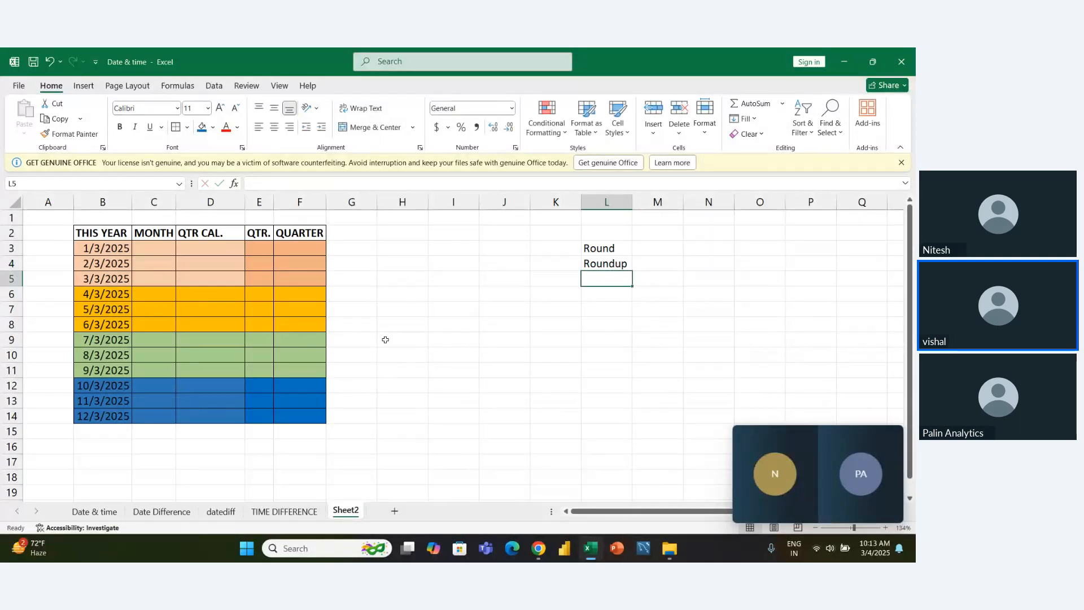
pyautogui.write('Round')
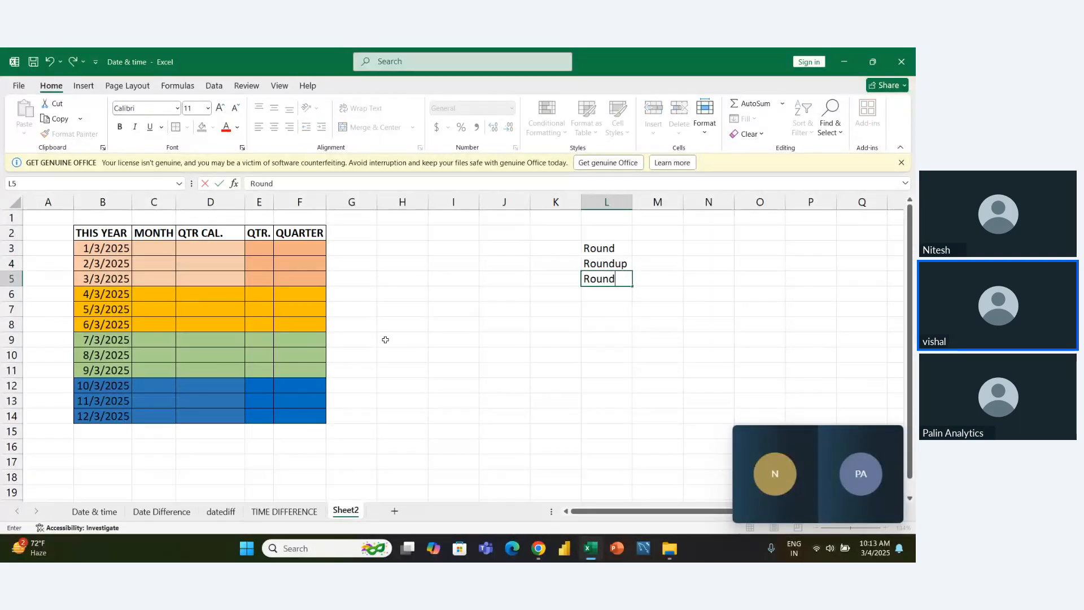
pyautogui.write('down')
pyautogui.press('Return')
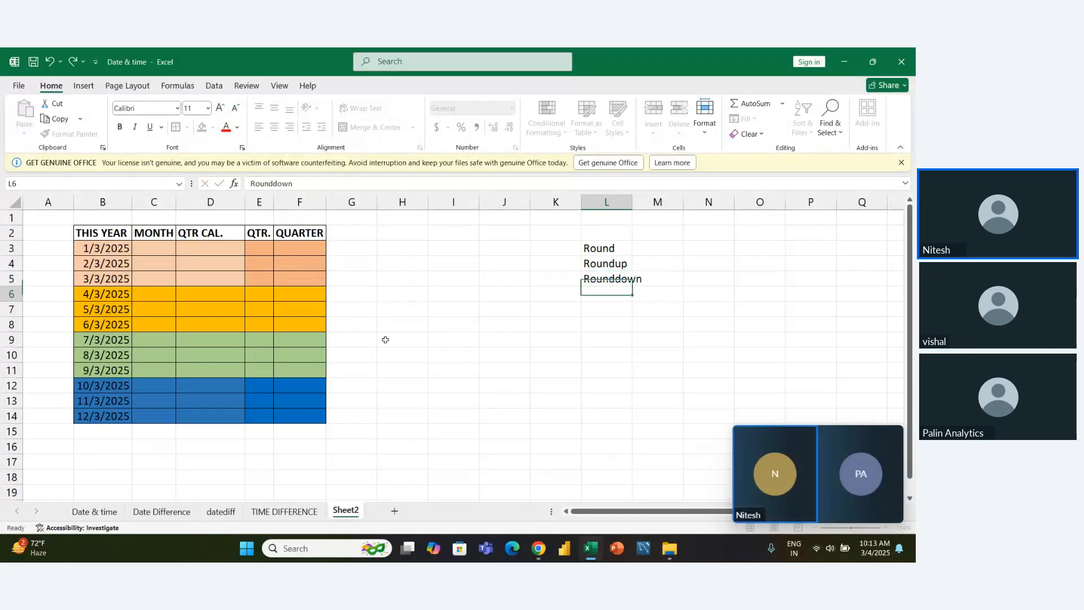
# - Autofit column L to the function names in L3:L5
pyautogui.press('Up')
pyautogui.press('Up')
pyautogui.press('Up')
pyautogui.hotkey('shift', 'Down')
pyautogui.hotkey('shift', 'Down')
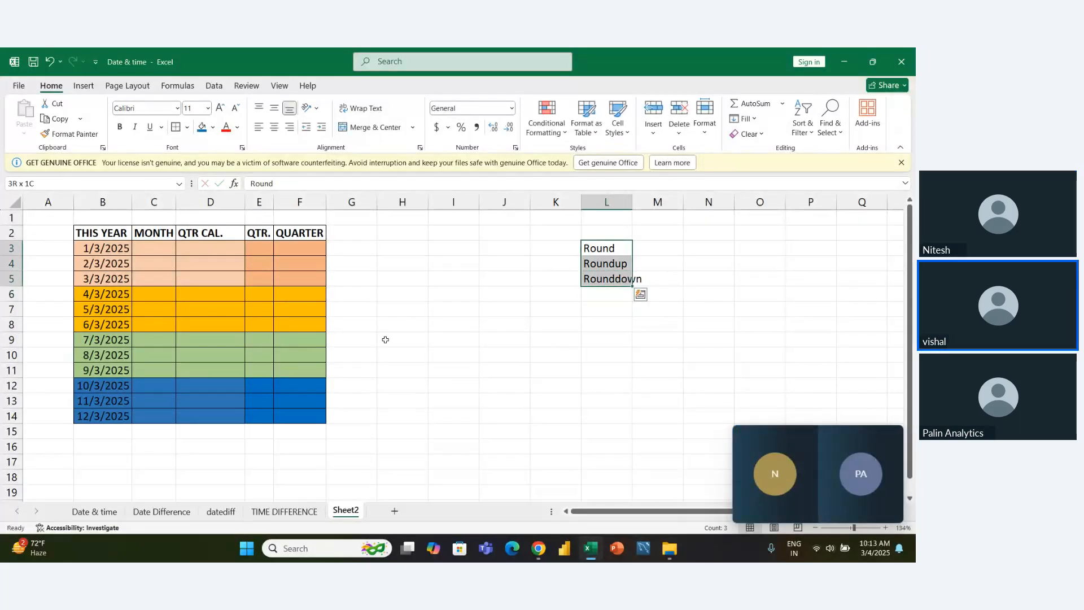
pyautogui.hotkey('alt', 'h')
pyautogui.press('o')
pyautogui.press('i')
pyautogui.press('Right')
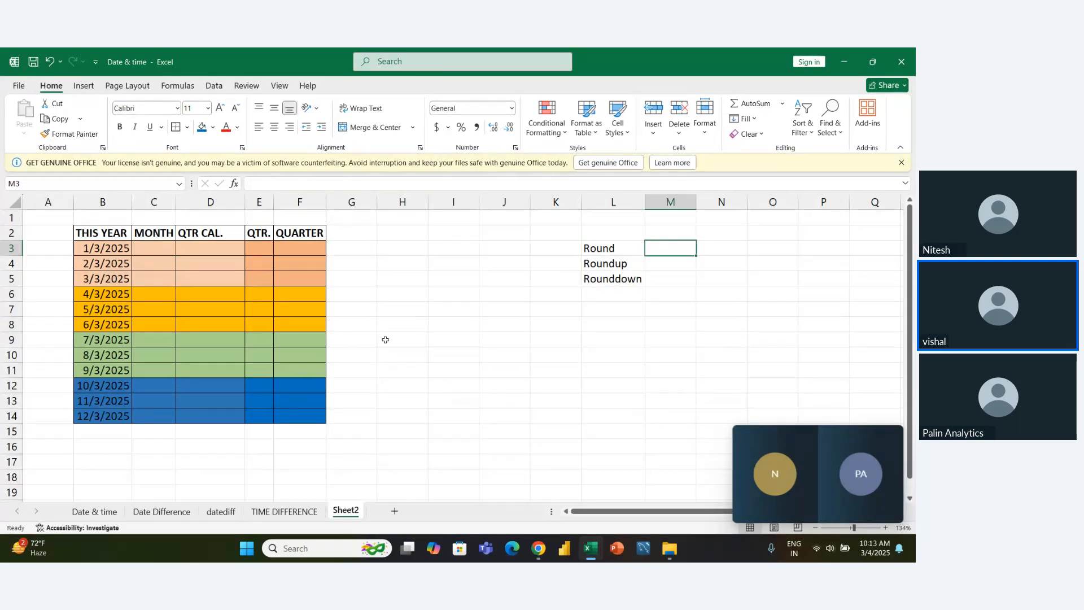
pyautogui.press('Left')
pyautogui.press('Up')
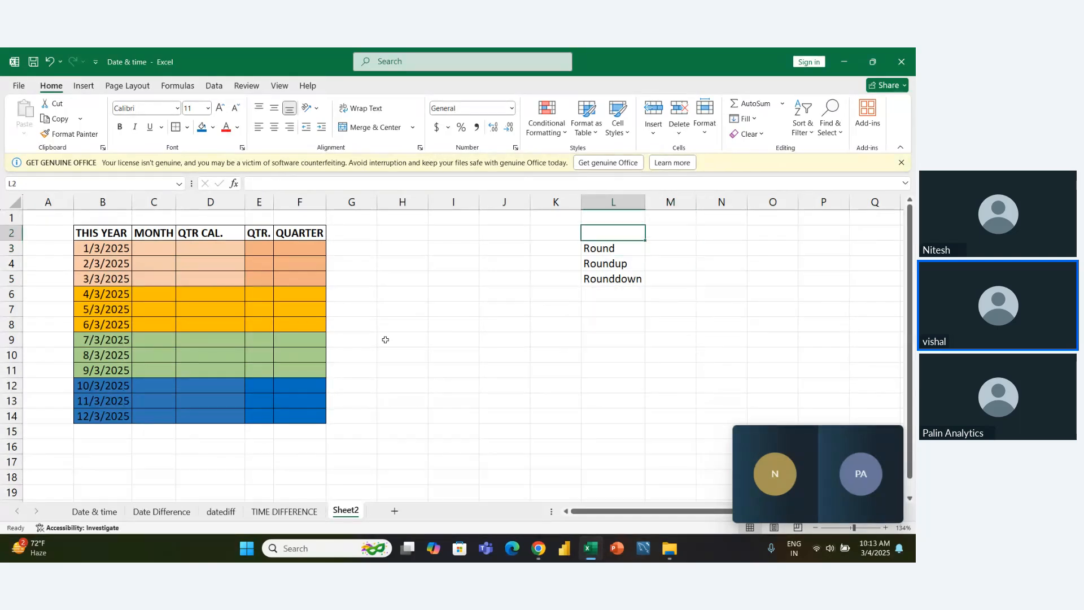
pyautogui.write('4')
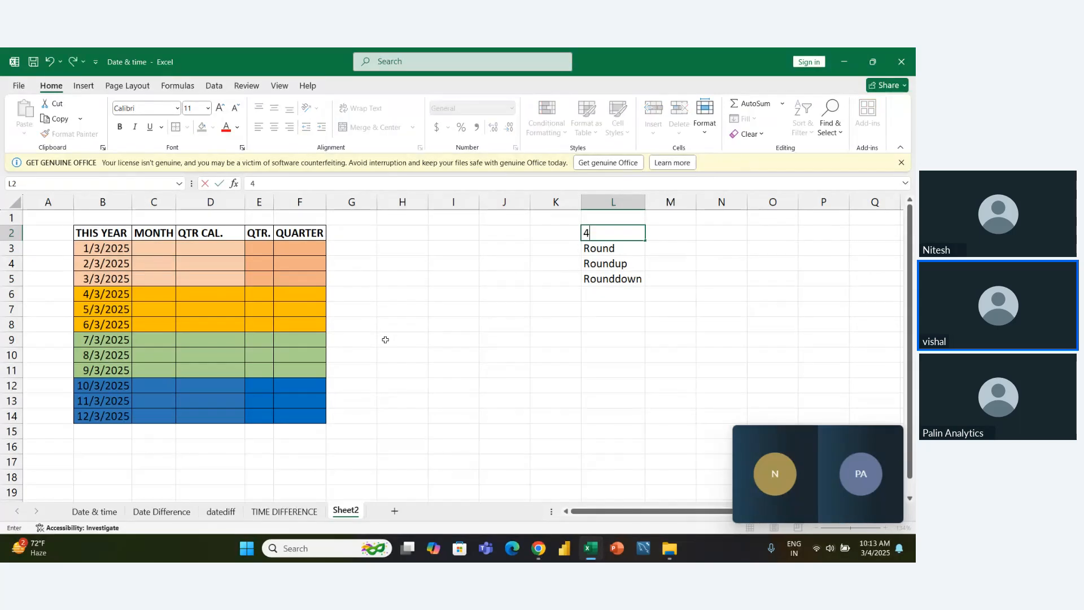
pyautogui.write('.56')
pyautogui.press('BackSpace')
pyautogui.press('BackSpace')
pyautogui.press('BackSpace')
pyautogui.press('BackSpace')
pyautogui.press('BackSpace')
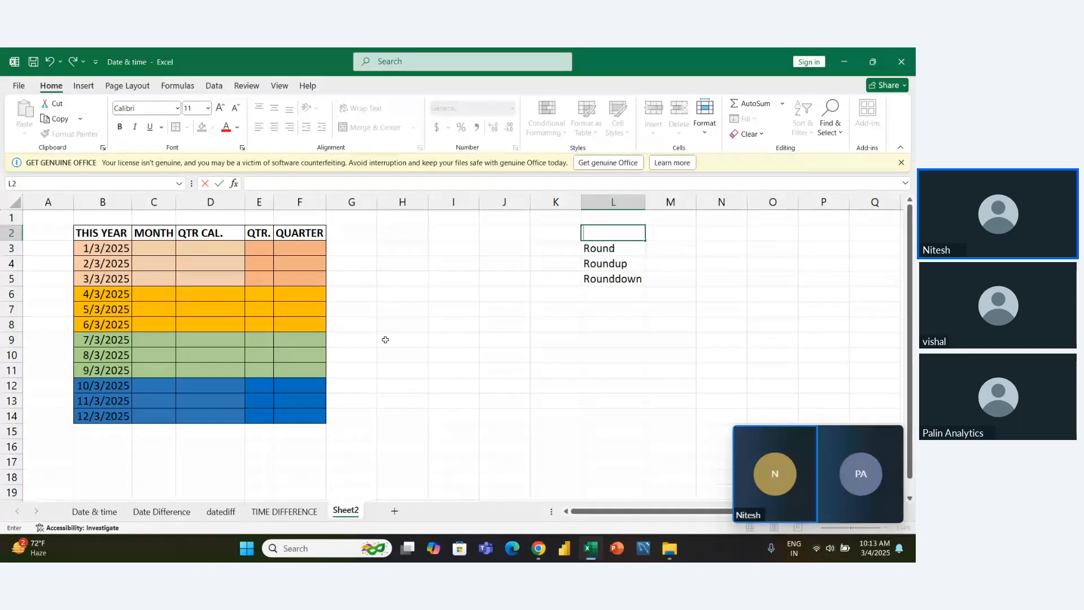
# - Enter the sample value 4.56 in K3, beside the Round label
pyautogui.press('Down')
pyautogui.press('Left')
pyautogui.write('4')
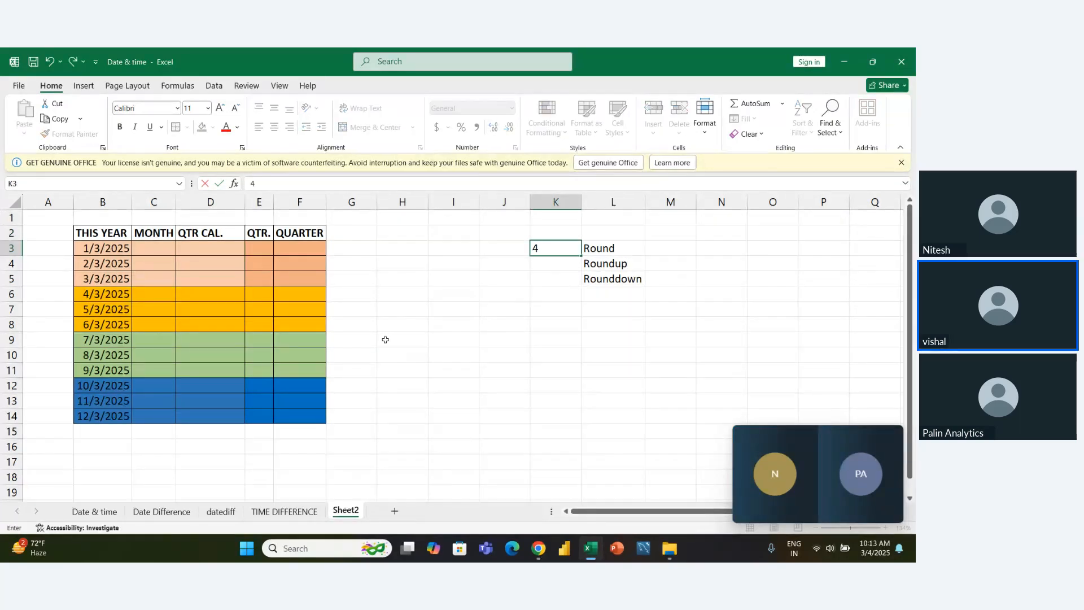
pyautogui.write('.56')
pyautogui.press('Return')
# - Add the header Value in K2 and the header Function in L2
pyautogui.press('Up')
pyautogui.press('Up')
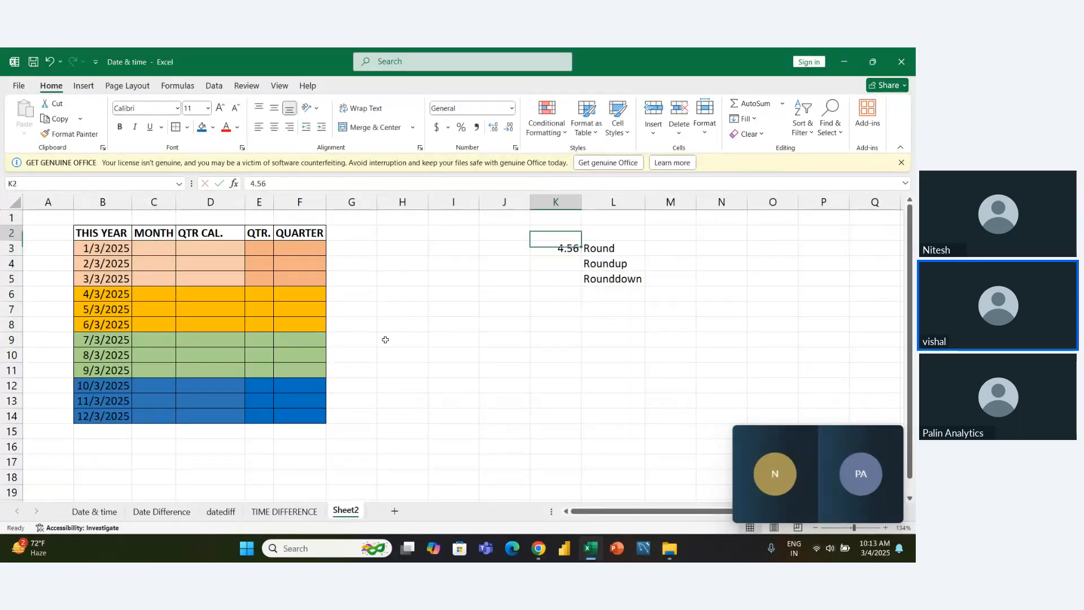
pyautogui.write('Value')
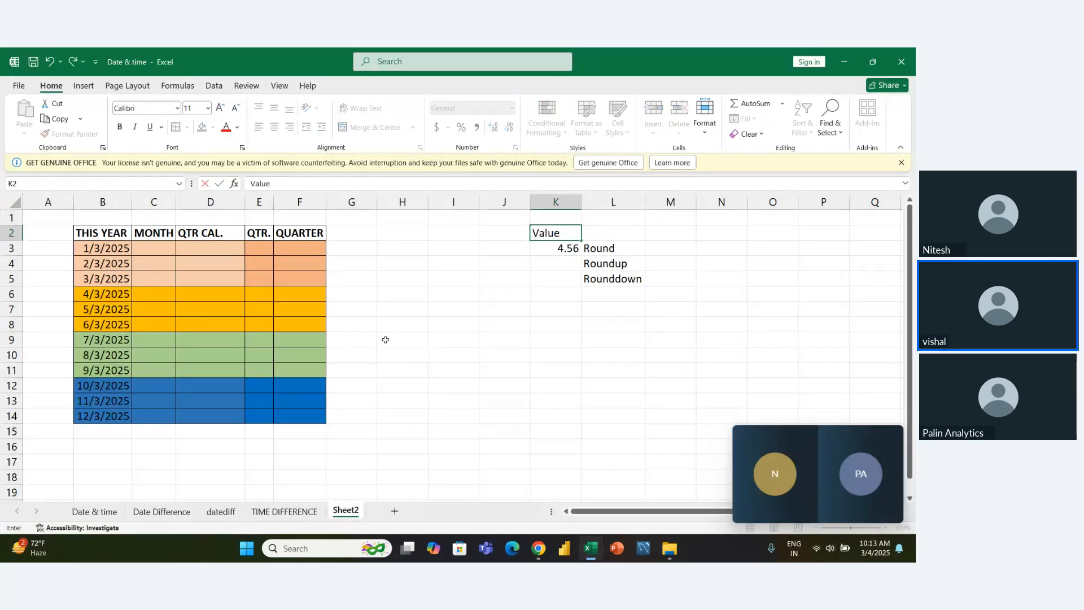
pyautogui.press('Tab')
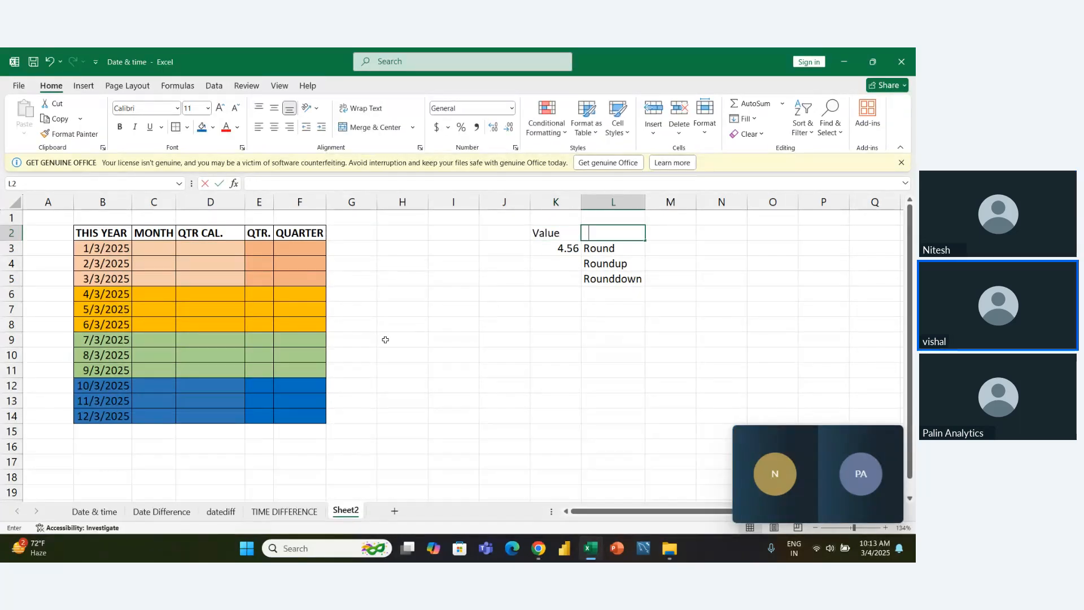
pyautogui.write('FTun')
pyautogui.press('BackSpace')
pyautogui.press('BackSpace')
pyautogui.press('BackSpace')
pyautogui.write('unction')
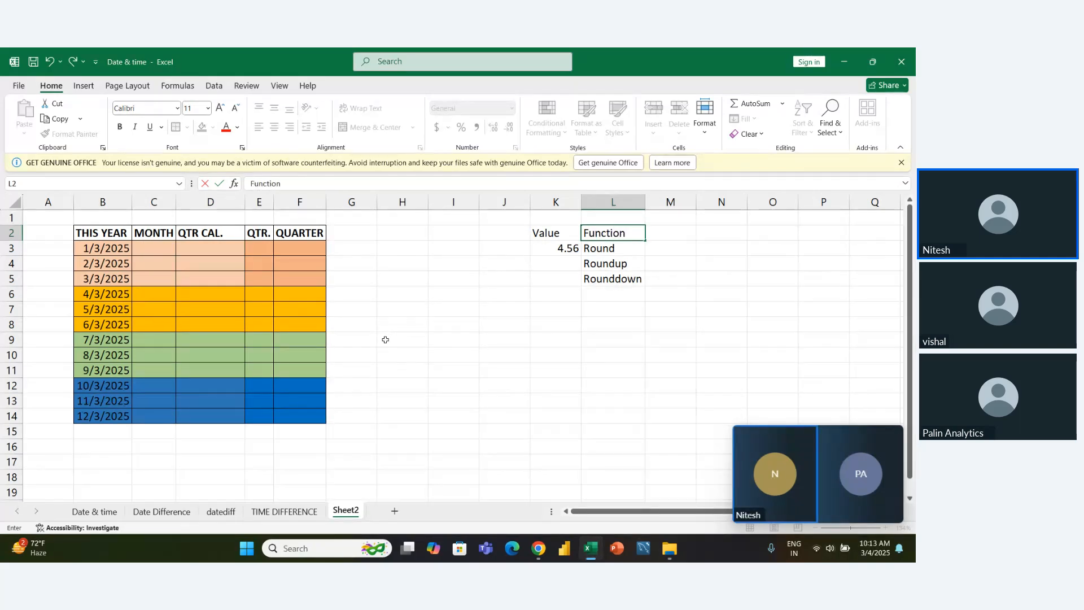
pyautogui.press('Return')
# - Enter the header output1 in M2, next to the Function header
pyautogui.press('Up')
pyautogui.press('Right')
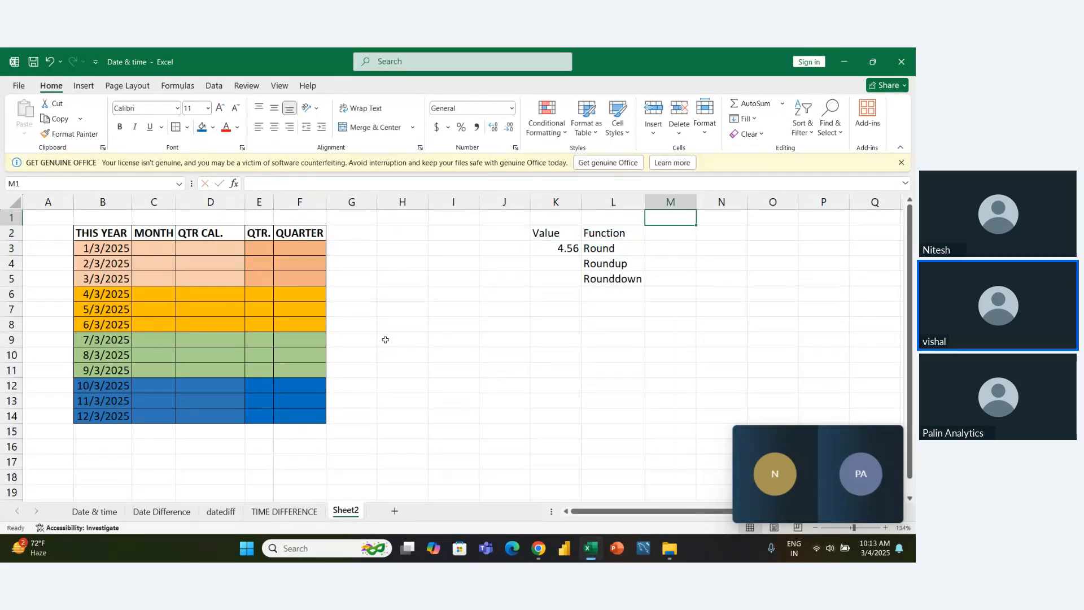
pyautogui.write('out')
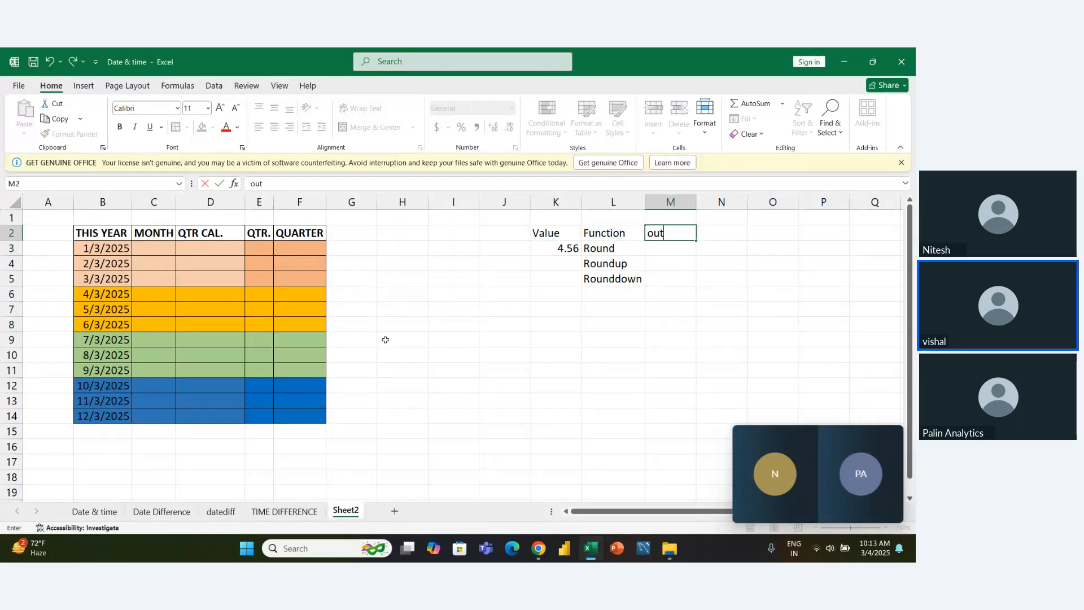
pyautogui.write('put1')
pyautogui.press('Tab')
pyautogui.write('Out')
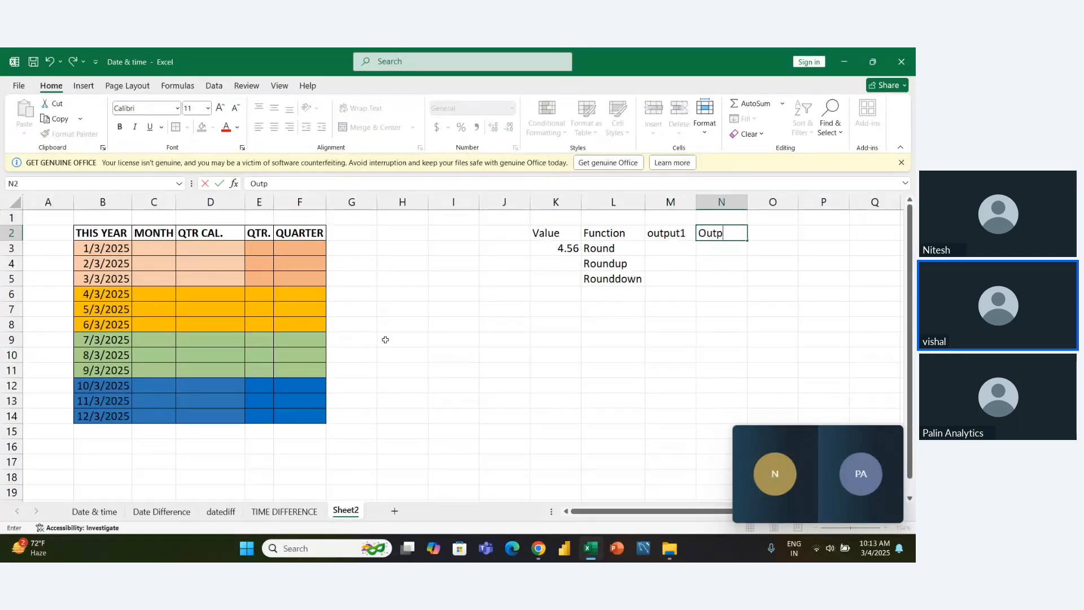
pyautogui.press('BackSpace')
pyautogui.press('BackSpace')
pyautogui.press('BackSpace')
pyautogui.press('Escape')
# - Change the header in M2 to Output, with a capital O and no number
pyautogui.press('Left')
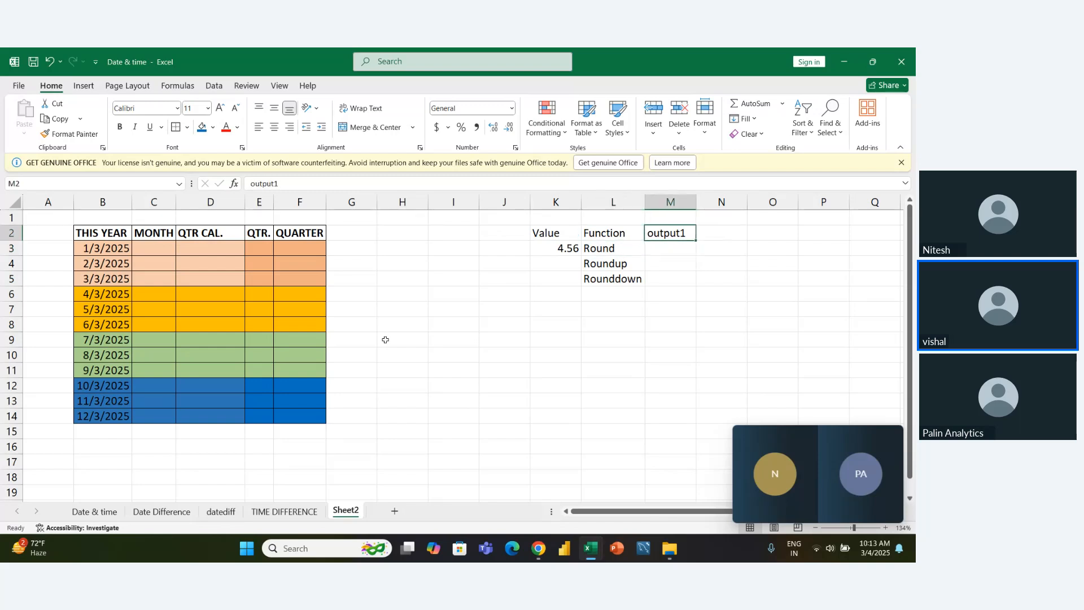
pyautogui.press('F2')
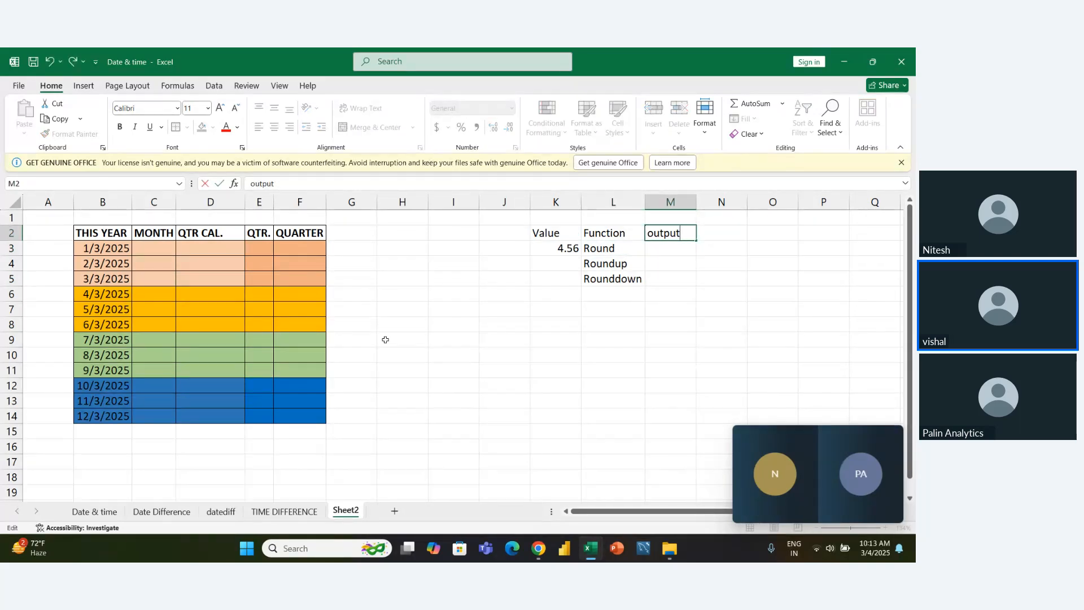
pyautogui.hotkey('shift', 'Left')
pyautogui.write('O')
pyautogui.press('Return')
pyautogui.press('Left')
pyautogui.press('Left')
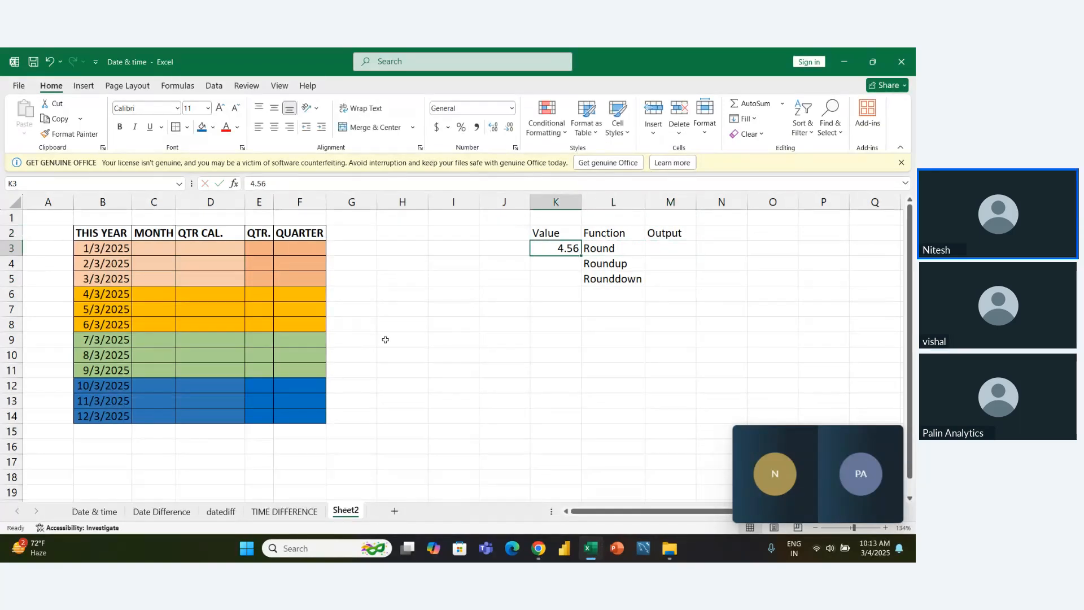
pyautogui.press('Right')
pyautogui.press('Left')
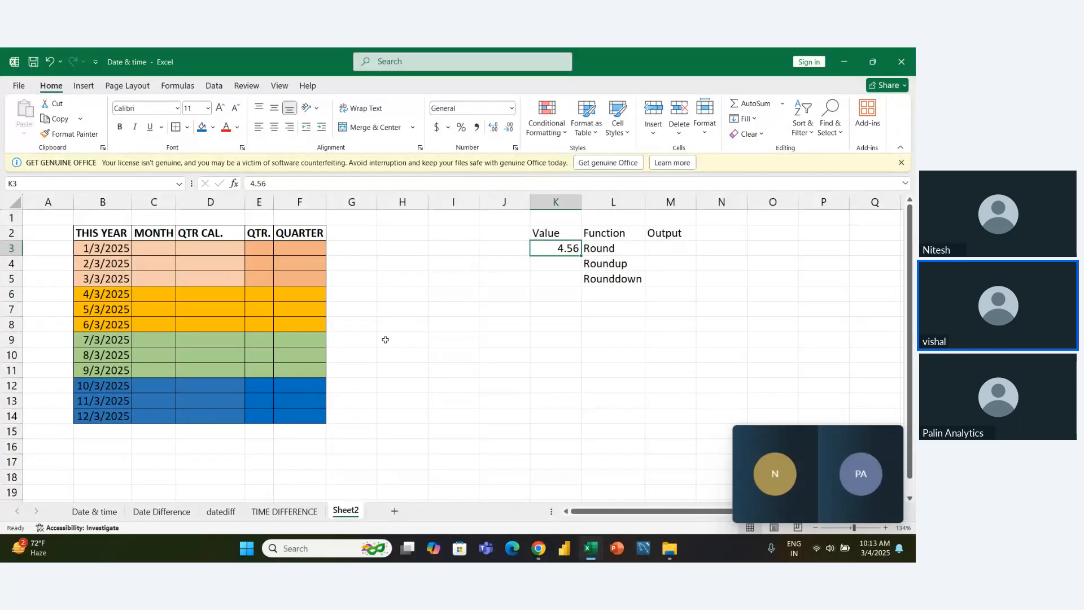
pyautogui.press('Right')
pyautogui.press('Right')
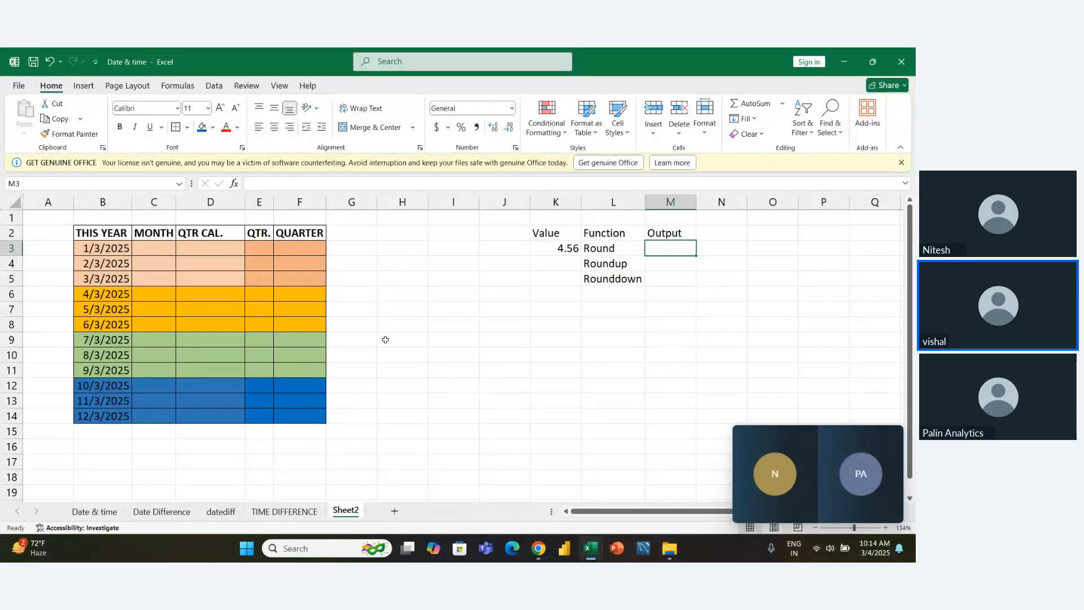
# - Enter a ROUND formula in M3 that rounds the value in K3 to 1 decimal place
pyautogui.write('=re')
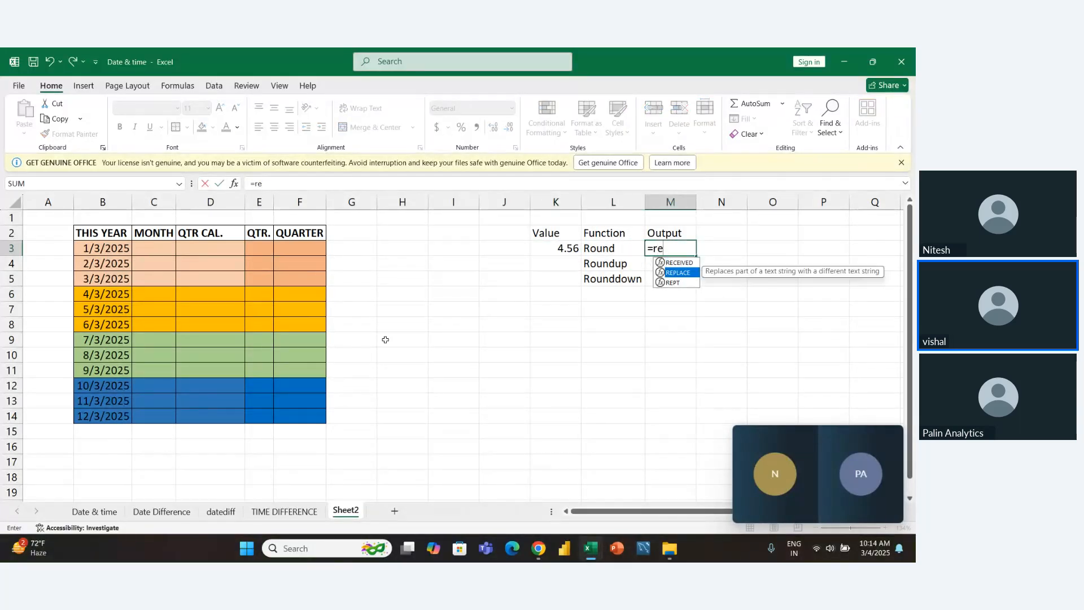
pyautogui.press('BackSpace')
pyautogui.write('oun')
pyautogui.press('Tab')
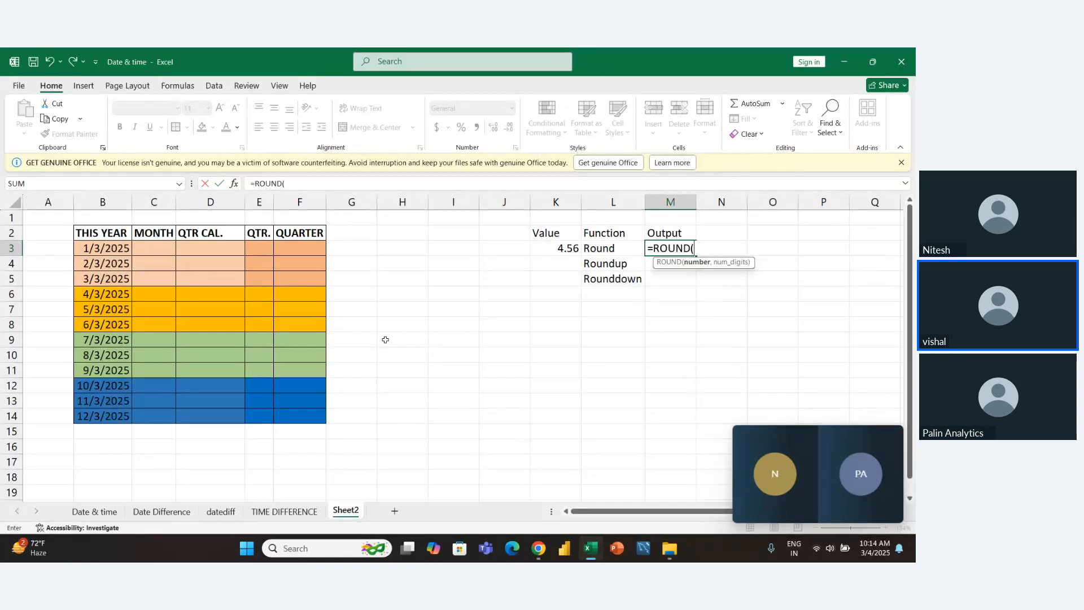
pyautogui.press('Left')
pyautogui.press('Left')
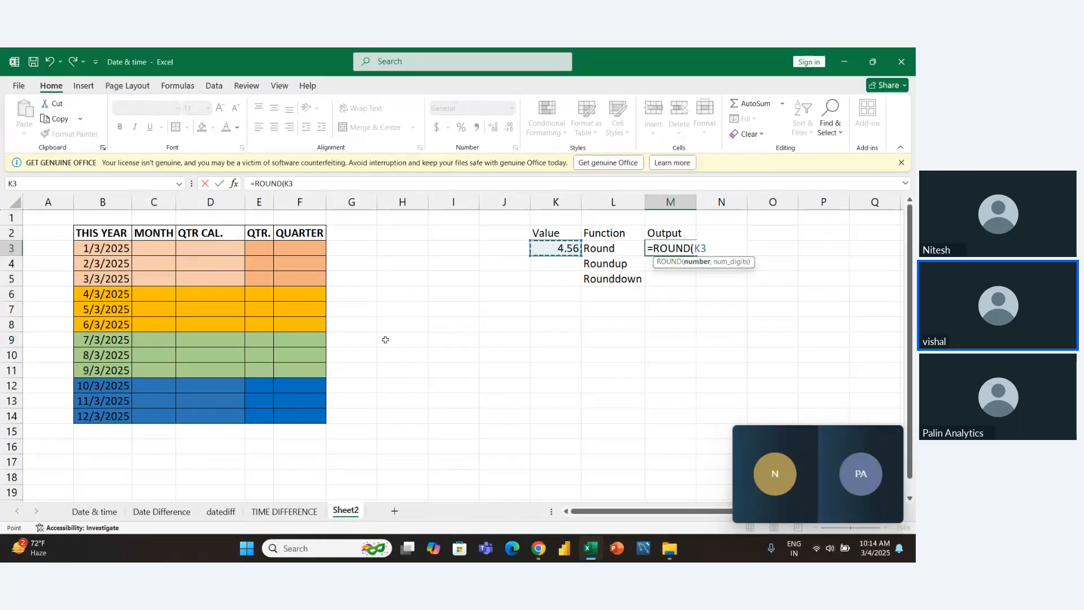
pyautogui.write(',1')
pyautogui.press('Return')
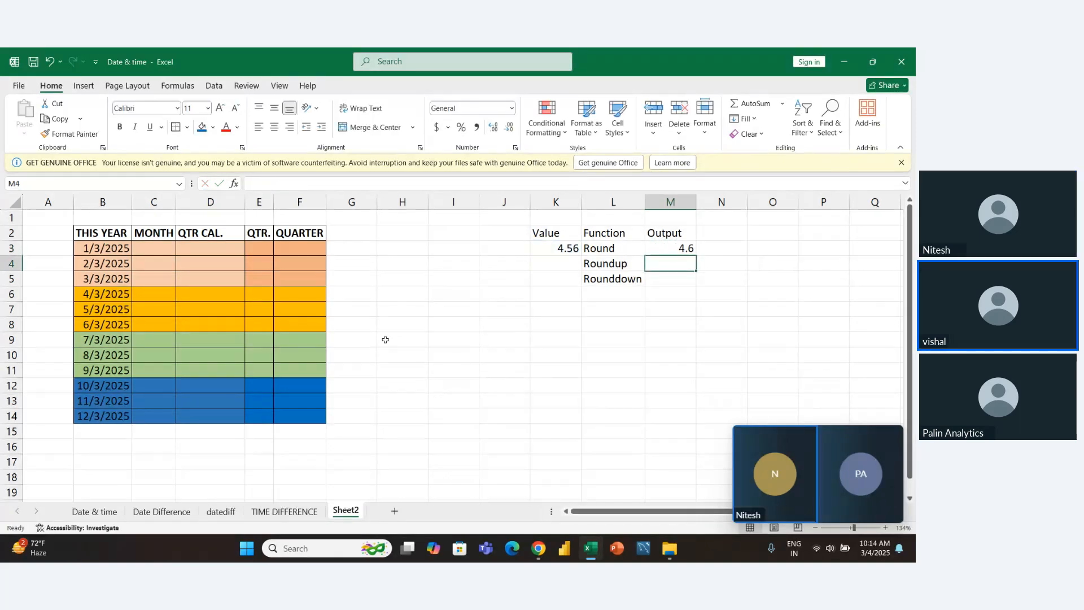
# - Review the ROUND formula in M3 and change the sample value in K3 to 4.53
pyautogui.press('Up')
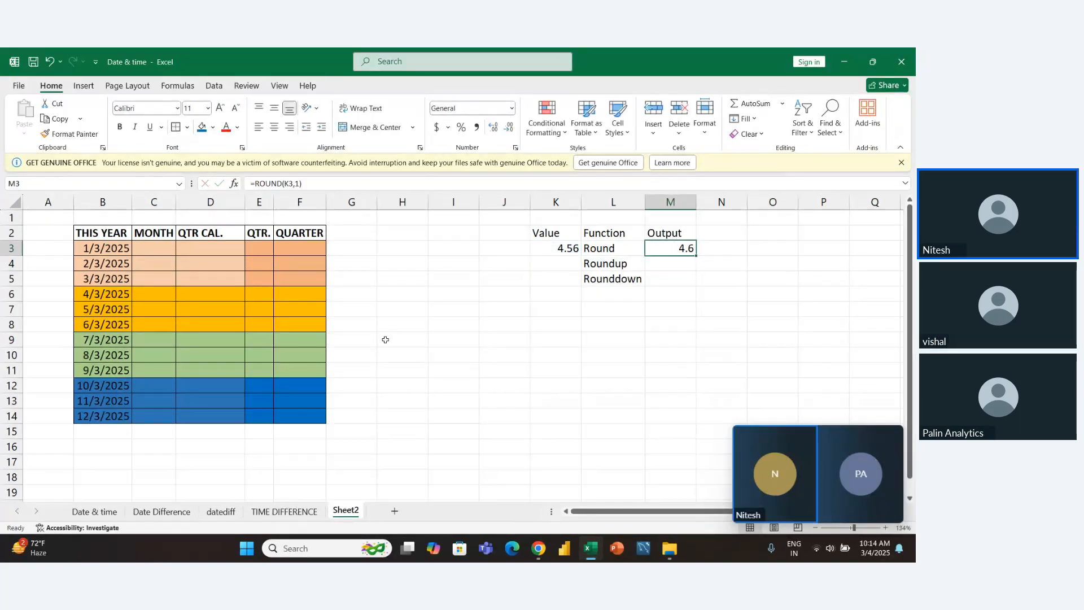
pyautogui.press('F2')
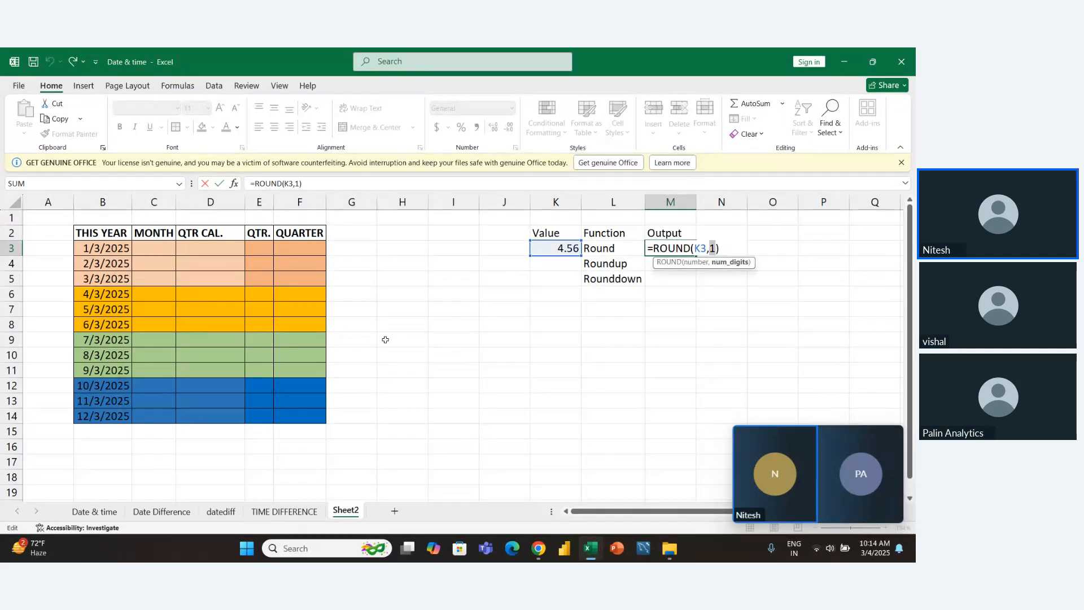
pyautogui.press('Return')
pyautogui.press('Up')
pyautogui.press('Left')
pyautogui.press('Left')
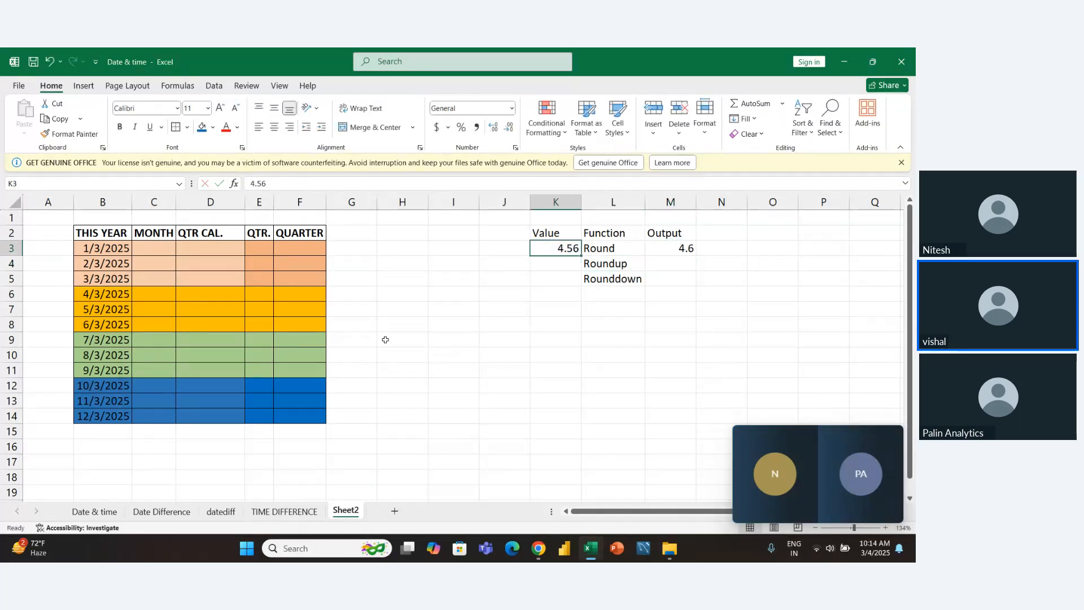
pyautogui.press('F2')
pyautogui.press('BackSpace')
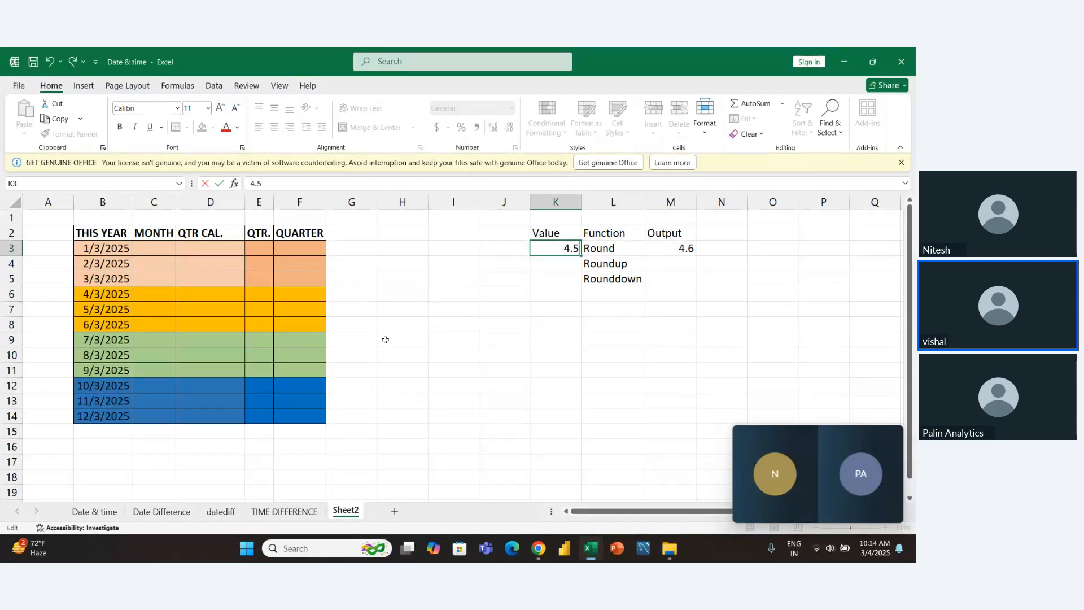
pyautogui.write('3')
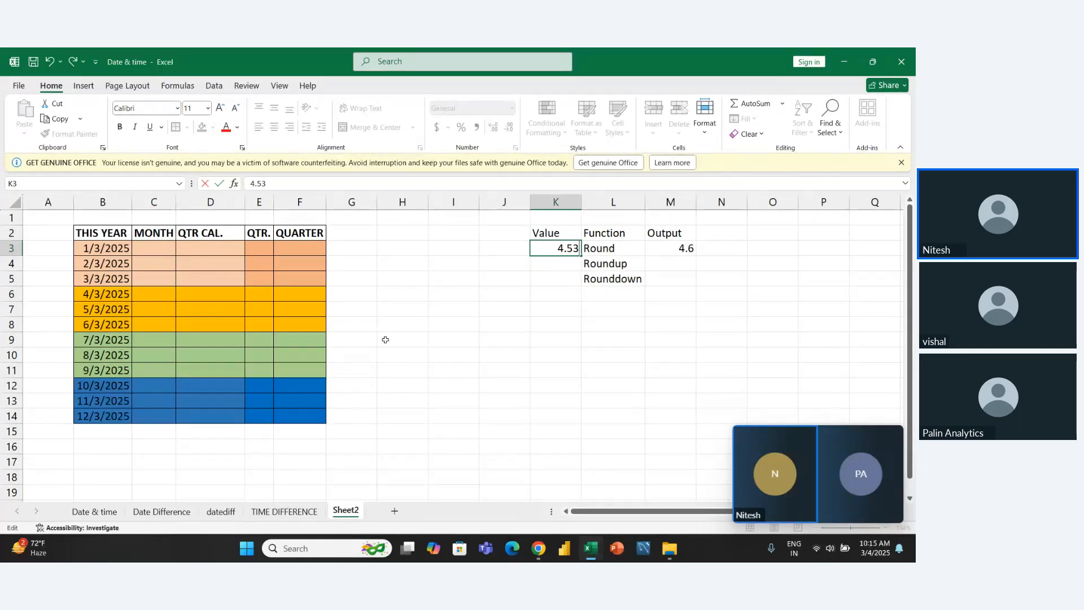
pyautogui.press('Return')
# - Change the number of digits in the M3 ROUND formula to 0
pyautogui.press('Up')
pyautogui.press('Right')
pyautogui.press('Right')
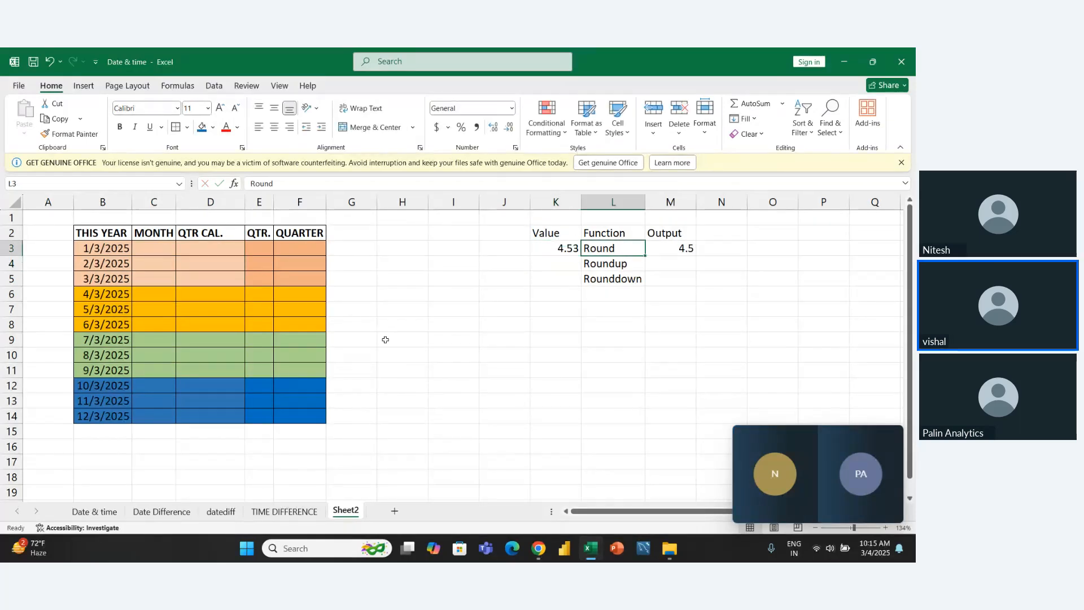
pyautogui.press('F2')
pyautogui.press('Left')
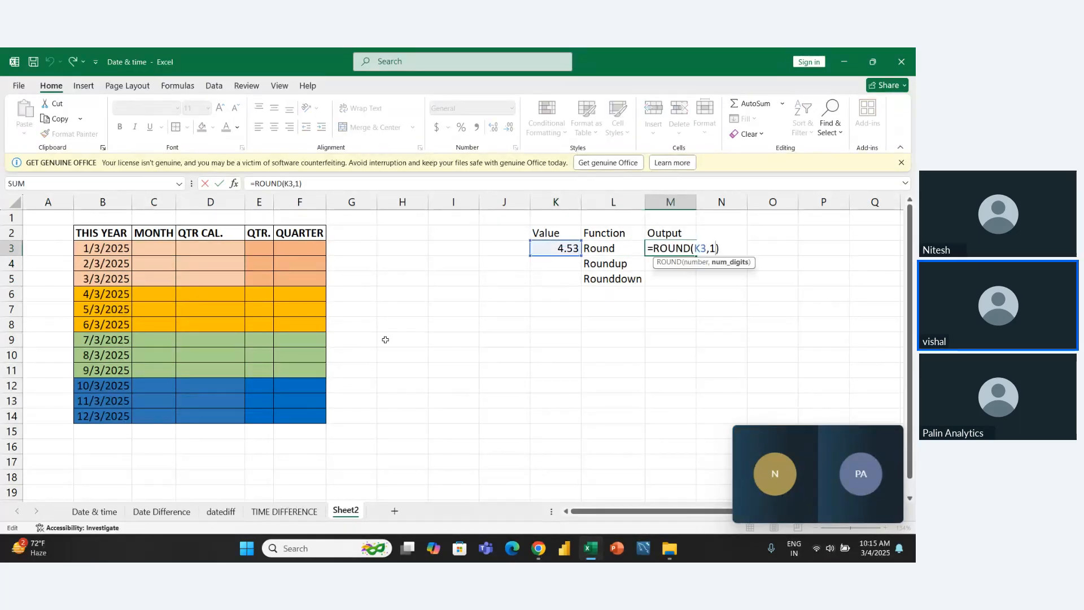
pyautogui.hotkey('shift', 'Left')
pyautogui.write('0')
pyautogui.press('Return')
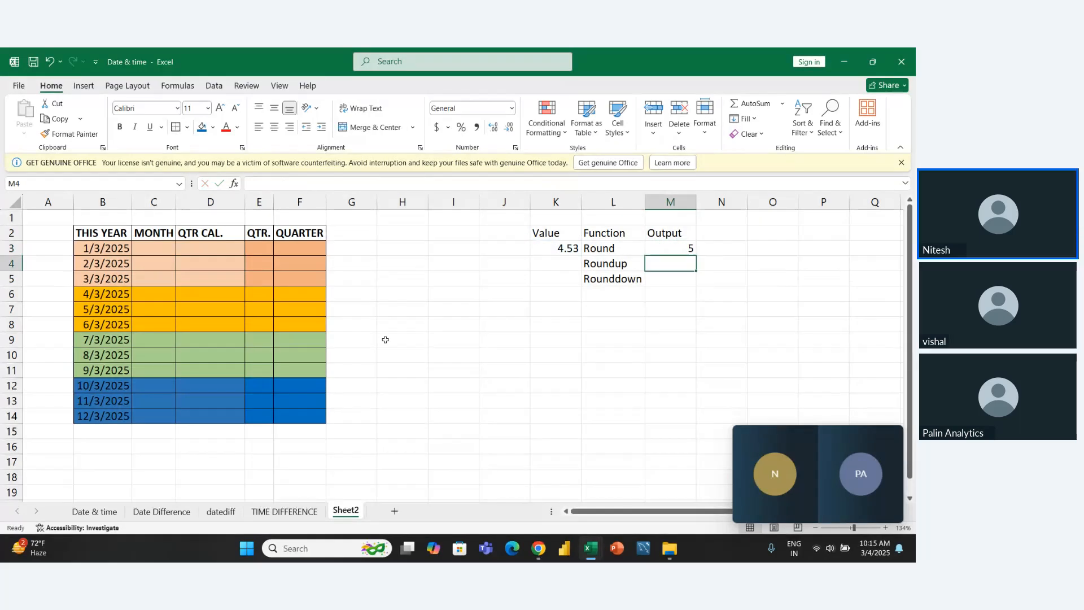
# - Change the sample value in K3 to 4.46
pyautogui.press('Up')
pyautogui.press('Left')
pyautogui.press('Left')
pyautogui.press('Left')
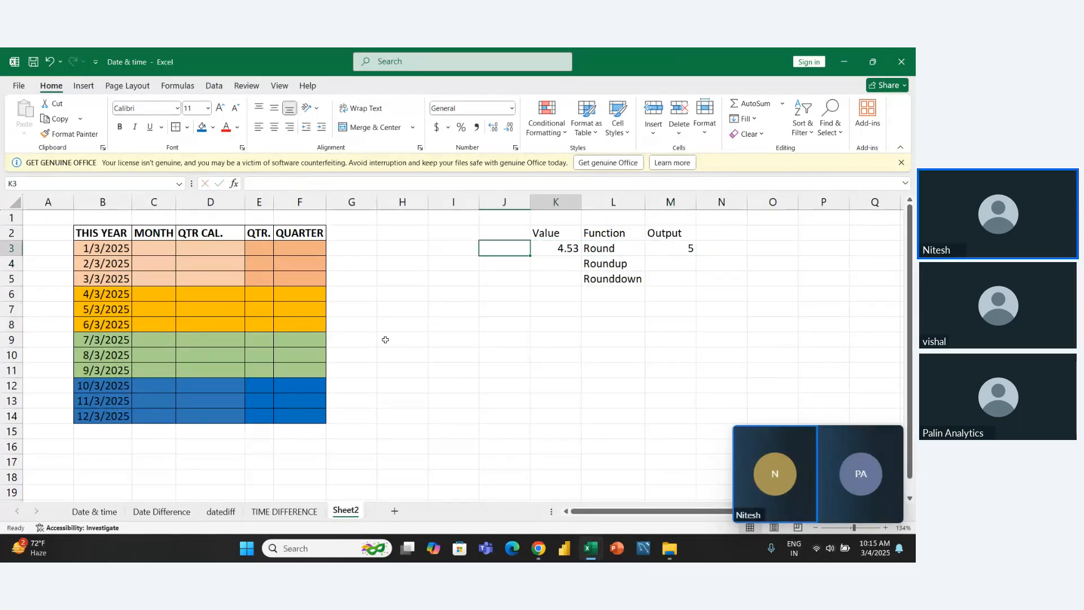
pyautogui.press('Right')
pyautogui.press('F2')
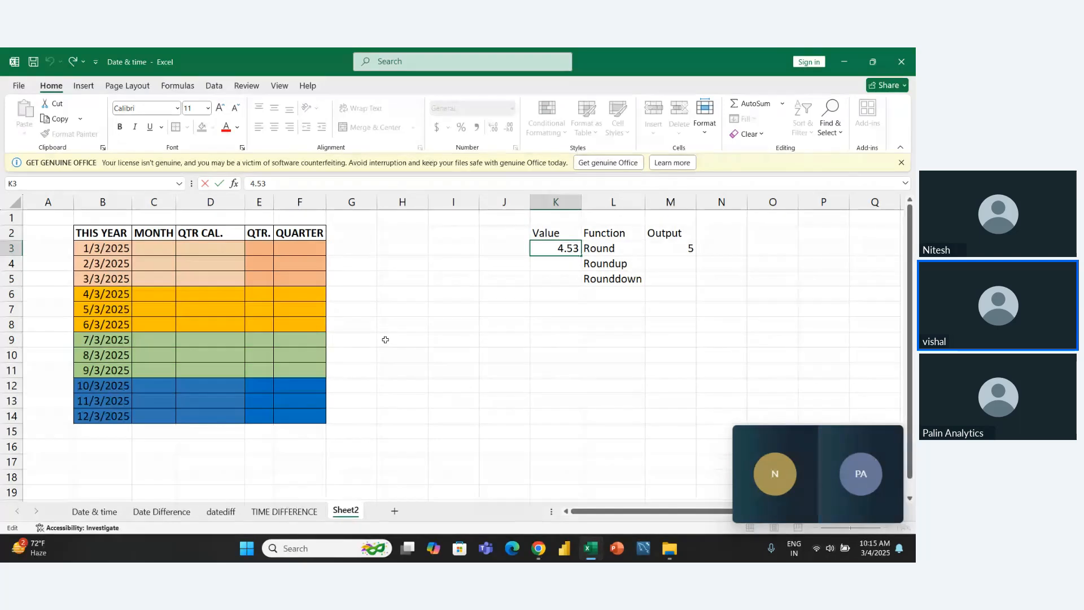
pyautogui.press('Left')
pyautogui.hotkey('shift', 'Left')
pyautogui.write('4')
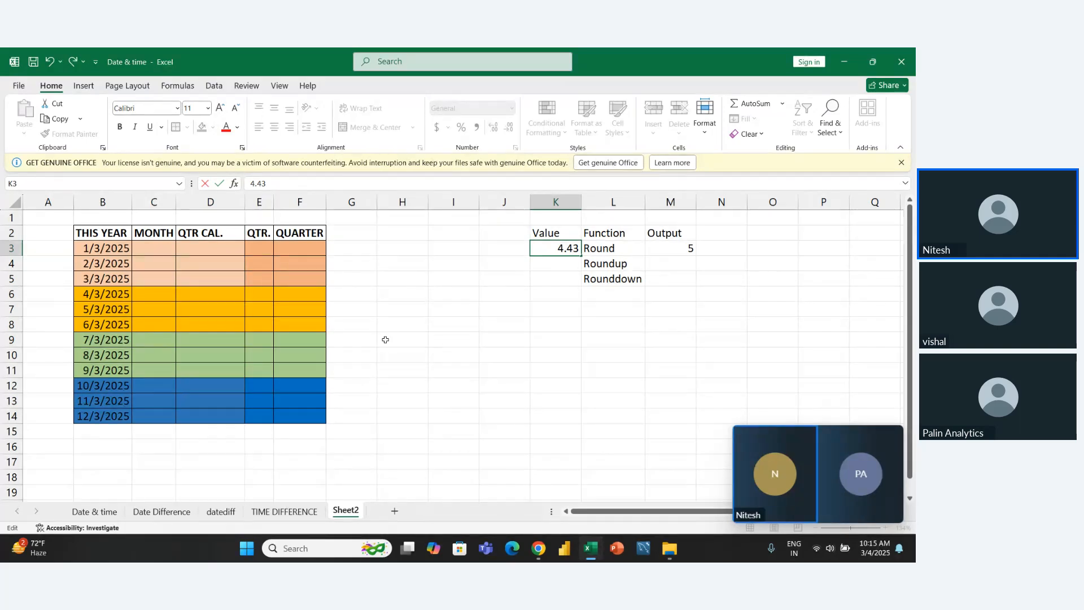
pyautogui.press('BackSpace')
pyautogui.write('6')
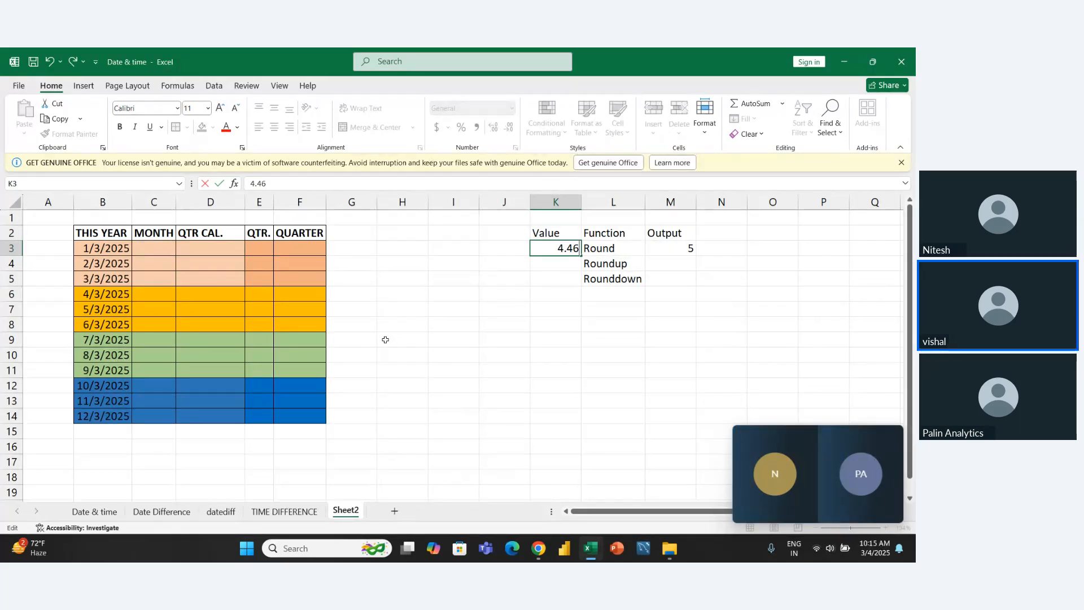
pyautogui.press('Return')
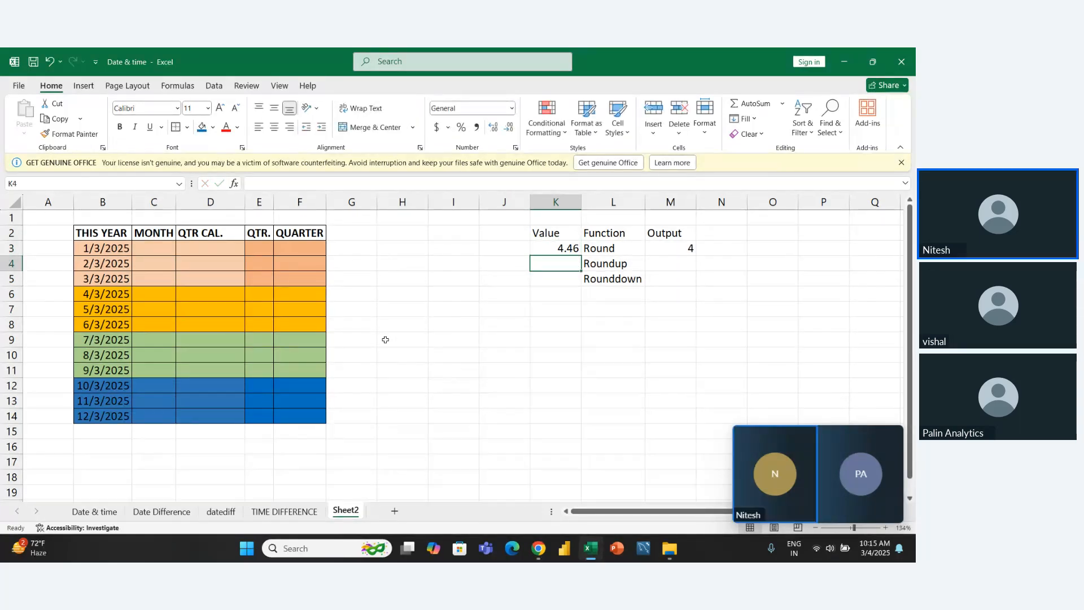
# - Enter the sample value 4.01 in K4, beside the Roundup label
pyautogui.press('Up')
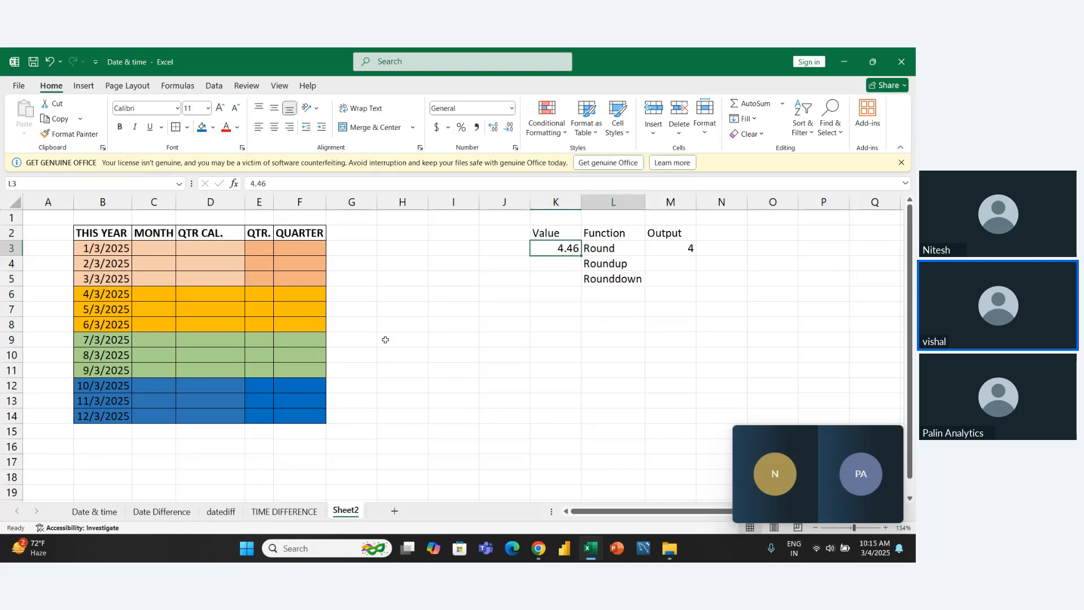
pyautogui.press('Right')
pyautogui.press('Right')
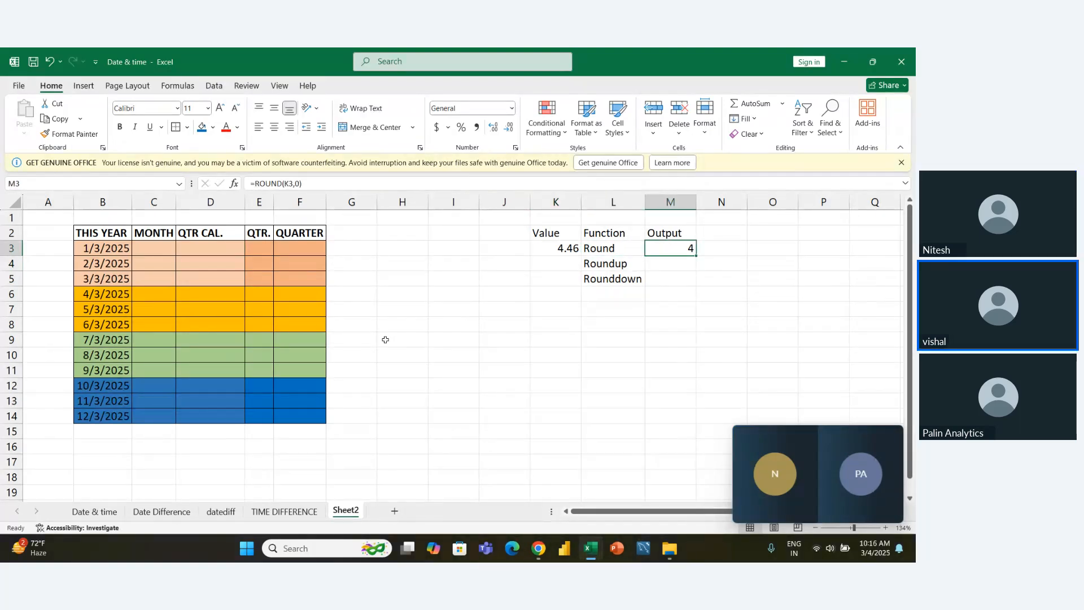
pyautogui.press('Down')
pyautogui.press('Left')
pyautogui.press('Left')
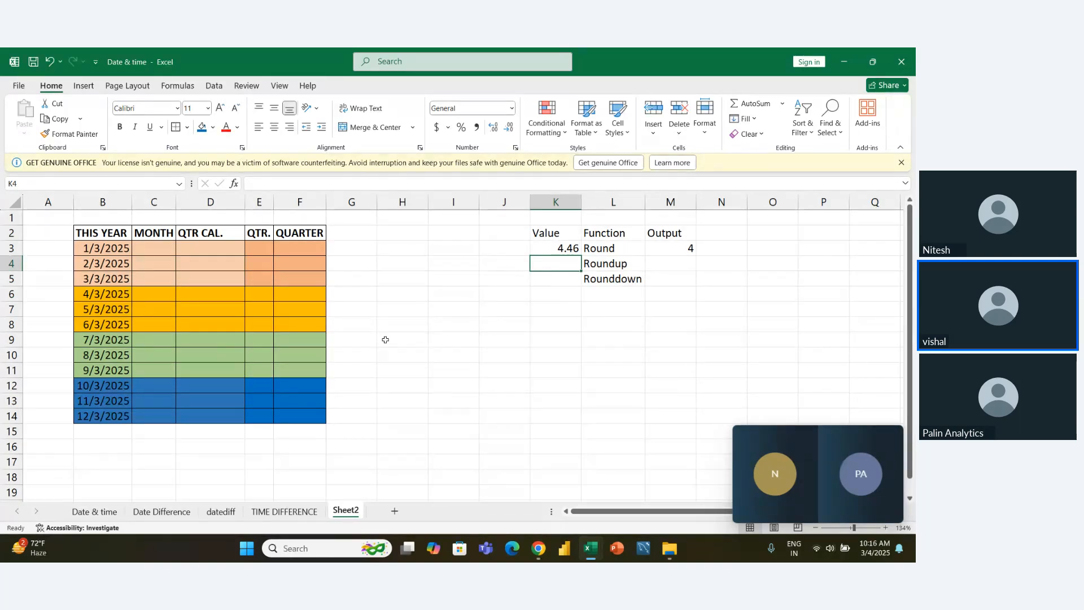
pyautogui.write('4')
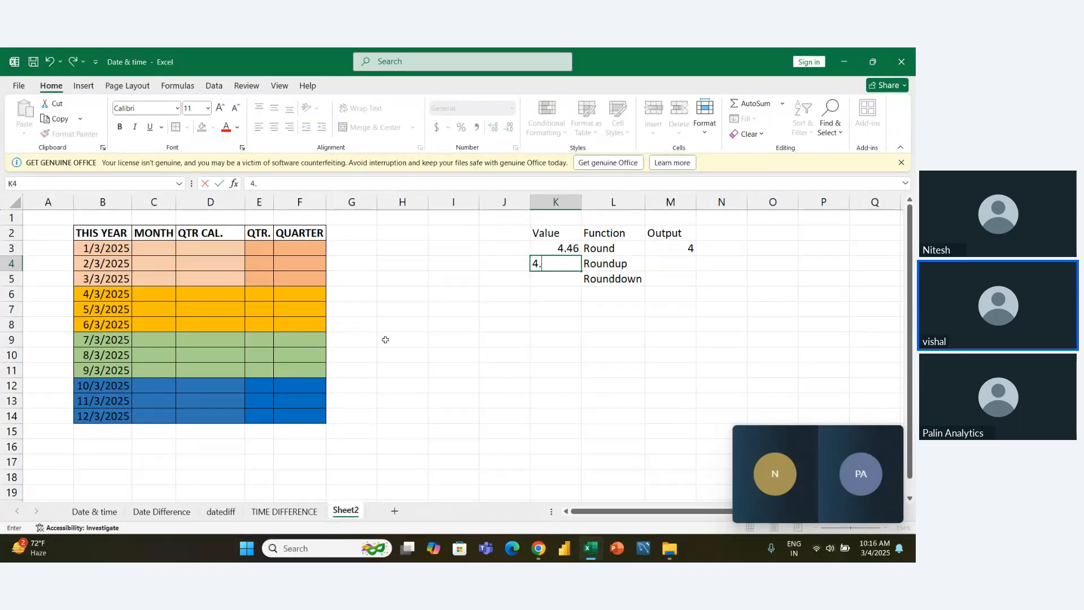
pyautogui.write('.01')
pyautogui.press('Tab')
pyautogui.press('Tab')
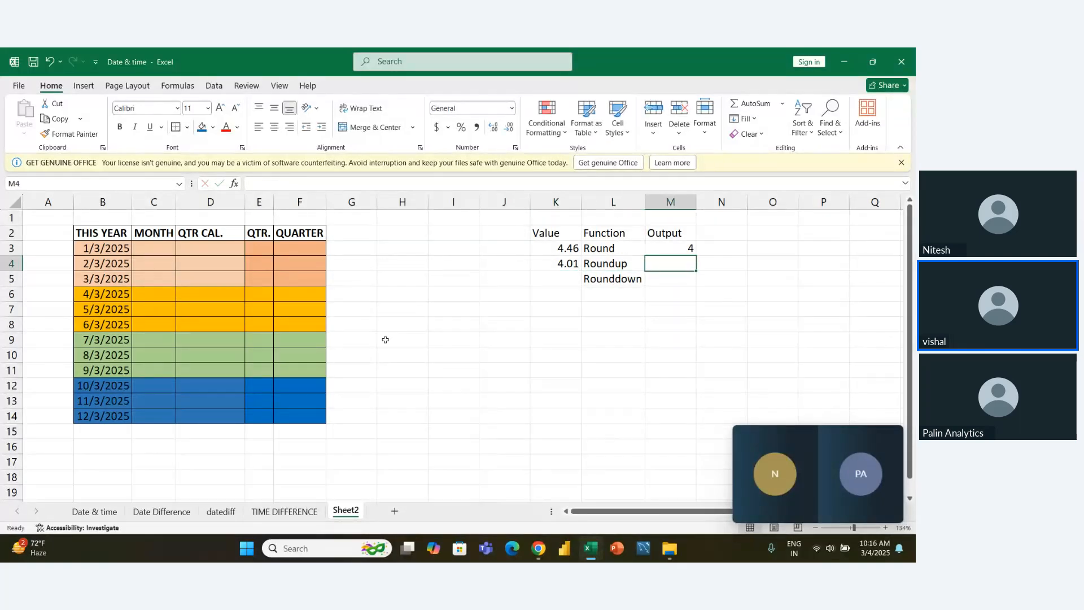
# - Enter a ROUNDUP formula in M4 that rounds the value in K4 up to 0 digits
pyautogui.write('=rou')
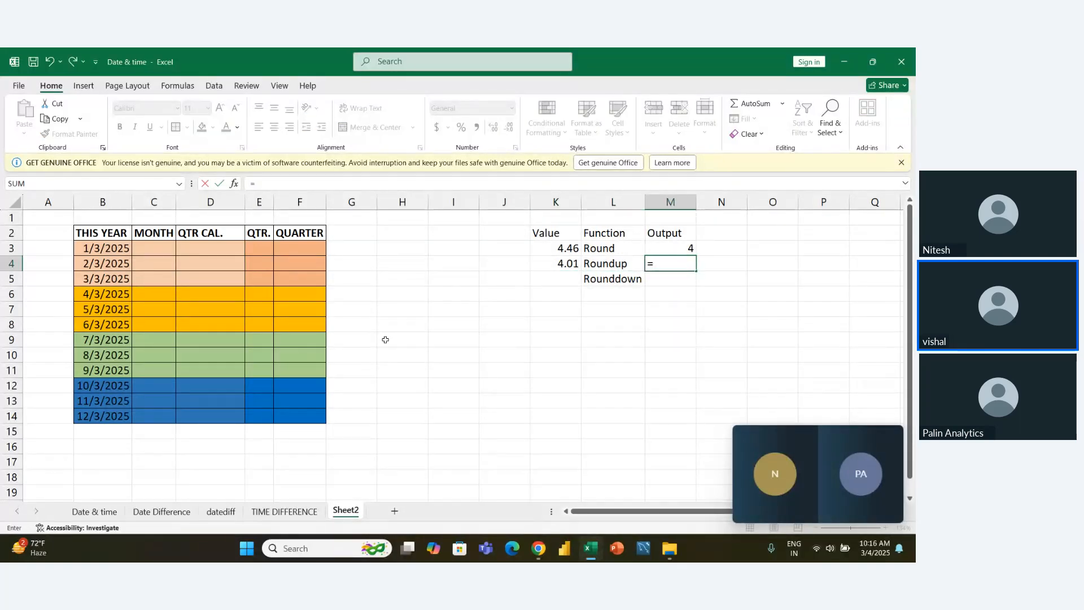
pyautogui.press('Down')
pyautogui.press('Down')
pyautogui.press('Tab')
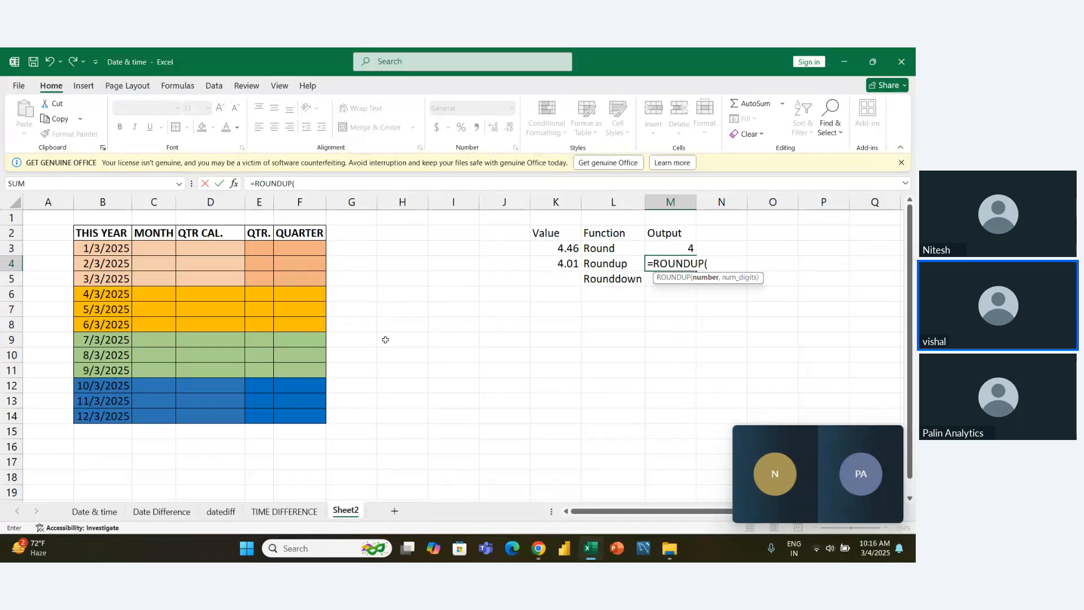
pyautogui.press('Left')
pyautogui.press('Left')
pyautogui.write(',')
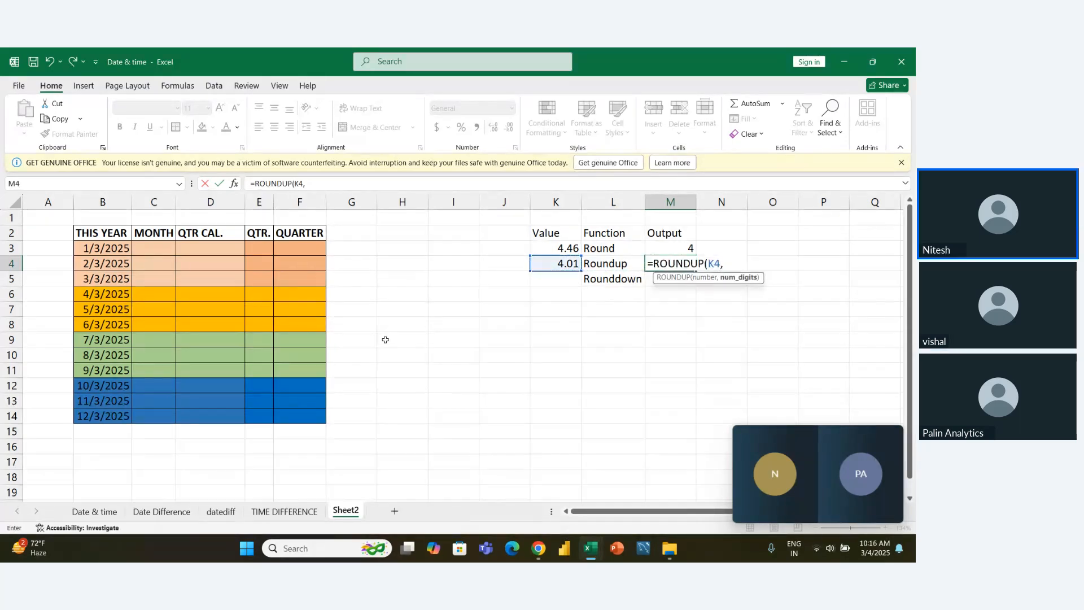
pyautogui.write('0')
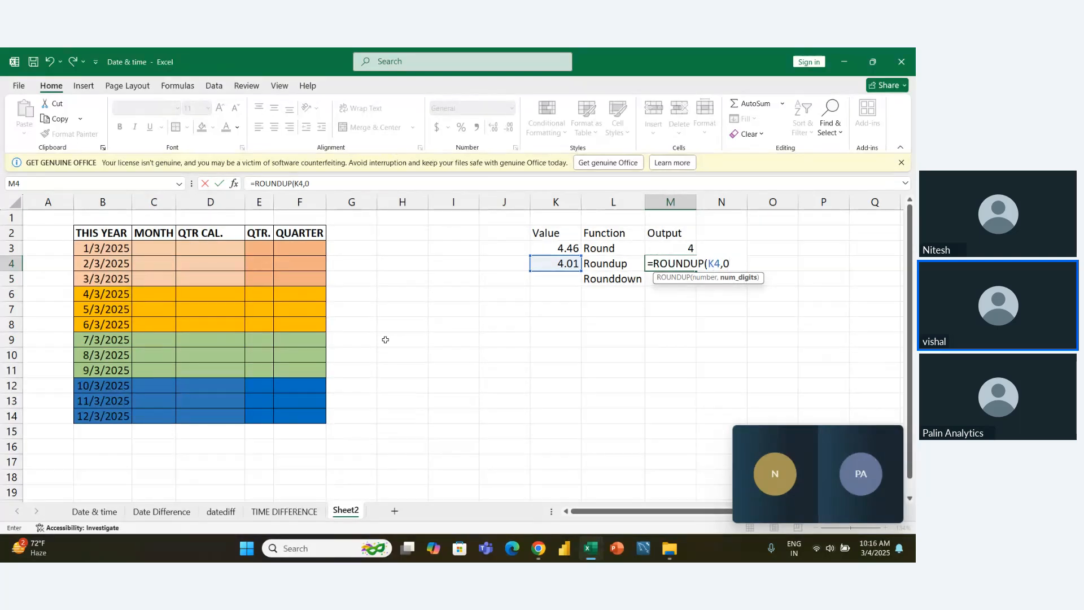
# - Commit the ROUNDUP formula in M4 and enter the sample value 4.99 in K5, beside the Rounddown label
pyautogui.press('Return')
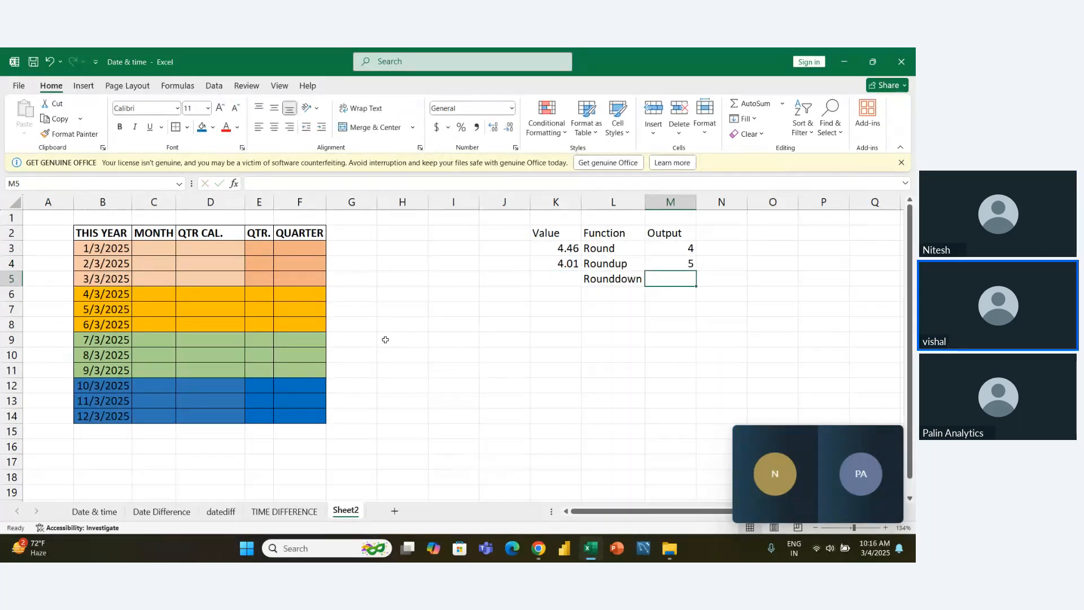
pyautogui.press('Left')
pyautogui.press('Up')
pyautogui.press('Left')
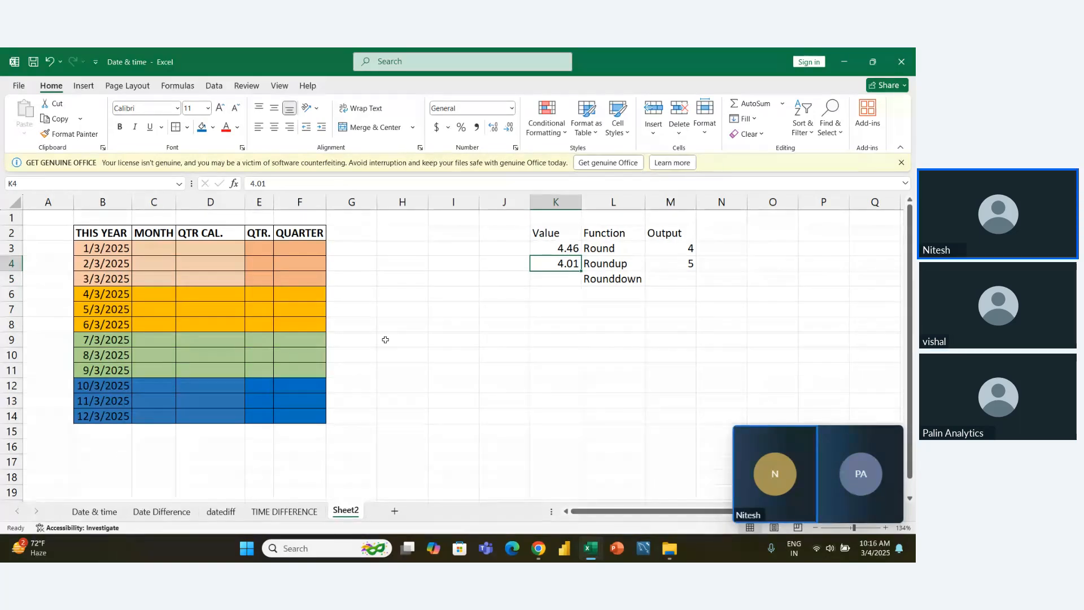
pyautogui.press('Return')
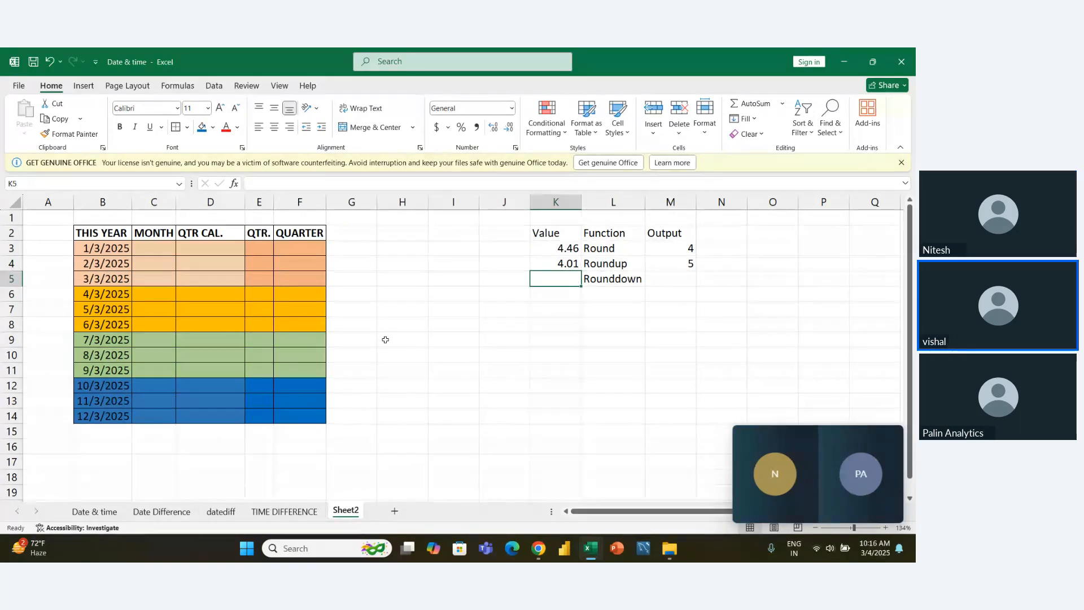
pyautogui.write('4.99')
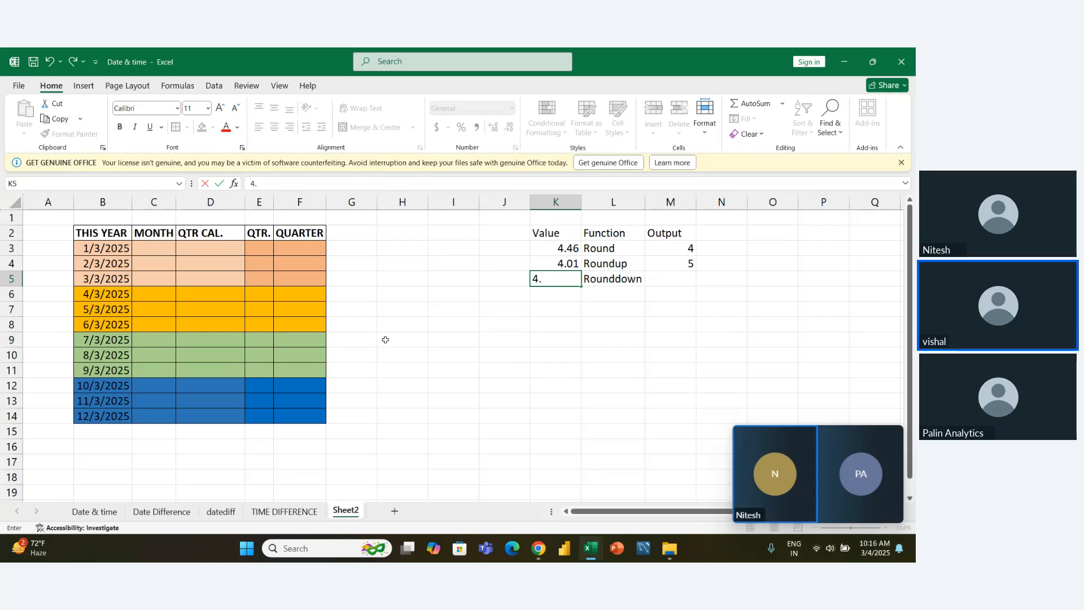
pyautogui.press('Tab')
pyautogui.press('Tab')
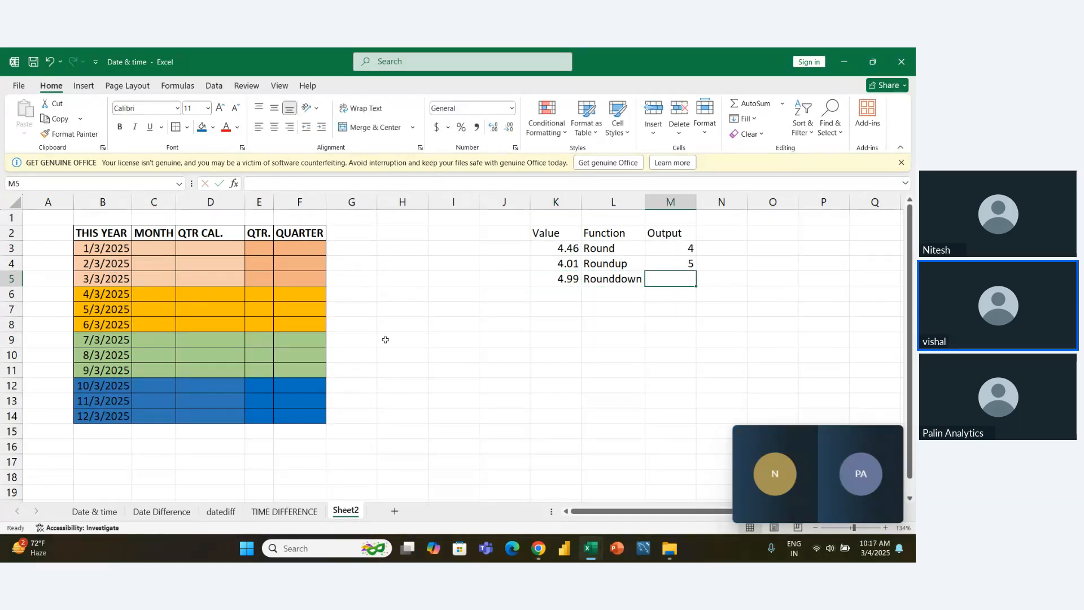
# - Enter a ROUNDDOWN formula in M5 that rounds the value in K5 down to 0 digits
pyautogui.write('=roun')
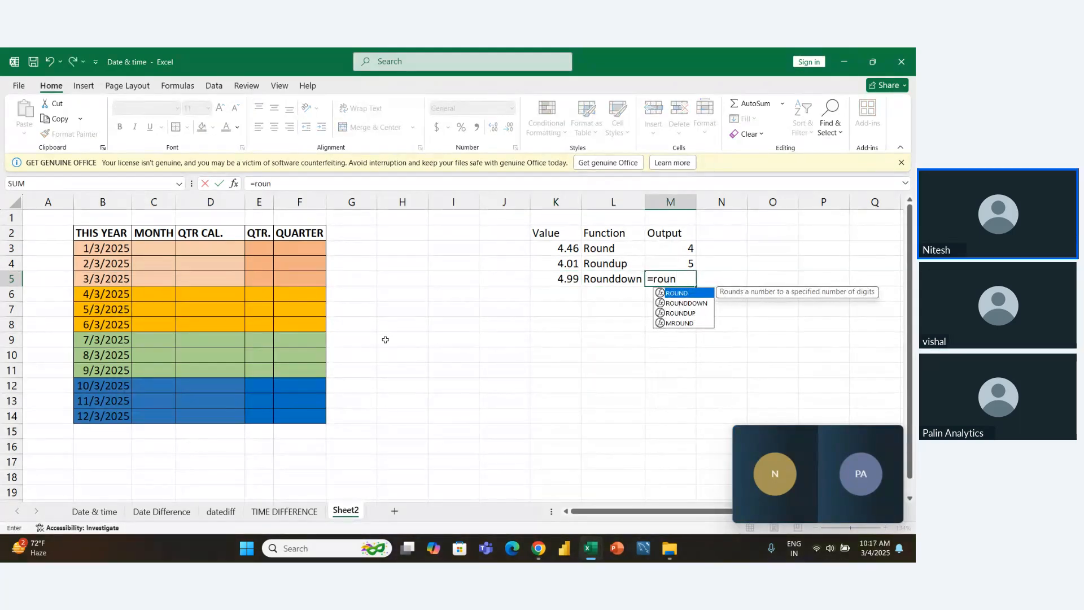
pyautogui.press('Down')
pyautogui.press('Tab')
pyautogui.press('Left')
pyautogui.press('Left')
pyautogui.write(',0')
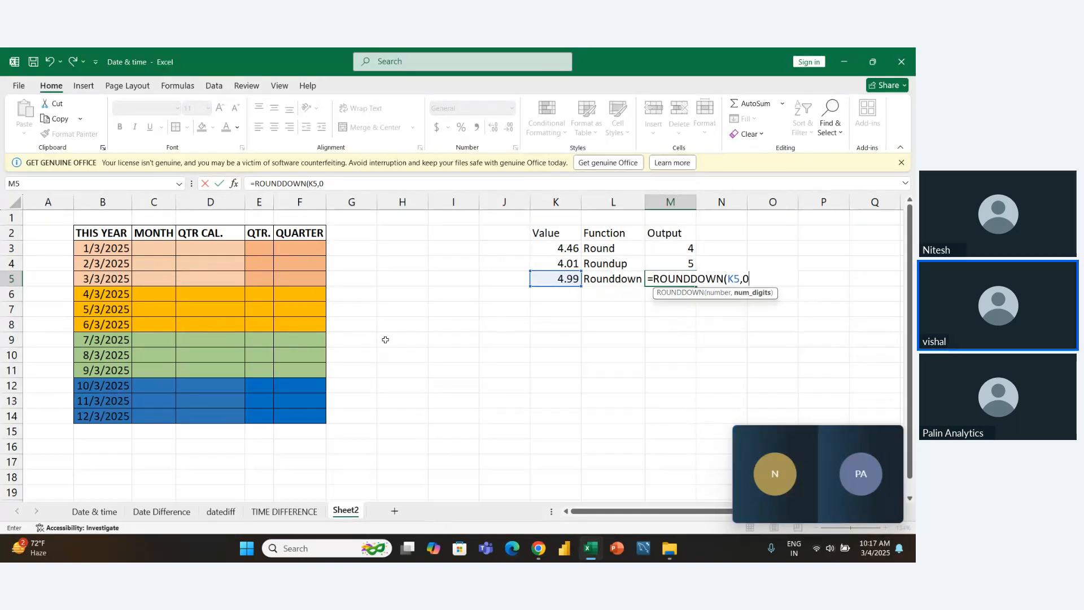
pyautogui.press('Return')
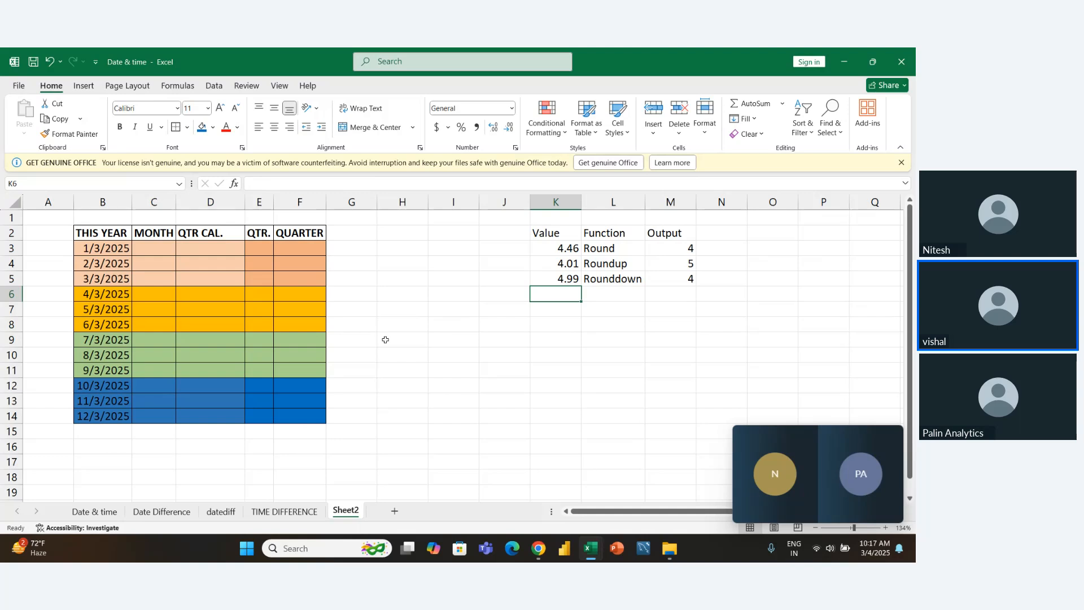
# - Make the Roundup example row, K4 to M4, bold
pyautogui.press('Up')
pyautogui.press('Up')
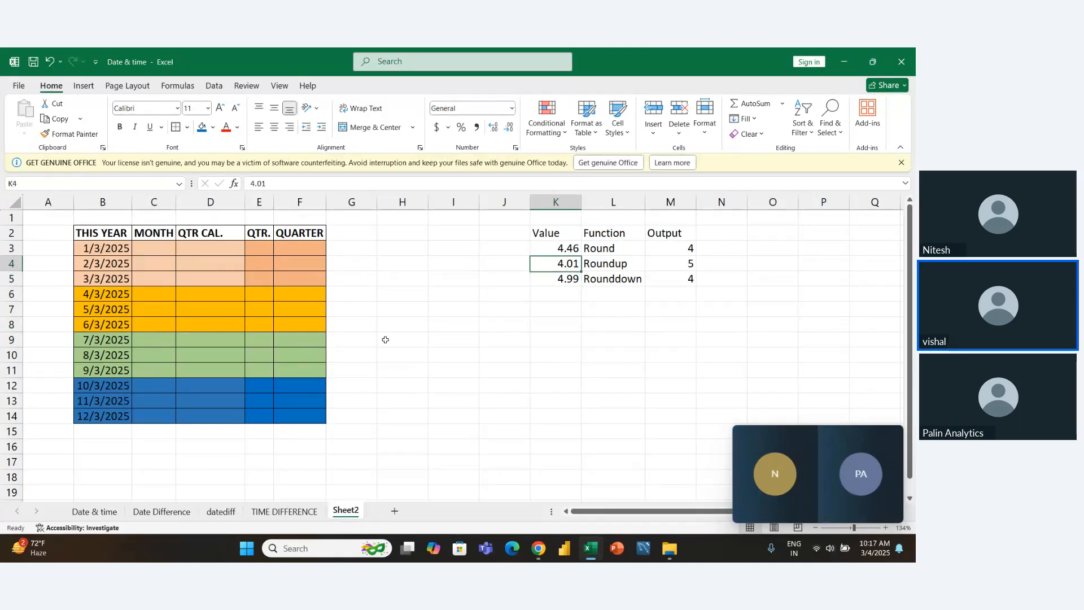
pyautogui.hotkey('shift', 'Right')
pyautogui.hotkey('shift', 'Right')
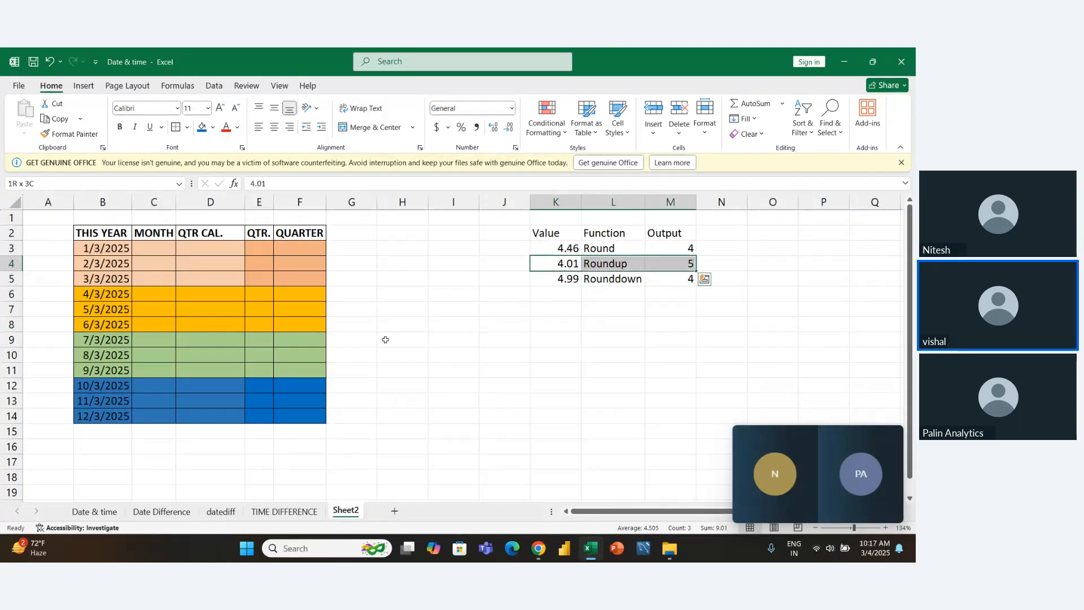
pyautogui.hotkey('ctrl', 'b')
# - Examine the quarter table's dates in B3:B14 and its MONTH, QTR CAL., QTR. and QUARTER columns
pyautogui.press('Left')
pyautogui.press('Left')
pyautogui.press('Left')
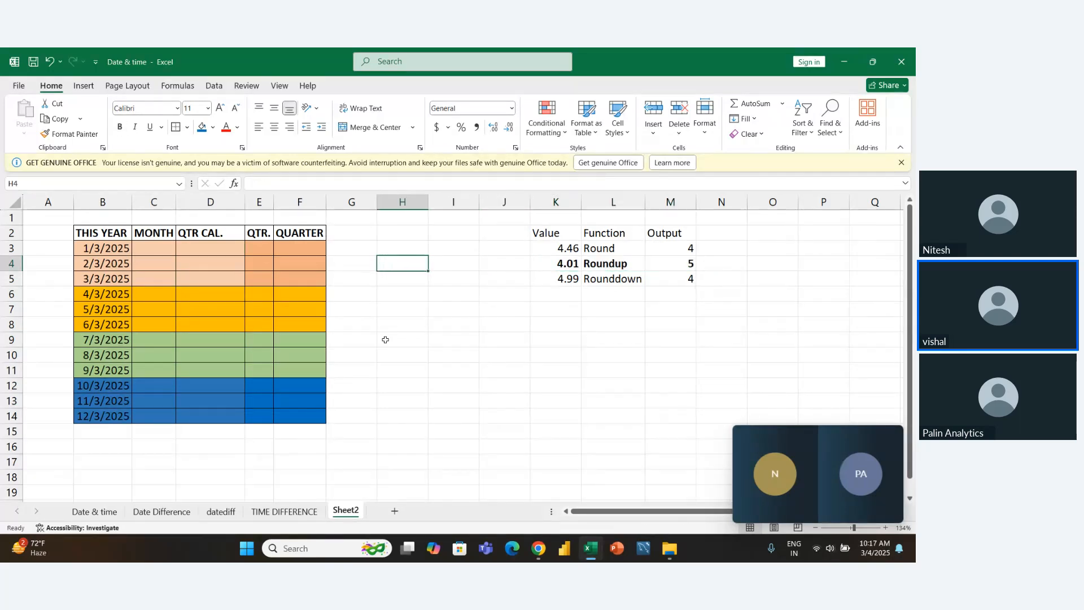
pyautogui.press('Left')
pyautogui.press('Left')
pyautogui.press('Up')
pyautogui.press('Up')
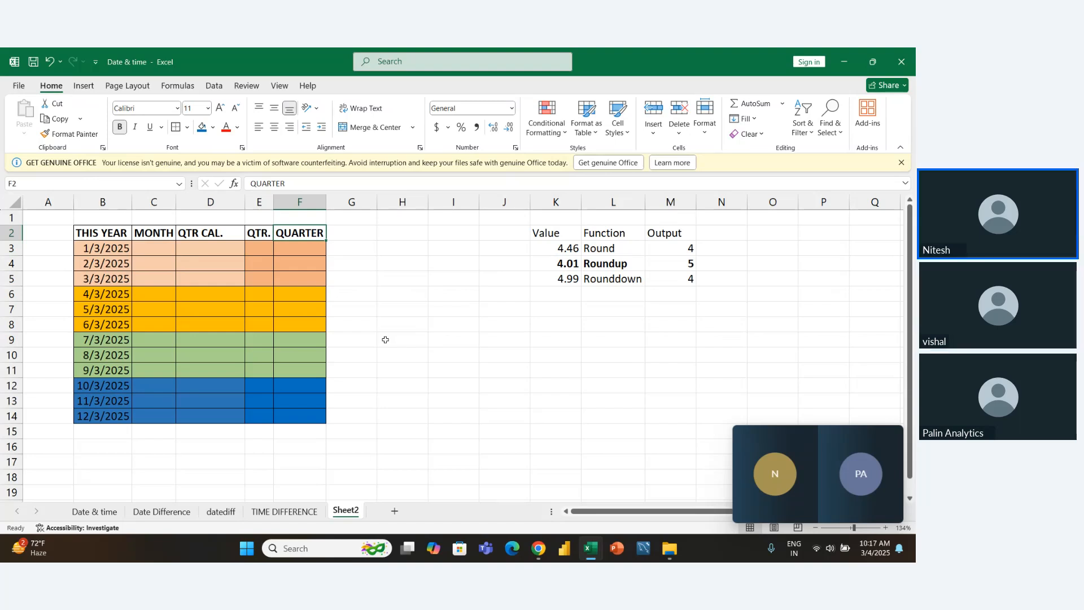
pyautogui.press('Down')
pyautogui.press('Left')
pyautogui.press('Left')
pyautogui.press('Left')
pyautogui.press('Left')
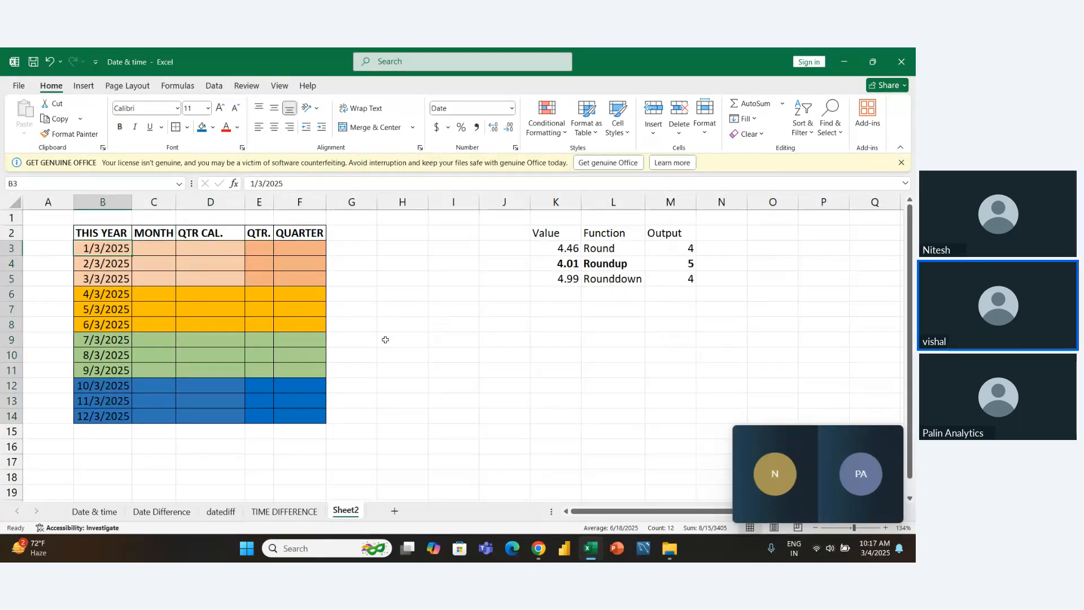
pyautogui.hotkey('ctrl', 'shift', 'Down')
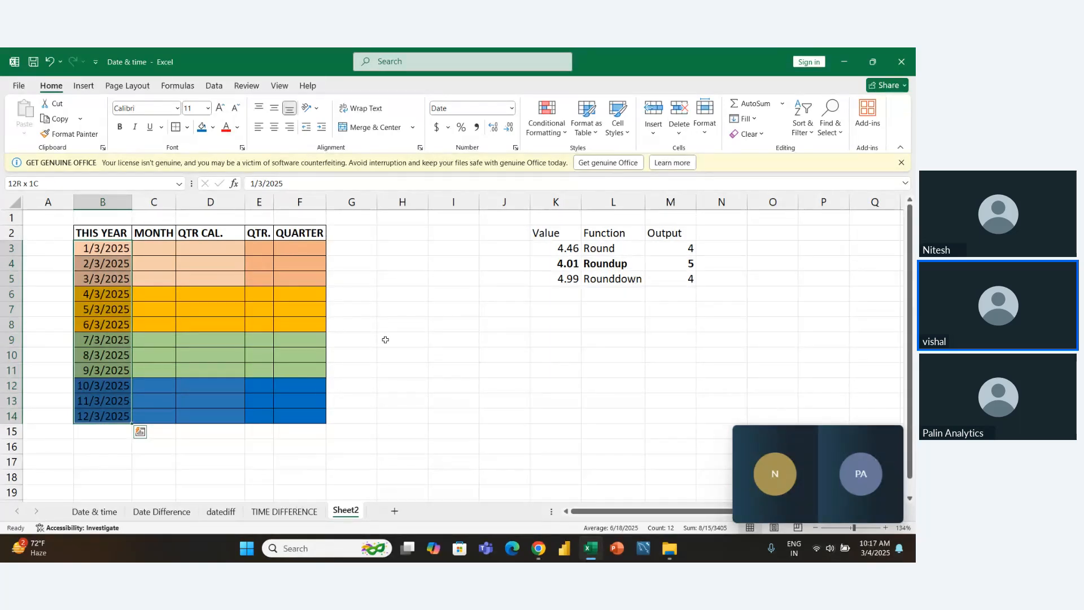
pyautogui.press('Right')
pyautogui.press('Right')
pyautogui.press('Right')
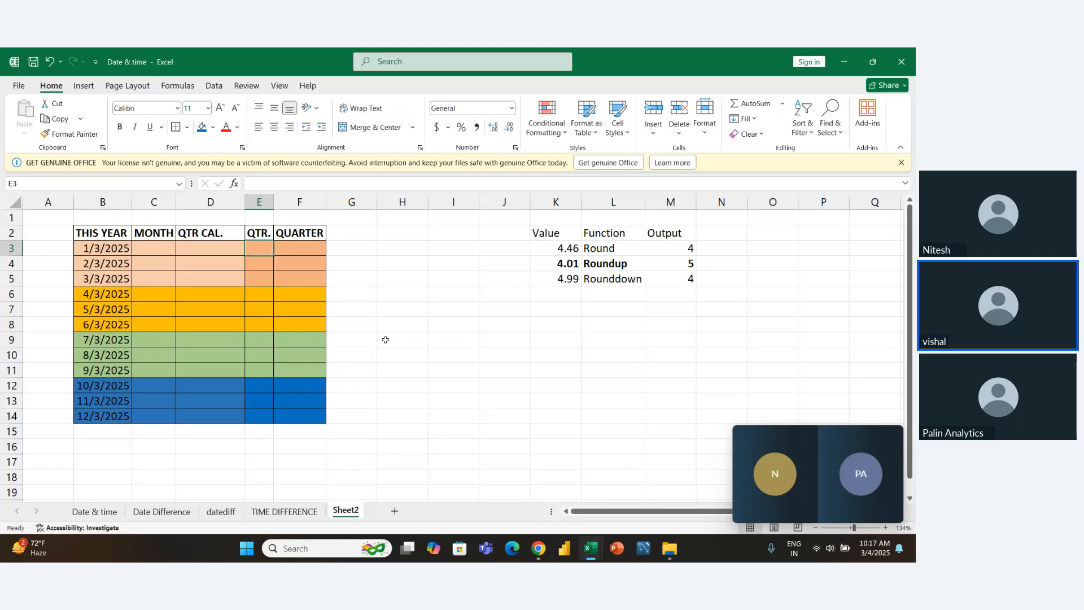
pyautogui.hotkey('ctrl', 'shift', 'Down')
pyautogui.hotkey('ctrl', 'Up')
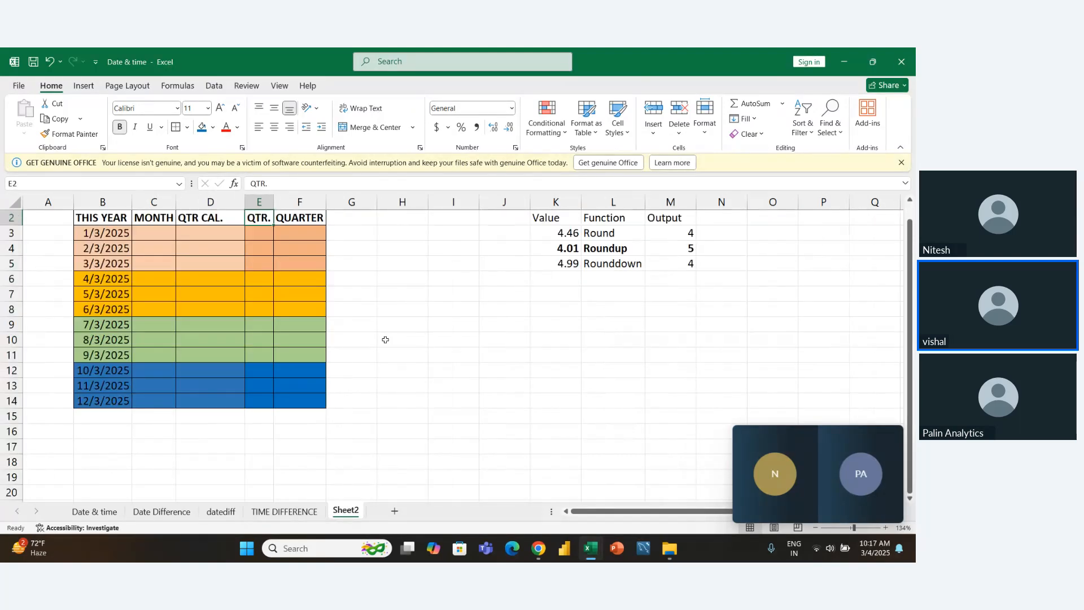
pyautogui.press('Right')
pyautogui.press('Down')
pyautogui.press('Down')
pyautogui.press('Down')
pyautogui.press('Down')
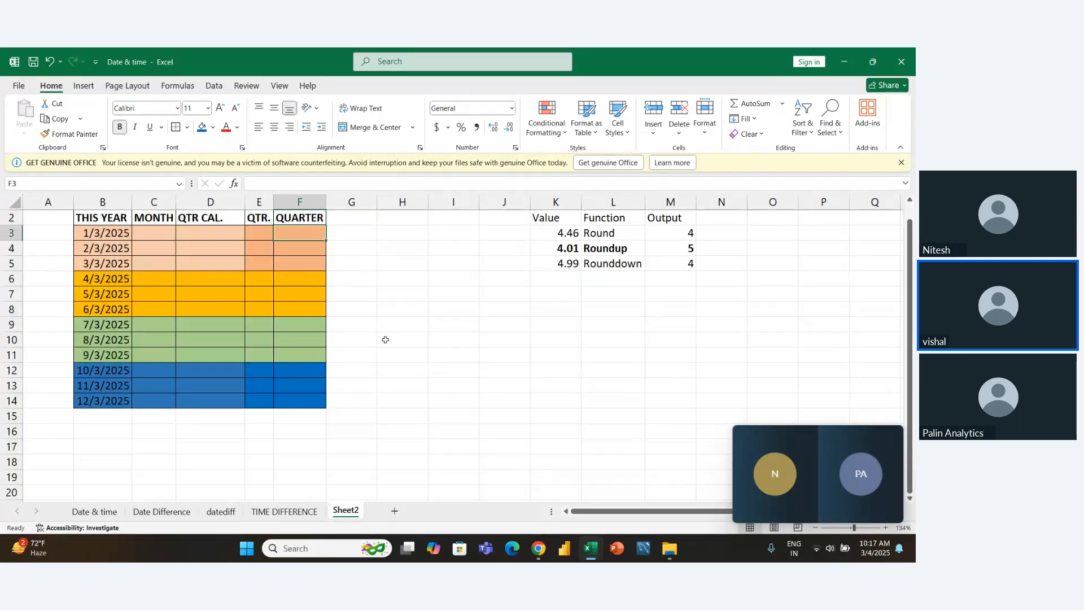
pyautogui.press('Down')
pyautogui.press('Down')
pyautogui.press('Down')
pyautogui.press('Down')
pyautogui.press('Down')
pyautogui.press('Down')
pyautogui.press('Down')
pyautogui.press('Down')
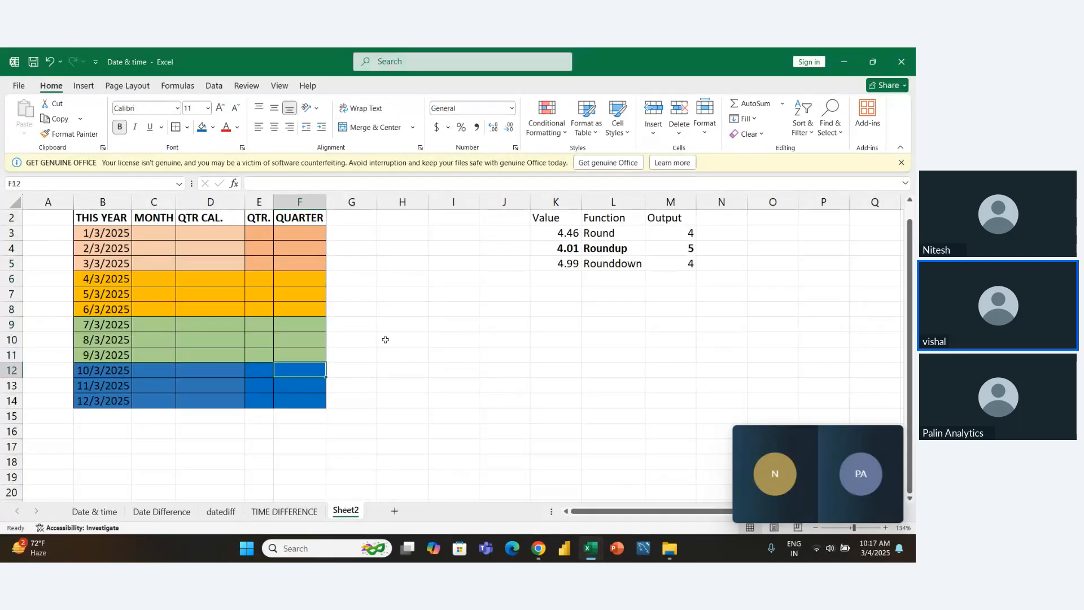
pyautogui.press('Left')
pyautogui.press('Up')
pyautogui.press('Up')
pyautogui.press('Up')
pyautogui.press('Up')
pyautogui.press('Left')
pyautogui.press('Up')
pyautogui.press('Up')
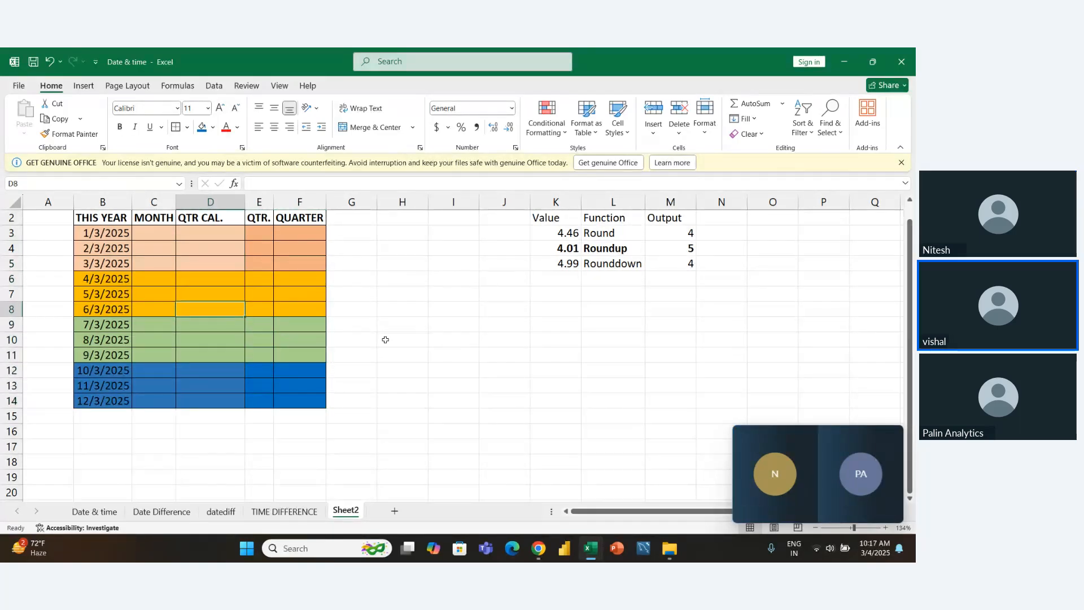
pyautogui.press('Up')
pyautogui.press('Up')
pyautogui.press('Up')
pyautogui.press('Left')
pyautogui.press('Up')
pyautogui.press('Up')
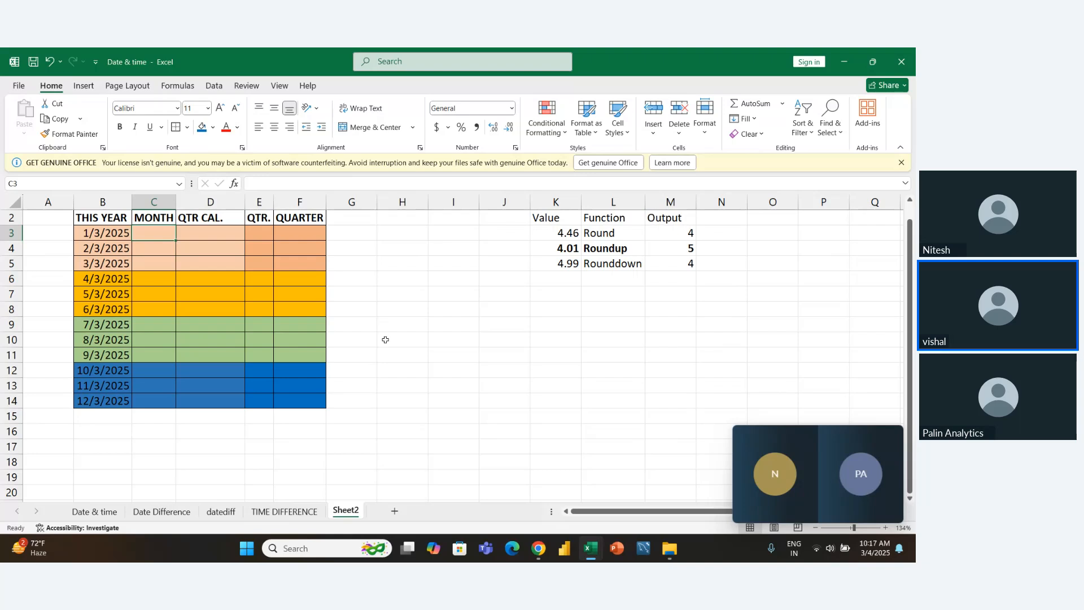
# - Insert a blank column before the QUARTER column and clear all of its formatting
pyautogui.rightClick(301, 207)
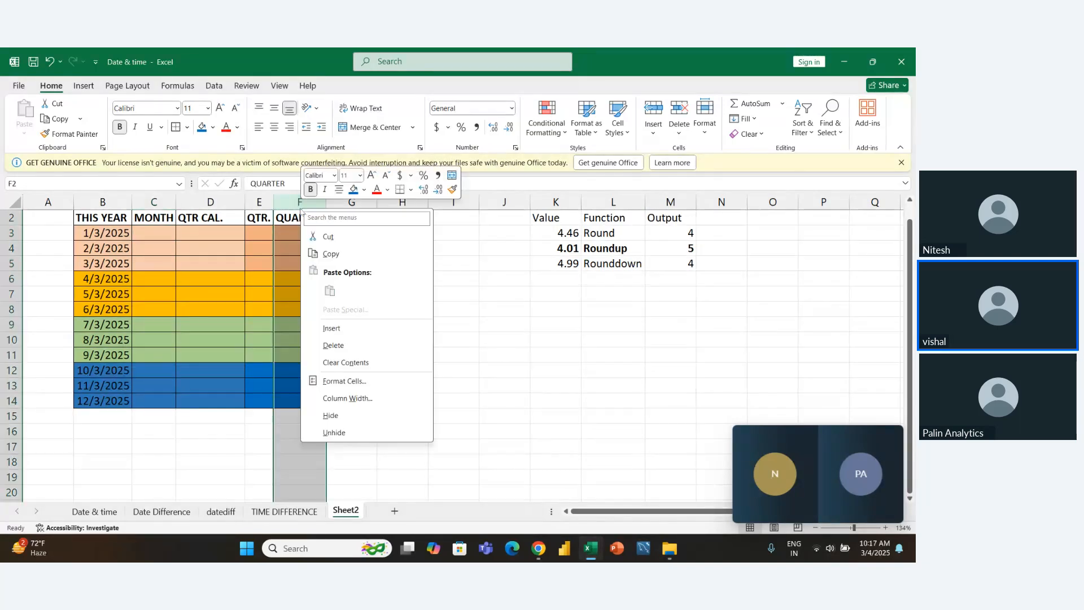
pyautogui.click(332, 328)
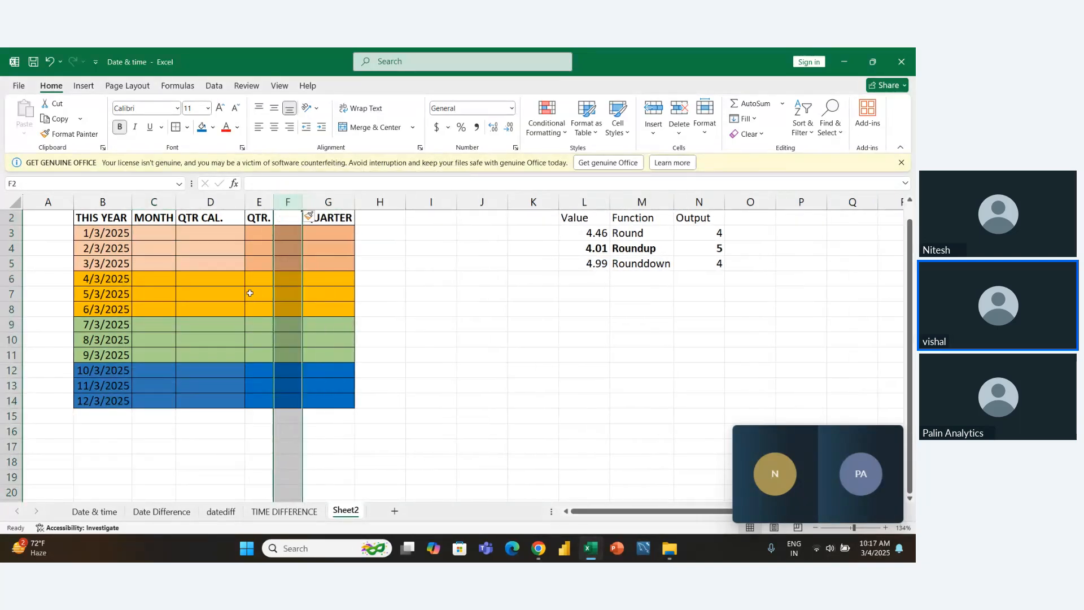
pyautogui.click(752, 135)
pyautogui.click(756, 150)
pyautogui.click(398, 371)
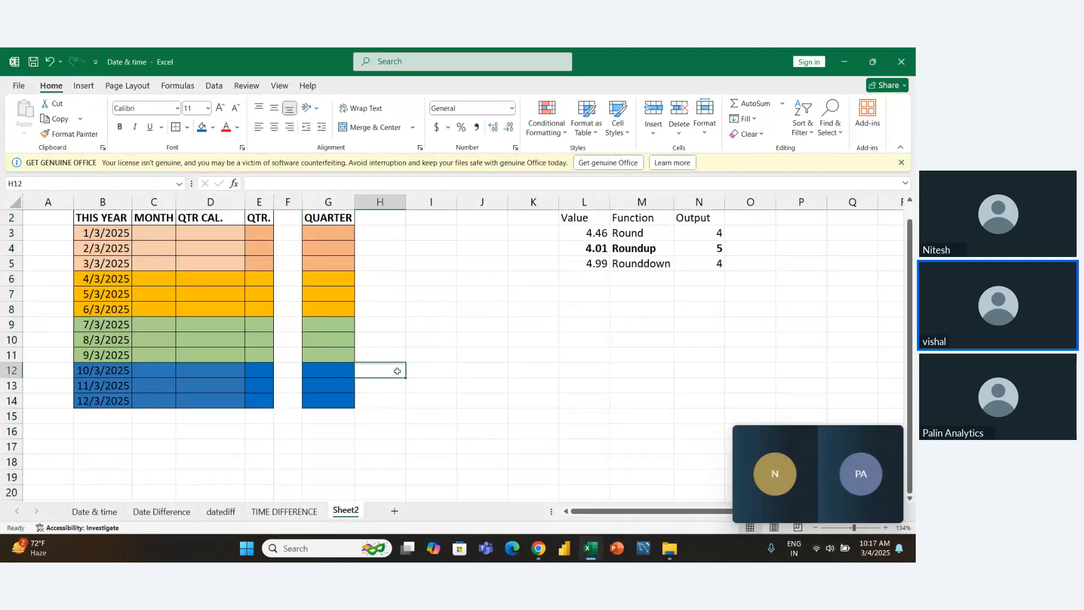
# - Review the MONTH, QTR CAL. and QTR. columns that are now separated from the QUARTER column
pyautogui.click(177, 296)
pyautogui.press('Left')
pyautogui.press('Up')
pyautogui.press('Up')
pyautogui.press('Right')
pyautogui.press('Right')
pyautogui.press('Right')
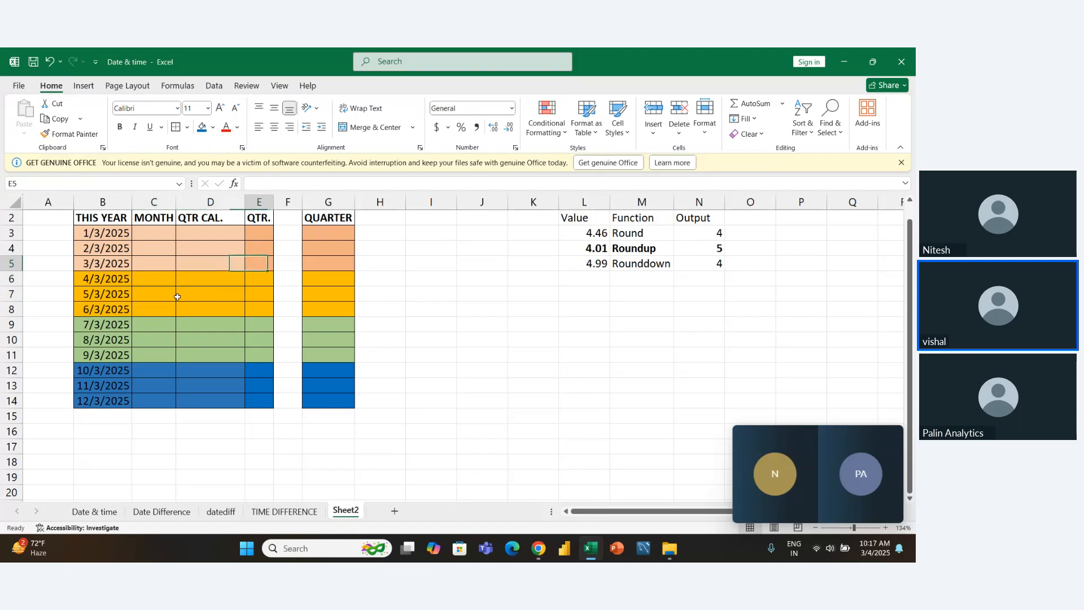
pyautogui.press('Right')
pyautogui.press('Left')
pyautogui.press('Left')
pyautogui.press('Left')
pyautogui.press('Left')
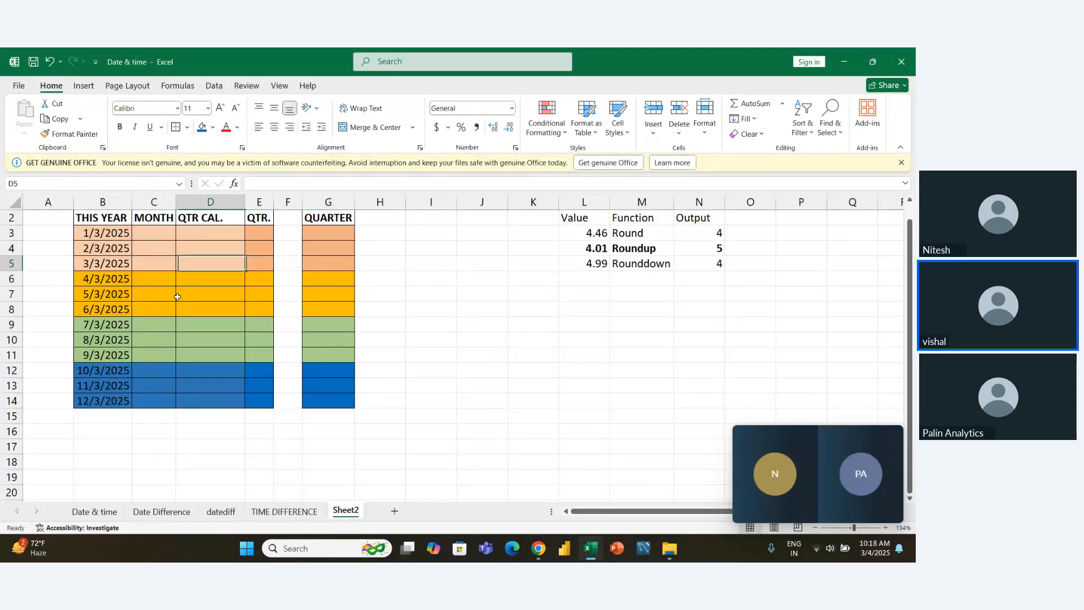
pyautogui.press('Right')
pyautogui.press('Right')
pyautogui.press('Up')
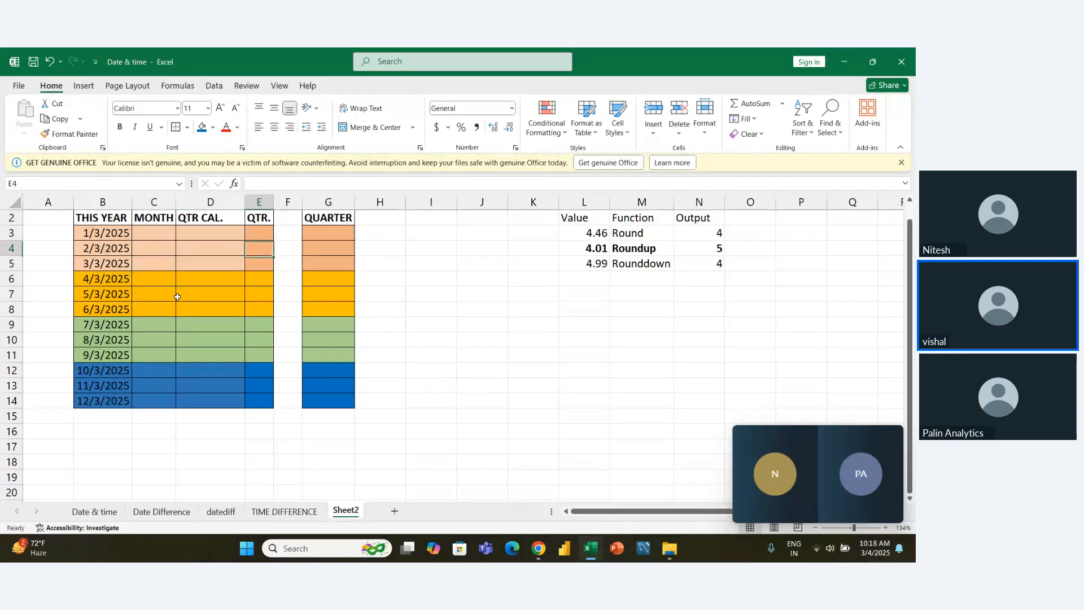
pyautogui.press('Up')
pyautogui.press('Up')
pyautogui.press('Up')
# - Enter a MONTH formula in C3 that extracts the month number from the date in B3
pyautogui.press('Down')
pyautogui.press('Down')
pyautogui.press('Left')
pyautogui.press('Left')
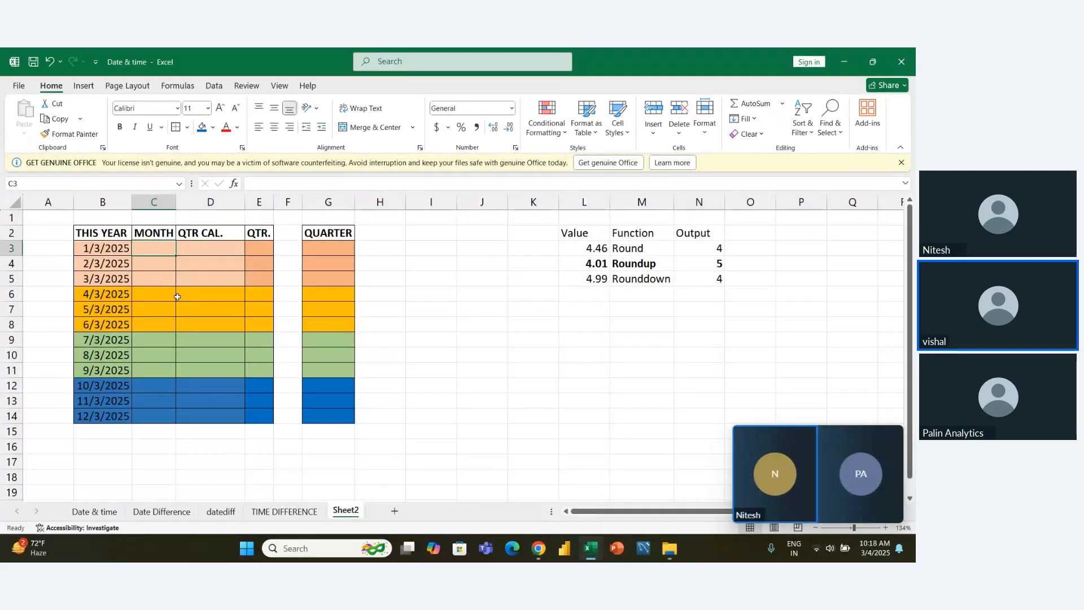
pyautogui.write('=mon')
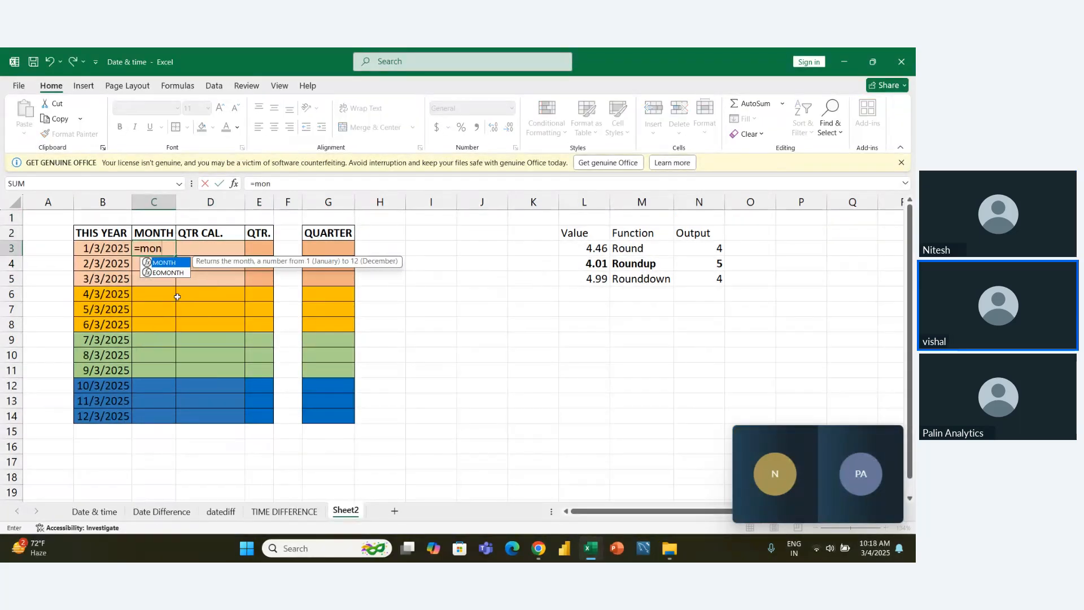
pyautogui.press('Tab')
pyautogui.press('Left')
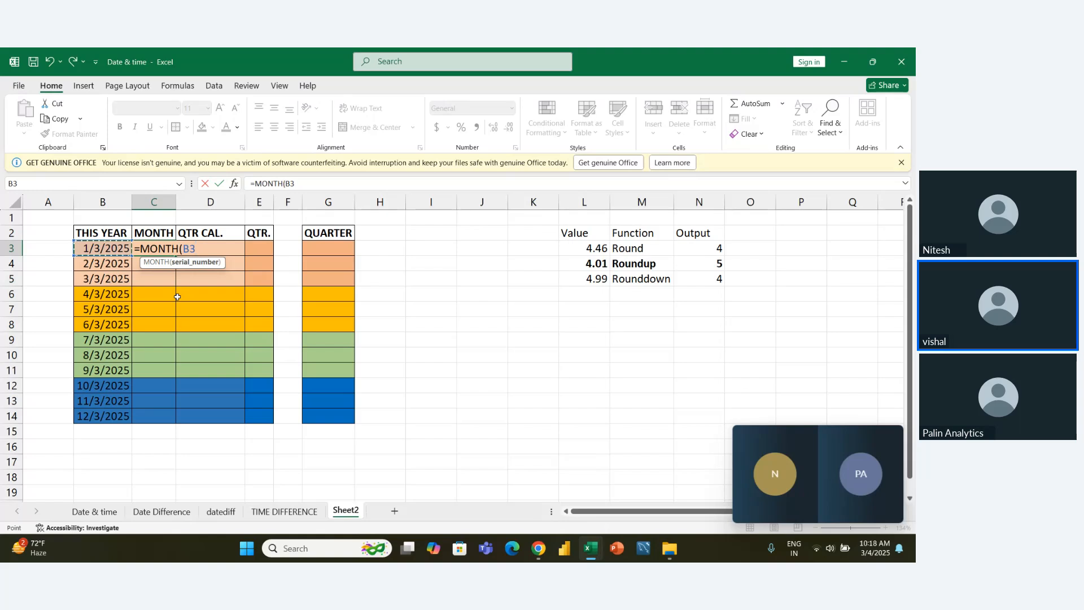
pyautogui.press('Return')
pyautogui.press('Up')
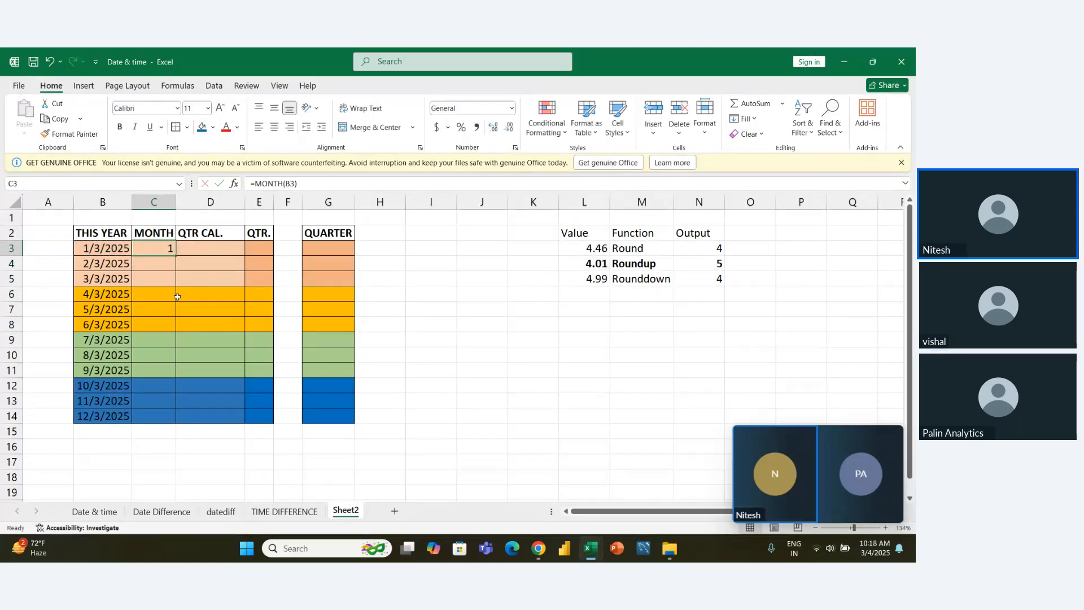
# - Fill the MONTH formula from C3 down to C14, alongside the last date in the table
pyautogui.press('Down')
pyautogui.press('Down')
pyautogui.press('Down')
pyautogui.press('Down')
pyautogui.press('Down')
pyautogui.press('Down')
pyautogui.press('Down')
pyautogui.press('Down')
pyautogui.press('Down')
pyautogui.press('Down')
pyautogui.press('Down')
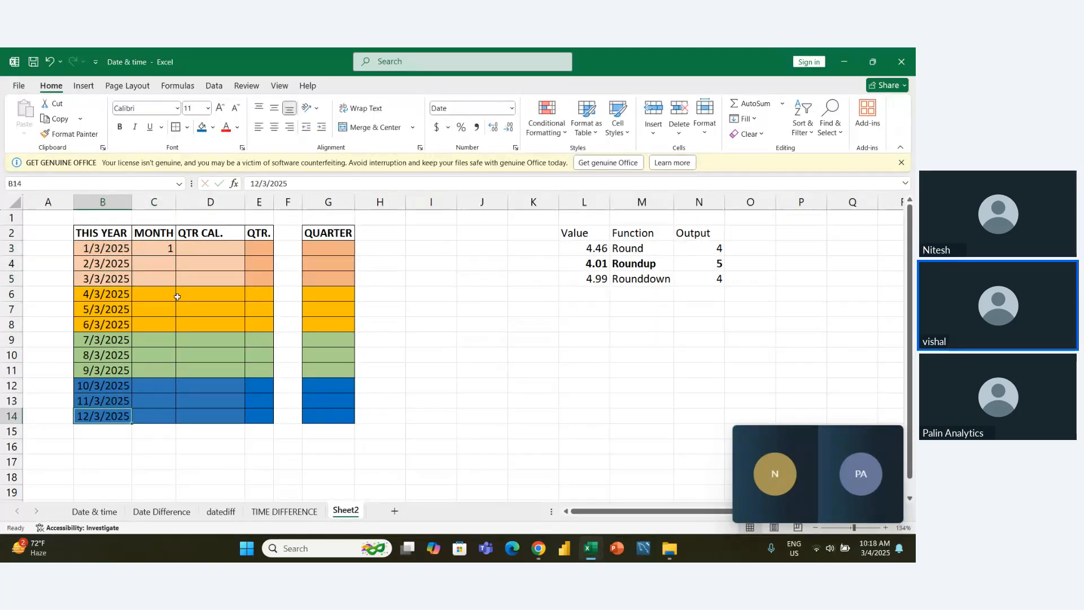
pyautogui.hotkey('ctrl', 'shift', 'Up')
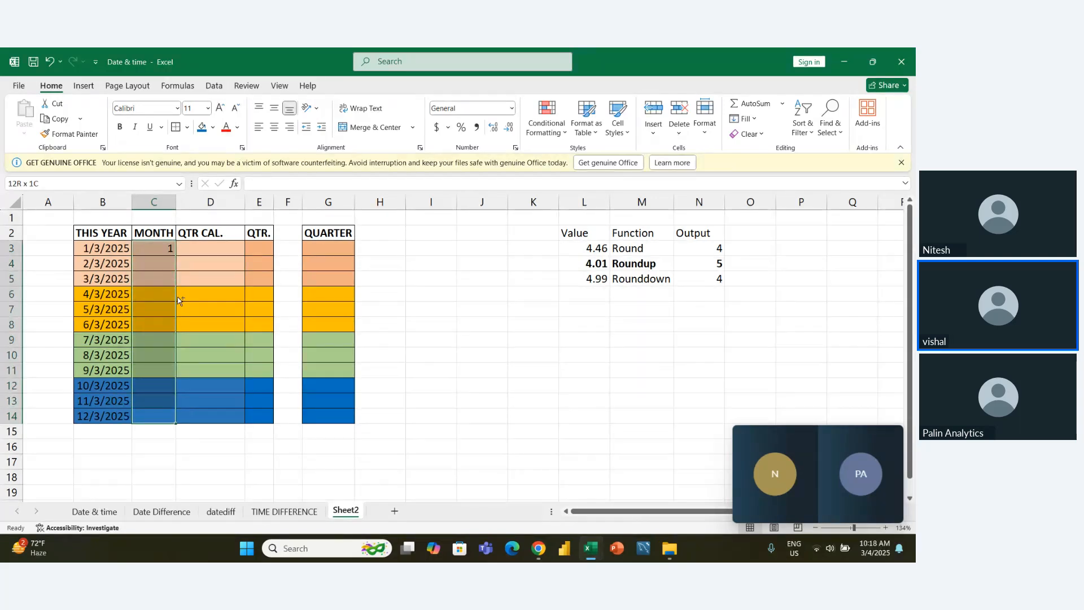
pyautogui.hotkey('ctrl', 'd')
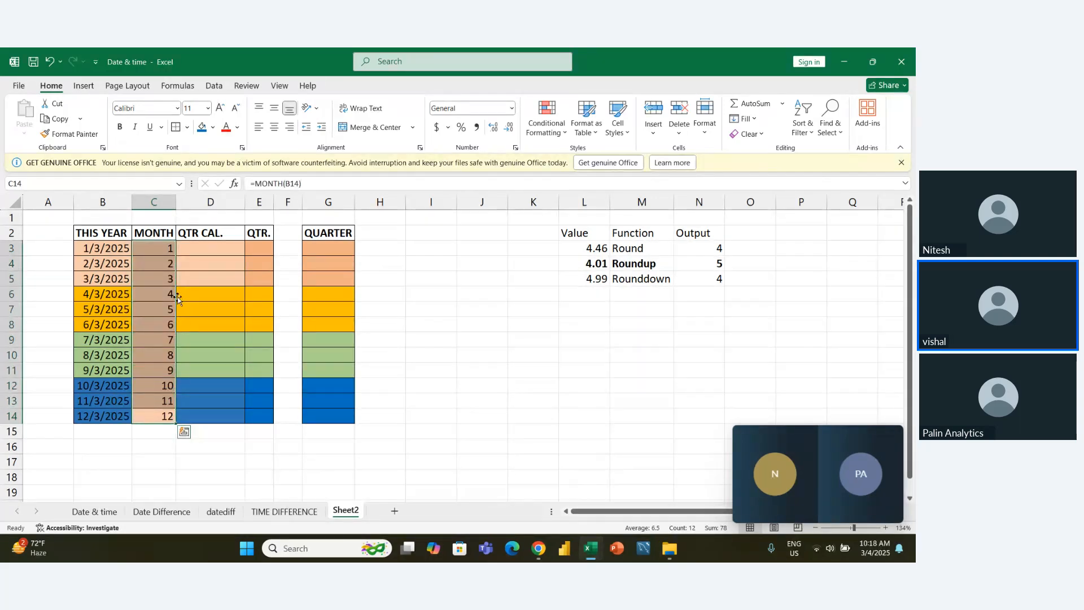
# - Undo the fill of the MONTH formula in column C and reselect the formula cell C3
pyautogui.hotkey('ctrl', 'z')
pyautogui.press('Up')
pyautogui.press('Up')
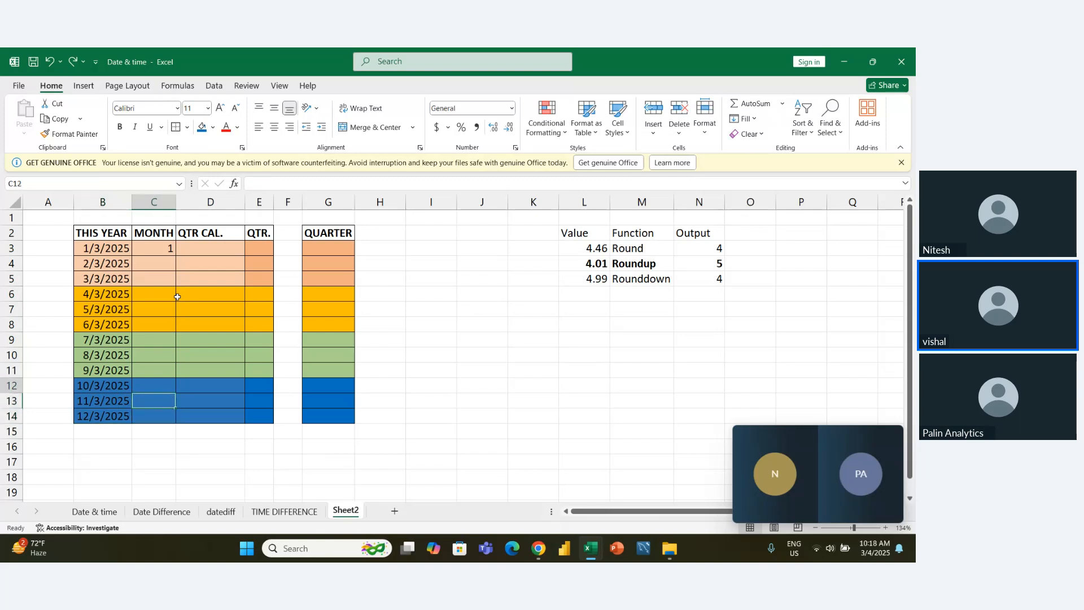
pyautogui.click(169, 247)
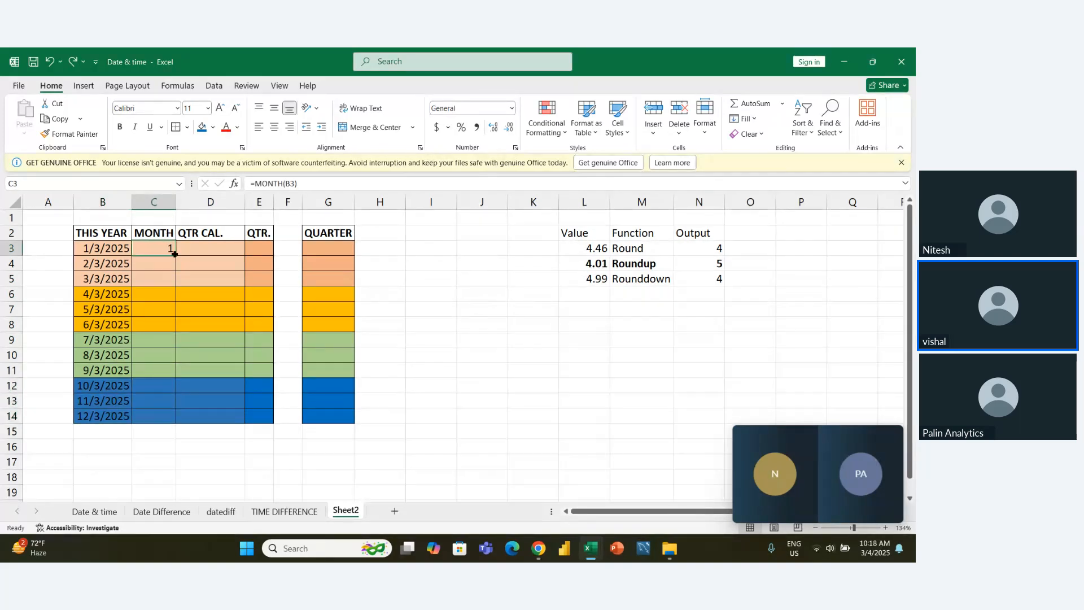
# - Fill the MONTH formula from C3 down to C5, covering only the first-quarter dates
pyautogui.moveTo(174, 254); pyautogui.dragTo(175, 282)
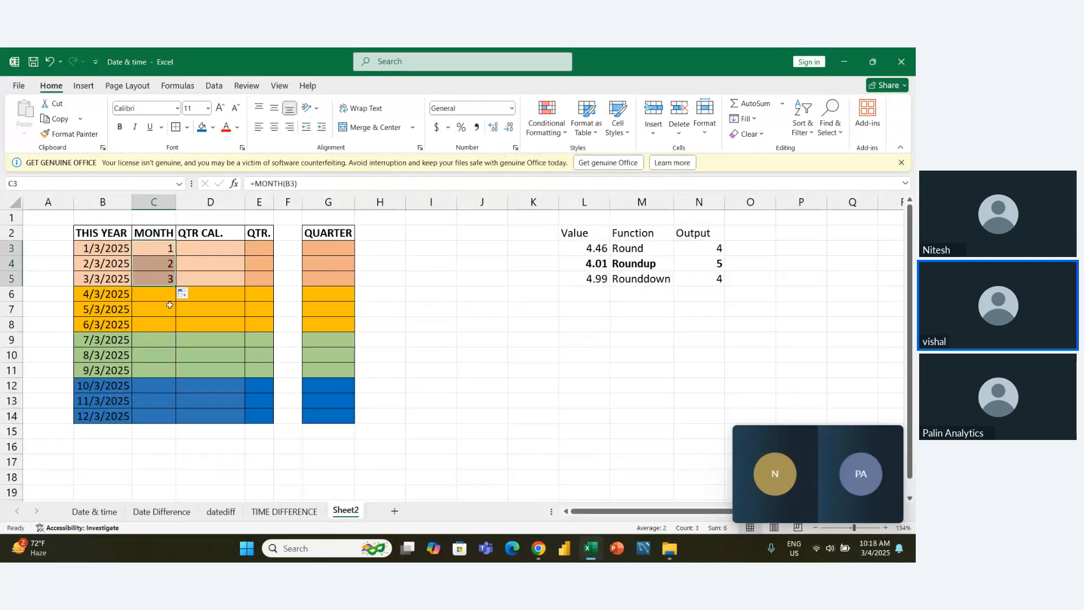
# - Enter =MONTH(B6) in C6 and fill it down to C8 for the second-quarter dates
pyautogui.click(162, 296)
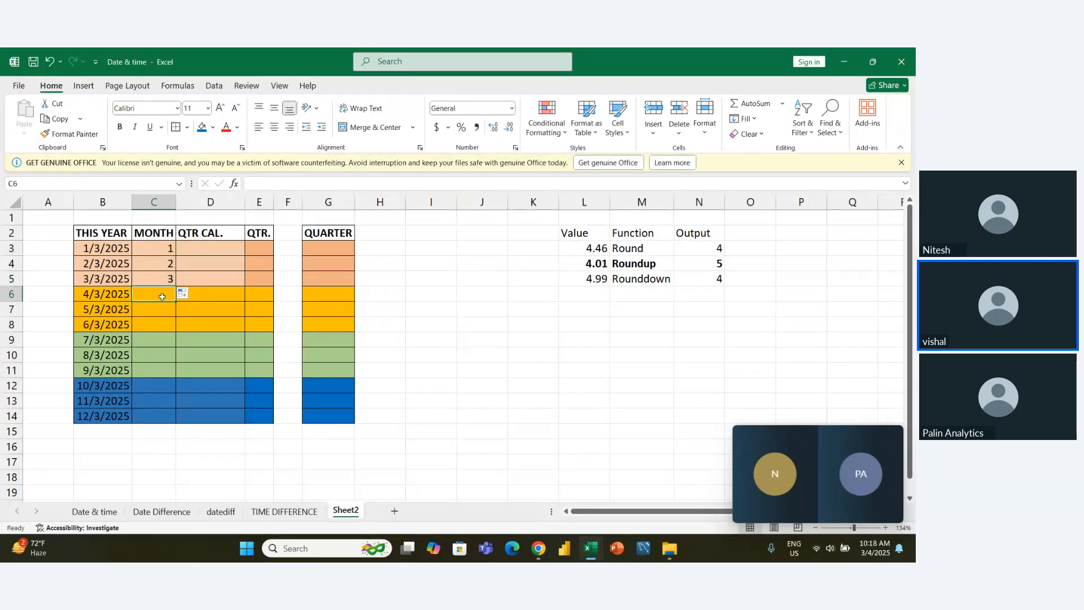
pyautogui.write('=mo')
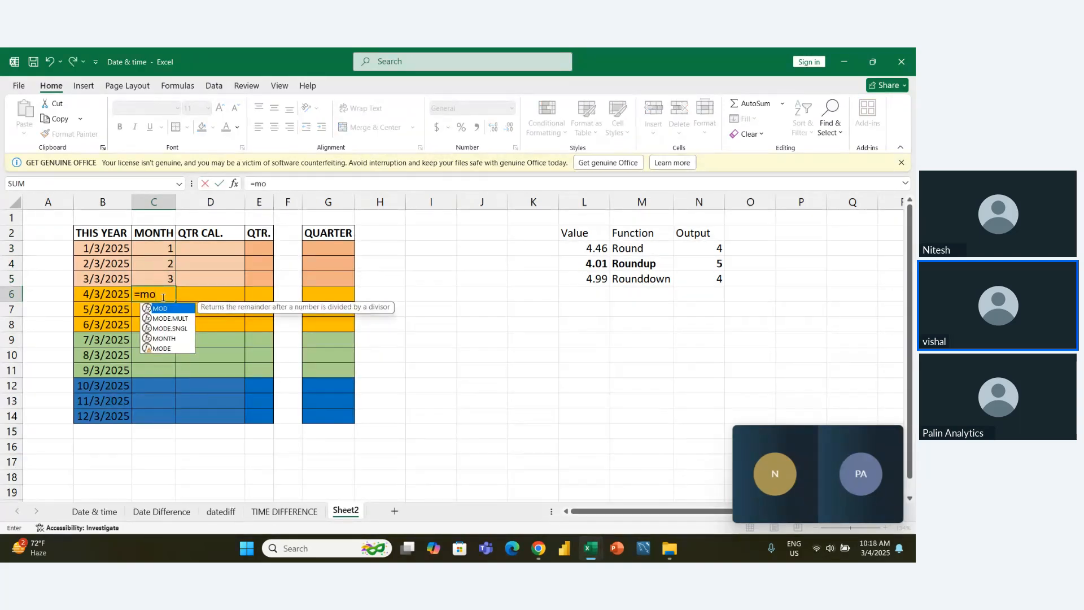
pyautogui.press('Down')
pyautogui.press('Down')
pyautogui.press('Down')
pyautogui.press('Tab')
pyautogui.press('Left')
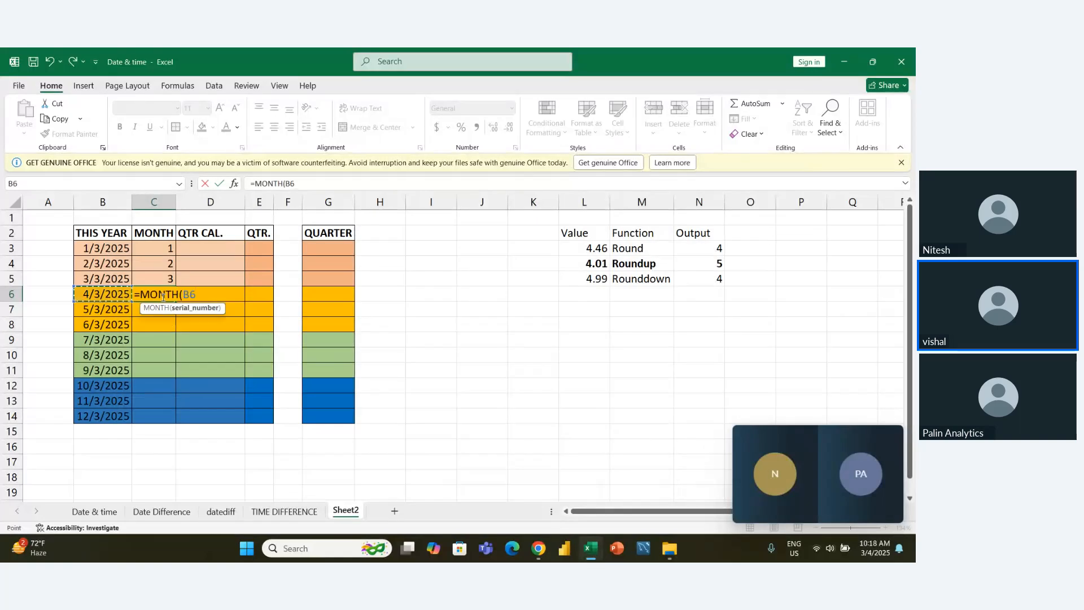
pyautogui.press('Return')
pyautogui.moveTo(163, 298); pyautogui.dragTo(163, 325)
pyautogui.hotkey('ctrl', 'd')
# - Enter =MONTH(B9) in C9 and fill it down to C11 for the third-quarter dates
pyautogui.press('Down')
pyautogui.press('Down')
pyautogui.press('Down')
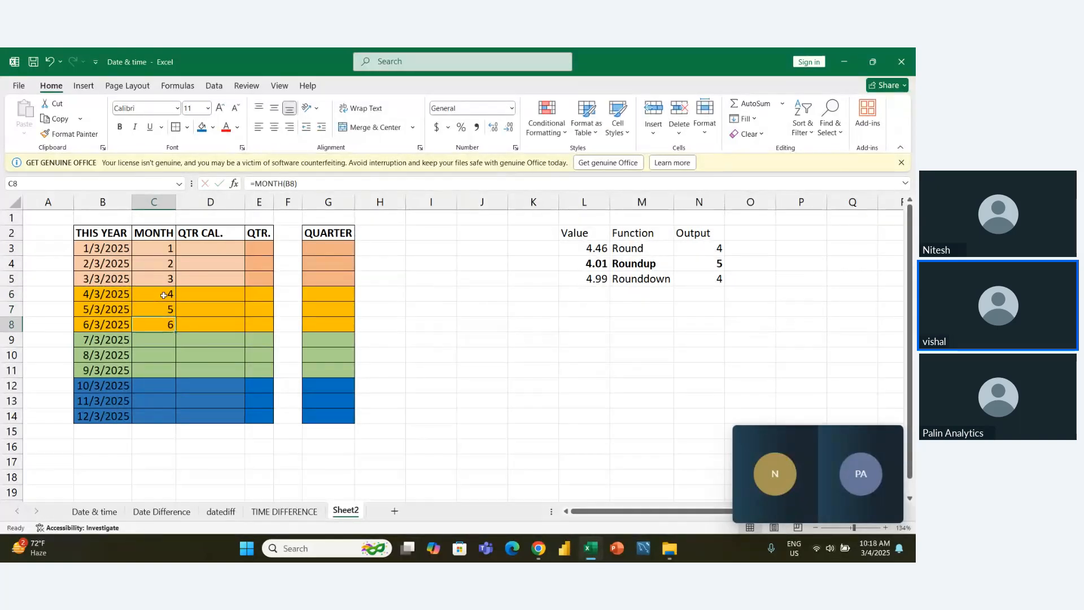
pyautogui.write('=MONTH(')
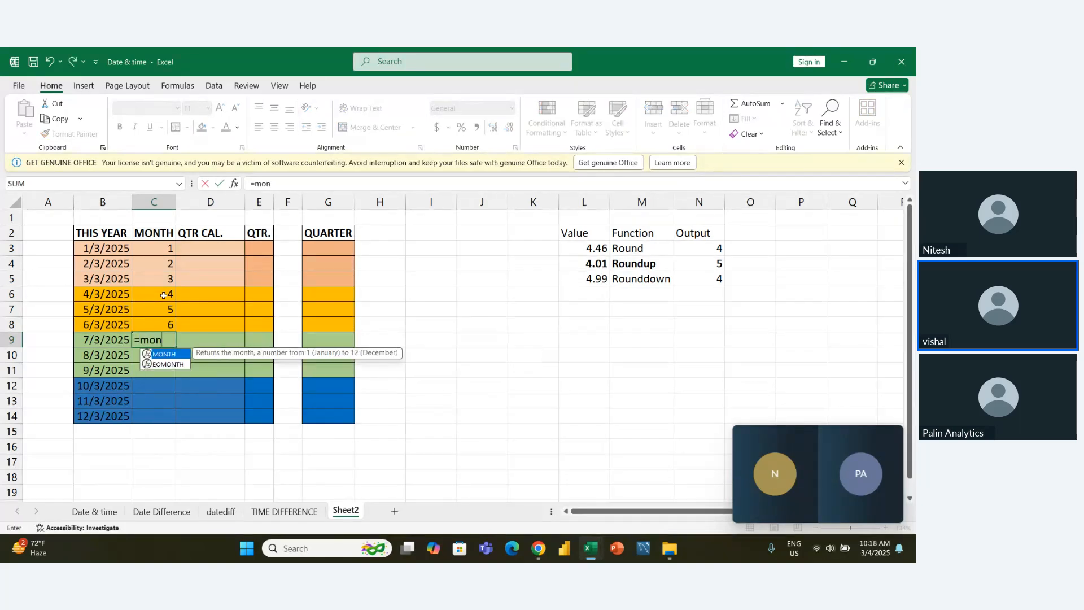
pyautogui.press('Left')
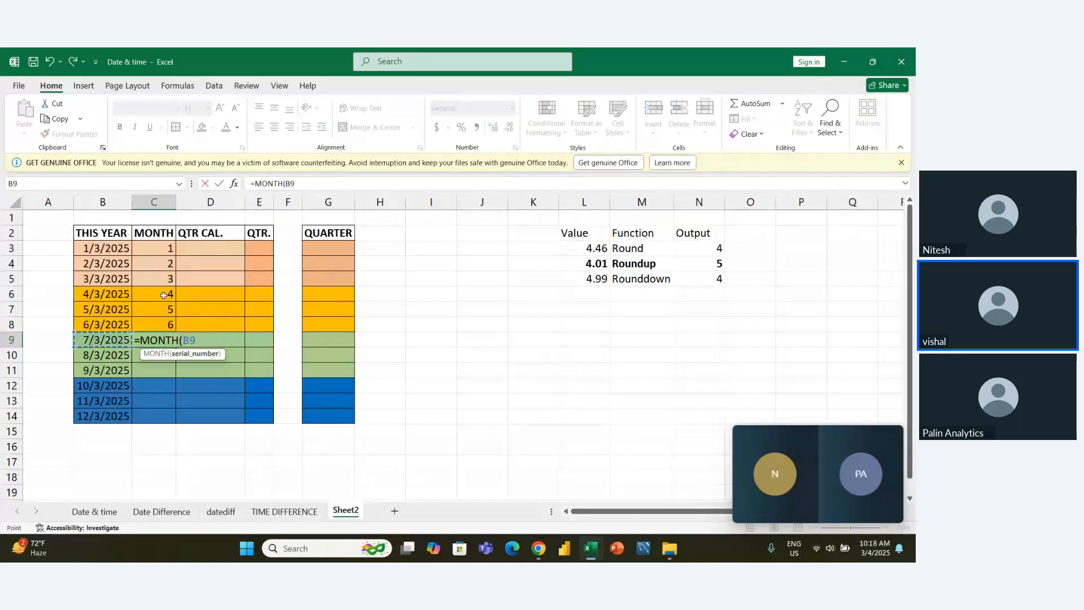
pyautogui.hotkey('ctrl', 'Return')
pyautogui.hotkey('shift', 'Down')
pyautogui.hotkey('shift', 'Down')
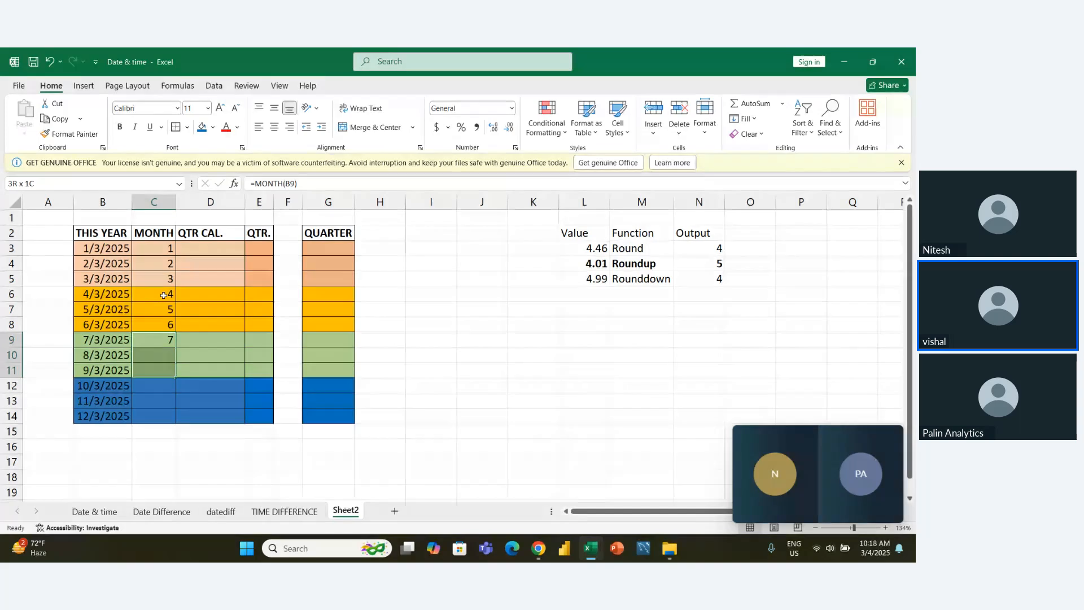
pyautogui.hotkey('ctrl', 'd')
# - Enter =MONTH(B12) in C12 and fill it down to C14 for the fourth-quarter dates
pyautogui.press('Down')
pyautogui.press('Down')
pyautogui.press('Down')
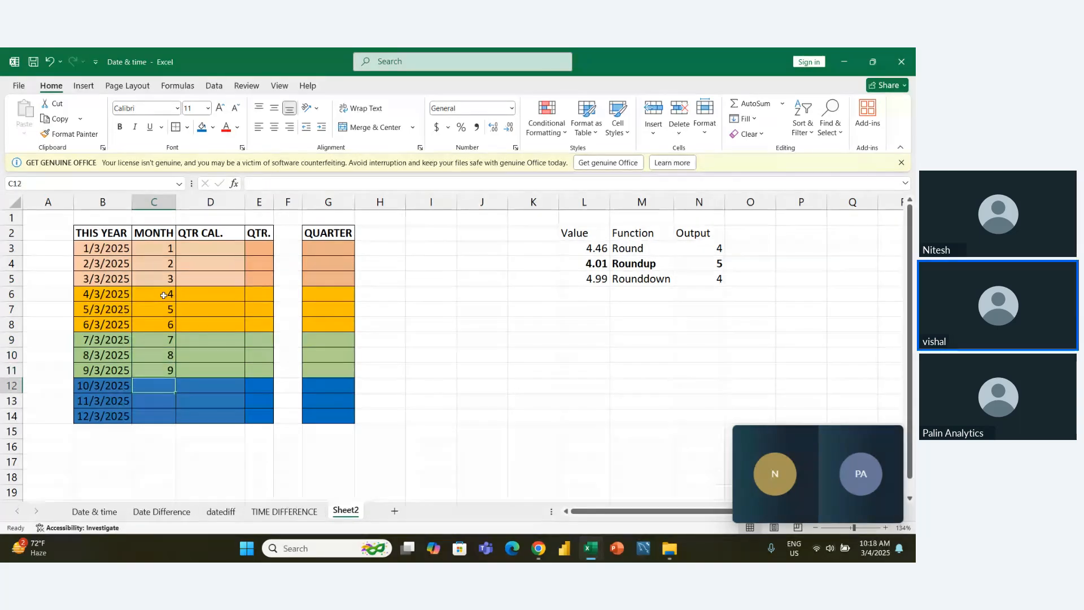
pyautogui.write('=mon')
pyautogui.press('Tab')
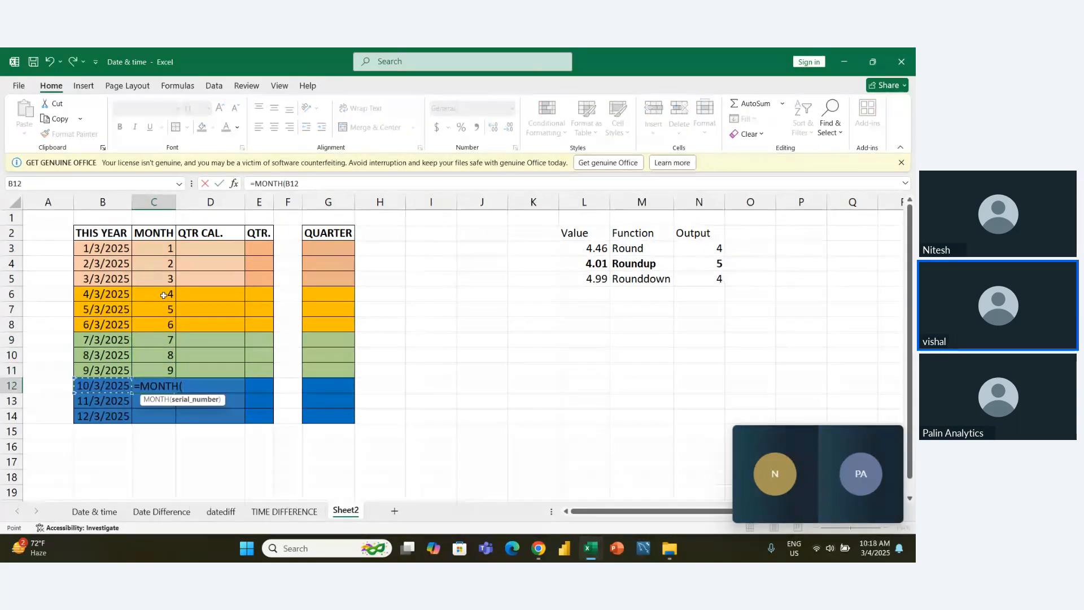
pyautogui.hotkey('ctrl', 'Return')
pyautogui.hotkey('ctrl', 'shift', 'Down')
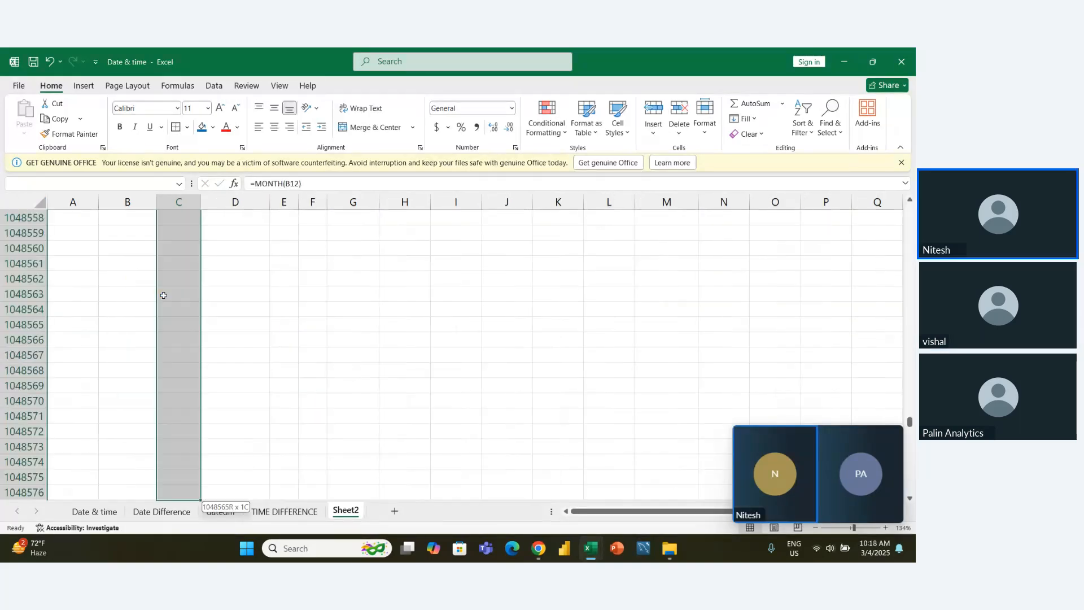
pyautogui.hotkey('ctrl', 'Up')
pyautogui.press('Down')
pyautogui.press('Down')
pyautogui.press('Down')
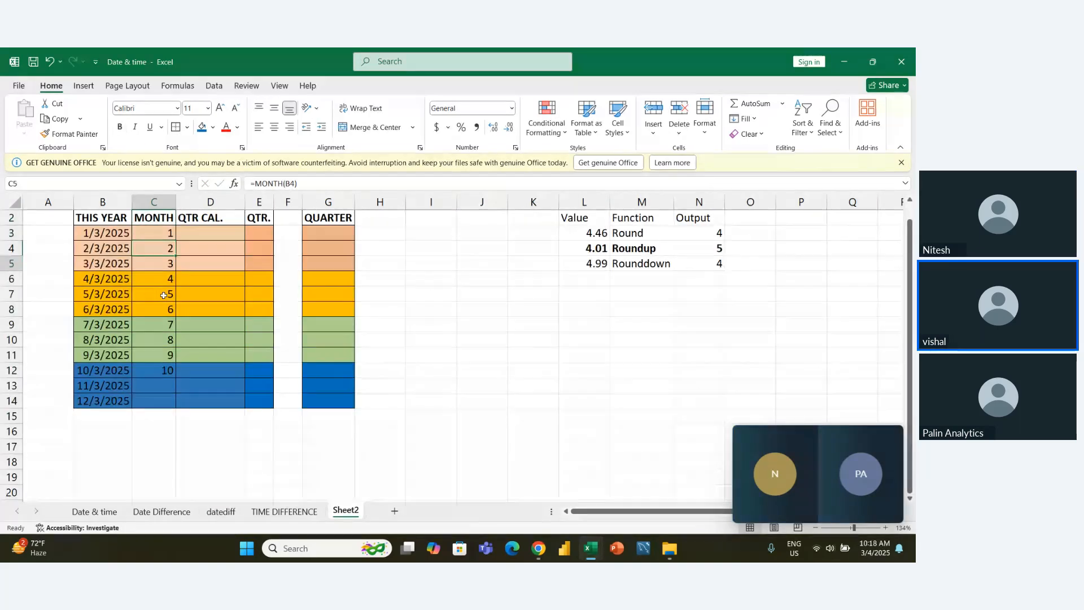
pyautogui.press('Down')
pyautogui.press('Down')
pyautogui.press('Down')
pyautogui.press('Down')
pyautogui.press('Down')
pyautogui.press('Down')
pyautogui.press('Down')
pyautogui.hotkey('shift', 'Down')
pyautogui.hotkey('shift', 'Down')
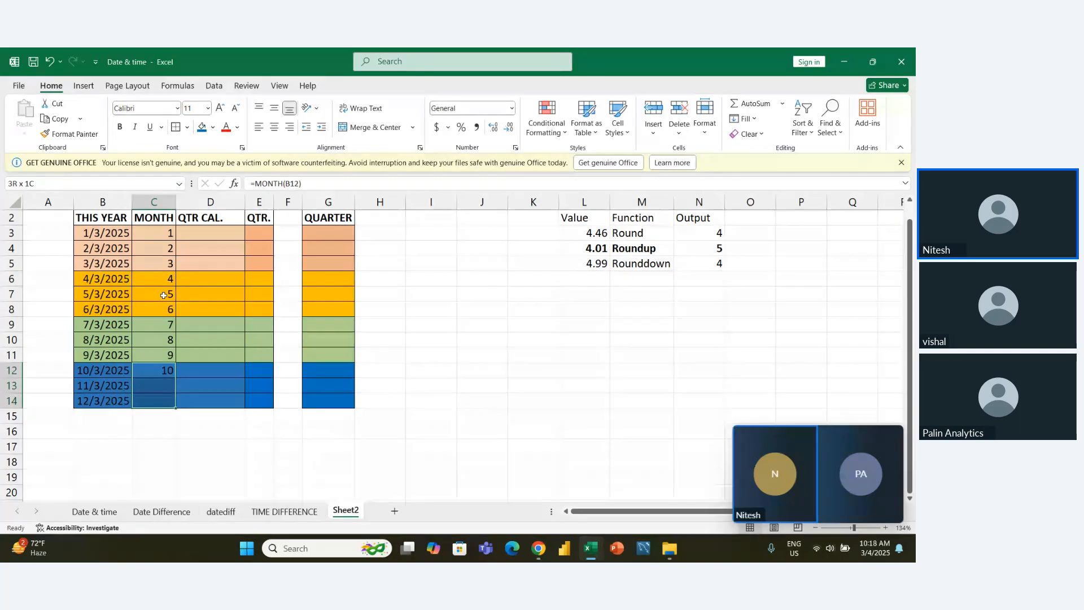
pyautogui.hotkey('ctrl', 'd')
# - Examine the month numbers and their formulas in the MONTH column, C3 to C14
pyautogui.press('Right')
pyautogui.press('Up')
pyautogui.press('Left')
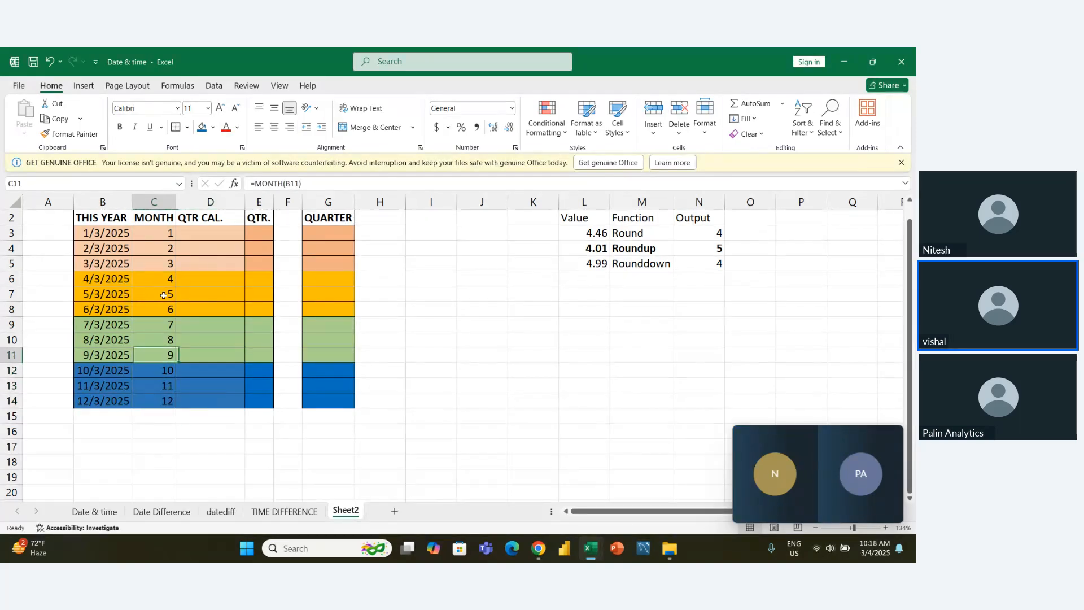
pyautogui.press('Left')
pyautogui.press('Up')
pyautogui.press('Right')
pyautogui.press('Up')
pyautogui.press('Up')
pyautogui.press('Up')
pyautogui.press('Up')
pyautogui.press('Up')
pyautogui.press('Up')
pyautogui.press('Up')
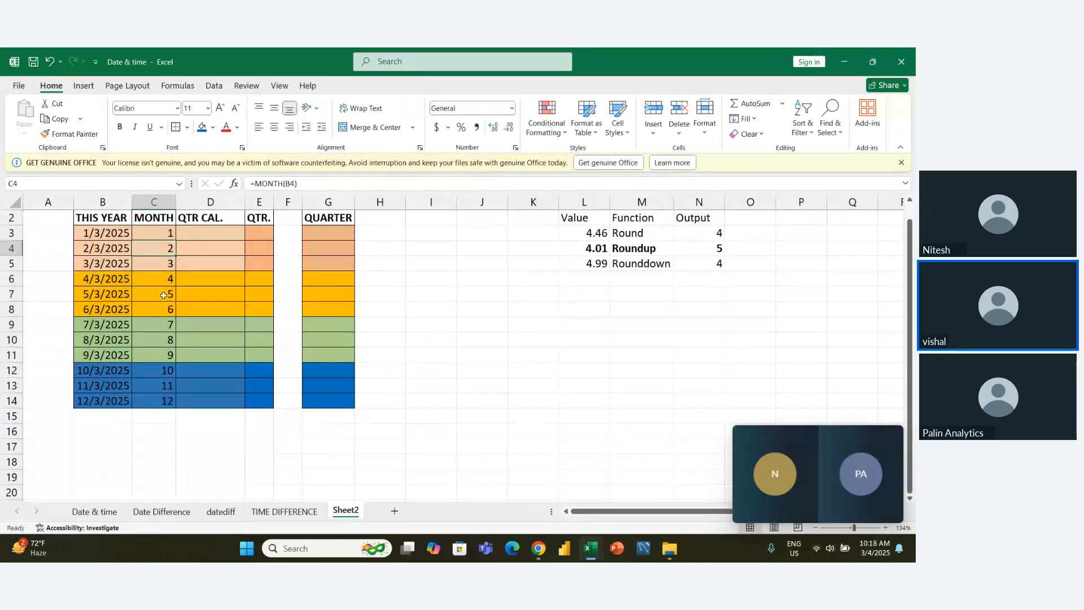
pyautogui.hotkey('shift', 'Down')
pyautogui.hotkey('shift', 'Down')
pyautogui.hotkey('shift', 'Down')
pyautogui.hotkey('shift', 'Down')
pyautogui.hotkey('shift', 'Down')
pyautogui.hotkey('shift', 'Down')
pyautogui.hotkey('shift', 'Down')
pyautogui.hotkey('shift', 'Down')
pyautogui.hotkey('shift', 'Down')
pyautogui.hotkey('shift', 'Down')
pyautogui.hotkey('shift', 'Down')
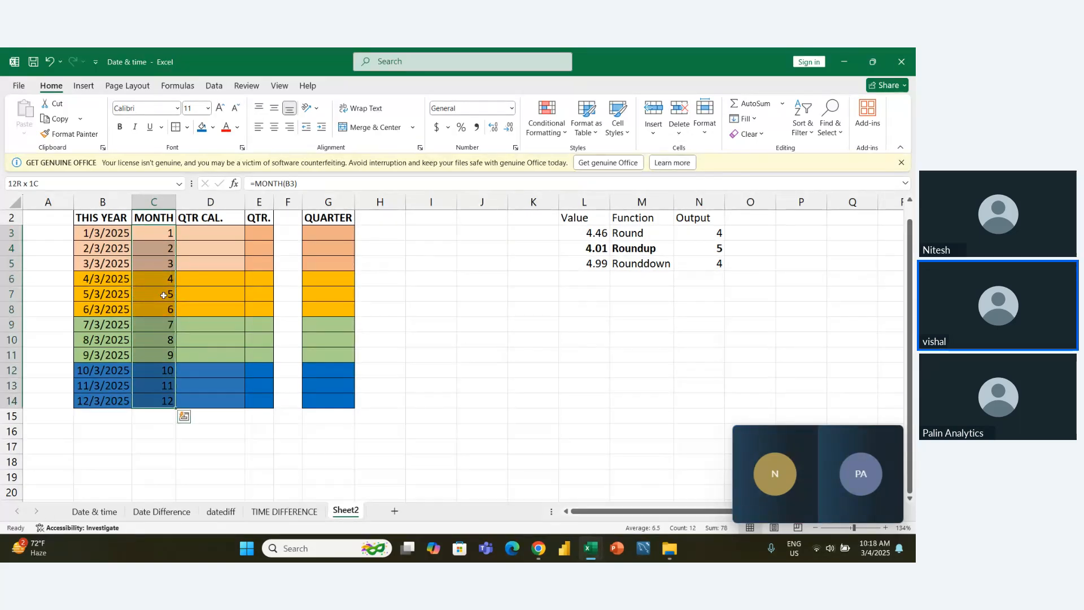
pyautogui.press('Up')
pyautogui.press('Up')
pyautogui.press('Down')
pyautogui.press('Down')
pyautogui.press('Down')
pyautogui.press('Down')
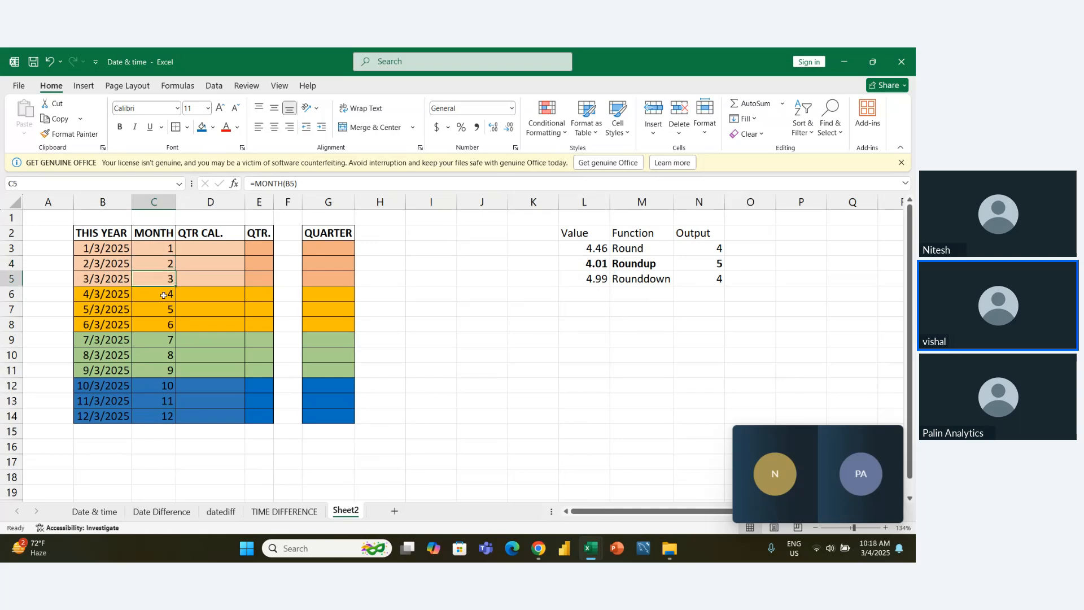
pyautogui.press('Down')
pyautogui.press('Down')
# - Enter the formula =C3/3 in D3 under QTR CAL. to divide the month number by 3
pyautogui.press('Up')
pyautogui.press('Up')
pyautogui.press('Up')
pyautogui.press('Up')
pyautogui.press('Right')
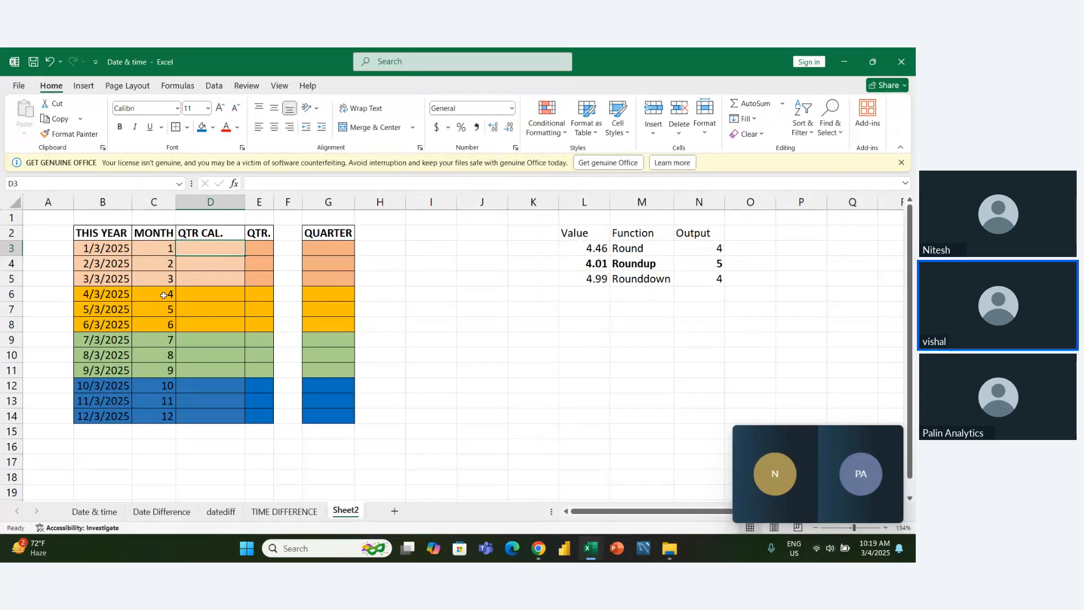
pyautogui.write('=')
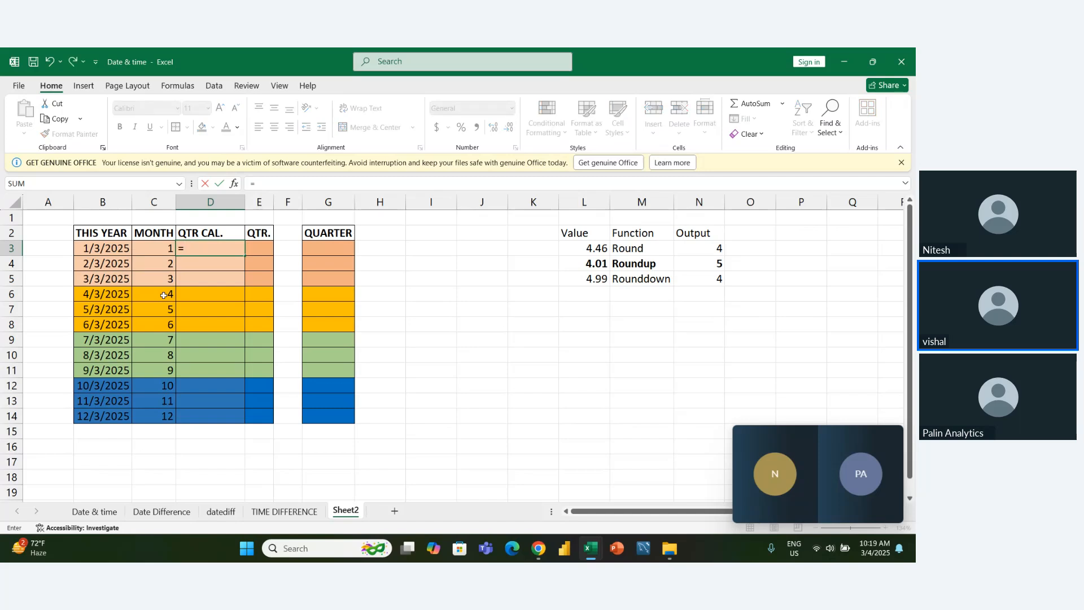
pyautogui.press('Left')
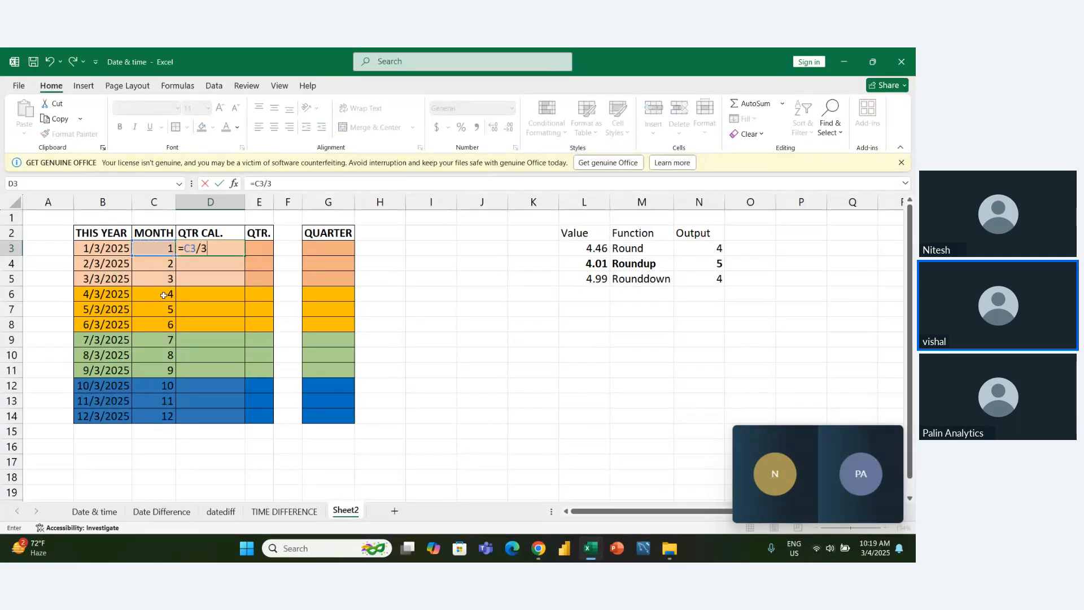
pyautogui.write('/3')
pyautogui.hotkey('ctrl', 'Return')
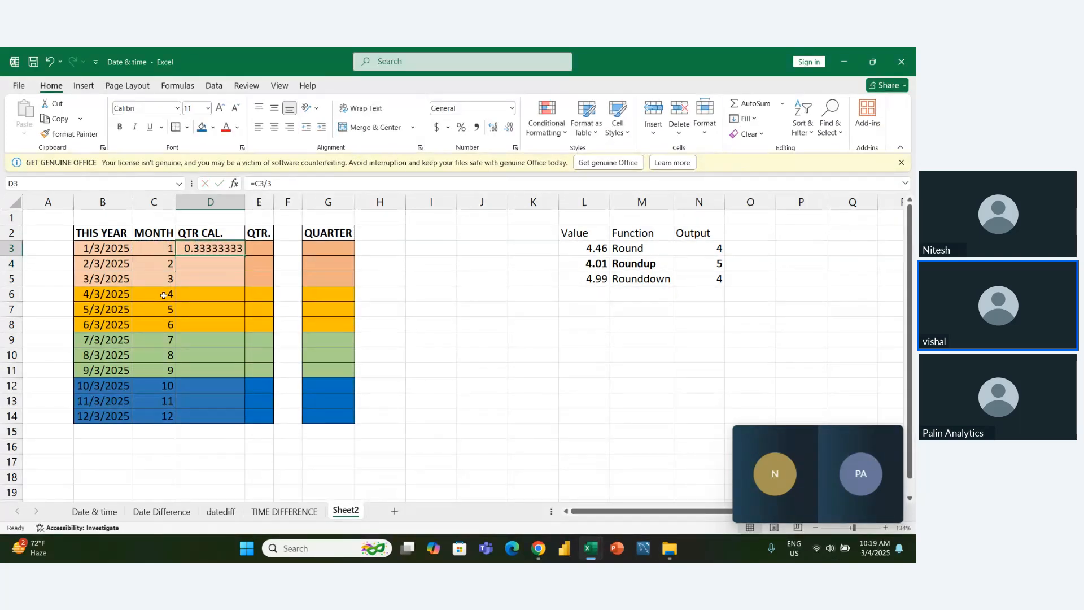
# - Try filling the QTR CAL. formula from D3 down to D14, and undo that fill
pyautogui.hotkey('shift', 'Down')
pyautogui.hotkey('shift', 'Down')
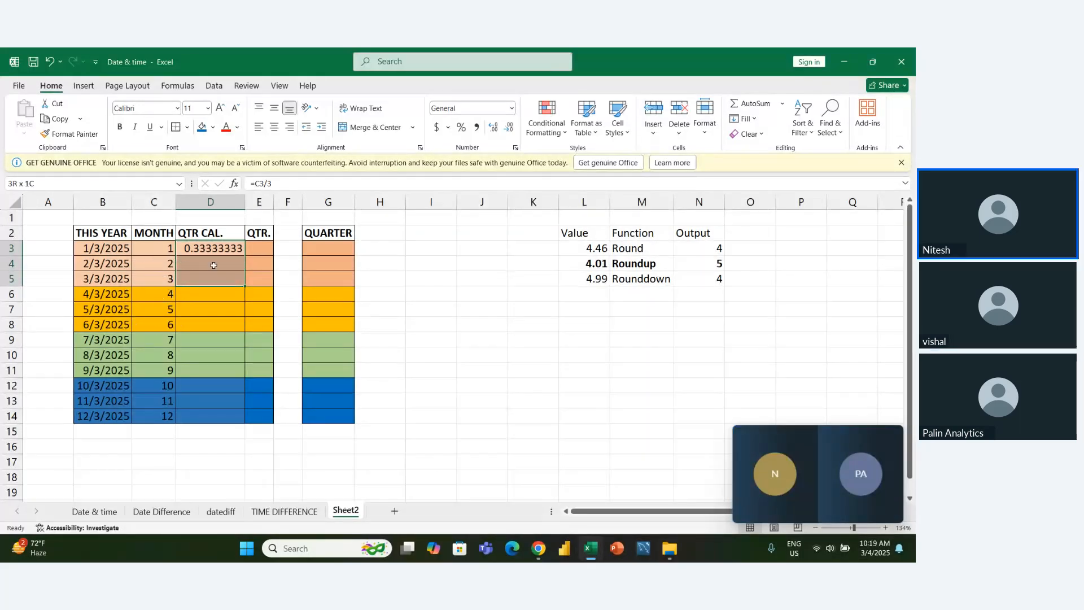
pyautogui.click(220, 249)
pyautogui.moveTo(247, 254); pyautogui.dragTo(249, 429)
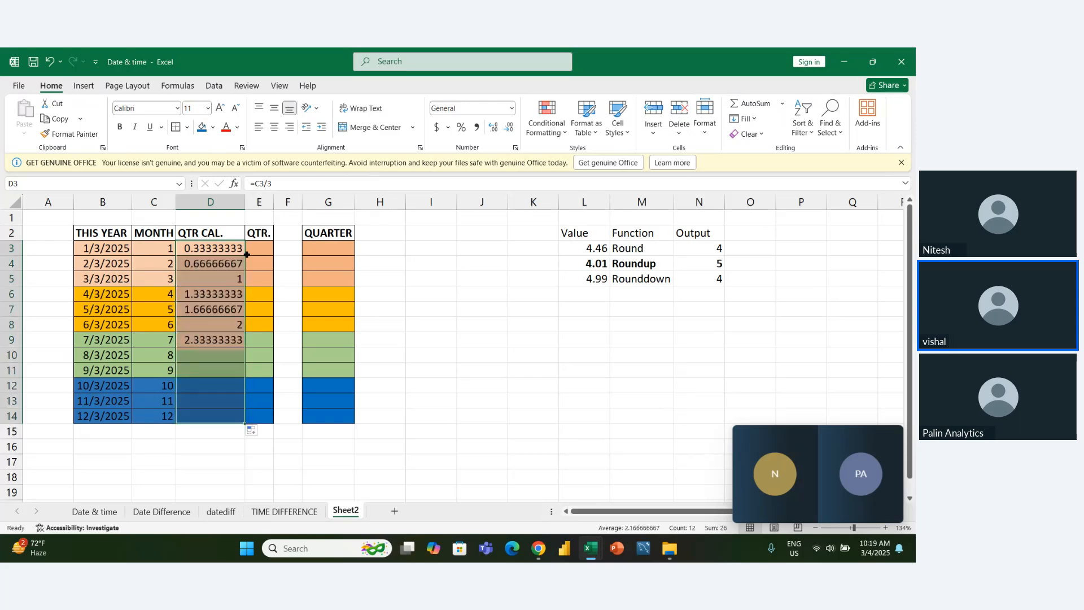
pyautogui.hotkey('ctrl', 'z')
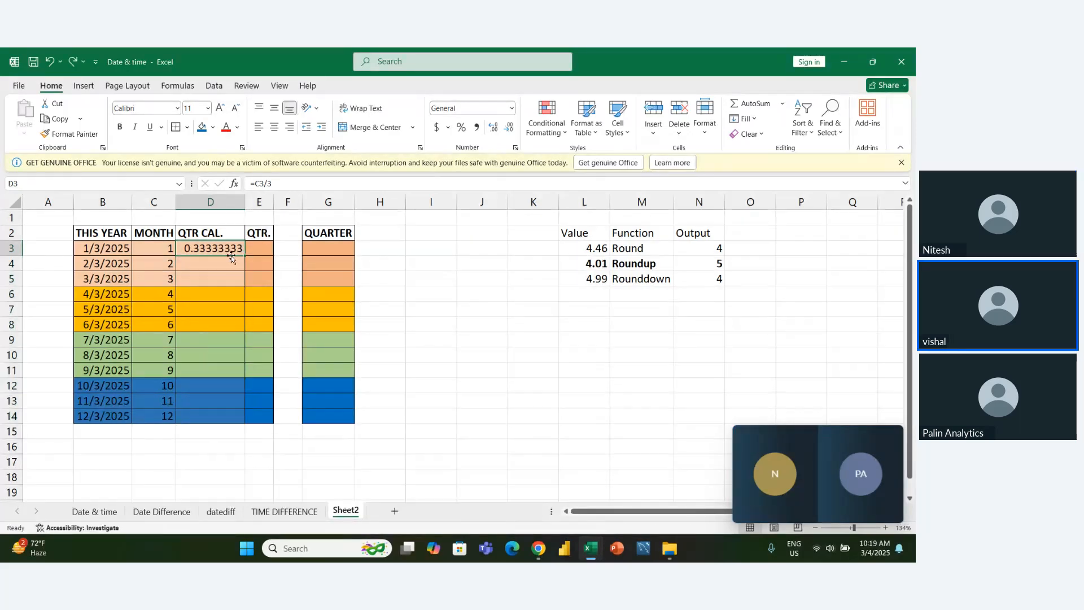
# - Fill the QTR CAL. formula from D3 down to D5 for the first-quarter months
pyautogui.hotkey('shift', 'Down')
pyautogui.hotkey('shift', 'Down')
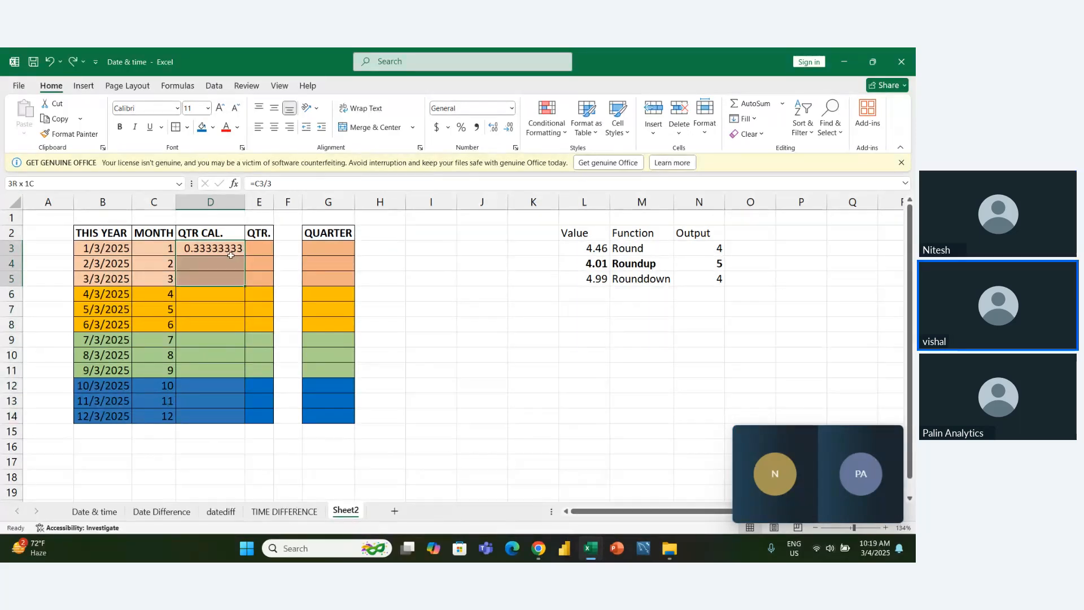
pyautogui.hotkey('ctrl', 'd')
# - Try copying the QTR CAL. formula from D5 into D6, and undo the paste
pyautogui.press('Down')
pyautogui.press('Down')
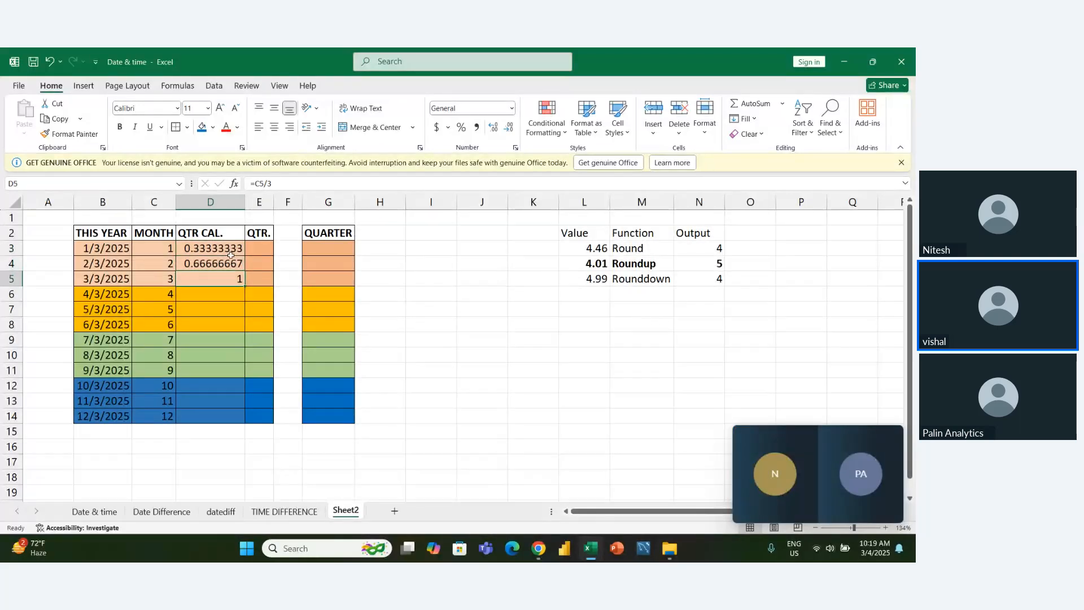
pyautogui.hotkey('ctrl', 'c')
pyautogui.press('Down')
pyautogui.hotkey('ctrl', 'v')
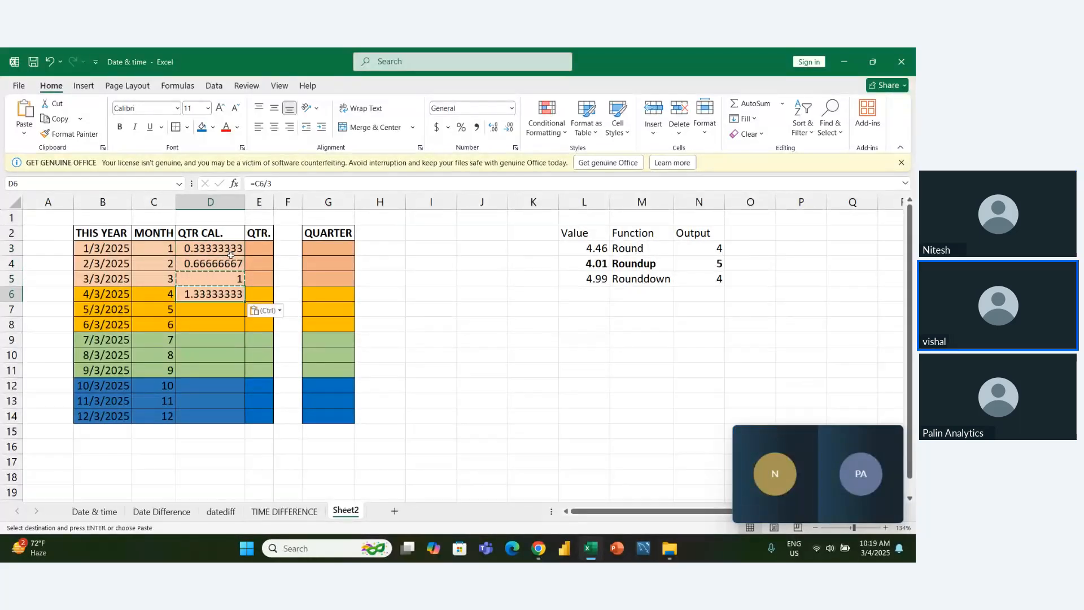
pyautogui.hotkey('ctrl', 'z')
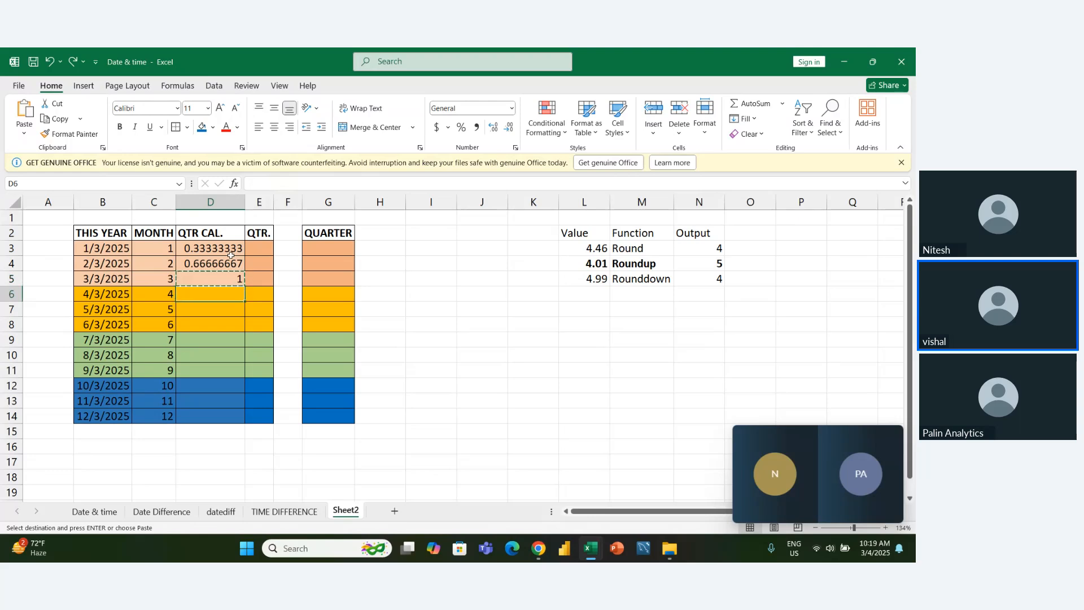
# - Enter =C6/3 in D6 and fill it down to D8 for the second-quarter months
pyautogui.write('=')
pyautogui.press('Left')
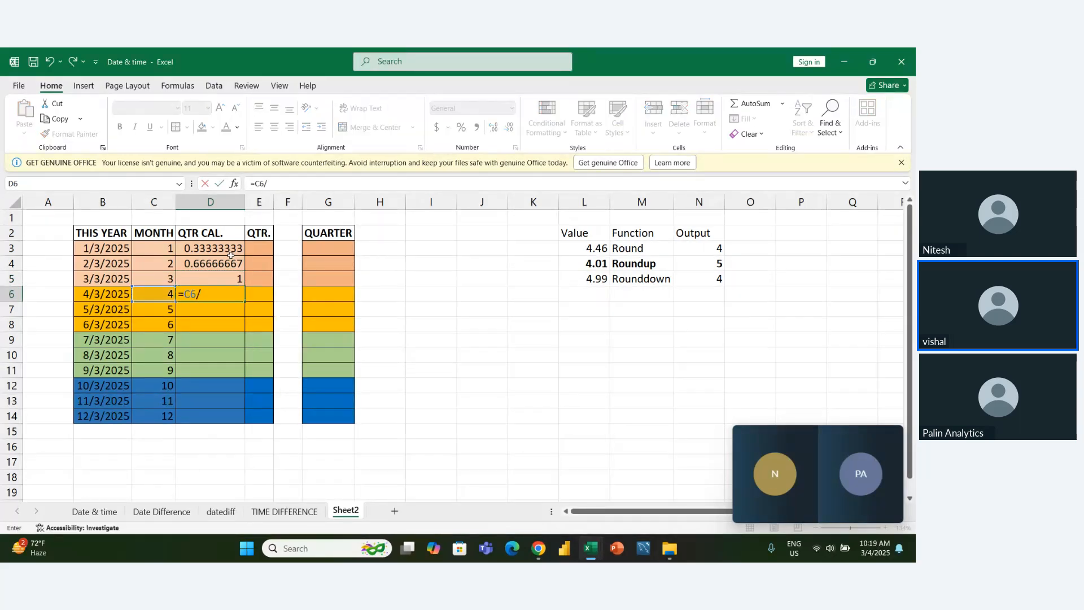
pyautogui.hotkey('ctrl', 'Return')
pyautogui.hotkey('shift', 'Down')
pyautogui.hotkey('shift', 'Down')
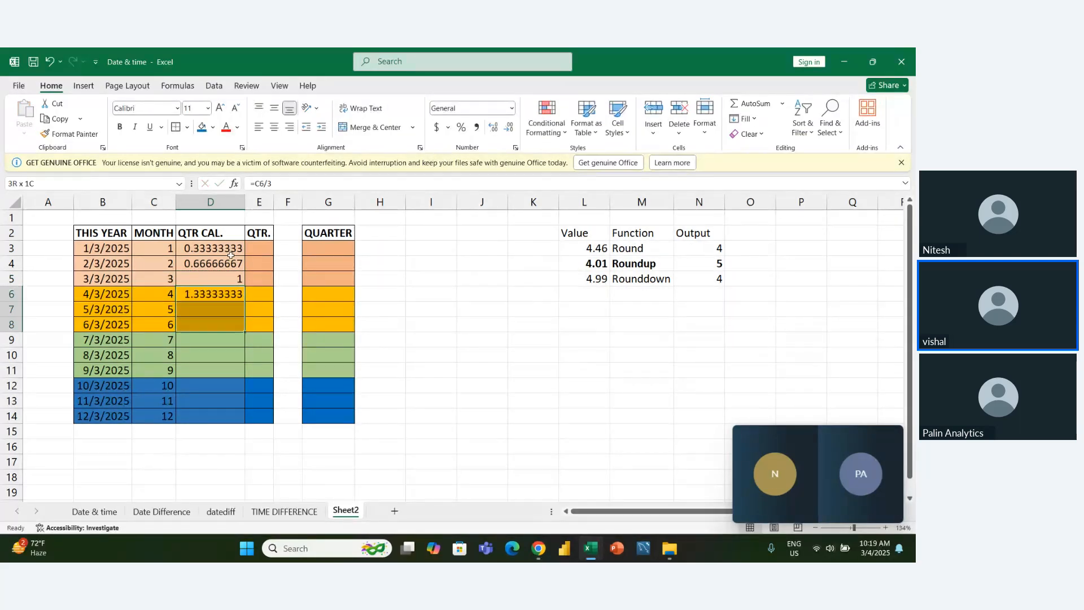
pyautogui.hotkey('ctrl', 'd')
# - Enter =C9/3 in D9 and fill it down to D11 for the third-quarter months
pyautogui.press('Down')
pyautogui.press('Down')
pyautogui.press('Down')
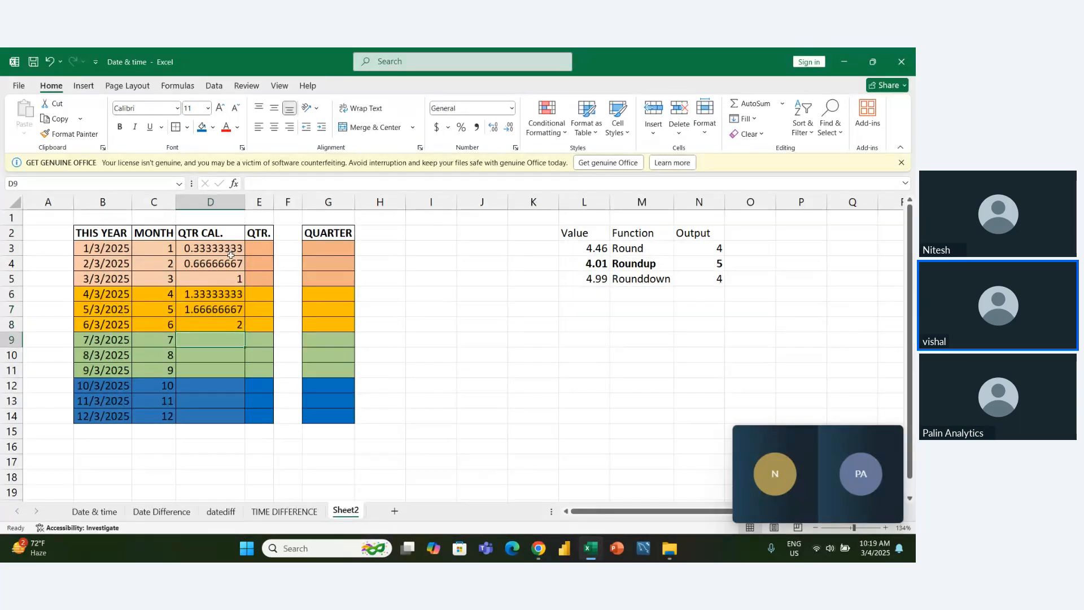
pyautogui.write('=')
pyautogui.press('Left')
pyautogui.write('/')
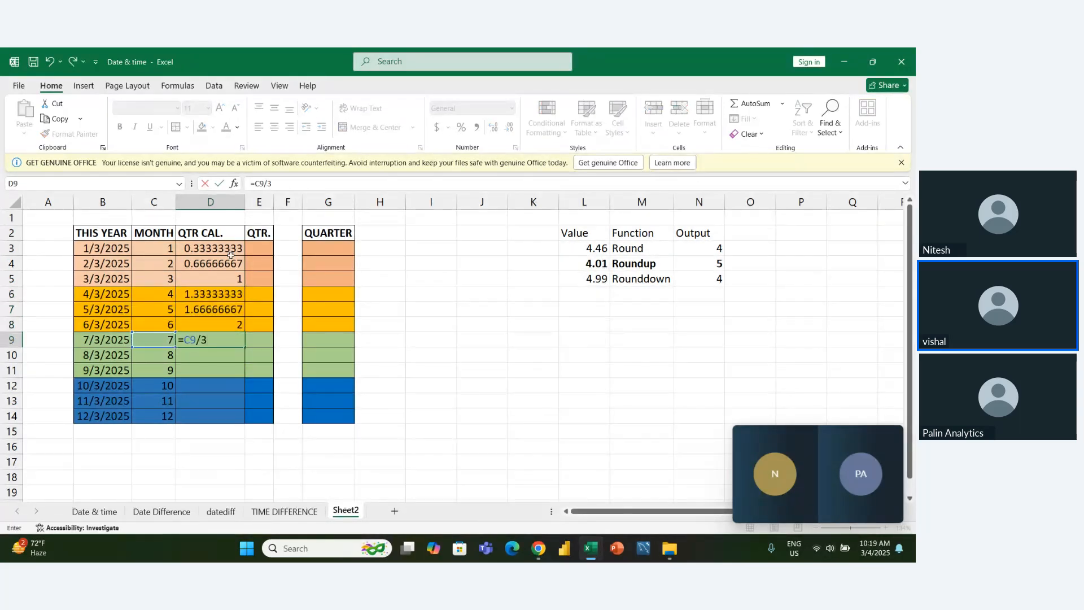
pyautogui.hotkey('ctrl', 'Return')
pyautogui.hotkey('shift', 'Down')
pyautogui.hotkey('shift', 'Down')
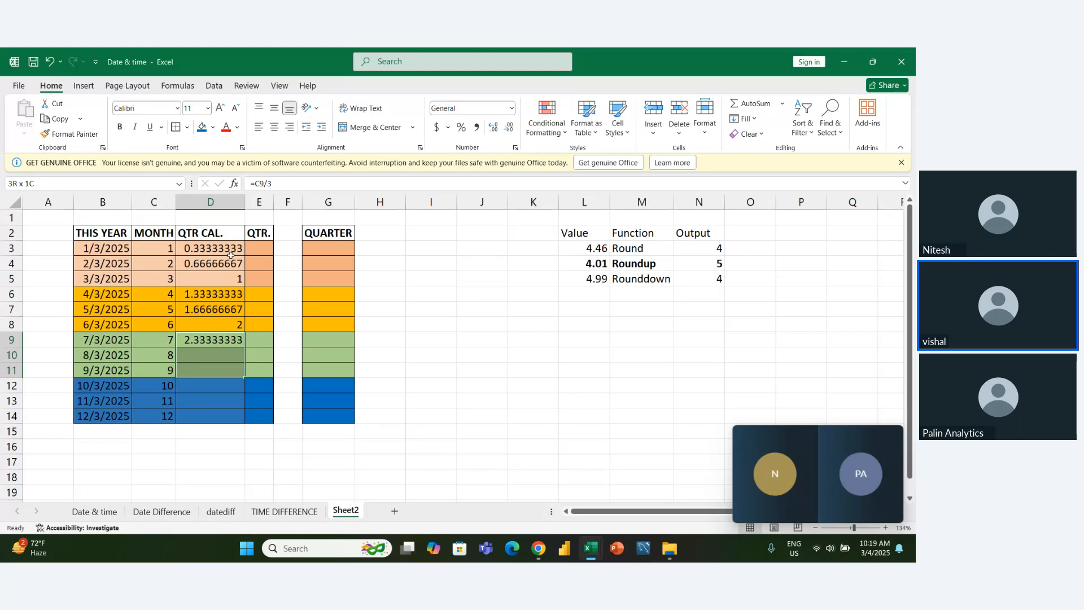
pyautogui.hotkey('ctrl', 'd')
# - Enter =C12/3 in D12 and fill it down to D14 for the fourth-quarter months
pyautogui.press('Down')
pyautogui.press('Down')
pyautogui.press('Down')
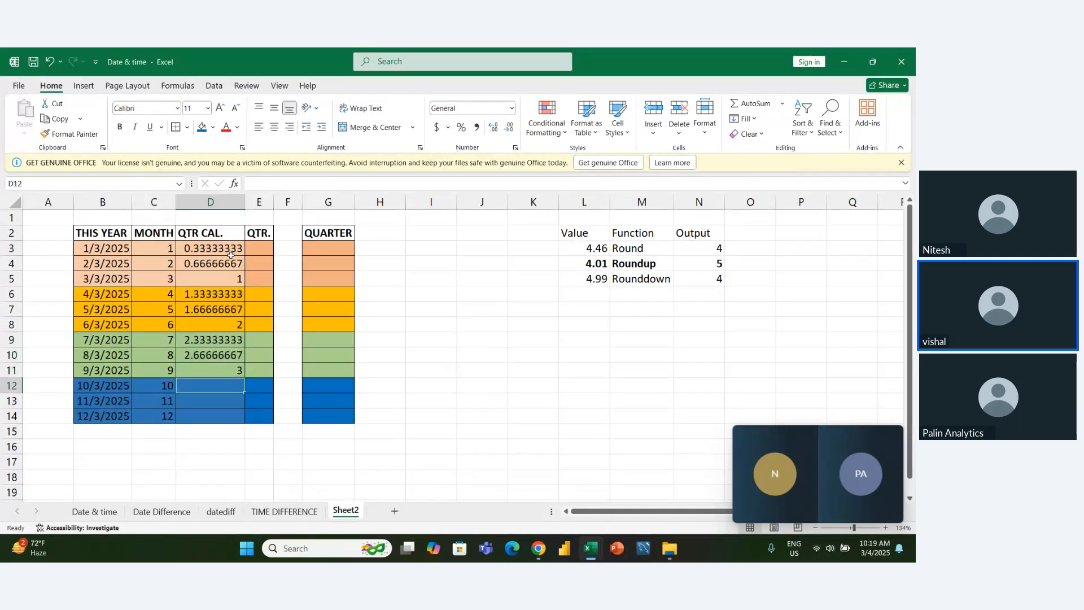
pyautogui.write('=')
pyautogui.press('Left')
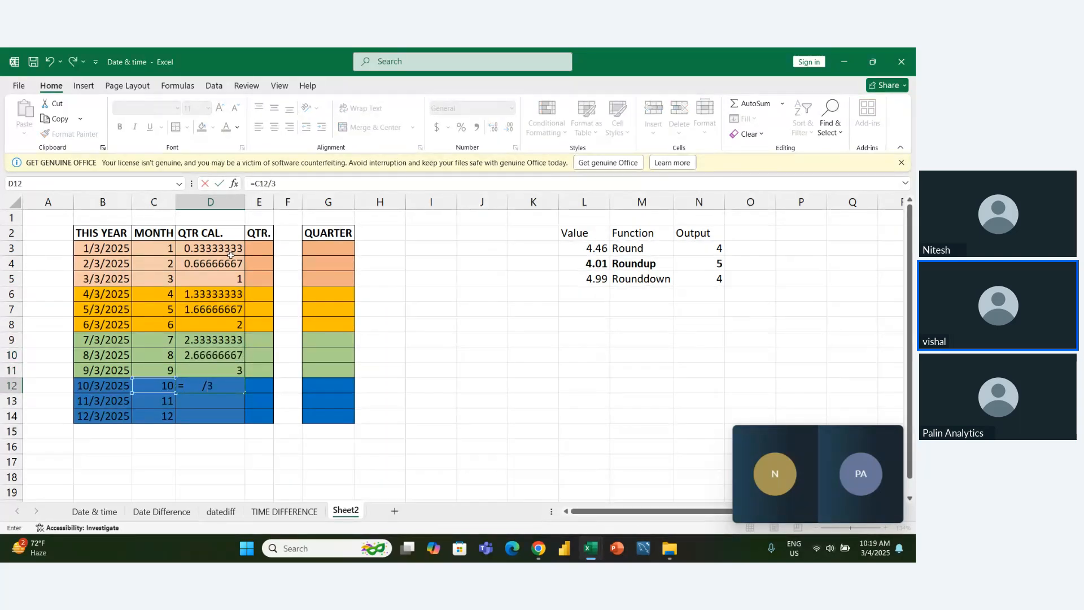
pyautogui.hotkey('ctrl', 'Return')
pyautogui.hotkey('shift', 'Down')
pyautogui.hotkey('shift', 'Down')
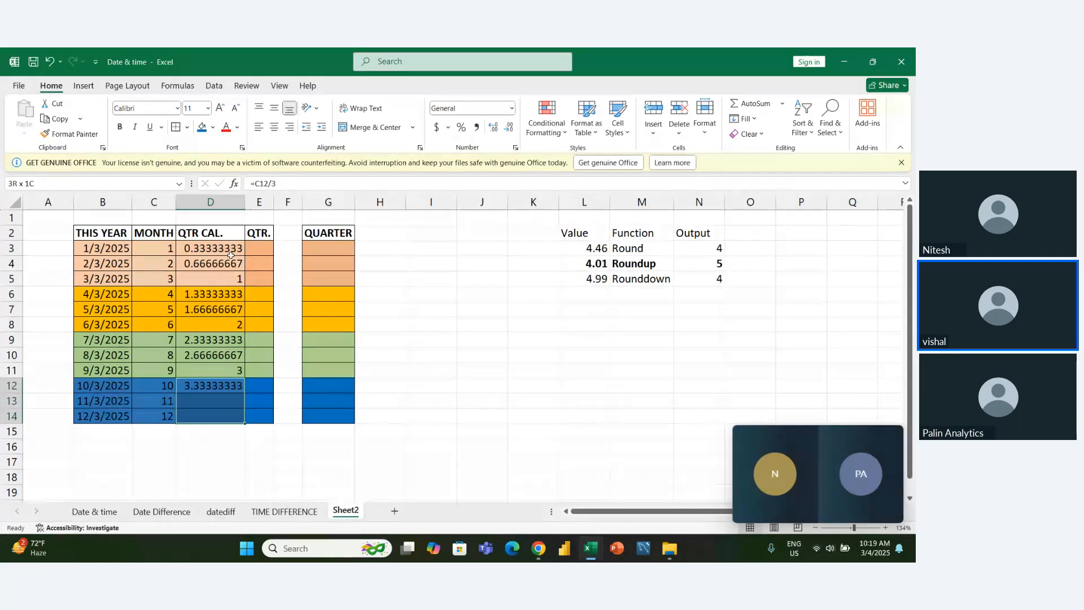
pyautogui.hotkey('ctrl', 'd')
# - Enter =ROUNDUP(D3,0) in E3 to get the first date's quarter in the QTR. column
pyautogui.press('Right')
pyautogui.press('Up')
pyautogui.press('Up')
pyautogui.press('Up')
pyautogui.press('Up')
pyautogui.press('Up')
pyautogui.press('Up')
pyautogui.press('Up')
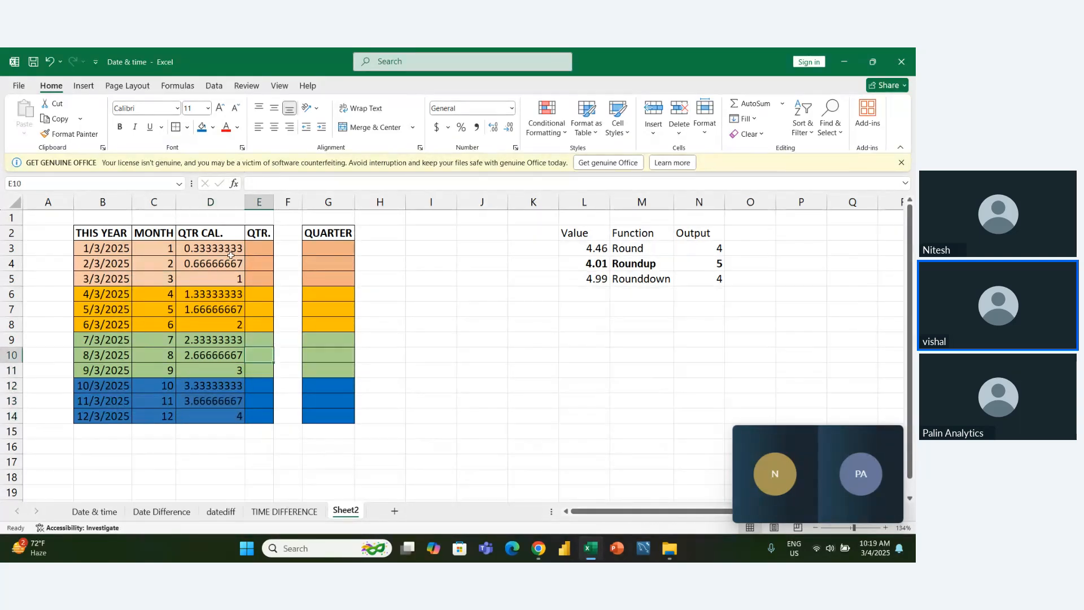
pyautogui.press('Up')
pyautogui.press('Up')
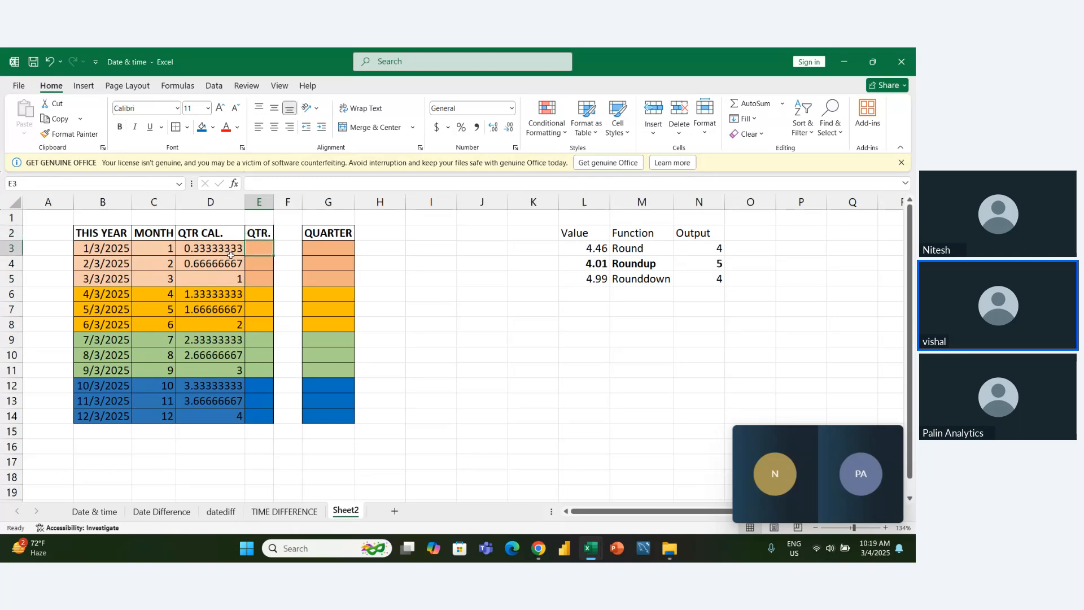
pyautogui.write('=ro')
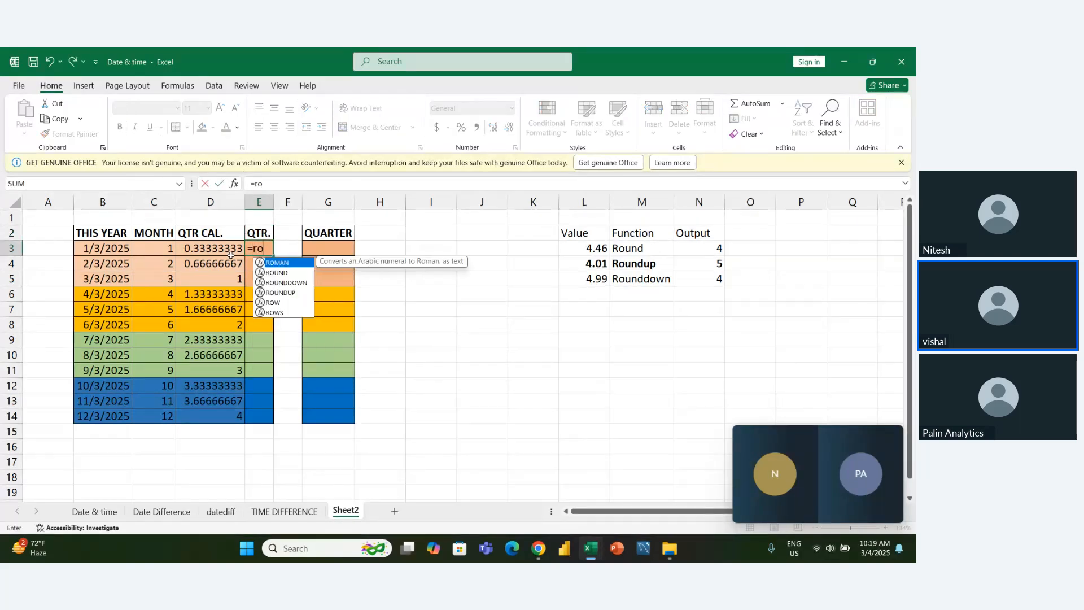
pyautogui.press('Down')
pyautogui.press('Down')
pyautogui.press('Down')
pyautogui.press('Tab')
pyautogui.click(231, 254)
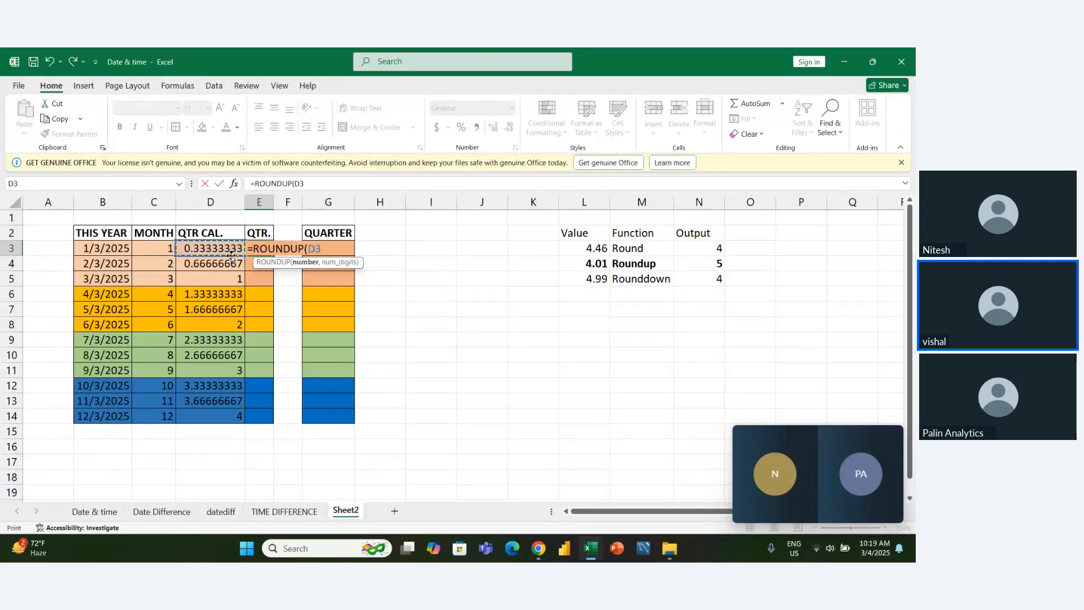
pyautogui.write(',0')
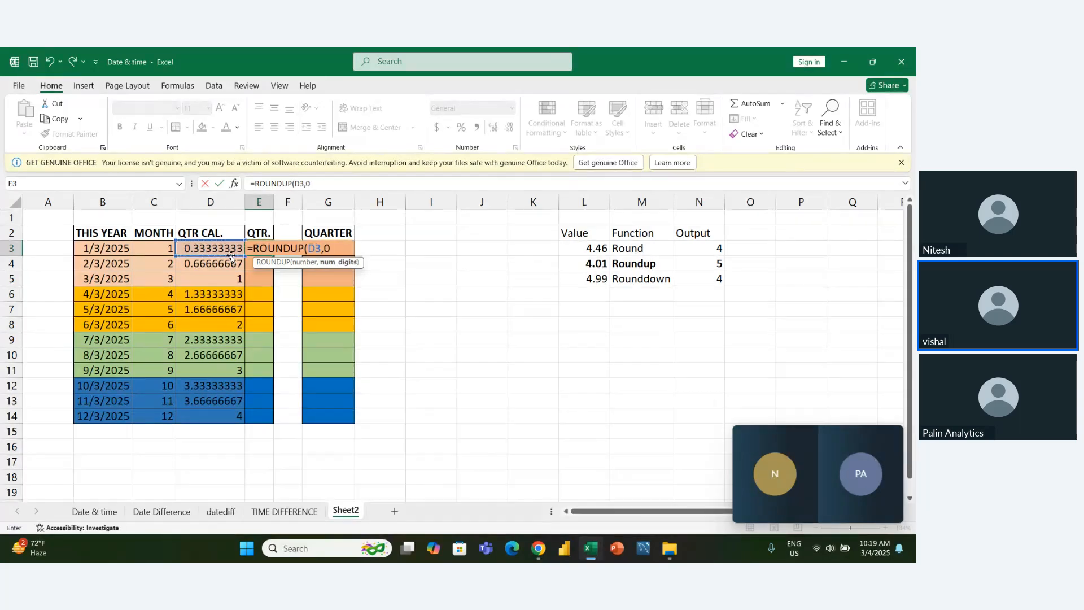
pyautogui.hotkey('ctrl', 'Return')
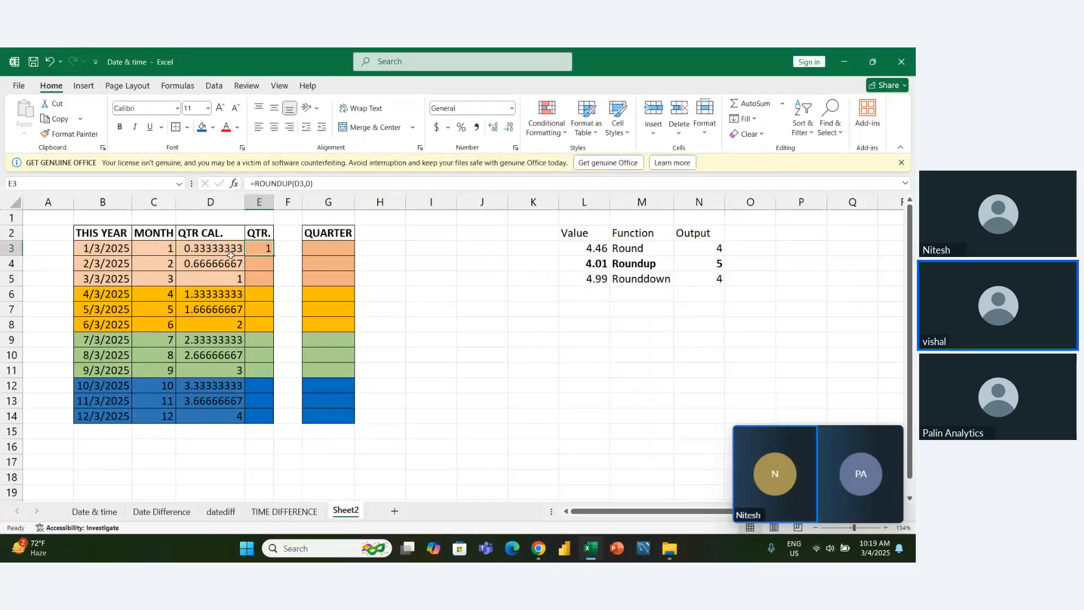
# - Fill the QTR. formula from E3 down to E5 for the first-quarter months
pyautogui.hotkey('shift', 'Down')
pyautogui.hotkey('shift', 'Down')
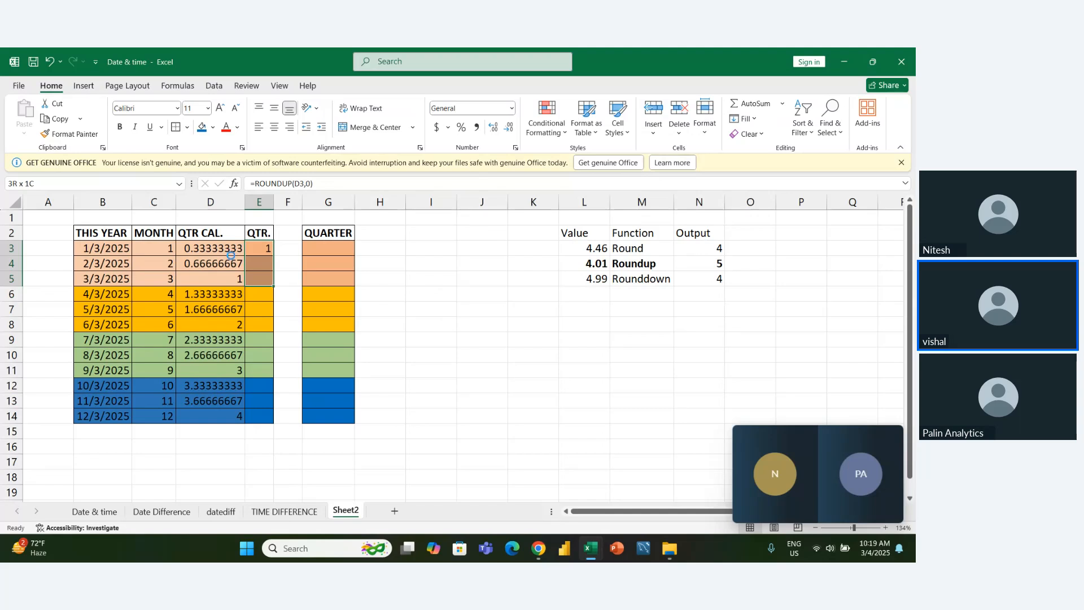
pyautogui.hotkey('ctrl', 'd')
# - Enter =ROUNDUP(D6,0) in E6 for the first month of the second quarter
pyautogui.press('Down')
pyautogui.press('Down')
pyautogui.press('Down')
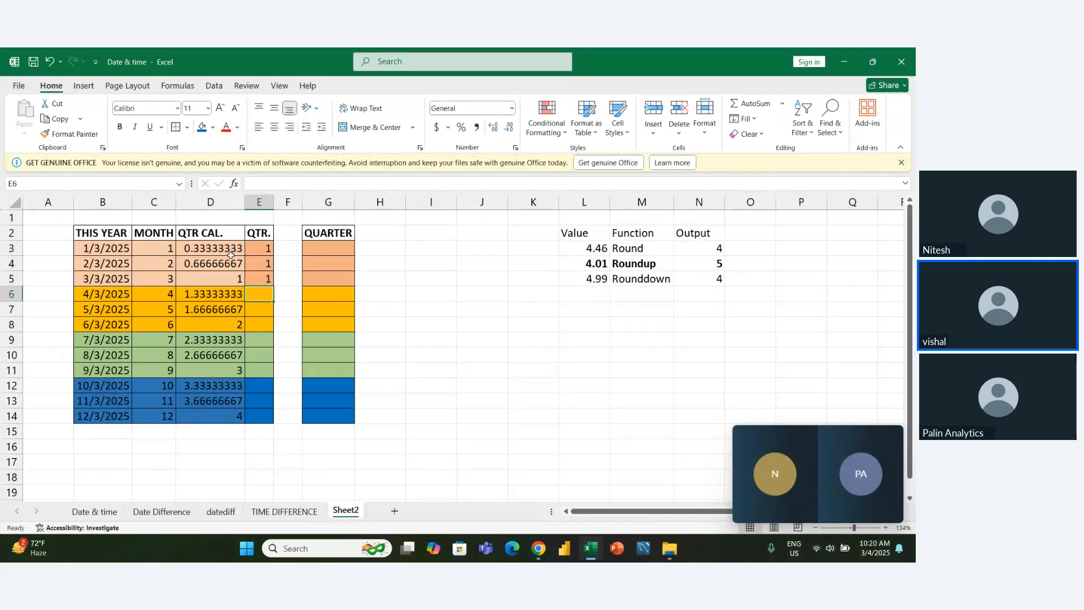
pyautogui.write('=ROMAN(')
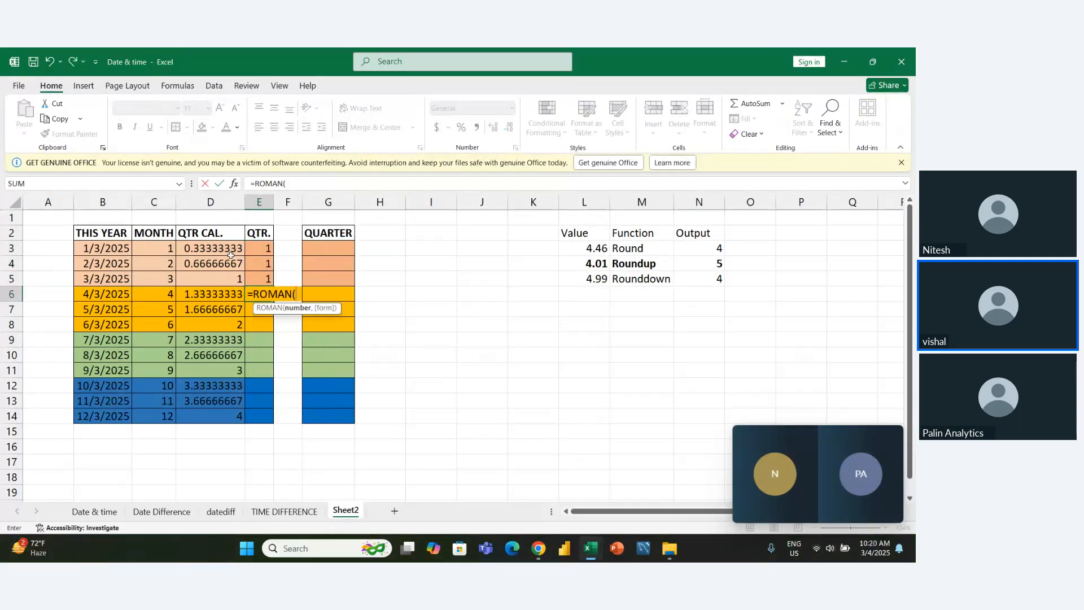
pyautogui.press('BackSpace')
pyautogui.press('BackSpace')
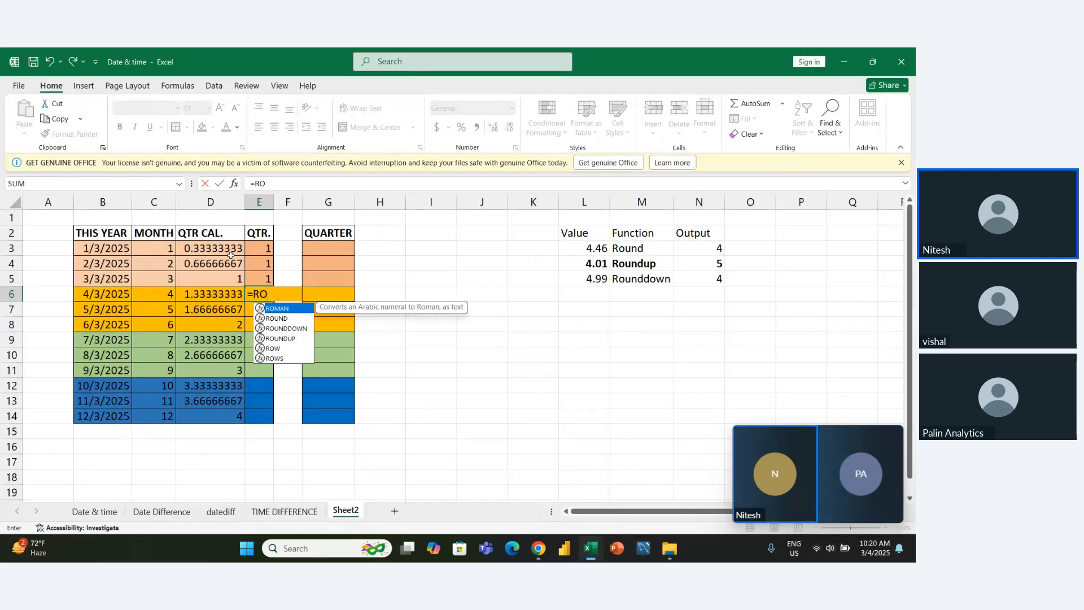
pyautogui.write('ou')
pyautogui.press('BackSpace')
pyautogui.write('un')
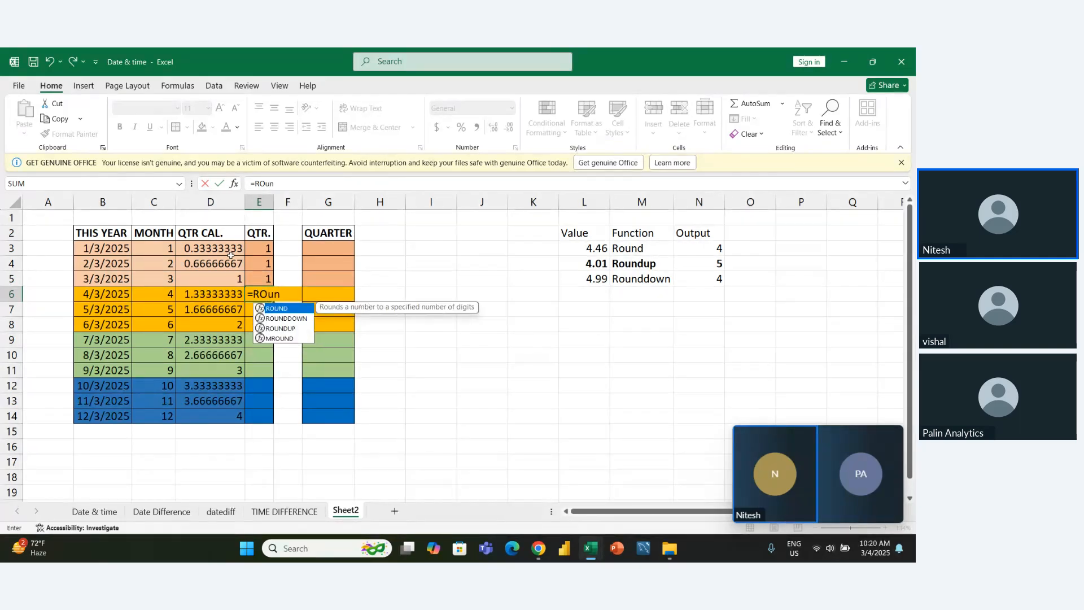
pyautogui.press('Down')
pyautogui.press('Down')
pyautogui.press('Tab')
pyautogui.press('Left')
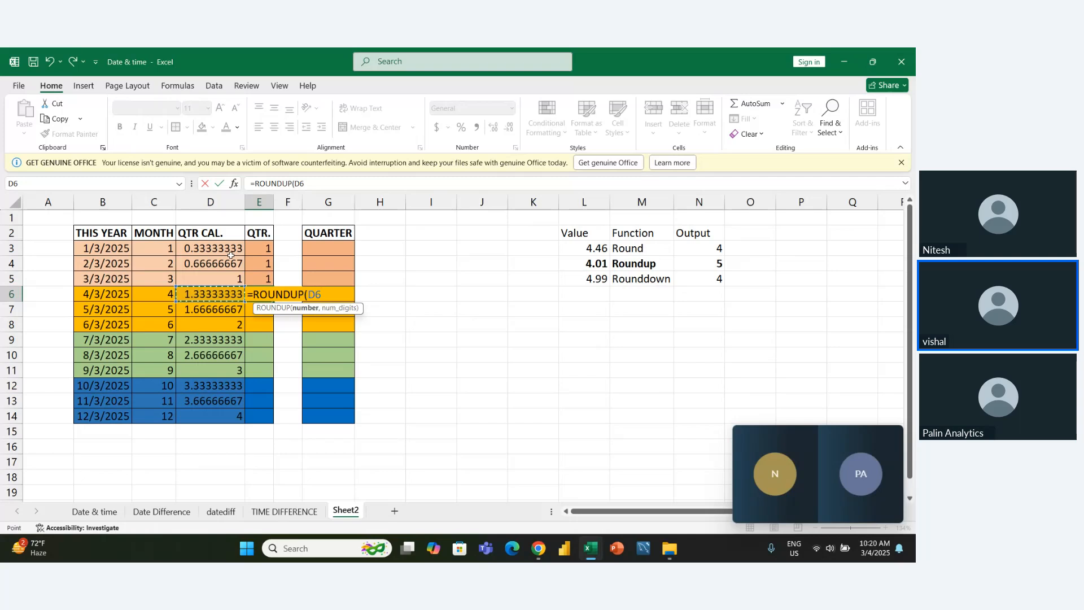
pyautogui.write(',0)')
pyautogui.hotkey('ctrl', 'Return')
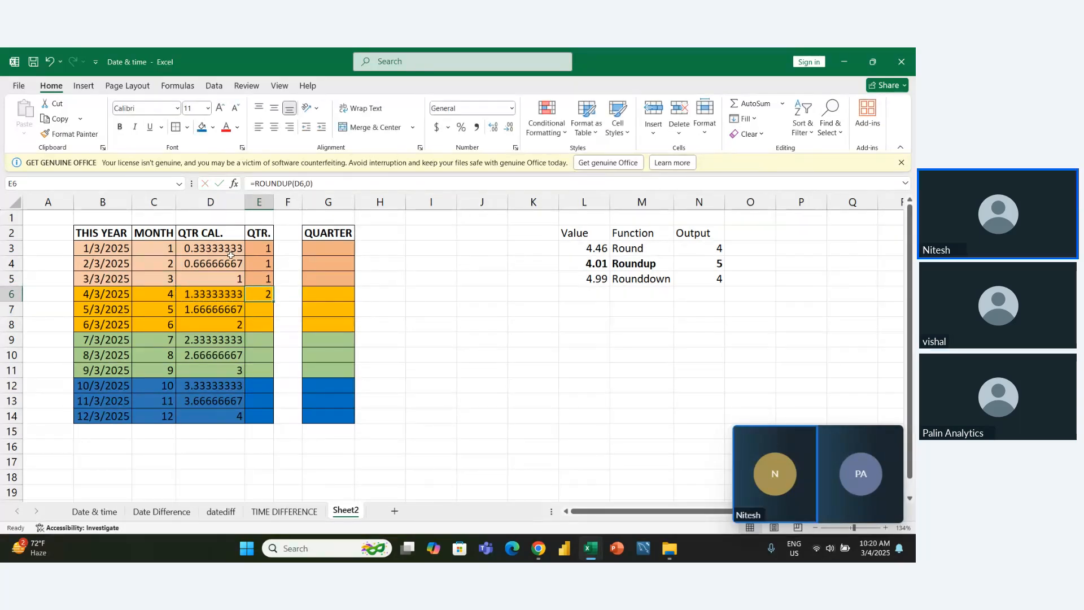
# - Fill the QTR. formula from E6 down to E8 for the second-quarter months
pyautogui.hotkey('shift', 'Down')
pyautogui.hotkey('shift', 'Down')
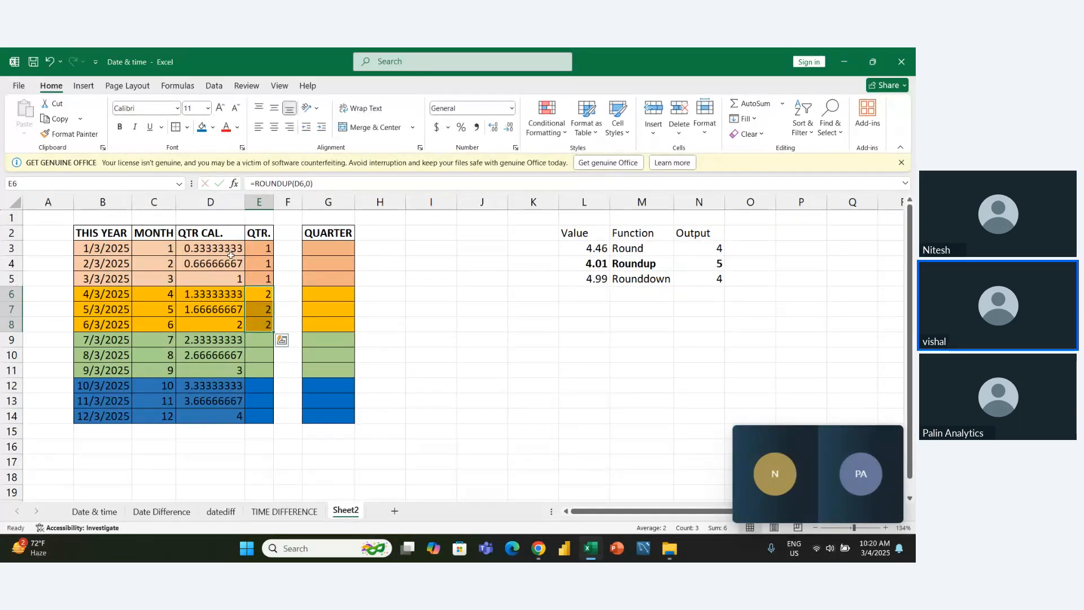
pyautogui.hotkey('ctrl', 'd')
# - Enter =ROUNDUP(D9,0) in E9 for the first month of the third quarter
pyautogui.press('Down')
pyautogui.press('Down')
pyautogui.press('Down')
pyautogui.write('=rou')
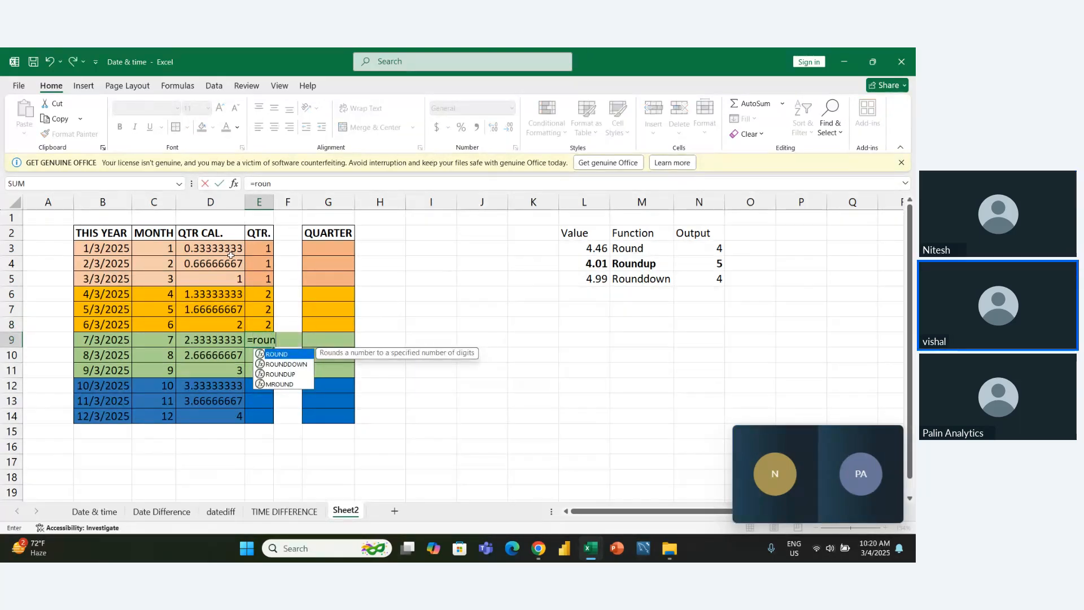
pyautogui.press('Down')
pyautogui.press('Down')
pyautogui.press('Tab')
pyautogui.press('Left')
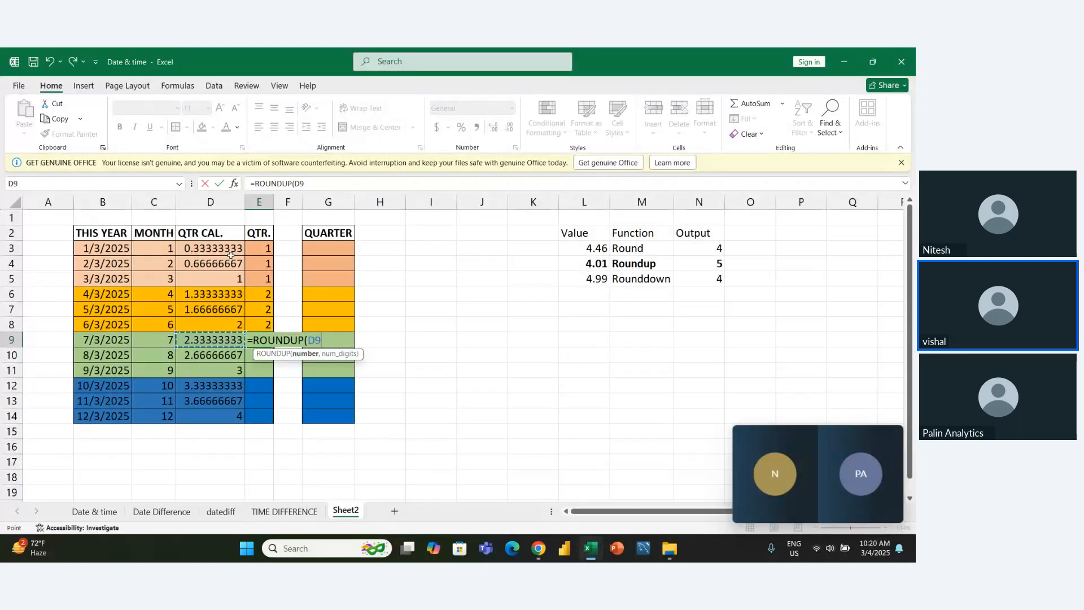
pyautogui.write(',0')
pyautogui.press('Return')
# - Fill the QTR. formula from E9 down to E11 for the third-quarter months
pyautogui.press('Up')
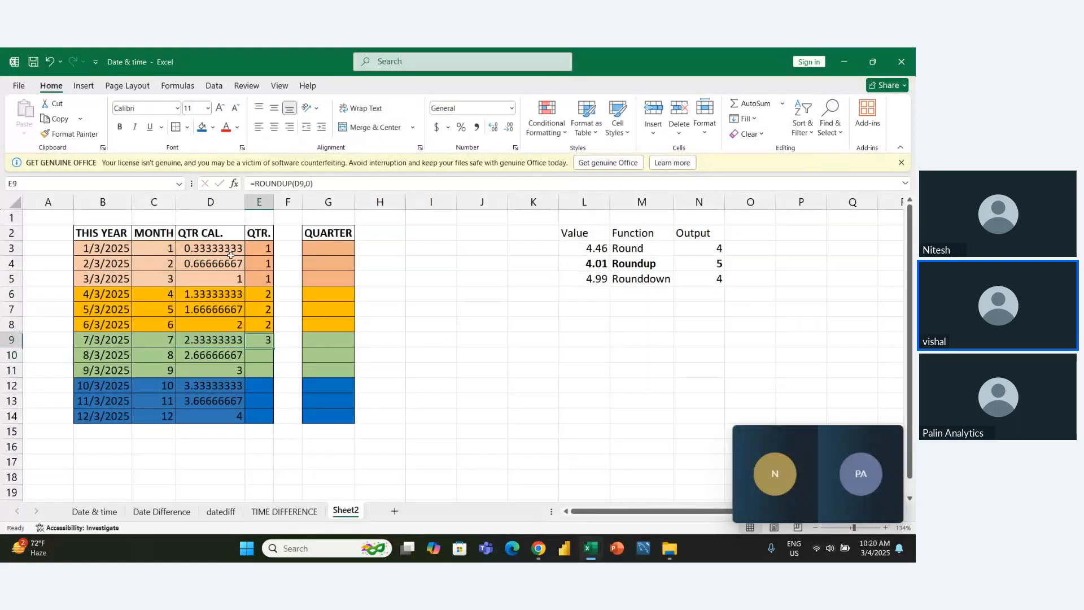
pyautogui.hotkey('shift', 'Down')
pyautogui.hotkey('shift', 'Down')
pyautogui.hotkey('ctrl', 'd')
# - Enter =ROUNDUP(D12,0) in E12 for the first month of the fourth quarter
pyautogui.press('Down')
pyautogui.press('Down')
pyautogui.press('Down')
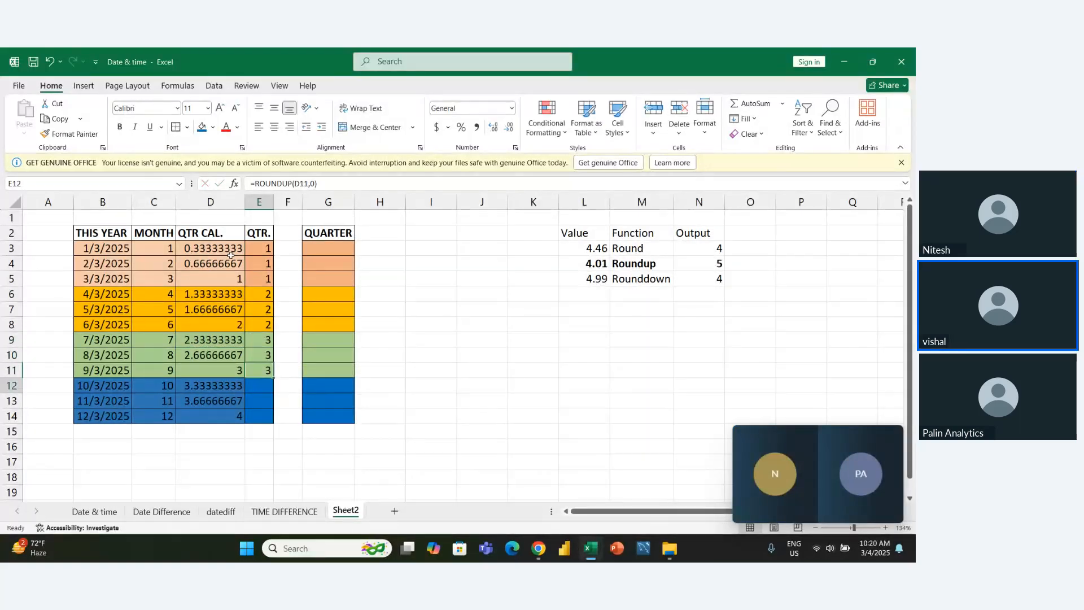
pyautogui.write('=roun')
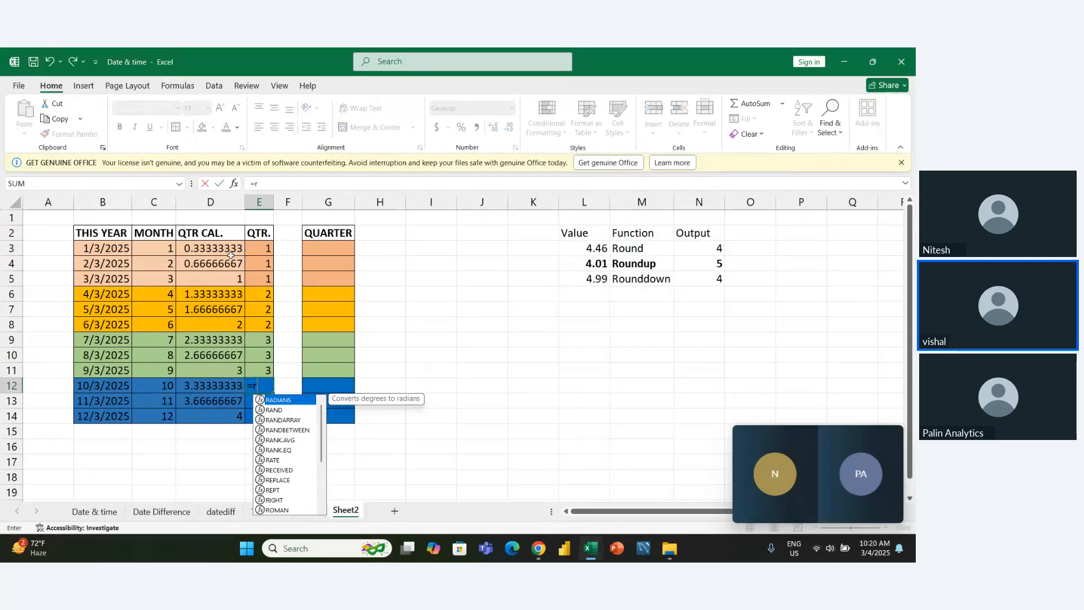
pyautogui.press('Down')
pyautogui.press('Down')
pyautogui.press('Tab')
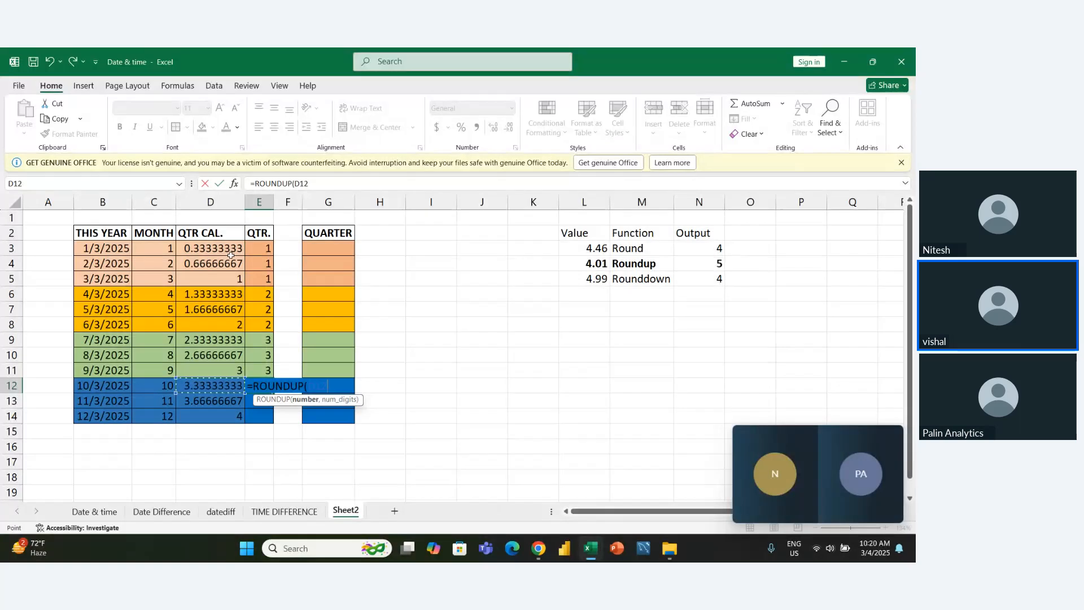
pyautogui.write(',')
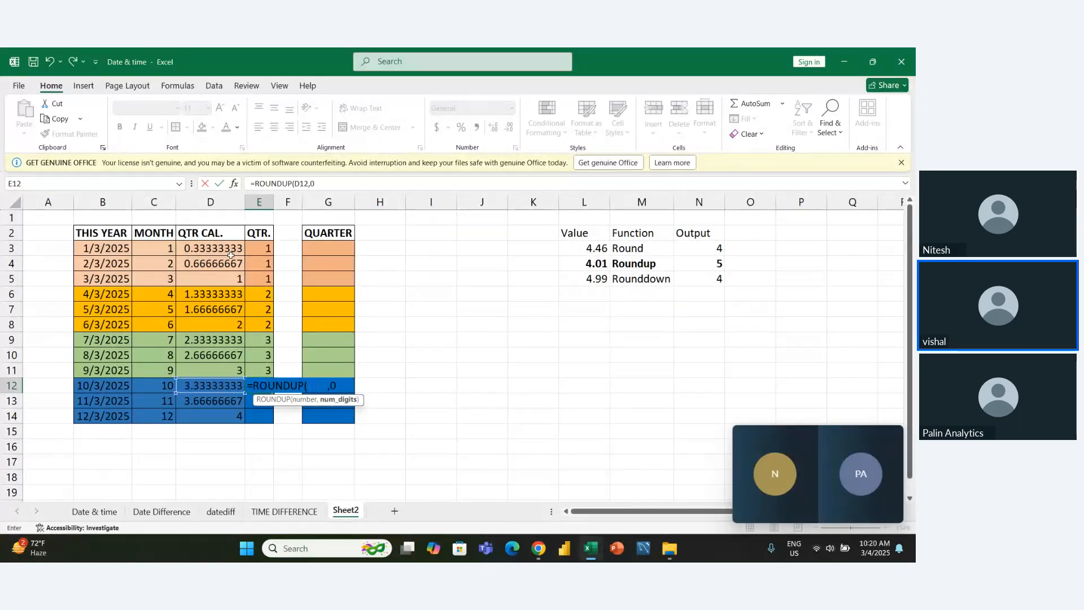
pyautogui.write('0')
pyautogui.press('Return')
# - Fill the QTR. formula from E12 down to E14 for the fourth-quarter months
pyautogui.press('Up')
pyautogui.hotkey('shift', 'Down')
pyautogui.hotkey('shift', 'Down')
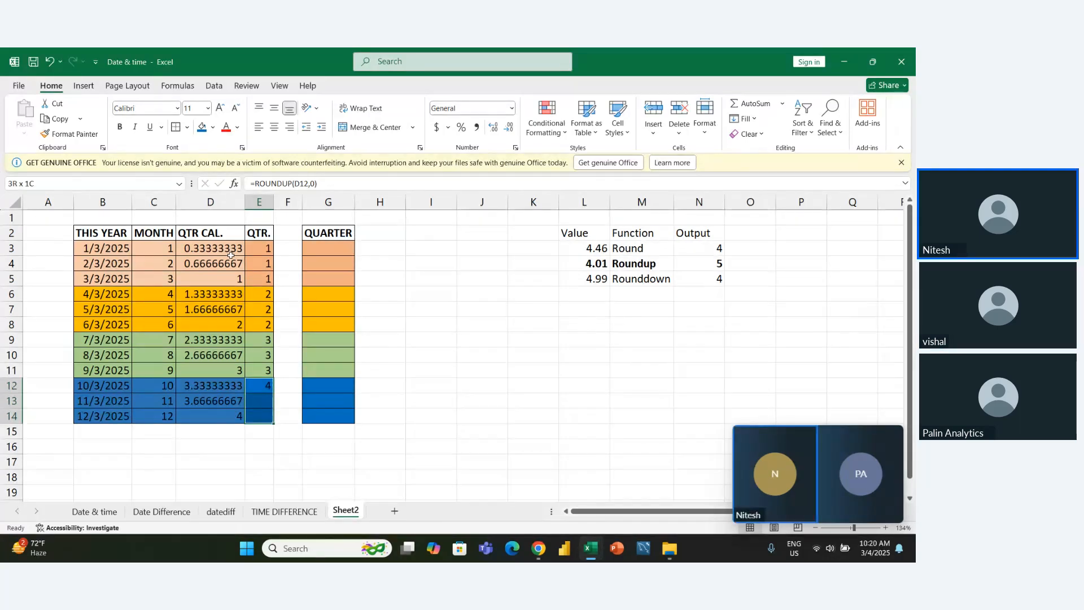
pyautogui.hotkey('ctrl', 'd')
# - Select the fourth-quarter rows across B12:G14 and review their month, QTR CAL. and QTR. cells
pyautogui.press('Left')
pyautogui.press('Left')
pyautogui.press('Left')
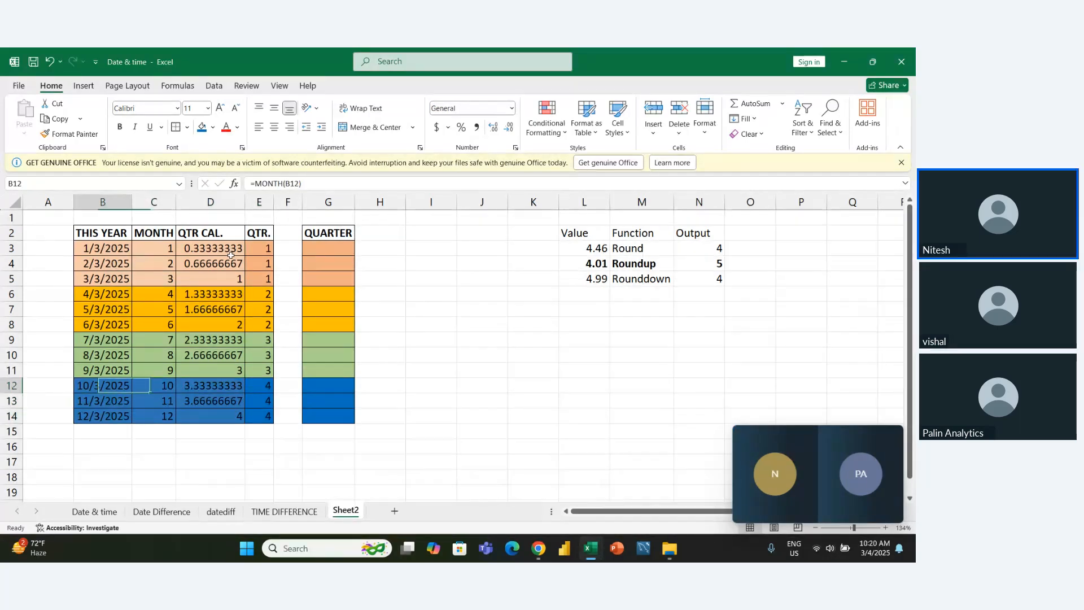
pyautogui.hotkey('shift', 'Down')
pyautogui.hotkey('shift', 'Down')
pyautogui.hotkey('shift', 'Right')
pyautogui.hotkey('shift', 'Right')
pyautogui.hotkey('shift', 'Right')
pyautogui.hotkey('shift', 'Right')
pyautogui.hotkey('shift', 'Right')
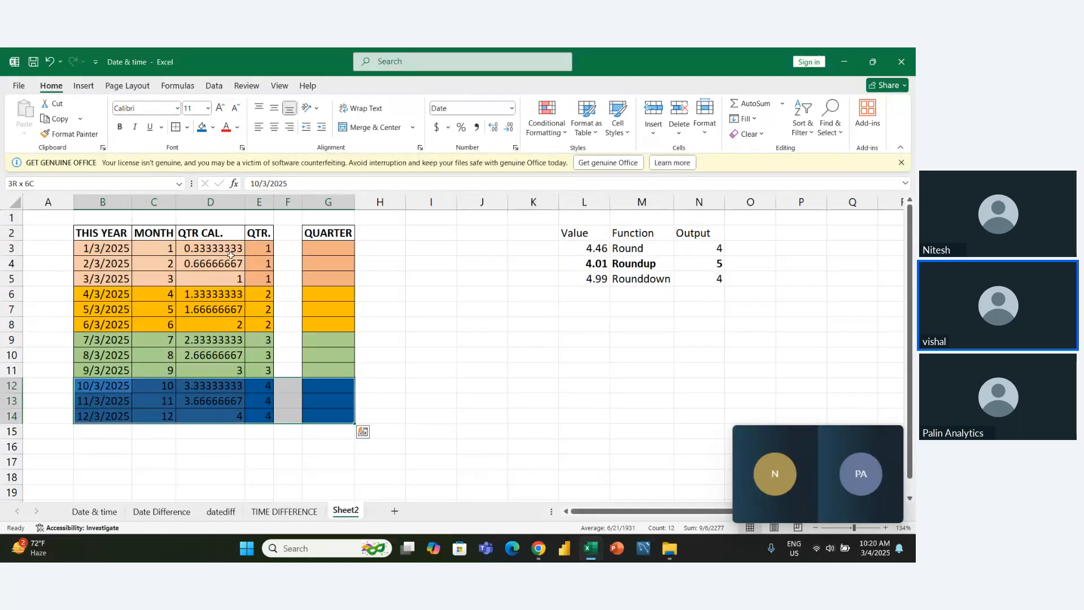
pyautogui.press('Right')
pyautogui.press('Right')
pyautogui.press('Right')
pyautogui.press('Right')
pyautogui.press('Right')
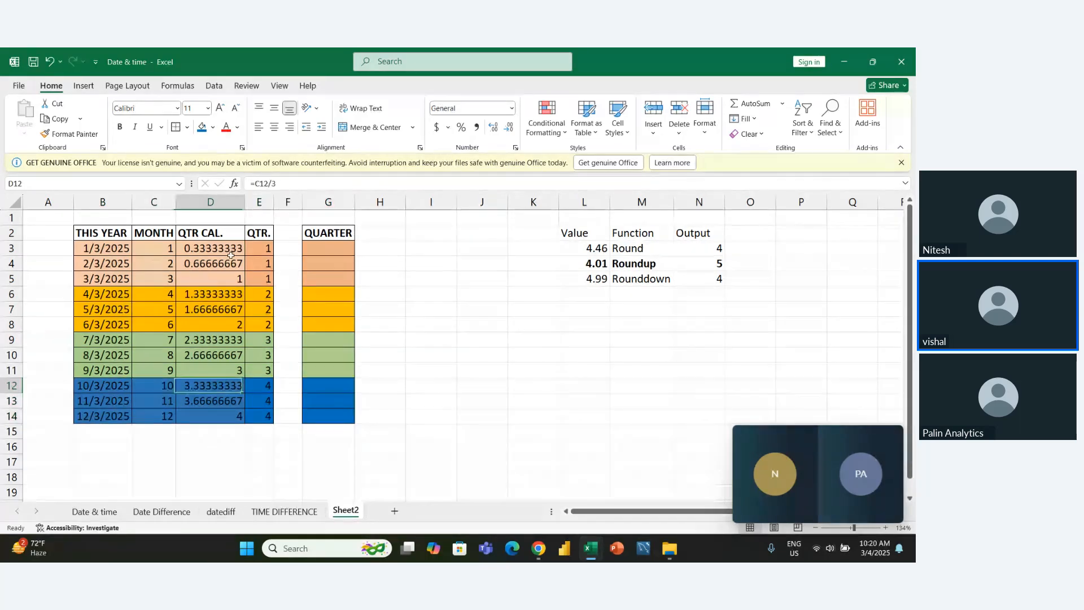
# - Return to the first data row and examine the QTR CAL. formula in D3
pyautogui.press('Up')
pyautogui.press('Up')
pyautogui.press('Up')
pyautogui.press('Up')
pyautogui.press('Up')
pyautogui.press('Up')
pyautogui.press('Up')
pyautogui.press('Up')
pyautogui.press('Up')
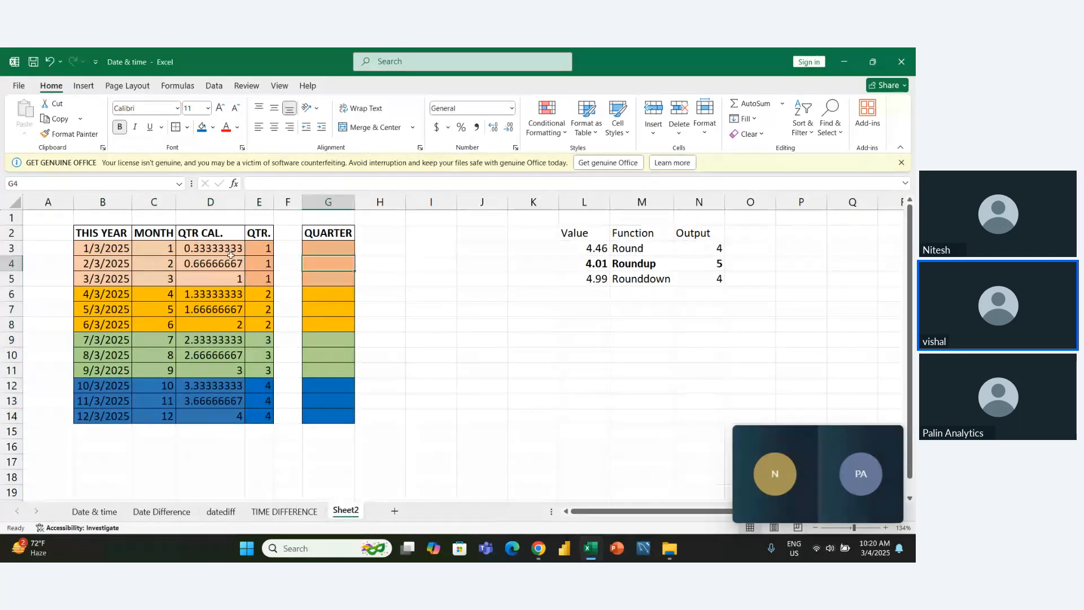
pyautogui.press('Left')
pyautogui.press('Left')
pyautogui.press('Down')
pyautogui.press('Left')
pyautogui.press('Up')
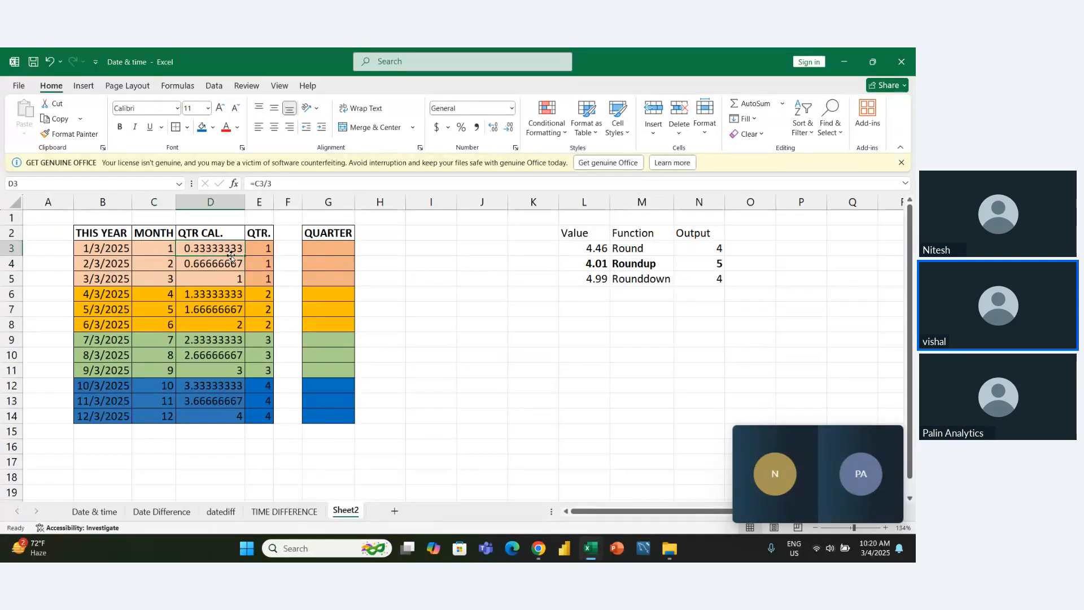
# - Enter =ROUNDUP(MONTH(B3)/3,0) in G3 to get the first date's quarter with one nested formula
pyautogui.press('Right')
pyautogui.press('Right')
pyautogui.press('Right')
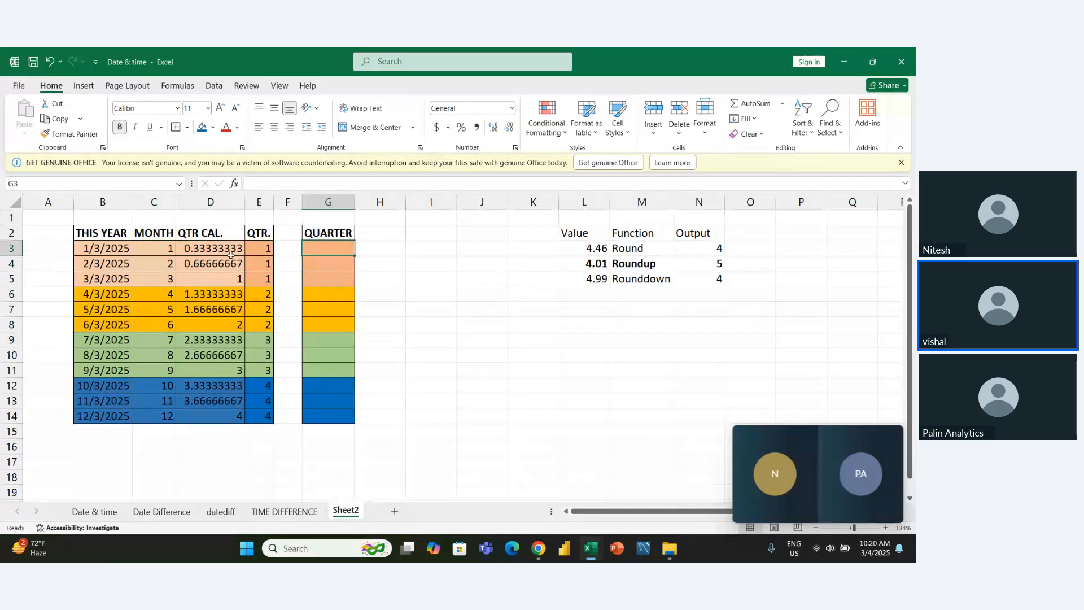
pyautogui.write('un')
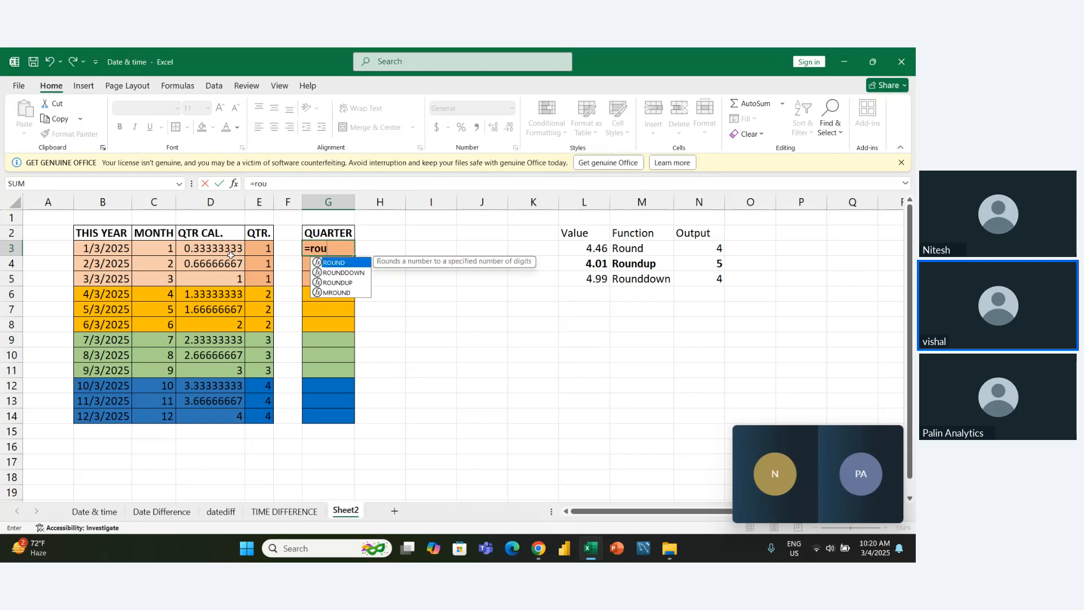
pyautogui.press('Down')
pyautogui.press('Down')
pyautogui.press('Tab')
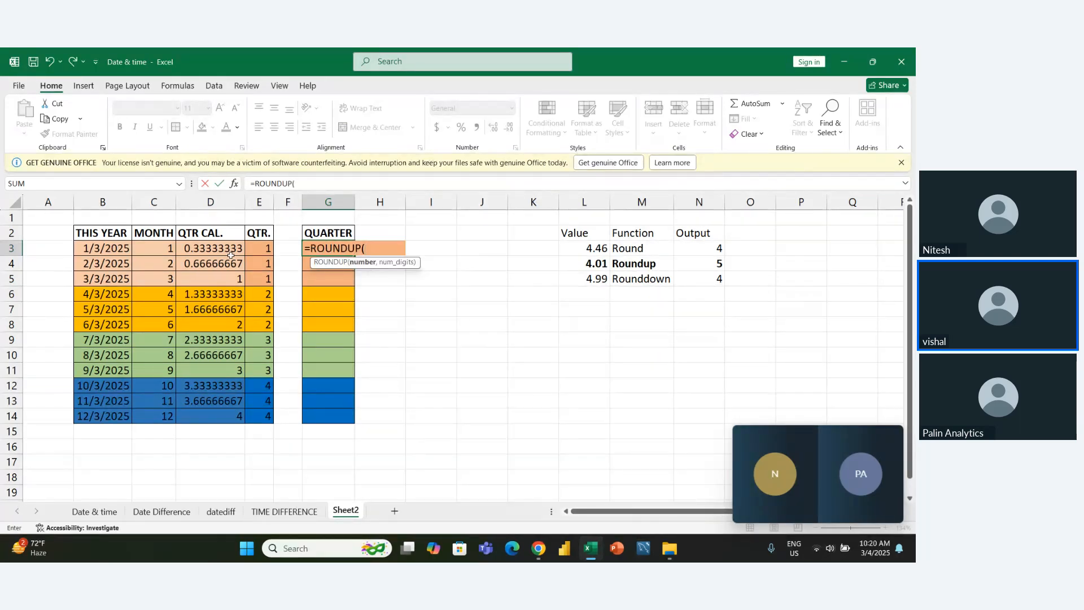
pyautogui.write('mon')
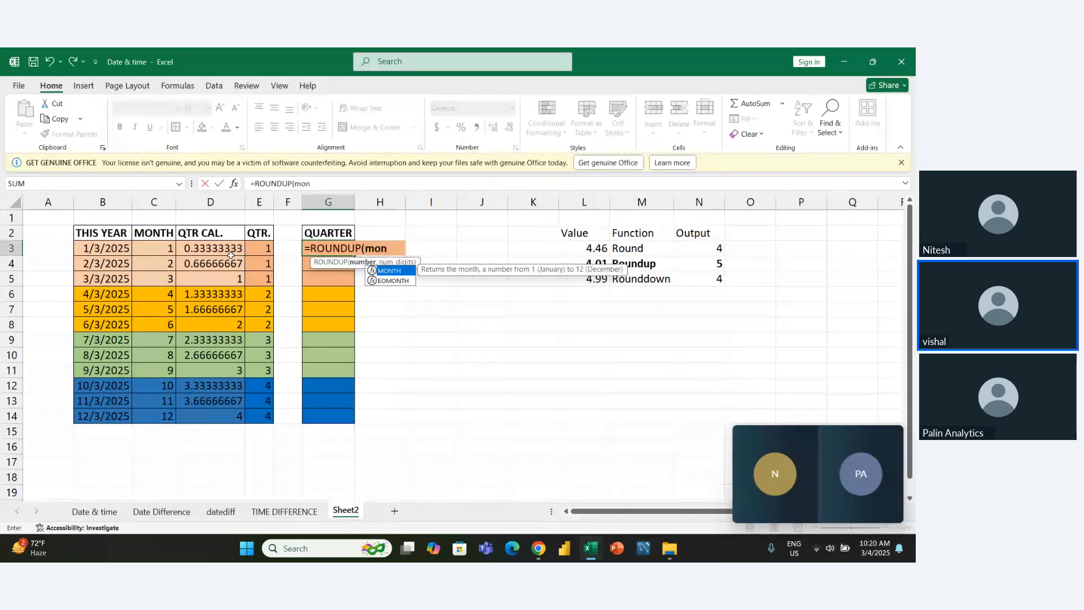
pyautogui.press('Tab')
pyautogui.click(230, 251)
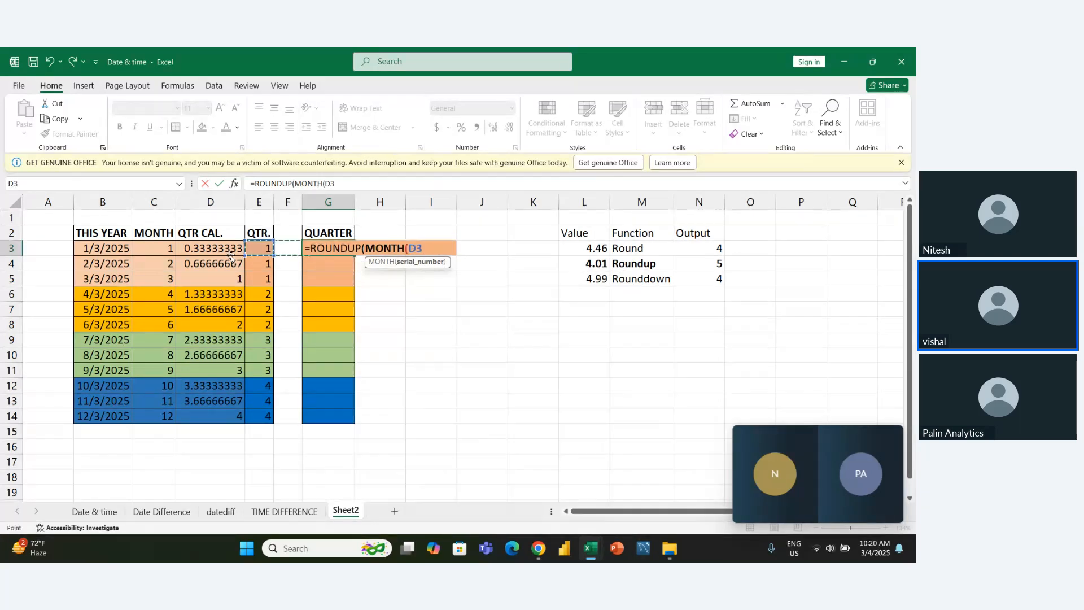
pyautogui.press('Left')
pyautogui.press('Left')
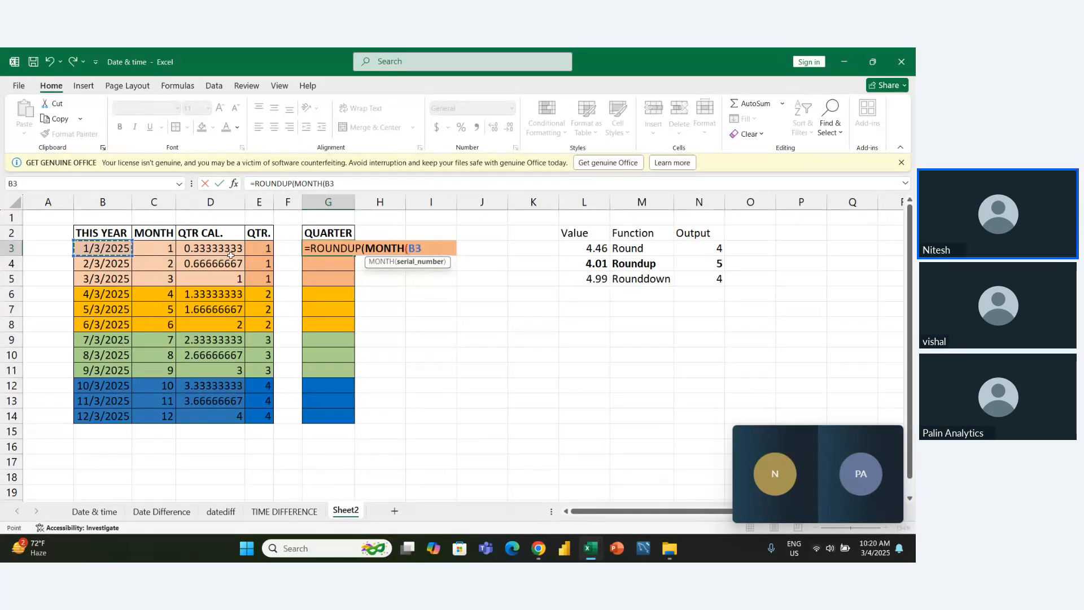
pyautogui.write(')')
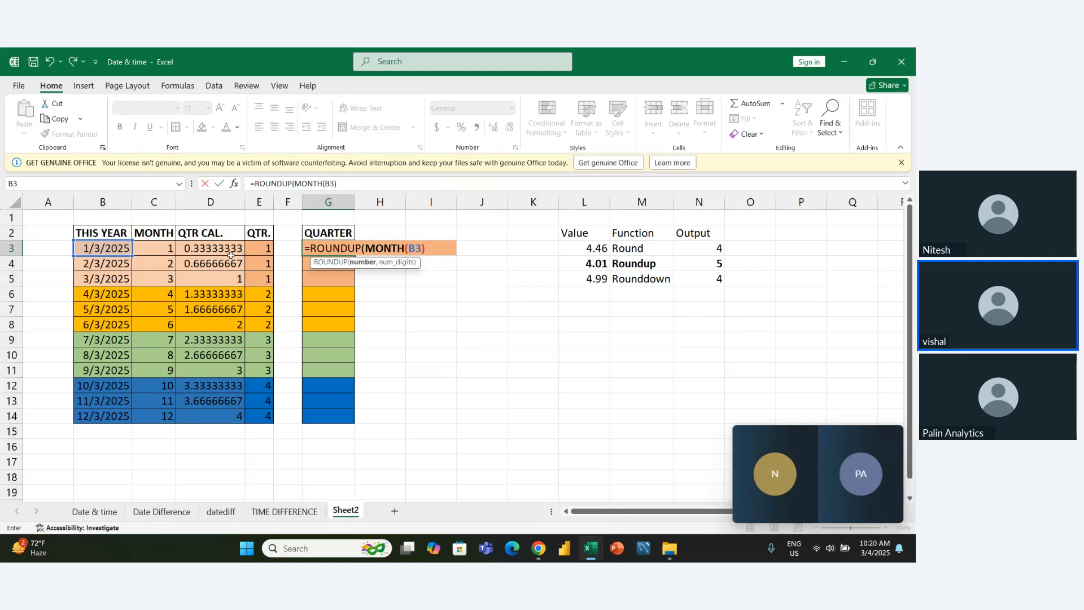
pyautogui.write('/3')
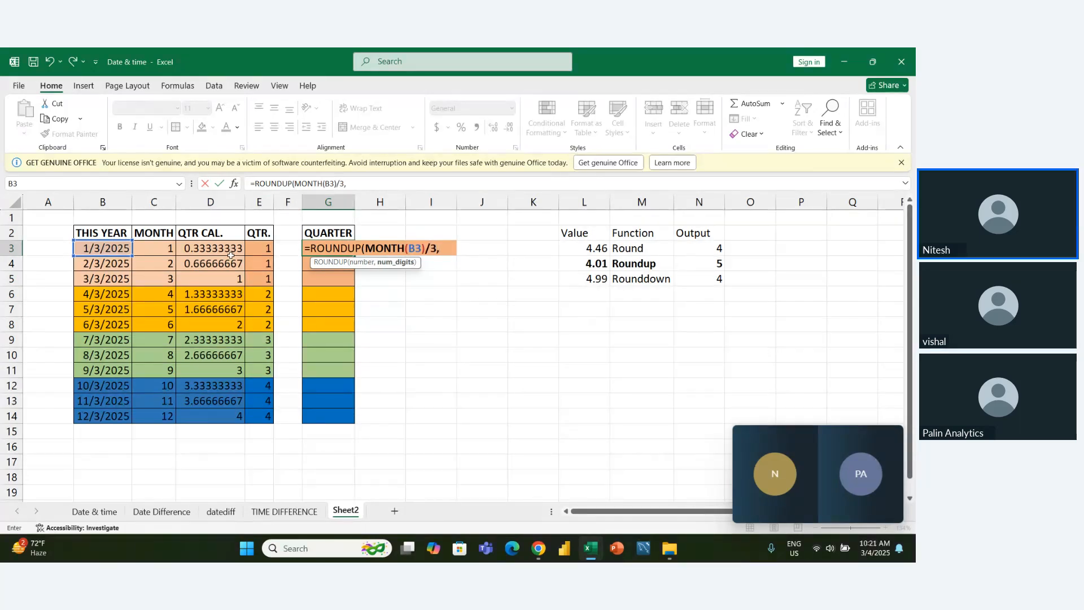
pyautogui.write(',0')
pyautogui.press('Return')
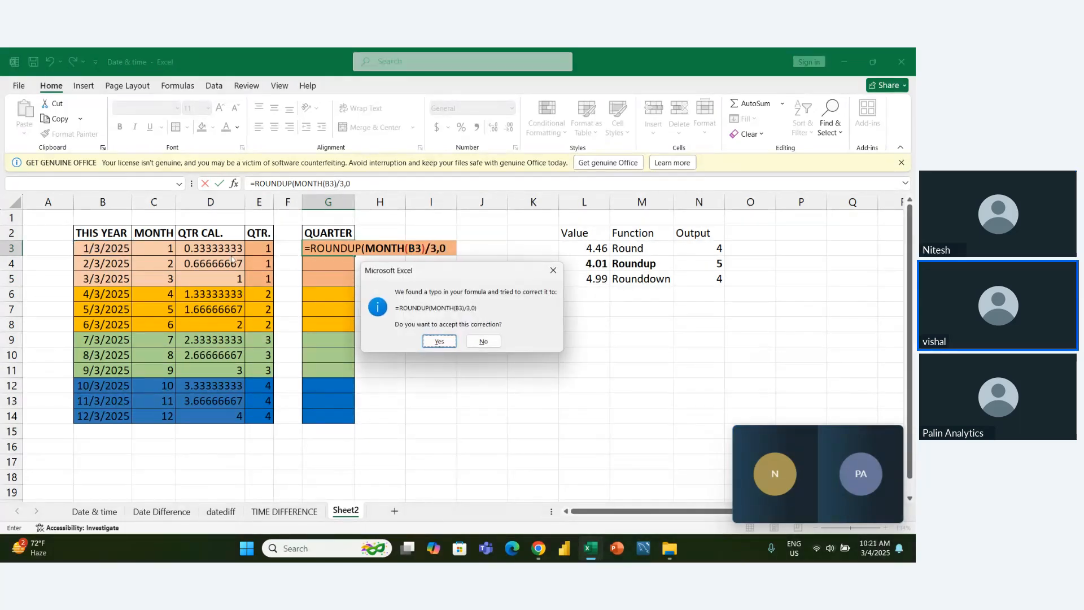
pyautogui.press('Return')
# - Fill the nested quarter formula from G3 down to G14 for all twelve dates
pyautogui.hotkey('shift', 'Down')
pyautogui.hotkey('shift', 'Down')
pyautogui.hotkey('shift', 'Down')
pyautogui.hotkey('shift', 'Down')
pyautogui.hotkey('shift', 'Down')
pyautogui.hotkey('shift', 'Down')
pyautogui.hotkey('shift', 'Down')
pyautogui.hotkey('shift', 'Down')
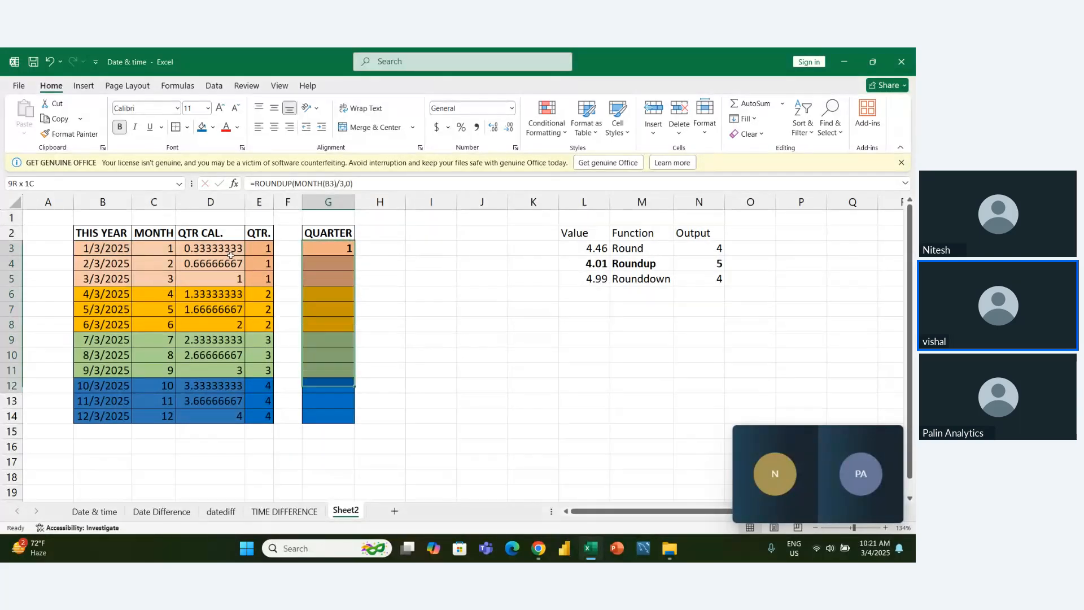
pyautogui.hotkey('shift', 'Down')
pyautogui.hotkey('shift', 'Down')
pyautogui.hotkey('shift', 'Down')
pyautogui.hotkey('ctrl', 'd')
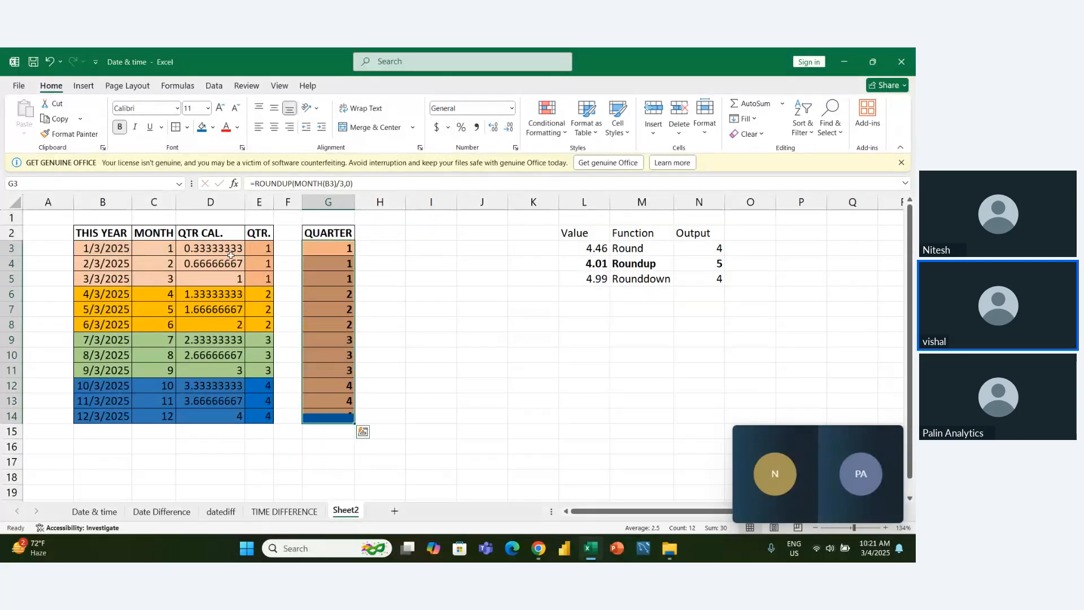
# - Go back up the QUARTER column and examine the nested formula in G3
pyautogui.click(434, 349)
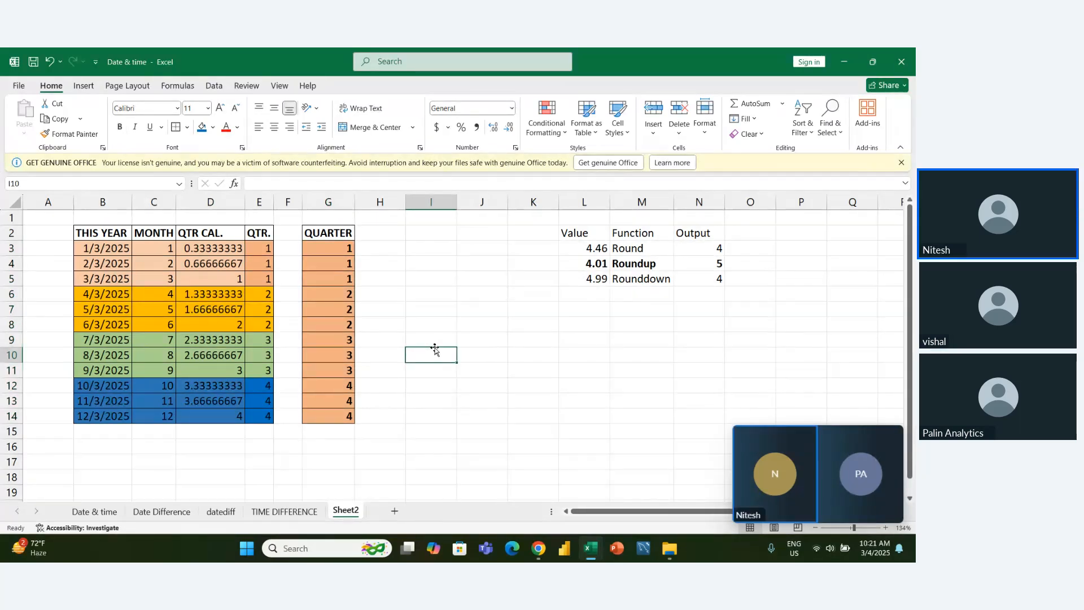
pyautogui.press('Left')
pyautogui.press('Left')
pyautogui.press('Up')
pyautogui.press('Up')
pyautogui.press('Up')
pyautogui.press('Up')
pyautogui.press('Up')
pyautogui.press('Up')
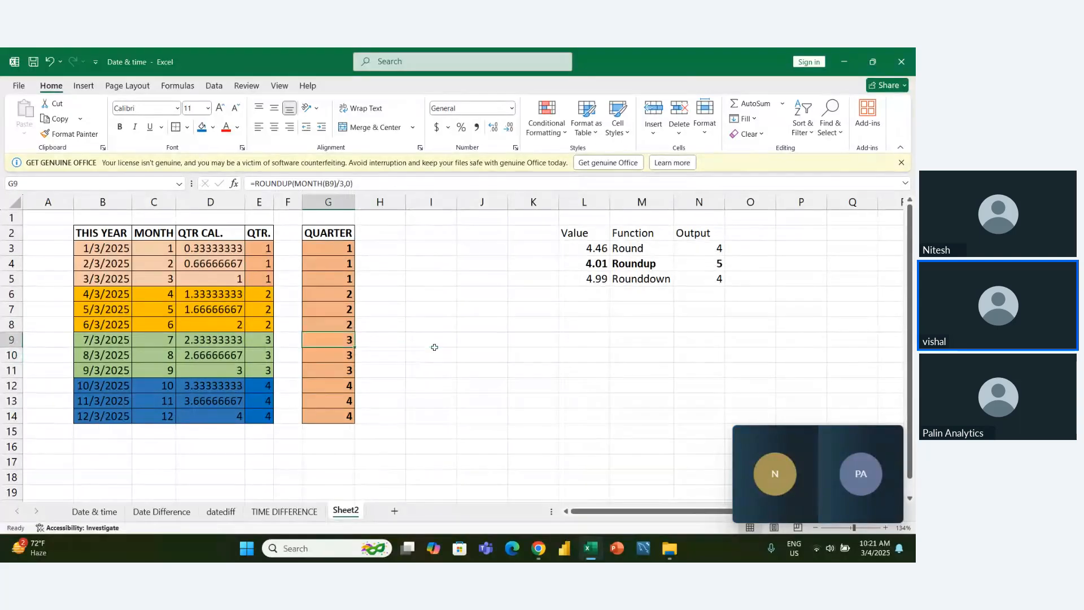
pyautogui.press('Up')
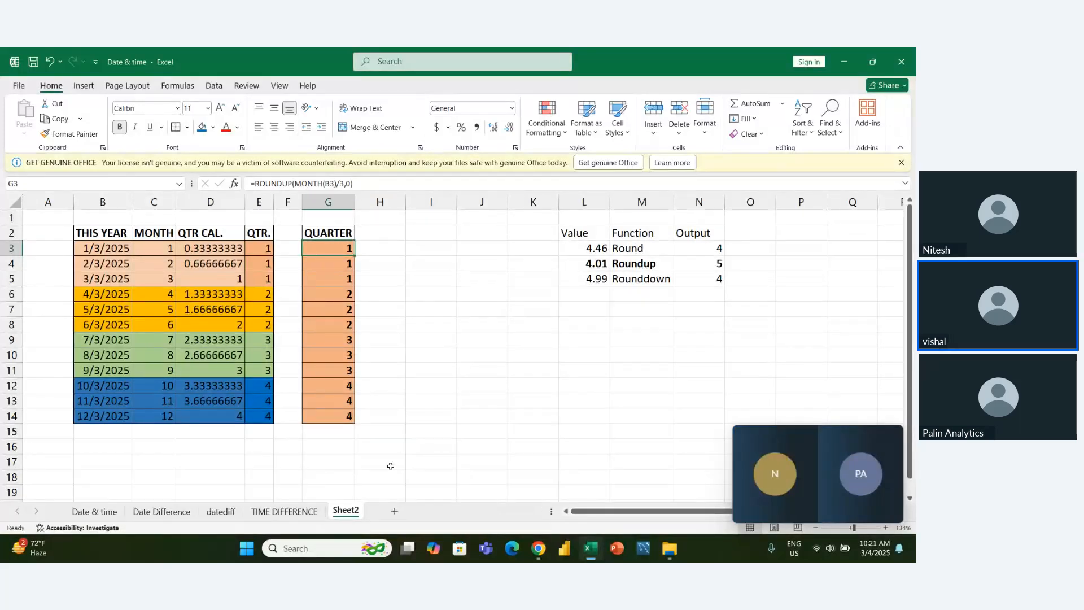
# - Rename Sheet2 as QTR
pyautogui.doubleClick(345, 510)
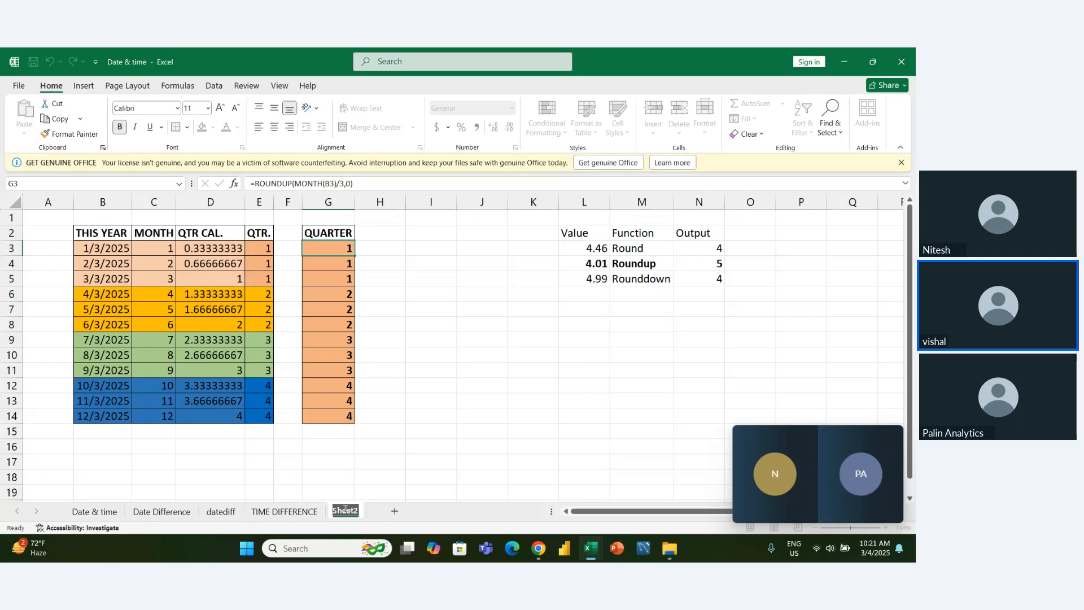
pyautogui.write('QF')
pyautogui.write('TR')
pyautogui.click(343, 509)
pyautogui.press('BackSpace')
pyautogui.press('Return')
pyautogui.click(380, 493)
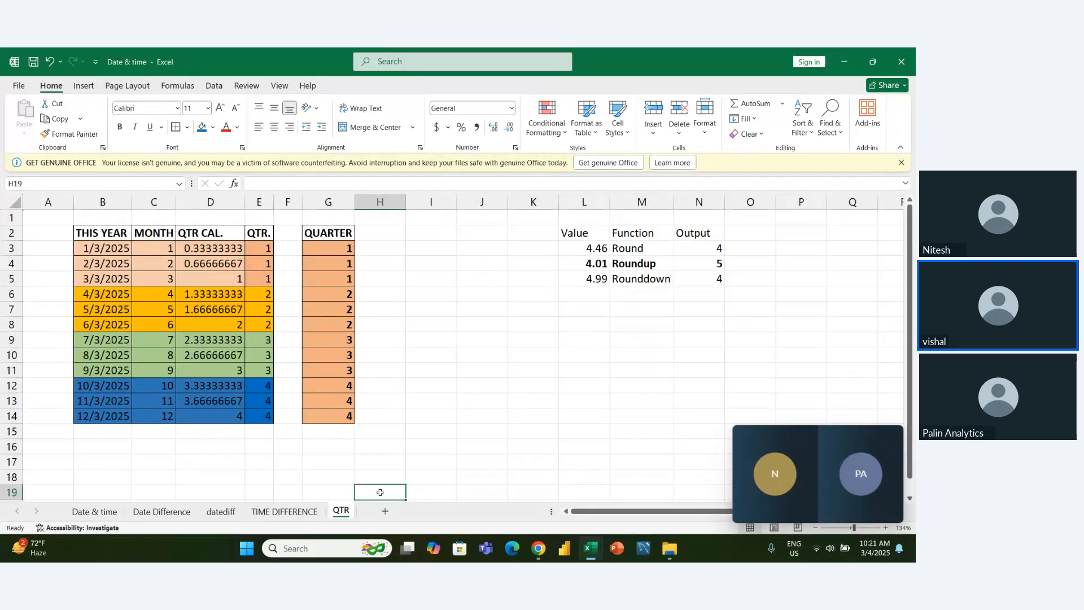
pyautogui.click(446, 467)
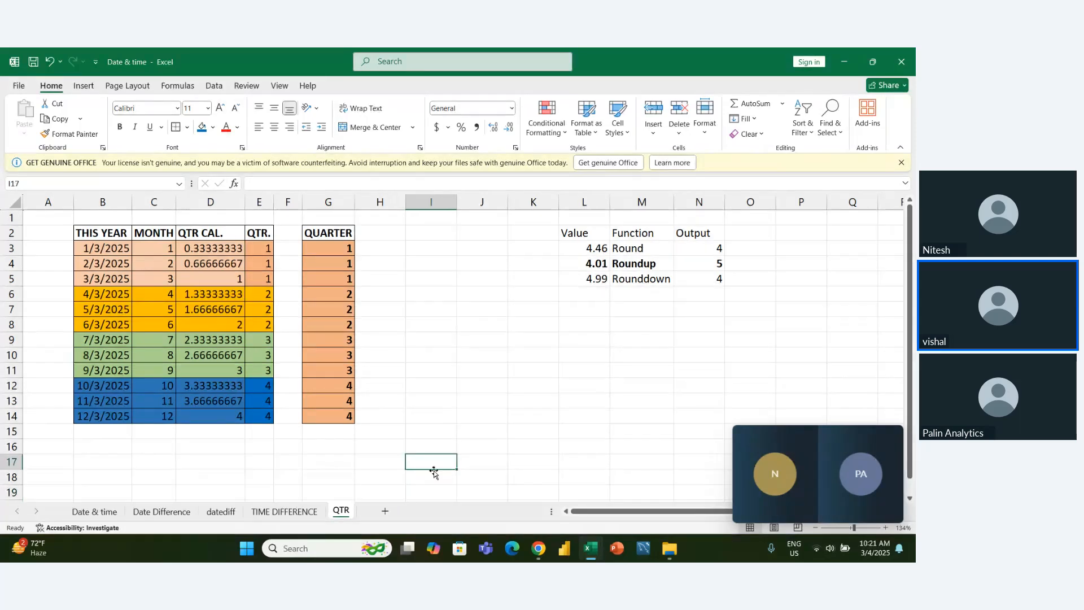
# - Look through the TIME DIFFERENCE, datediff, Date & time and Date Difference sheets, and review the QUARTER cells G3:G14 on QTR
pyautogui.click(295, 514)
pyautogui.click(217, 513)
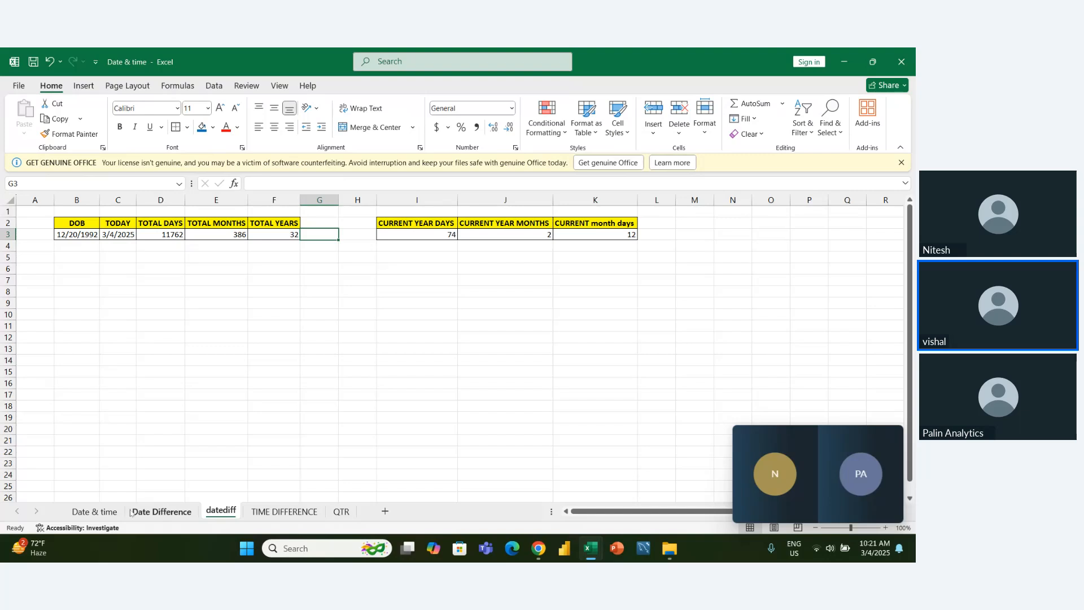
pyautogui.click(111, 514)
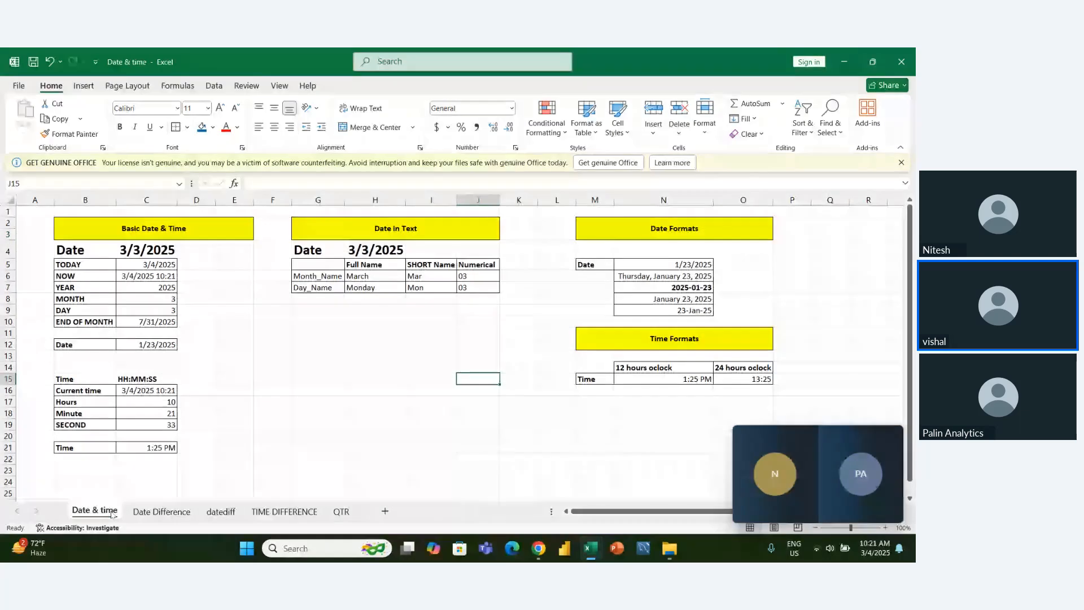
pyautogui.click(149, 515)
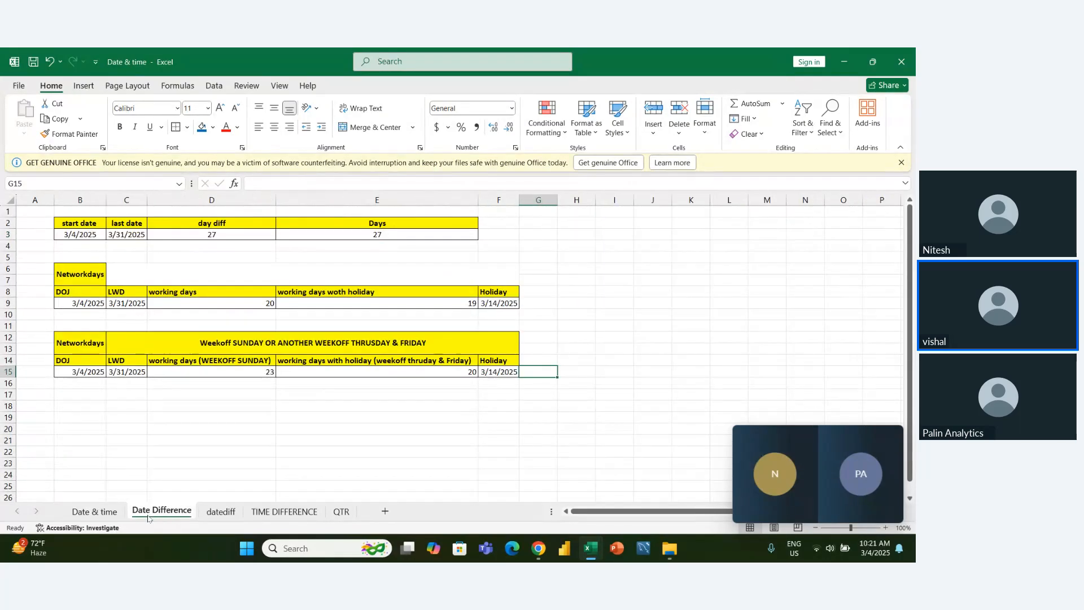
pyautogui.click(291, 510)
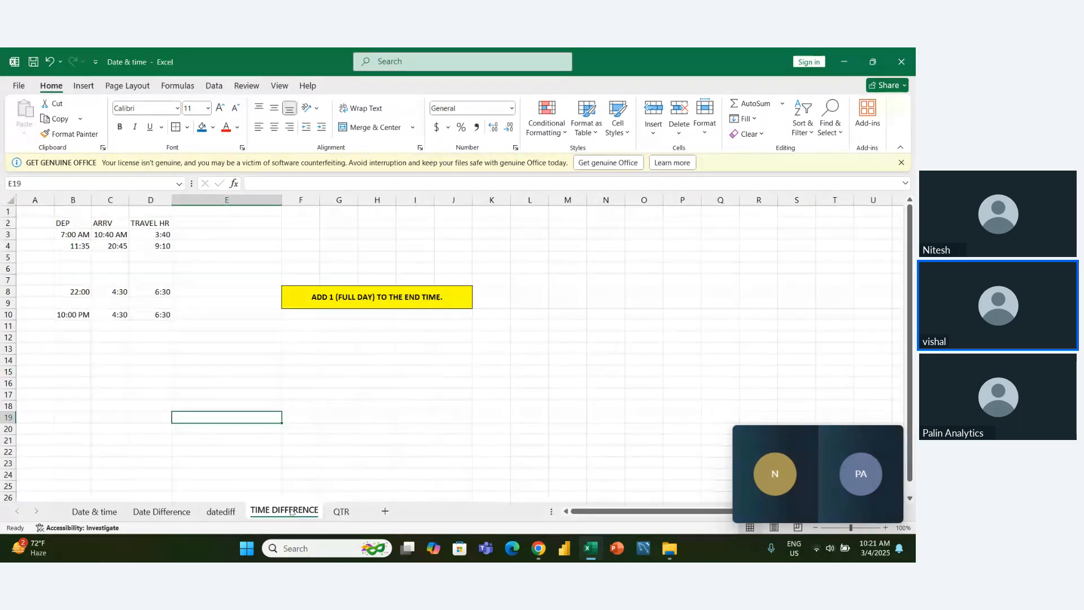
pyautogui.click(339, 516)
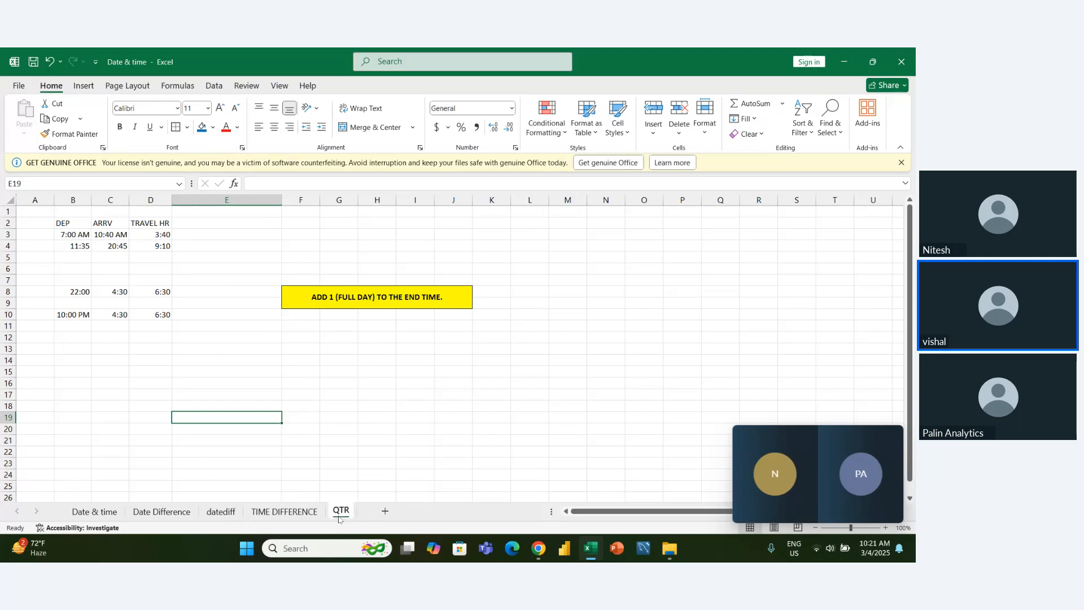
pyautogui.click(387, 487)
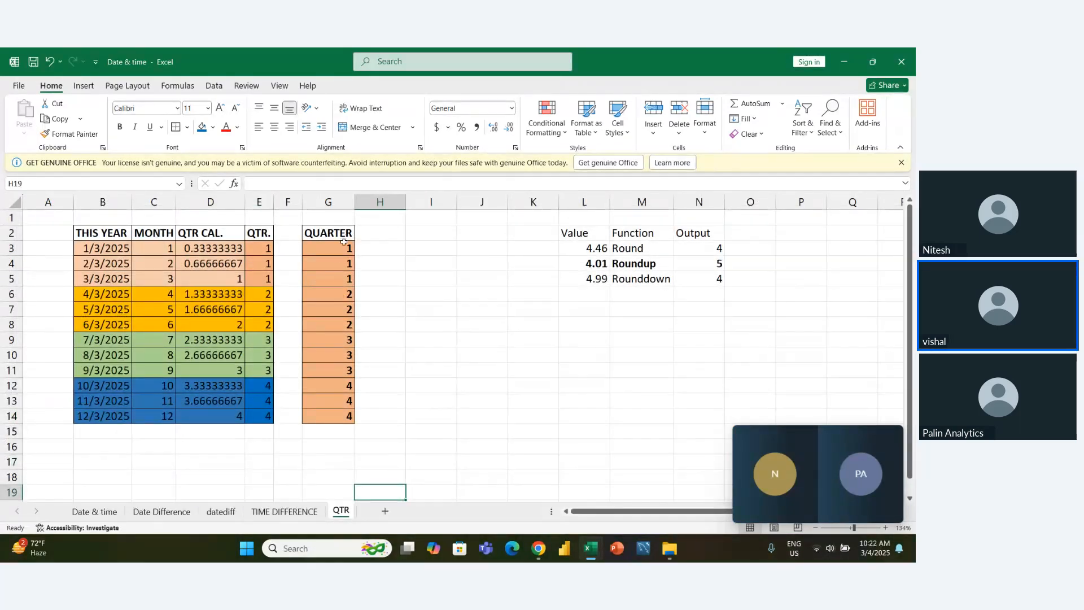
pyautogui.moveTo(344, 242); pyautogui.dragTo(340, 418)
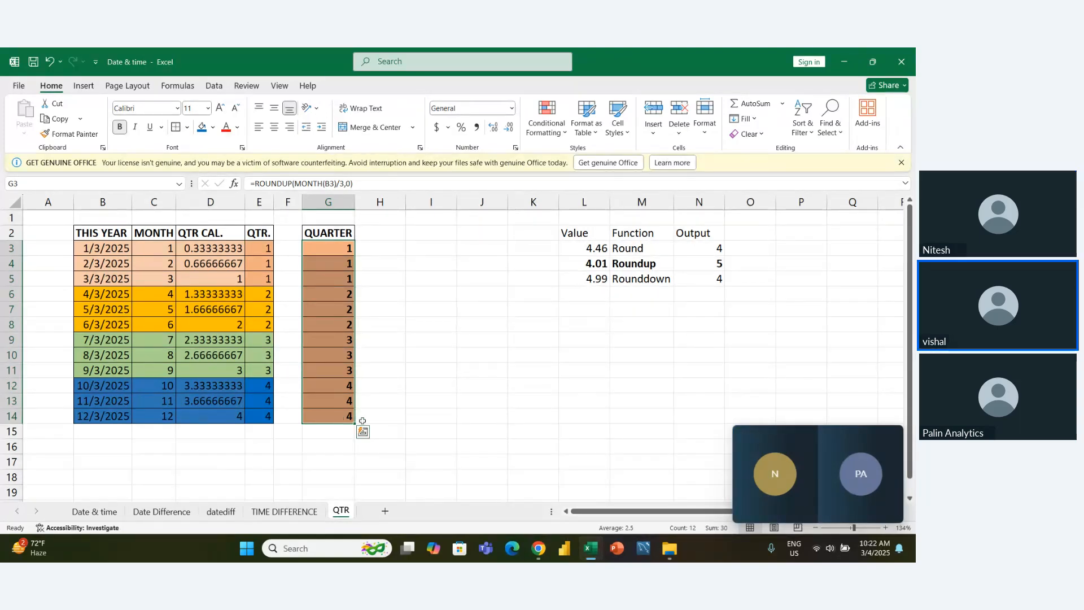
pyautogui.click(399, 432)
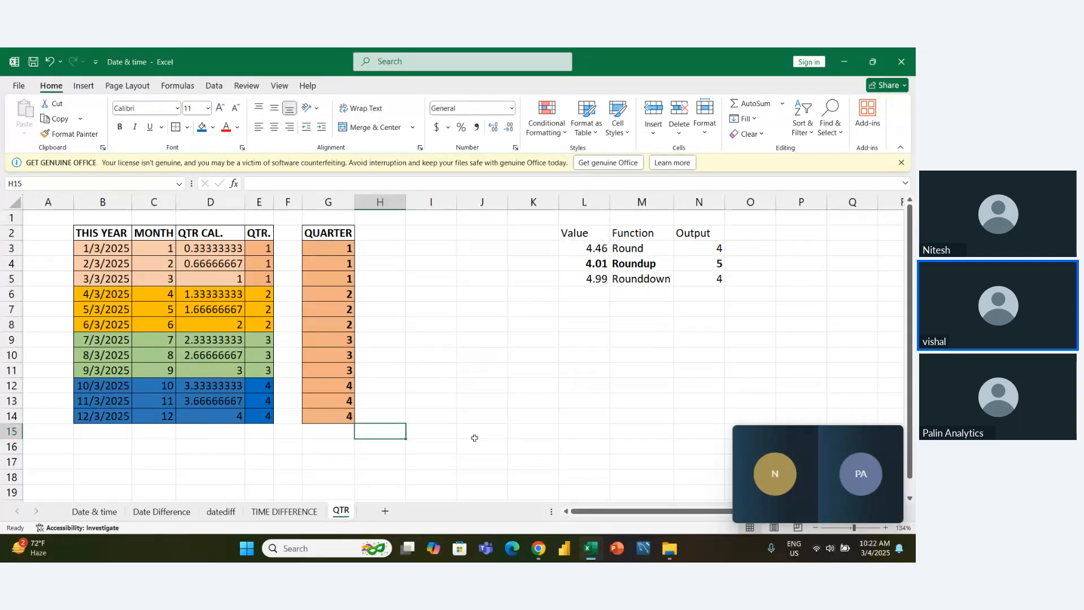
# - Add cell borders to the rounding example table in L2:N5 and autofit its column widths
pyautogui.moveTo(587, 234); pyautogui.dragTo(690, 276)
pyautogui.hotkey('alt', 'h')
pyautogui.press('o')
pyautogui.press('i')
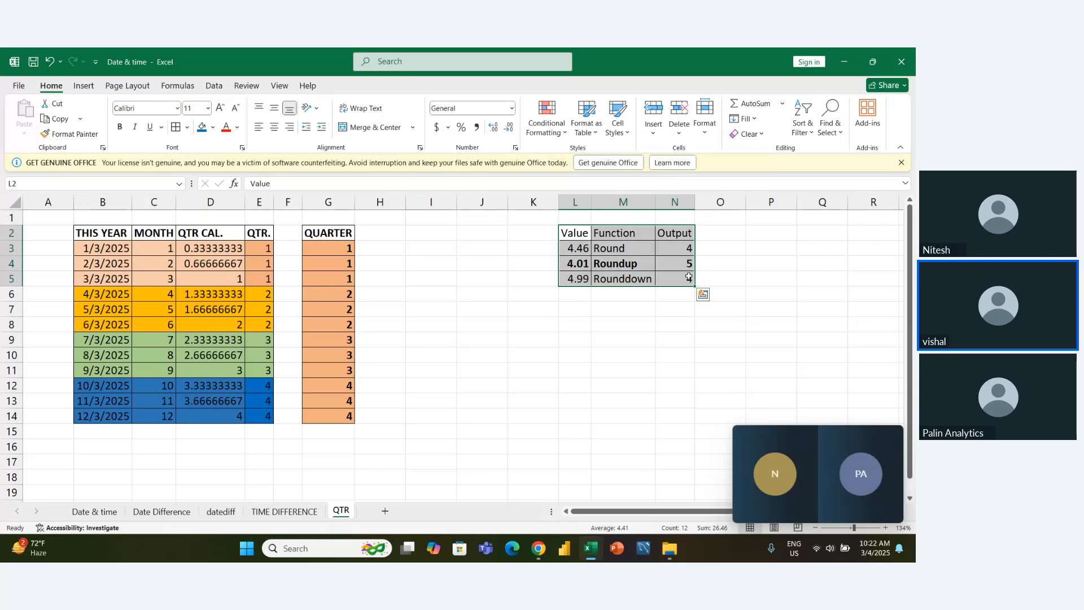
# - Make the Value, Function and Output headers in L2:N2 bold
pyautogui.press('Left')
pyautogui.press('Right')
pyautogui.press('Right')
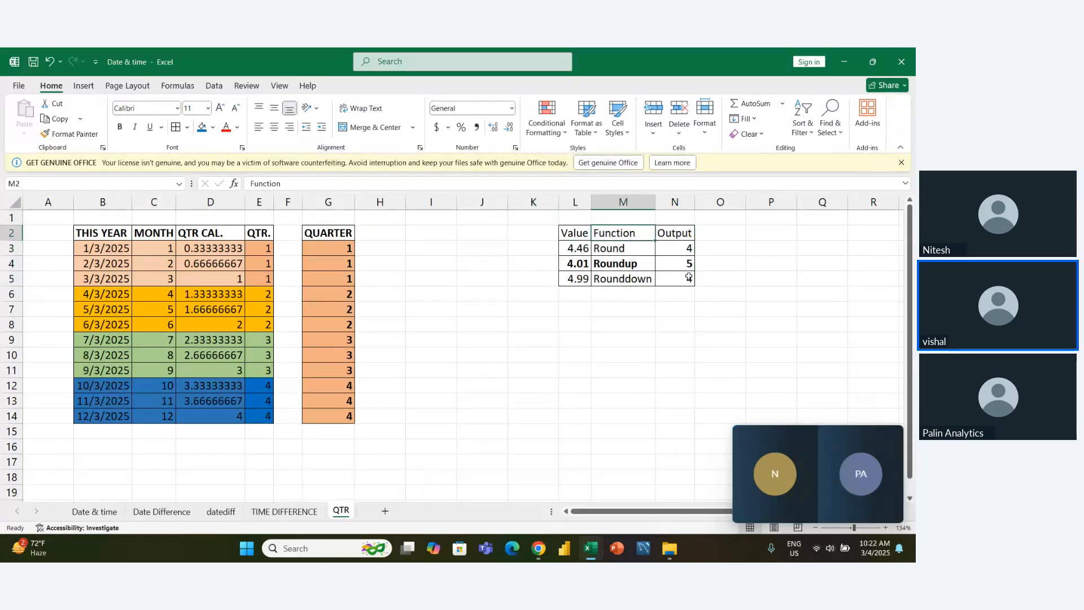
pyautogui.press('Left')
pyautogui.hotkey('shift', 'Right')
pyautogui.hotkey('shift', 'Right')
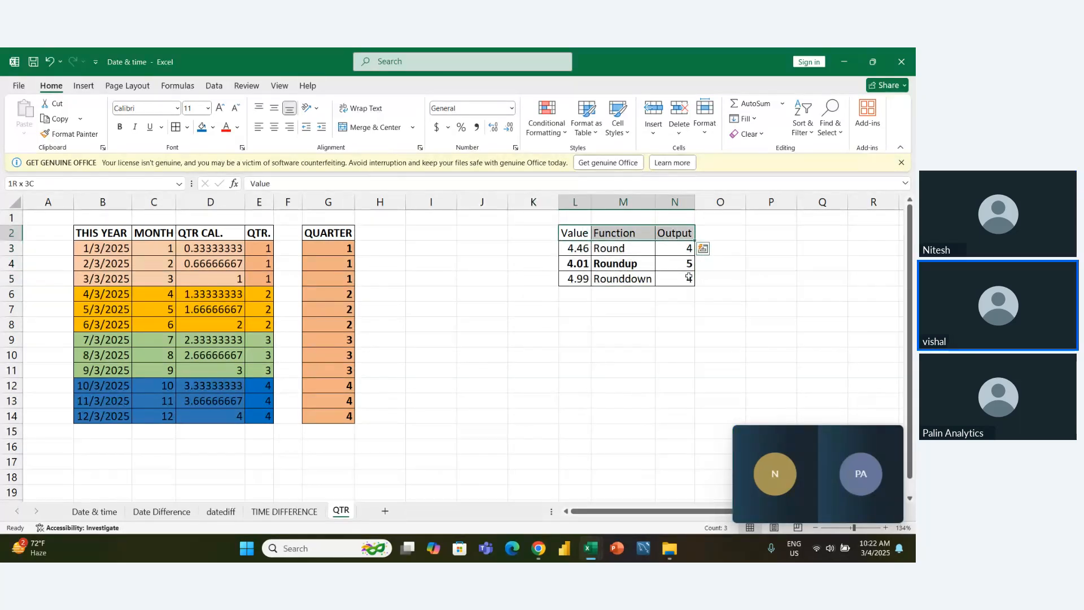
pyautogui.hotkey('ctrl', 'b')
pyautogui.press('Down')
pyautogui.press('Left')
pyautogui.press('Right')
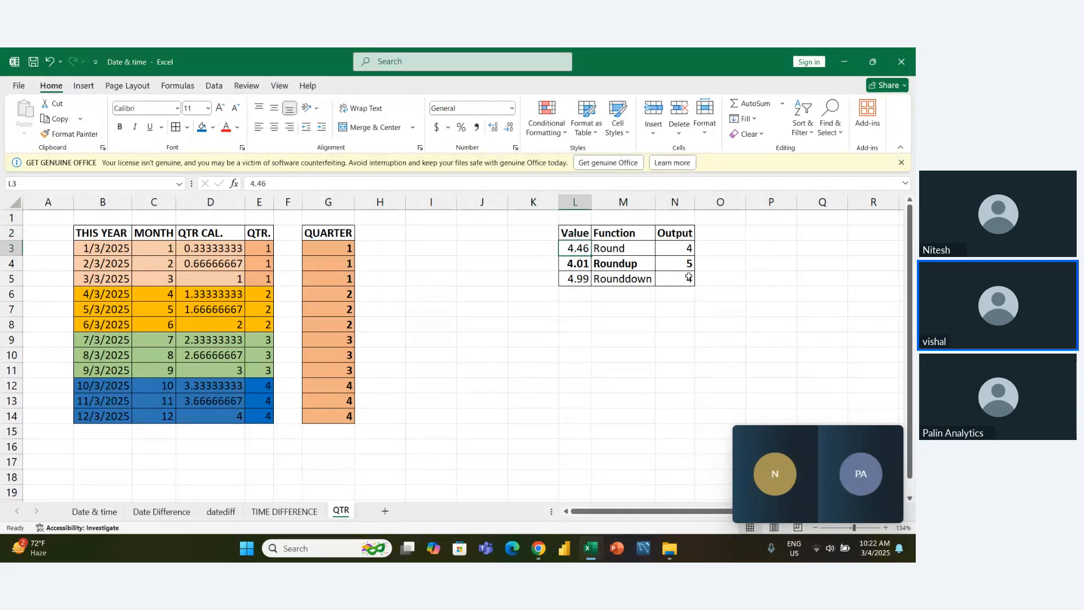
pyautogui.press('Down')
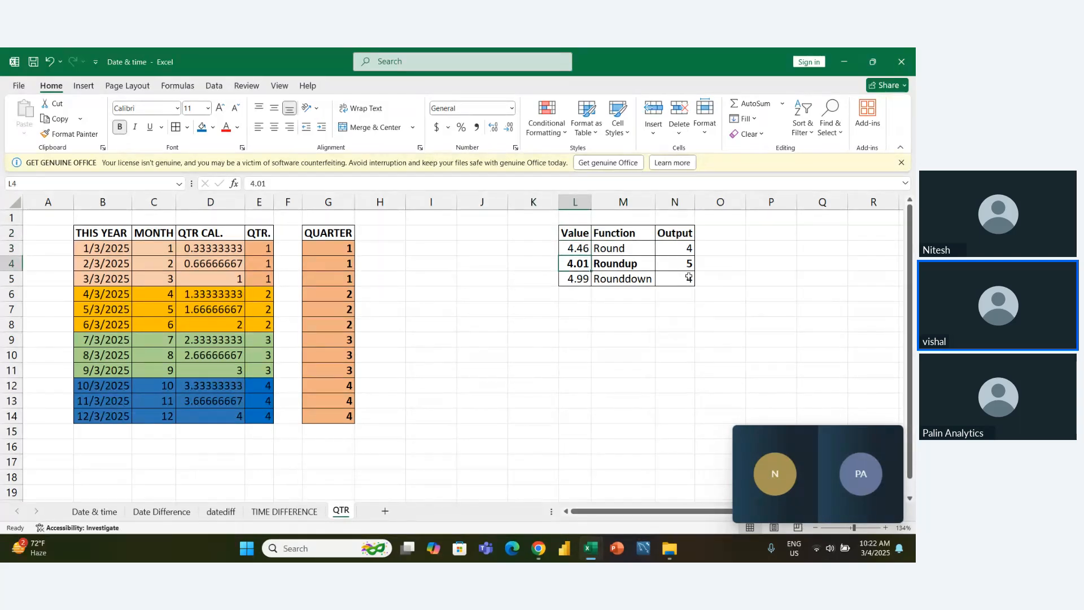
pyautogui.press('Left')
pyautogui.press('Up')
pyautogui.press('Right')
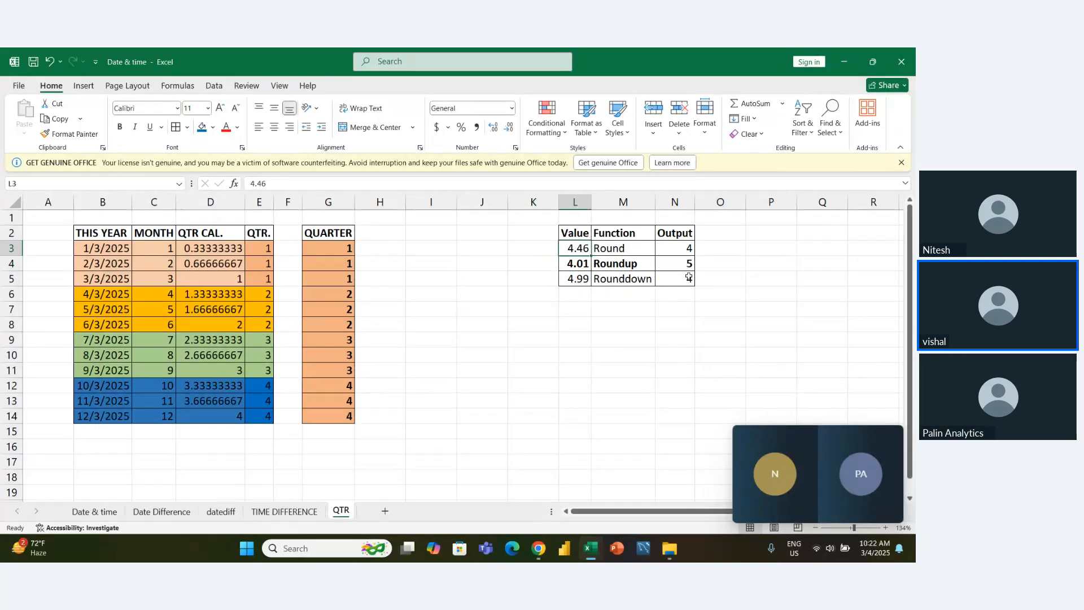
pyautogui.press('Down')
pyautogui.press('Down')
pyautogui.press('Right')
pyautogui.press('Up')
pyautogui.press('Up')
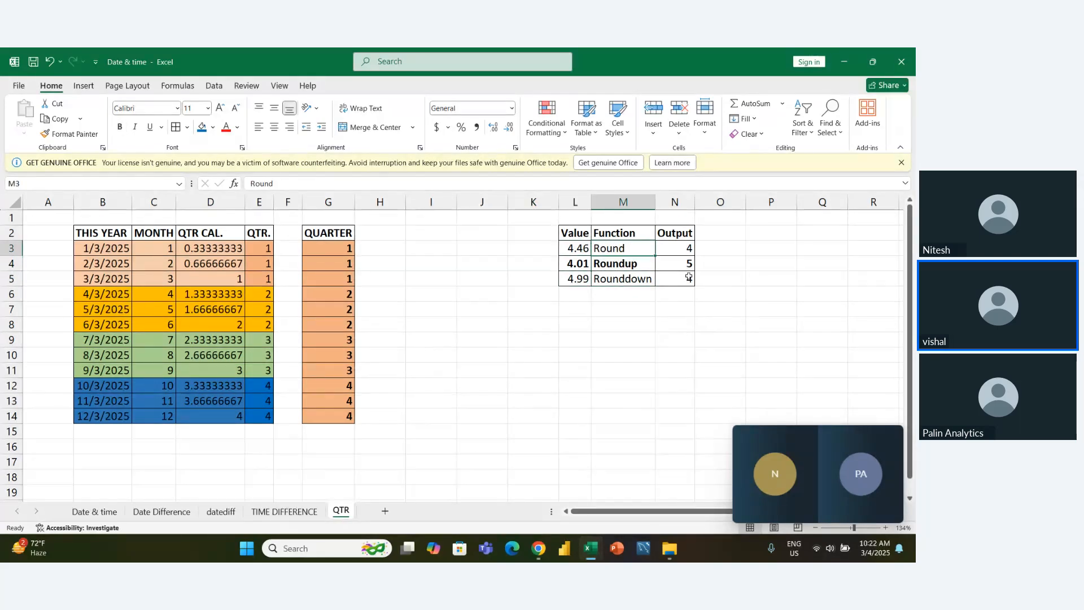
pyautogui.press('Left')
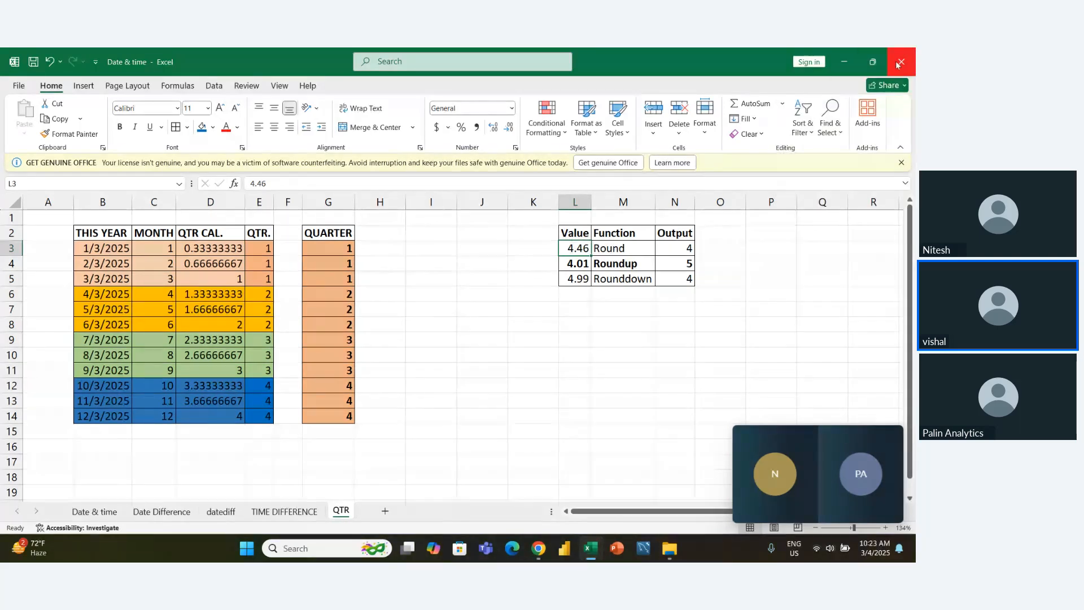
pyautogui.click(18, 85)
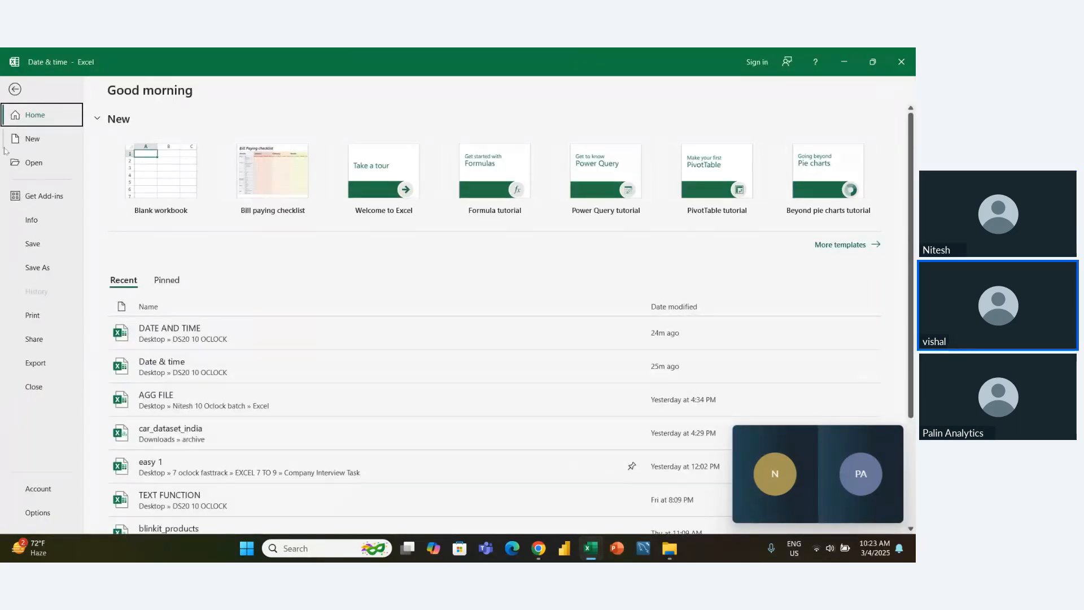
pyautogui.click(15, 89)
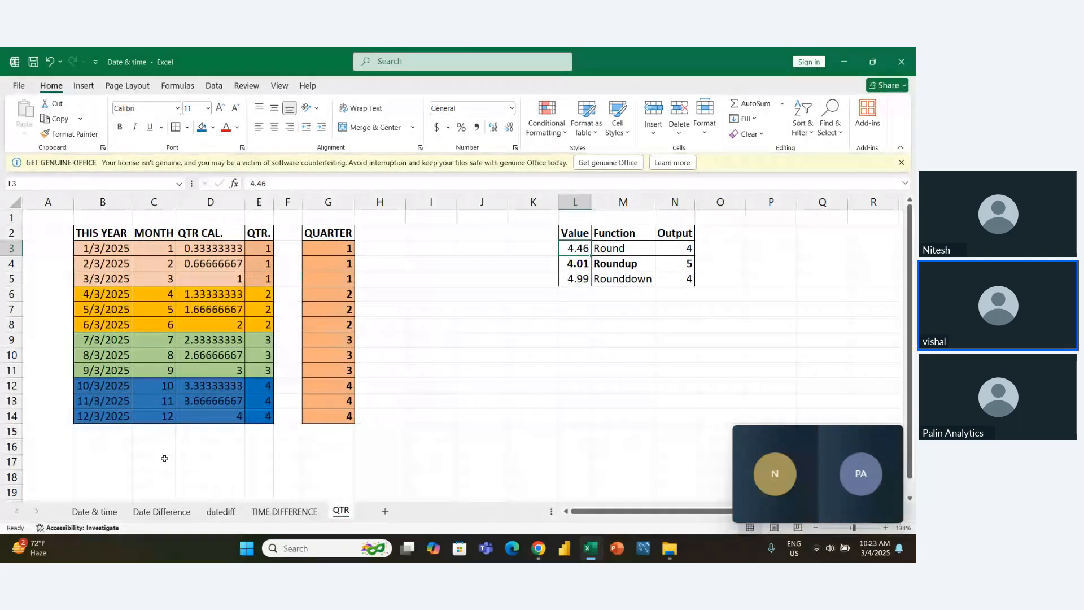
# - Create a new blank workbook
pyautogui.click(18, 85)
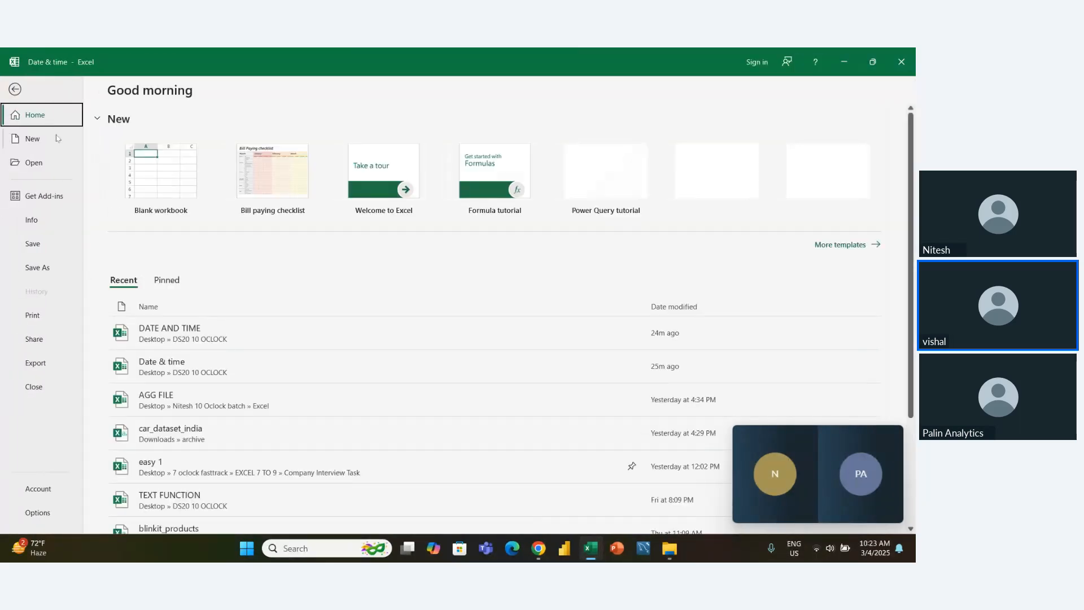
pyautogui.click(161, 175)
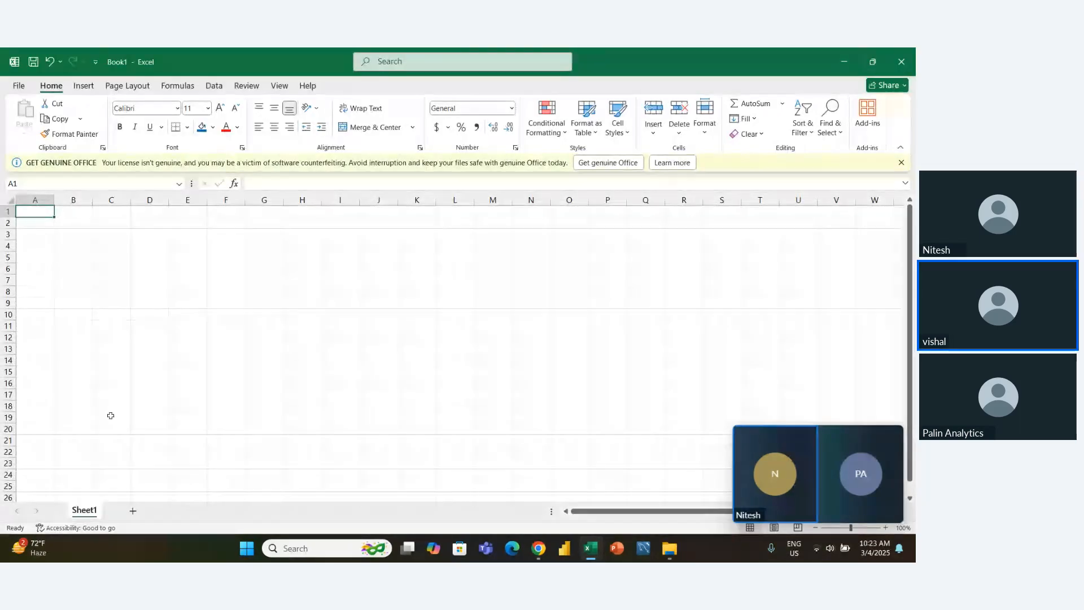
pyautogui.doubleClick(85, 511)
pyautogui.write('Cell')
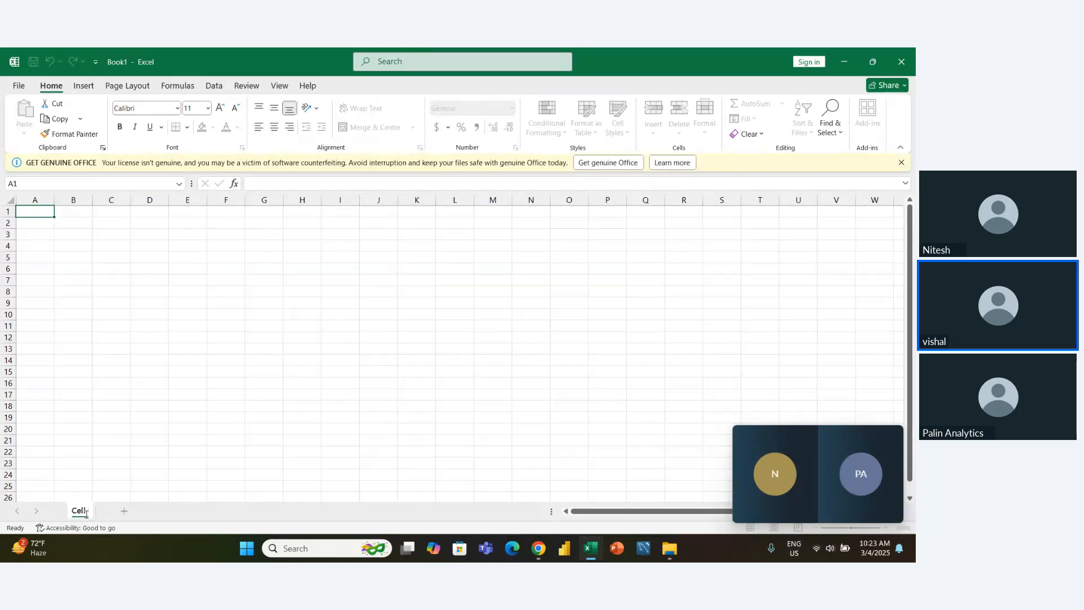
pyautogui.press('BackSpace')
pyautogui.press('BackSpace')
pyautogui.press('BackSpace')
pyautogui.press('BackSpace')
pyautogui.write('Relative')
pyautogui.press('Escape')
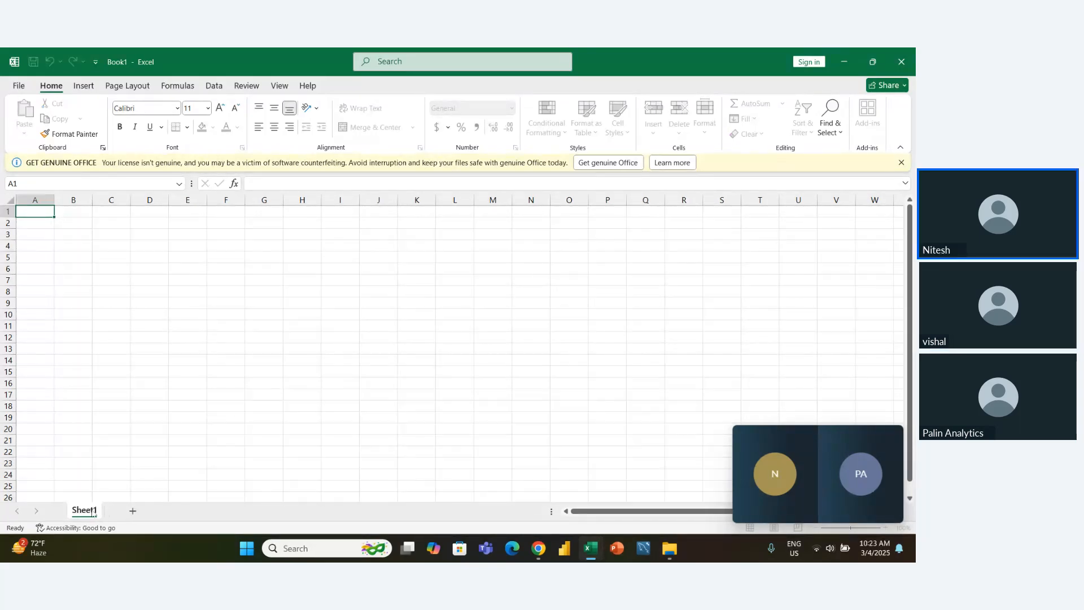
# - Rename Sheet1 as Relative
pyautogui.doubleClick(85, 511)
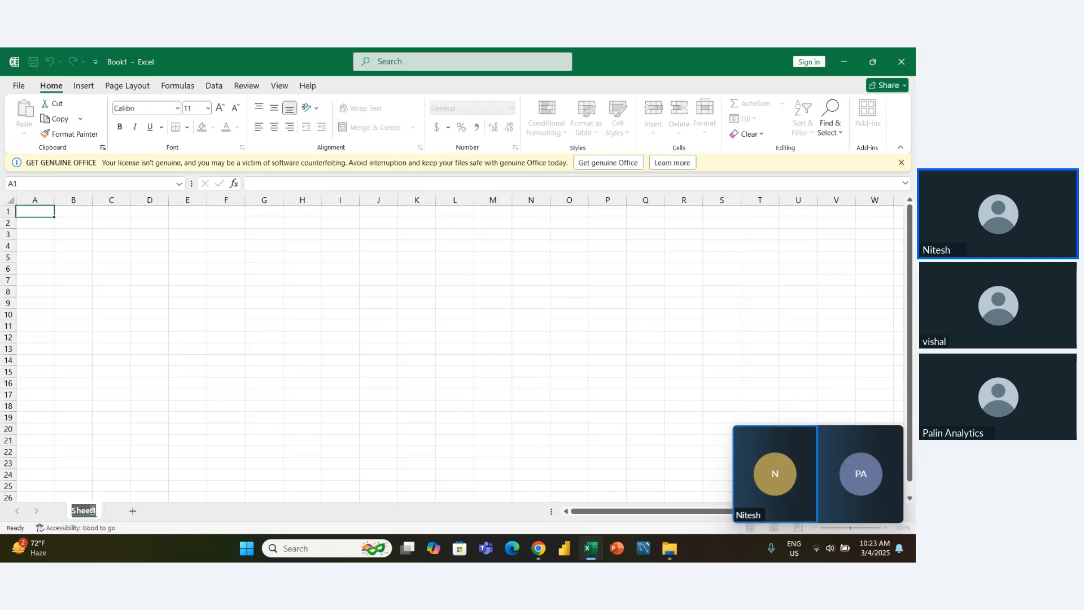
pyautogui.write('Relative')
# - Add a second sheet after Relative and name it Absolute
pyautogui.click(141, 512)
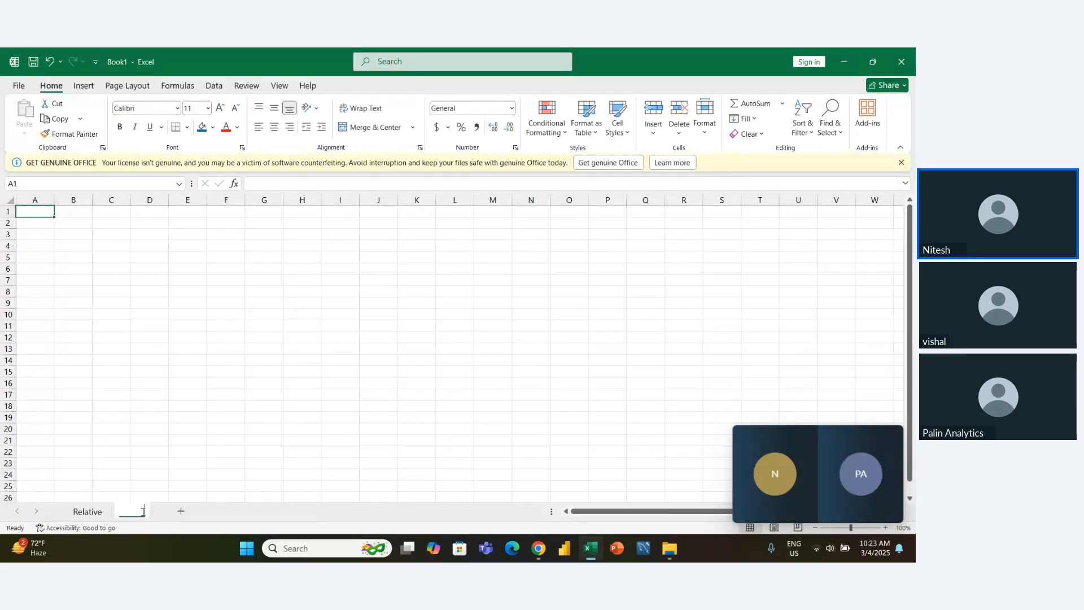
pyautogui.doubleClick(143, 513)
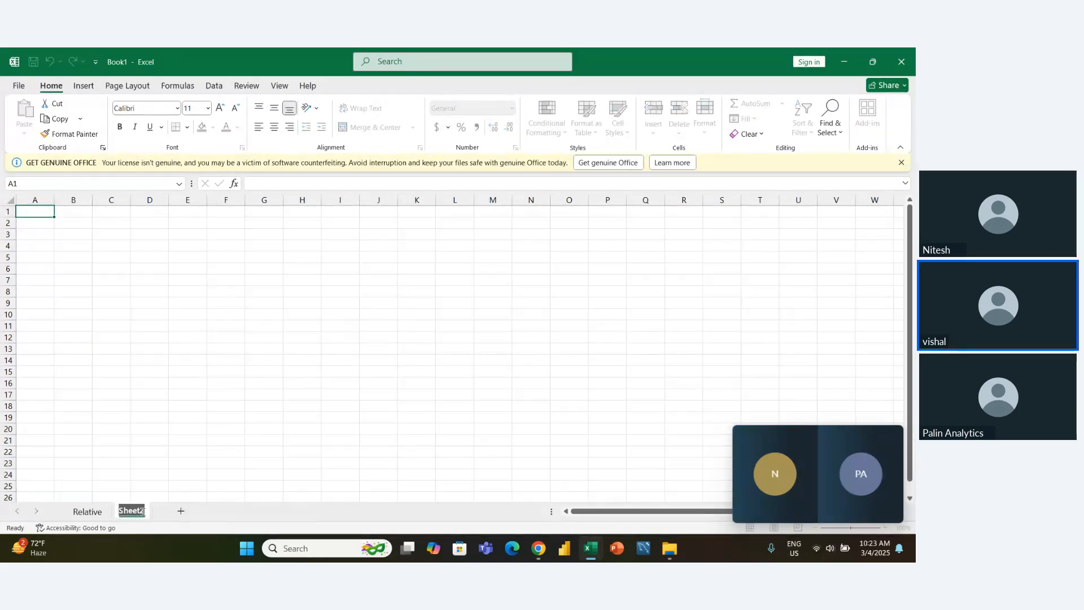
pyautogui.write('A')
pyautogui.press('Return')
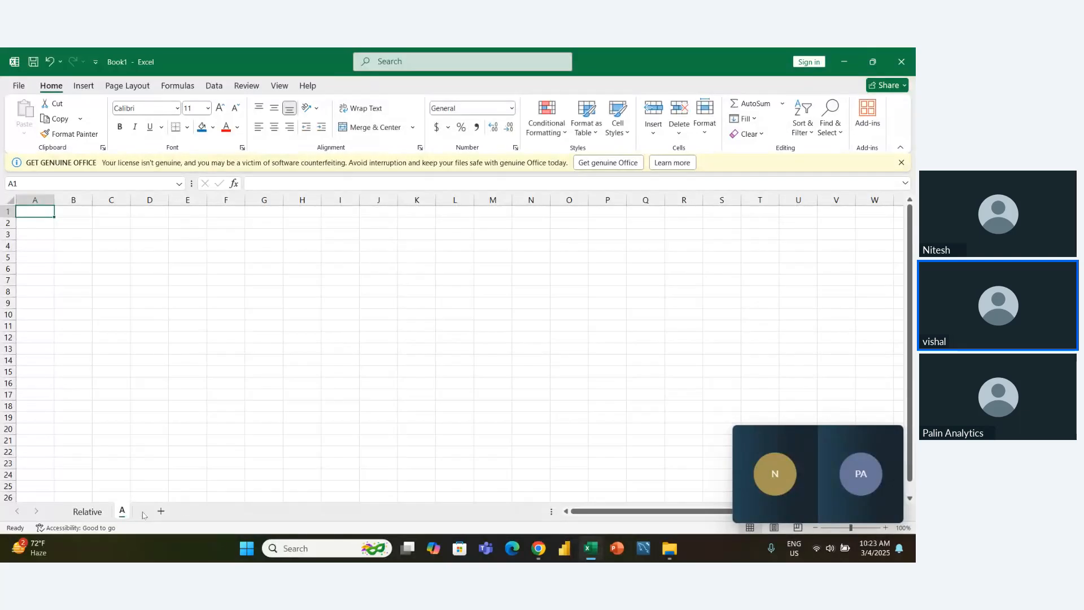
pyautogui.write('b')
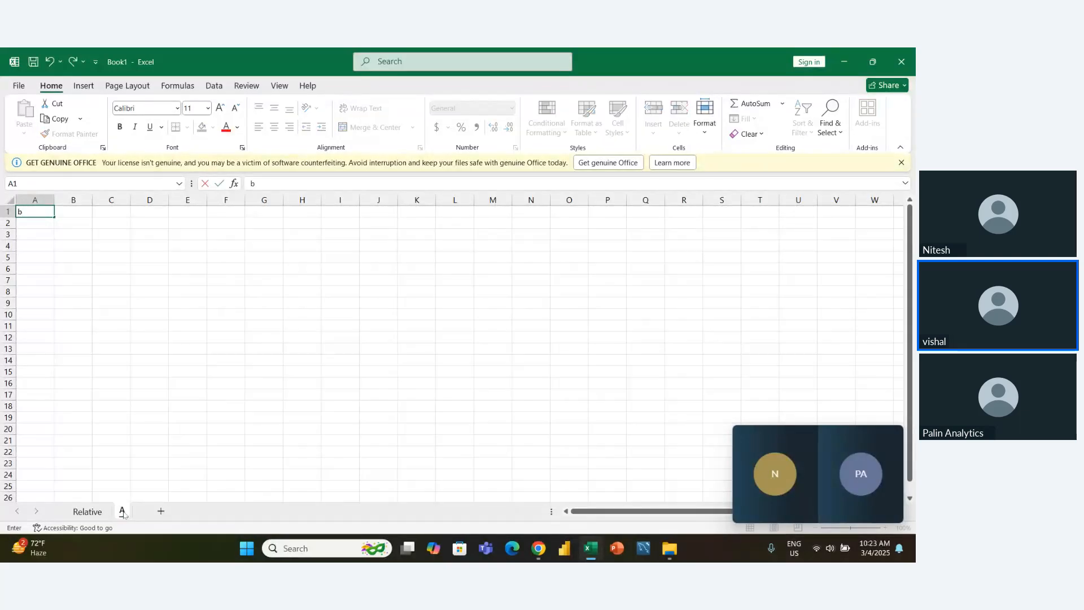
pyautogui.click(123, 512)
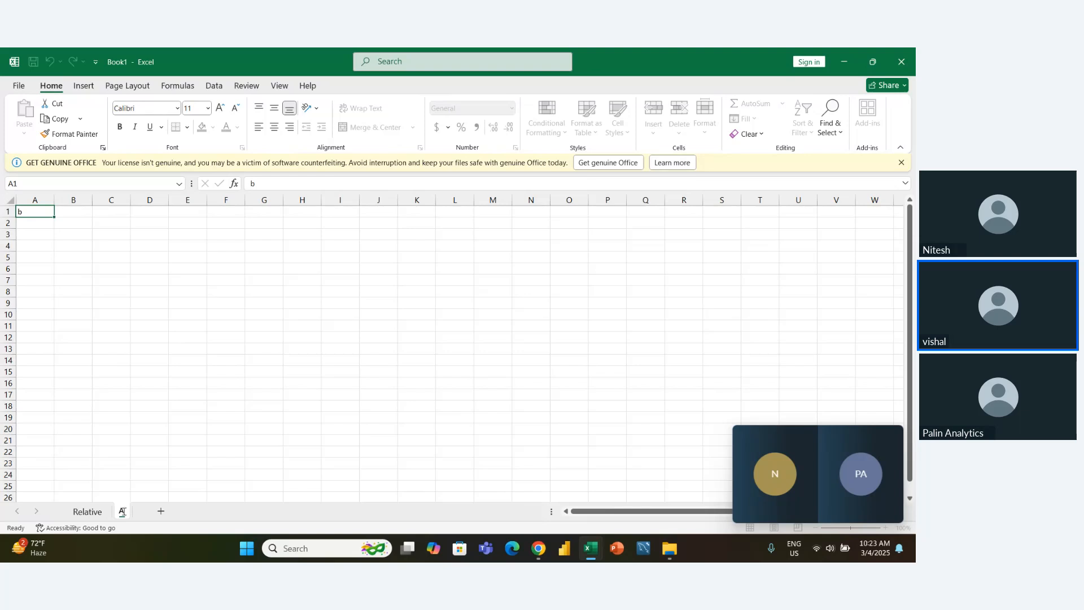
pyautogui.write('bsolute')
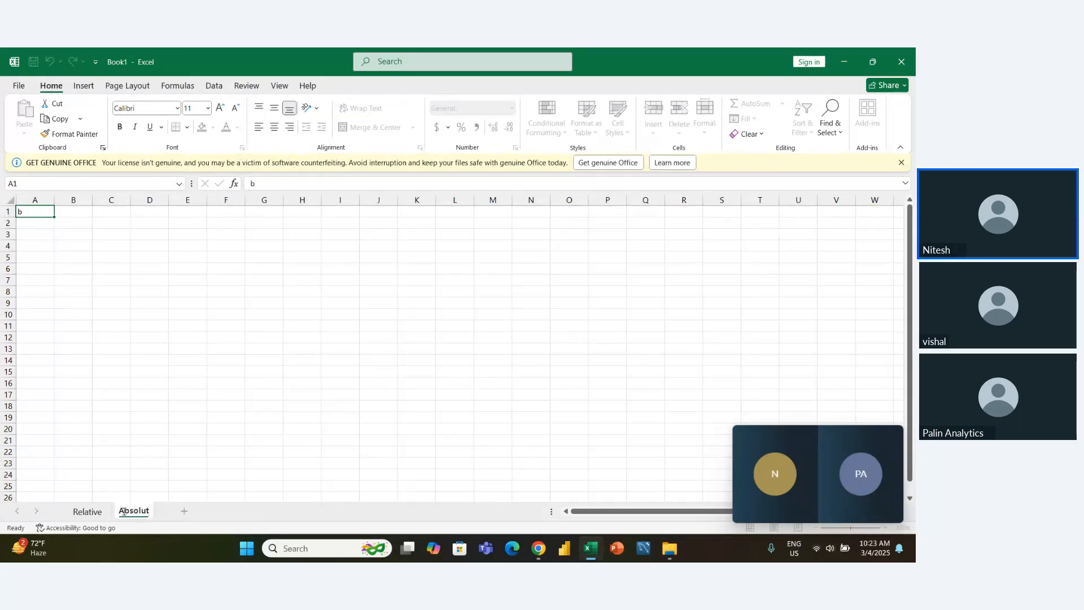
pyautogui.click(192, 470)
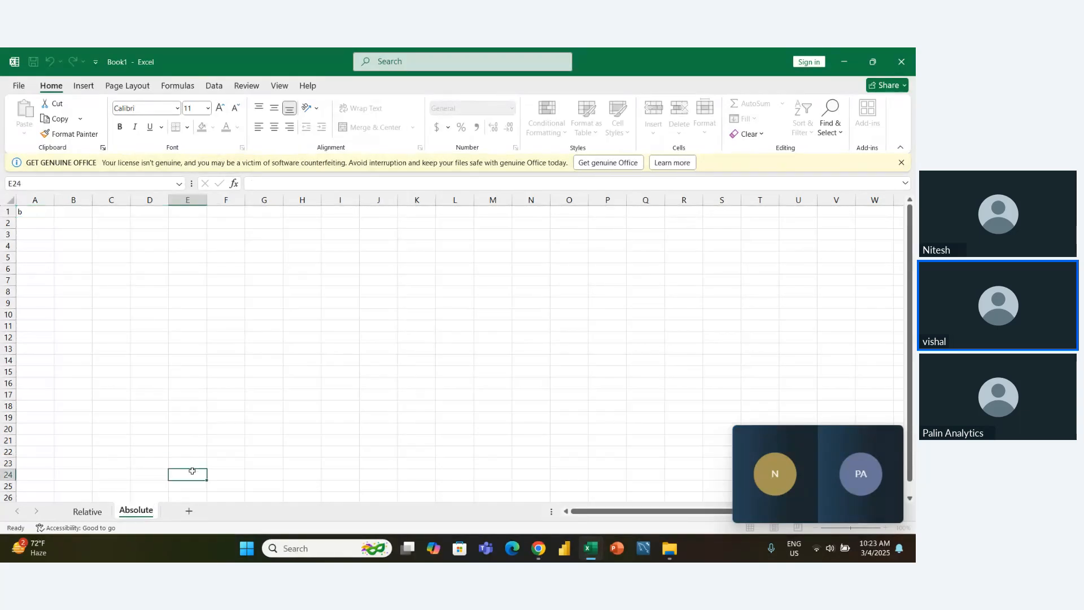
# - Add a third sheet after Absolute and name it Mixed
pyautogui.click(190, 512)
pyautogui.doubleClick(185, 510)
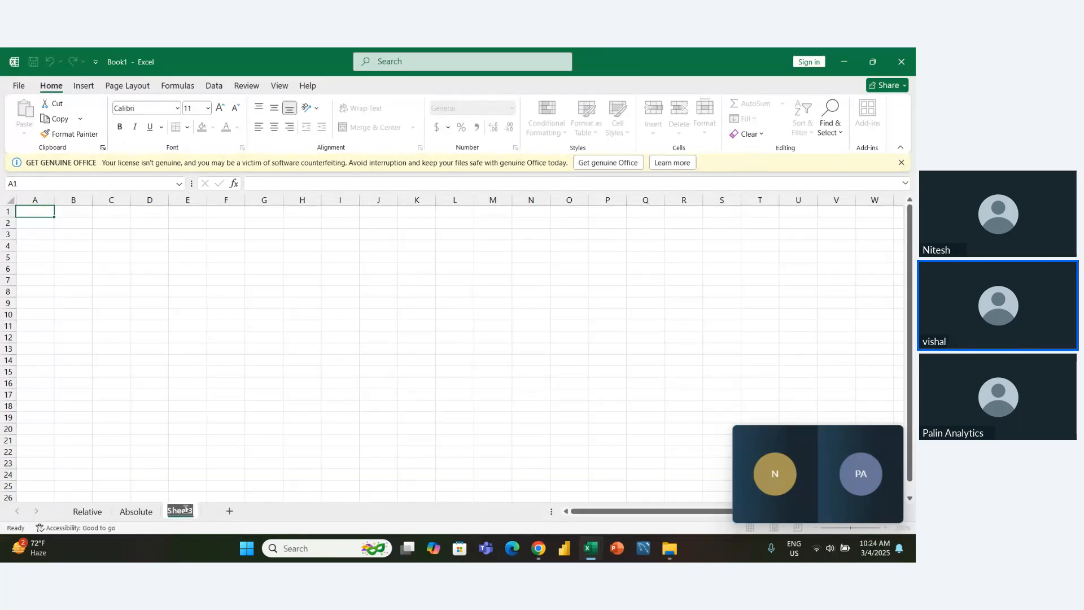
pyautogui.write('Mixed')
pyautogui.click(209, 430)
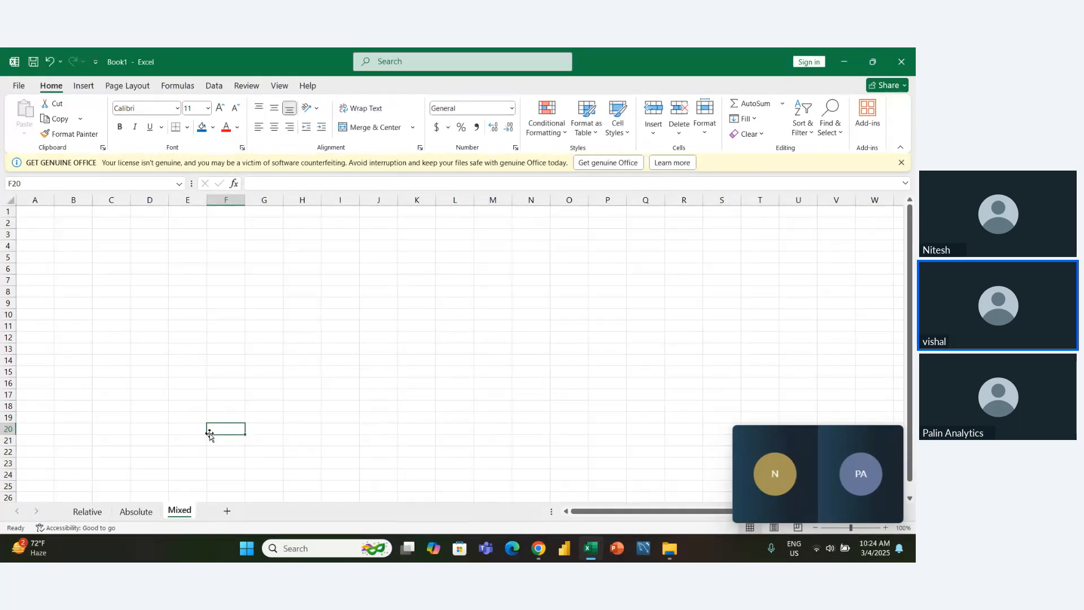
# - On the Relative sheet, enter the headers Products, Quantity and Unit Price in B3:D3
pyautogui.click(79, 518)
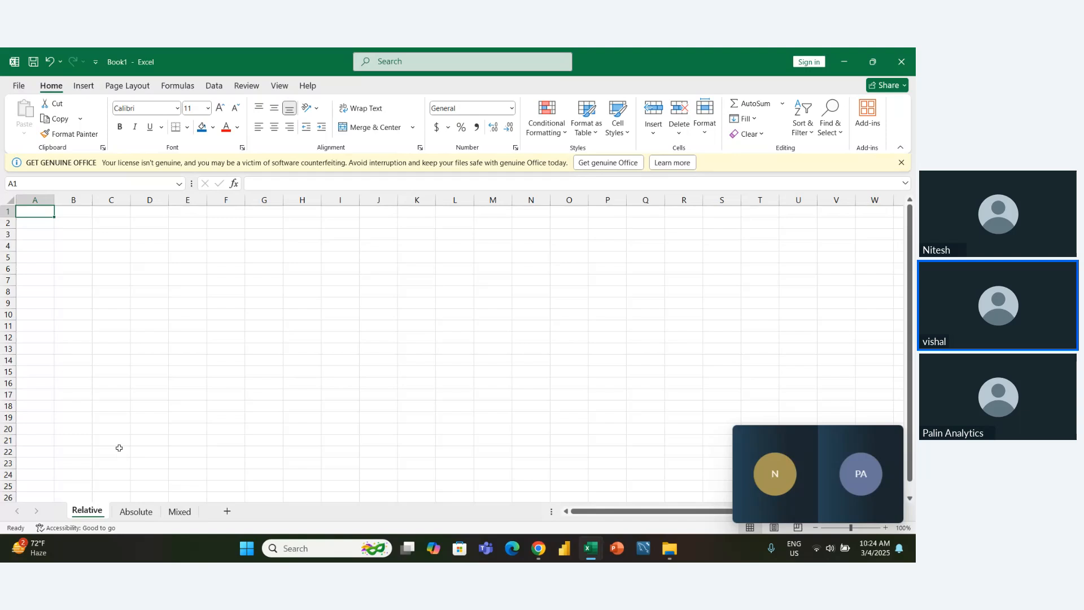
pyautogui.click(134, 383)
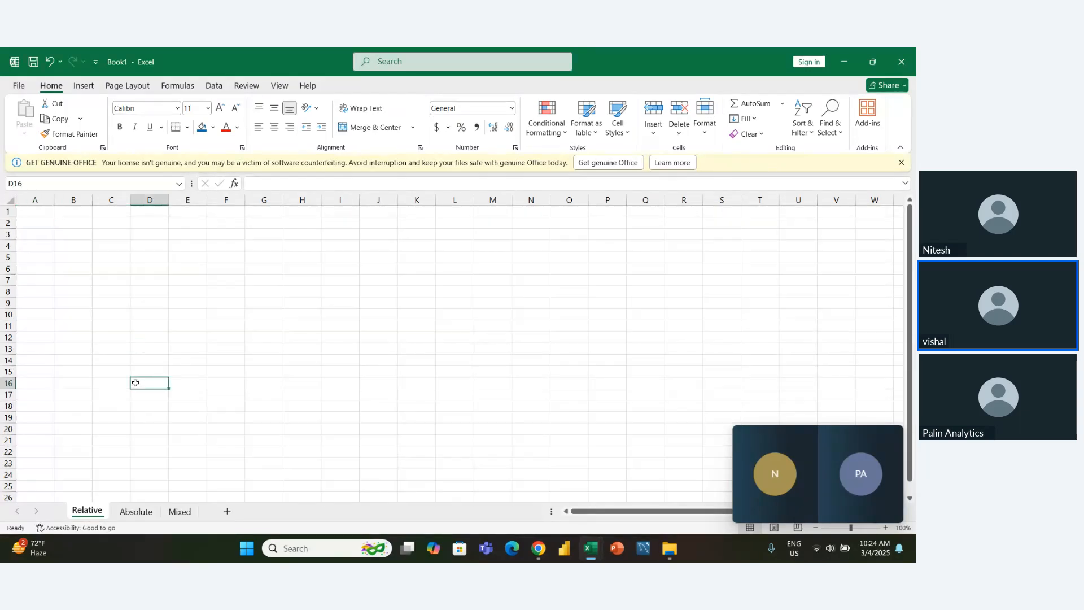
pyautogui.press('Left')
pyautogui.press('Up')
pyautogui.press('Up')
pyautogui.press('Up')
pyautogui.press('Up')
pyautogui.press('Up')
pyautogui.press('Up')
pyautogui.press('Left')
pyautogui.press('Up')
pyautogui.press('Up')
pyautogui.press('Up')
pyautogui.press('Up')
pyautogui.press('Up')
pyautogui.press('Up')
pyautogui.press('Up')
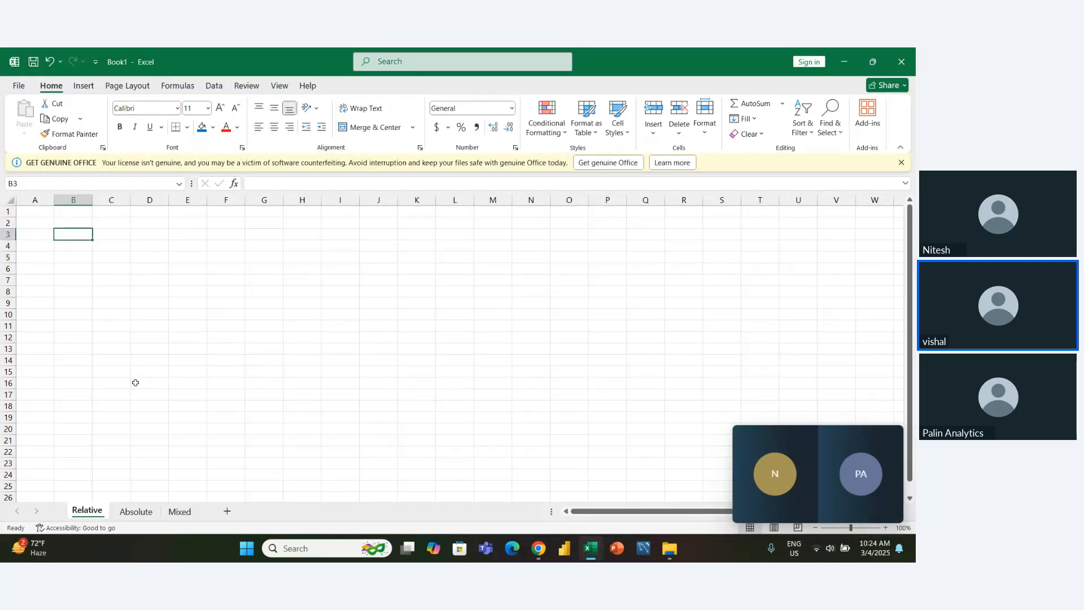
pyautogui.write('Product')
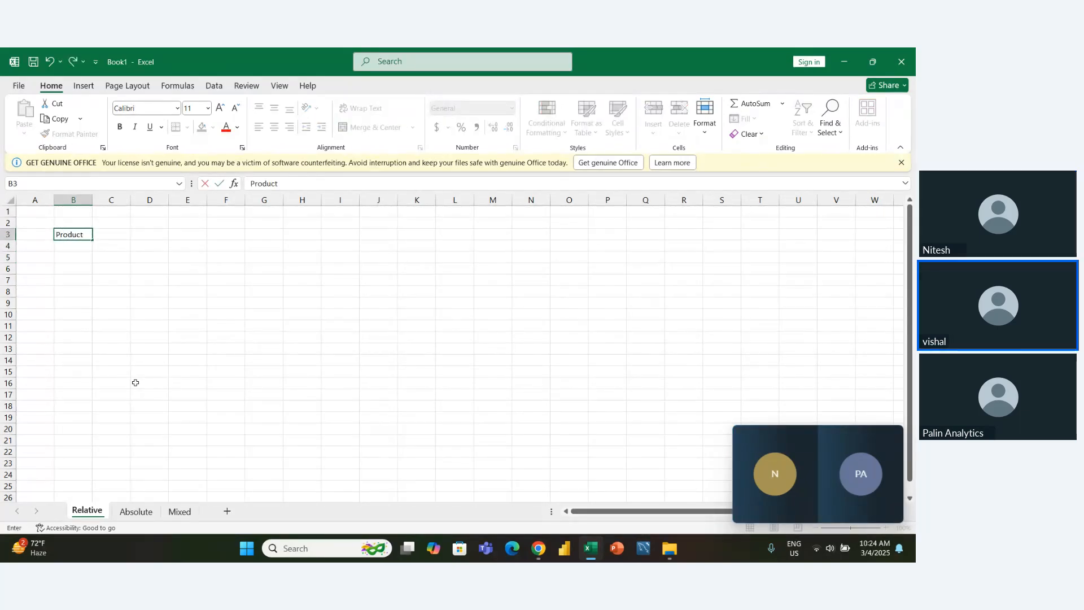
pyautogui.write('s')
pyautogui.press('Tab')
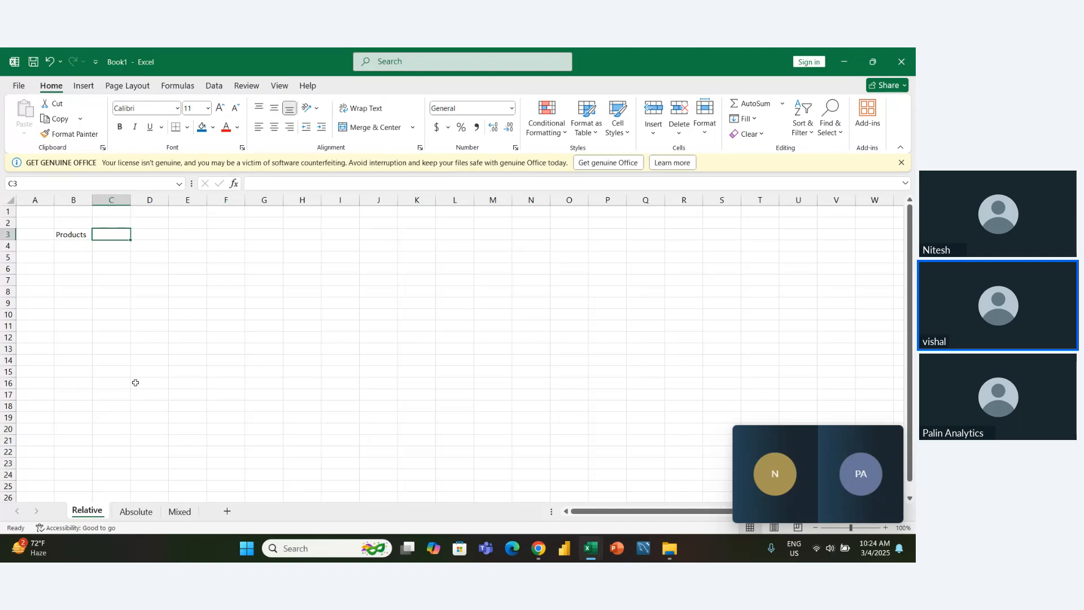
pyautogui.write('Quantity')
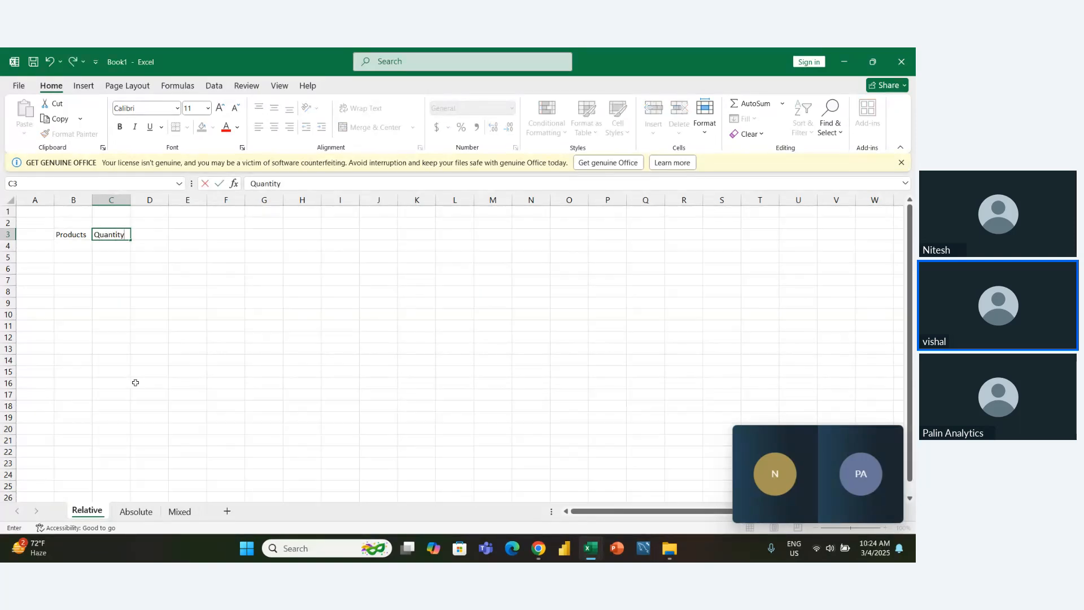
pyautogui.press('Tab')
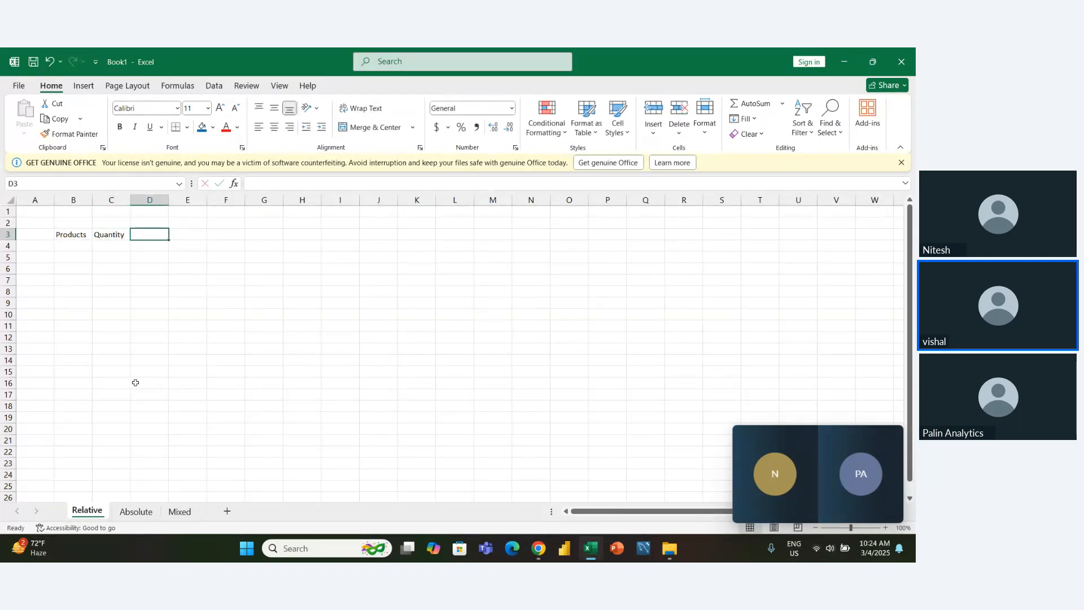
pyautogui.write('Unit Price')
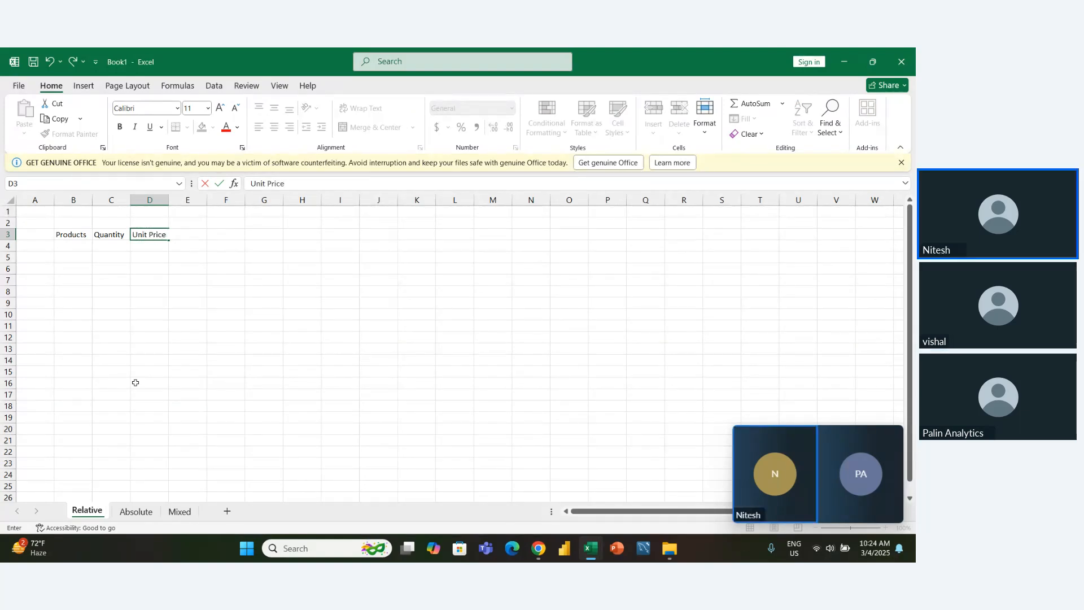
pyautogui.press('Return')
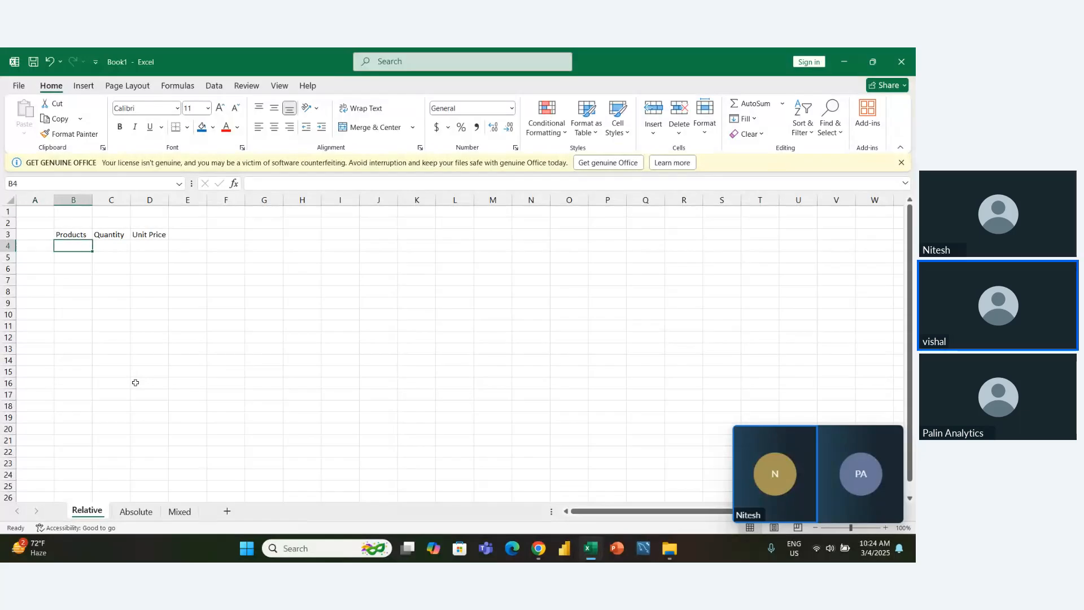
# - Fill the first product row, B4:D4, with Parle G, quantity 15 and unit price 10
pyautogui.write('Pa')
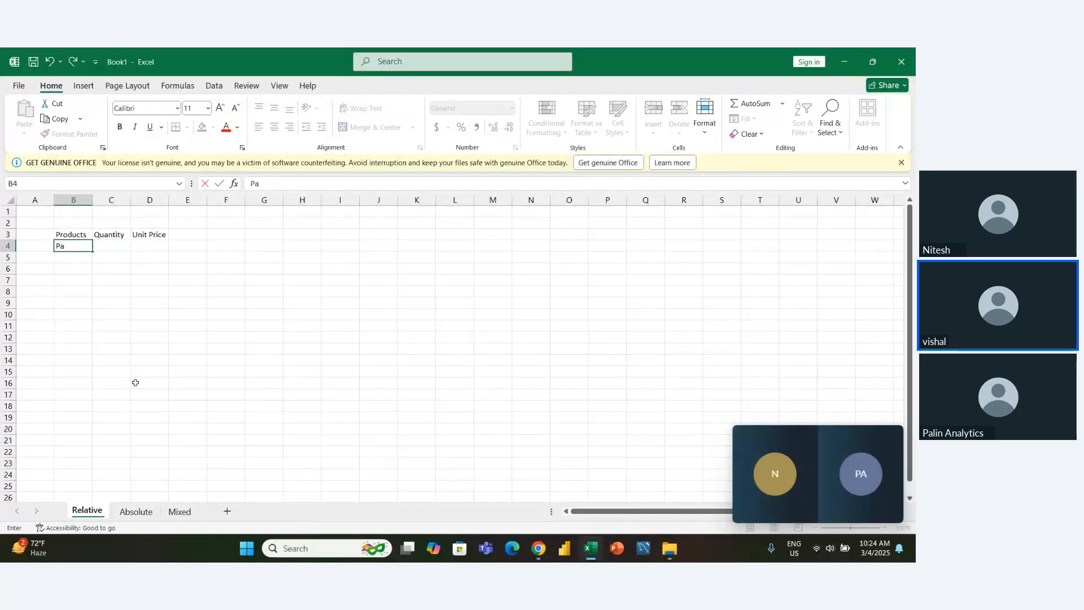
pyautogui.write('rle G')
pyautogui.press('Tab')
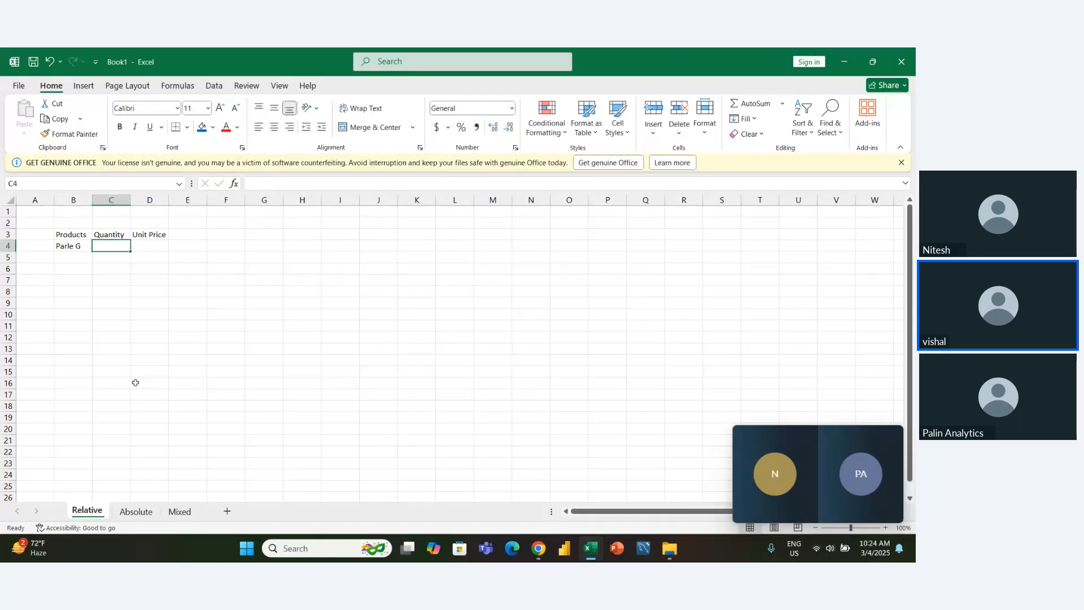
pyautogui.write('15')
pyautogui.press('Return')
pyautogui.press('Up')
pyautogui.press('Right')
pyautogui.press('Right')
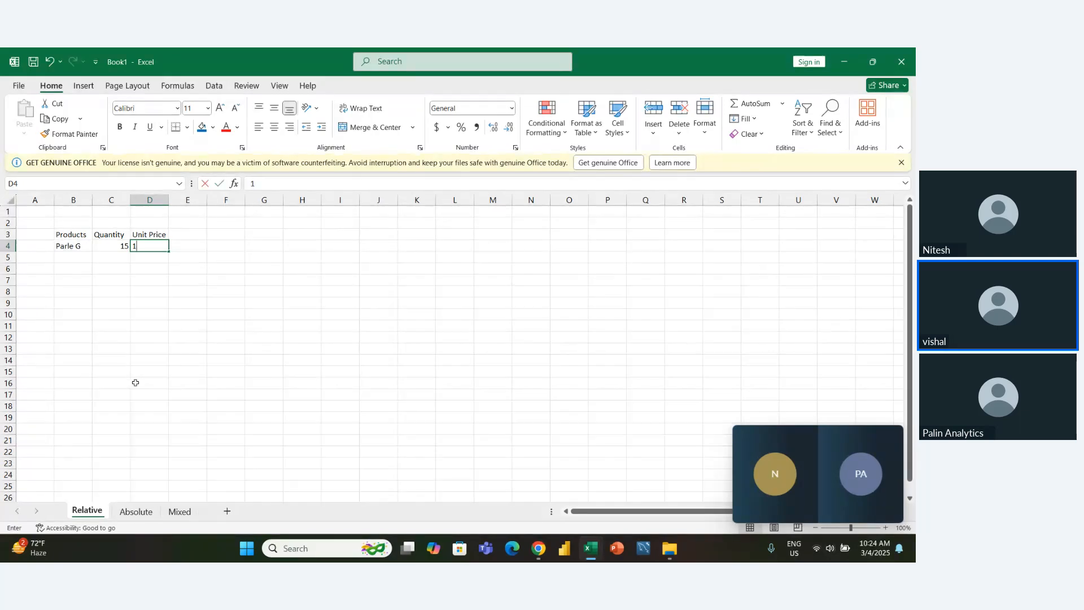
pyautogui.write('10')
pyautogui.press('Return')
pyautogui.press('Left')
pyautogui.press('Left')
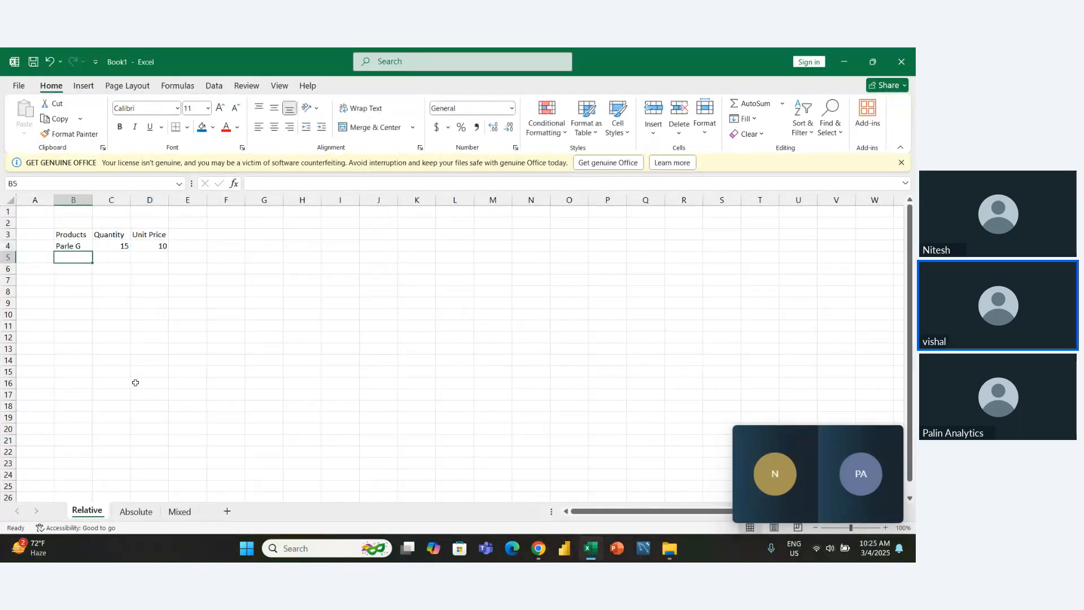
# - Fill the second product row, B5:D5, with Beardo Oil, quantity 20 and unit price 549
pyautogui.write('Bea')
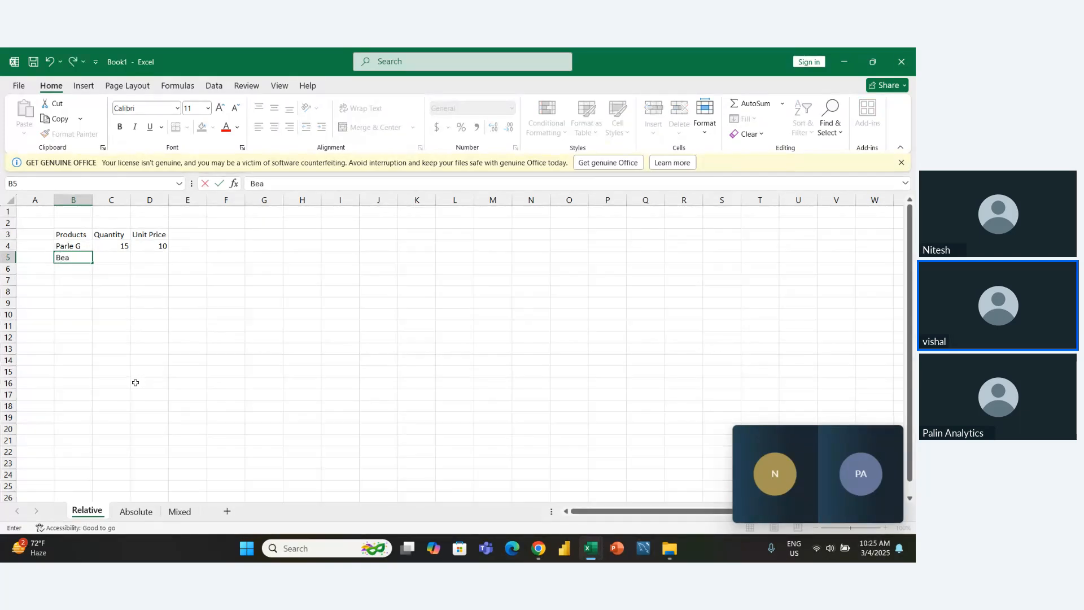
pyautogui.write('rdo Oil')
pyautogui.press('Tab')
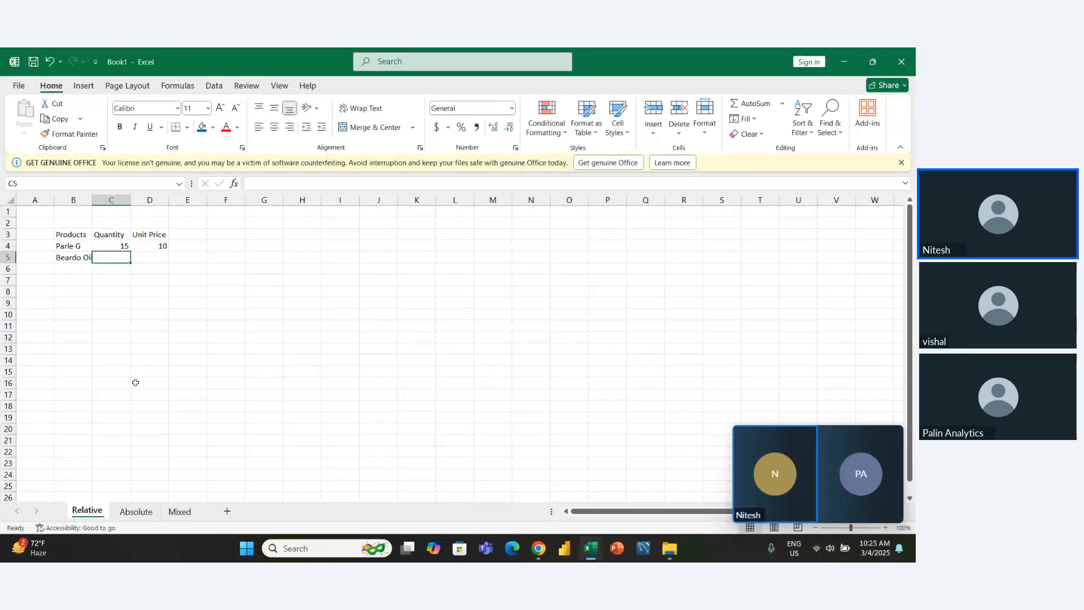
pyautogui.write('20')
pyautogui.press('Tab')
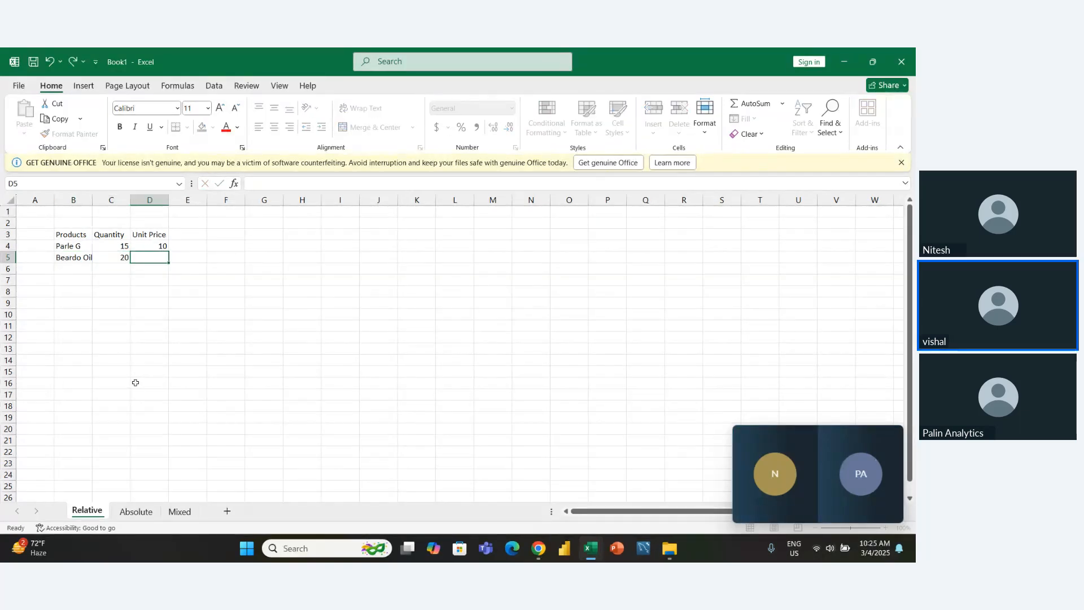
pyautogui.write('2')
pyautogui.write('49')
pyautogui.press('Return')
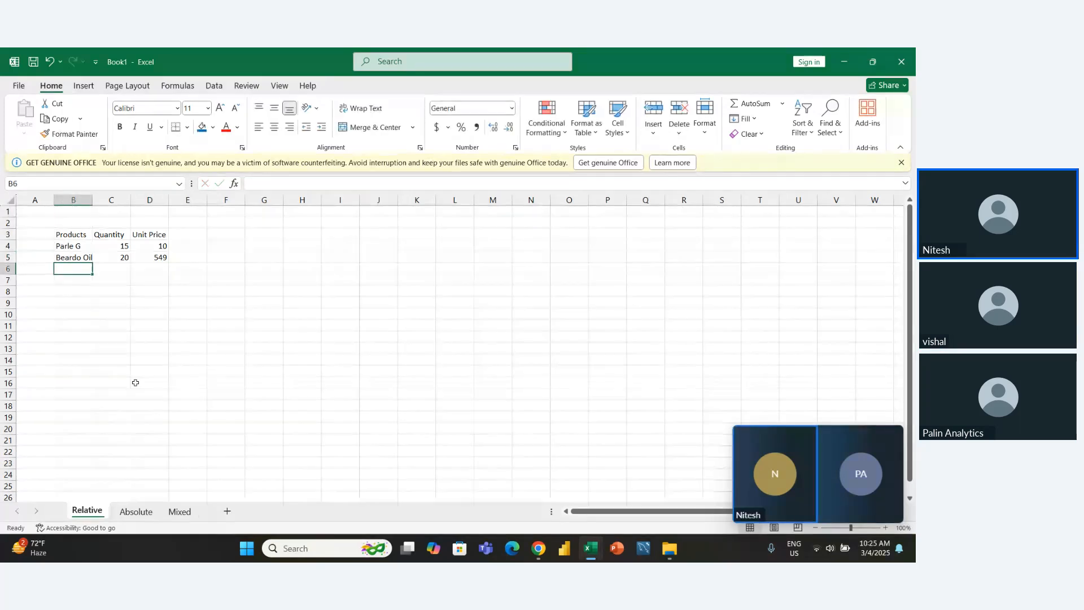
# - Enter the third product, Amul Butter 100gm, in B6
pyautogui.press('Up')
pyautogui.press('Up')
pyautogui.press('Down')
pyautogui.press('Down')
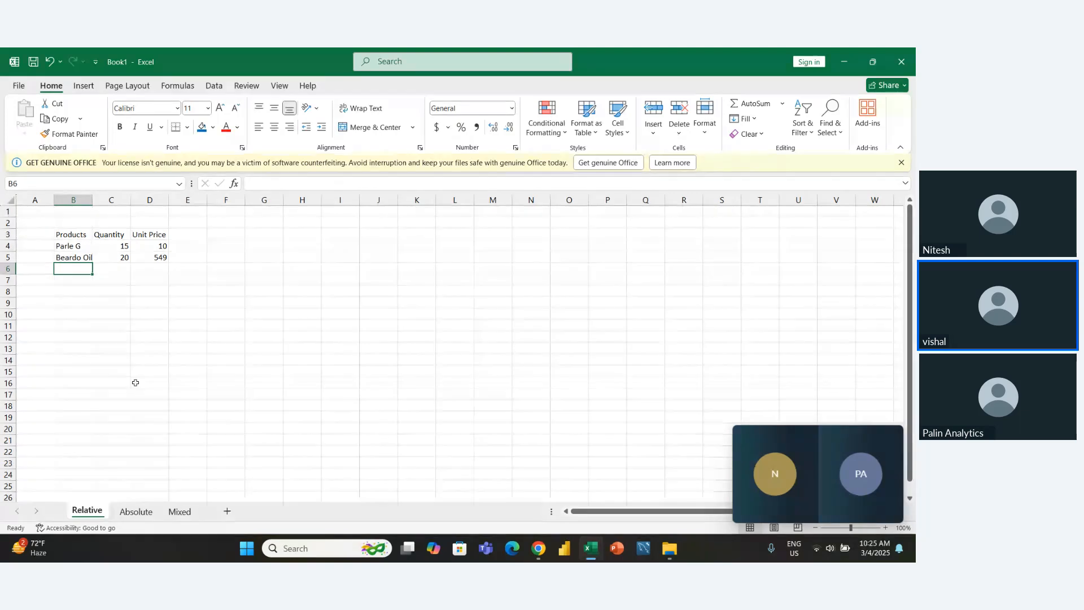
pyautogui.write('A')
pyautogui.press('Left')
pyautogui.press('Right')
pyautogui.press('F2')
pyautogui.write('mull')
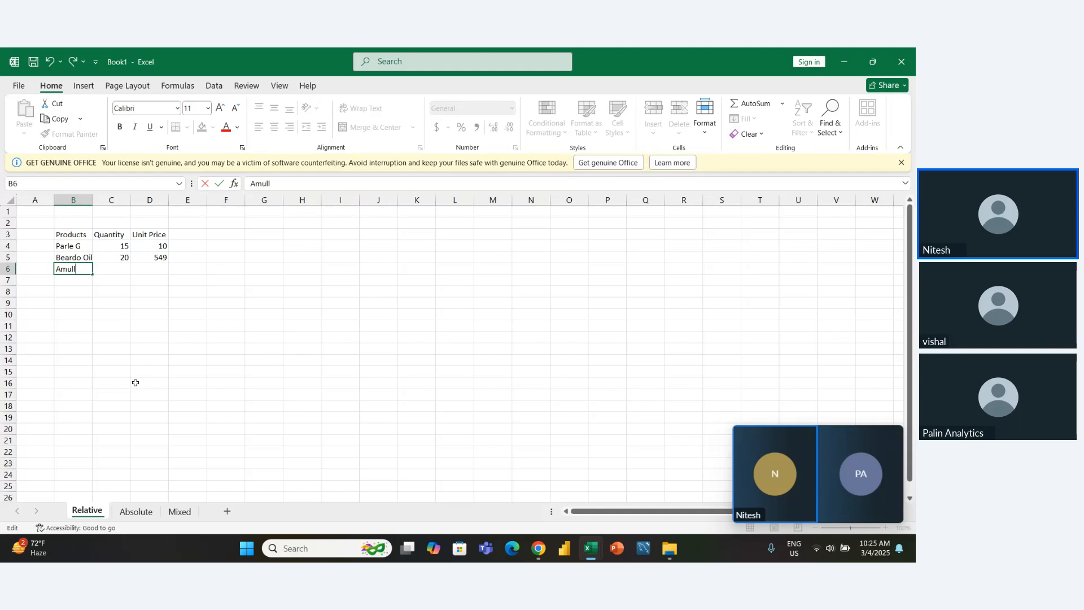
pyautogui.press('BackSpace')
pyautogui.write('Butter 1')
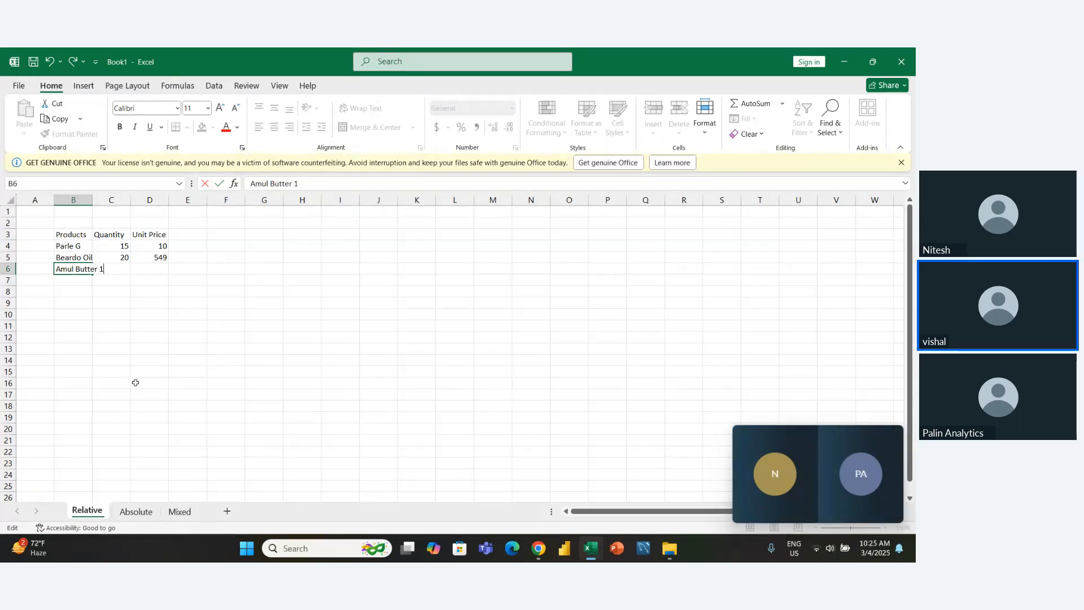
pyautogui.write('00gm')
pyautogui.press('Tab')
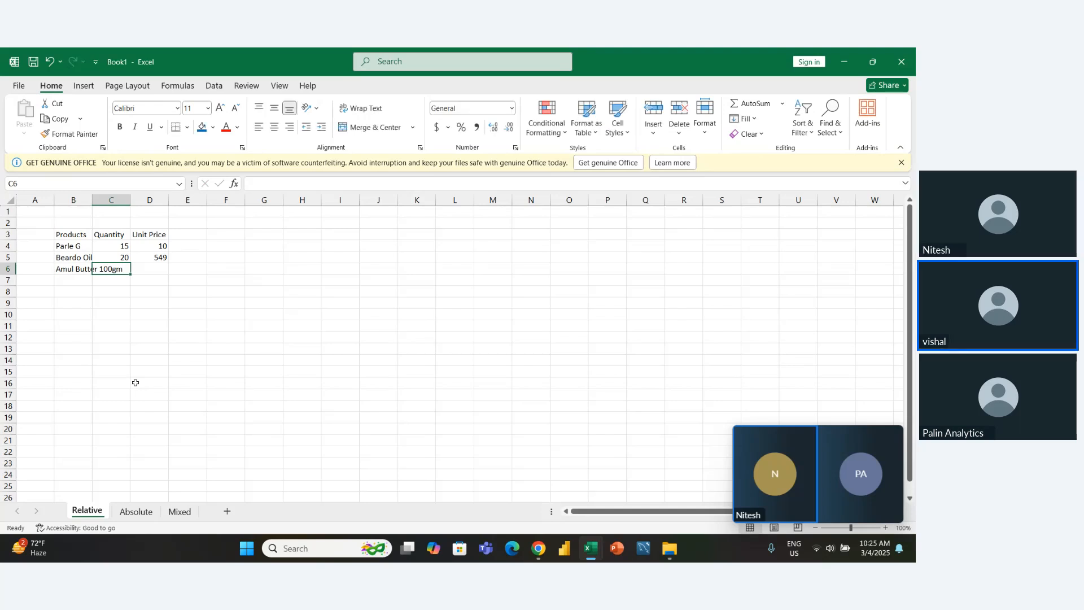
# - Complete the Amul Butter row with quantity 30 in C6 and unit price 86 in D6
pyautogui.write('30')
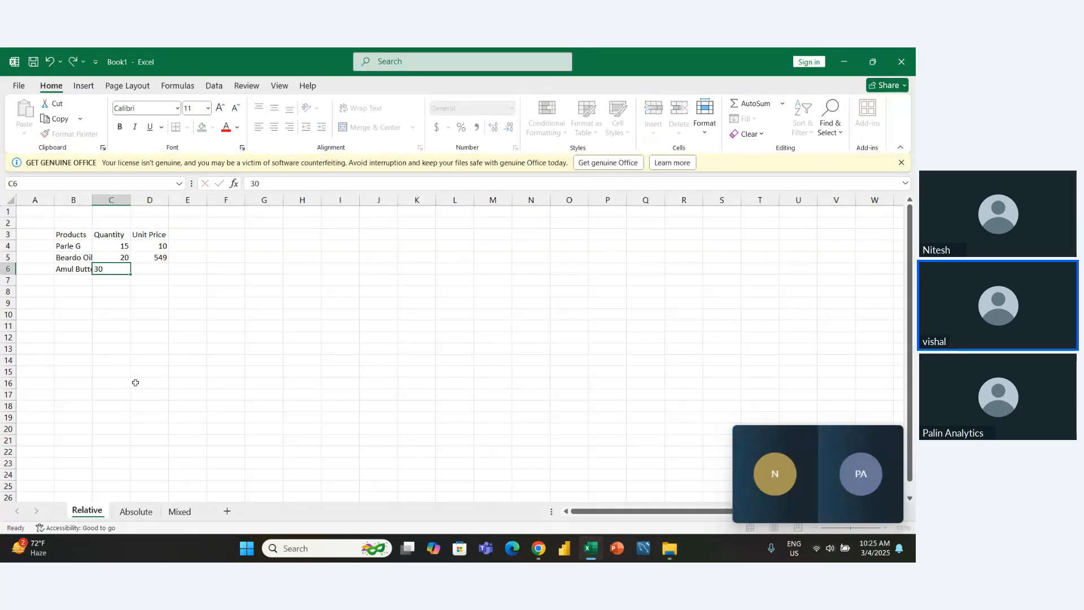
pyautogui.press('Tab')
pyautogui.write('8')
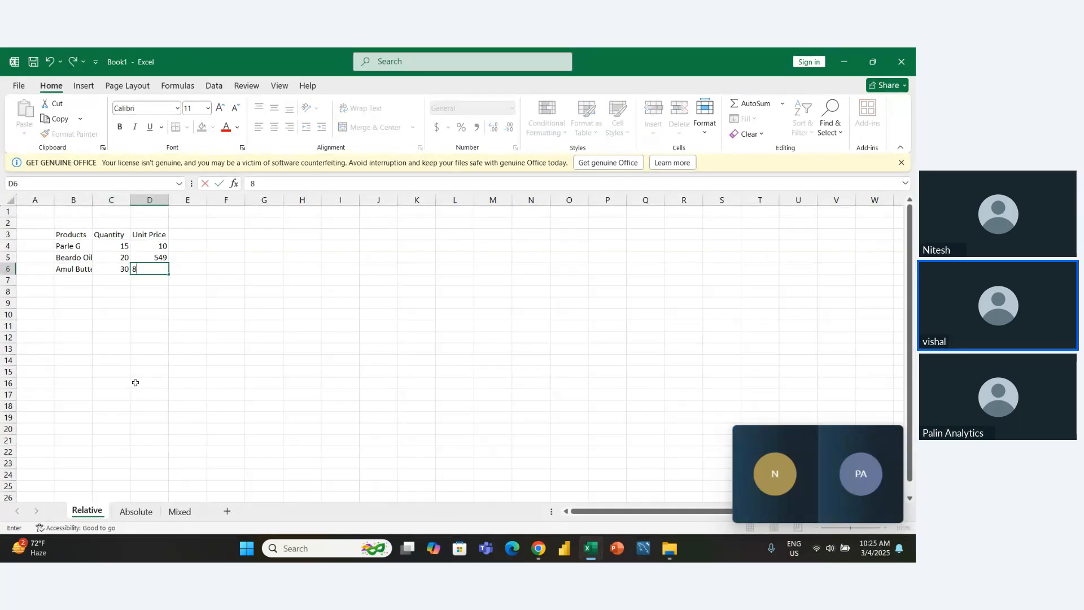
pyautogui.write('6')
pyautogui.press('Return')
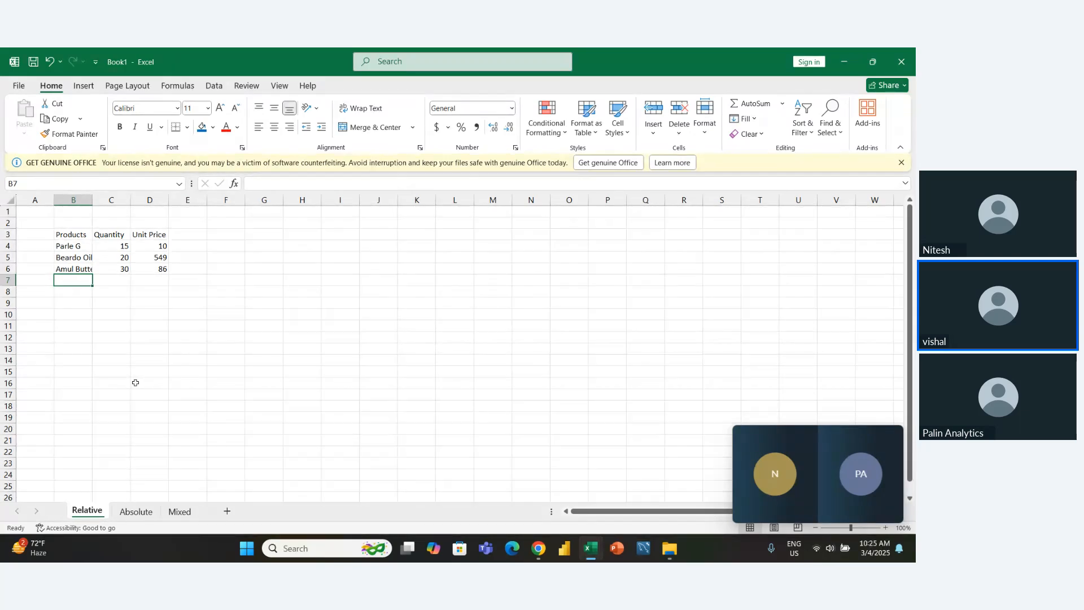
# - Fill the fourth product row, B7:D7, with Oreo, quantity 45 and unit price 10
pyautogui.write('Or')
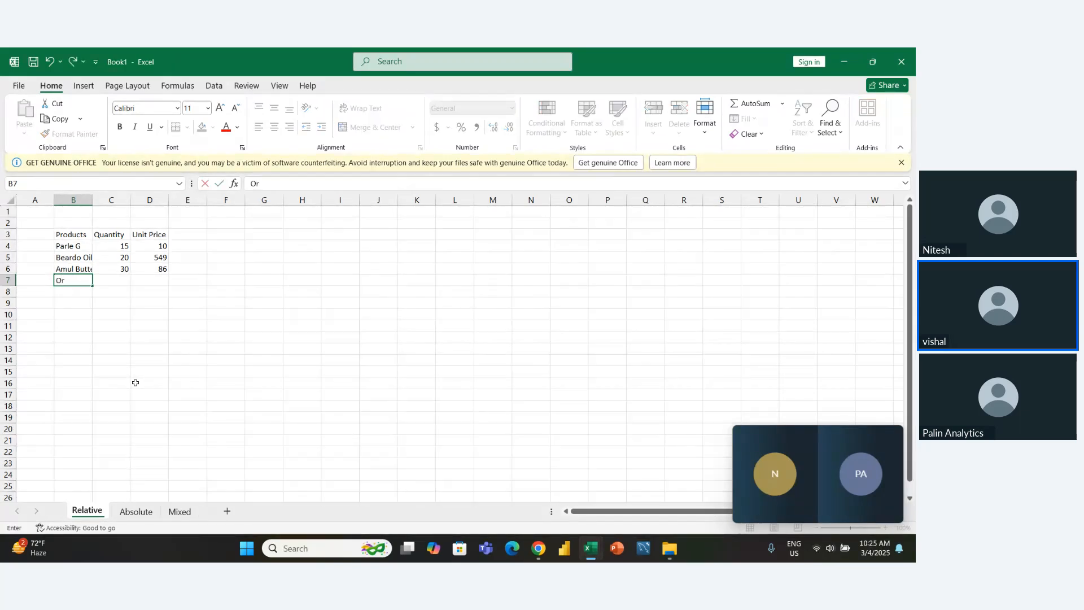
pyautogui.write('eo')
pyautogui.press('Tab')
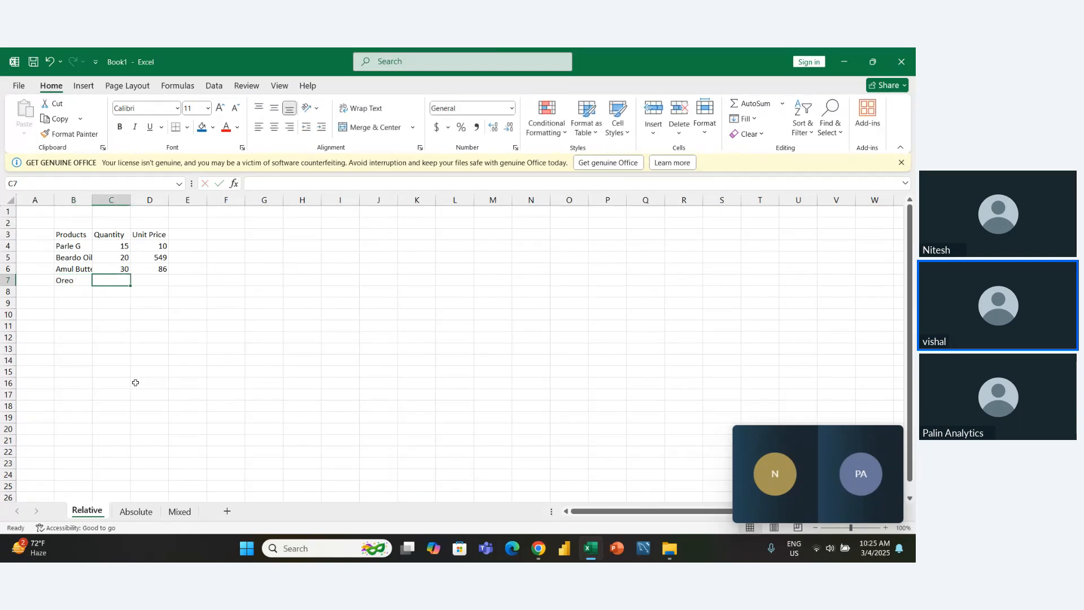
pyautogui.write('45')
pyautogui.press('Tab')
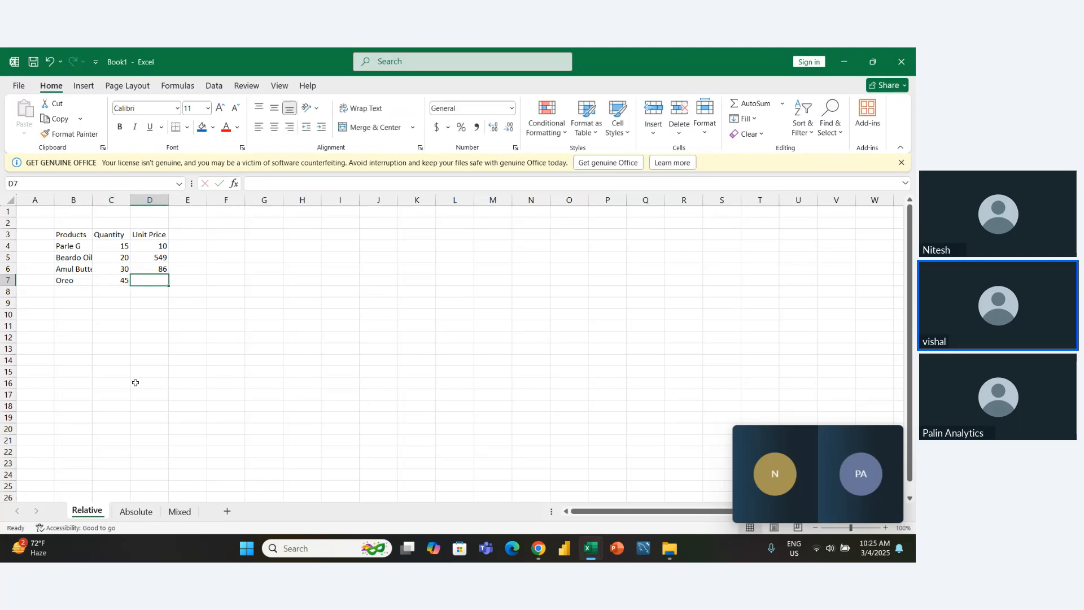
pyautogui.write('10')
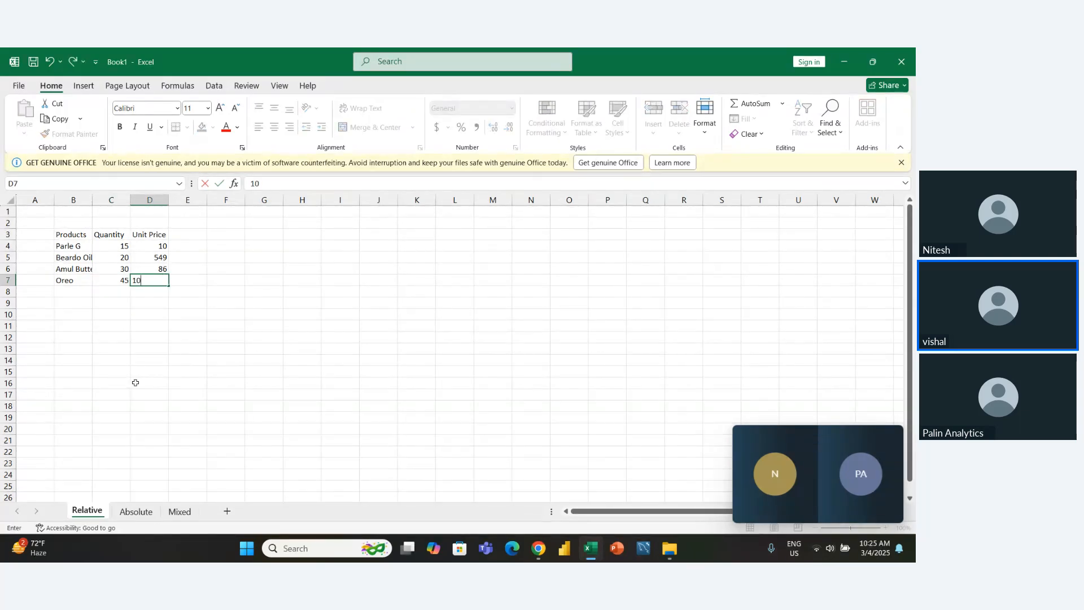
pyautogui.press('Return')
# - Apply all borders to the table range B3:E7, including the empty fourth column
pyautogui.press('Up')
pyautogui.press('Up')
pyautogui.press('Up')
pyautogui.press('Up')
pyautogui.press('Up')
pyautogui.hotkey('shift', 'Down')
pyautogui.hotkey('shift', 'Down')
pyautogui.hotkey('shift', 'Right')
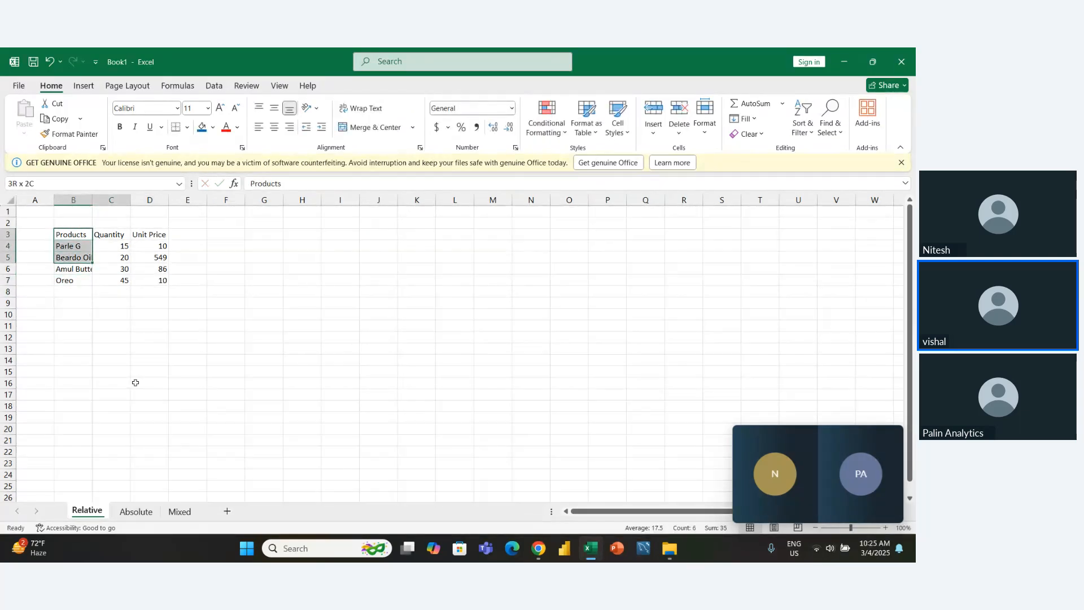
pyautogui.hotkey('shift', 'Right')
pyautogui.hotkey('shift', 'Down')
pyautogui.hotkey('shift', 'Down')
pyautogui.hotkey('shift', 'Right')
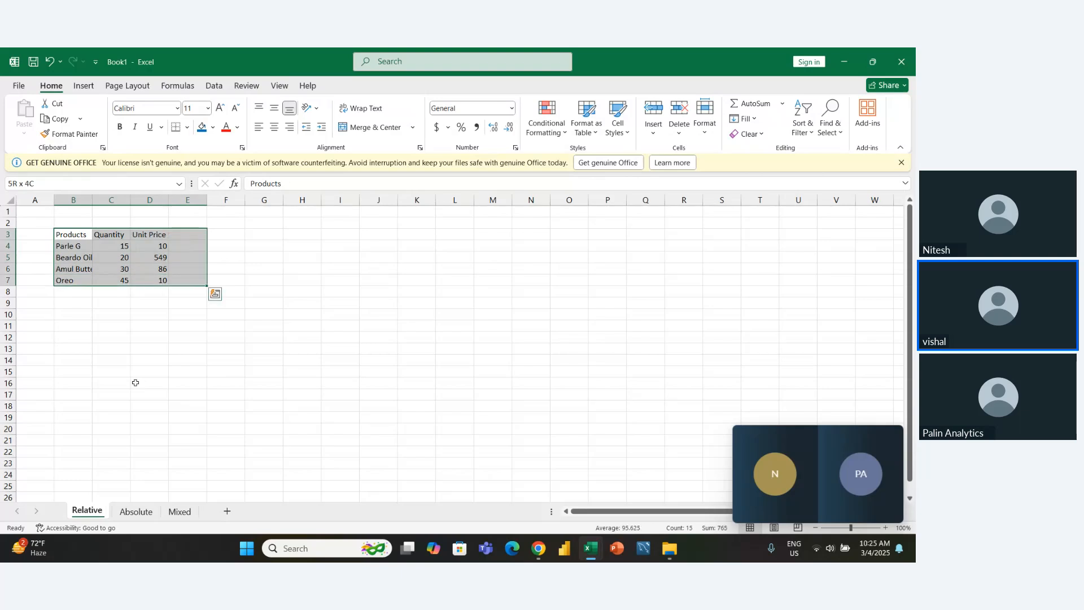
pyautogui.hotkey('alt', 'h')
pyautogui.press('b')
pyautogui.press('a')
# - Make the header row B3:E3 bold
pyautogui.press('Left')
pyautogui.press('Right')
pyautogui.hotkey('shift', 'Right')
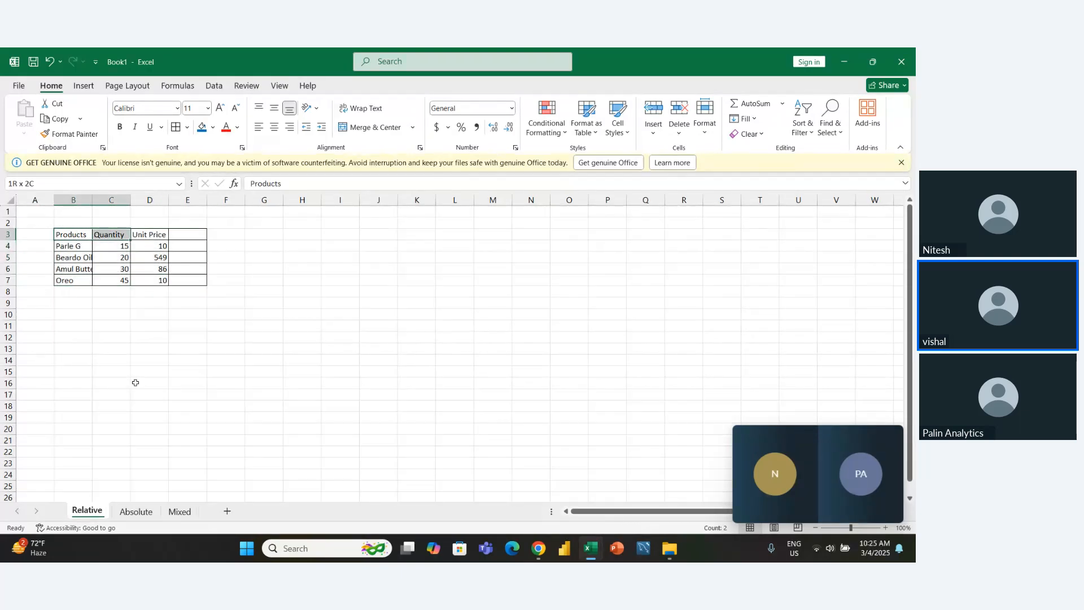
pyautogui.hotkey('shift', 'Right')
pyautogui.hotkey('shift', 'Right')
pyautogui.hotkey('ctrl', 'b')
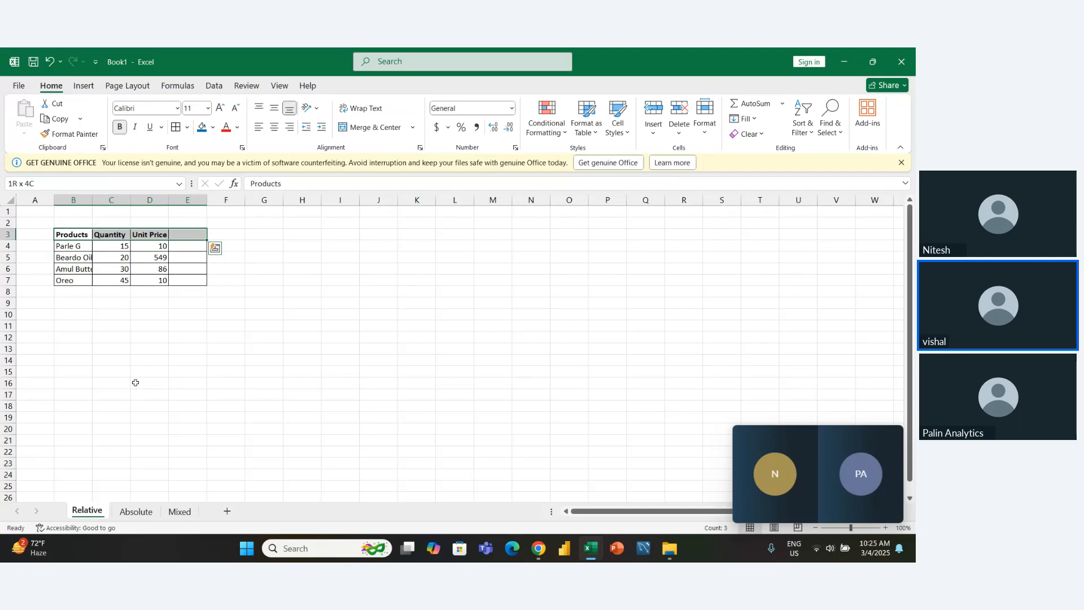
# - Fill the header row B3:E3 with the standard orange colour
pyautogui.press('Left')
pyautogui.press('Right')
pyautogui.press('Right')
pyautogui.press('Right')
pyautogui.press('Left')
pyautogui.press('Left')
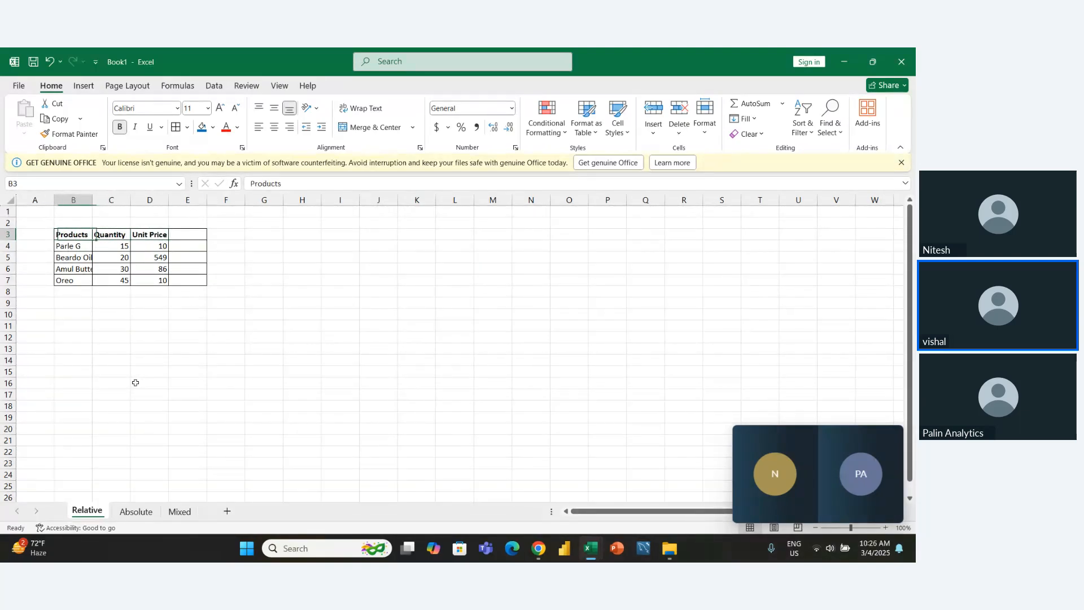
pyautogui.hotkey('shift', 'Right')
pyautogui.hotkey('shift', 'Right')
pyautogui.hotkey('shift', 'Right')
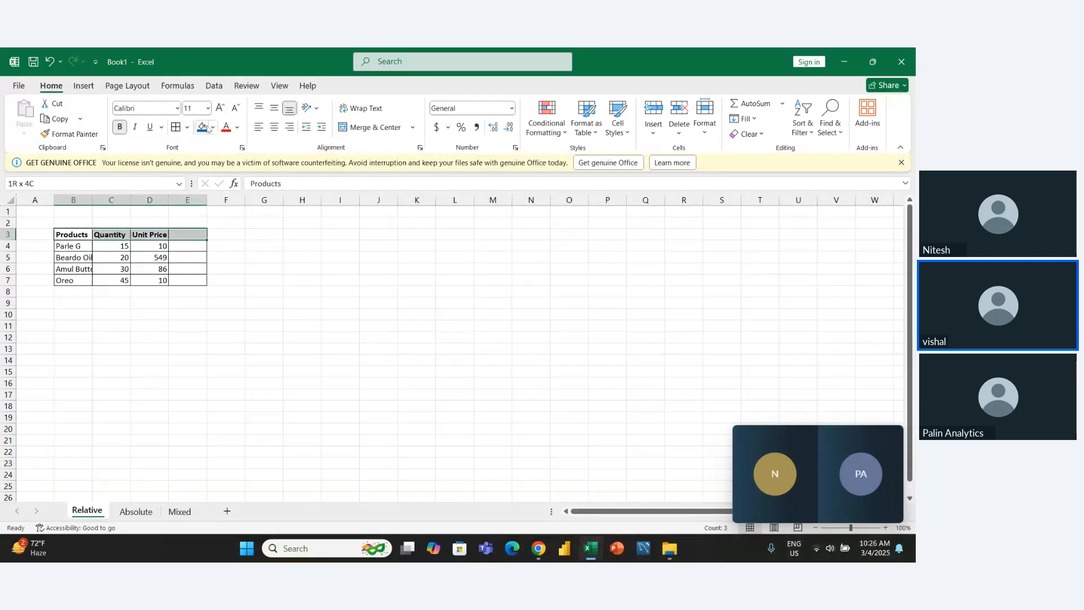
pyautogui.click(213, 127)
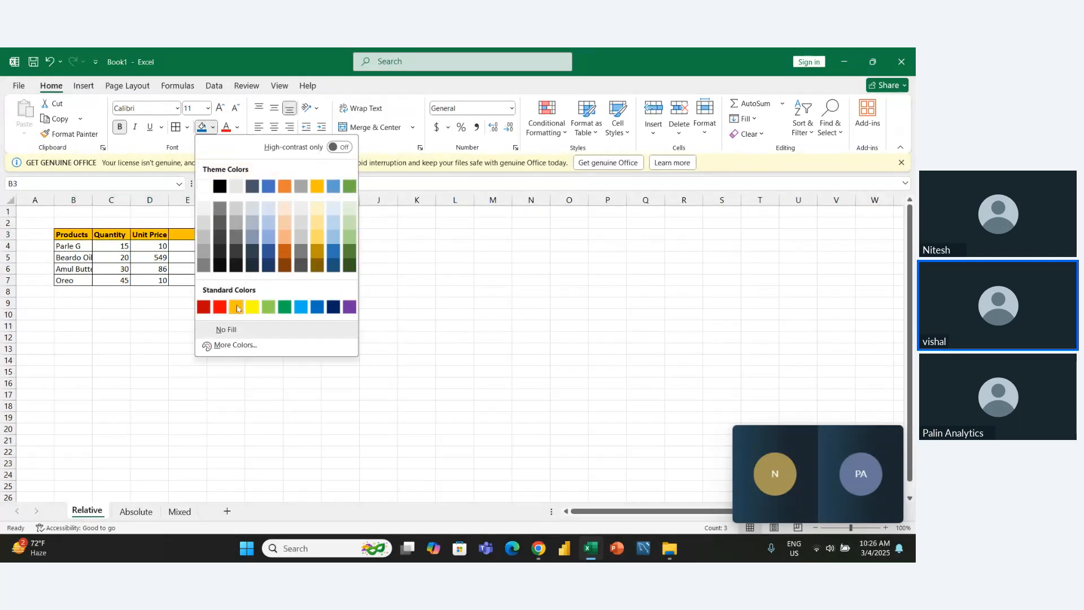
pyautogui.click(236, 306)
# - Enter the header Total Amount in E3
pyautogui.click(185, 234)
pyautogui.doubleClick(185, 234)
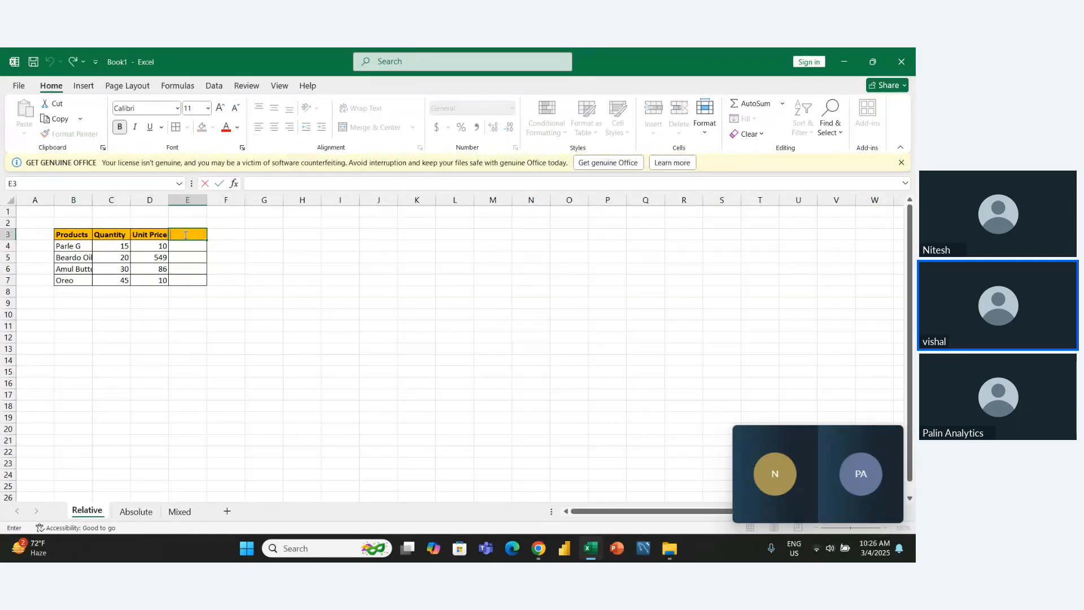
pyautogui.write('TTL')
pyautogui.press('BackSpace')
pyautogui.press('BackSpace')
pyautogui.press('BackSpace')
pyautogui.write('Tota')
pyautogui.press('BackSpace')
pyautogui.write('tal A')
pyautogui.press('Left')
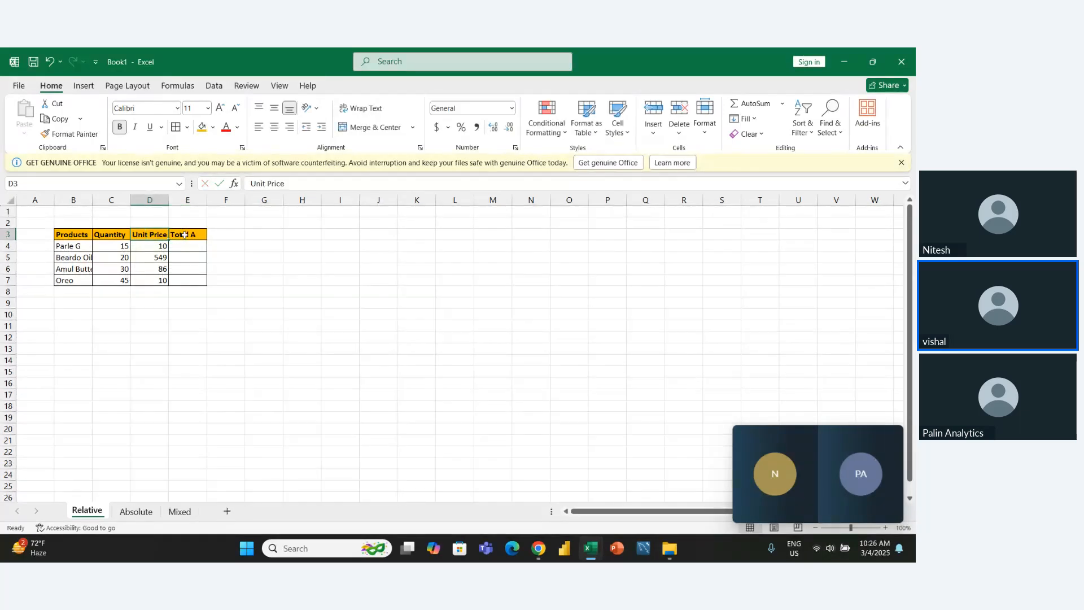
pyautogui.press('Right')
pyautogui.press('F2')
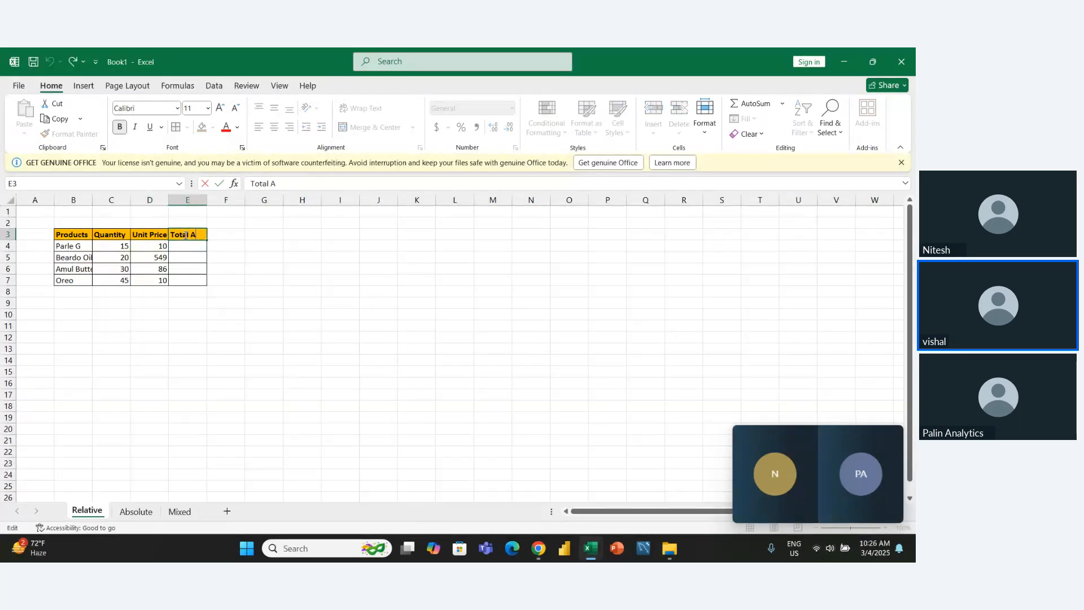
pyautogui.write('mount')
pyautogui.press('Return')
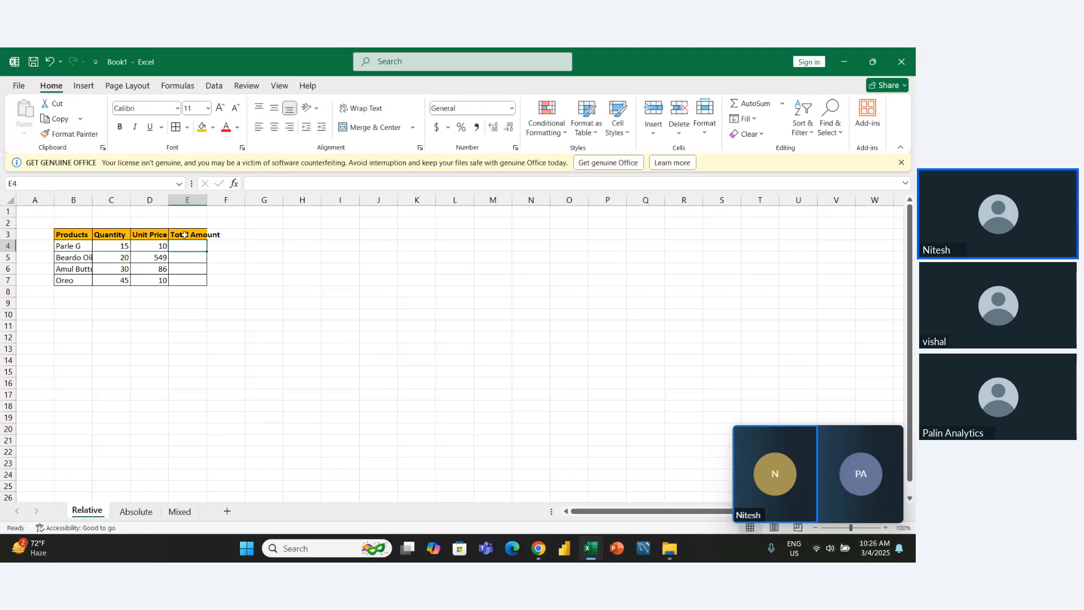
# - AutoFit the width of column E to the Total Amount header
pyautogui.click(185, 235)
pyautogui.hotkey('alt', 'h')
pyautogui.press('o')
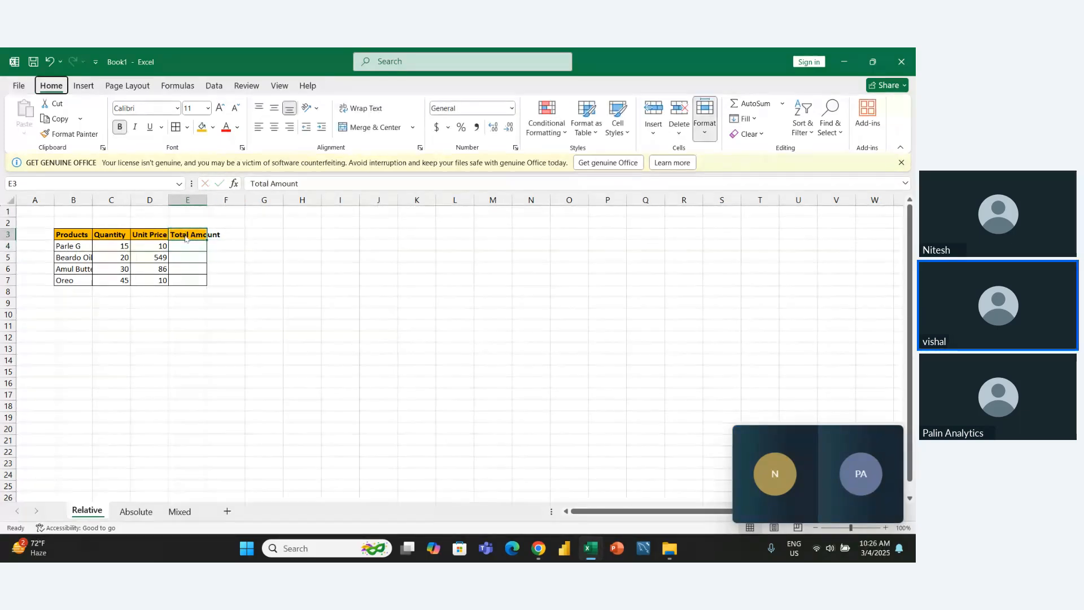
pyautogui.press('i')
# - Calculate the Parle G total in E4 with the formula =C4*D4
pyautogui.press('Left')
pyautogui.press('Down')
pyautogui.press('Right')
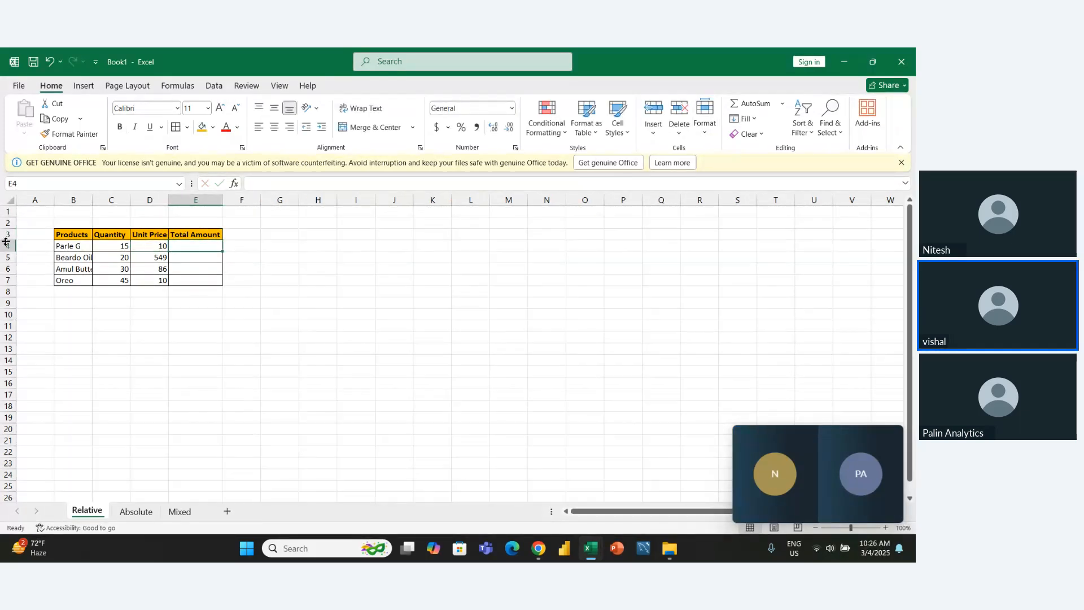
pyautogui.write('=')
pyautogui.press('Left')
pyautogui.press('Left')
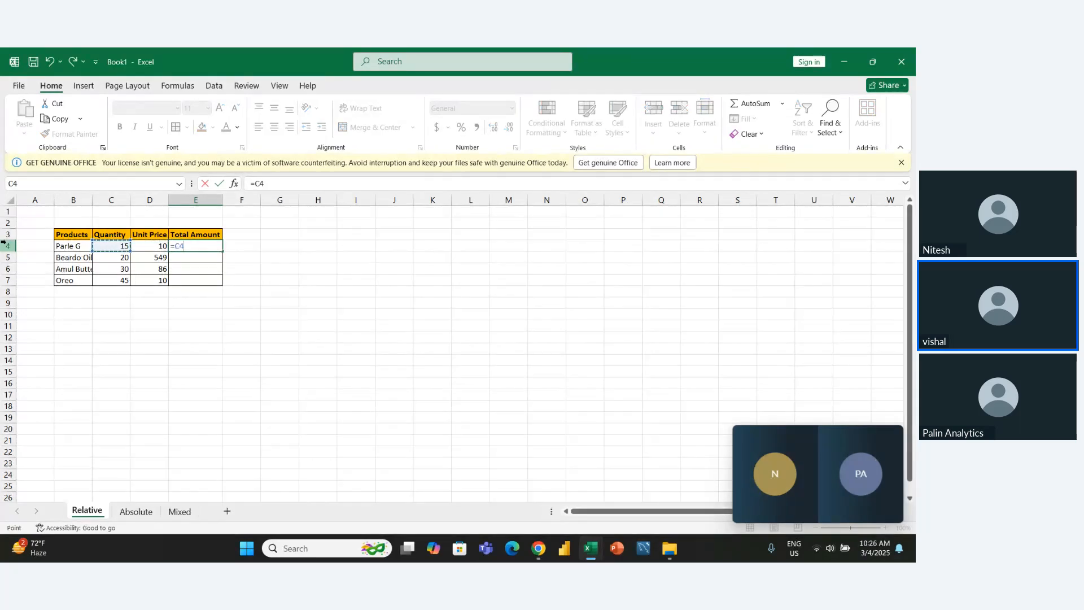
pyautogui.write('*')
pyautogui.press('Left')
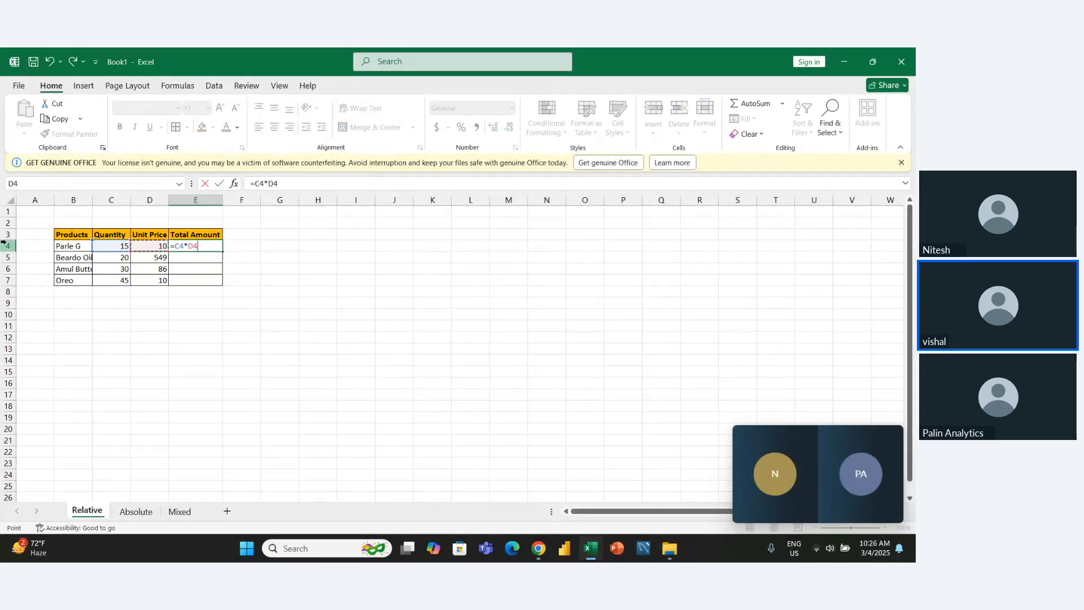
pyautogui.hotkey('ctrl', 'Return')
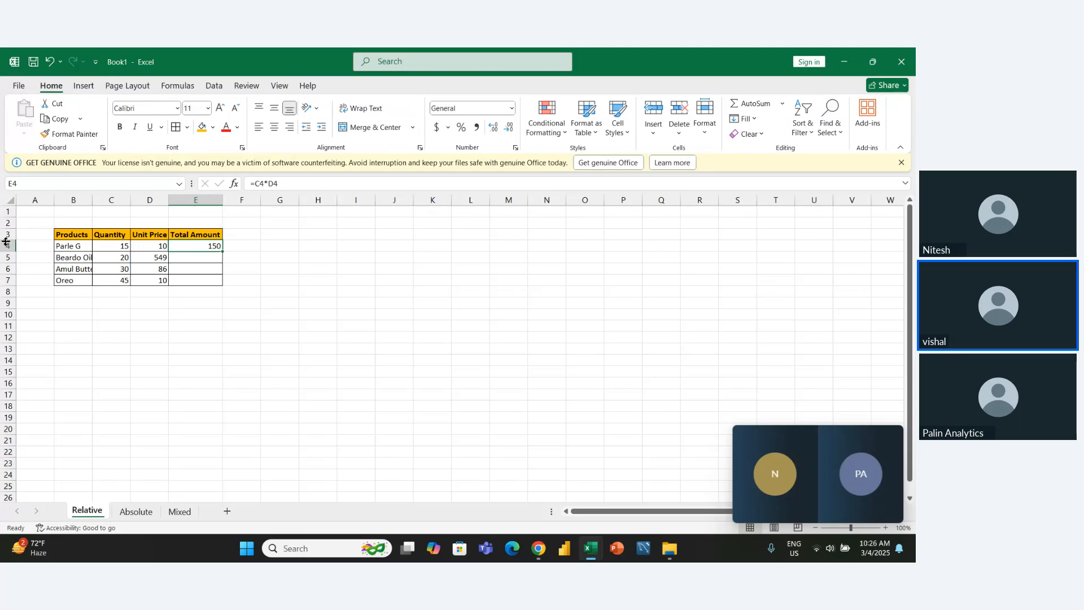
# - Calculate the Beardo Oil total in E5 with the formula =C5*D5
pyautogui.press('Down')
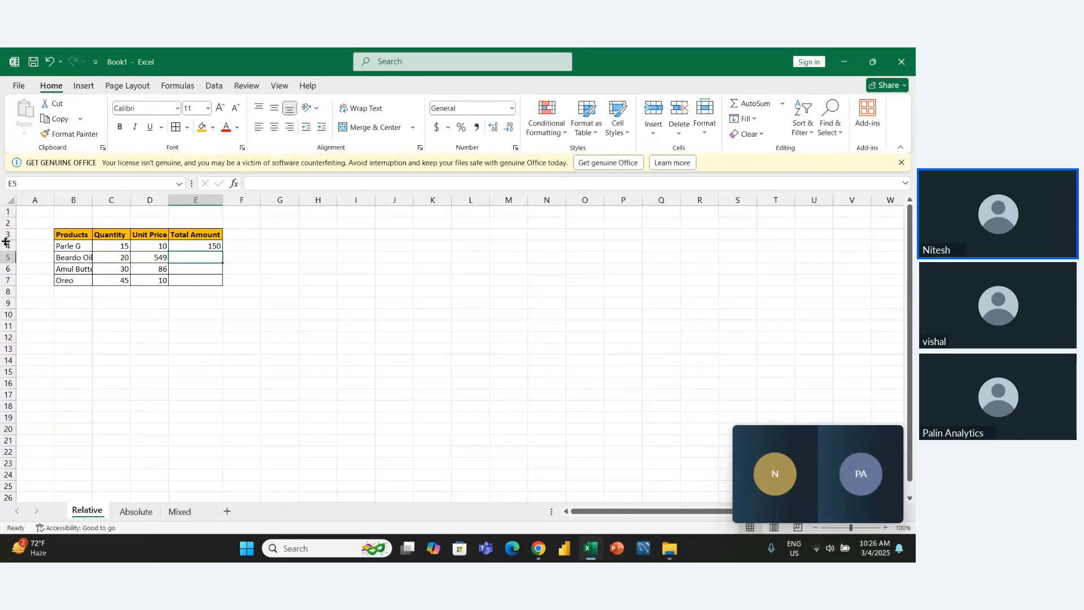
pyautogui.write('=')
pyautogui.press('Left')
pyautogui.press('Left')
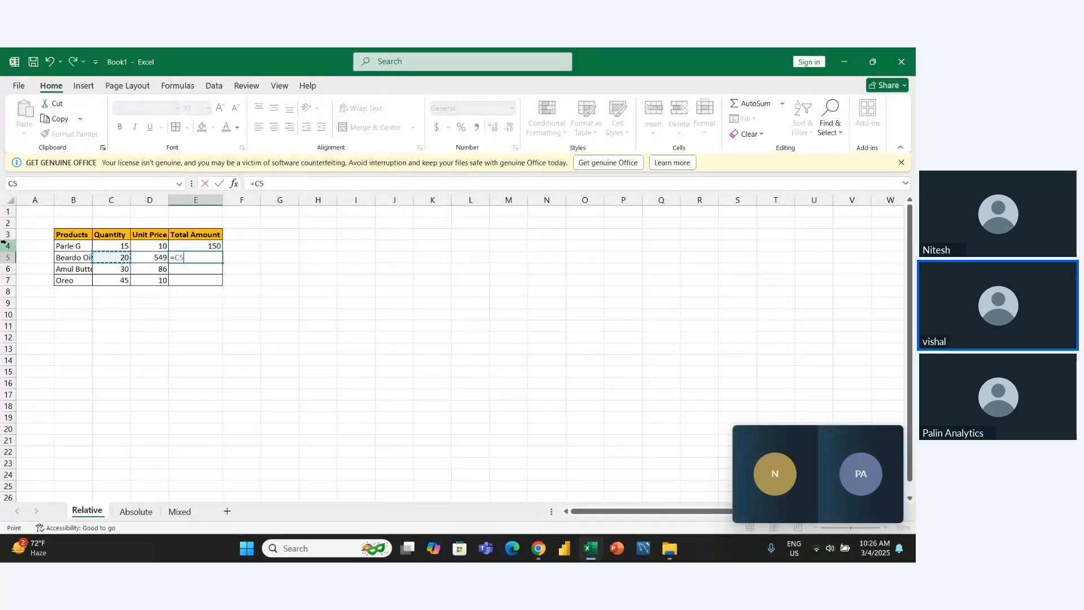
pyautogui.write('*')
pyautogui.press('Left')
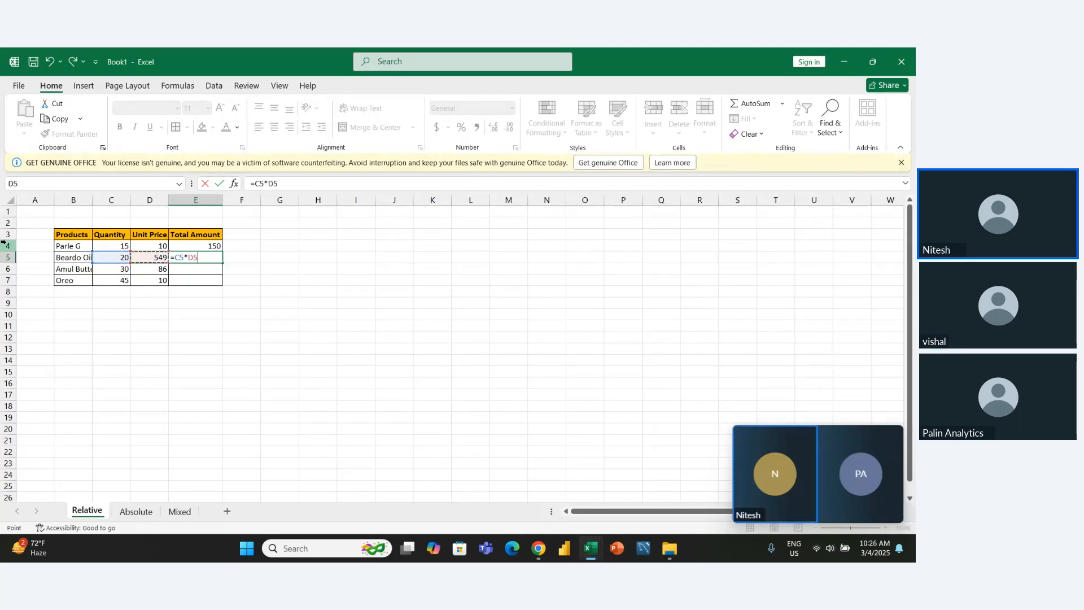
pyautogui.press('Return')
# - Delete the two formulas in E4:E5
pyautogui.press('Up')
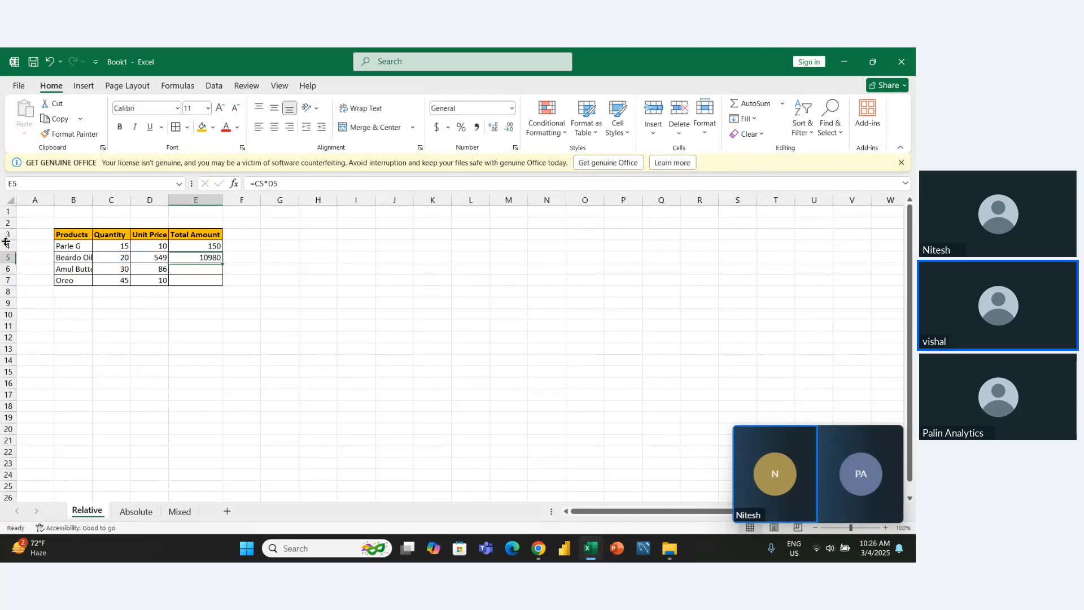
pyautogui.press('Up')
pyautogui.hotkey('shift', 'Down')
pyautogui.press('Delete')
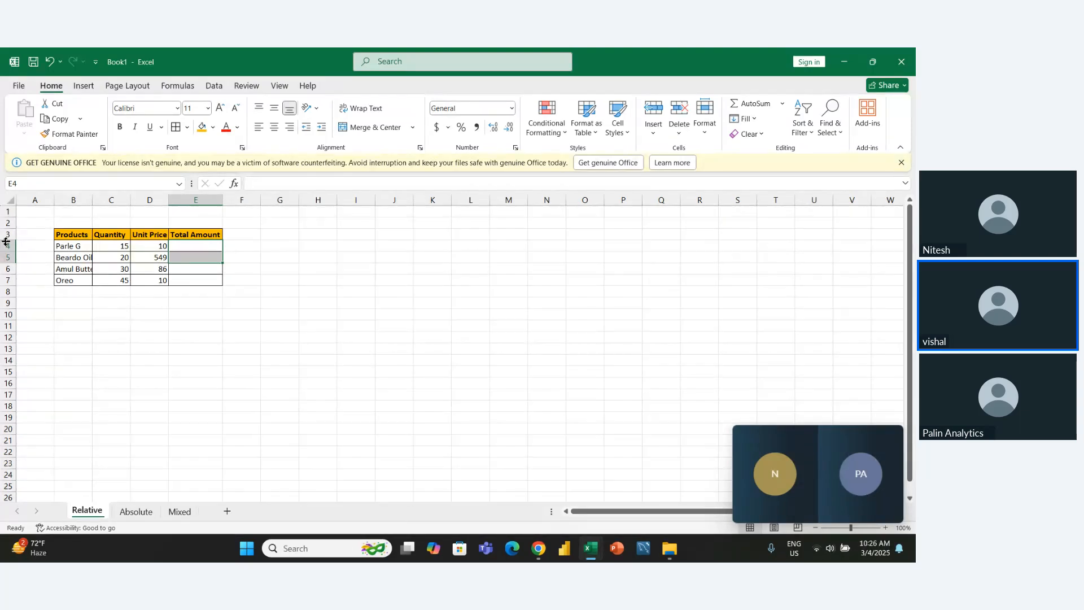
# - Enter the formula =C4*D4 in E4 to multiply quantity by unit price for the first product
pyautogui.press('Up')
pyautogui.press('Down')
pyautogui.write('=')
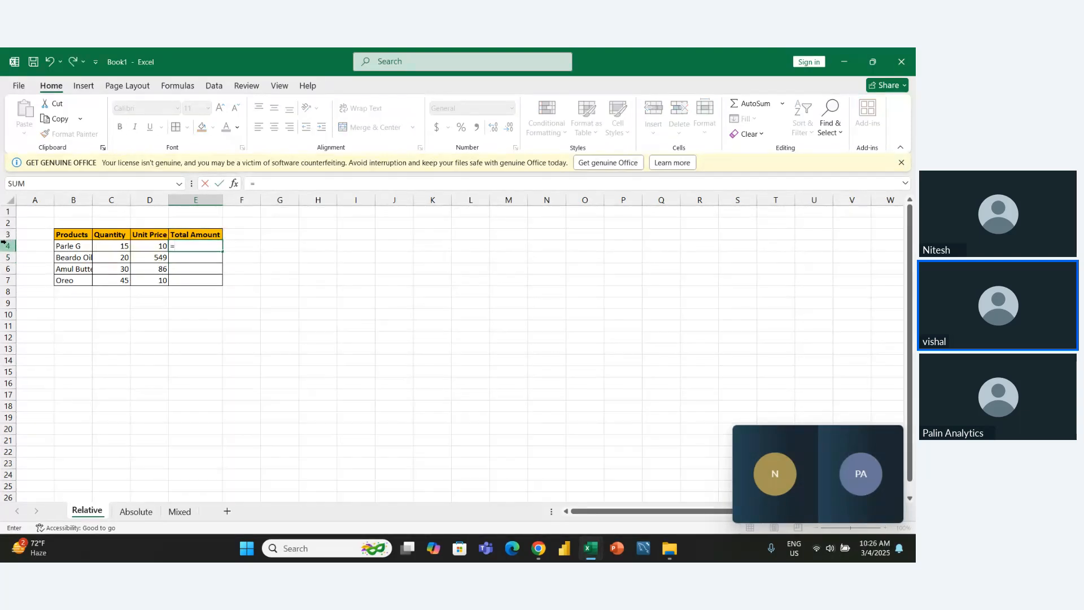
pyautogui.press('Left')
pyautogui.press('Left')
pyautogui.write('*')
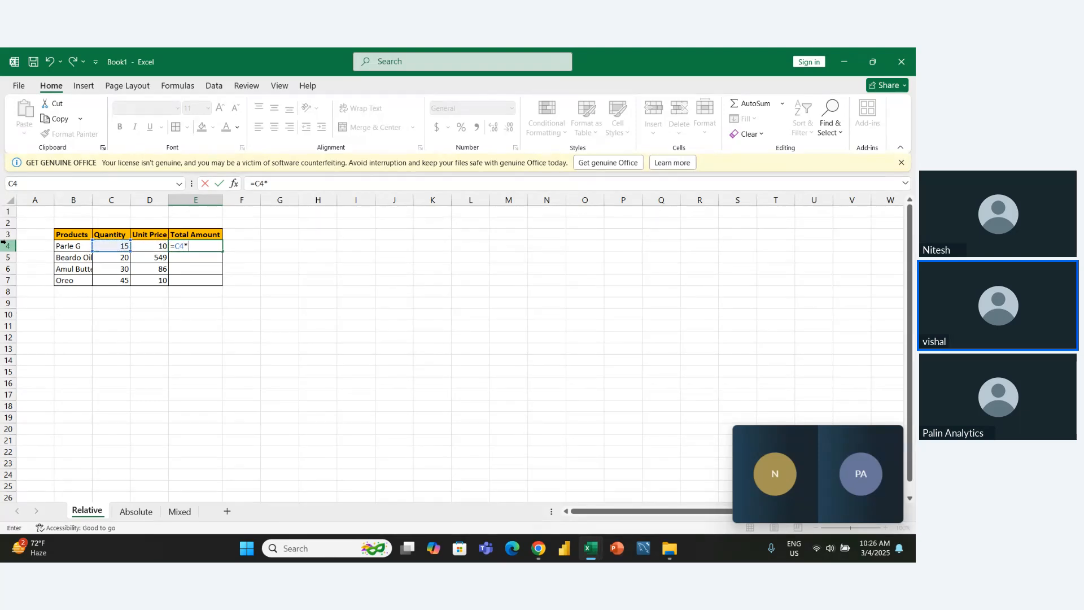
pyautogui.press('Left')
pyautogui.press('Return')
pyautogui.press('Up')
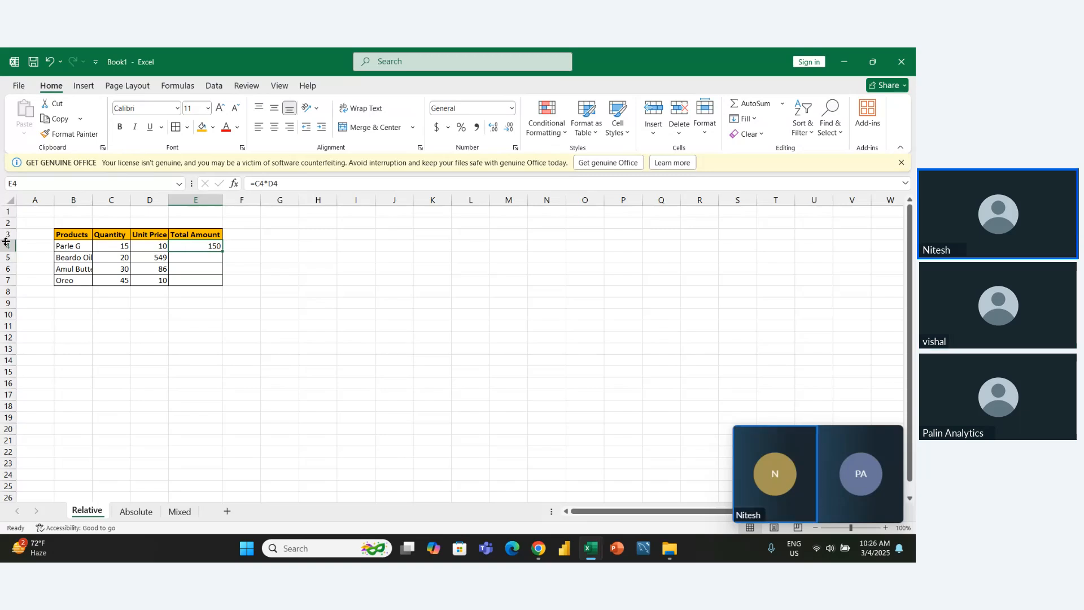
# - Copy the E4 formula down to E7 with the fill handle to total the remaining products
pyautogui.hotkey('shift', 'Down')
pyautogui.hotkey('shift', 'Down')
pyautogui.hotkey('shift', 'Up')
pyautogui.hotkey('shift', 'Up')
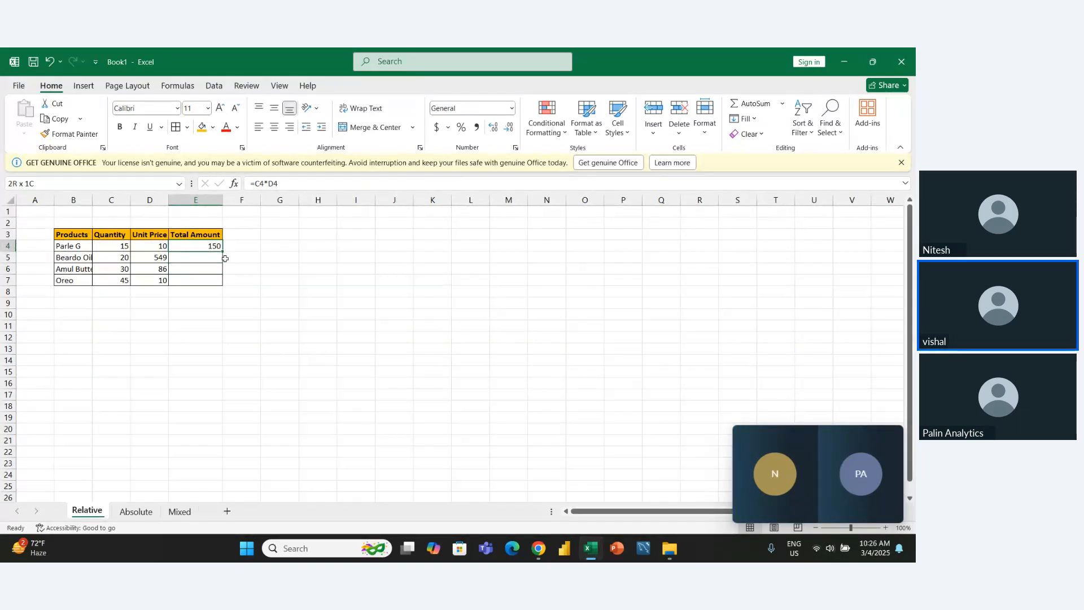
pyautogui.keyDown('ctrl'); pyautogui.scroll(7, 225, 258); pyautogui.keyUp('ctrl')
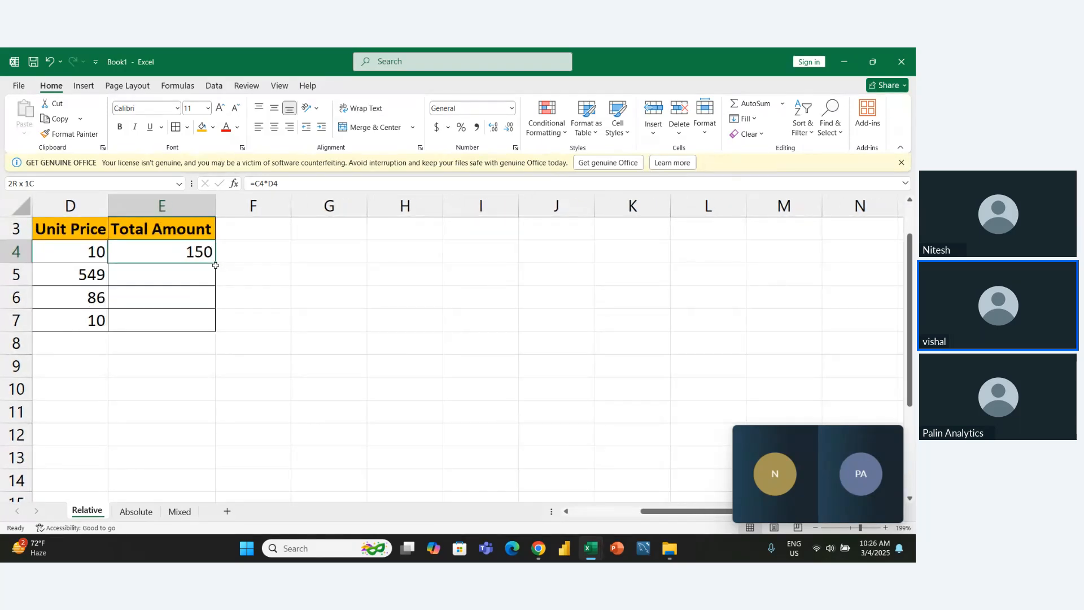
pyautogui.moveTo(216, 264); pyautogui.dragTo(218, 331)
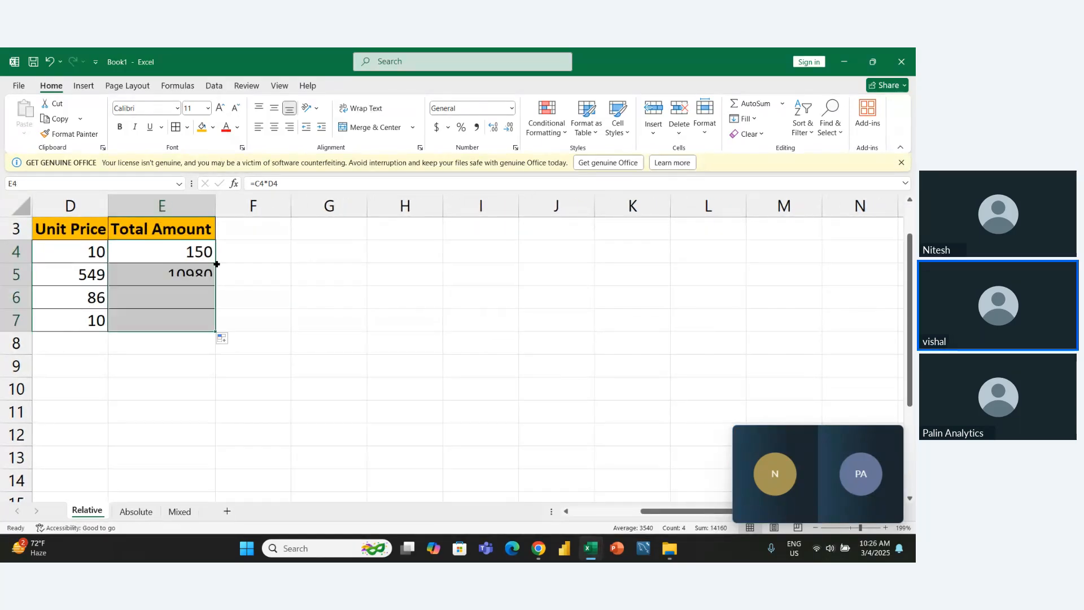
pyautogui.click(254, 329)
pyautogui.keyDown('ctrl'); pyautogui.scroll(-5, 253, 333); pyautogui.keyUp('ctrl')
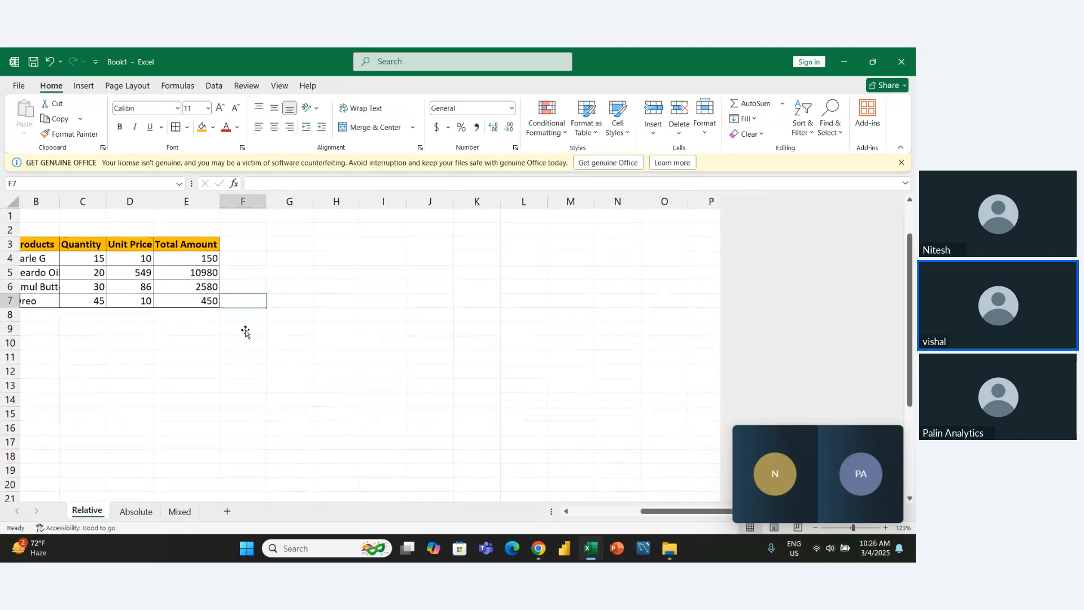
# - Inspect the copied formulas in E5, E6 and E7 to see which quantity and unit price cells each references
pyautogui.click(205, 266)
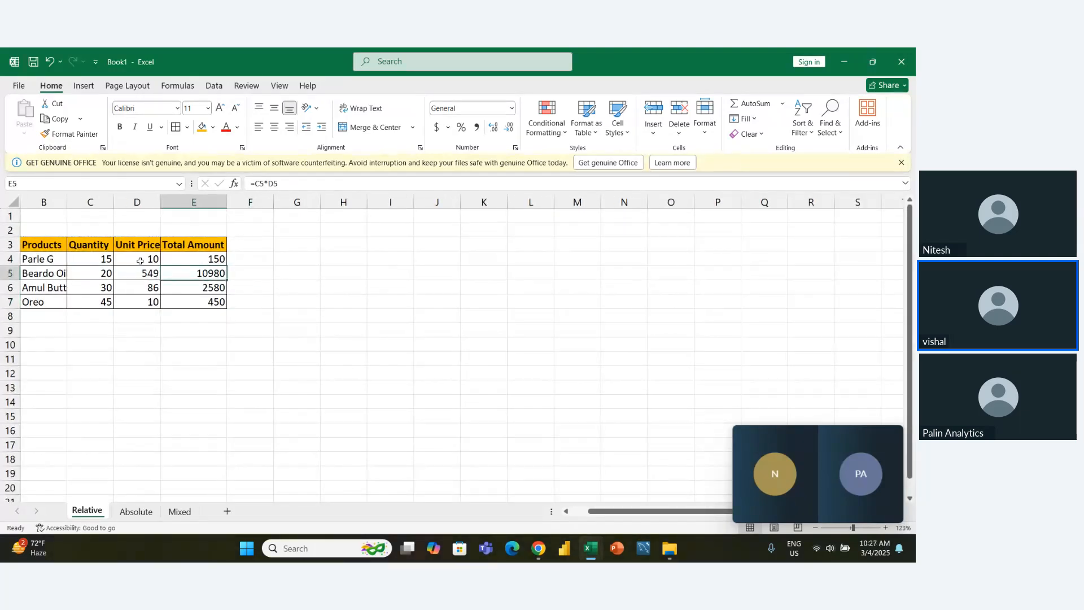
pyautogui.doubleClick(200, 273)
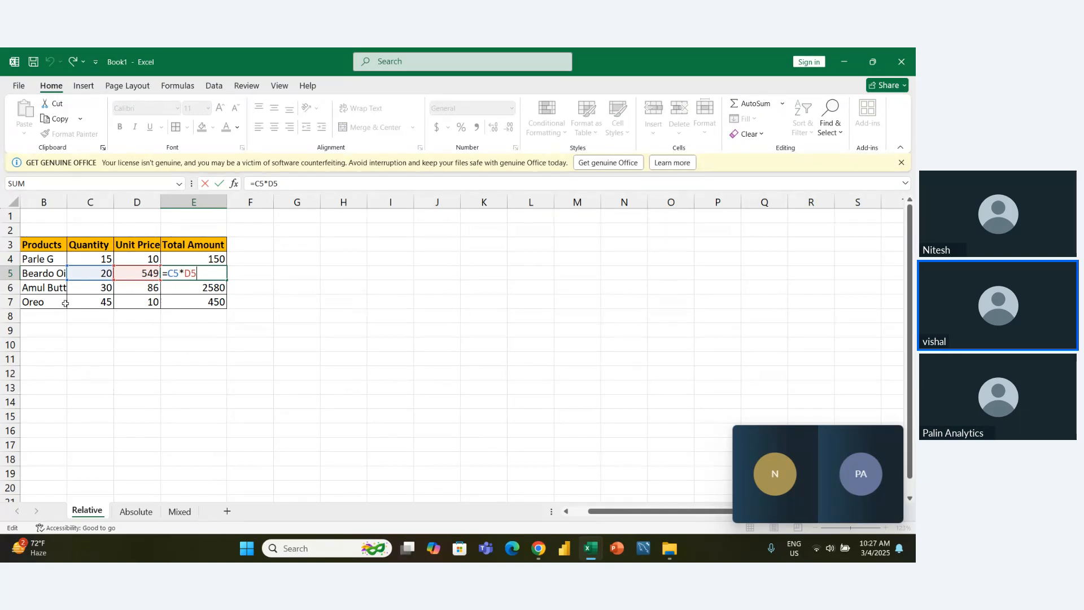
pyautogui.doubleClick(210, 290)
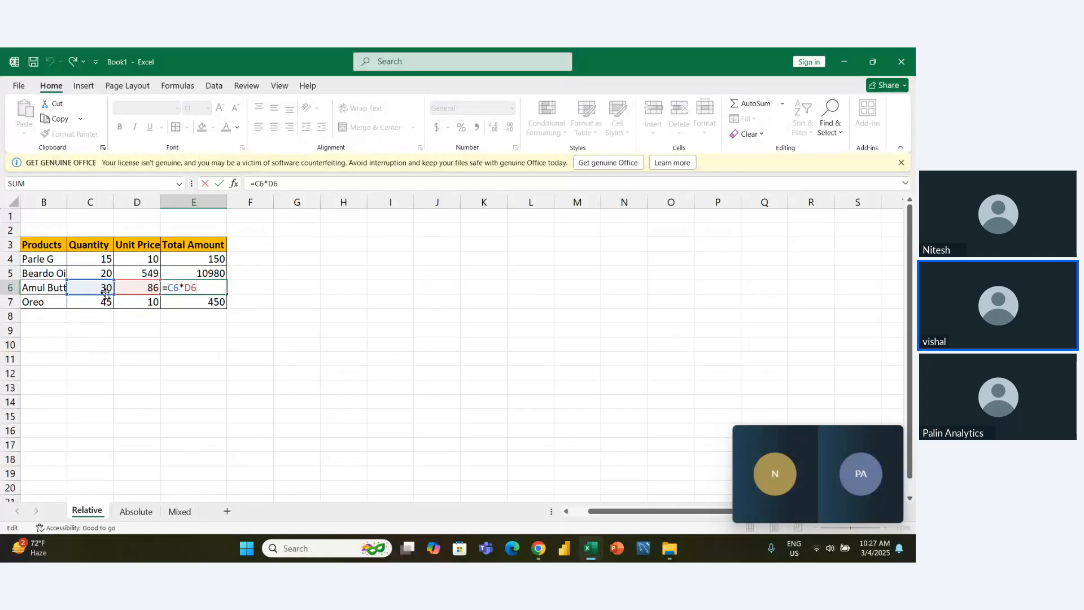
pyautogui.doubleClick(204, 301)
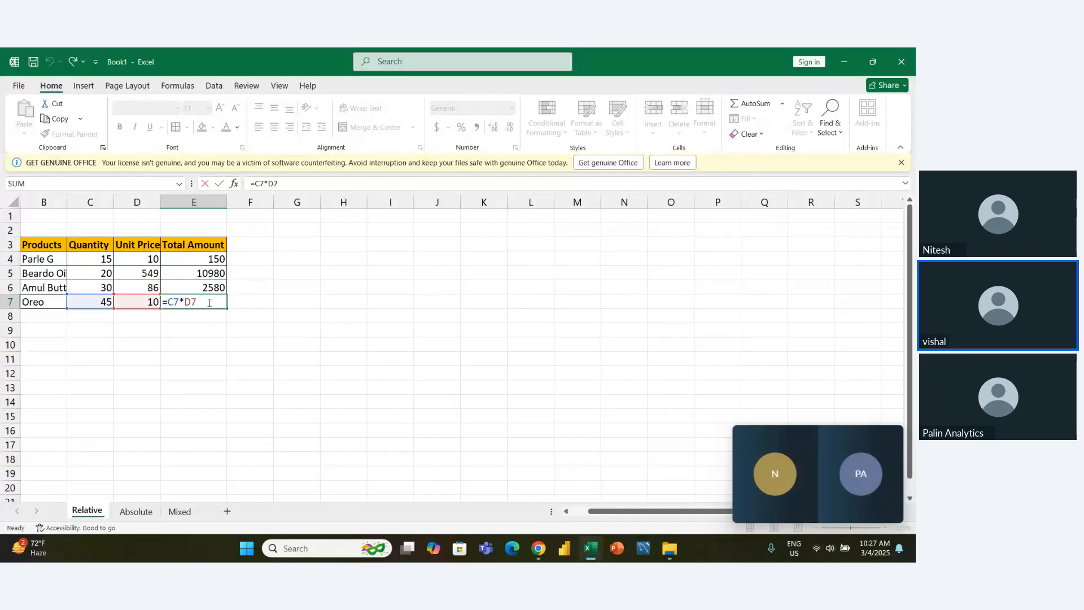
pyautogui.click(203, 315)
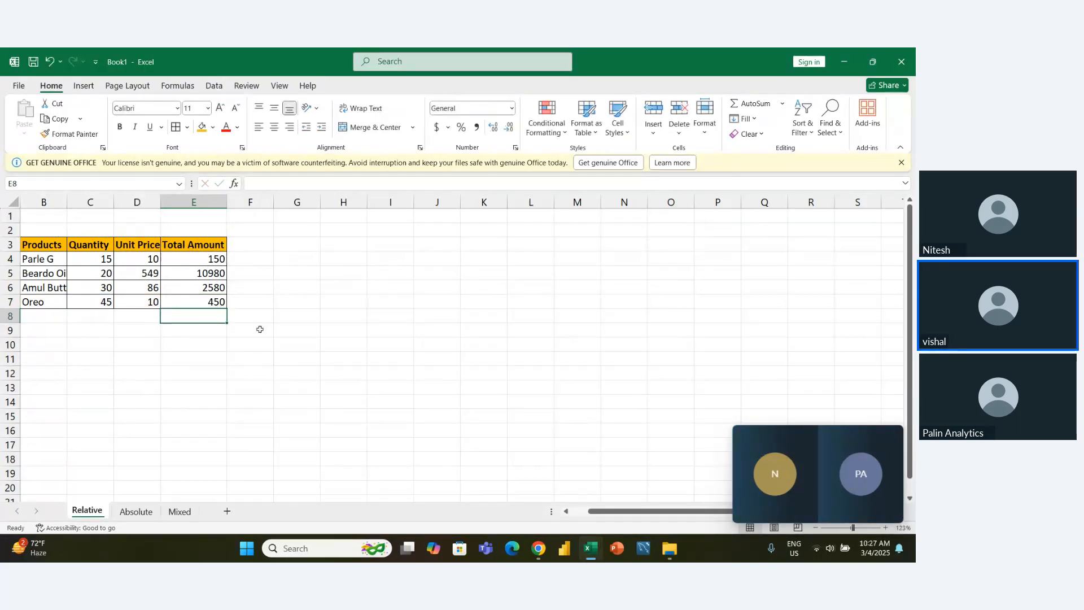
pyautogui.scroll(-4, 259, 329)
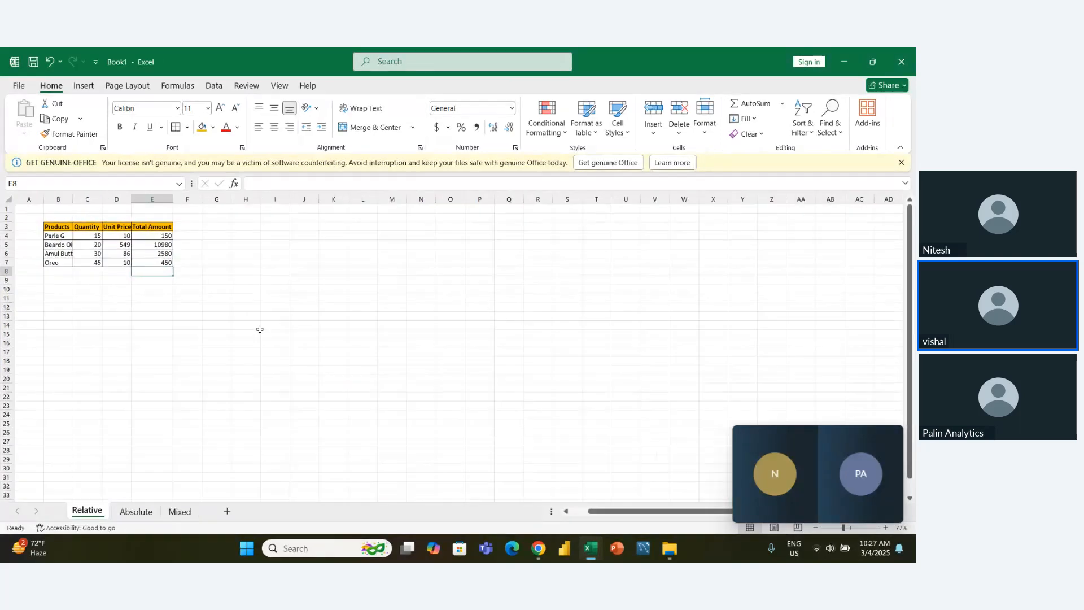
pyautogui.scroll(3, 181, 276)
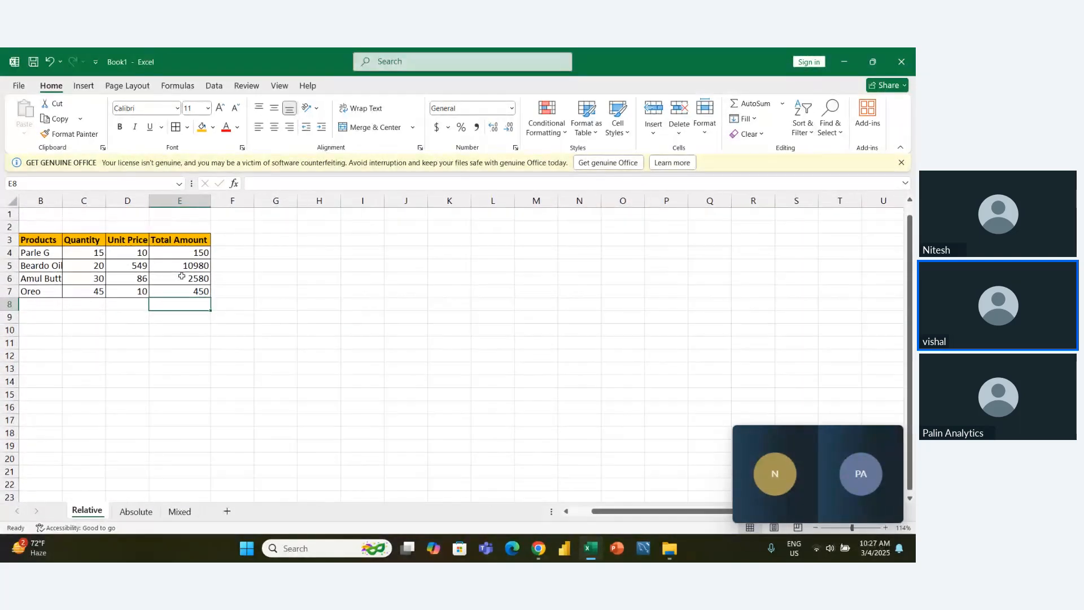
# - Undo the filled totals in E5:E7, repeating the fill from E4 once and undoing it too
pyautogui.moveTo(187, 253); pyautogui.dragTo(196, 291)
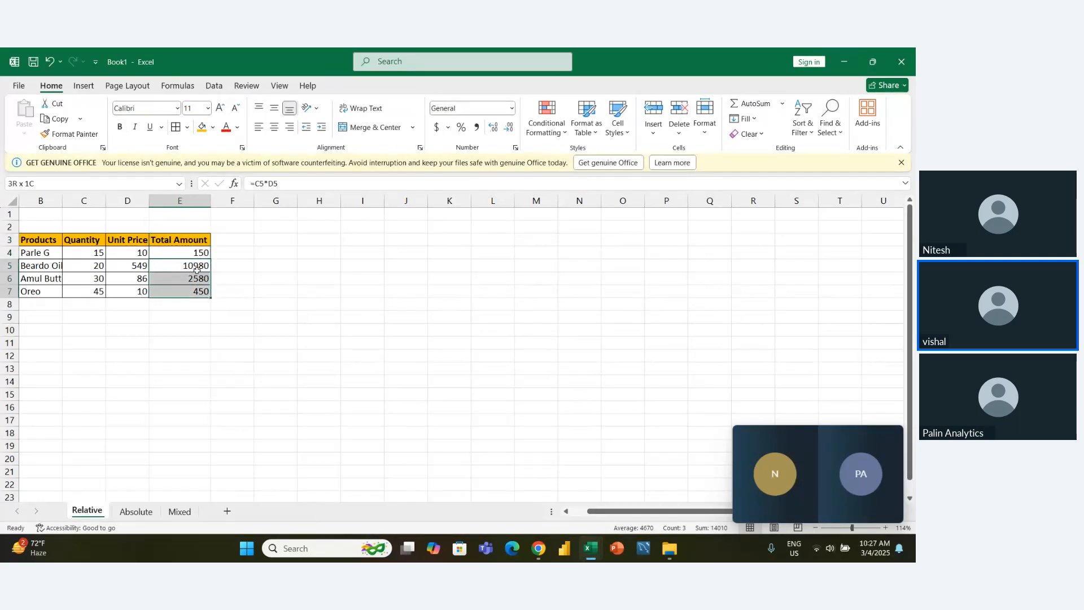
pyautogui.hotkey('ctrl', 'z')
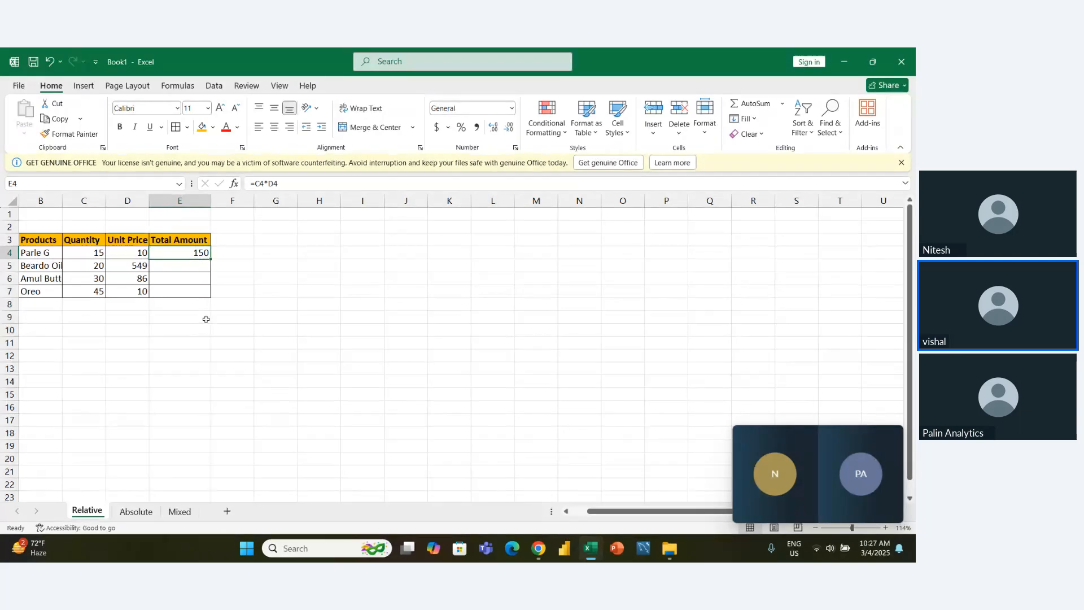
pyautogui.moveTo(211, 262); pyautogui.dragTo(208, 300)
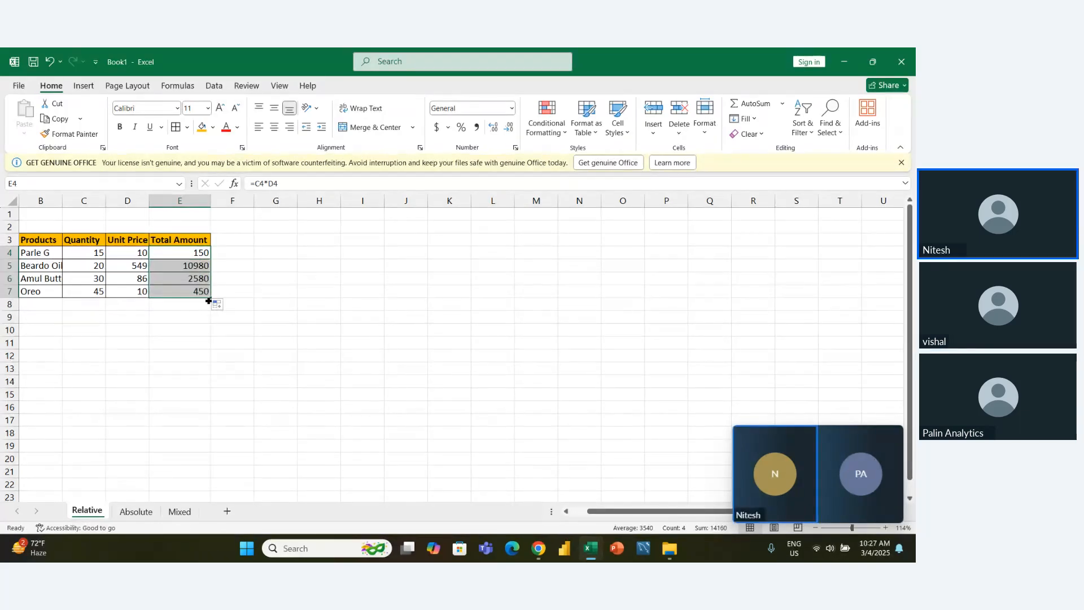
pyautogui.hotkey('ctrl', 'z')
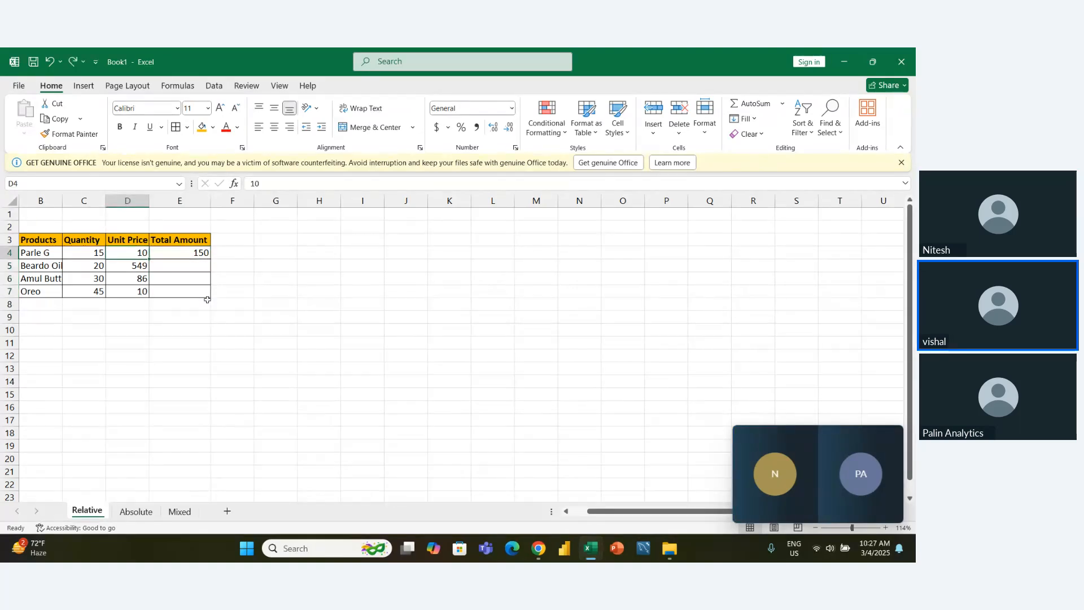
# - Select E4:E7 and use Fill Down to copy the E4 formula to the remaining products
pyautogui.hotkey('ctrl', 'shift', 'Down')
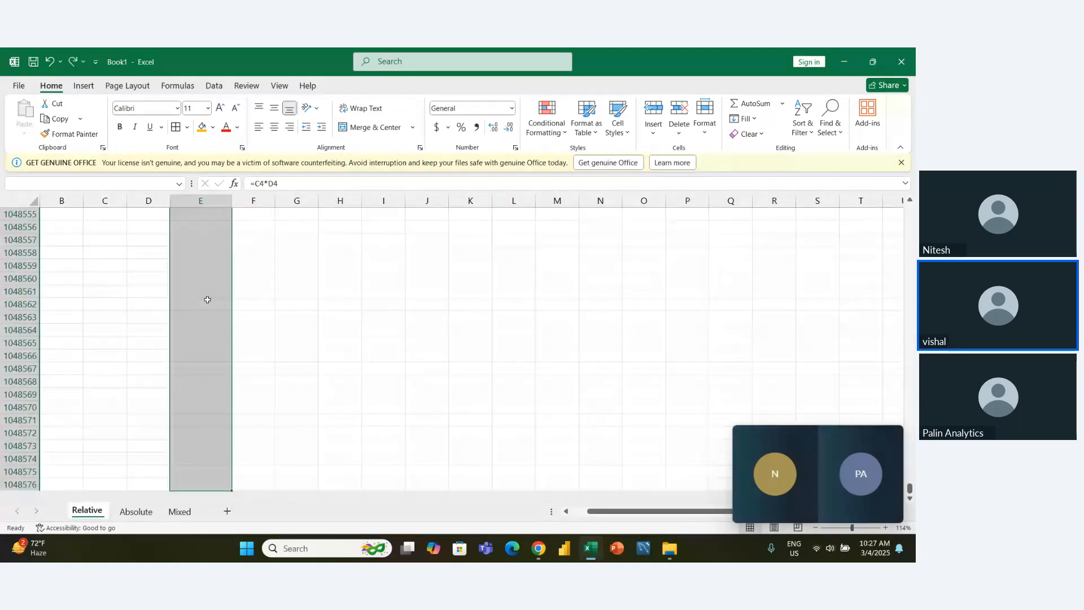
pyautogui.hotkey('ctrl', 'shift', 'Up')
pyautogui.hotkey('ctrl', 'shift', 'Up')
pyautogui.hotkey('ctrl', 'shift', 'Down')
pyautogui.hotkey('shift', 'Down')
pyautogui.hotkey('shift', 'Down')
pyautogui.hotkey('shift', 'Down')
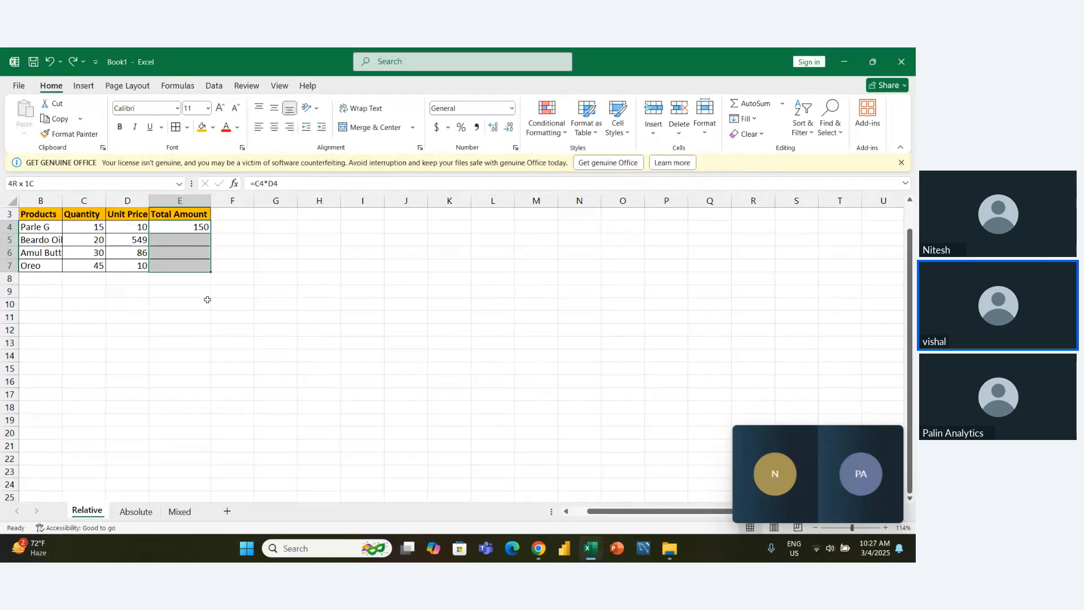
pyautogui.hotkey('ctrl', 'd')
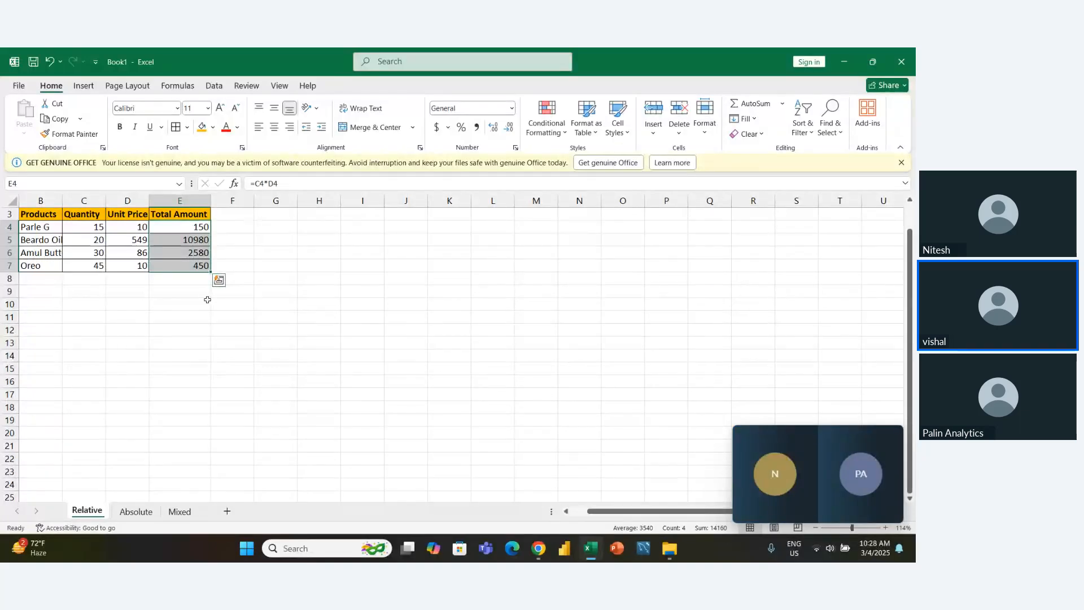
pyautogui.press('Left')
pyautogui.press('Right')
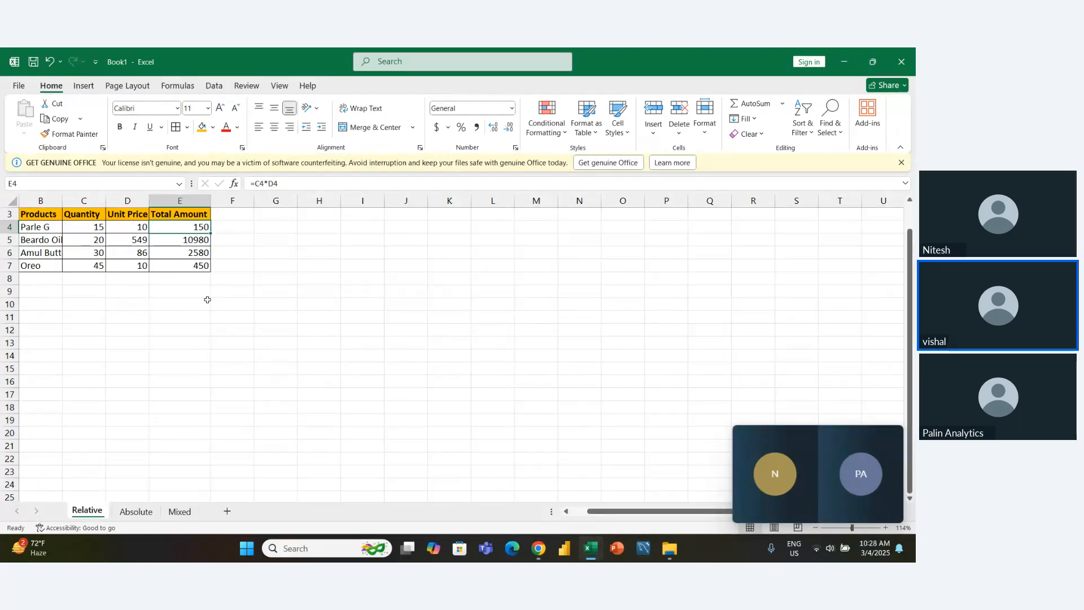
pyautogui.press('Left')
pyautogui.press('Down')
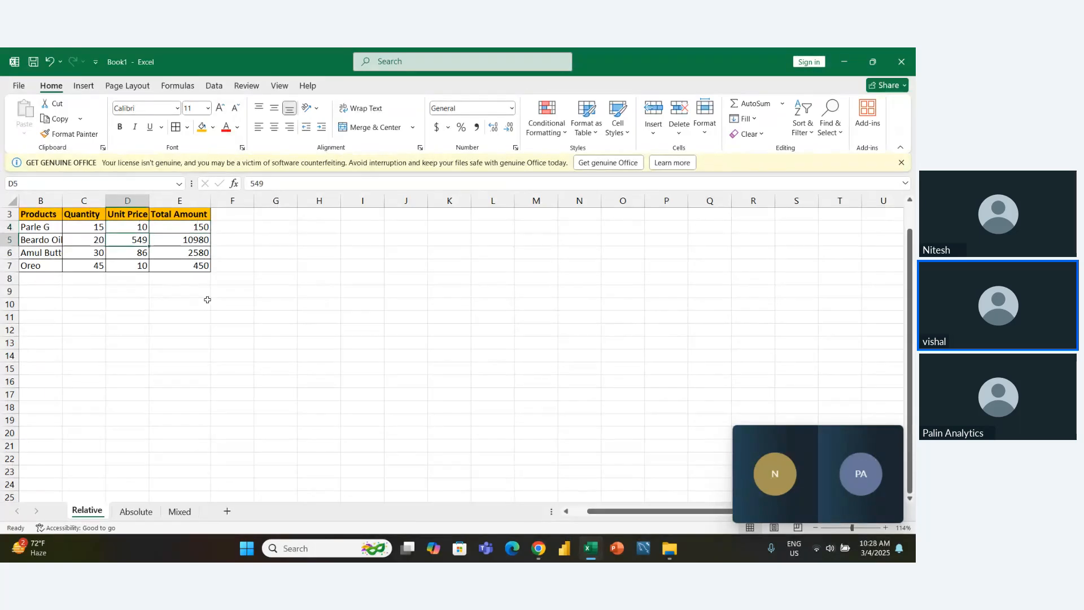
# - Switch to the Absolute sheet and clear the stray letter b from A1
pyautogui.click(136, 511)
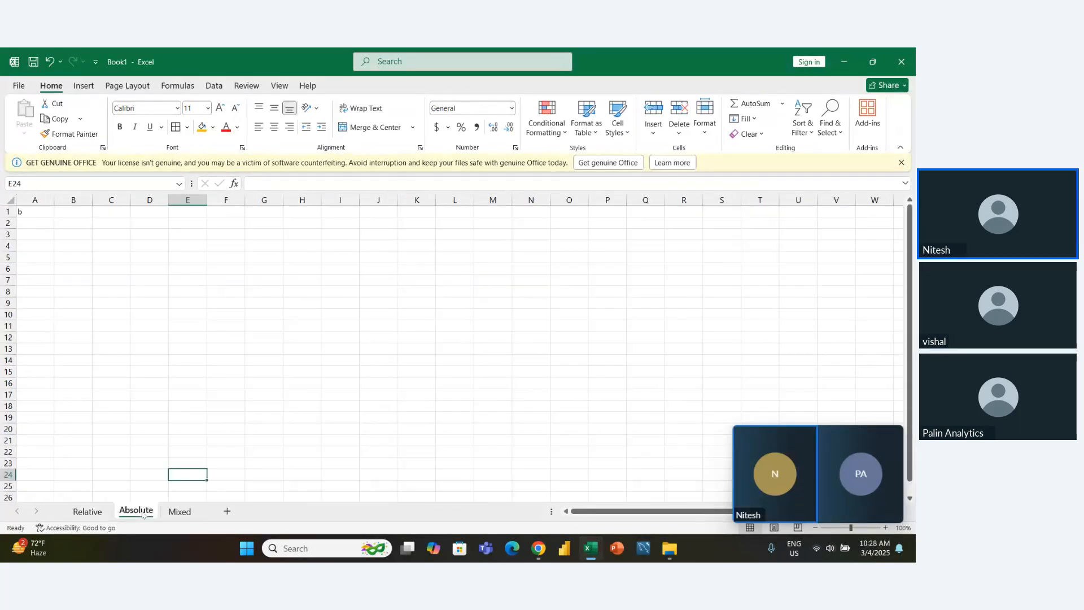
pyautogui.press('Left')
pyautogui.press('Up')
pyautogui.press('Up')
pyautogui.press('Up')
pyautogui.press('Up')
pyautogui.press('Up')
pyautogui.press('Up')
pyautogui.press('Left')
pyautogui.press('Left')
pyautogui.press('Up')
pyautogui.press('Up')
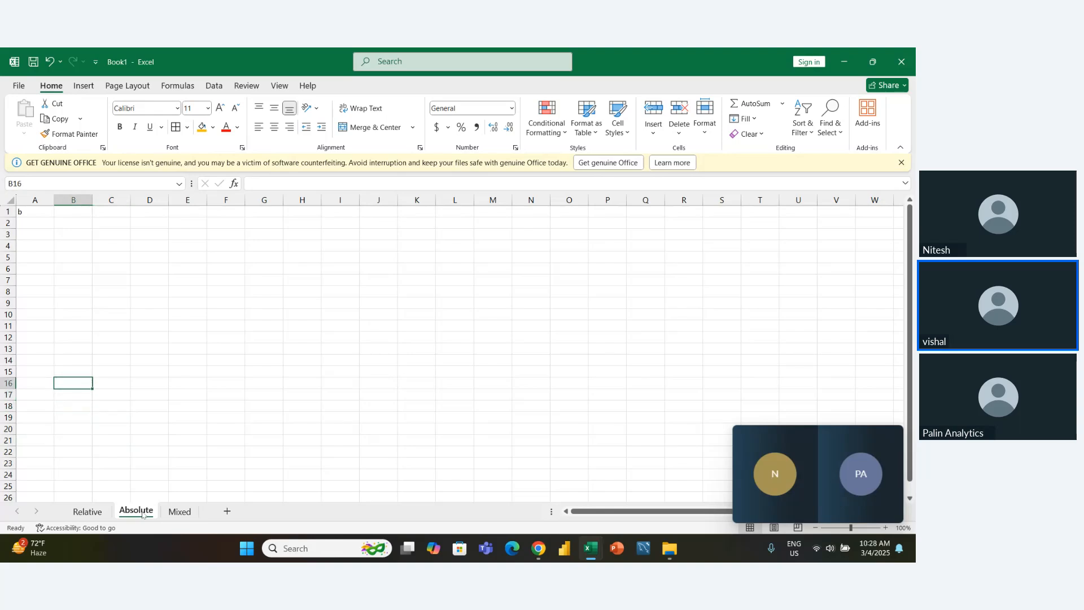
pyautogui.hotkey('ctrl', 'Up')
# - Enter the headings Number1 in B3 and Number2 in C3
pyautogui.press('Left')
pyautogui.press('Right')
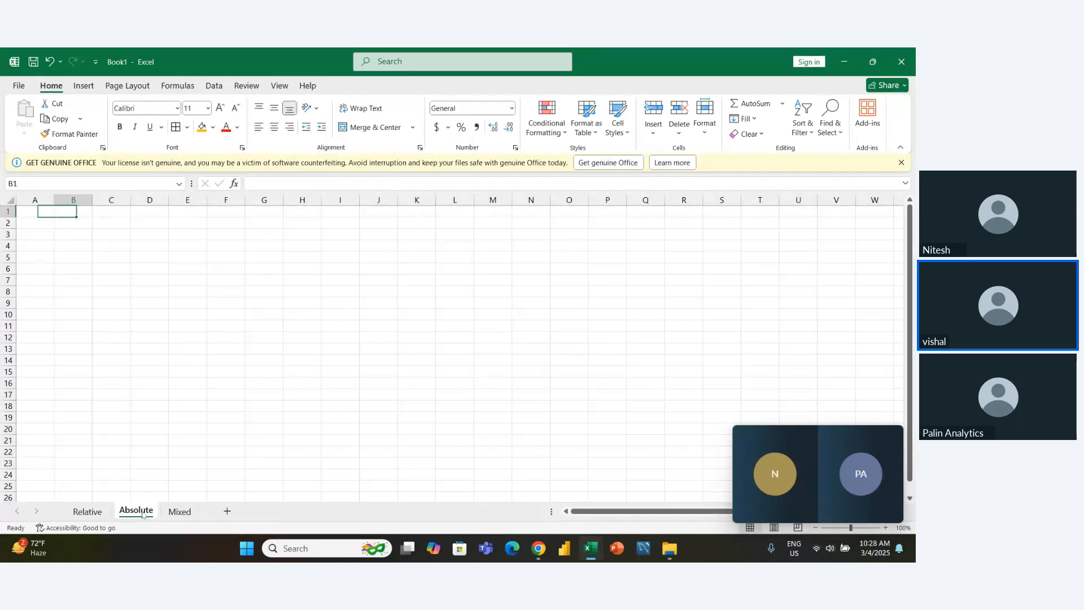
pyautogui.press('Down')
pyautogui.press('Down')
pyautogui.press('Right')
pyautogui.press('Left')
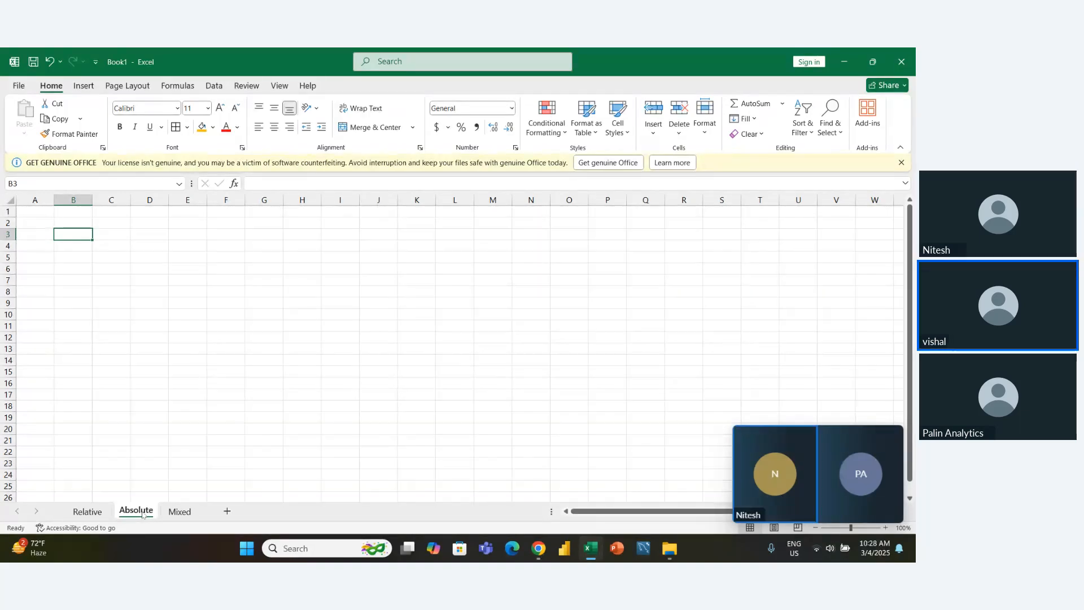
pyautogui.write('Number1')
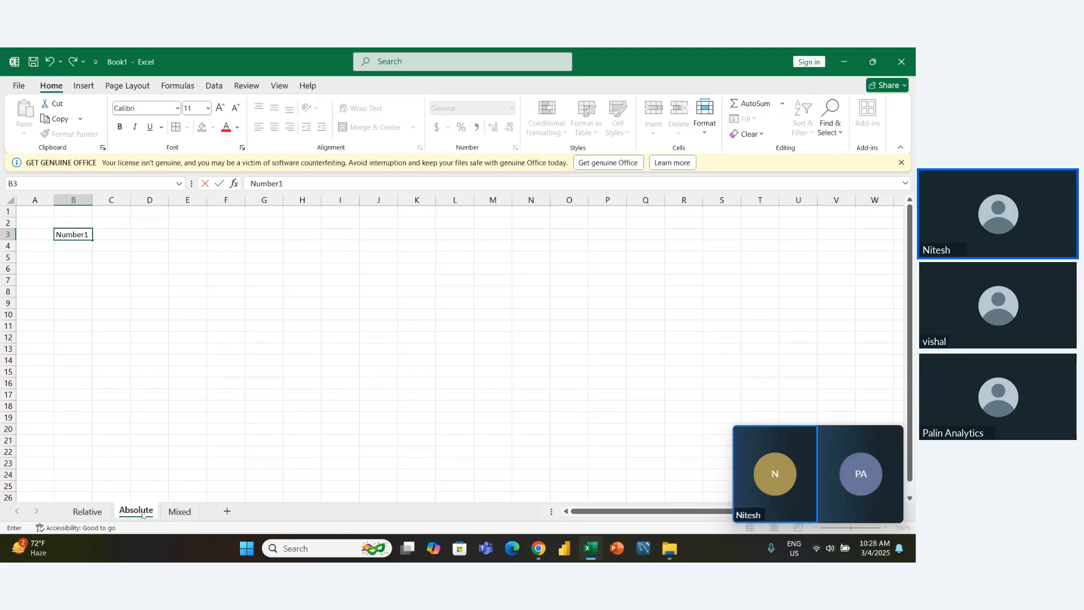
pyautogui.press('Tab')
pyautogui.write('Nu')
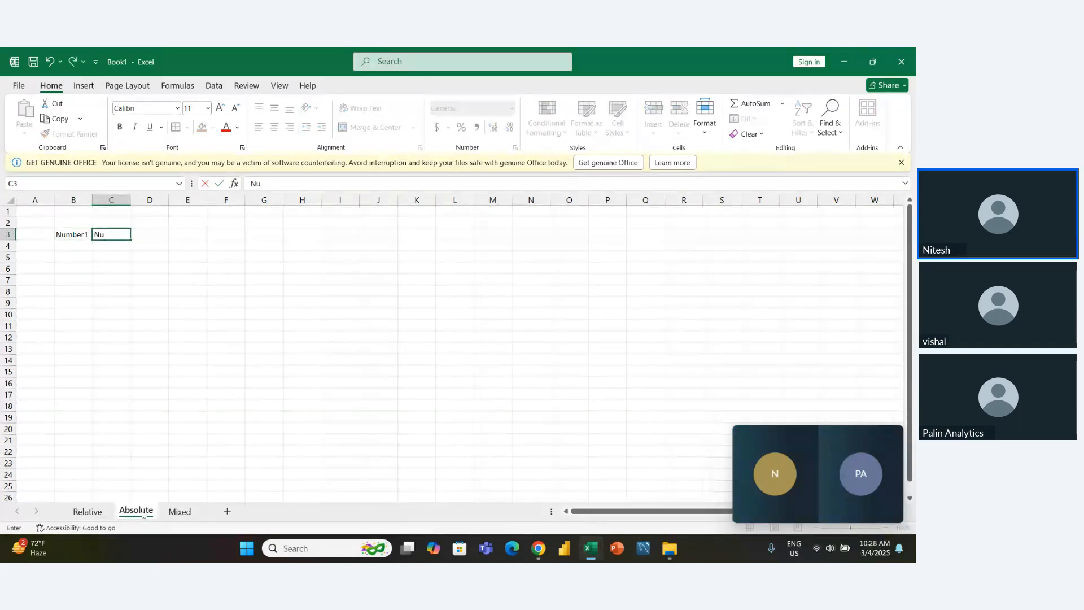
pyautogui.write('mber2')
pyautogui.press('Return')
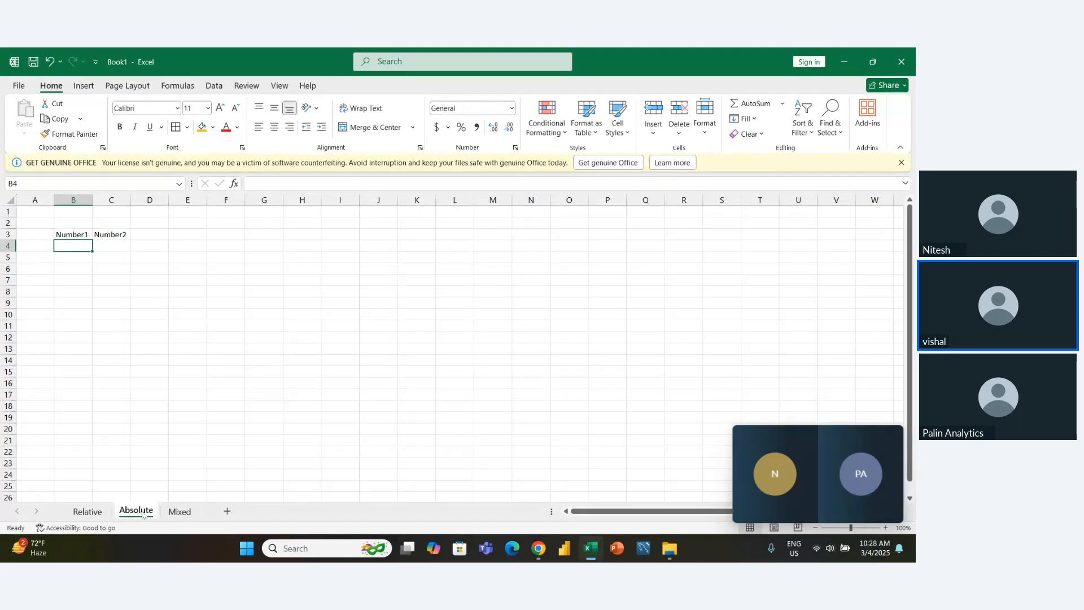
# - Enter 34 under Number1 in B4 and 56 under Number2 in C4
pyautogui.write('34')
pyautogui.press('Tab')
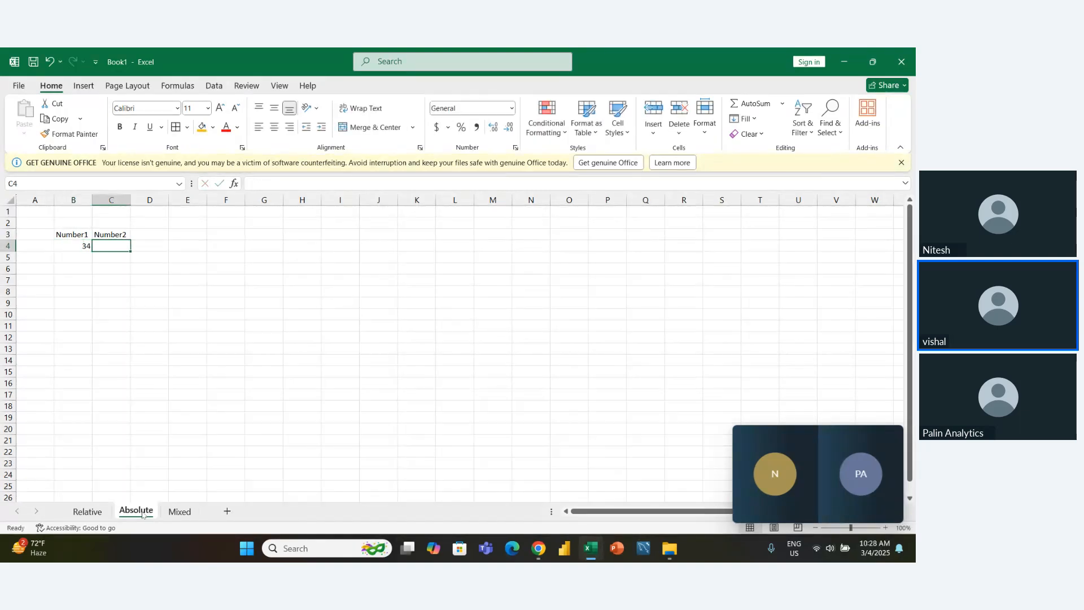
pyautogui.write('56')
pyautogui.press('Tab')
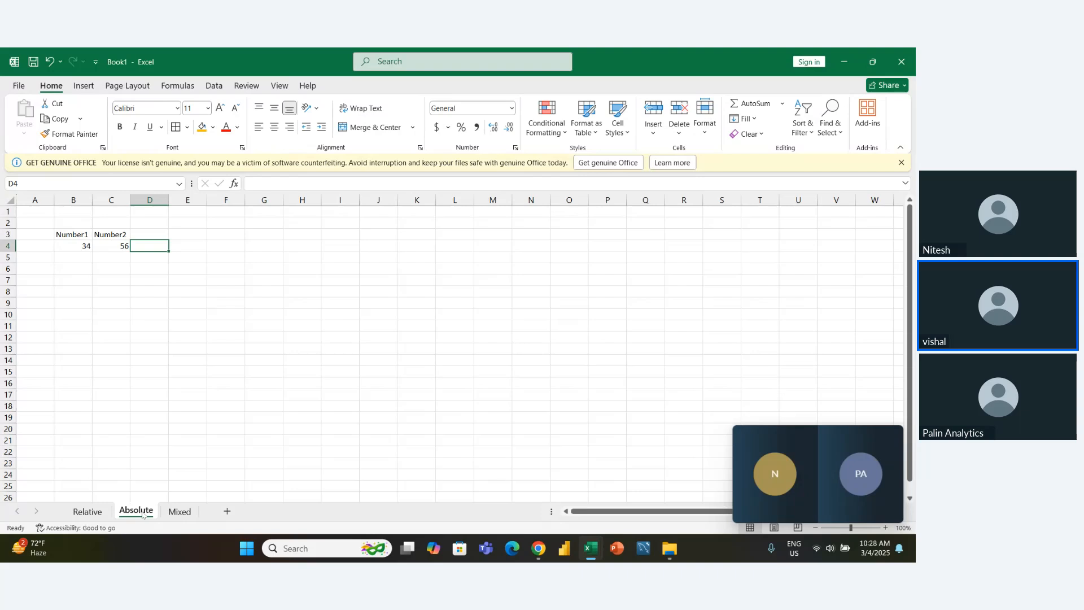
# - Enter the labels Result1 in G3 and Result2 in G4
pyautogui.press('Right')
pyautogui.press('Right')
pyautogui.press('Right')
pyautogui.press('Up')
pyautogui.write('R')
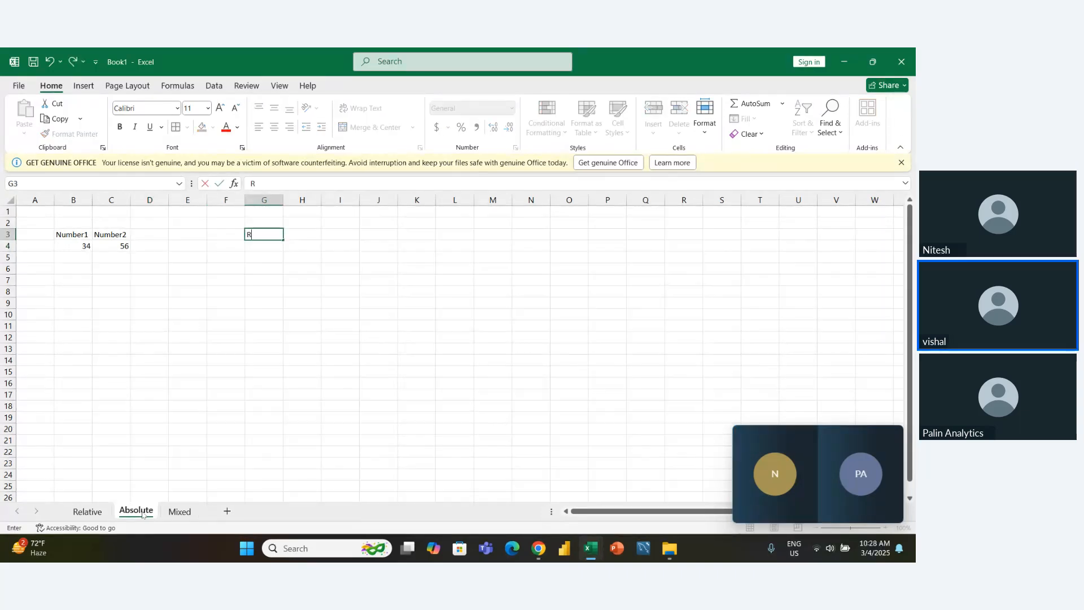
pyautogui.write('esult1')
pyautogui.press('Return')
pyautogui.write('R')
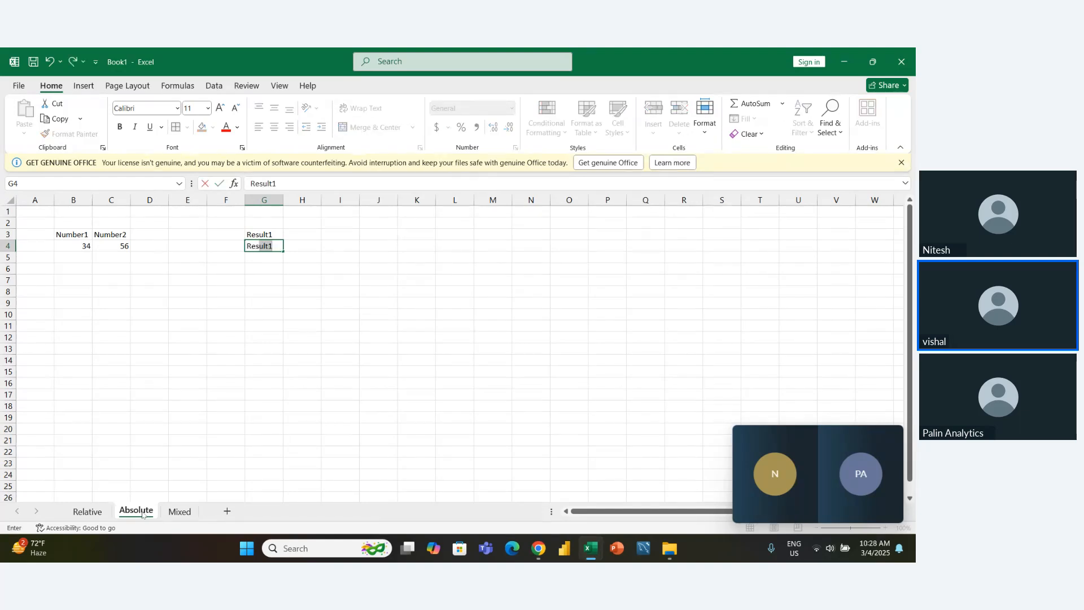
pyautogui.press('Right')
pyautogui.press('Left')
pyautogui.press('F2')
pyautogui.press('BackSpace')
pyautogui.write('2')
pyautogui.press('Return')
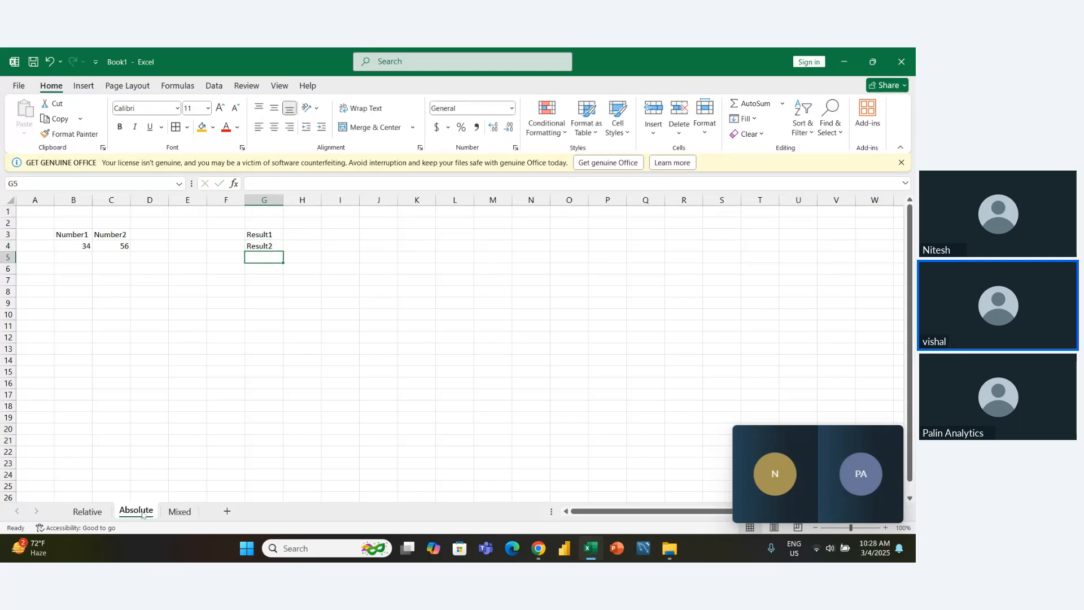
# - Extend the label series from G3:G4 down to Result5 in G7
pyautogui.press('Up')
pyautogui.press('Up')
pyautogui.hotkey('shift', 'Down')
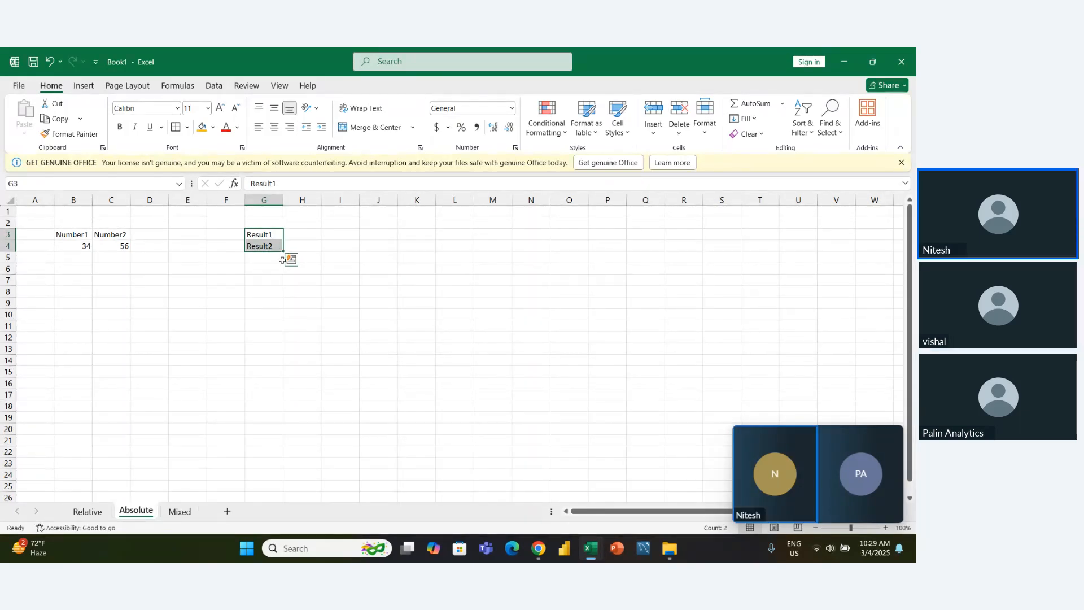
pyautogui.moveTo(284, 253); pyautogui.dragTo(283, 285)
pyautogui.click(276, 353)
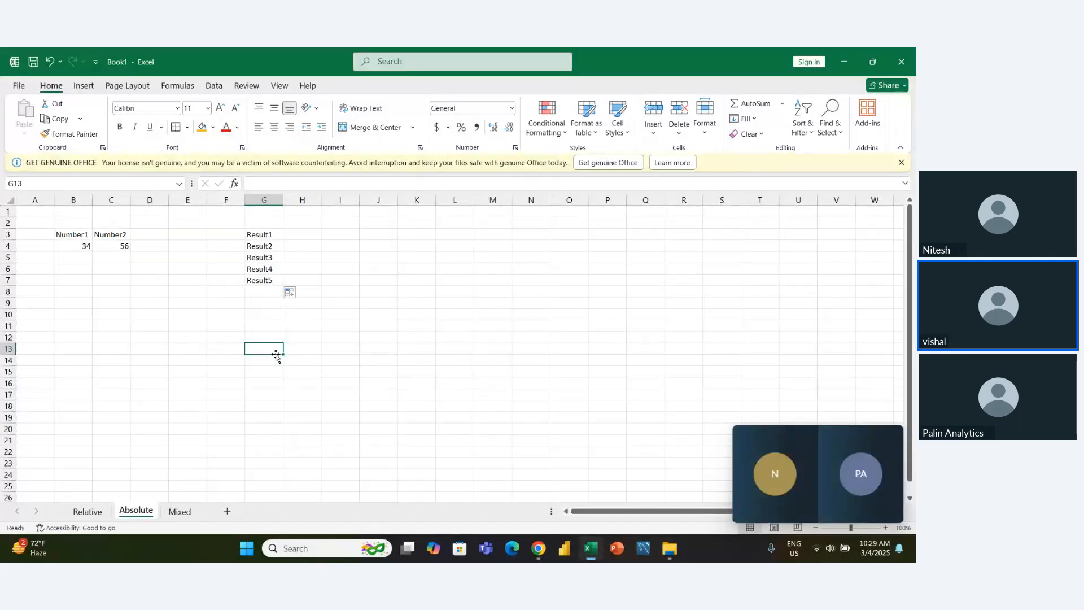
# - Select the number table B3:C4 and AutoFit its column widths
pyautogui.press('Left')
pyautogui.press('Up')
pyautogui.press('Up')
pyautogui.press('Right')
pyautogui.press('Left')
pyautogui.press('Up')
pyautogui.press('Left')
pyautogui.press('Up')
pyautogui.press('Up')
pyautogui.press('Up')
pyautogui.press('Left')
pyautogui.press('Left')
pyautogui.press('Left')
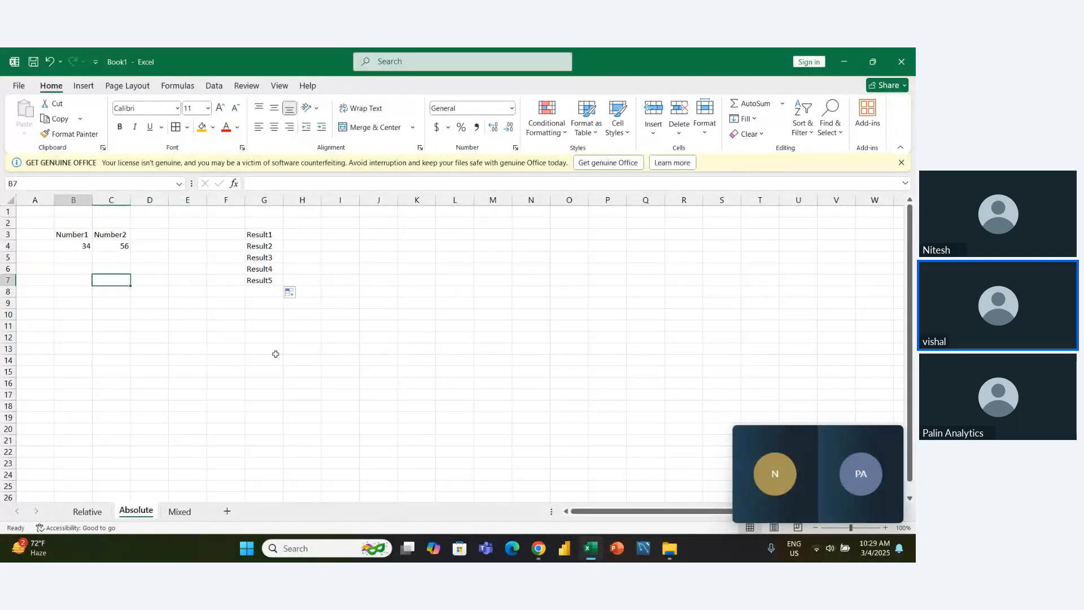
pyautogui.press('Left')
pyautogui.press('Up')
pyautogui.press('Up')
pyautogui.press('Up')
pyautogui.press('Up')
pyautogui.hotkey('shift', 'Down')
pyautogui.hotkey('shift', 'Right')
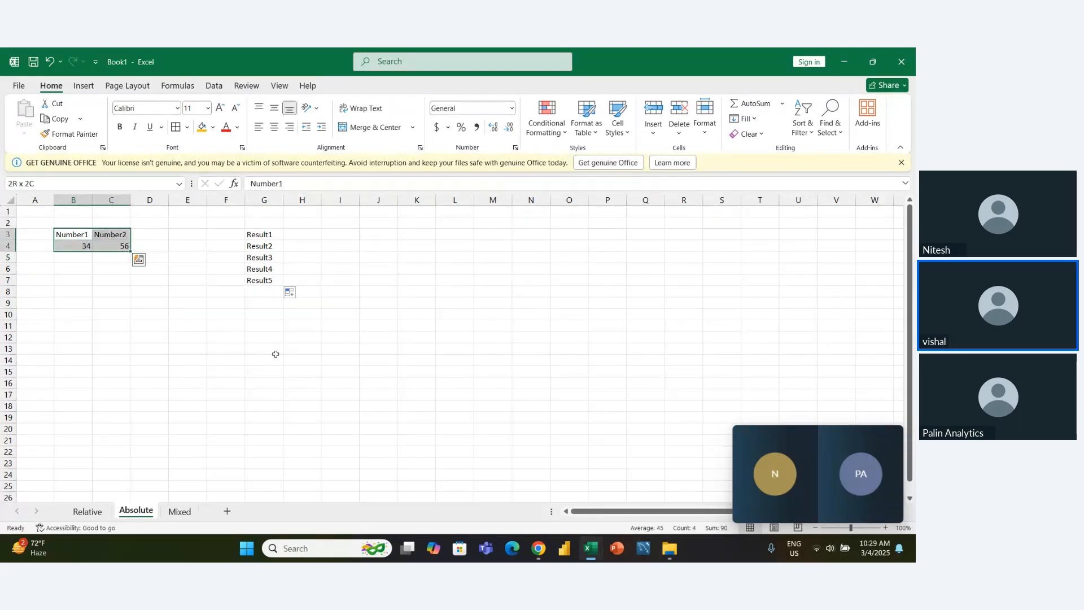
pyautogui.hotkey('alt', 'h')
pyautogui.press('o')
pyautogui.press('i')
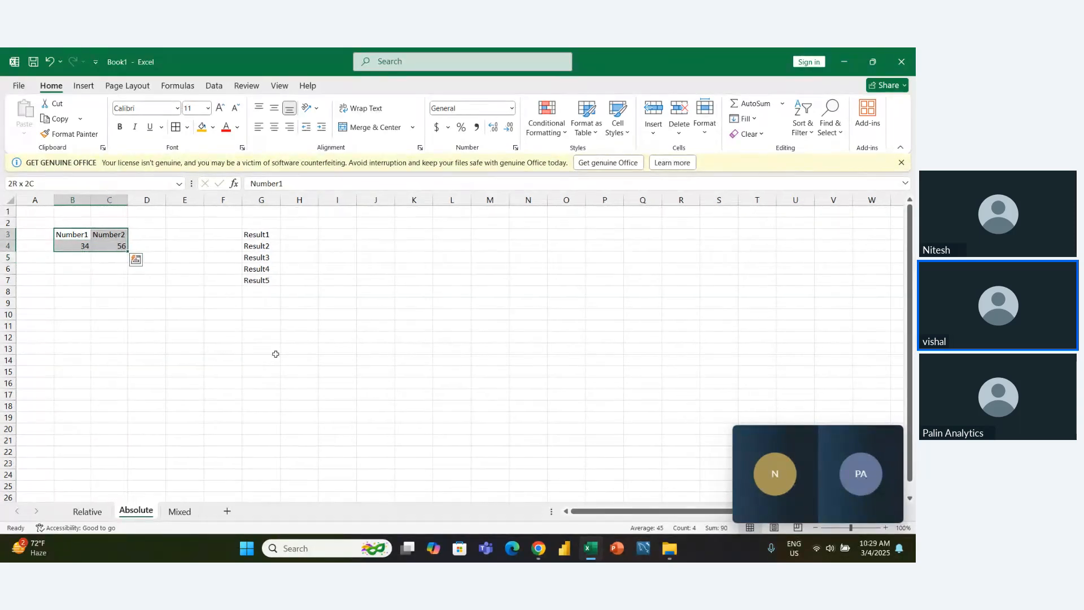
# - Apply all borders to B3:C4 and make the Number1 and Number2 headings bold
pyautogui.hotkey('alt', 'h')
pyautogui.press('b')
pyautogui.press('a')
pyautogui.press('Left')
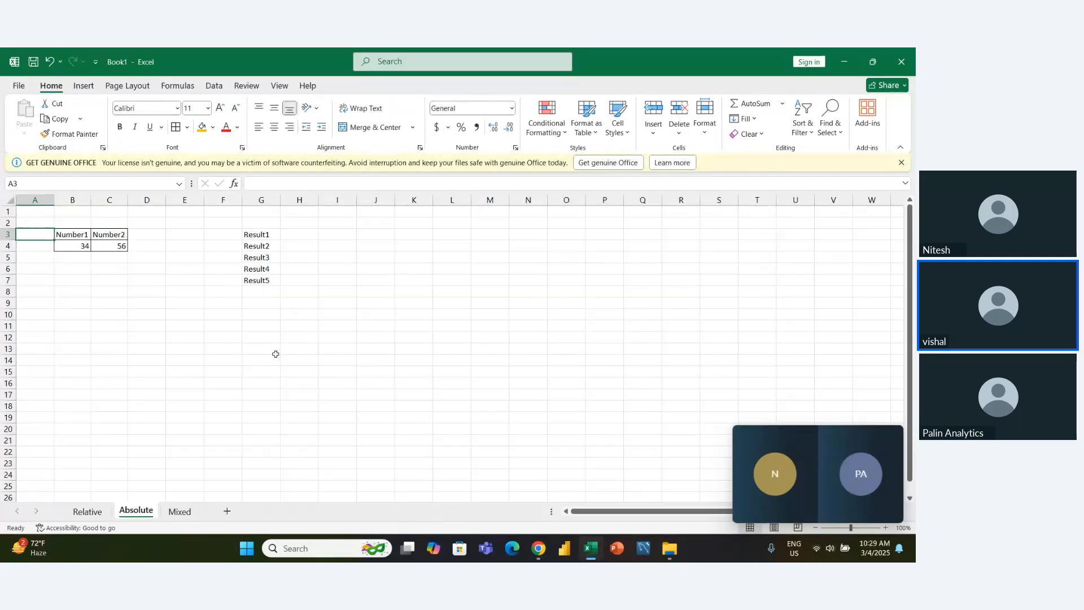
pyautogui.press('Right')
pyautogui.hotkey('shift', 'Right')
pyautogui.hotkey('ctrl', 'b')
pyautogui.press('Left')
pyautogui.press('Down')
pyautogui.press('Right')
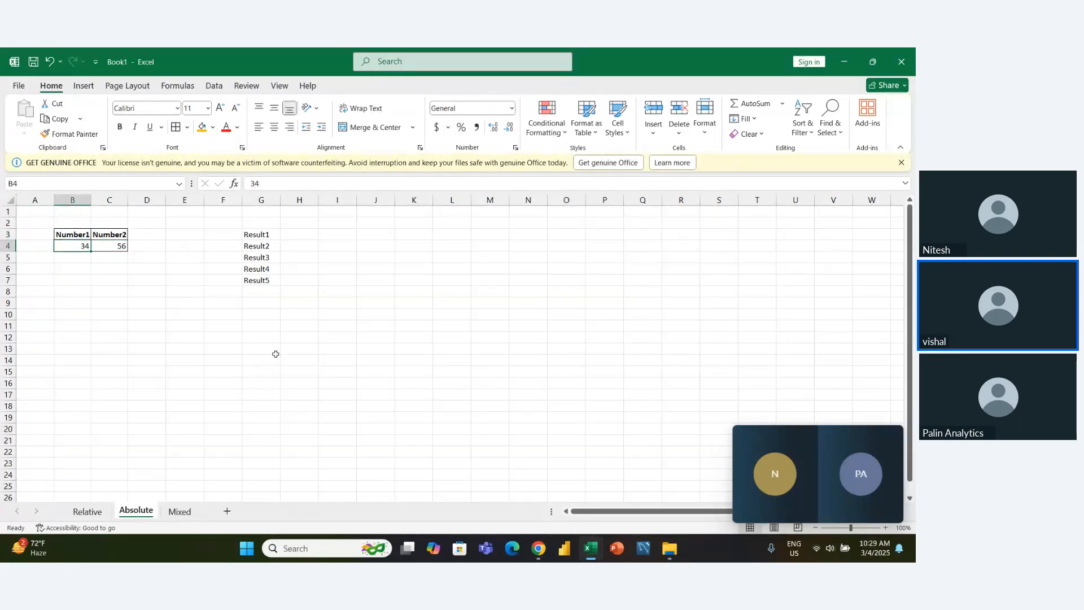
pyautogui.press('Right')
pyautogui.press('Left')
pyautogui.press('Right')
pyautogui.press('Left')
pyautogui.press('Left')
pyautogui.press('Right')
# - Enter the formula =B4*C4 in H3, beside the Result1 label, to multiply Number1 by Number2
pyautogui.press('Right')
pyautogui.press('Right')
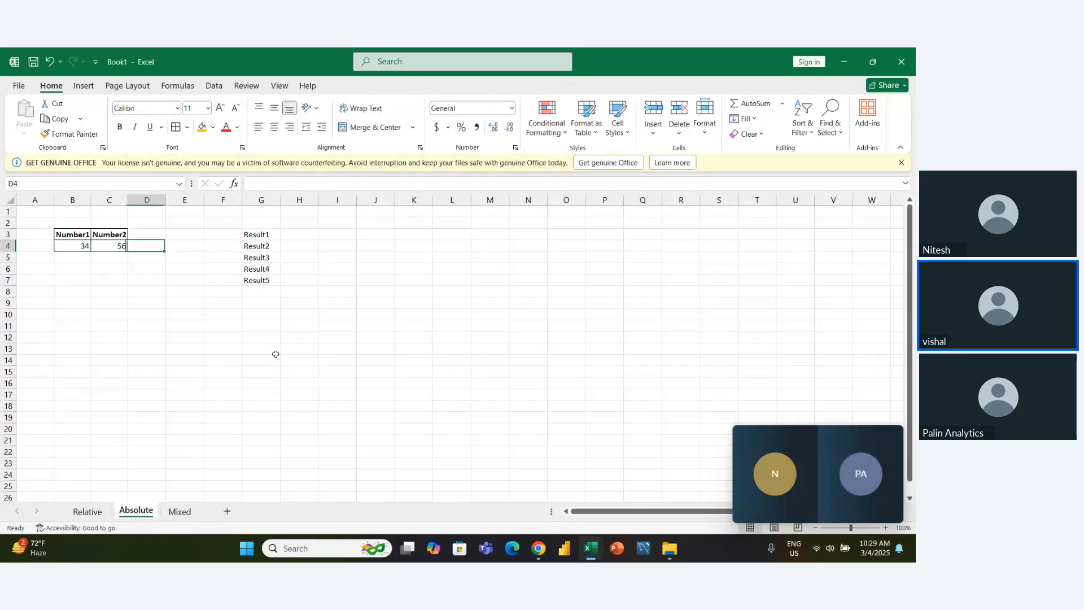
pyautogui.press('Right')
pyautogui.press('Right')
pyautogui.press('Right')
pyautogui.press('Right')
pyautogui.press('Up')
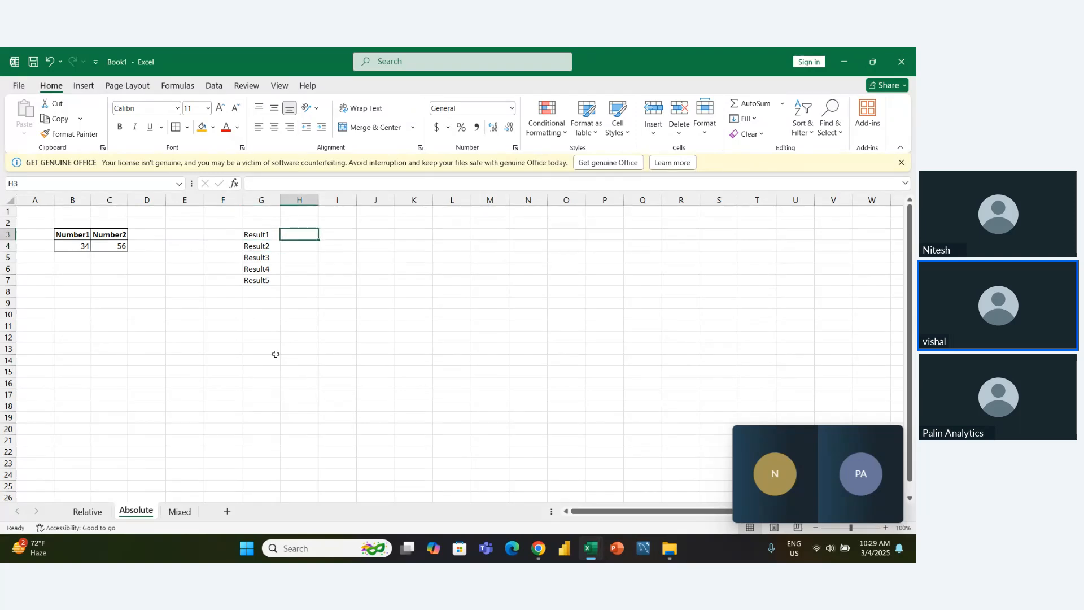
pyautogui.write('=')
pyautogui.press('Left')
pyautogui.press('Left')
pyautogui.press('Left')
pyautogui.press('Left')
pyautogui.press('Down')
pyautogui.press('Left')
pyautogui.press('Left')
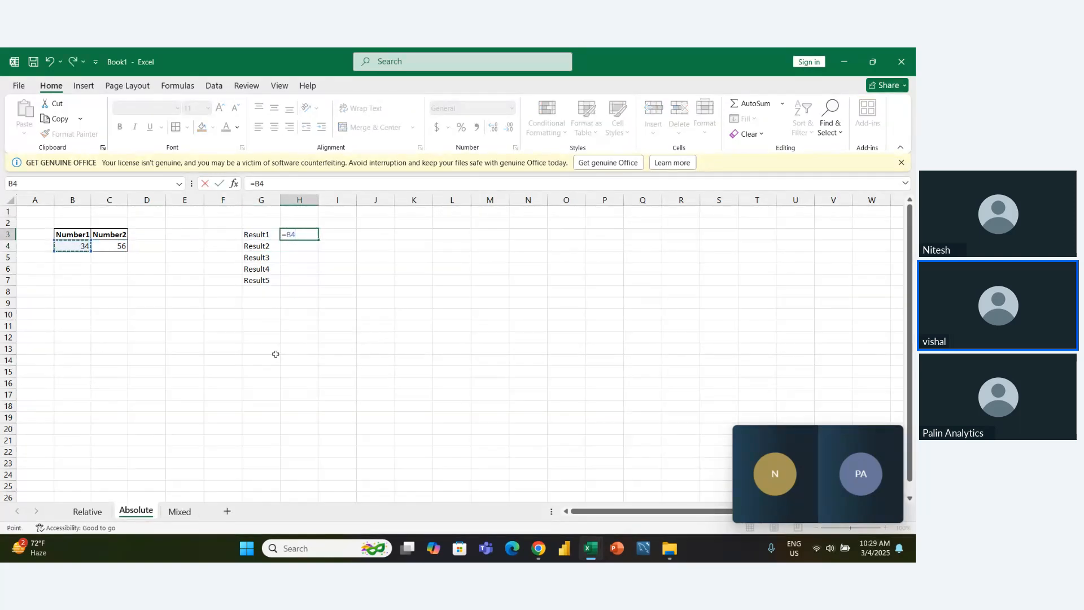
pyautogui.write('*')
pyautogui.press('Down')
pyautogui.press('Left')
pyautogui.press('Left')
pyautogui.press('Left')
pyautogui.press('Left')
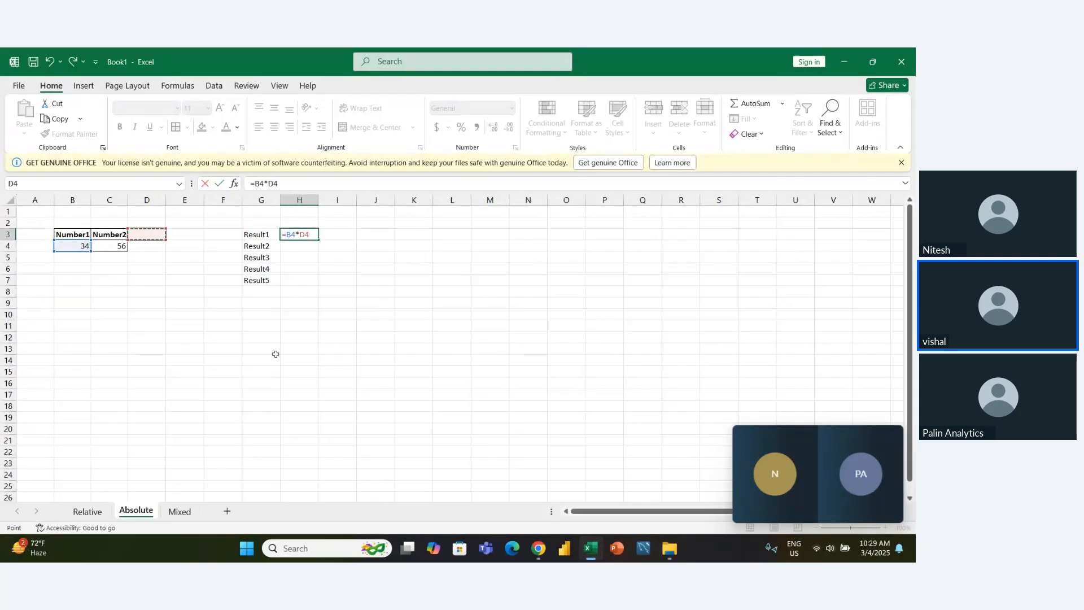
pyautogui.press('Left')
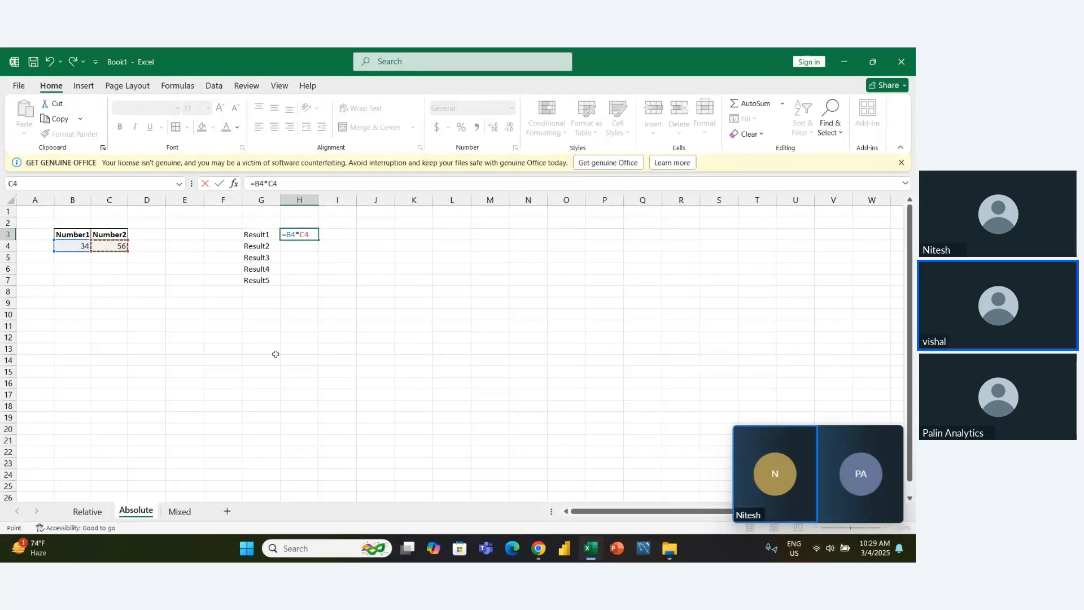
pyautogui.press('Return')
# - Fill the product formula from H3 down to H7, beside the remaining result labels
pyautogui.press('Up')
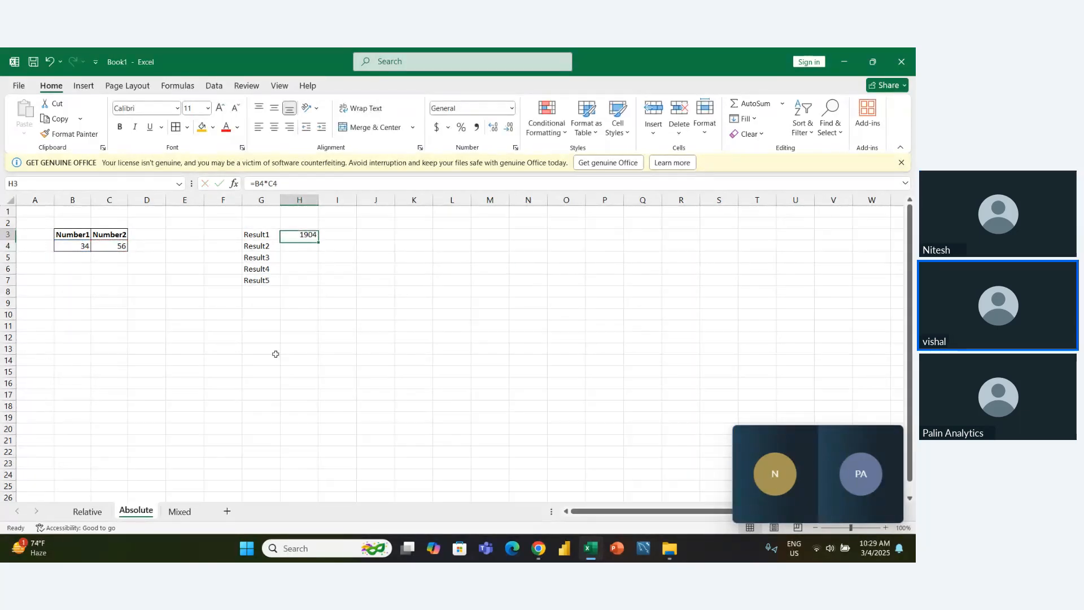
pyautogui.hotkey('shift', 'Down')
pyautogui.hotkey('shift', 'Down')
pyautogui.hotkey('shift', 'Down')
pyautogui.hotkey('shift', 'Down')
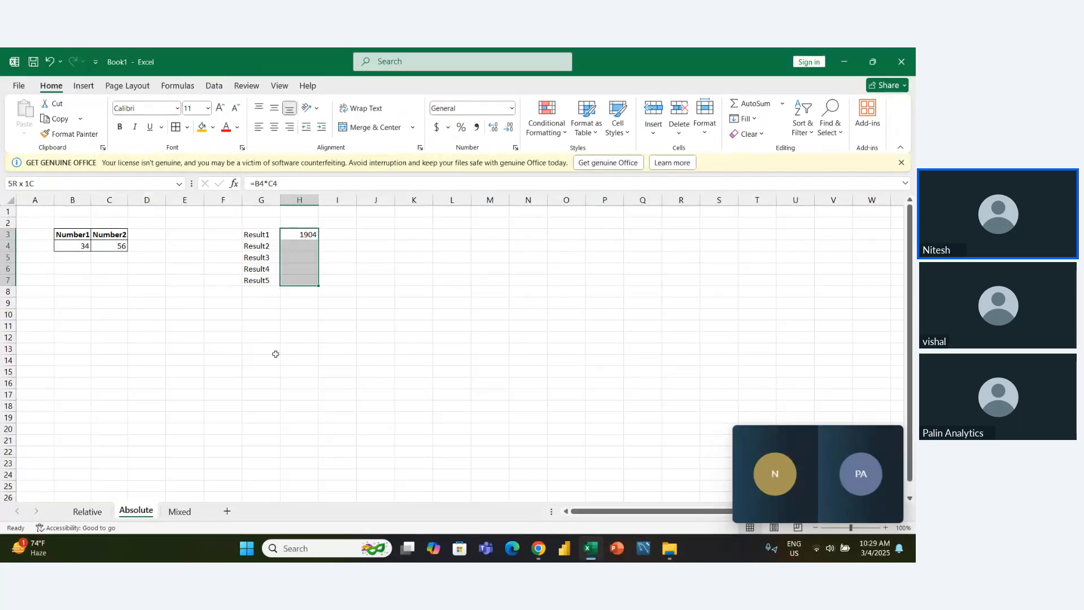
pyautogui.hotkey('ctrl', 'd')
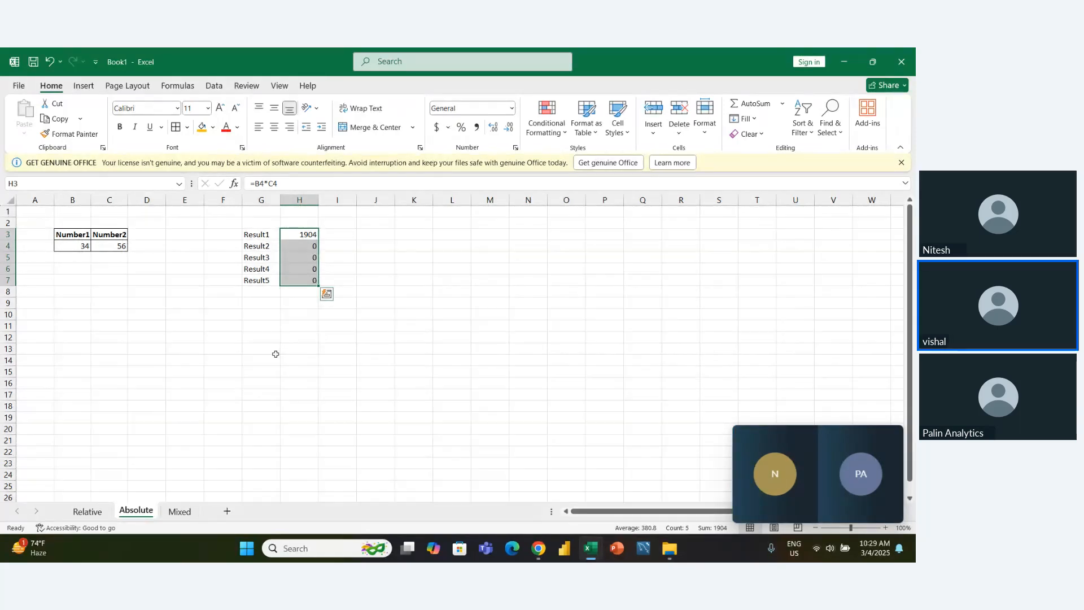
# - Inspect which cells the filled formula in H4 refers to, without changing it
pyautogui.press('Down')
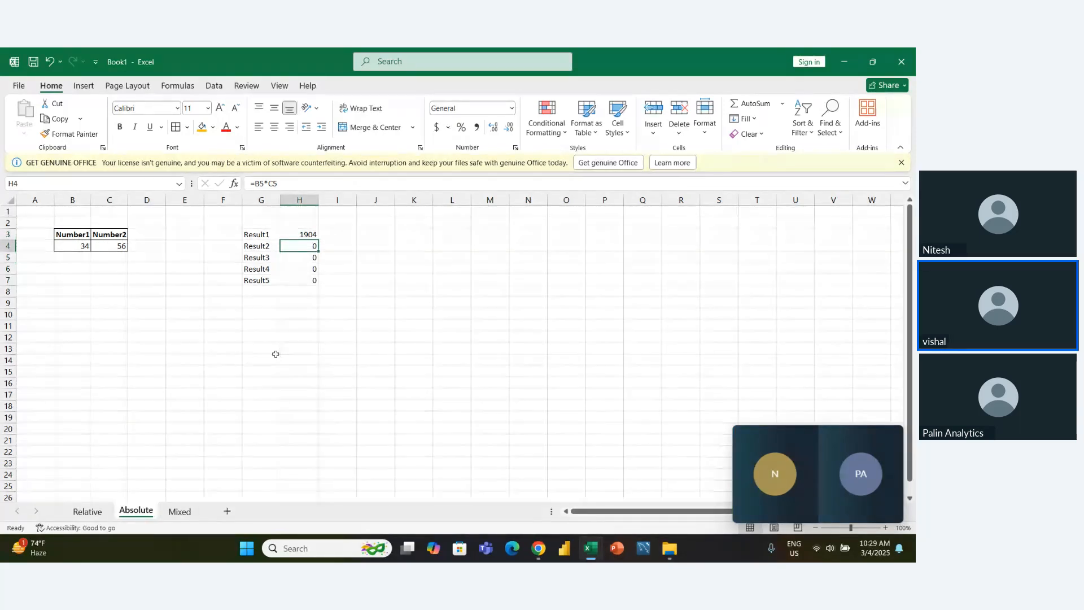
pyautogui.press('F2')
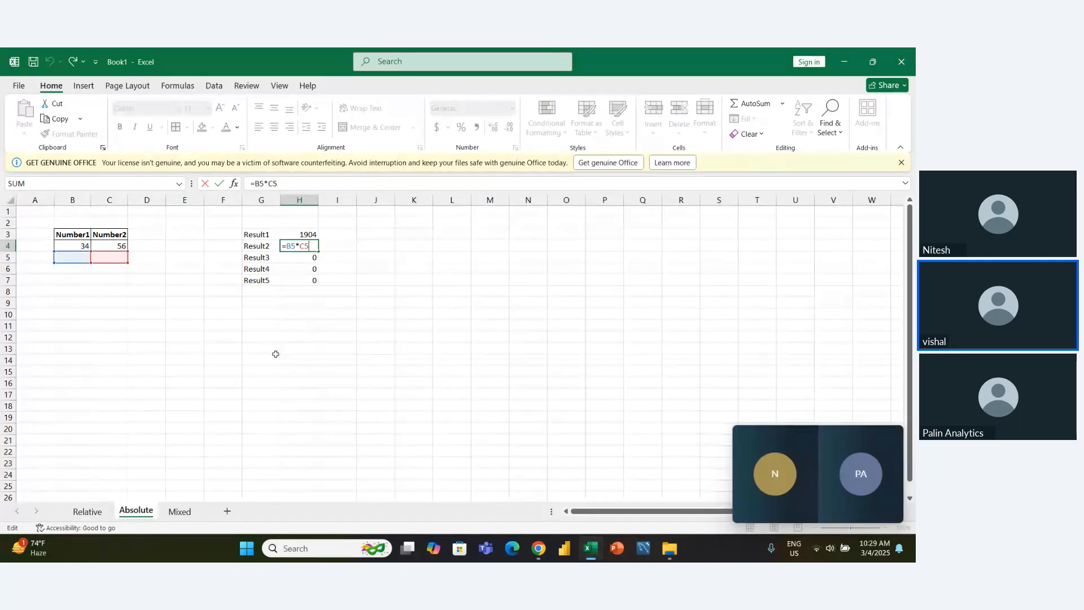
pyautogui.hotkey('ctrl', 'Return')
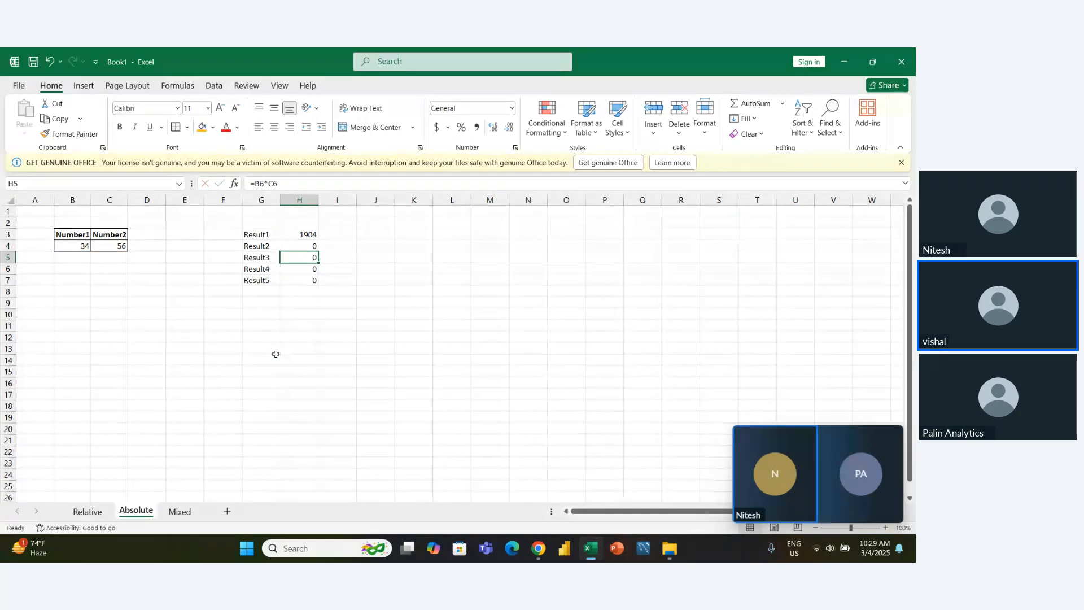
# - Clear the filled formulas from H4:H7, keeping the Result1 formula in H3
pyautogui.hotkey('shift', 'Down')
pyautogui.hotkey('shift', 'Down')
pyautogui.hotkey('shift', 'Down')
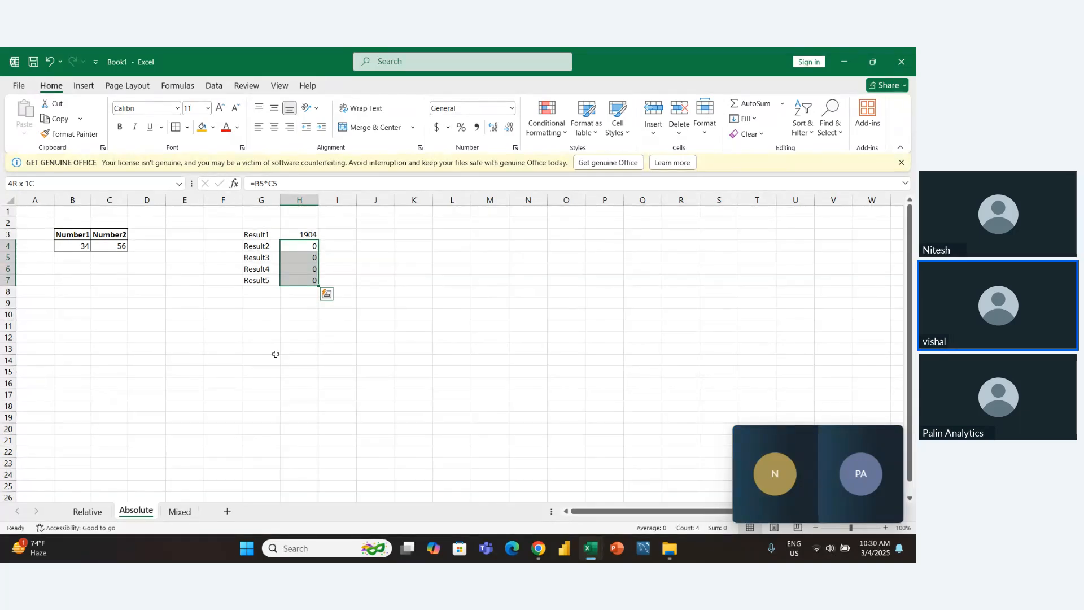
pyautogui.press('Delete')
pyautogui.press('Left')
pyautogui.press('Left')
pyautogui.press('Left')
pyautogui.press('Left')
pyautogui.press('Left')
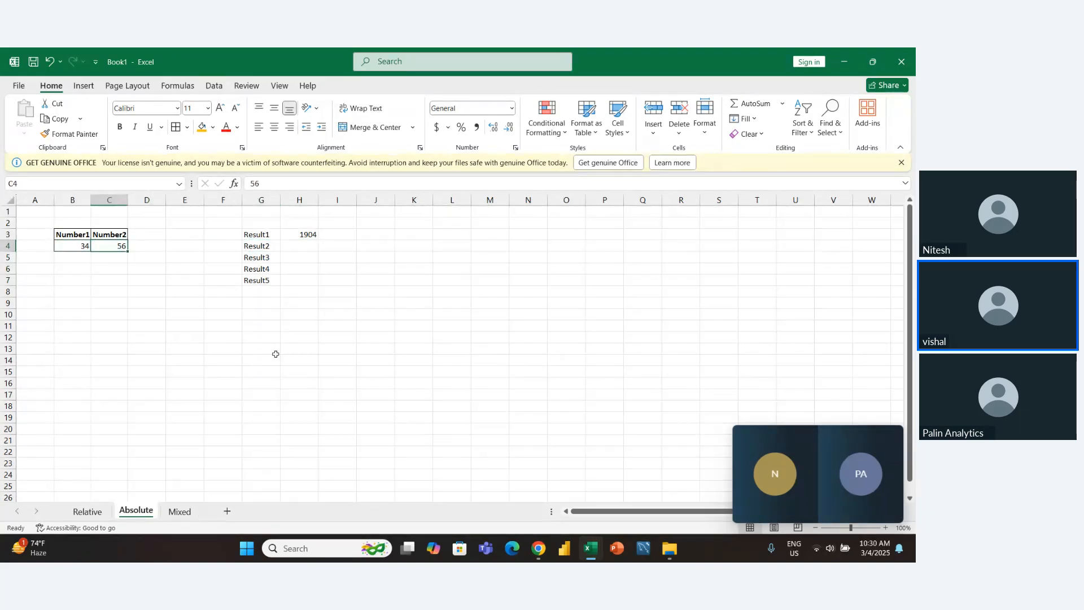
# - Edit the Result1 formula in H3 to make its B4 reference absolute as $B$4
pyautogui.press('Right')
pyautogui.press('Right')
pyautogui.press('Right')
pyautogui.press('Right')
pyautogui.press('Right')
pyautogui.press('Up')
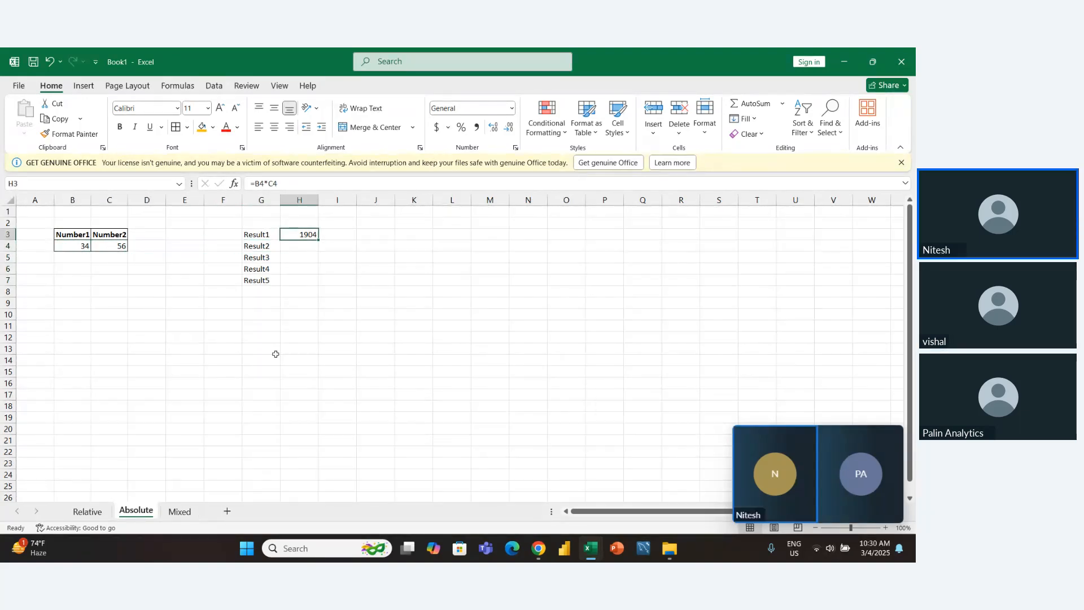
pyautogui.press('F2')
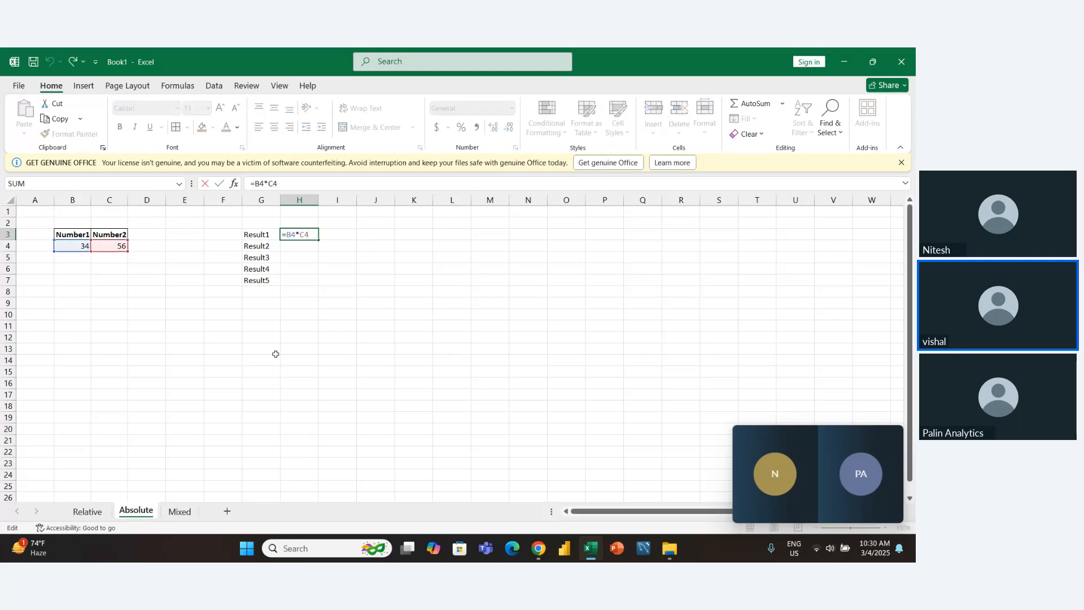
pyautogui.press('Left')
pyautogui.press('Left')
pyautogui.press('Left')
pyautogui.press('Left')
pyautogui.press('F4')
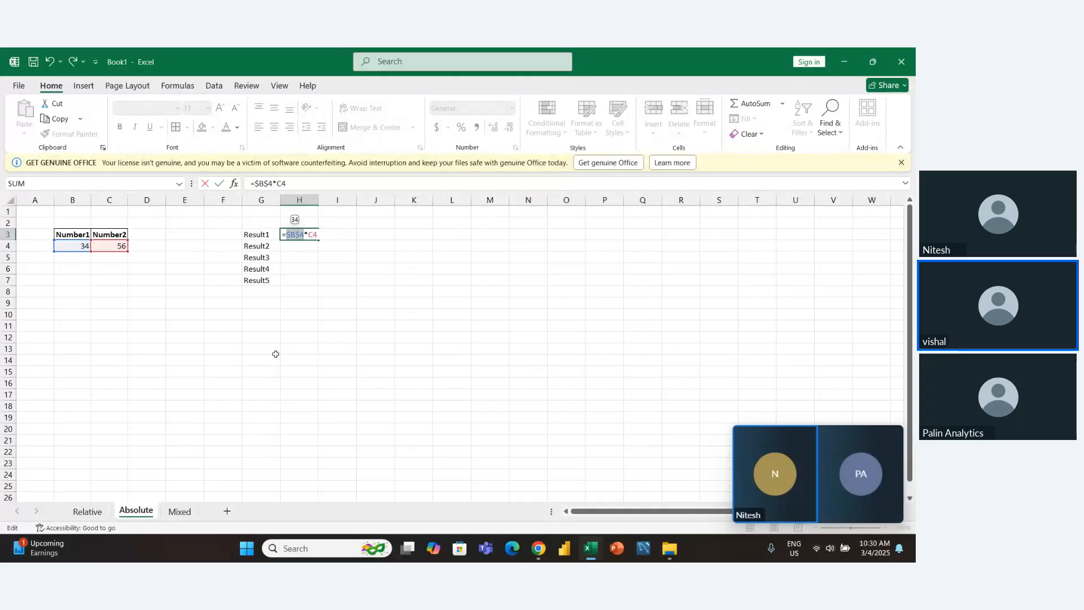
# - Cycle the C4 reference in the H3 formula through its reference types, ending on the absolute form $C$4
pyautogui.press('Right')
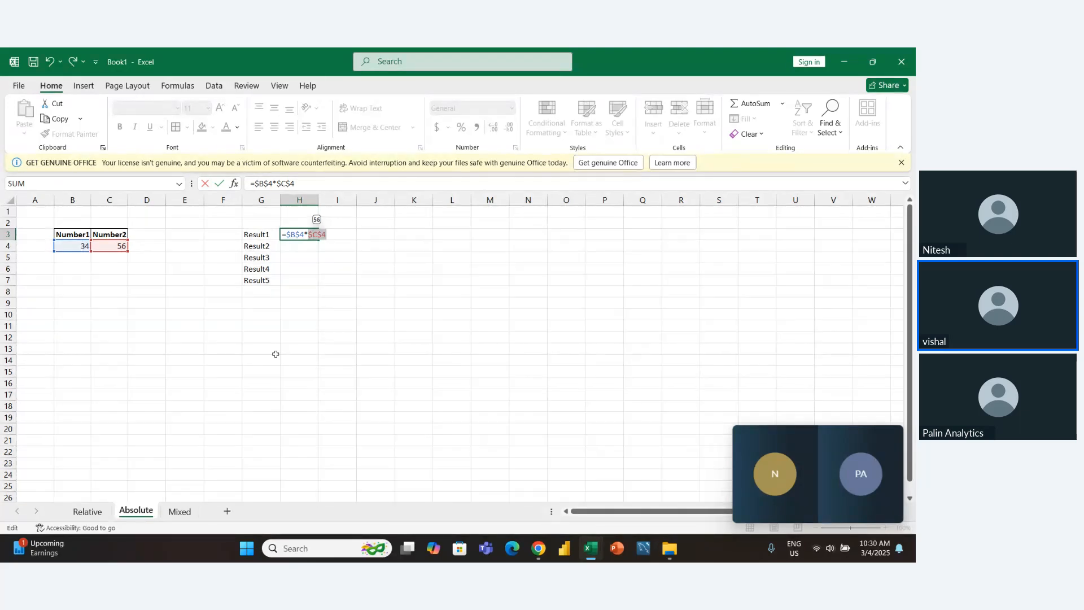
pyautogui.press('F4')
pyautogui.press('F4')
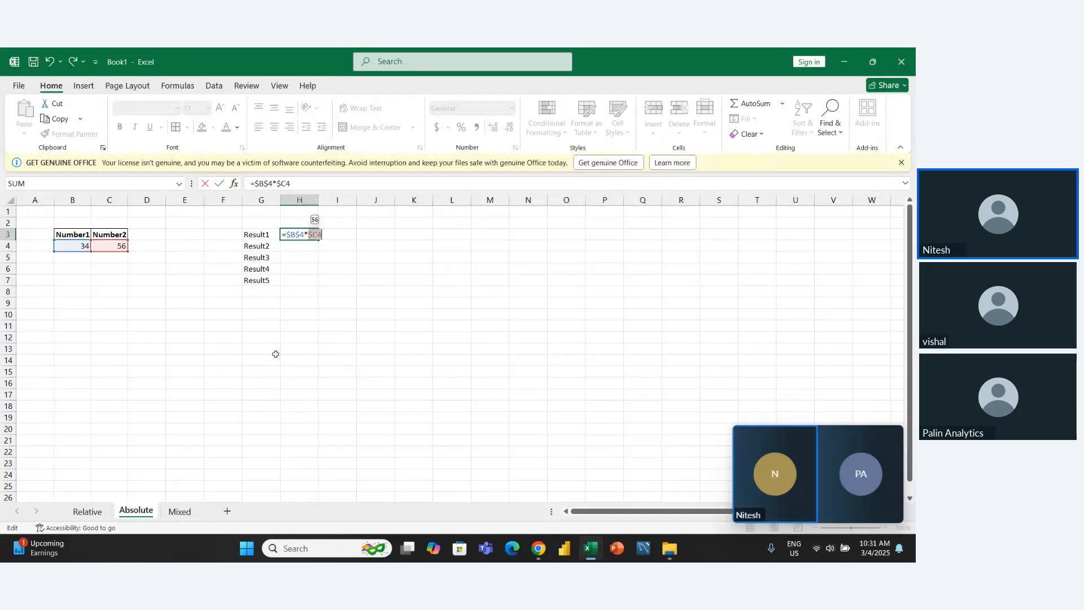
pyautogui.press('F4')
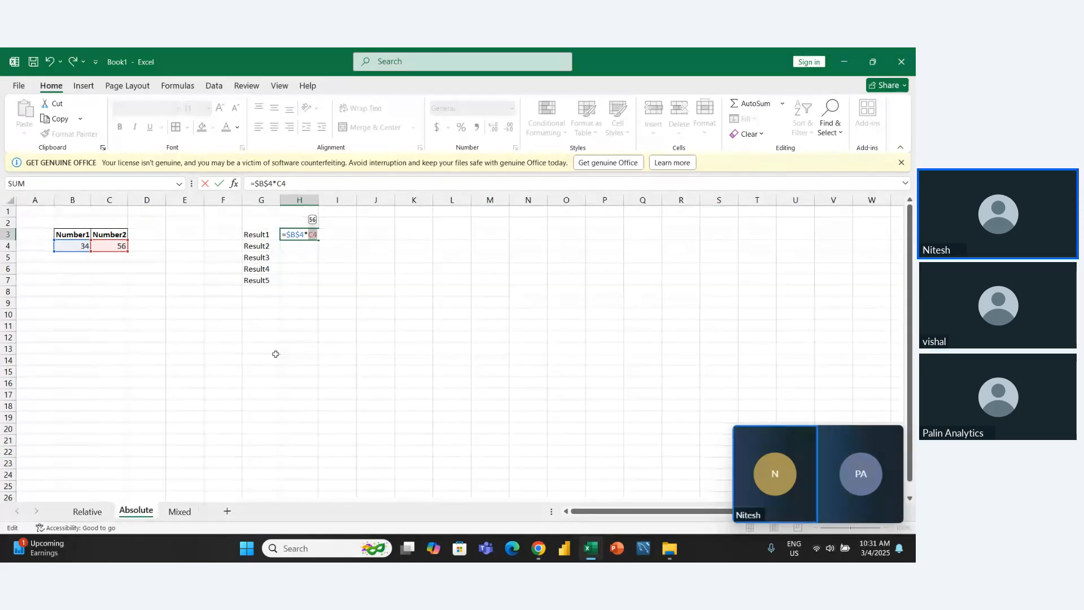
pyautogui.press('F4')
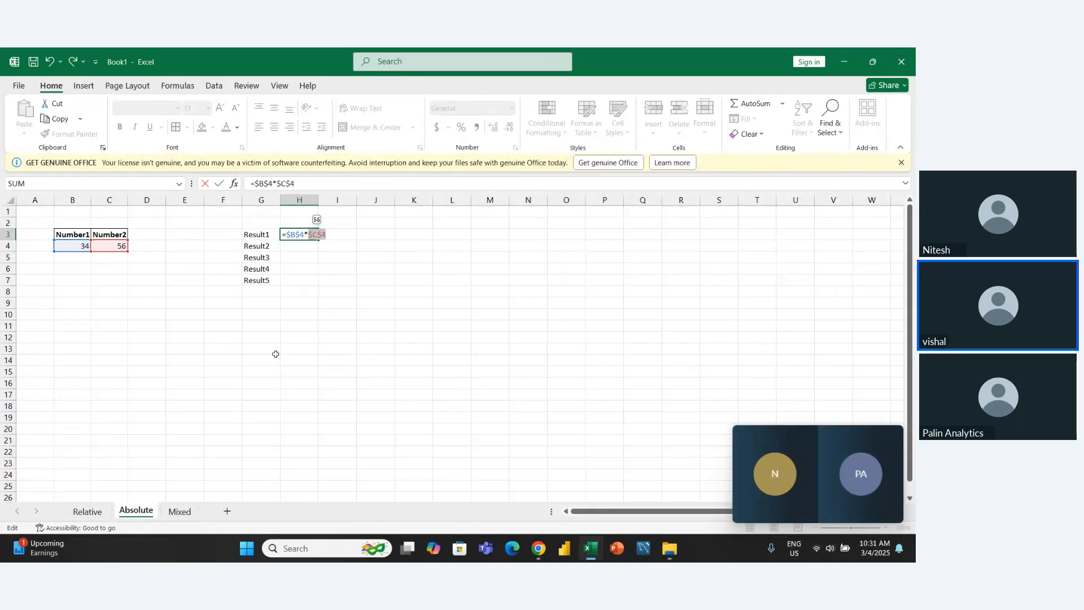
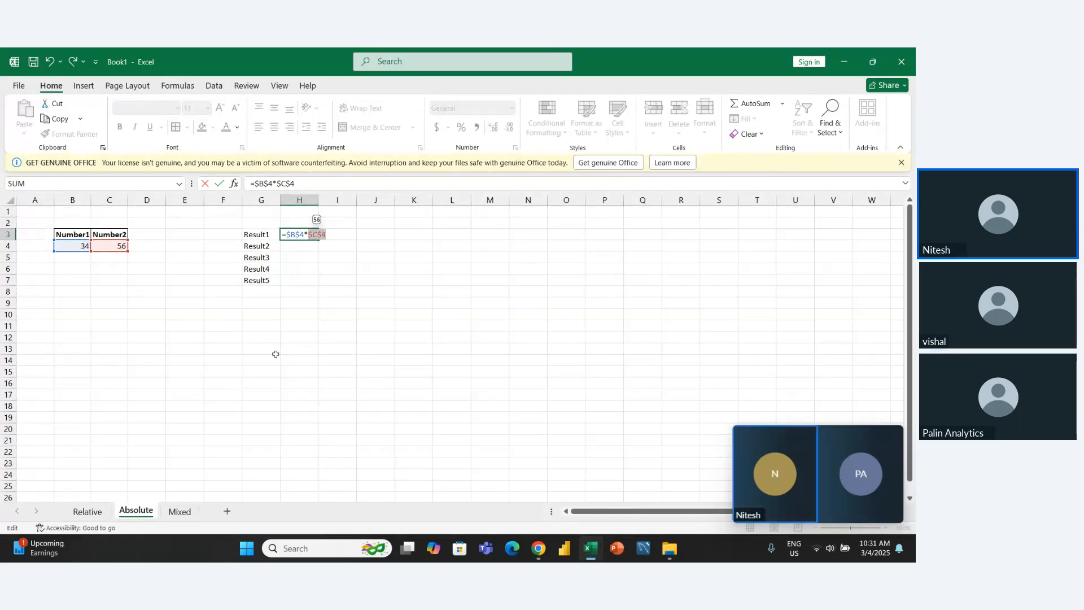
# - Commit the Result1 formula =$B$4*$C$4 in H3 and fill it down through H7
pyautogui.press('Right')
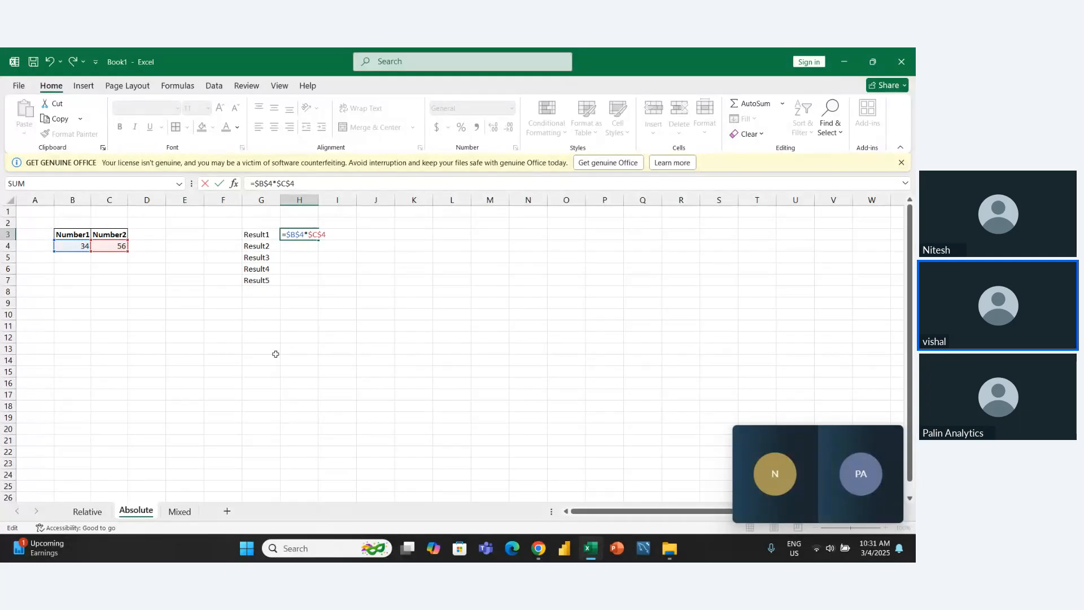
pyautogui.press('Return')
pyautogui.press('Up')
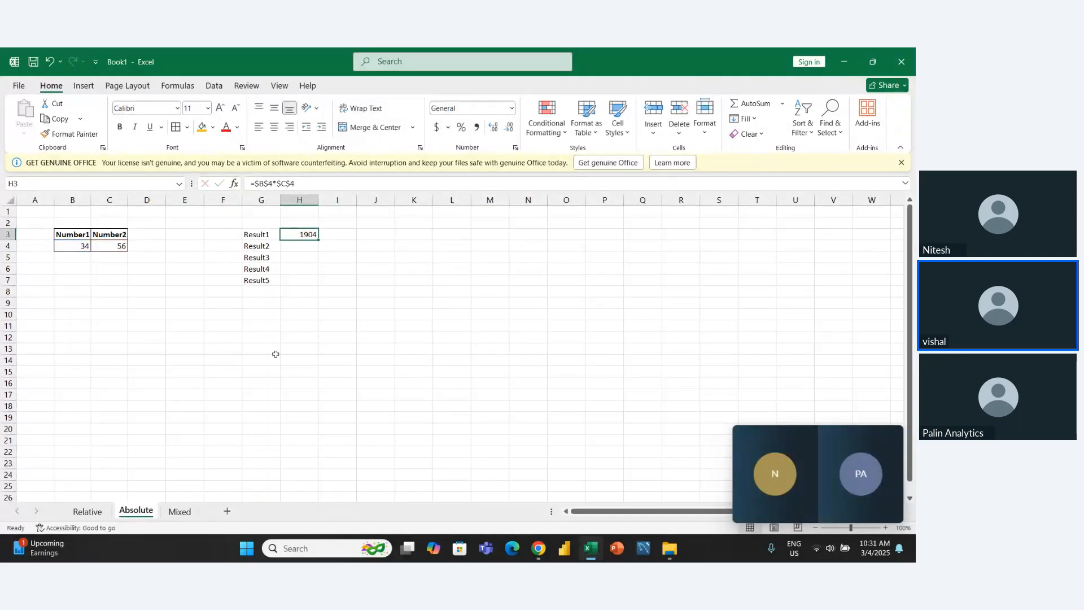
pyautogui.hotkey('ctrl', 'shift', 'Down')
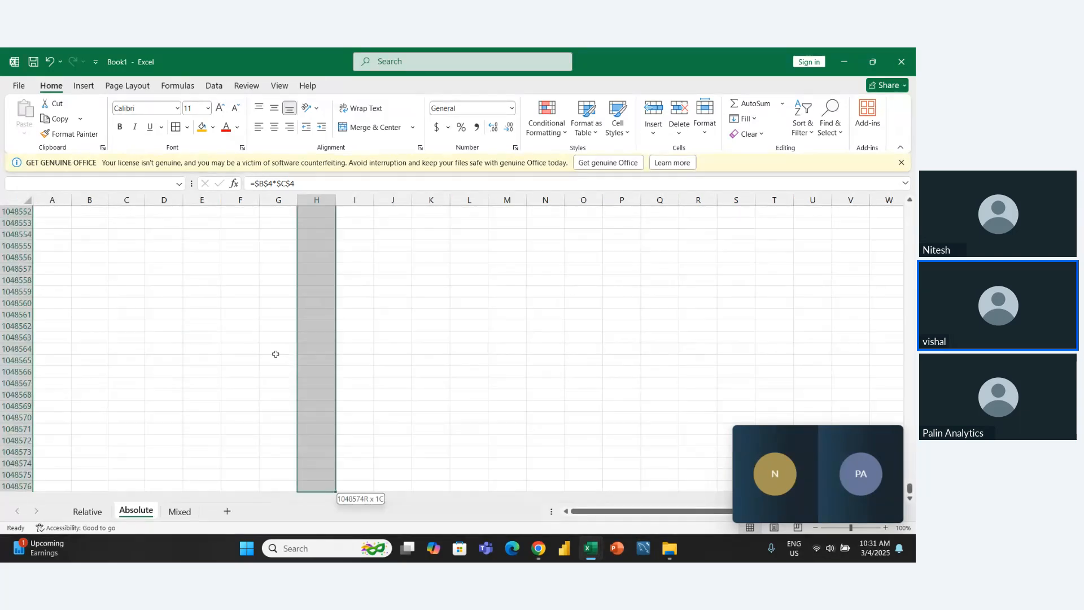
pyautogui.hotkey('ctrl', 'shift', 'Up')
pyautogui.hotkey('shift', 'Down')
pyautogui.hotkey('shift', 'Down')
pyautogui.hotkey('shift', 'Down')
pyautogui.hotkey('shift', 'Down')
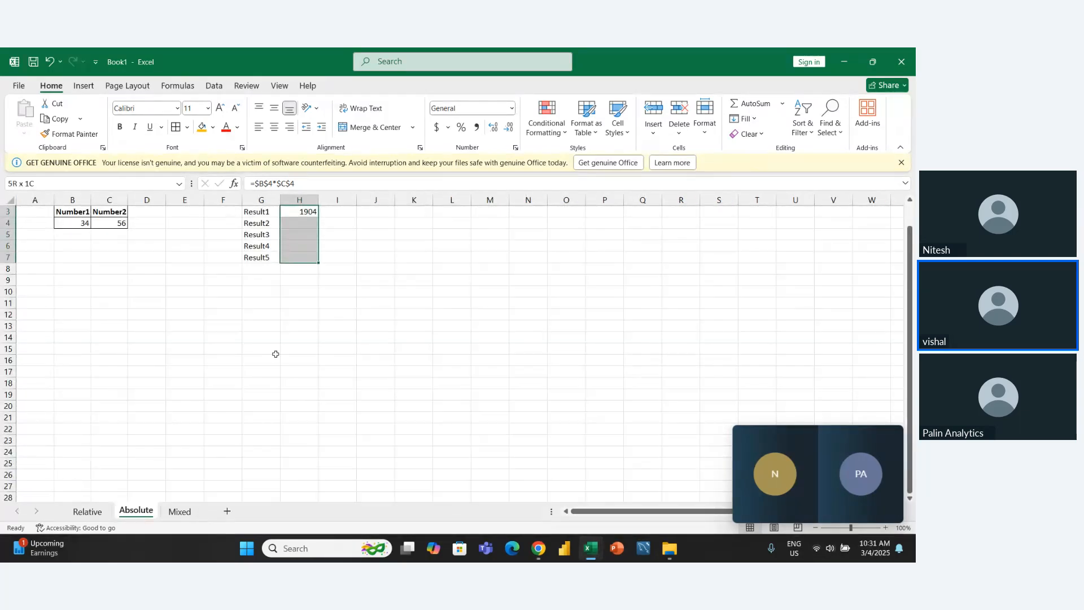
pyautogui.hotkey('ctrl', 'd')
# - Inspect which cells the filled formulas in H4:H7 refer to, without changing them
pyautogui.press('Down')
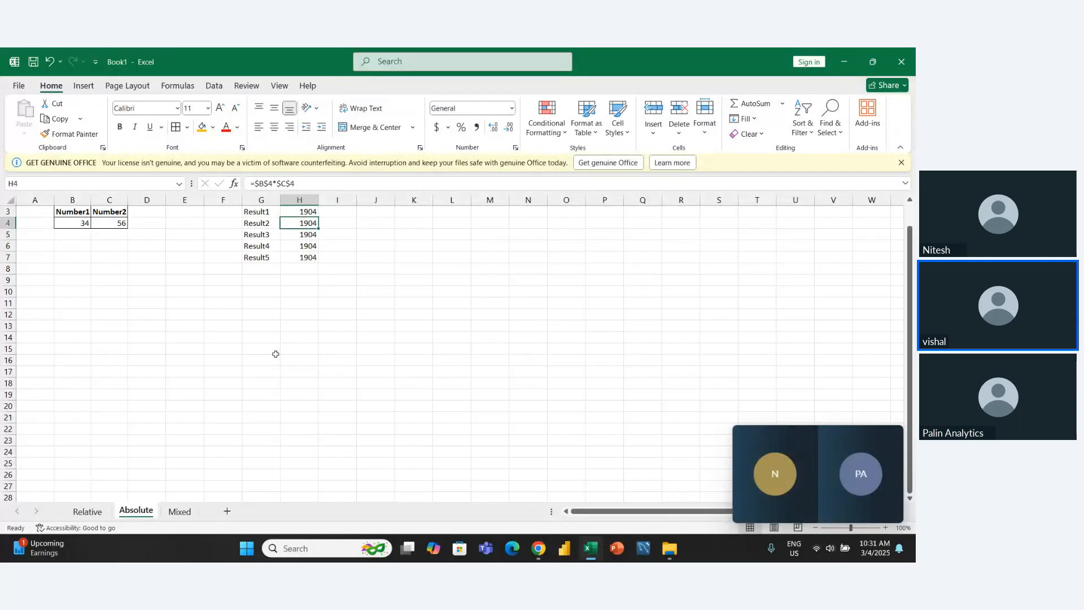
pyautogui.press('F2')
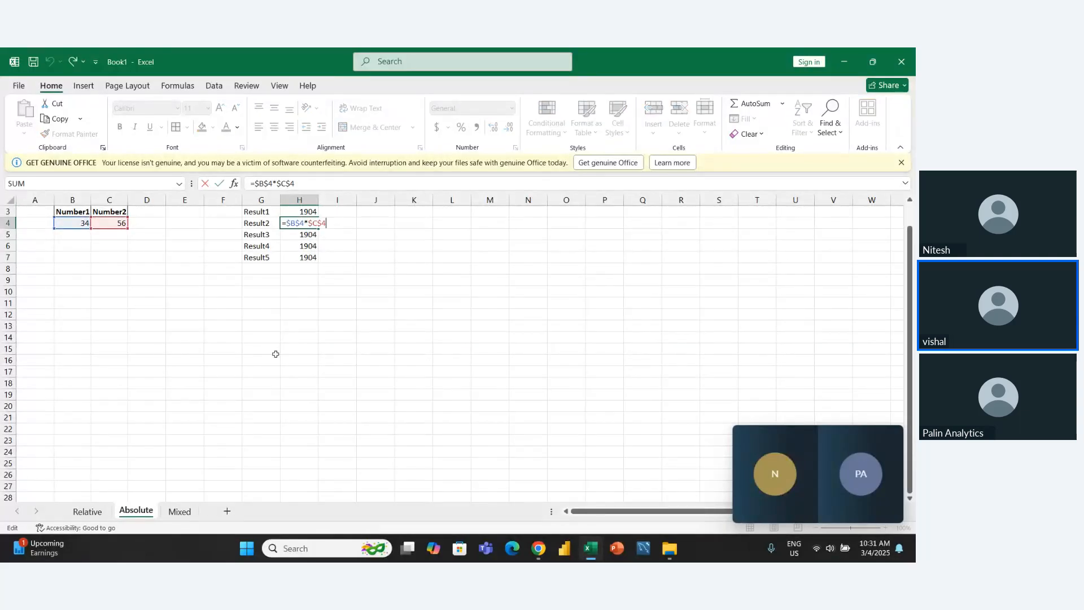
pyautogui.press('Return')
pyautogui.press('Down')
pyautogui.press('Down')
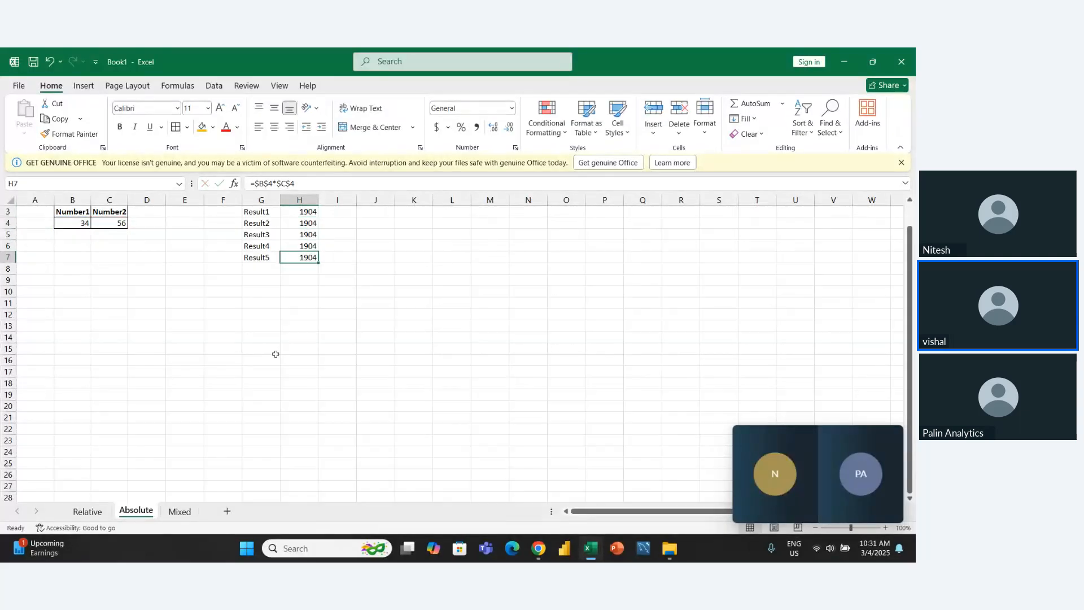
pyautogui.press('Up')
pyautogui.press('Up')
# - Apply all borders to the results table in G3:H7
pyautogui.press('Down')
pyautogui.press('Down')
pyautogui.press('Up')
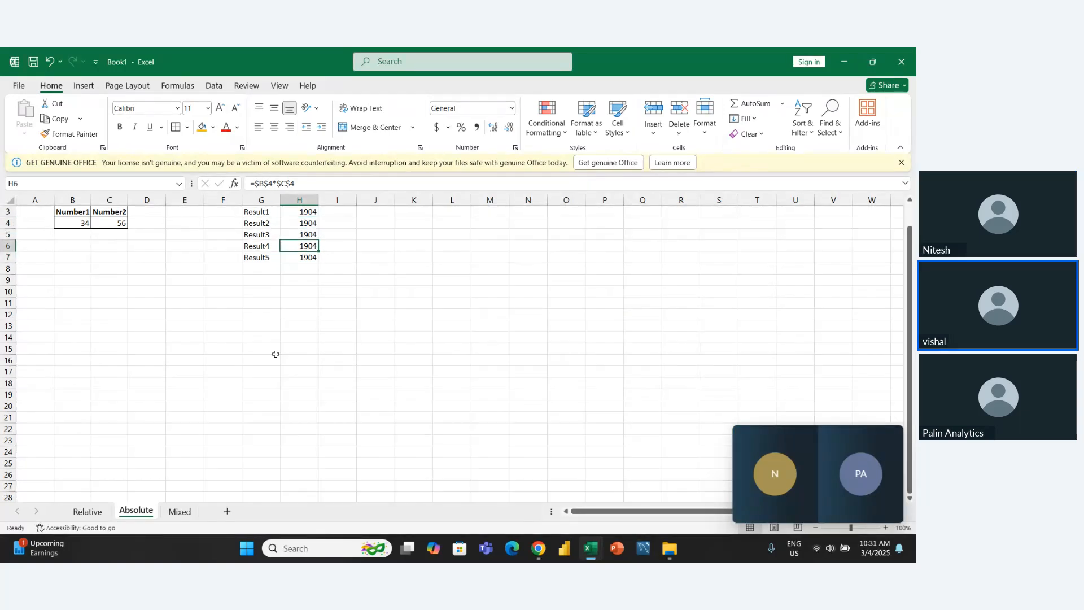
pyautogui.press('Up')
pyautogui.press('Up')
pyautogui.press('Up')
pyautogui.press('Up')
pyautogui.press('Down')
pyautogui.press('Left')
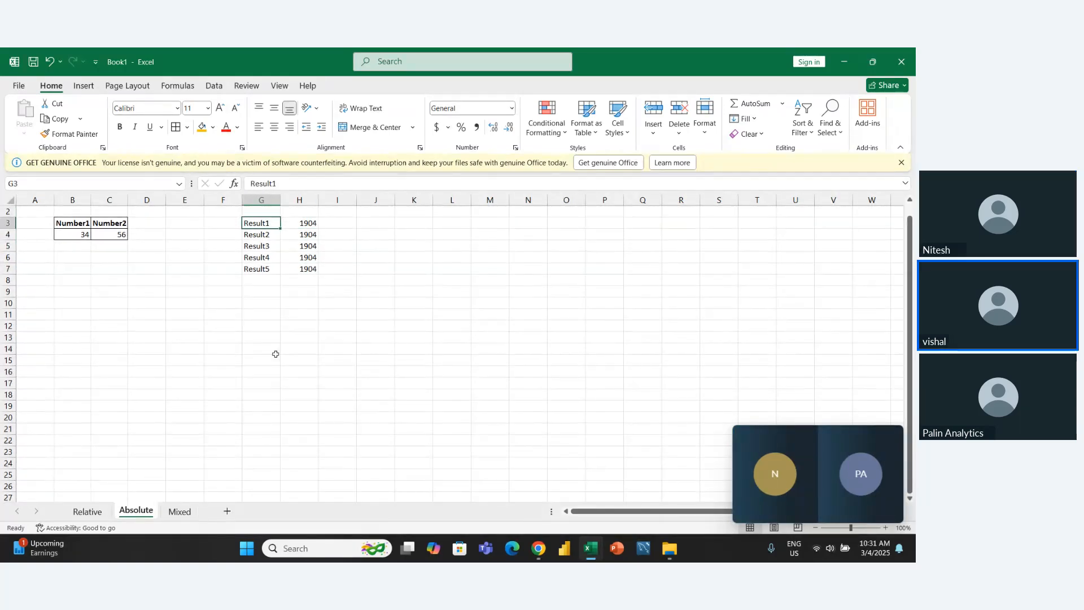
pyautogui.hotkey('ctrl', 'shift', 'Down')
pyautogui.hotkey('shift', 'Right')
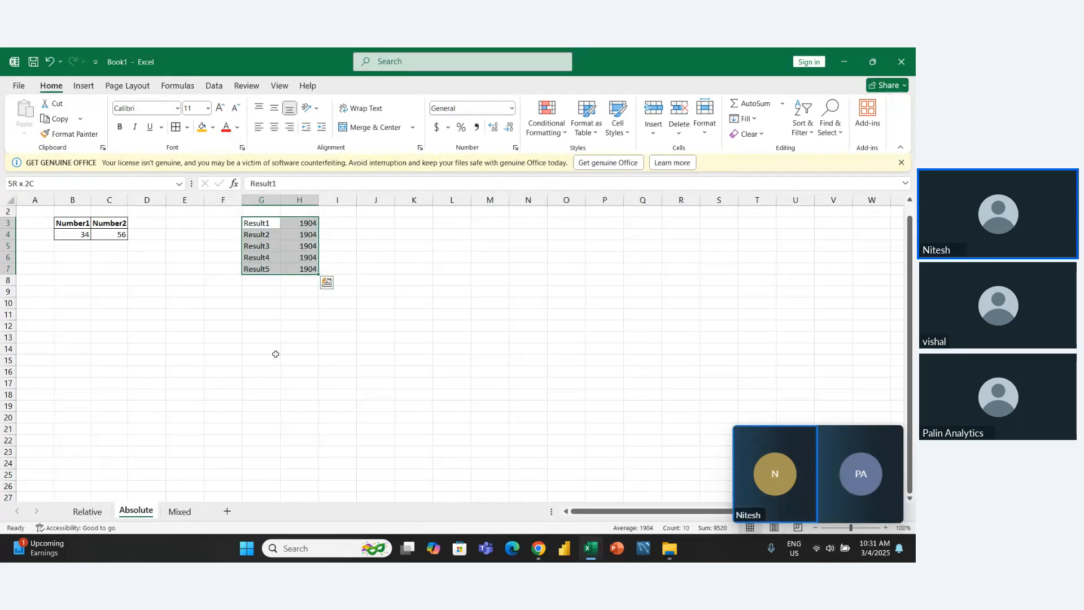
pyautogui.press('alt')
pyautogui.press('a')
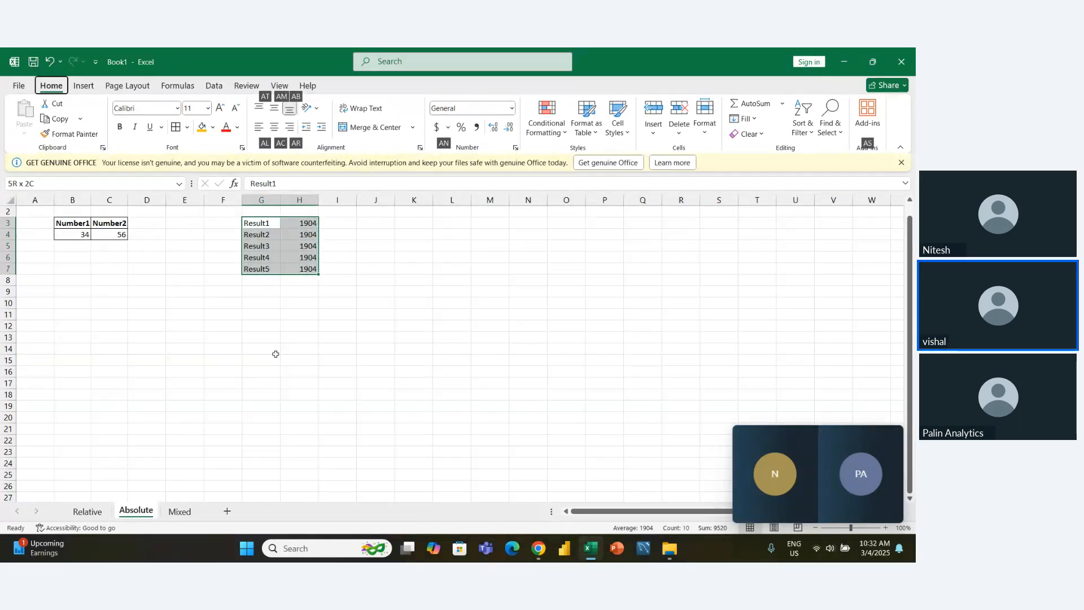
pyautogui.press('Escape')
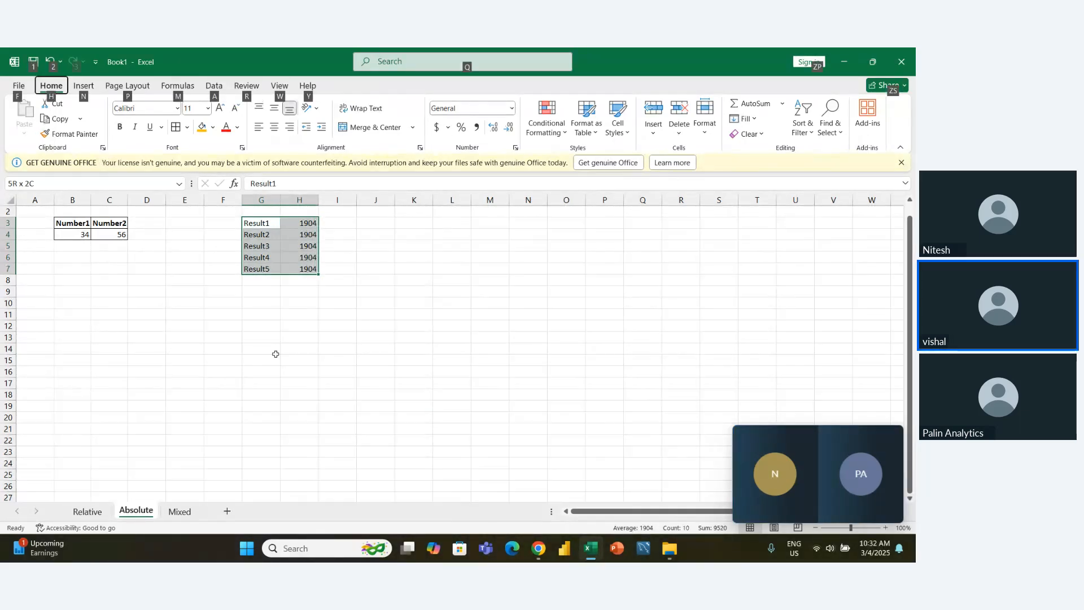
pyautogui.press('Escape')
pyautogui.press('alt')
pyautogui.press('h')
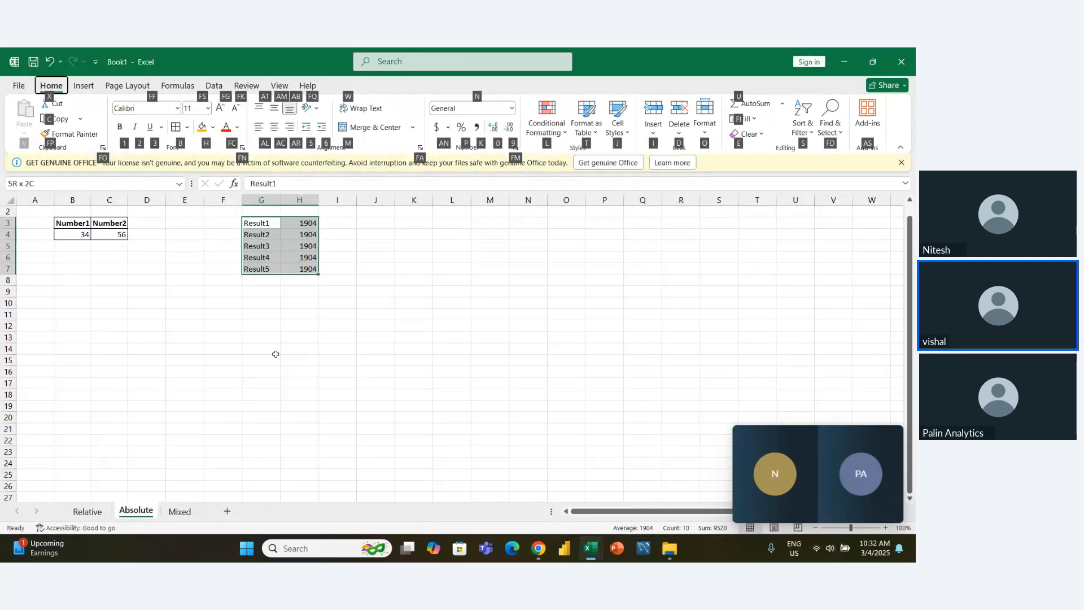
pyautogui.press('b')
pyautogui.press('a')
pyautogui.press('Left')
pyautogui.press('Right')
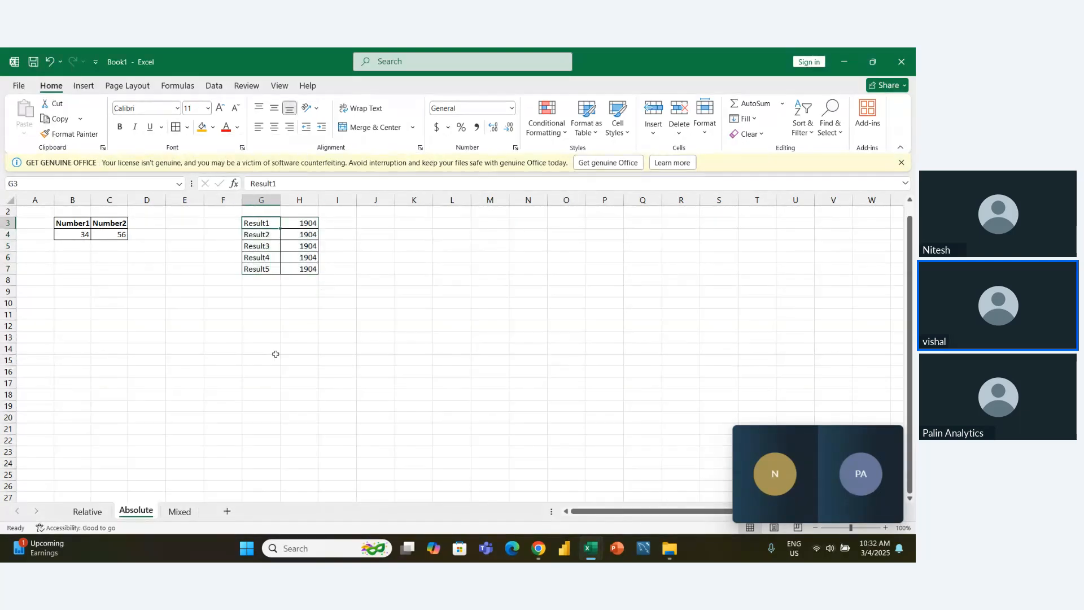
pyautogui.press('Down')
pyautogui.press('Down')
pyautogui.press('Down')
pyautogui.press('Down')
pyautogui.press('Down')
pyautogui.press('Down')
pyautogui.press('Up')
pyautogui.press('Up')
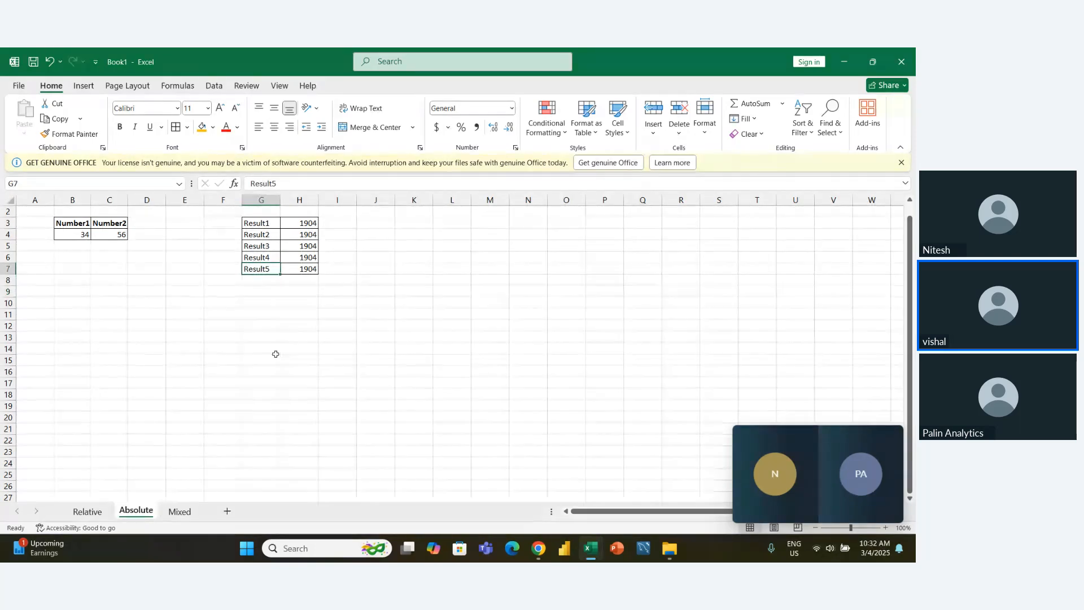
# - Switch to the empty Mixed sheet and go to cell B3
pyautogui.hotkey('ctrl', 'pageup')
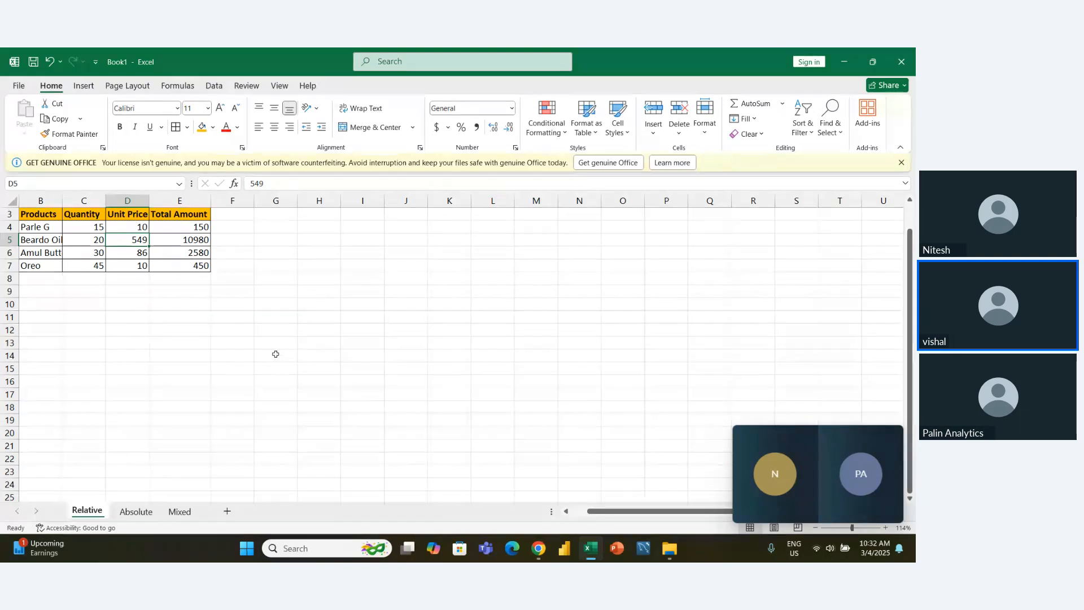
pyautogui.hotkey('ctrl', 'pagedown')
pyautogui.hotkey('ctrl', 'pagedown')
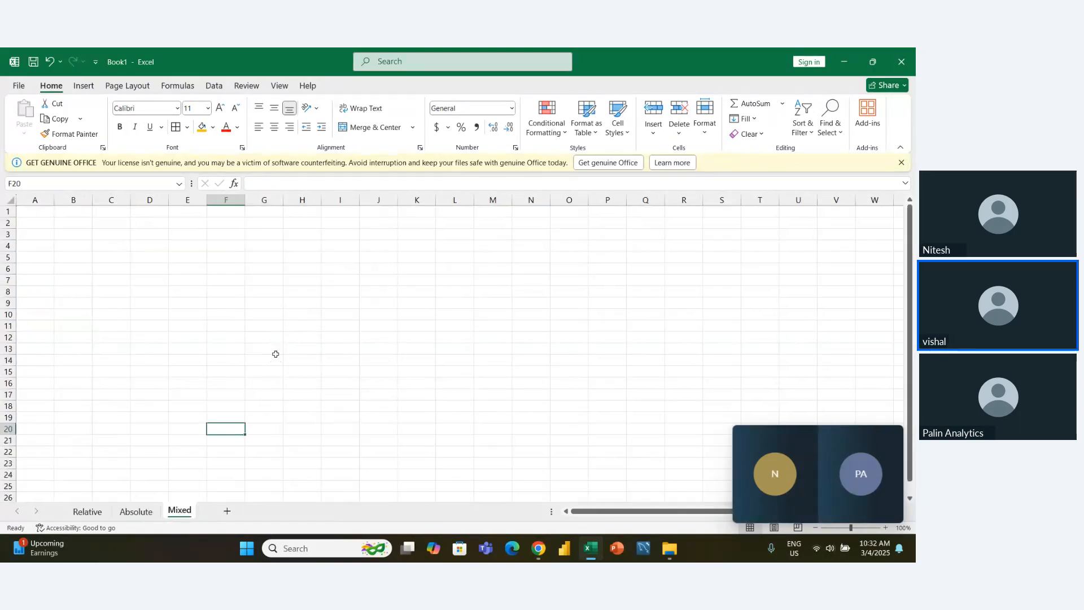
pyautogui.press('Left')
pyautogui.press('Up')
pyautogui.press('Up')
pyautogui.press('Up')
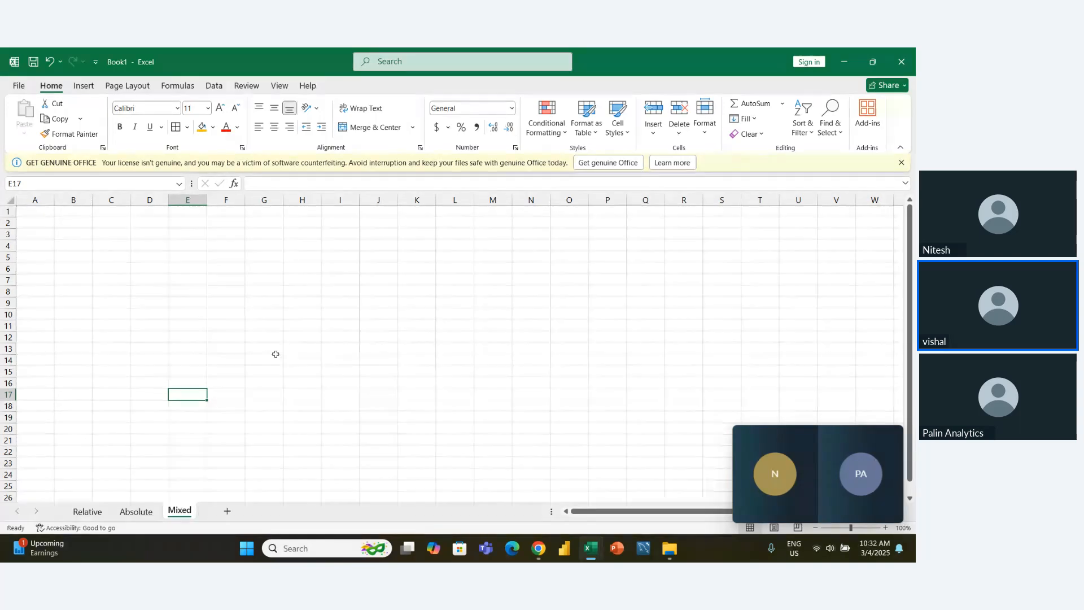
pyautogui.press('Left')
pyautogui.press('Up')
pyautogui.press('Left')
pyautogui.press('Up')
pyautogui.press('Left')
pyautogui.press('Up')
pyautogui.press('Up')
pyautogui.press('Up')
pyautogui.press('Up')
pyautogui.press('Up')
pyautogui.press('Up')
pyautogui.press('Up')
pyautogui.press('Up')
pyautogui.press('Up')
pyautogui.press('Up')
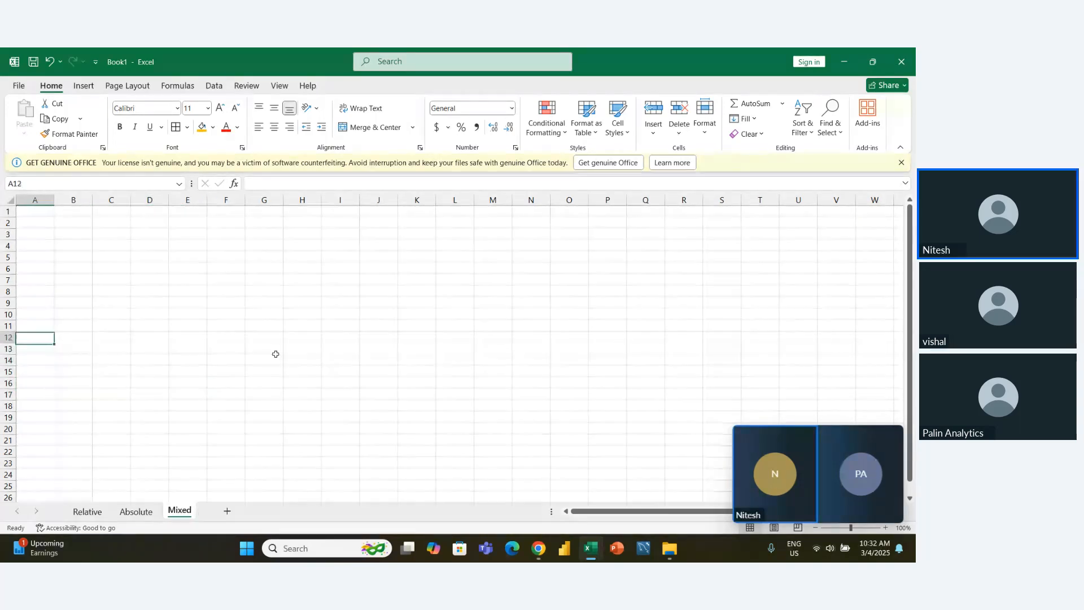
pyautogui.press('Up')
pyautogui.press('Up')
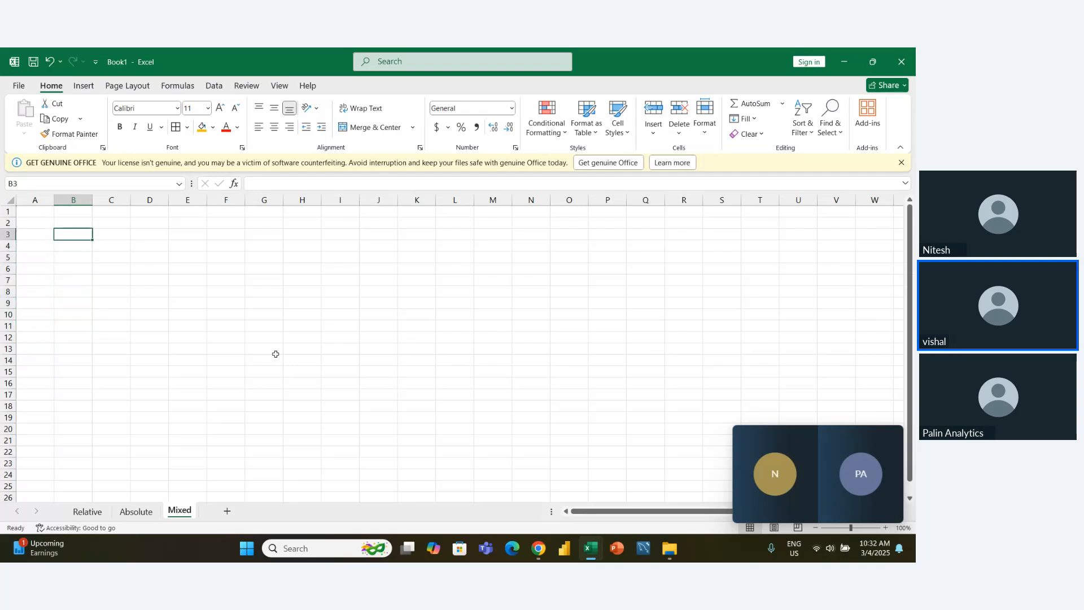
# - Enter the heading number in B3 and the value 2 in B4
pyautogui.write('numbw')
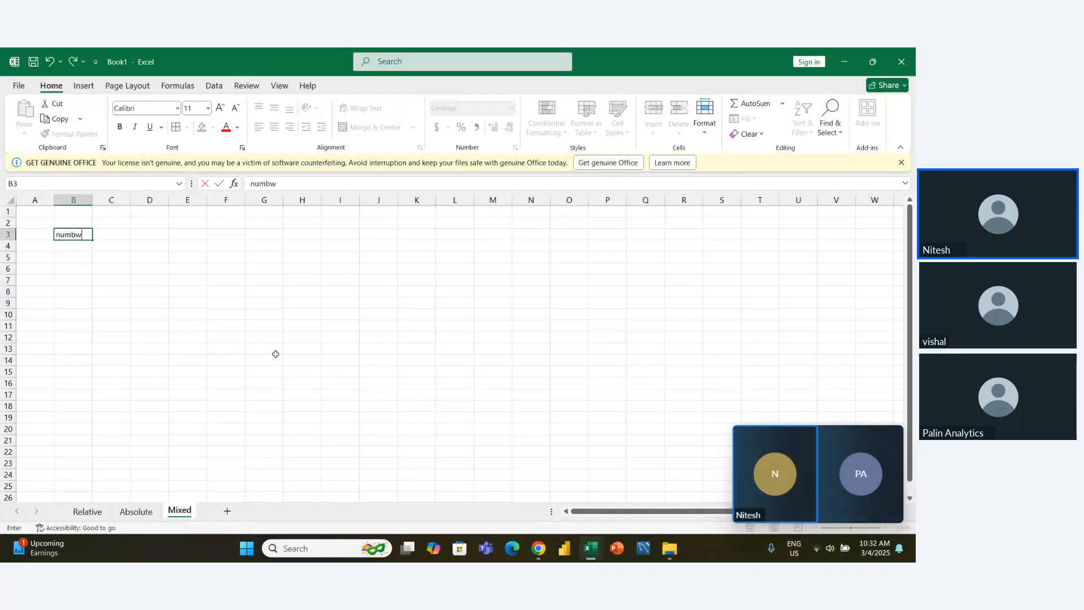
pyautogui.press('BackSpace')
pyautogui.write('er')
pyautogui.press('Return')
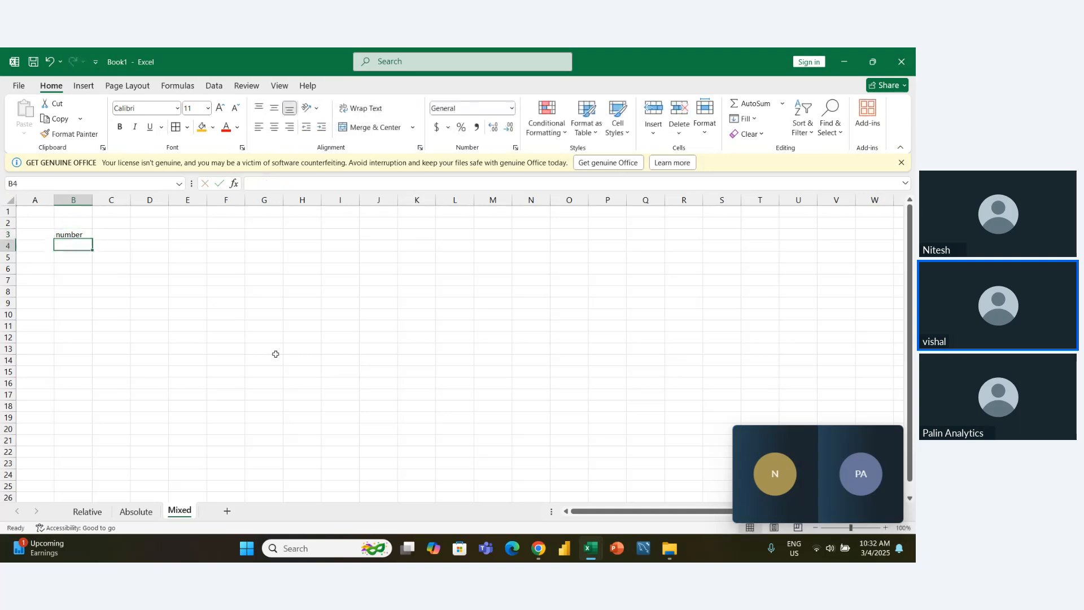
pyautogui.write('2')
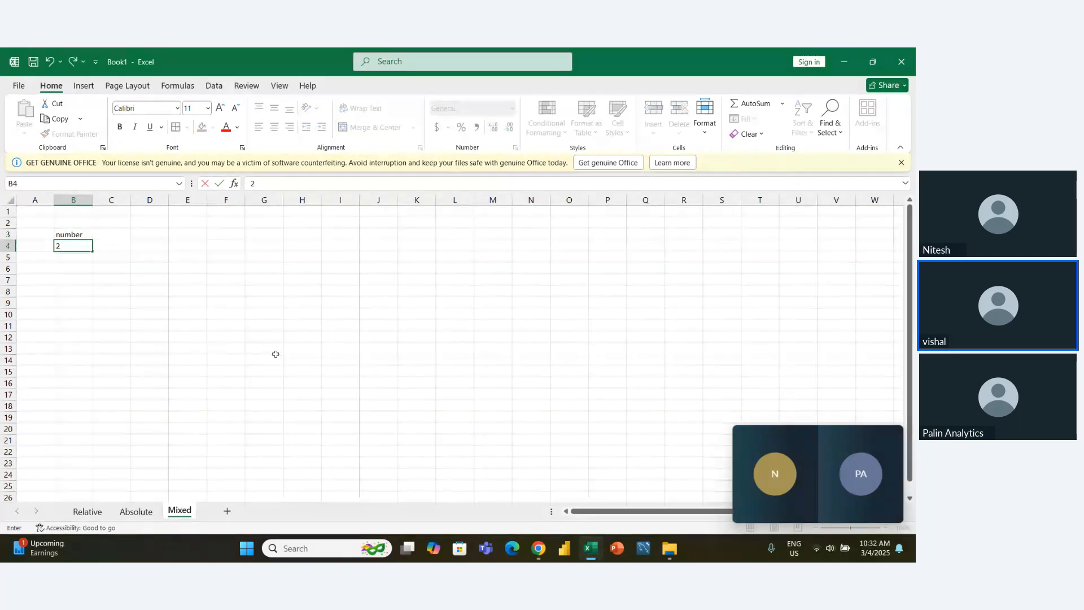
pyautogui.press('Return')
# - Enter the heading count in D3 with the starting values 1 and 2 in D4 and D5
pyautogui.press('Right')
pyautogui.press('Right')
pyautogui.press('Up')
pyautogui.press('Up')
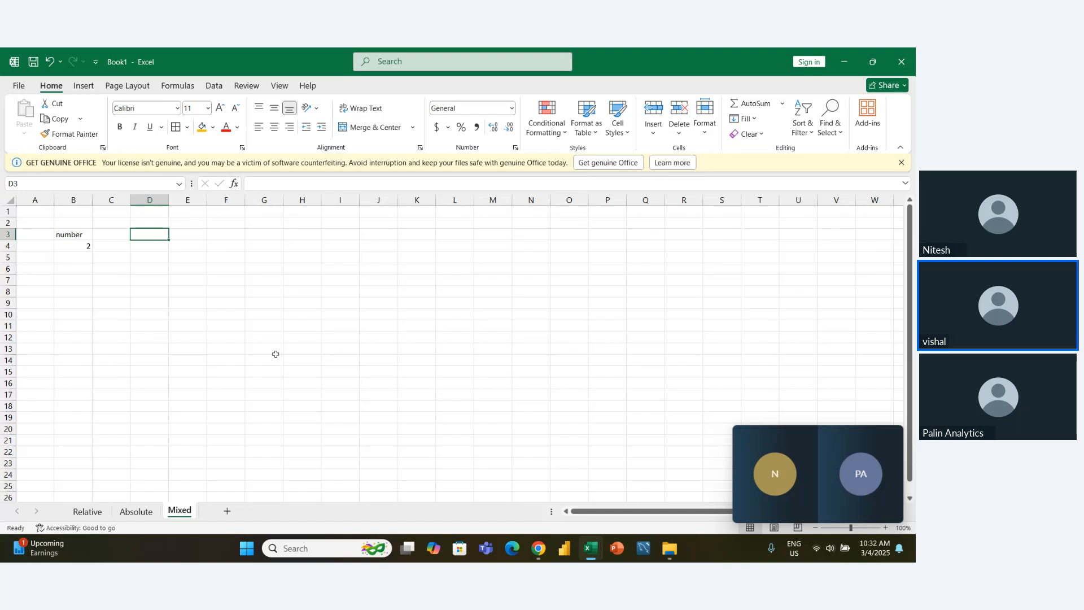
pyautogui.press('Down')
pyautogui.press('Up')
pyautogui.write('count')
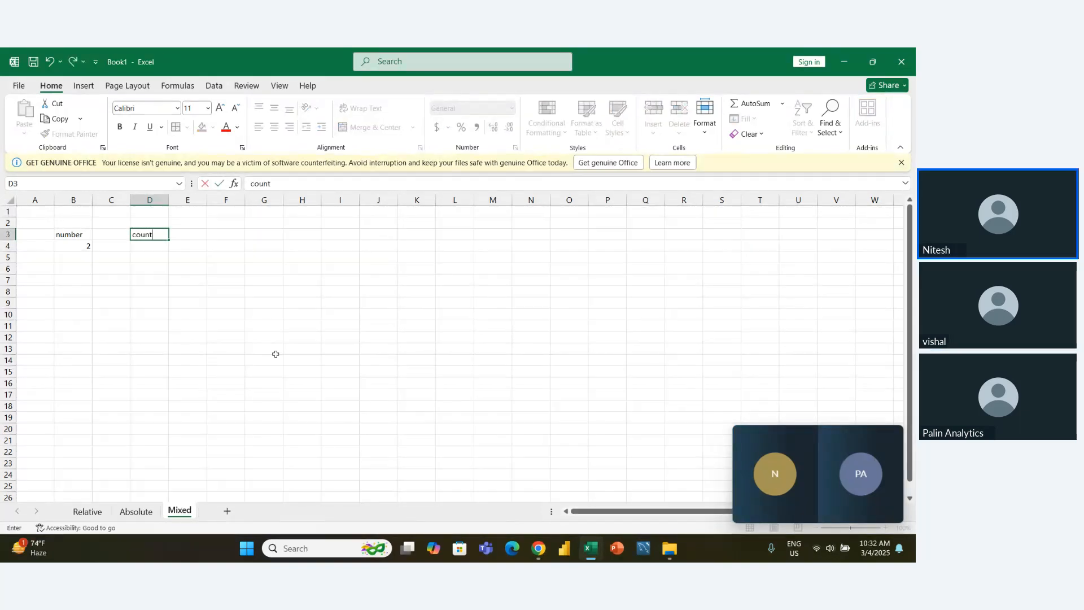
pyautogui.press('Return')
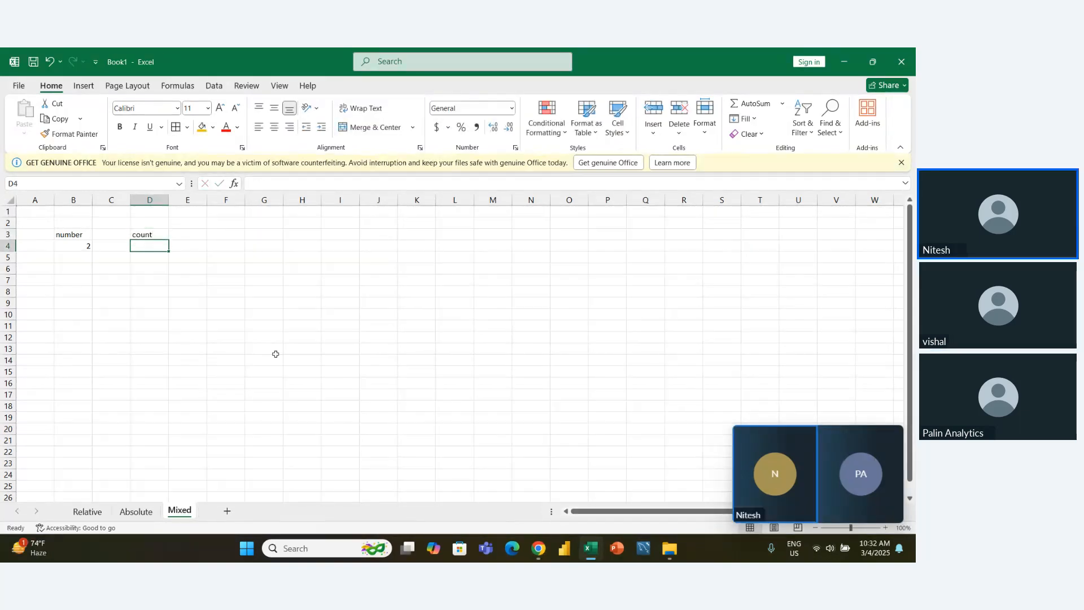
pyautogui.write('1')
pyautogui.press('Return')
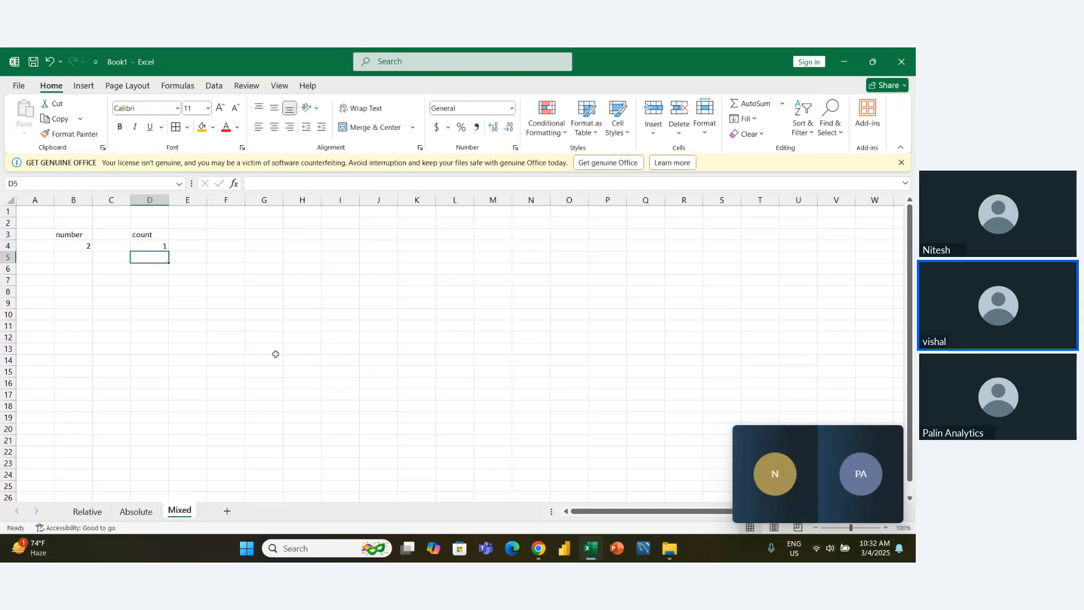
pyautogui.write('2')
pyautogui.press('Return')
# - Extend the count series from D4:D5 down to 10 in D13
pyautogui.press('Up')
pyautogui.press('Up')
pyautogui.hotkey('shift', 'Down')
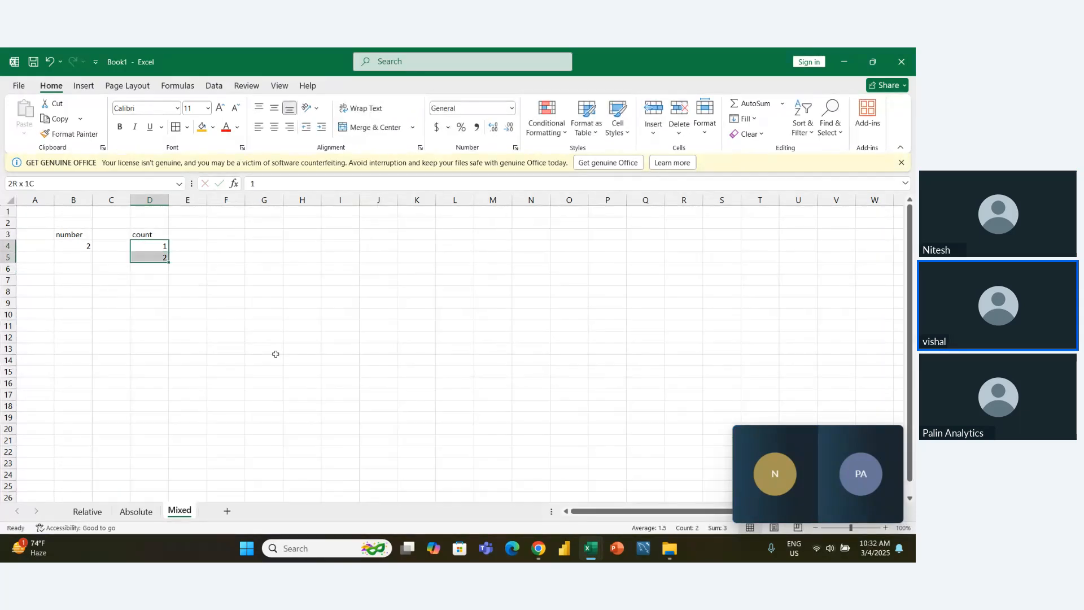
pyautogui.moveTo(169, 263); pyautogui.dragTo(172, 354)
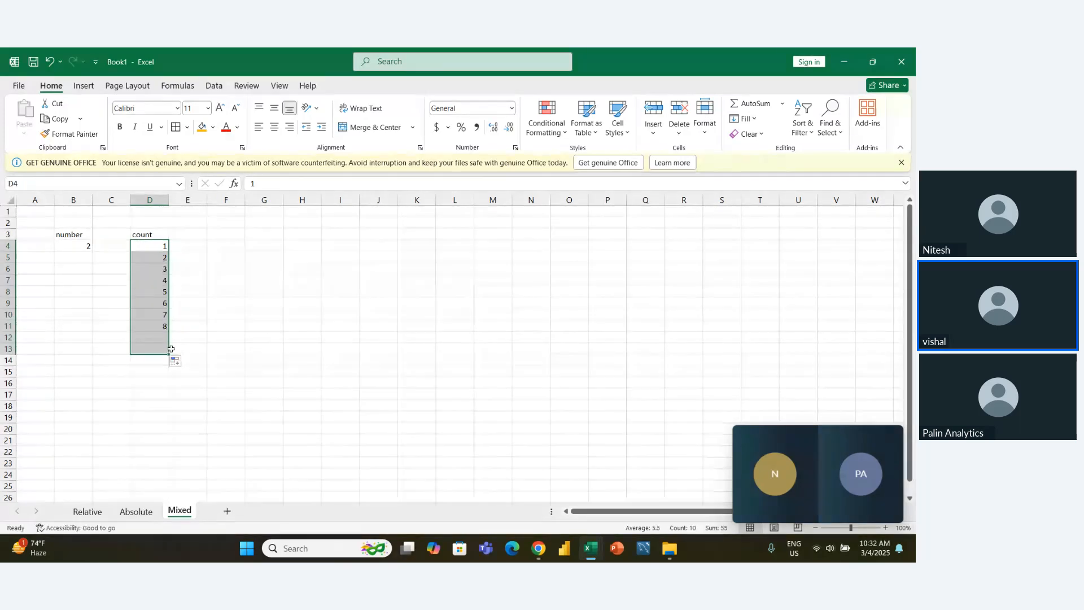
# - Enter the heading table multiplication in E3, beside the count heading
pyautogui.click(198, 290)
pyautogui.click(192, 236)
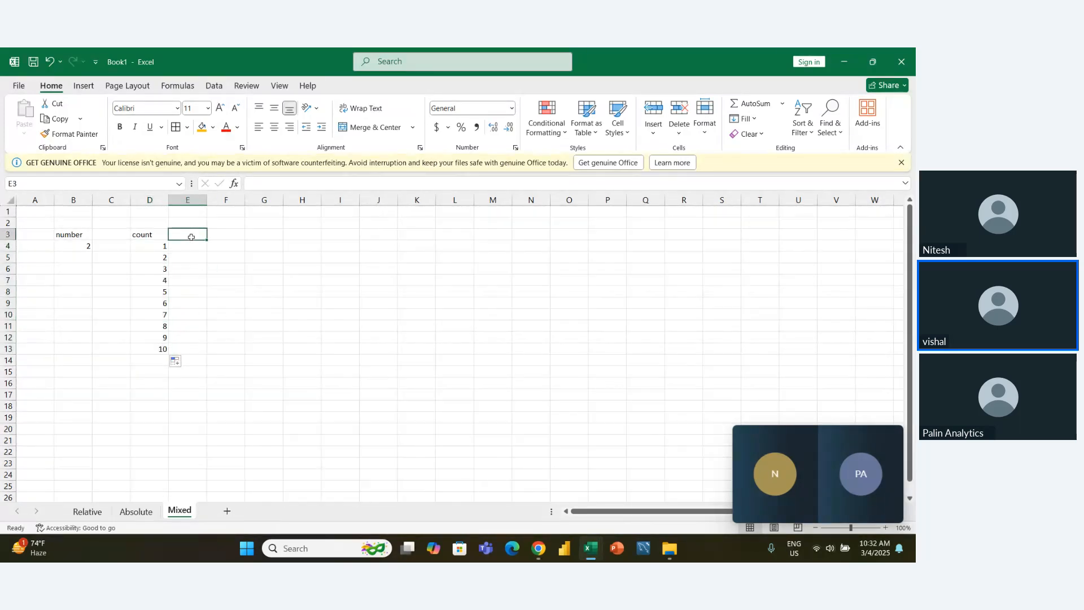
pyautogui.write('tabl')
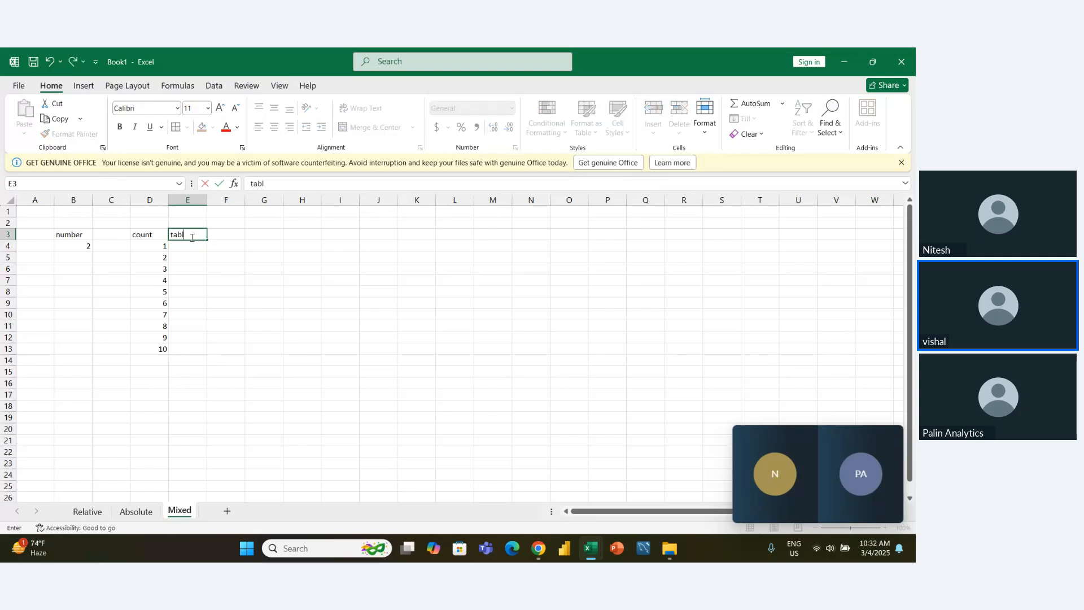
pyautogui.write('e mul')
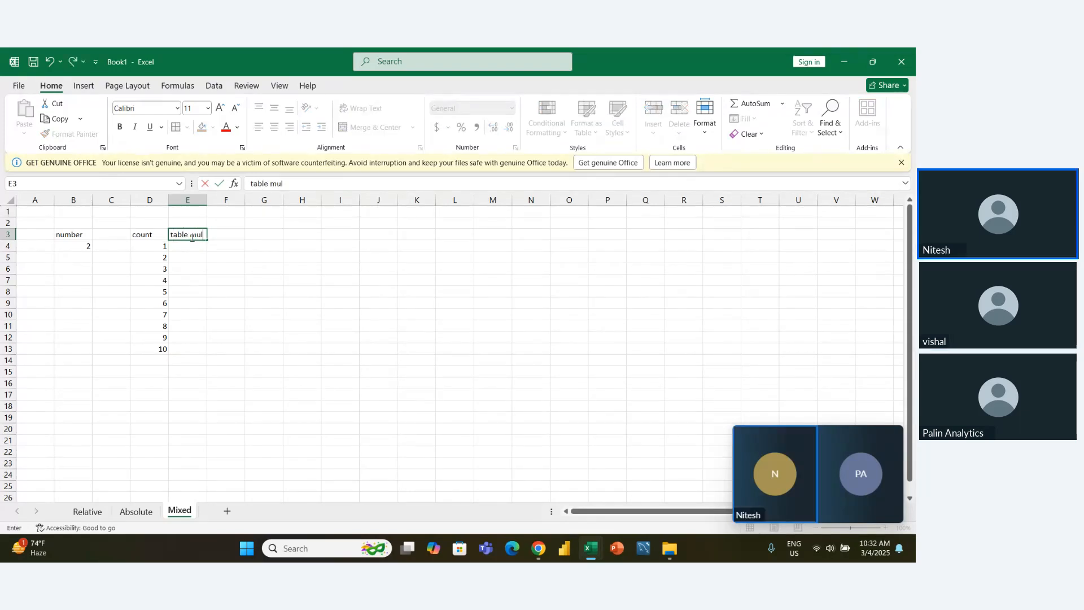
pyautogui.write('tiplication')
pyautogui.press('Return')
# - Enter the relative formula =B4*D4 in E4 to multiply the number by the first count
pyautogui.press('Left')
pyautogui.press('Right')
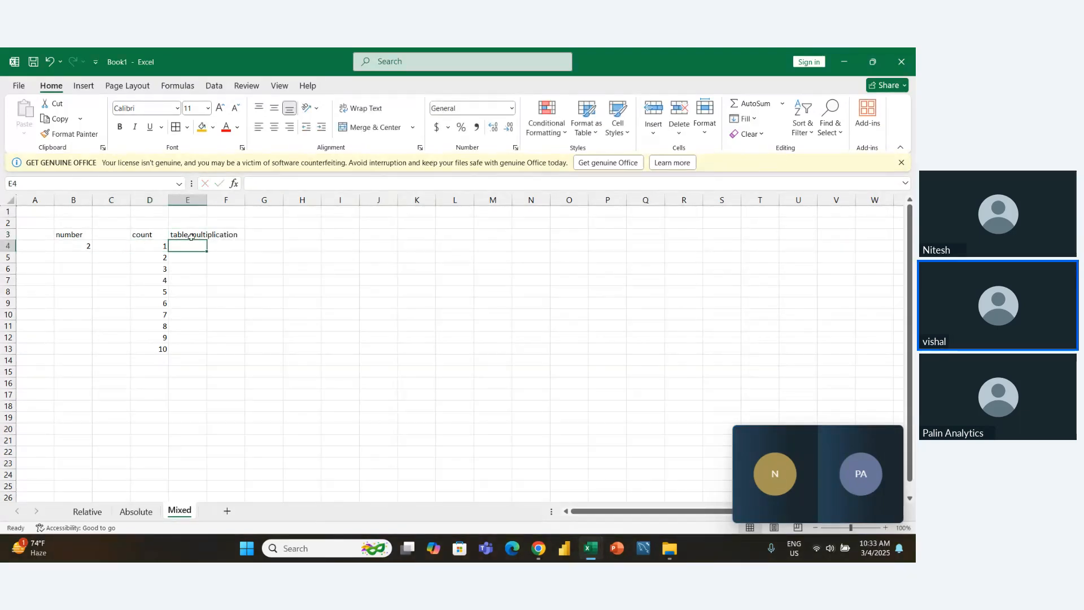
pyautogui.write('=')
pyautogui.press('Left')
pyautogui.press('Left')
pyautogui.press('Left')
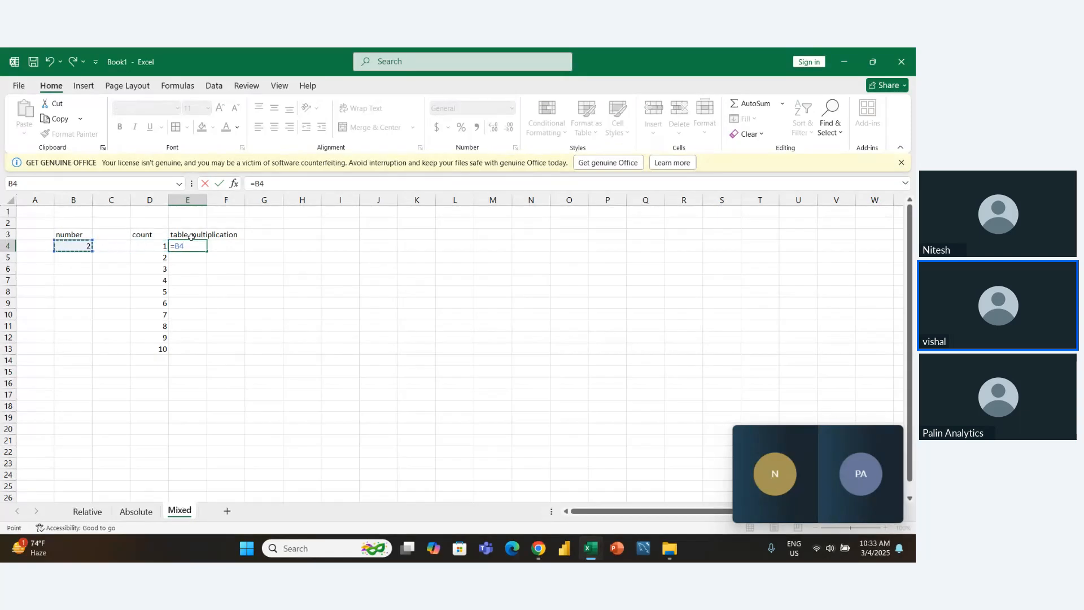
pyautogui.write('*')
pyautogui.press('Left')
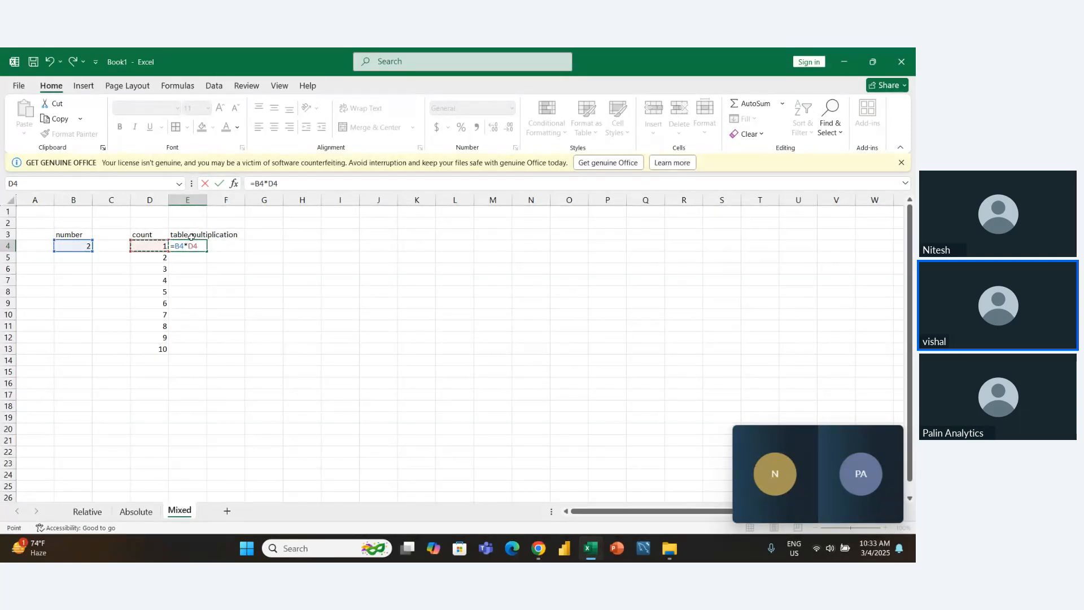
pyautogui.hotkey('ctrl', 'Return')
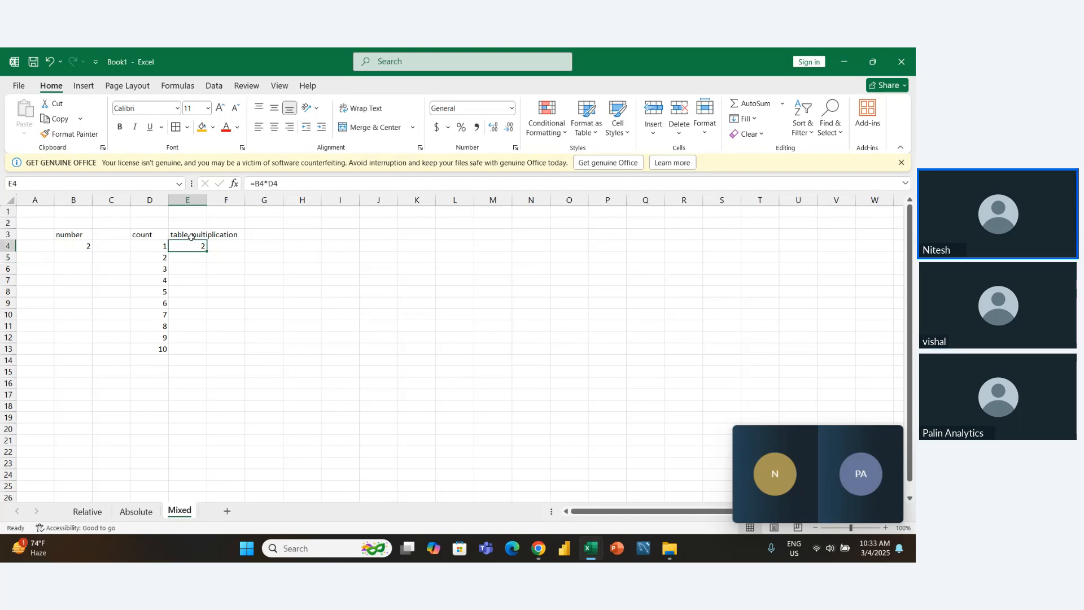
# - Fill the relative formula from E4 down to E13
pyautogui.scroll(-1, 192, 237)
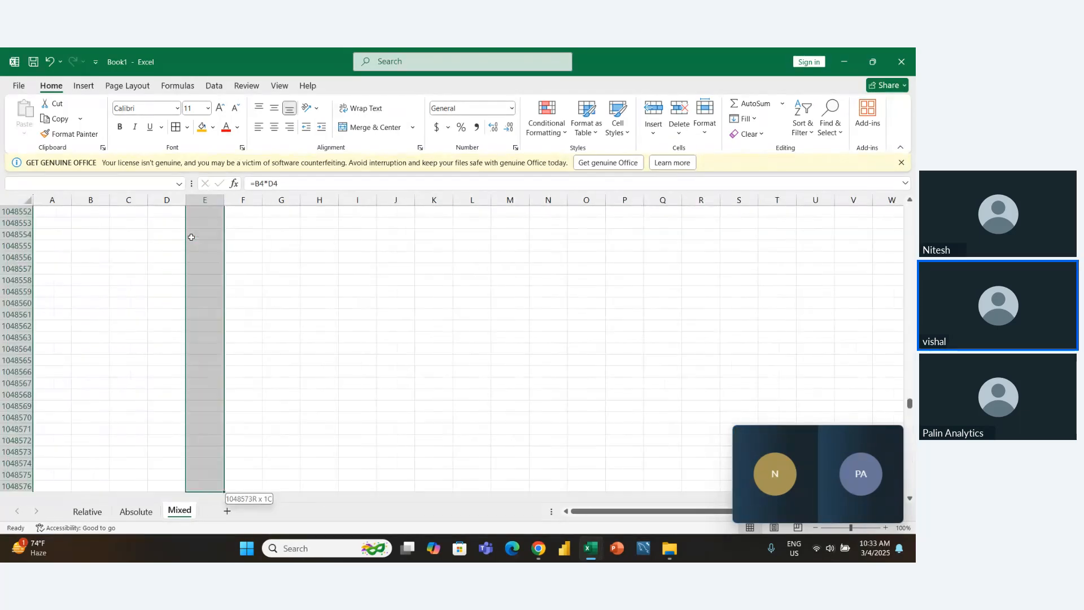
pyautogui.hotkey('shift', 'Down')
pyautogui.hotkey('shift', 'Down')
pyautogui.hotkey('shift', 'Down')
pyautogui.hotkey('shift', 'Down')
pyautogui.hotkey('shift', 'Down')
pyautogui.hotkey('shift', 'Down')
pyautogui.hotkey('shift', 'Down')
pyautogui.hotkey('shift', 'Down')
pyautogui.hotkey('shift', 'Down')
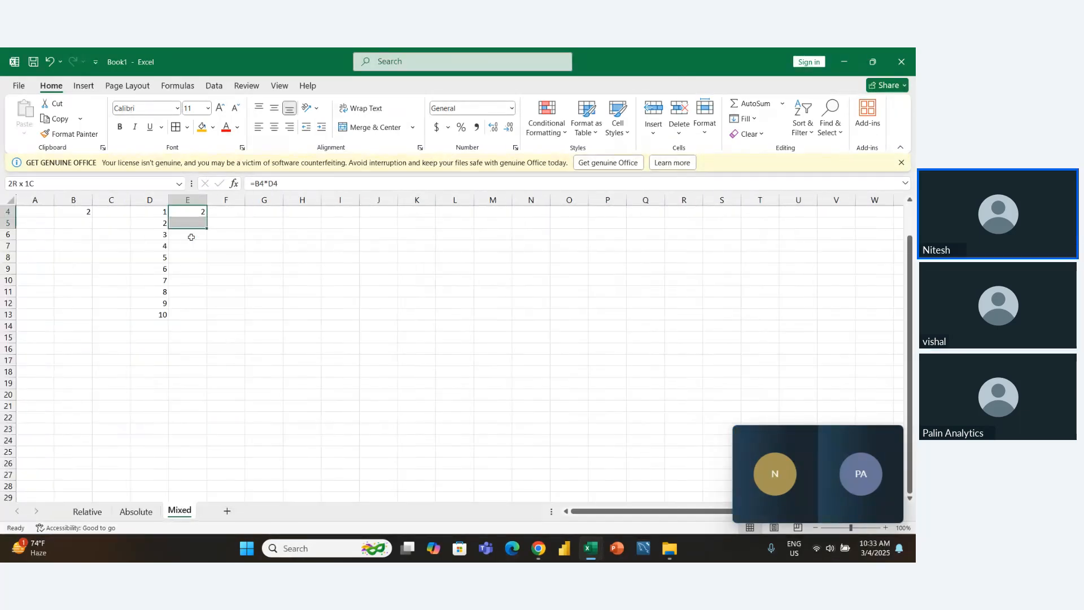
pyautogui.hotkey('ctrl', 'd')
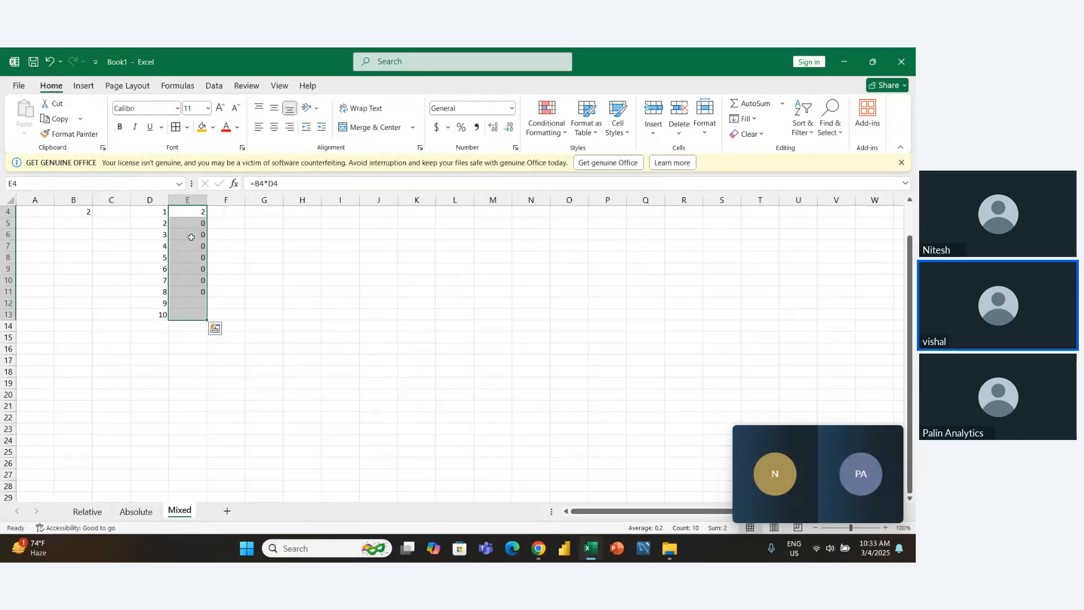
# - Examine which cells the copied formula in E5 refers to
pyautogui.press('Down')
pyautogui.press('F2')
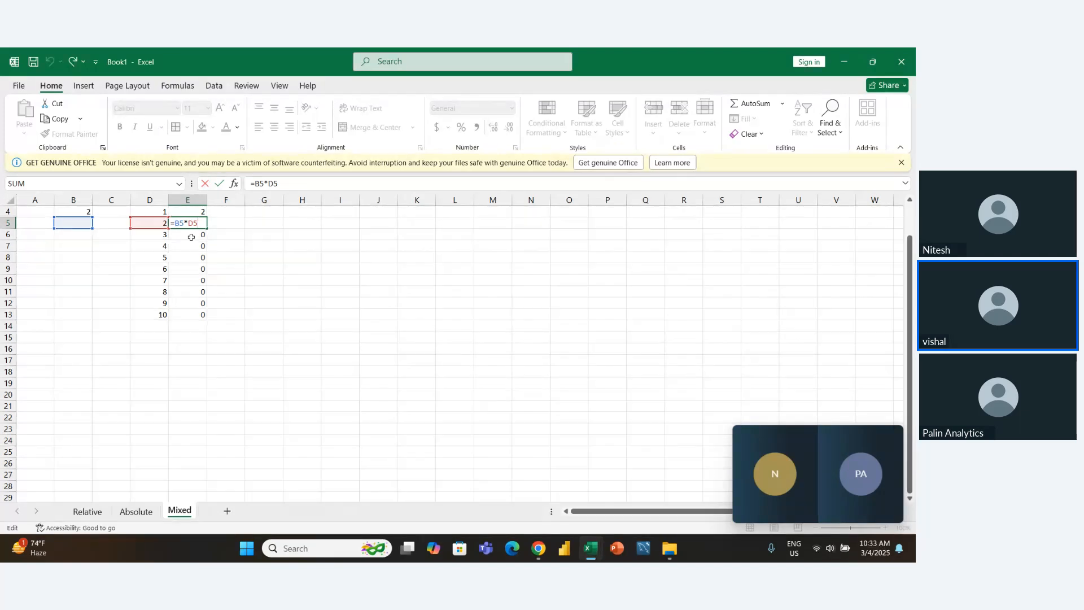
pyautogui.press('Return')
# - Clear the multiplication formulas from E4:E13
pyautogui.press('Up')
pyautogui.hotkey('ctrl', 'shift', 'Down')
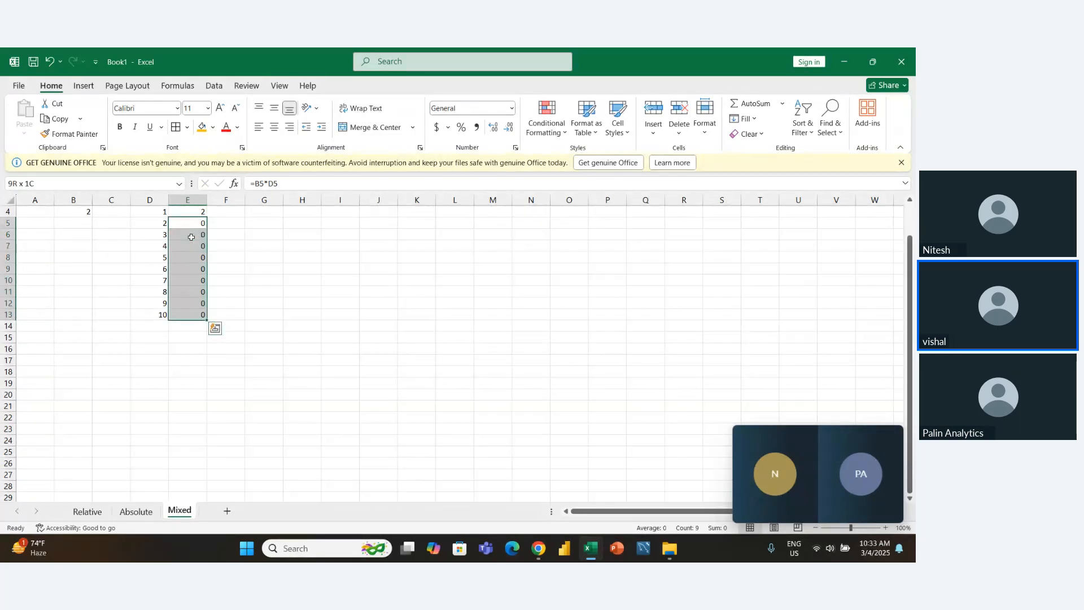
pyautogui.press('Delete')
pyautogui.press('Up')
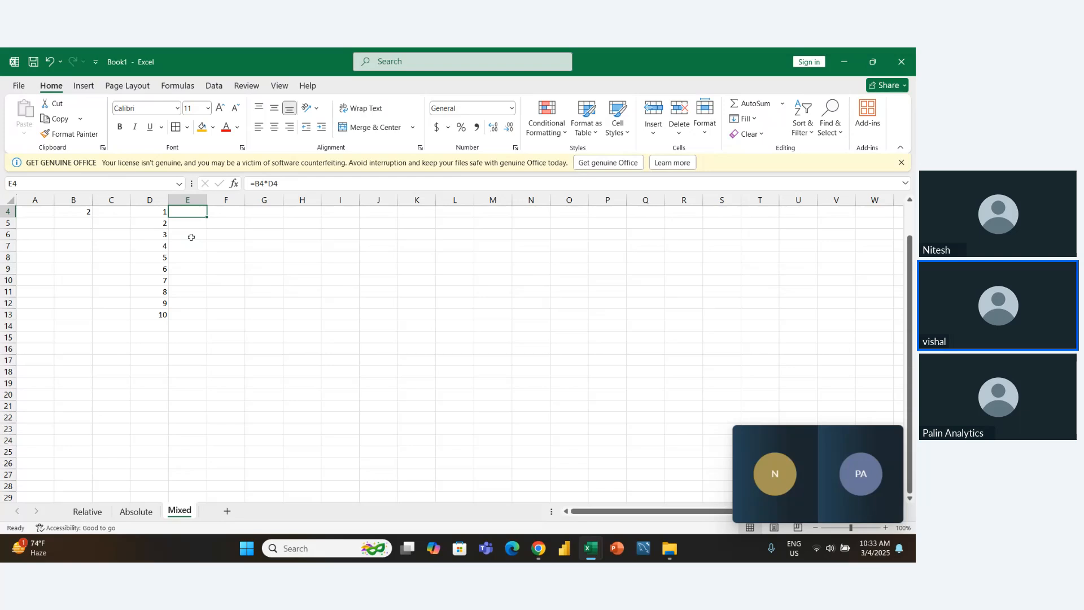
pyautogui.press('Delete')
pyautogui.scroll(1, 192, 238)
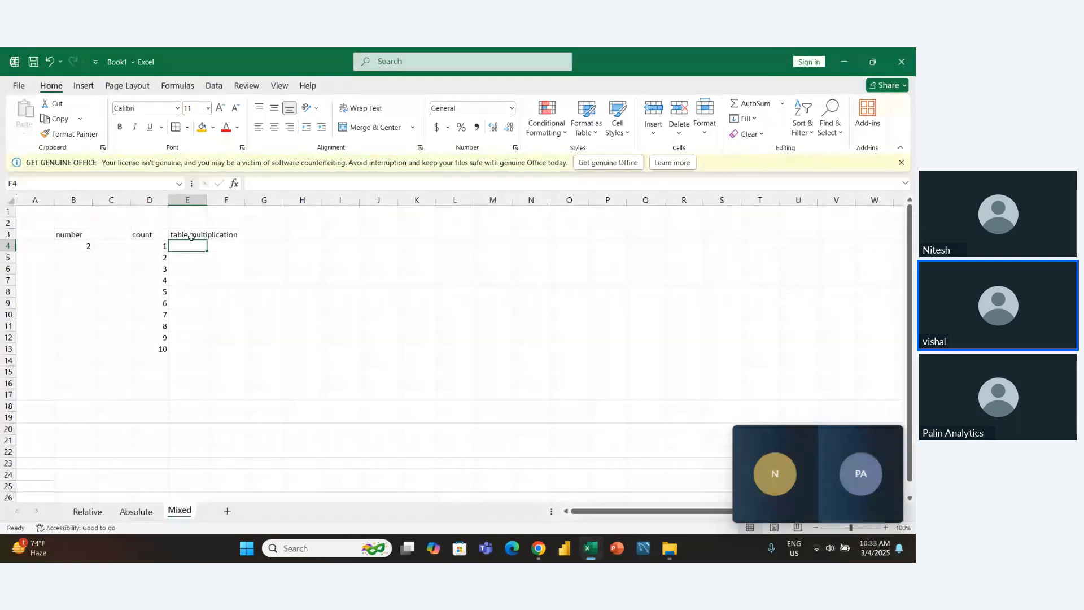
# - Enter the product formula =B4*D4 in the emptied cell E4
pyautogui.write('=')
pyautogui.press('Left')
pyautogui.press('Left')
pyautogui.press('Left')
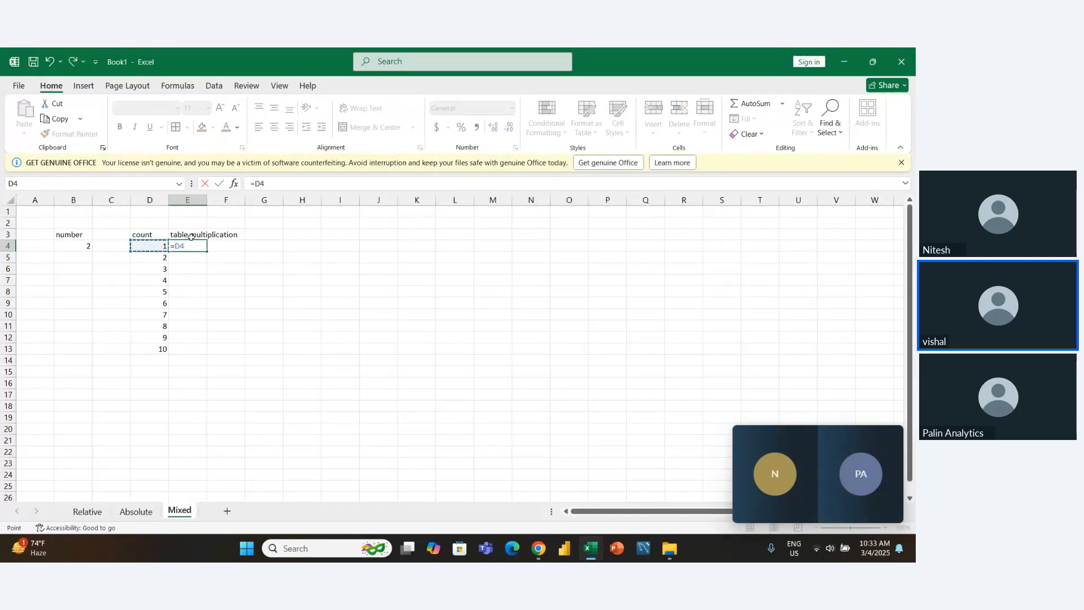
pyautogui.write('*')
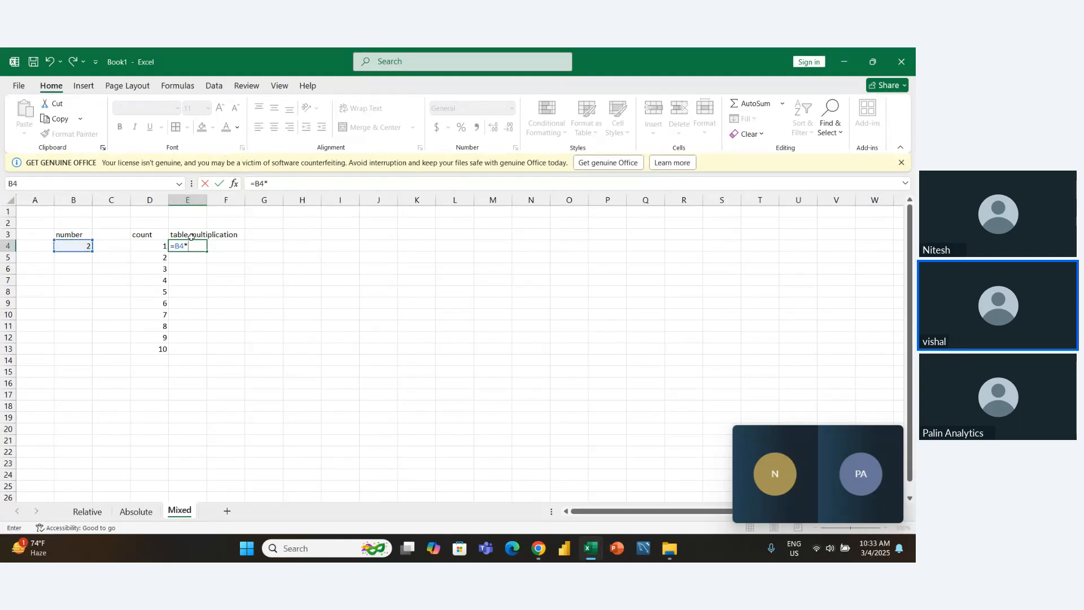
pyautogui.press('Left')
pyautogui.press('Return')
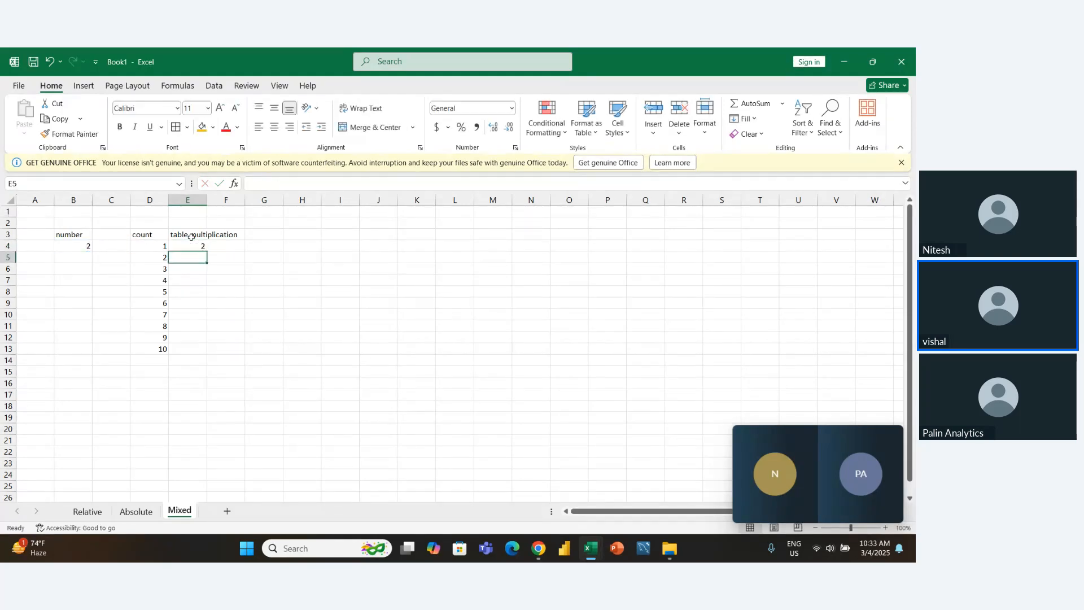
# - Make the B4 reference in E4 absolute so the formula reads =$B$4*D4
pyautogui.press('Up')
pyautogui.press('F2')
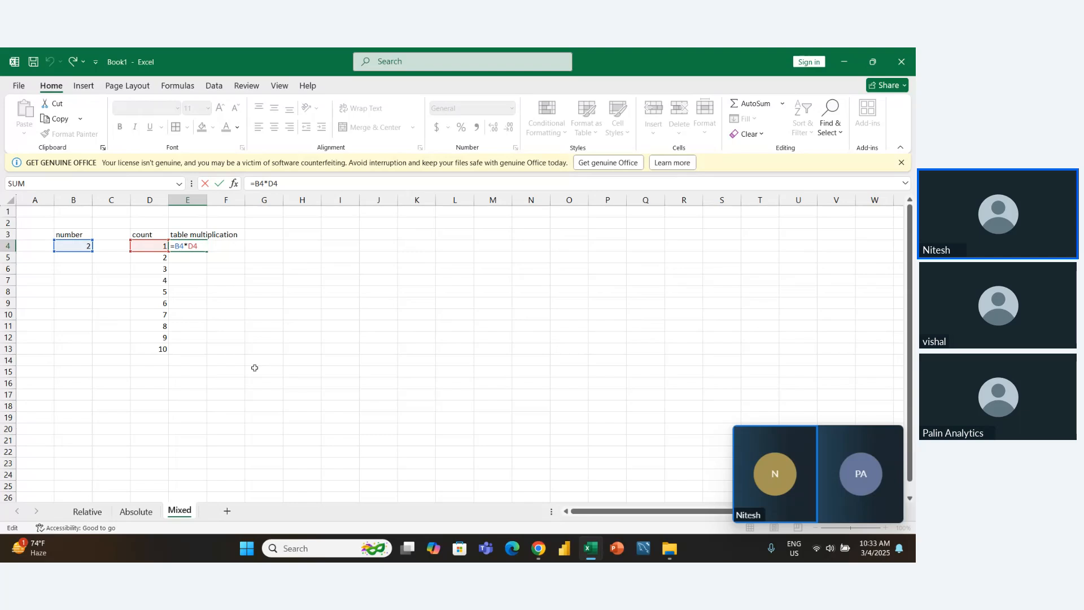
pyautogui.press('F4')
pyautogui.press('Right')
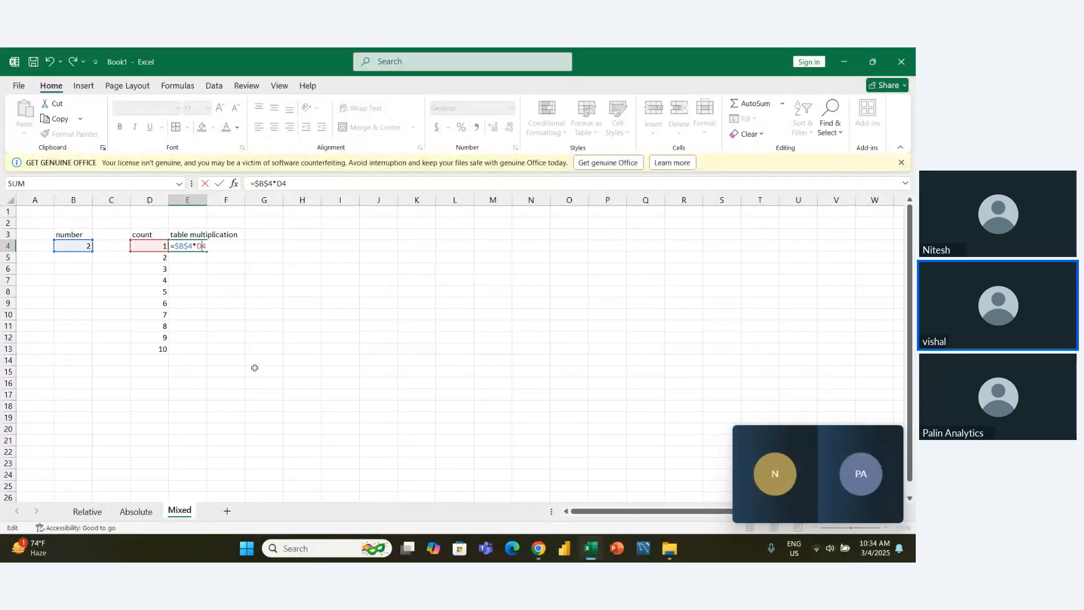
pyautogui.press('Return')
pyautogui.press('Up')
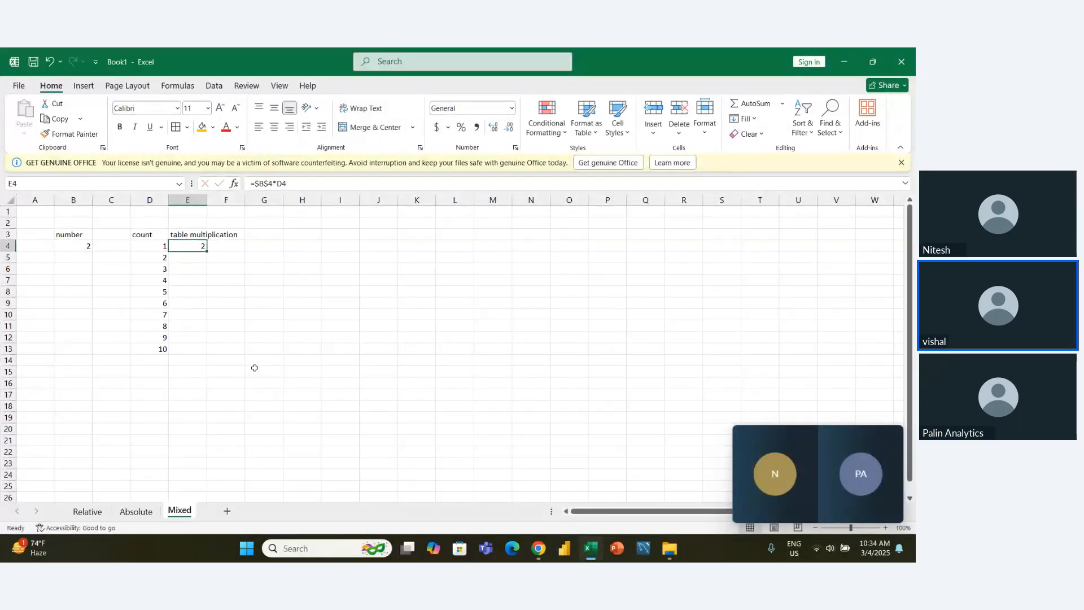
# - Fill the =$B$4*D4 formula from E4 down to E13 to complete the table of 2
pyautogui.hotkey('shift', 'Down')
pyautogui.hotkey('shift', 'Down')
pyautogui.hotkey('shift', 'Down')
pyautogui.hotkey('shift', 'Down')
pyautogui.hotkey('shift', 'Down')
pyautogui.hotkey('shift', 'Down')
pyautogui.hotkey('shift', 'Down')
pyautogui.hotkey('shift', 'Down')
pyautogui.hotkey('shift', 'Down')
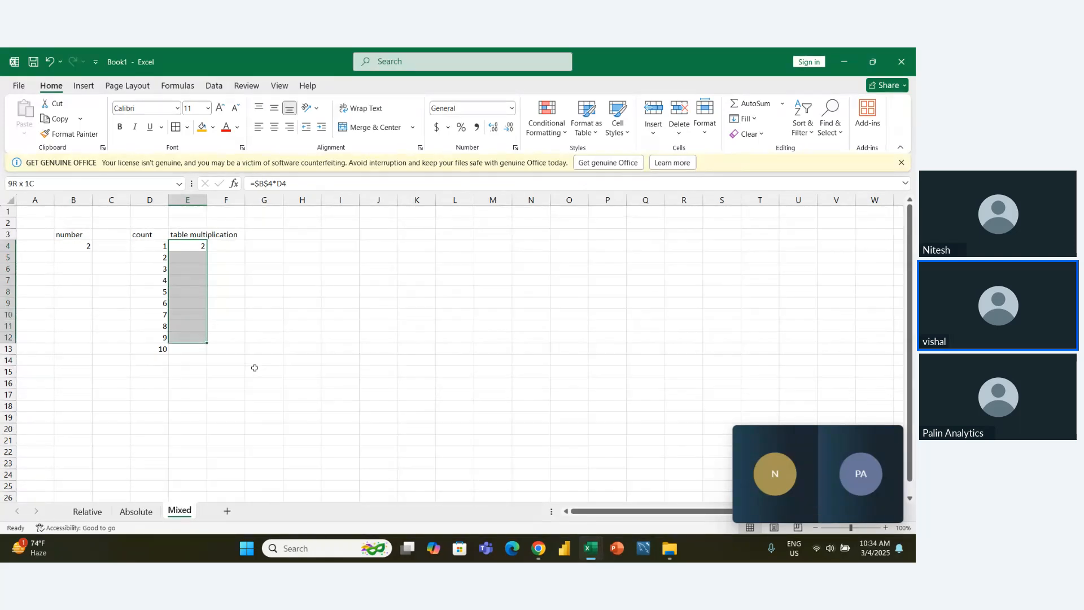
pyautogui.hotkey('ctrl', 'd')
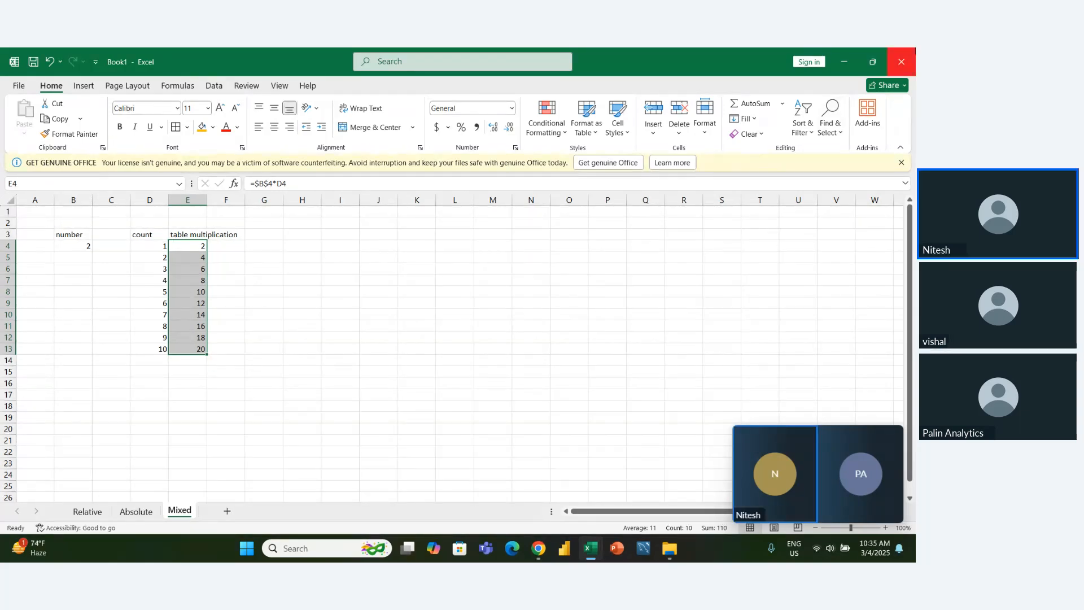
# - Save the workbook as cell reference in the DS20 10 OCLOCK folder
pyautogui.click(901, 62)
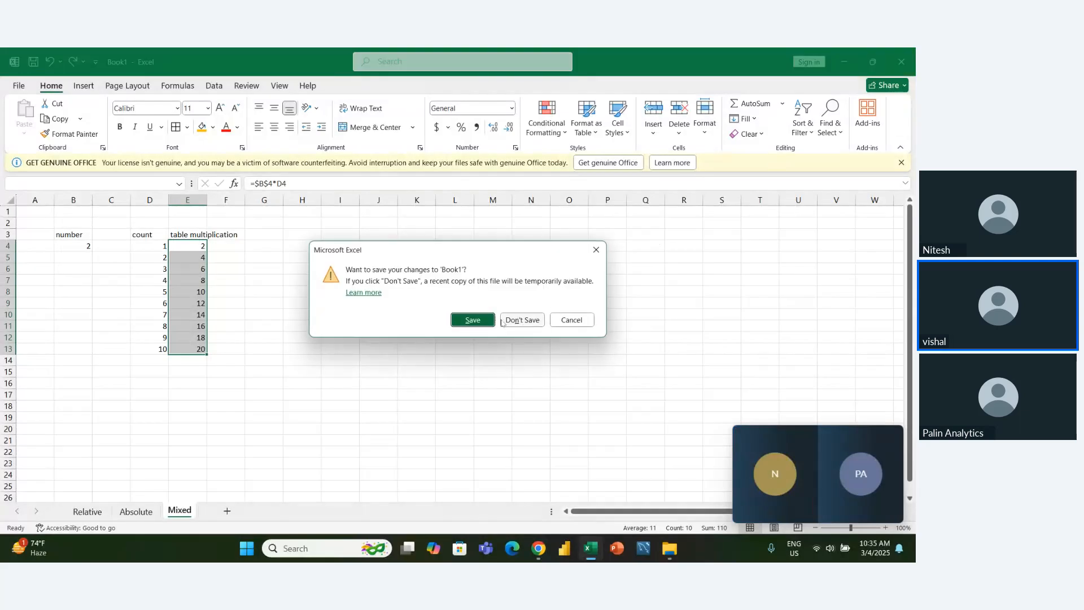
pyautogui.click(571, 320)
pyautogui.click(19, 86)
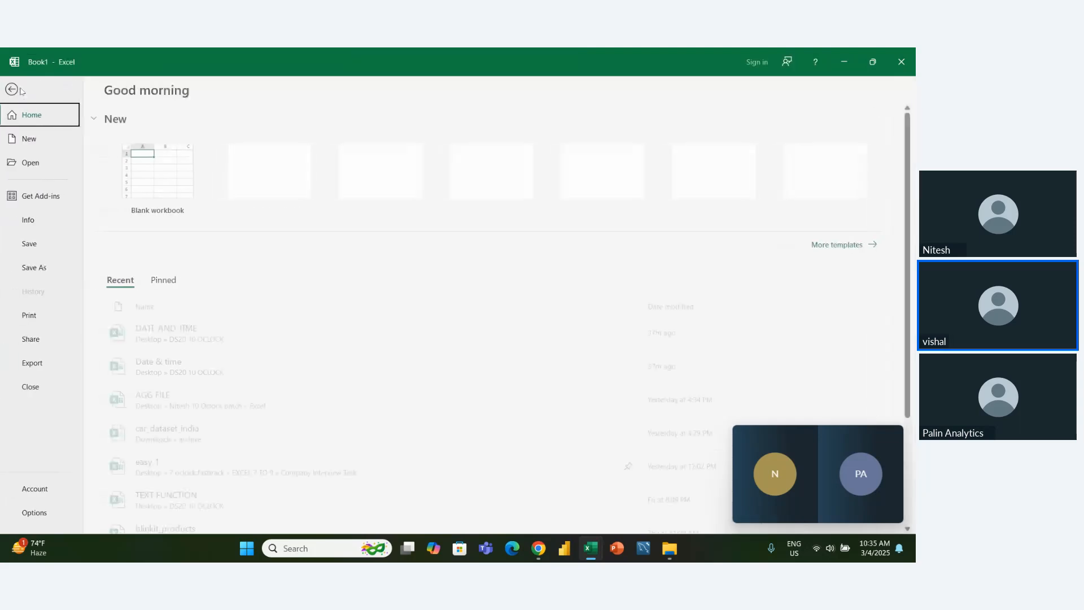
pyautogui.click(39, 269)
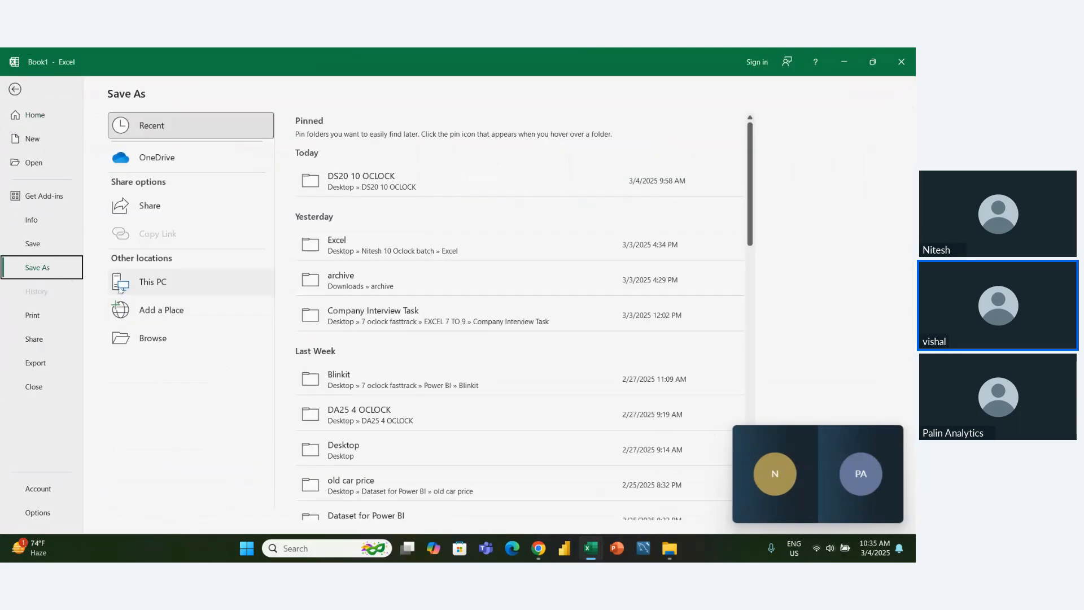
pyautogui.click(388, 191)
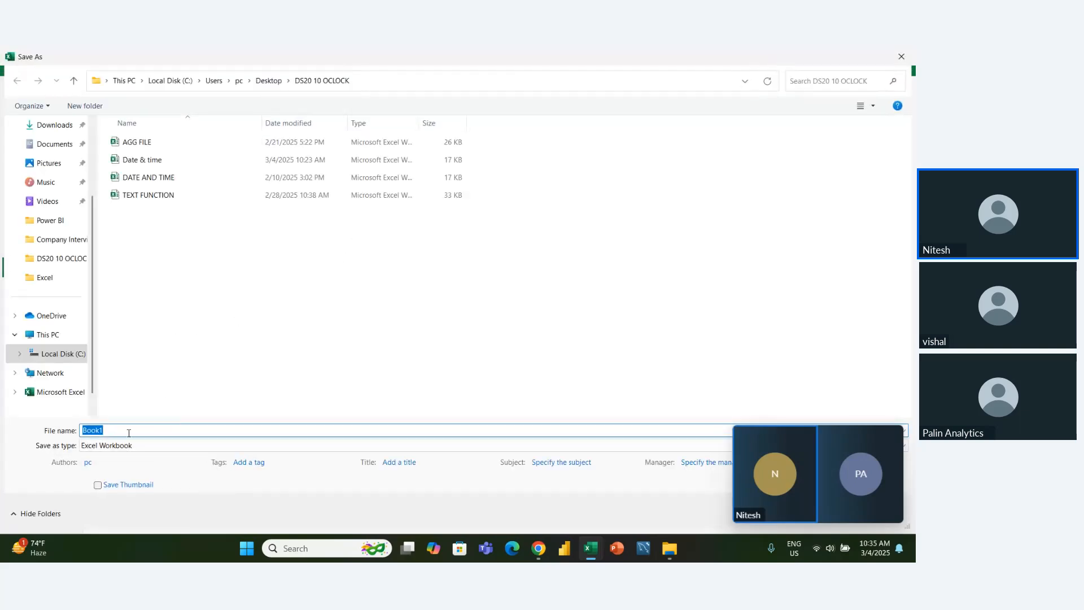
pyautogui.click(123, 433)
pyautogui.write('cell reference')
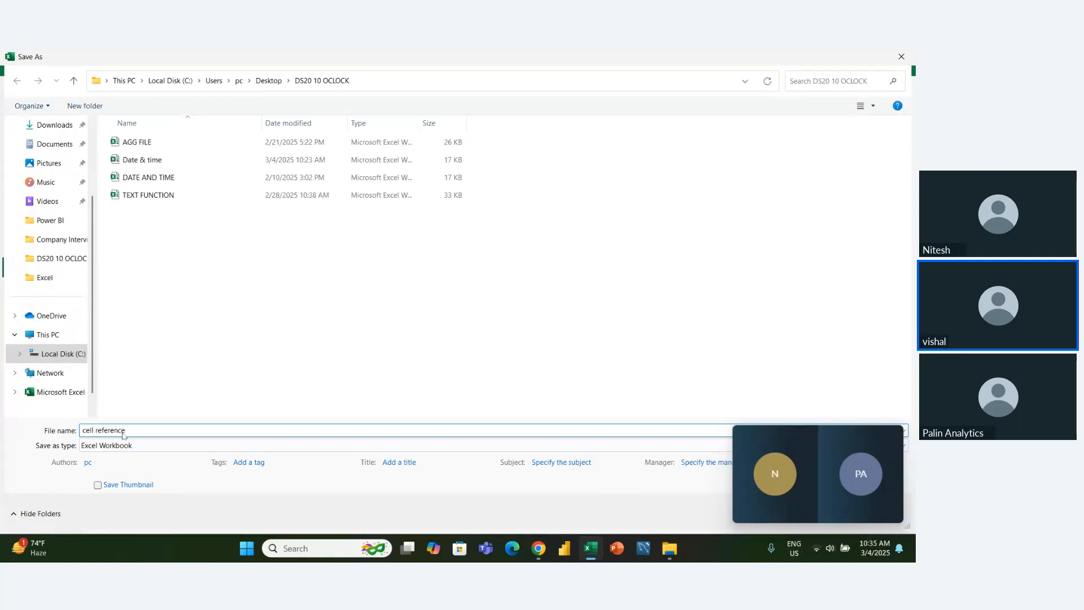
pyautogui.press('Return')
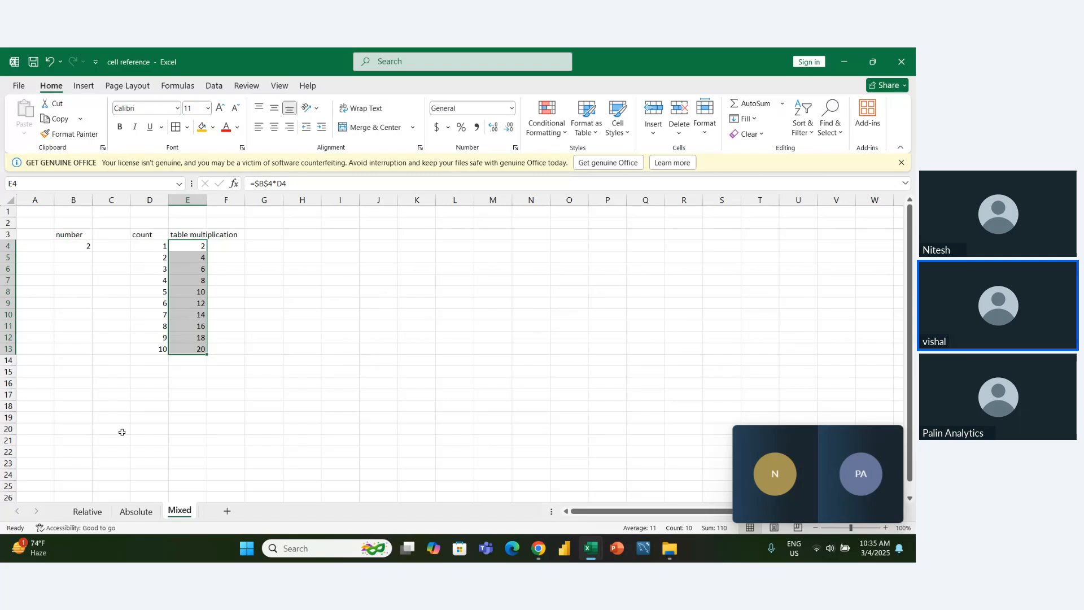
# - Switch to File Explorer to check the DS20 10 OCLOCK folder, and return to the cell reference workbook in Excel
pyautogui.hotkey('alt', 'Tab')
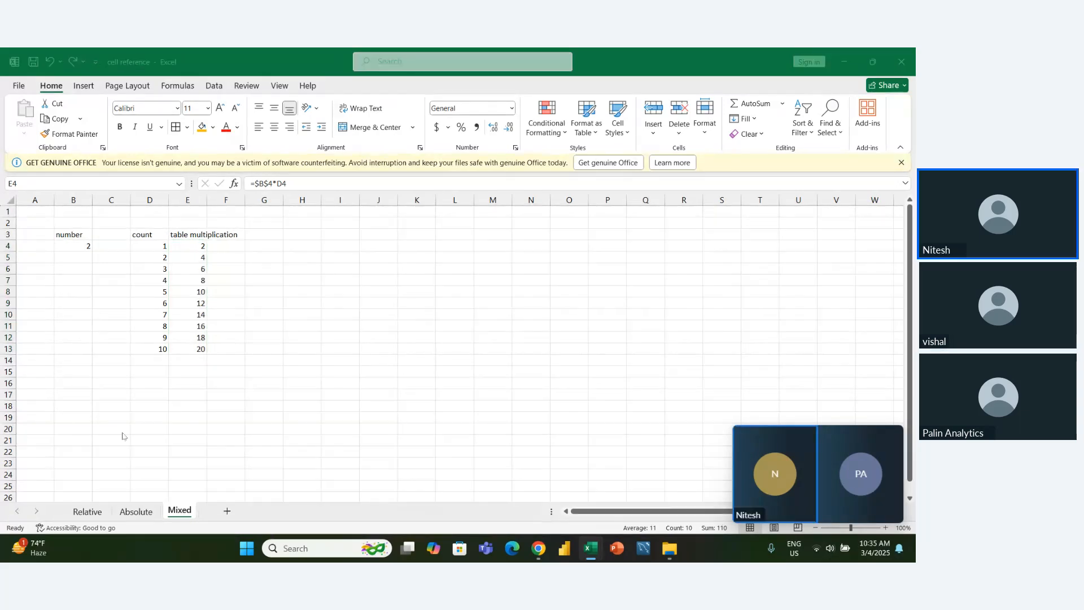
pyautogui.hotkey('alt', 'Tab')
pyautogui.hotkey('alt', 'Tab')
pyautogui.hotkey('alt', 'Tab')
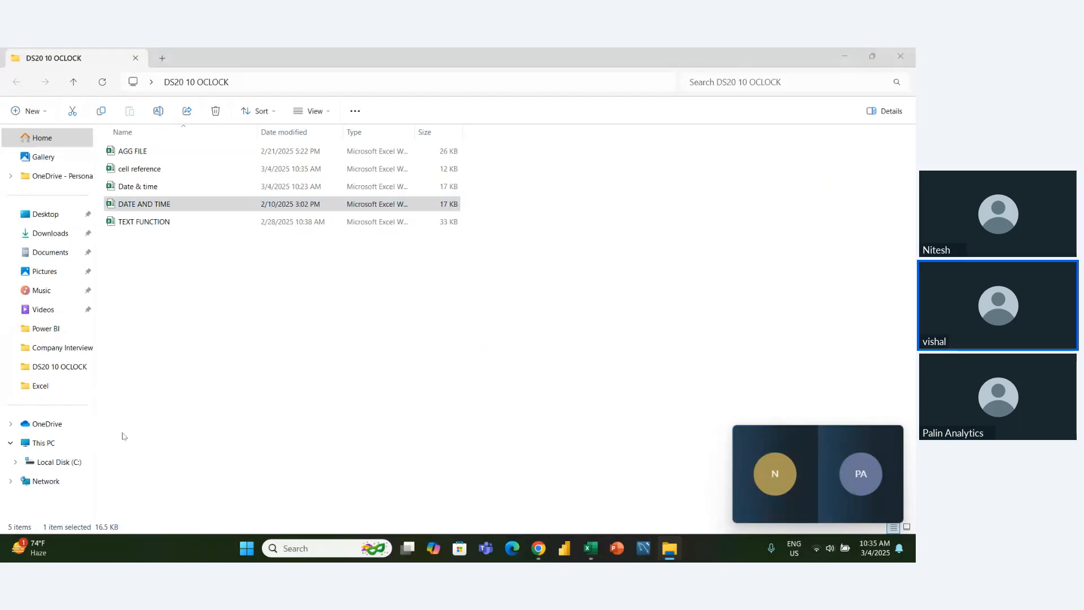
pyautogui.hotkey('alt', 'Tab')
pyautogui.hotkey('alt', 'Tab')
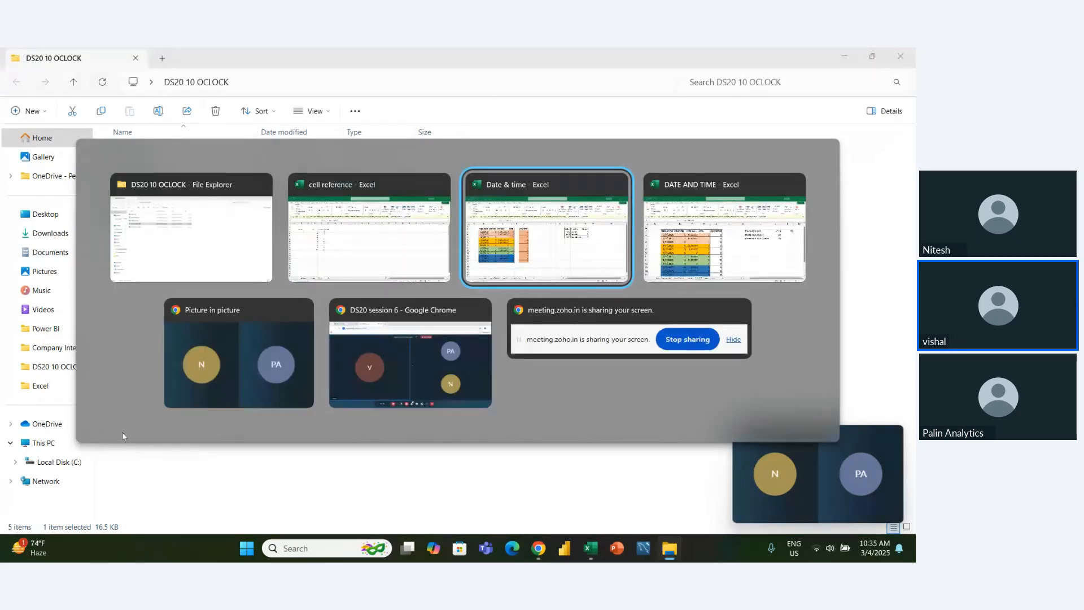
pyautogui.hotkey('alt', 'Tab')
pyautogui.hotkey('alt', 'Tab')
pyautogui.hotkey('alt', 'Tab')
pyautogui.hotkey('alt', 'Tab')
pyautogui.hotkey('alt', 'Tab')
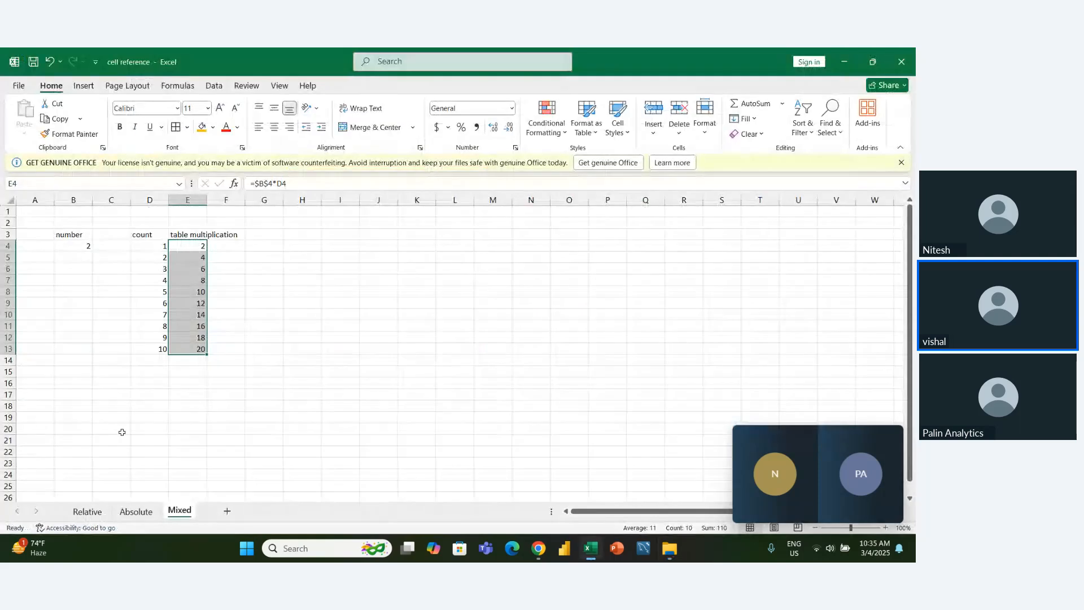
# - Close the cell reference, Date & time and DATE AND TIME workbooks
pyautogui.click(901, 62)
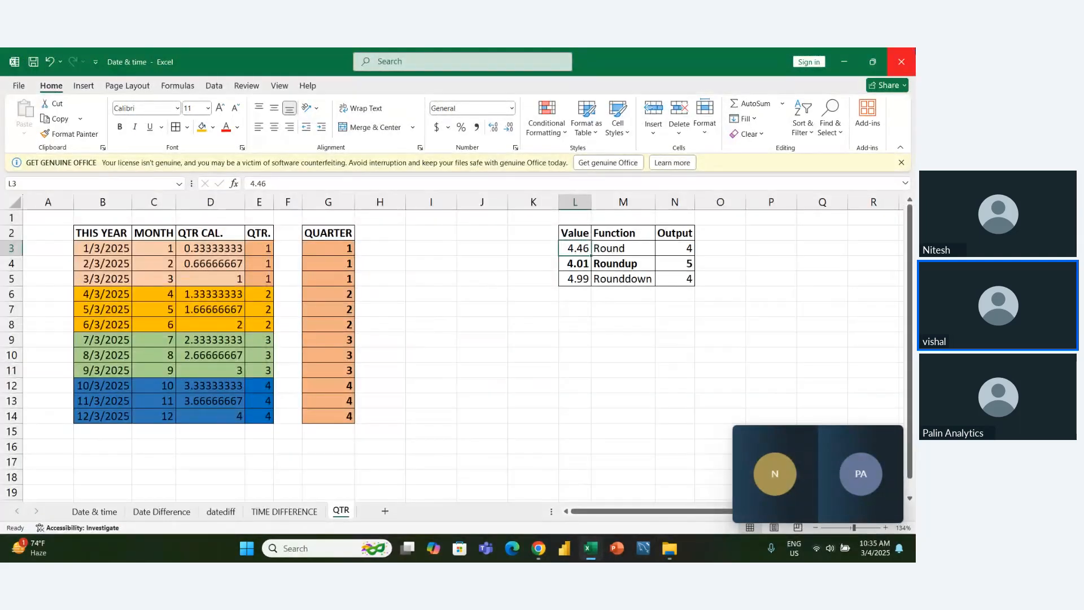
pyautogui.click(902, 61)
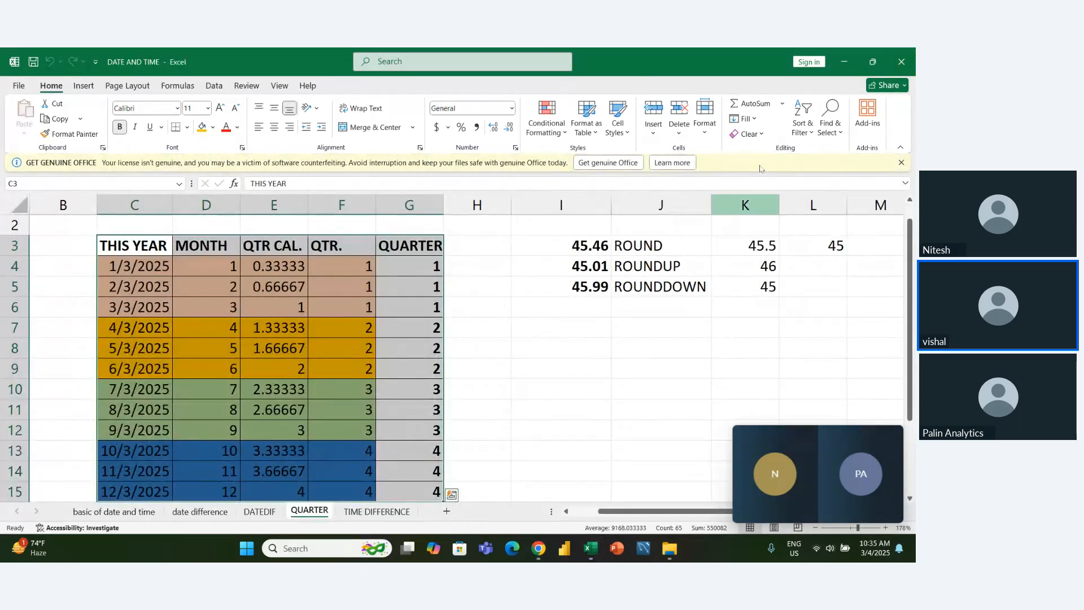
pyautogui.click(901, 61)
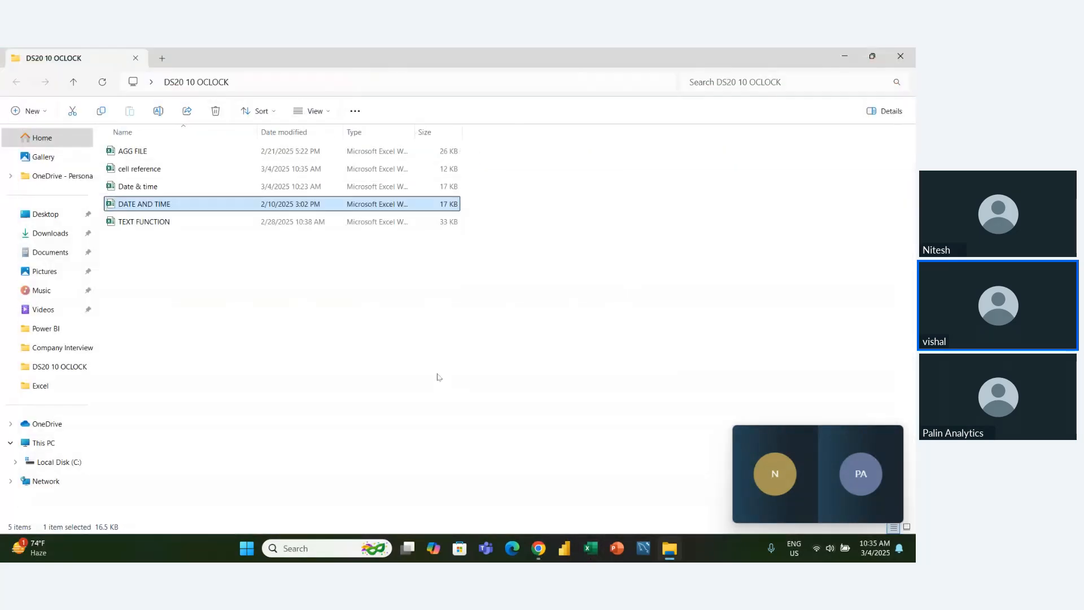
# - Permanently delete the DATE AND TIME file from the DS20 10 OCLOCK folder
pyautogui.click(437, 377)
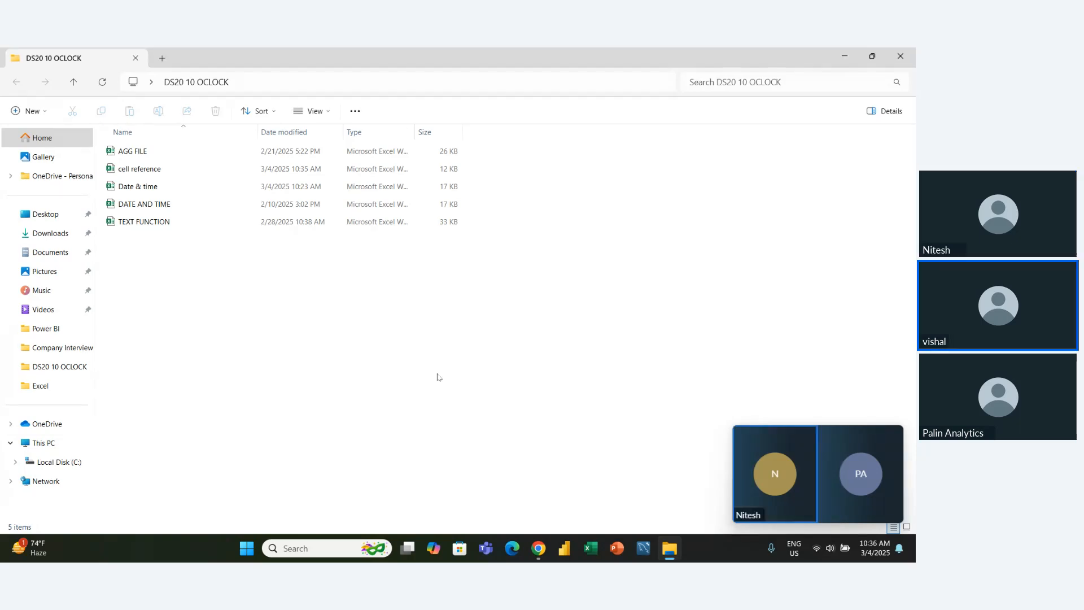
pyautogui.click(148, 210)
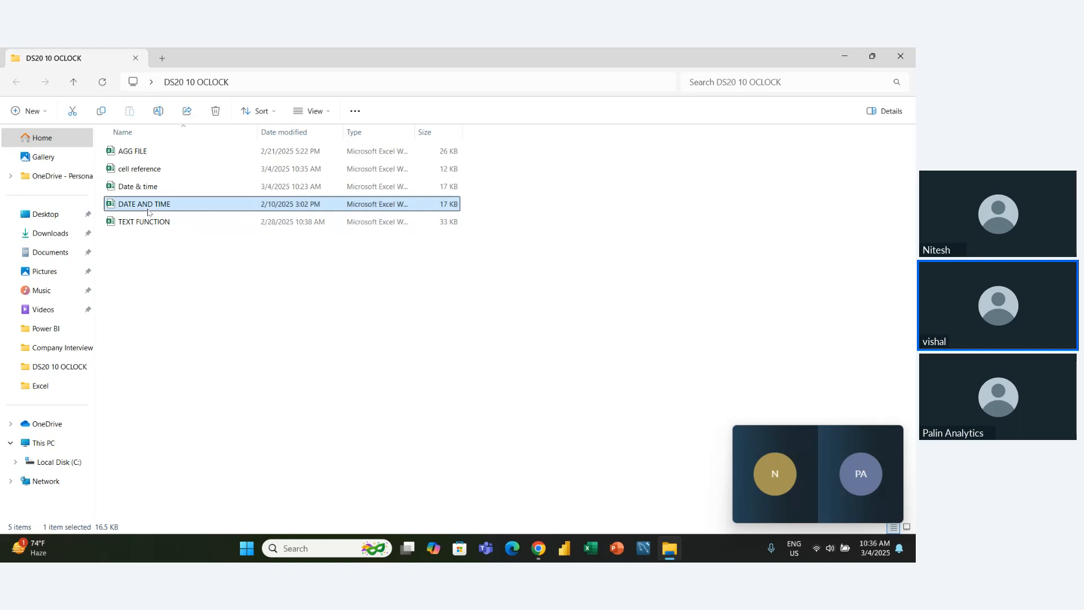
pyautogui.hotkey('shift', 'Delete')
pyautogui.press('Return')
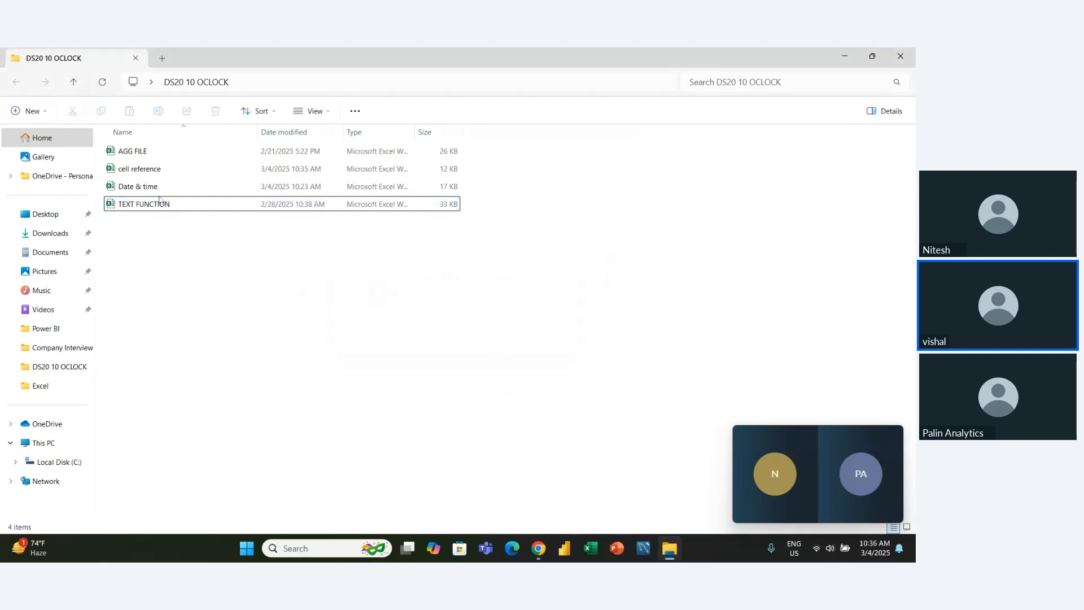
# - Open the TEXT FUNCTION workbook and copy the Title column with its header, C2:C12, from the DATA FOR TEXT FUNCTION sheet
pyautogui.doubleClick(159, 200)
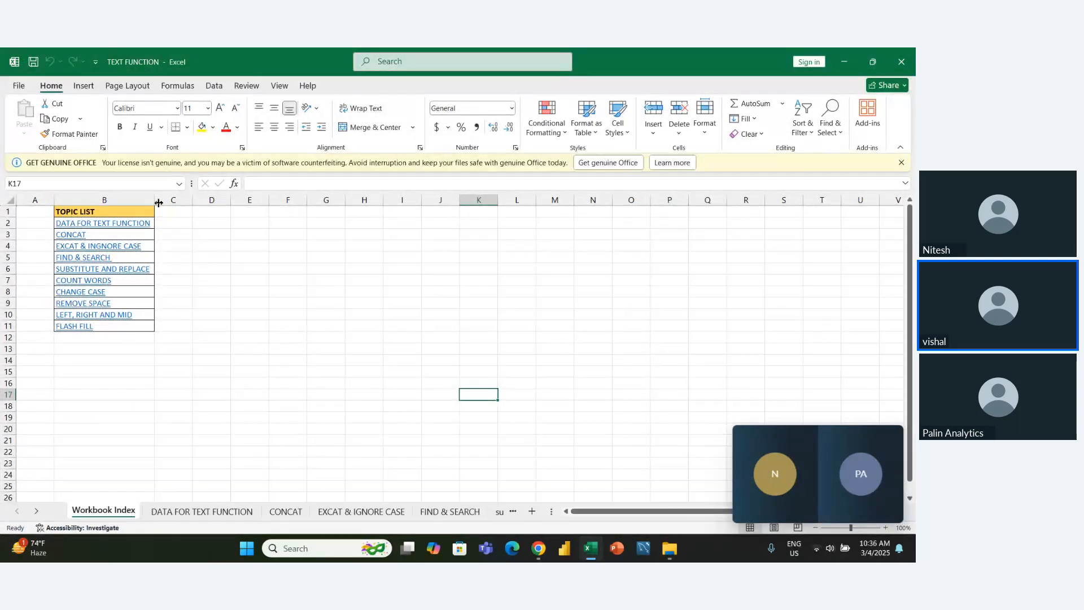
pyautogui.click(187, 511)
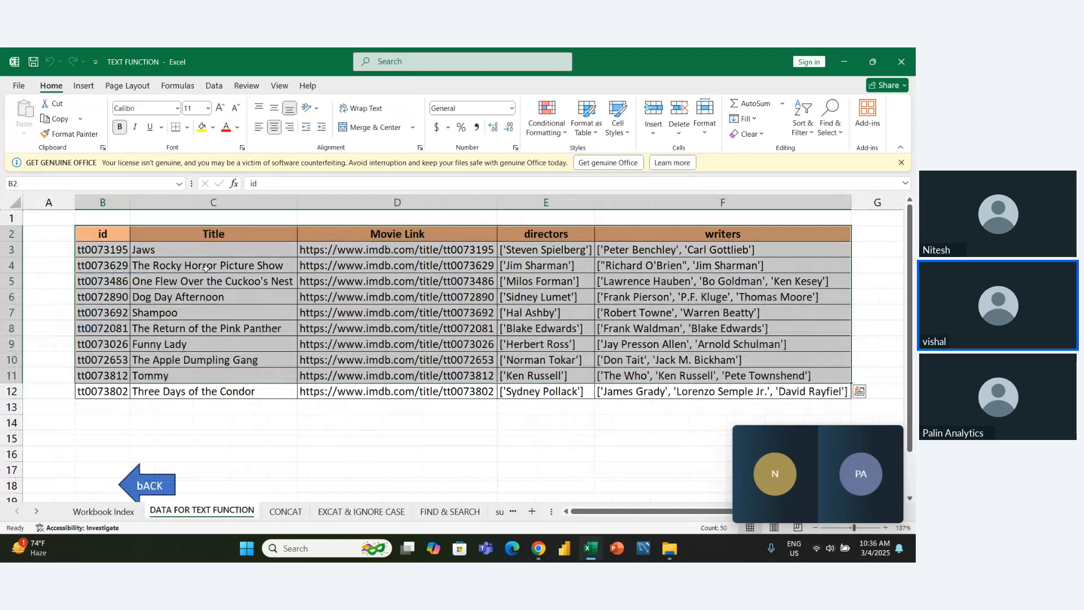
pyautogui.click(199, 245)
pyautogui.hotkey('ctrl', 'shift', 'Down')
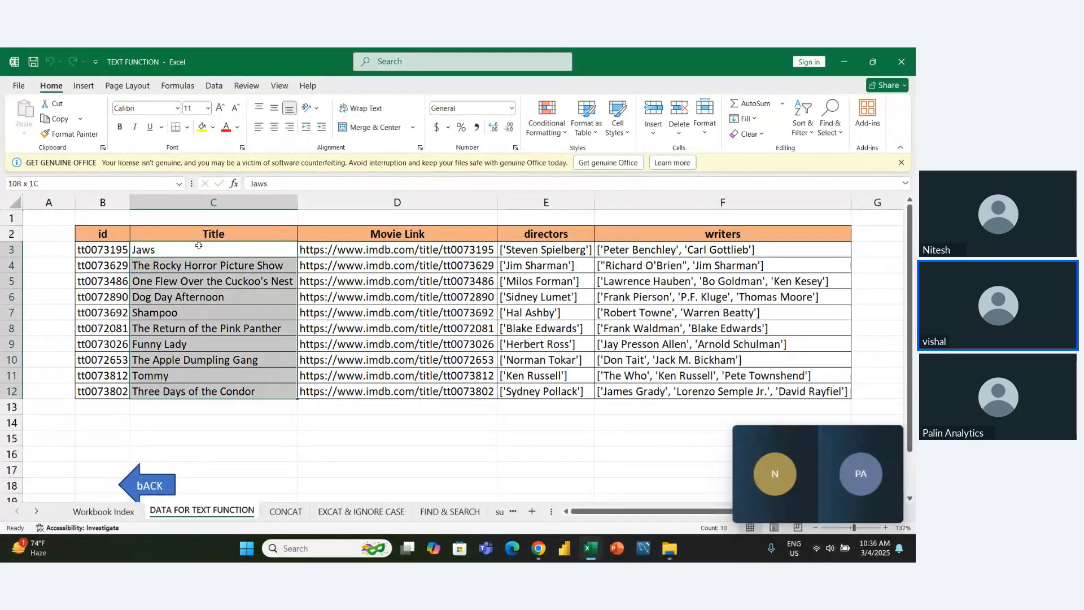
pyautogui.press('Up')
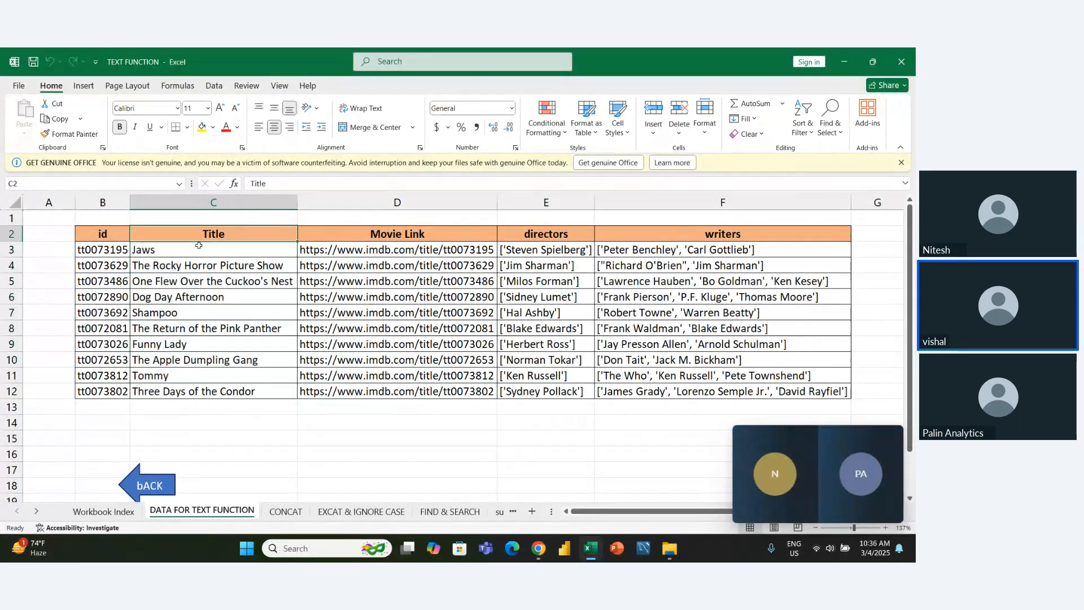
pyautogui.hotkey('ctrl', 'shift', 'Down')
pyautogui.hotkey('ctrl', 'c')
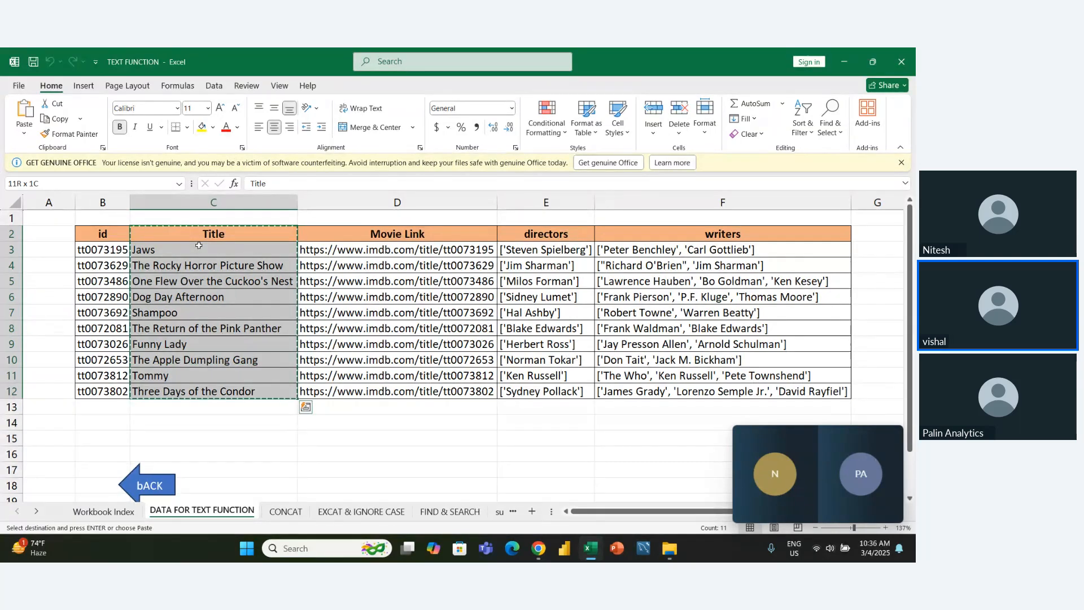
# - Add a new worksheet after DATA FOR TEXT FUNCTION and name it text to column
pyautogui.click(532, 512)
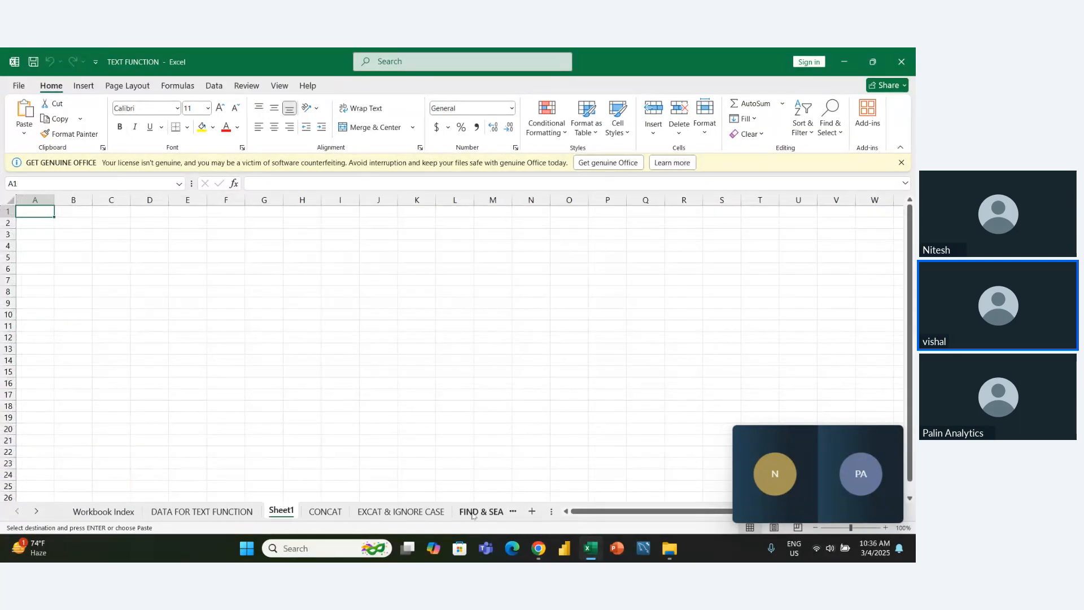
pyautogui.doubleClick(282, 511)
pyautogui.write('text')
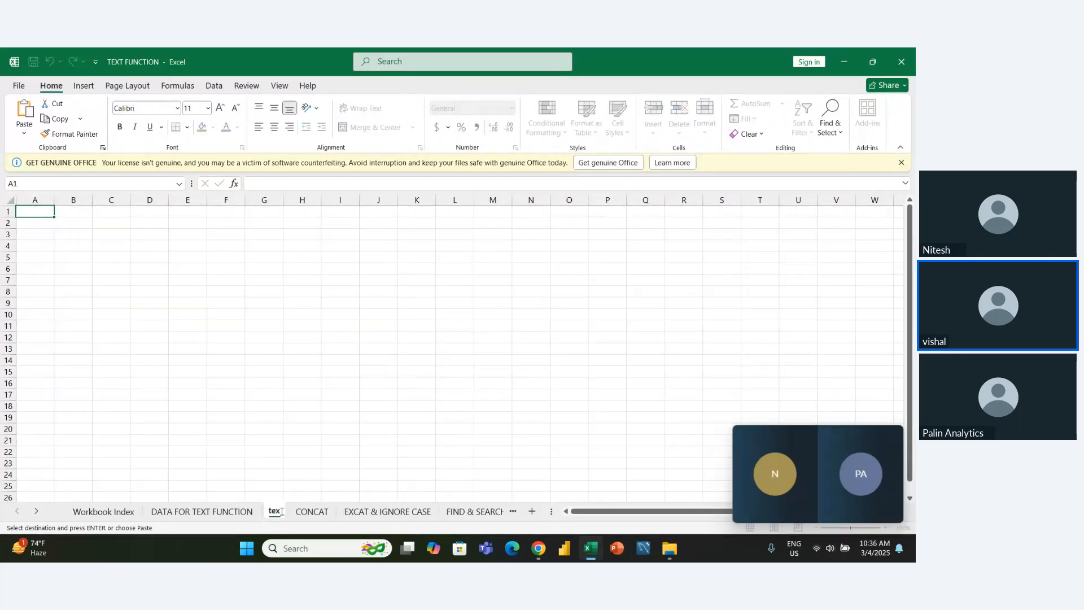
pyautogui.write(' to c')
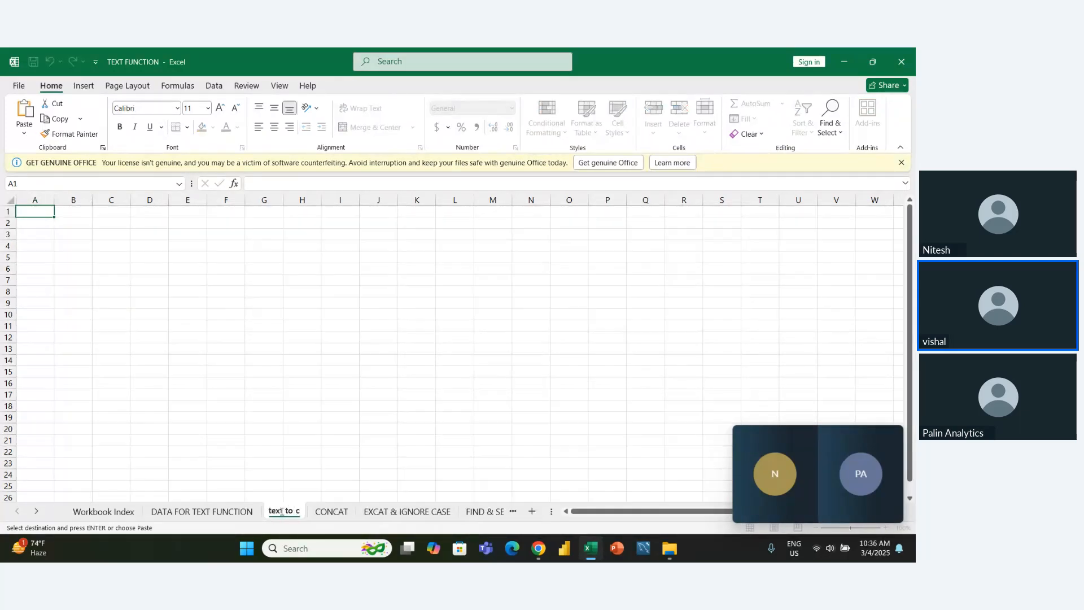
pyautogui.write('olumn')
pyautogui.press('Return')
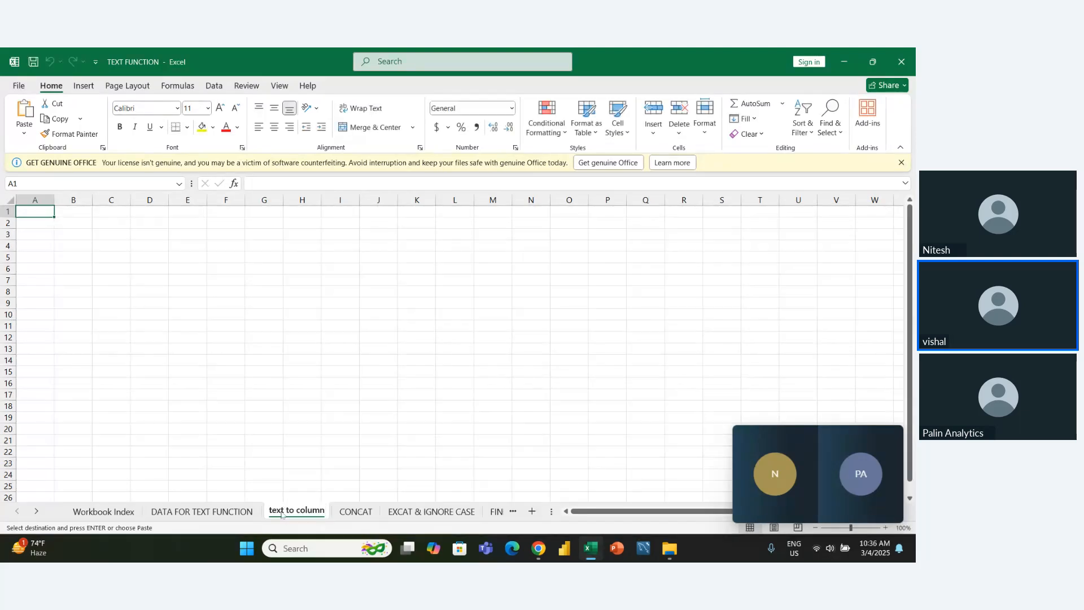
# - Paste the copied Title column at B2 of the new sheet and autofit column B's width
pyautogui.press('Right')
pyautogui.press('Down')
pyautogui.hotkey('ctrl', 'v')
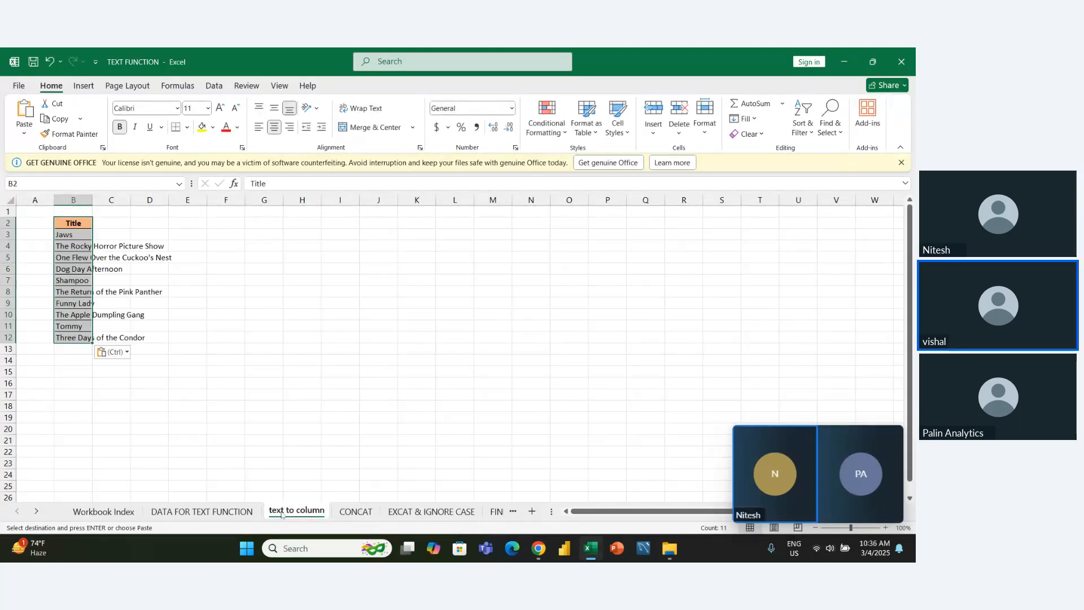
pyautogui.hotkey('alt', 'h')
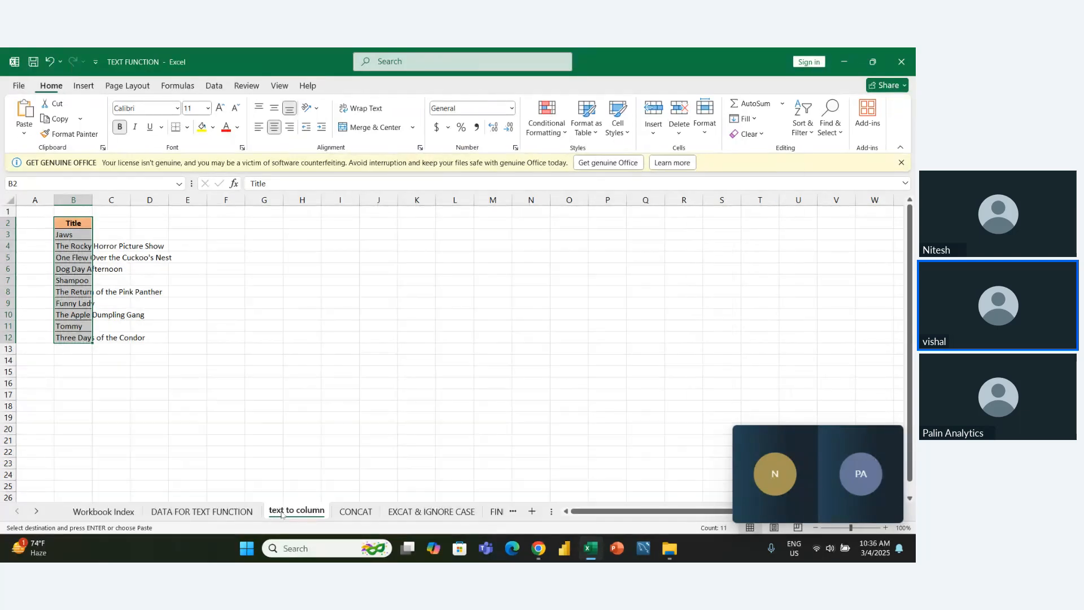
pyautogui.press('o')
pyautogui.press('i')
pyautogui.press('Down')
pyautogui.press('Down')
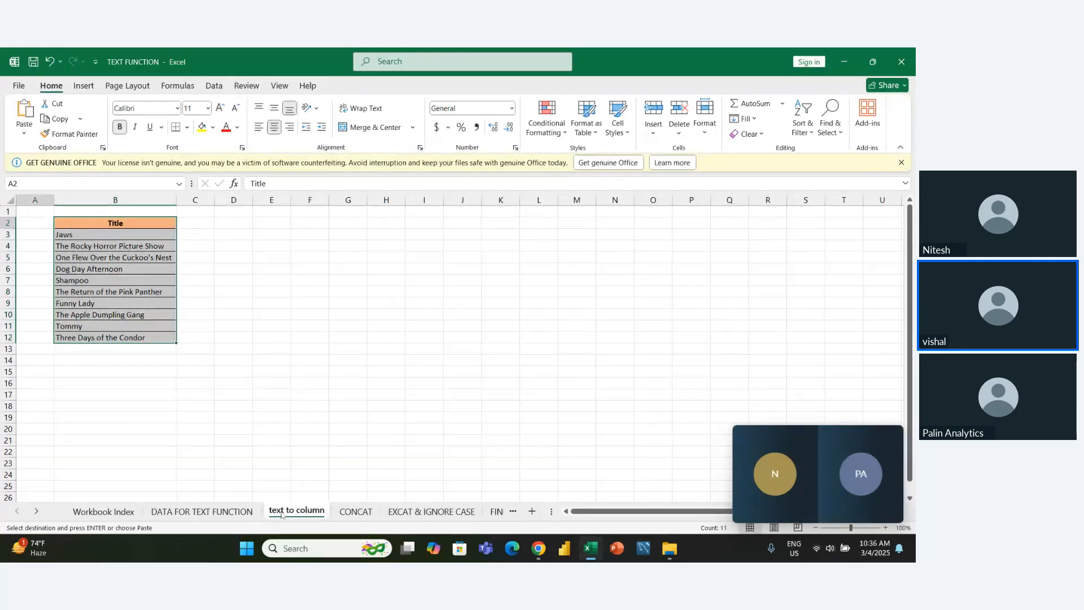
pyautogui.press('Down')
pyautogui.press('Down')
pyautogui.press('Down')
pyautogui.press('Down')
pyautogui.press('Down')
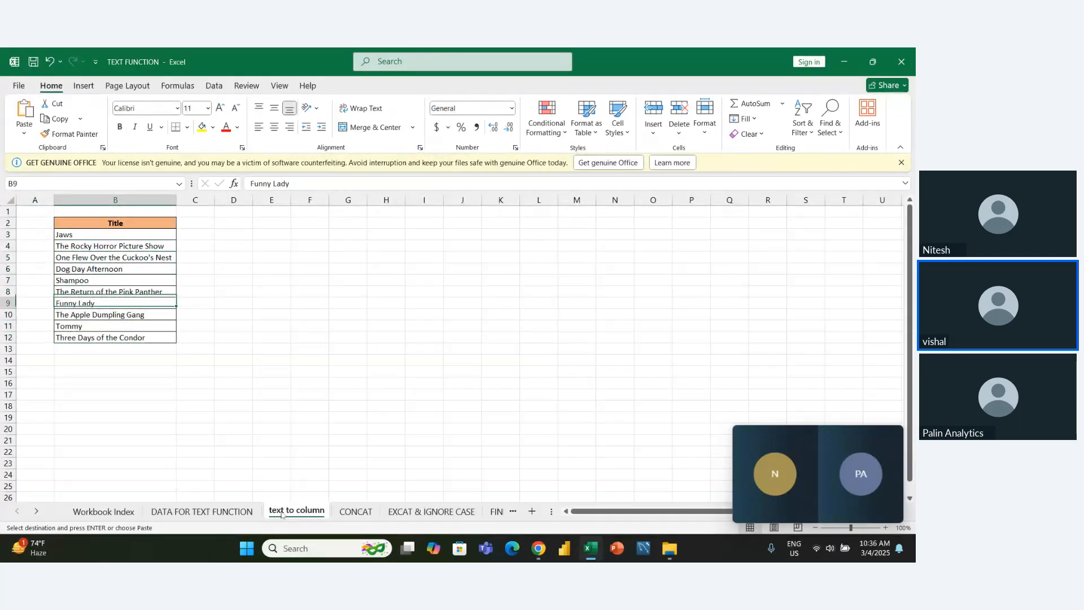
pyautogui.press('Down')
pyautogui.press('Right')
pyautogui.press('Up')
pyautogui.press('Right')
pyautogui.press('Up')
pyautogui.press('Up')
pyautogui.press('Up')
pyautogui.press('Up')
pyautogui.press('Up')
pyautogui.press('Up')
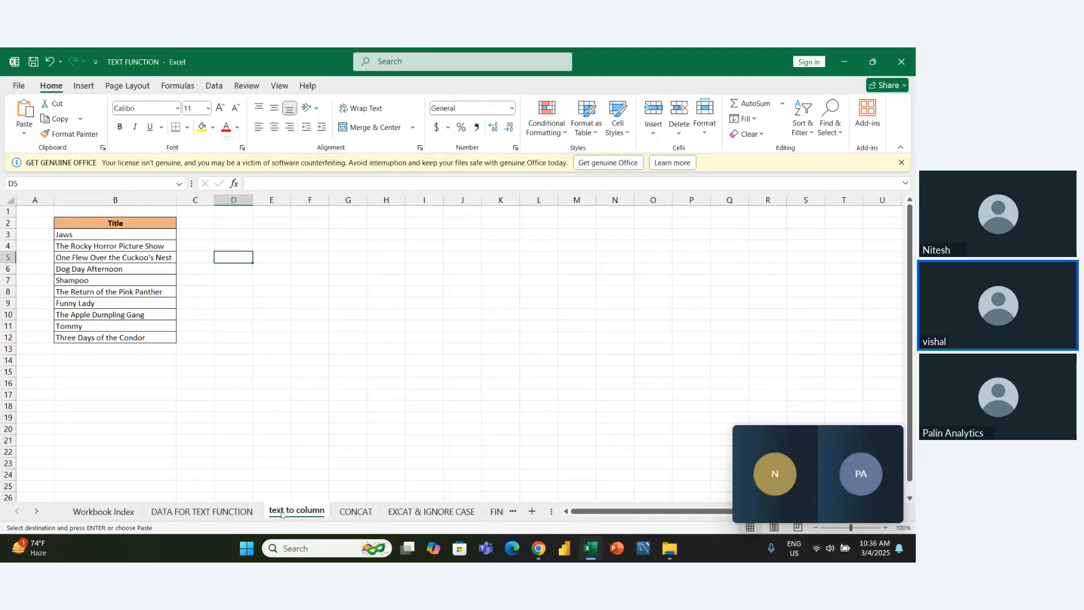
pyautogui.press('Right')
pyautogui.press('Right')
pyautogui.press('Right')
pyautogui.press('Right')
pyautogui.press('Right')
pyautogui.press('Right')
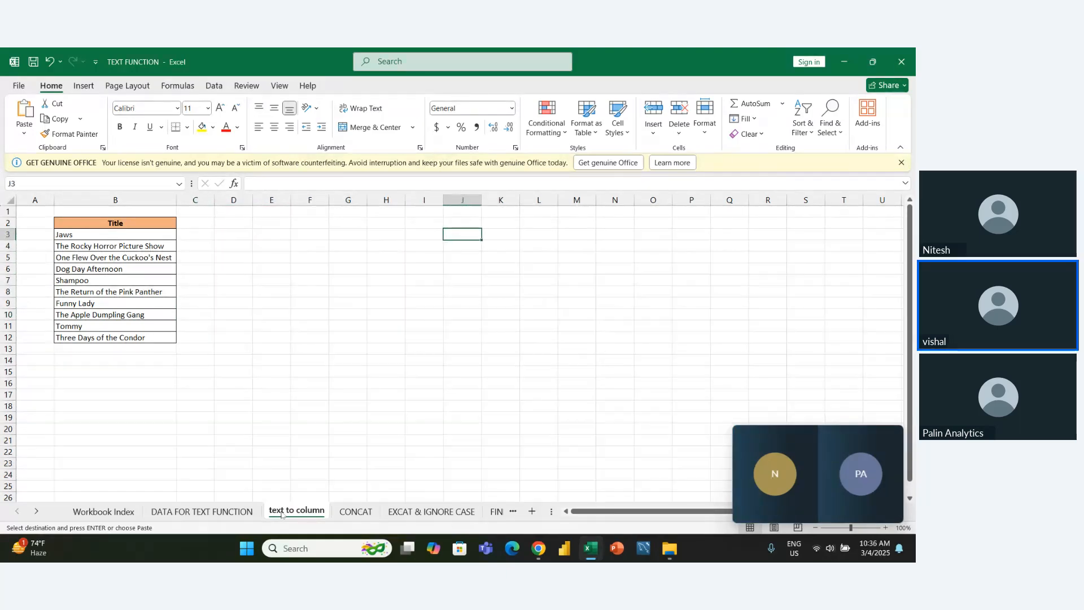
pyautogui.press('Left')
pyautogui.press('Left')
pyautogui.press('Left')
pyautogui.press('Left')
pyautogui.press('Left')
pyautogui.press('Left')
pyautogui.press('Down')
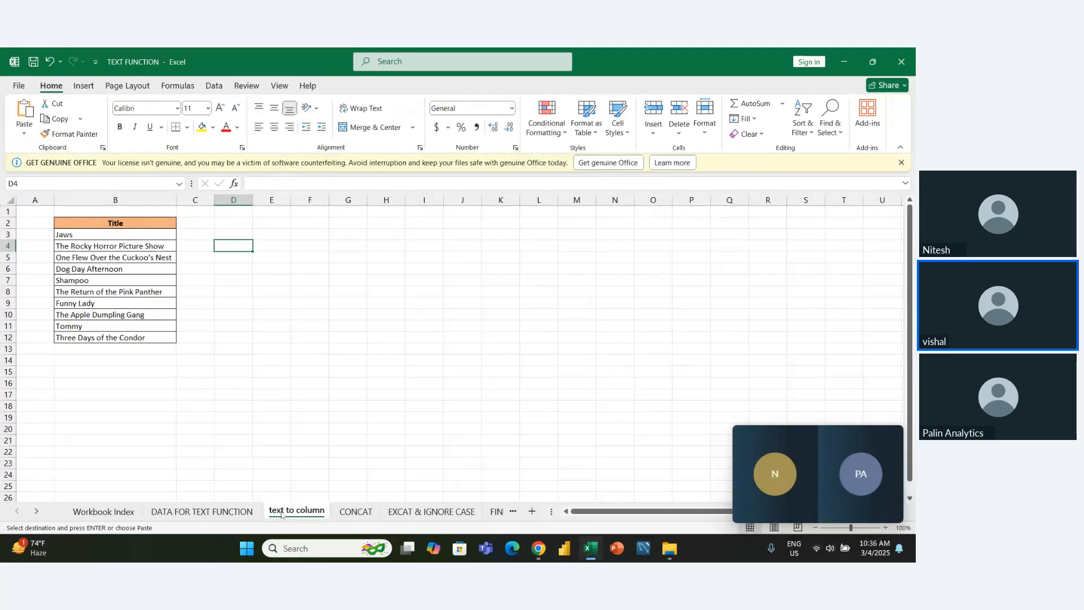
pyautogui.press('Right')
pyautogui.press('Right')
pyautogui.press('Right')
pyautogui.press('Left')
pyautogui.press('Right')
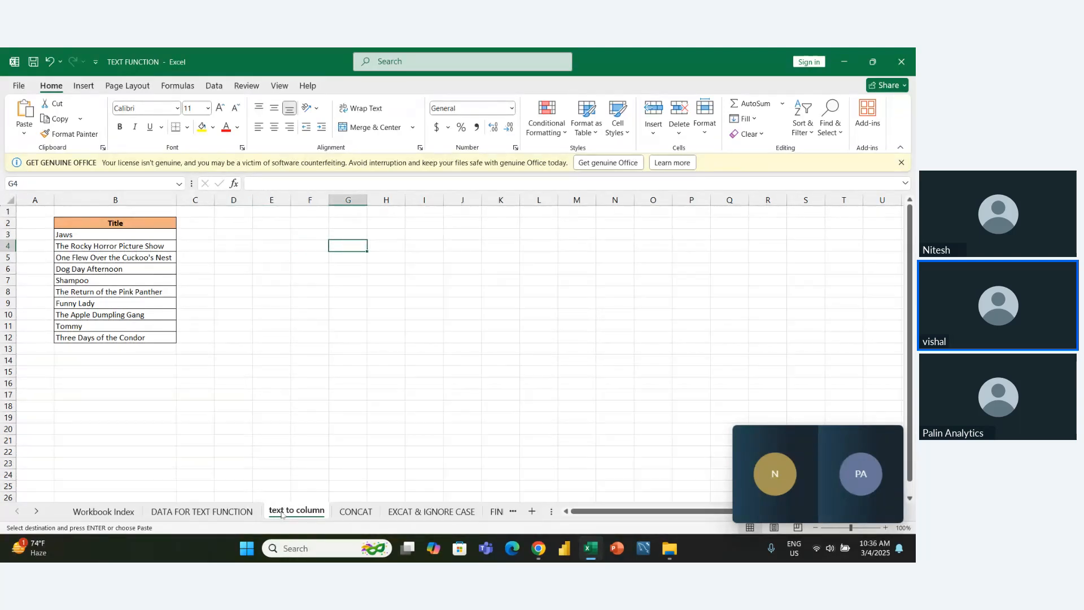
pyautogui.press('Right')
pyautogui.press('Left')
pyautogui.press('Left')
pyautogui.press('Left')
pyautogui.press('Left')
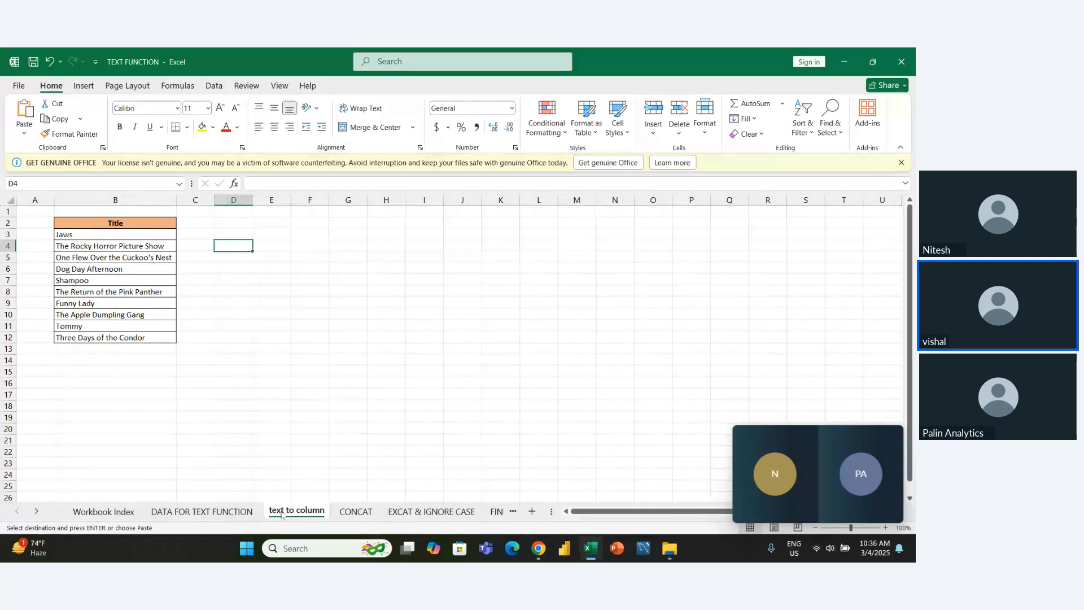
pyautogui.press('Left')
pyautogui.press('Right')
pyautogui.press('Left')
pyautogui.press('Left')
pyautogui.press('Left')
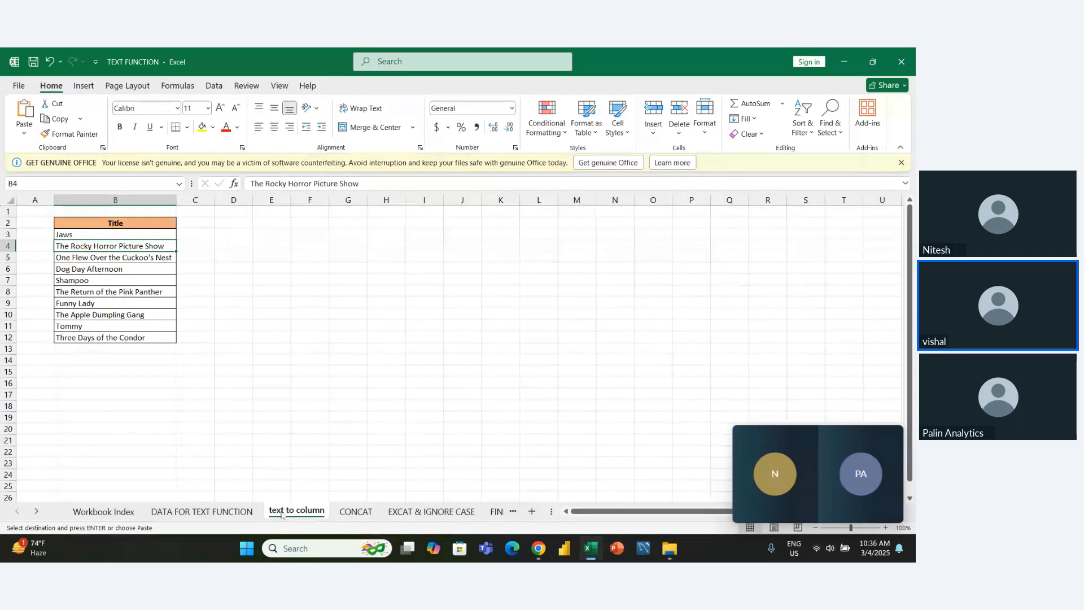
# - Start Text to Columns on the titles in B3:B12 as delimited data and add Space as a delimiter
pyautogui.press('Right')
pyautogui.press('Up')
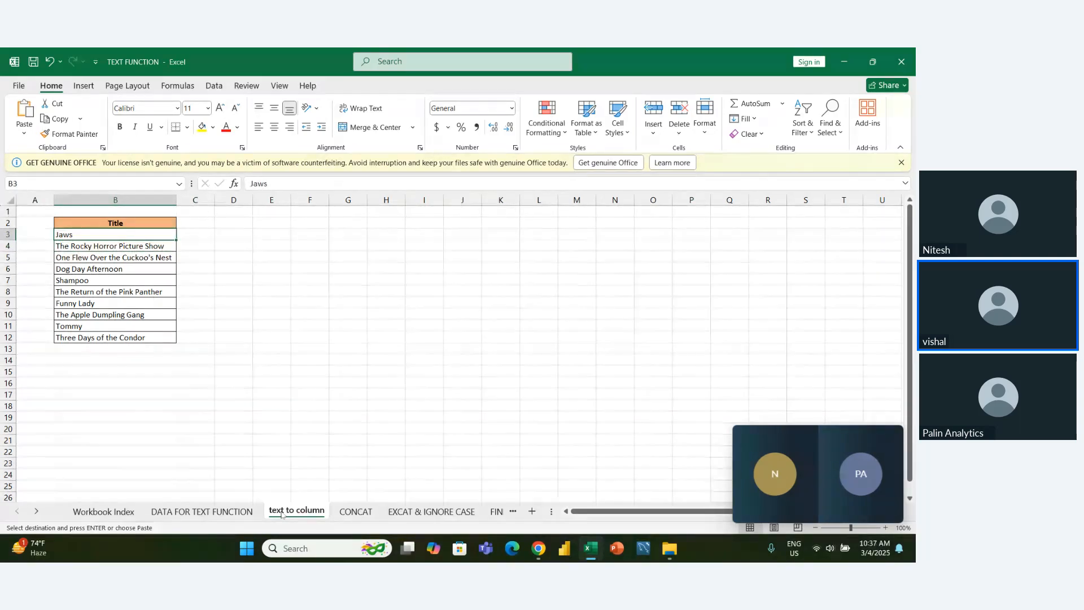
pyautogui.hotkey('ctrl', 'shift', 'Down')
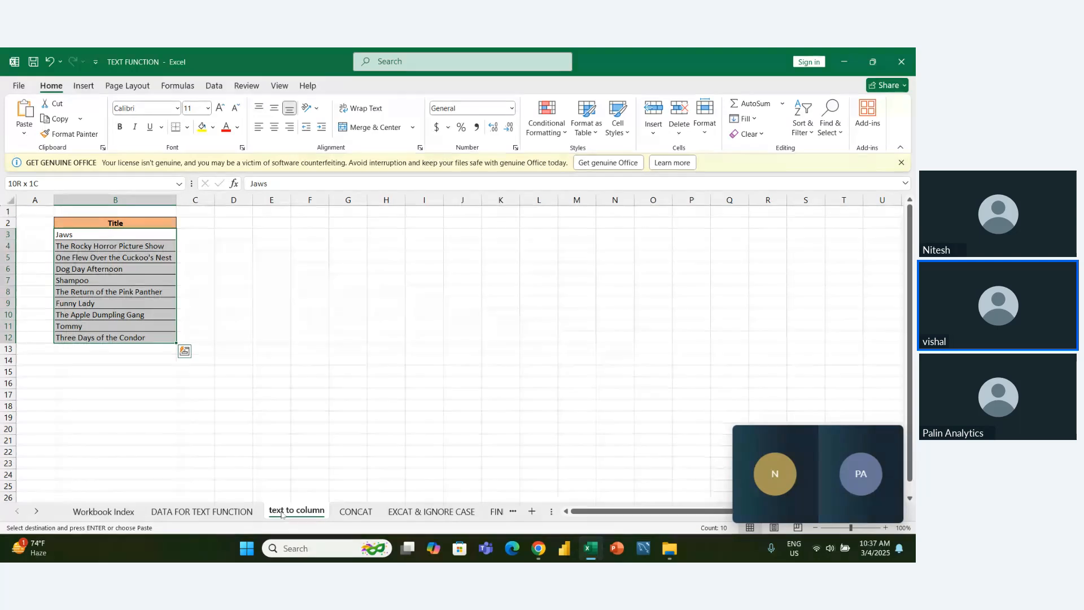
pyautogui.click(214, 86)
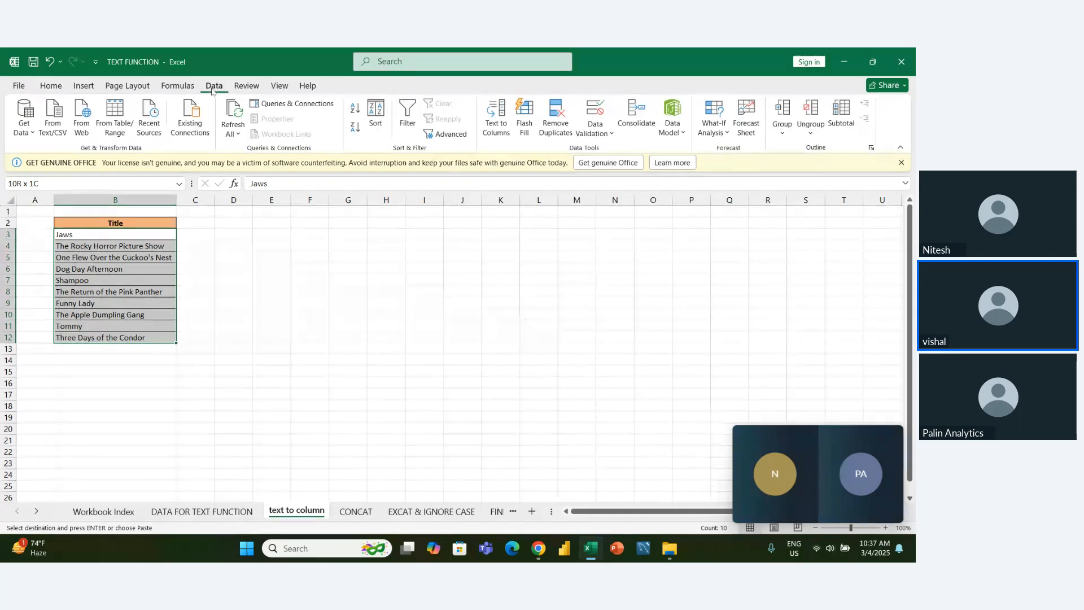
pyautogui.click(508, 119)
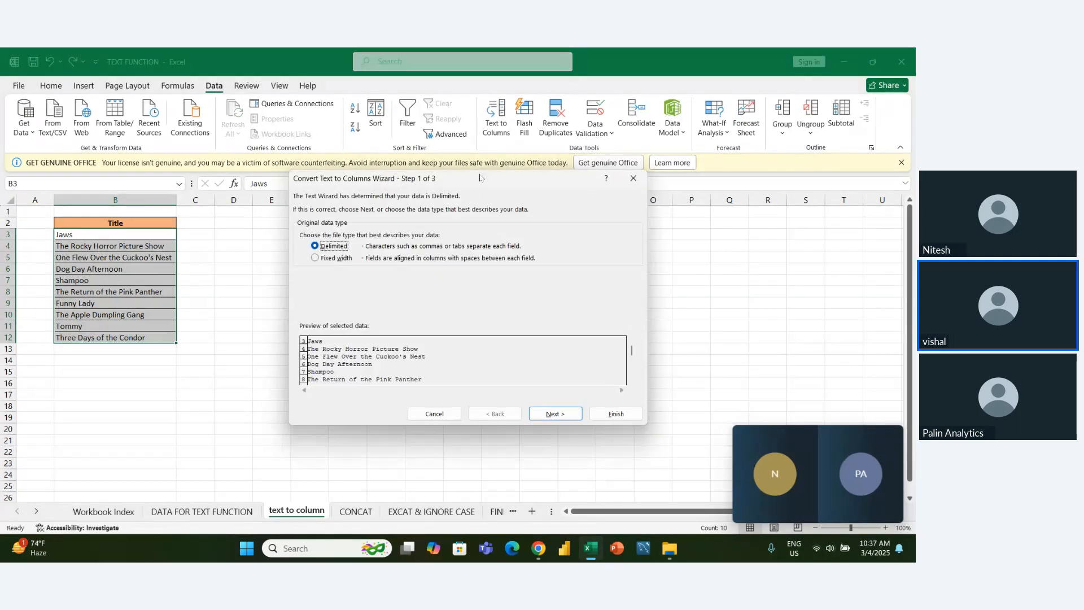
pyautogui.moveTo(480, 178); pyautogui.dragTo(610, 139)
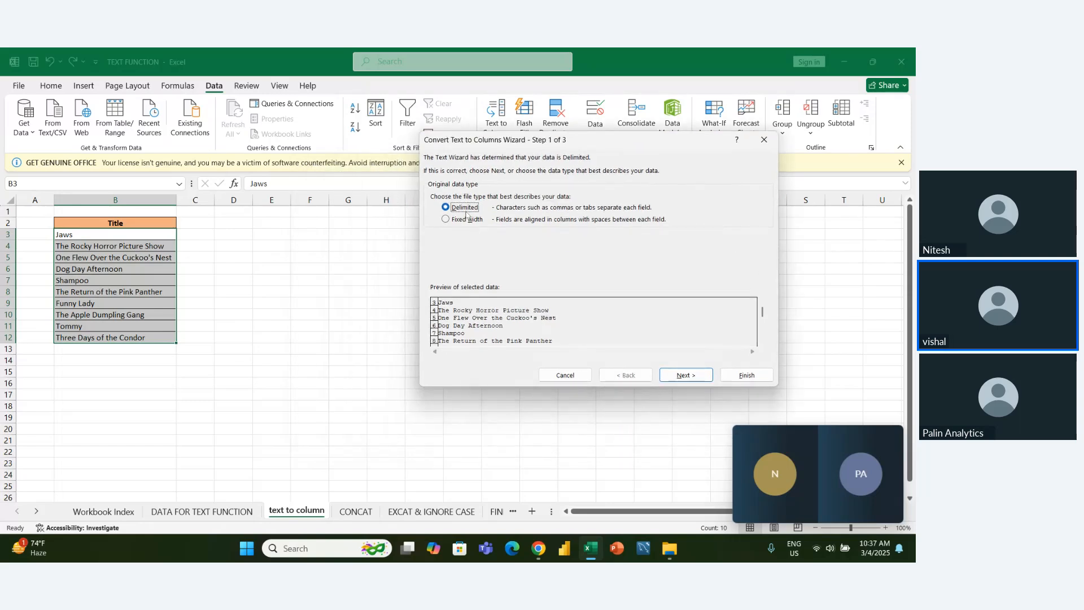
pyautogui.click(671, 376)
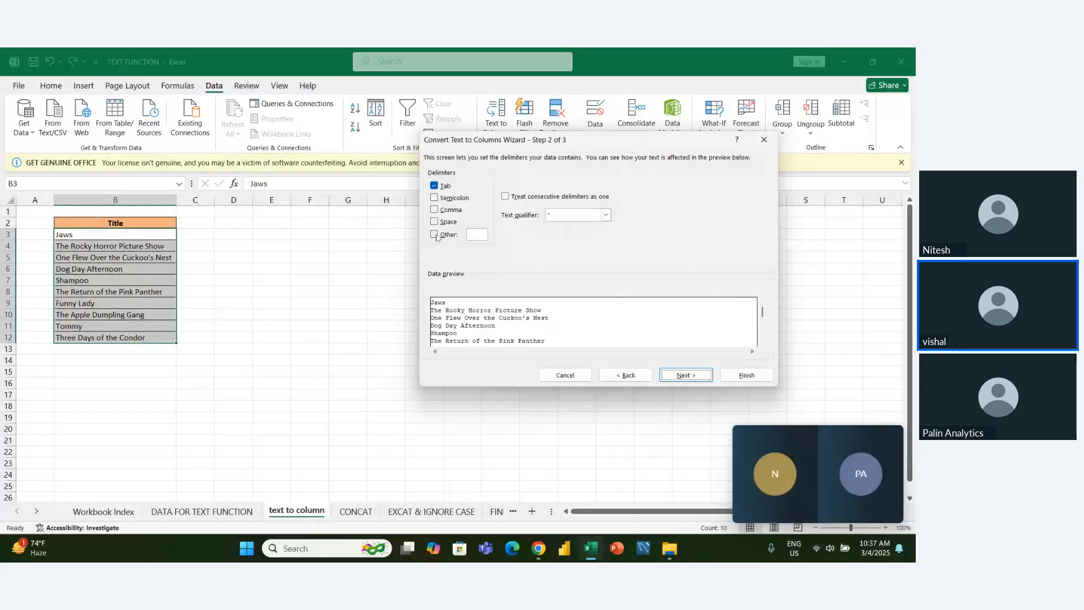
pyautogui.click(434, 221)
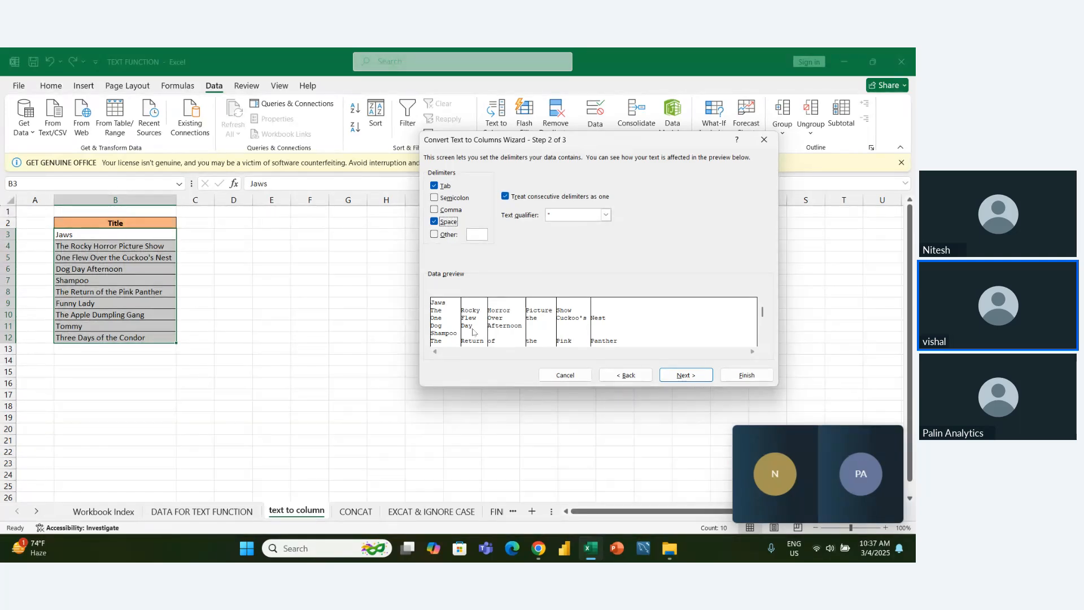
pyautogui.click(696, 373)
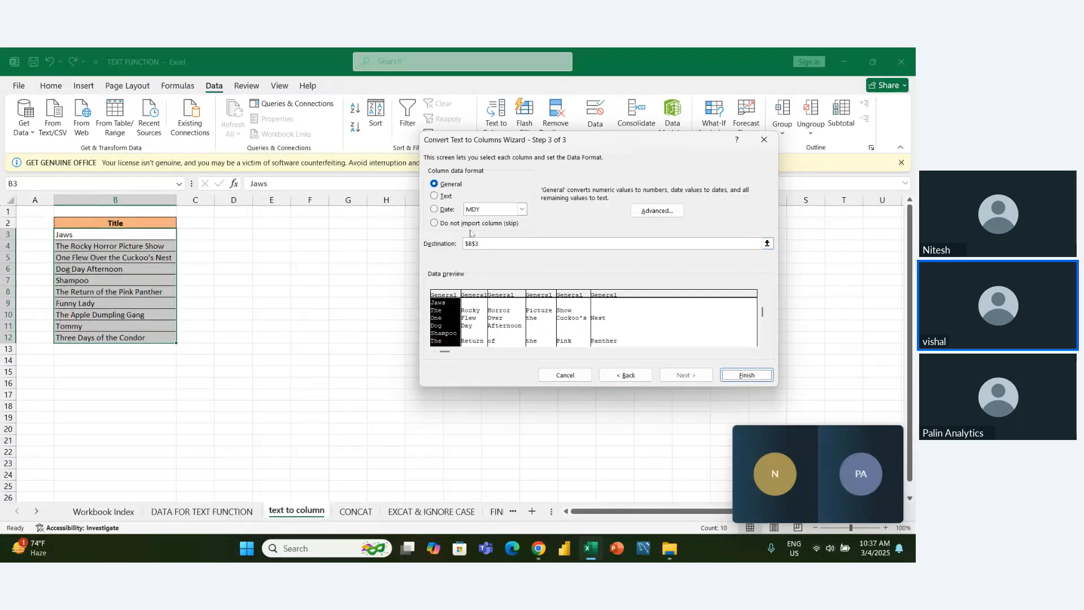
# - Set the Text to Columns destination to cell $D$3 and finish splitting the titles
pyautogui.click(476, 246)
pyautogui.press('Left')
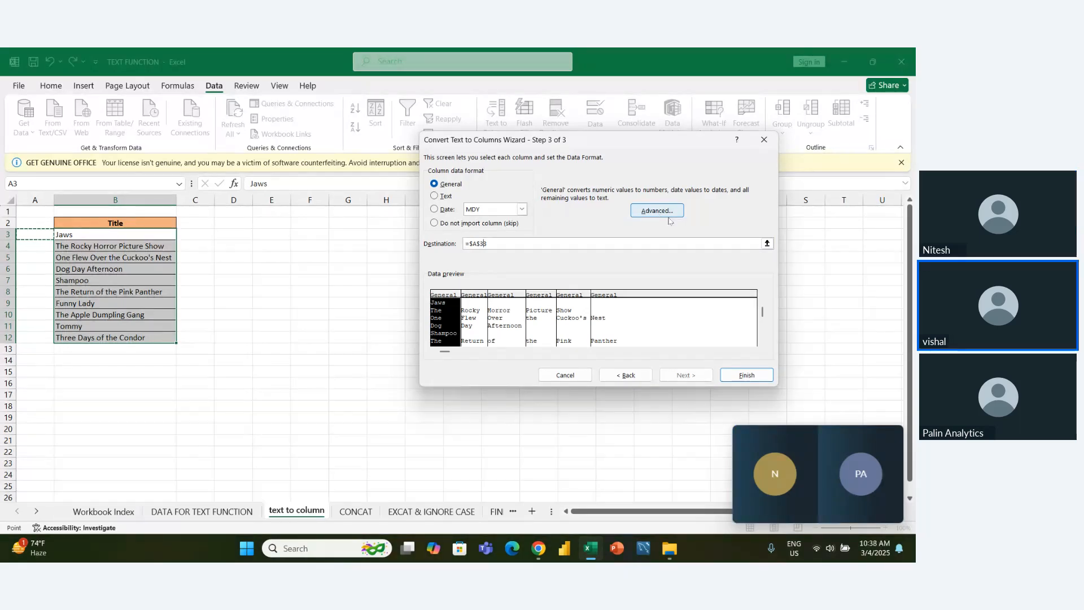
pyautogui.press('BackSpace')
pyautogui.write('+')
pyautogui.press('Left')
pyautogui.press('BackSpace')
pyautogui.press('BackSpace')
pyautogui.press('BackSpace')
pyautogui.press('BackSpace')
pyautogui.press('BackSpace')
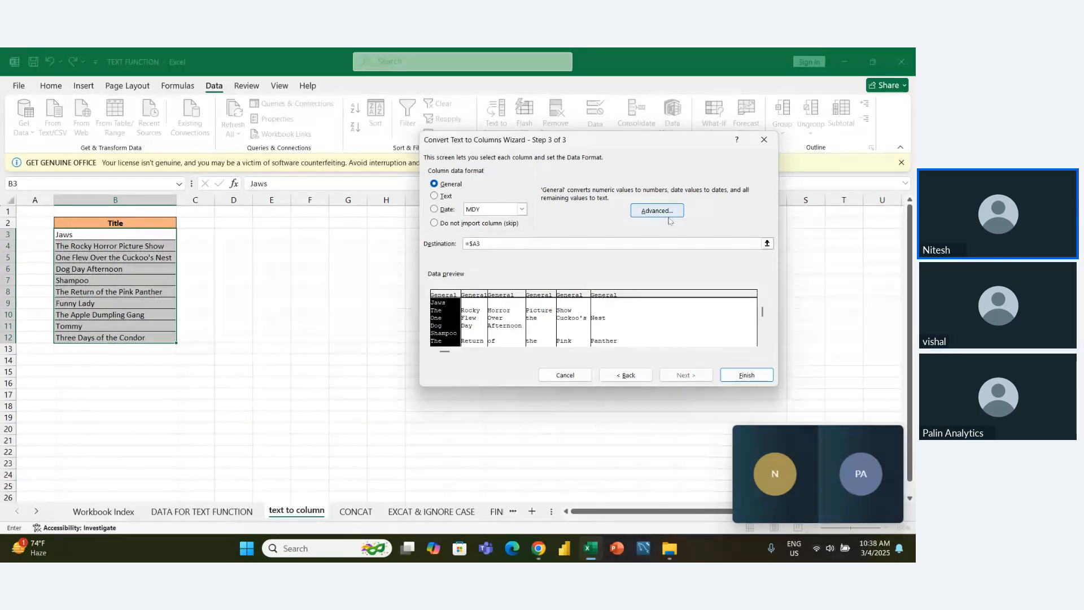
pyautogui.press('BackSpace')
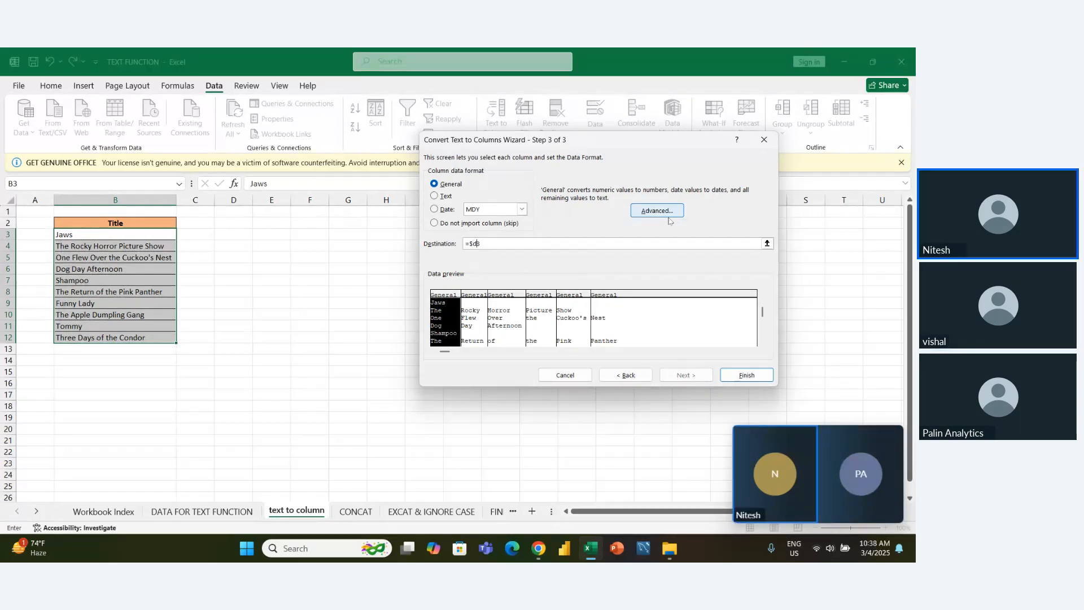
pyautogui.write('$')
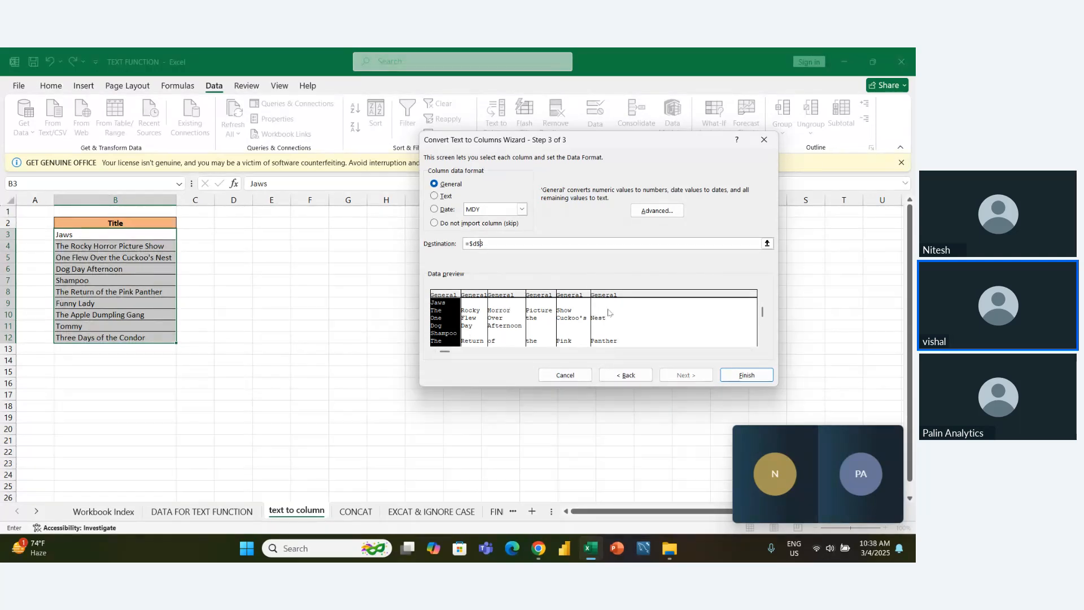
pyautogui.click(740, 377)
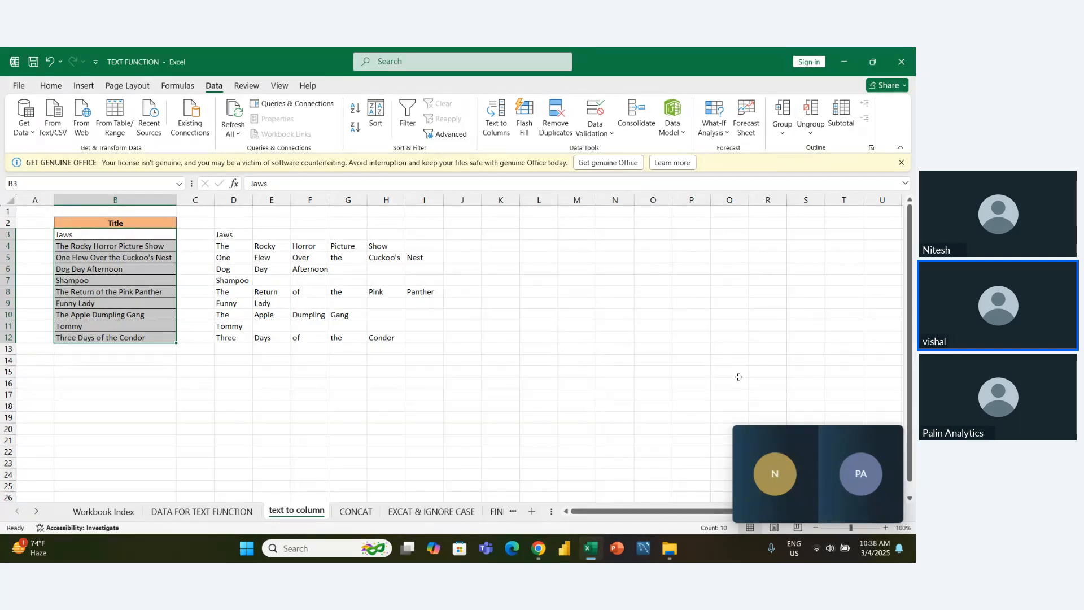
# - Close the TEXT FUNCTION workbook and open AGG FILE from the DS20 10 OCLOCK folder
pyautogui.click(549, 385)
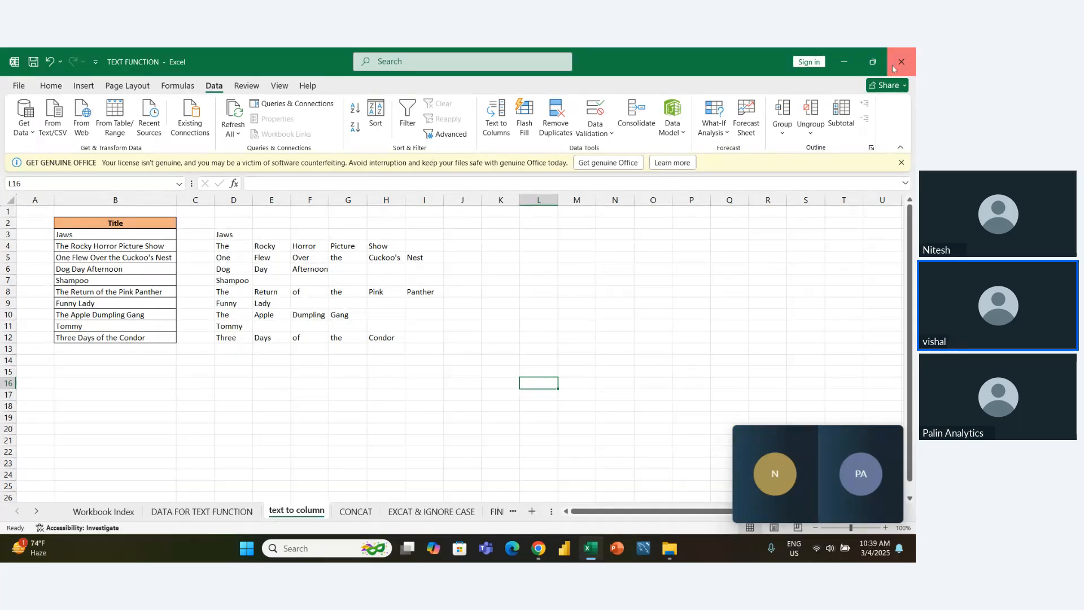
pyautogui.click(902, 67)
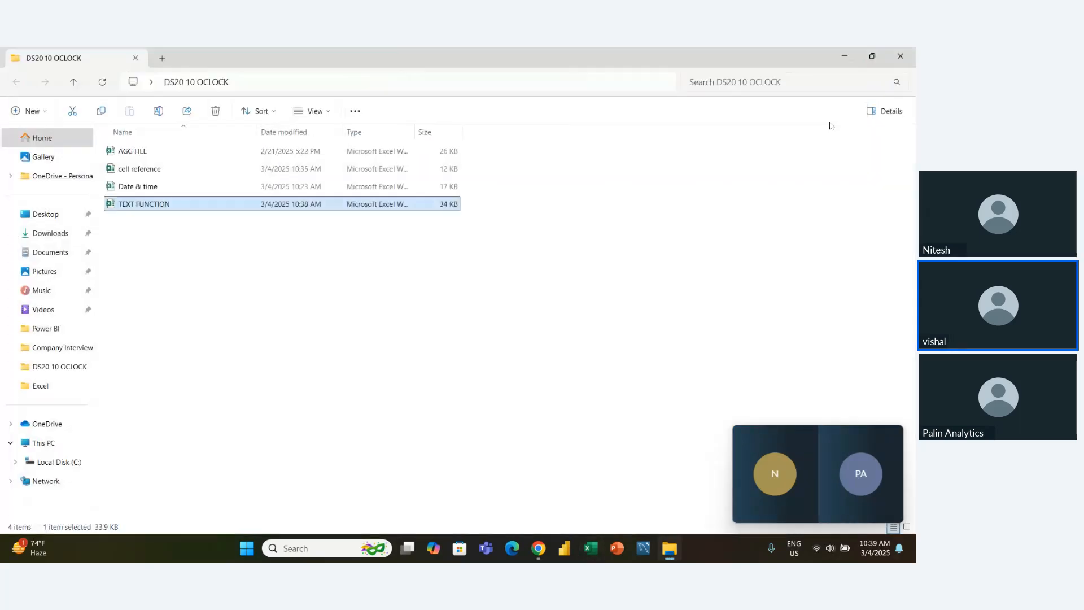
pyautogui.doubleClick(149, 158)
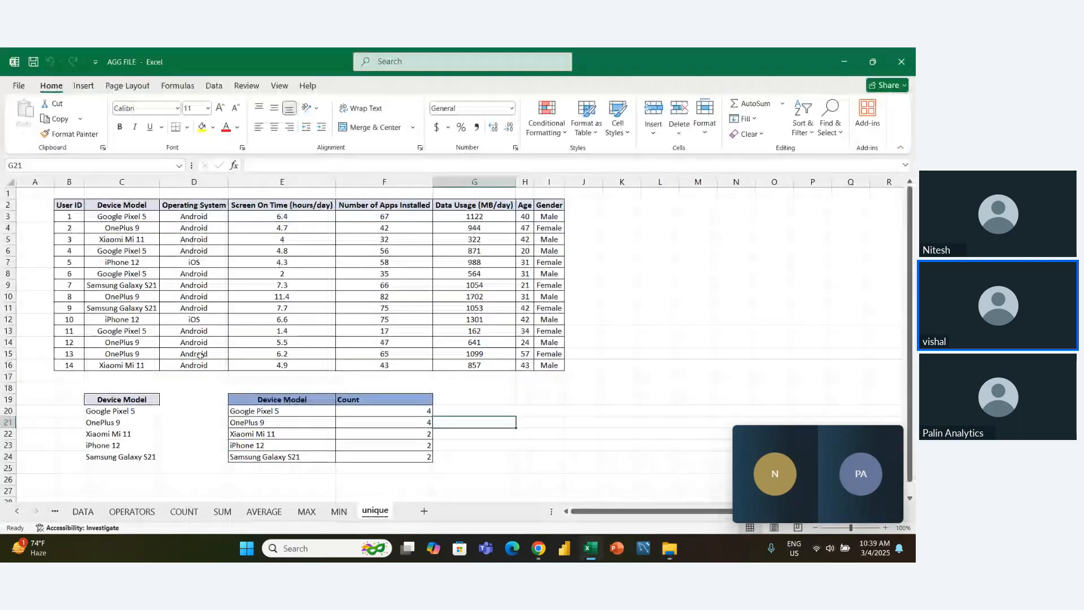
# - Add a new sheet, place it between SUM and AVERAGE, and name it SUM PRODUCT
pyautogui.click(424, 511)
pyautogui.moveTo(413, 512)
pyautogui.mouseDown()
pyautogui.moveTo(231, 516)
pyautogui.moveTo(241, 514)
pyautogui.mouseUp()
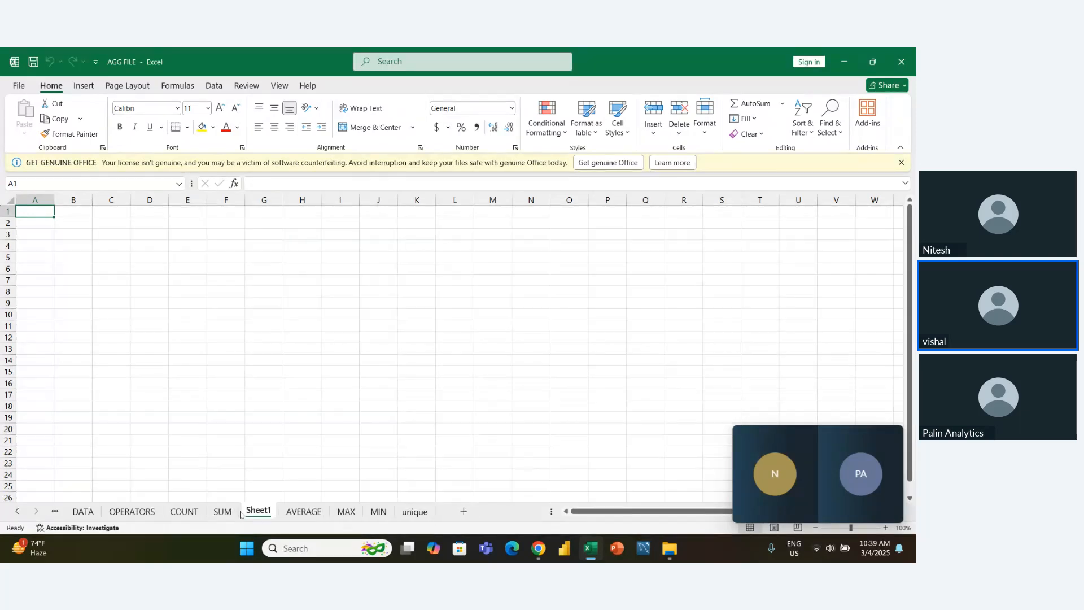
pyautogui.doubleClick(250, 514)
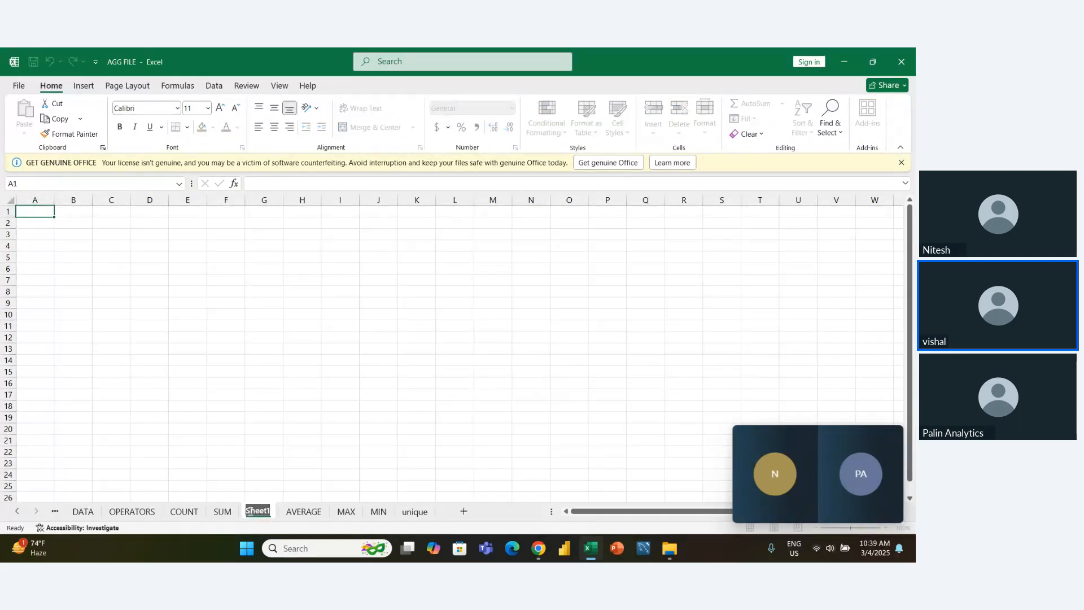
pyautogui.write('SUM')
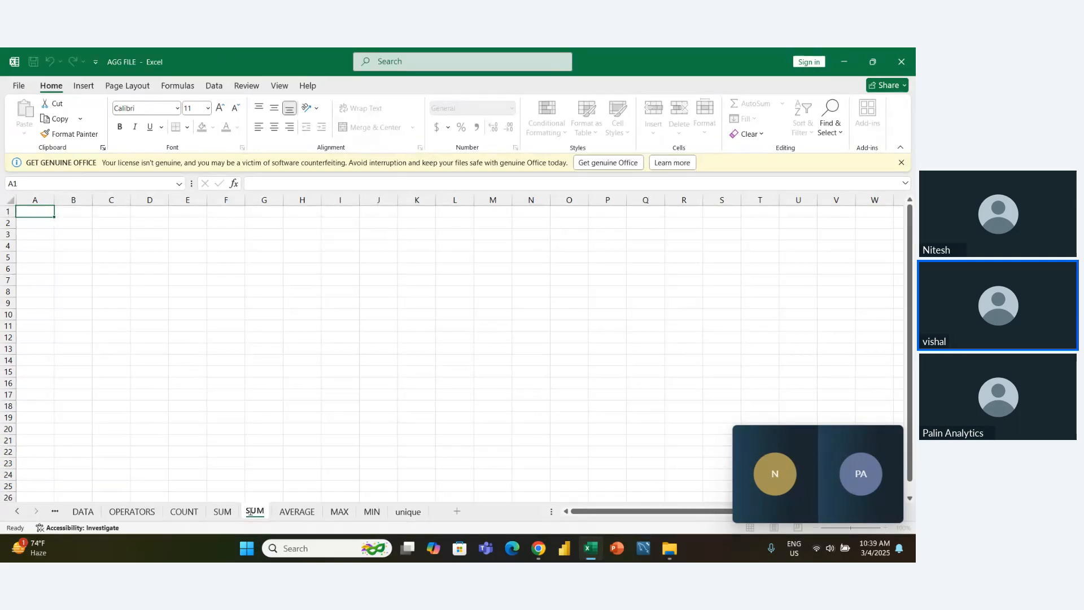
pyautogui.write(' PRODUCT')
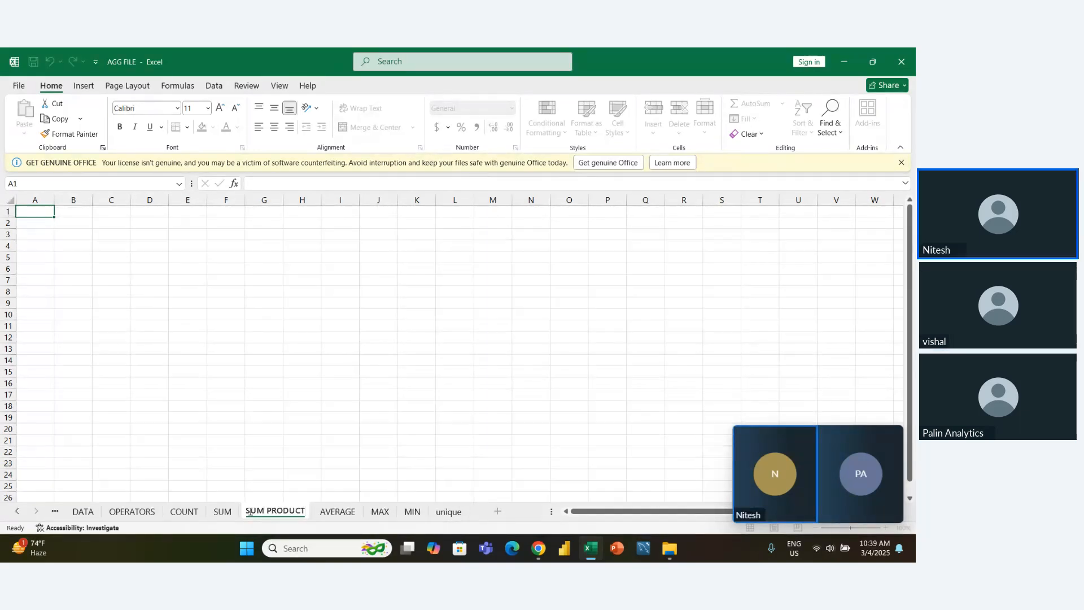
pyautogui.press('Return')
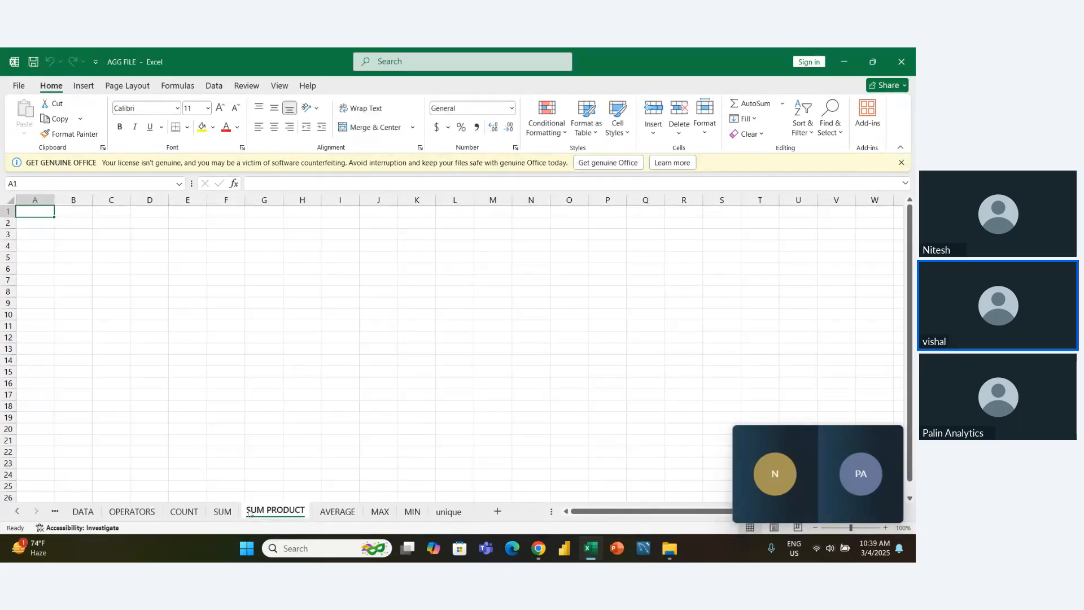
pyautogui.click(223, 512)
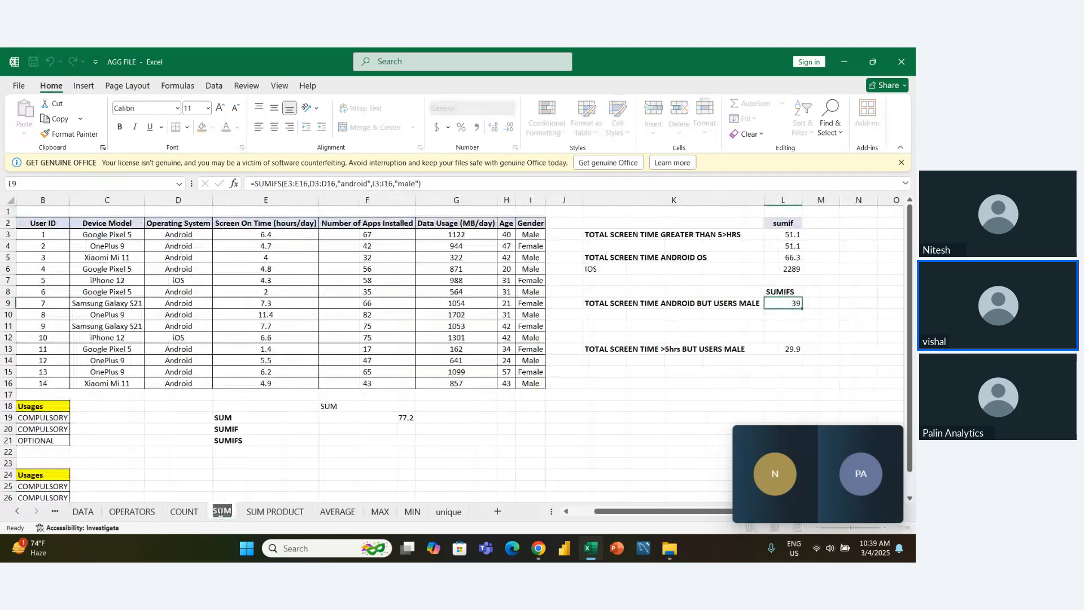
pyautogui.click(263, 512)
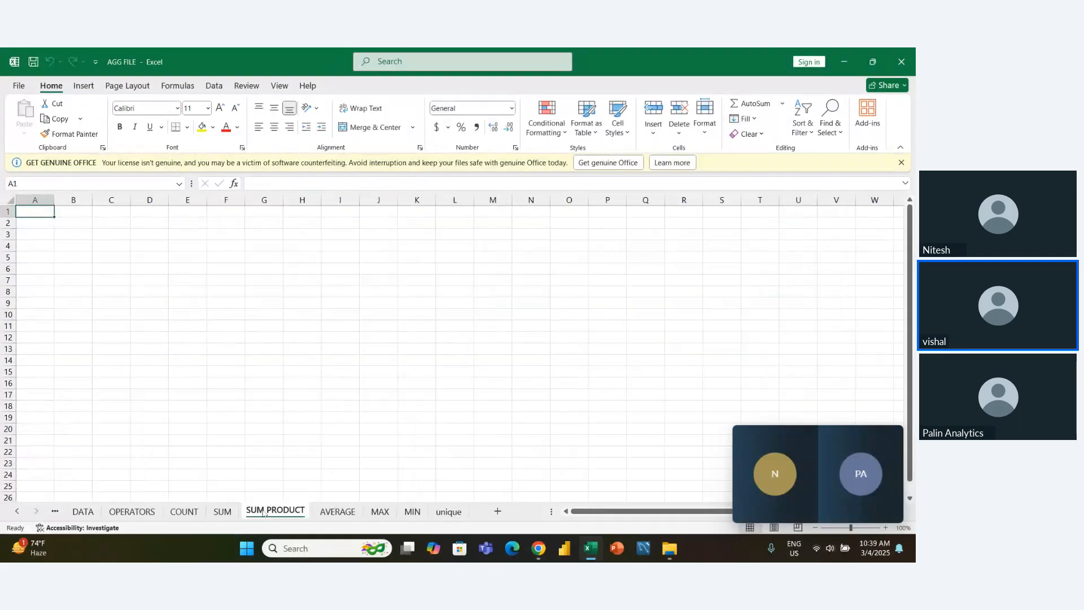
pyautogui.click(226, 511)
pyautogui.click(275, 511)
# - Enter the column header Emp_name in cell B2 of the SUM PRODUCT sheet
pyautogui.click(73, 225)
pyautogui.write('e')
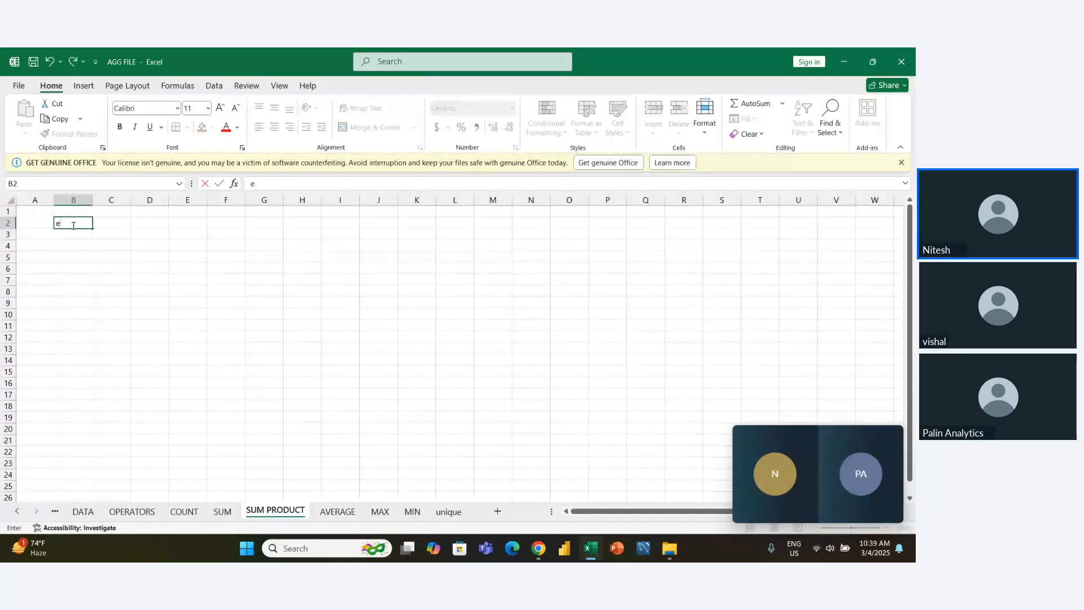
pyautogui.press('BackSpace')
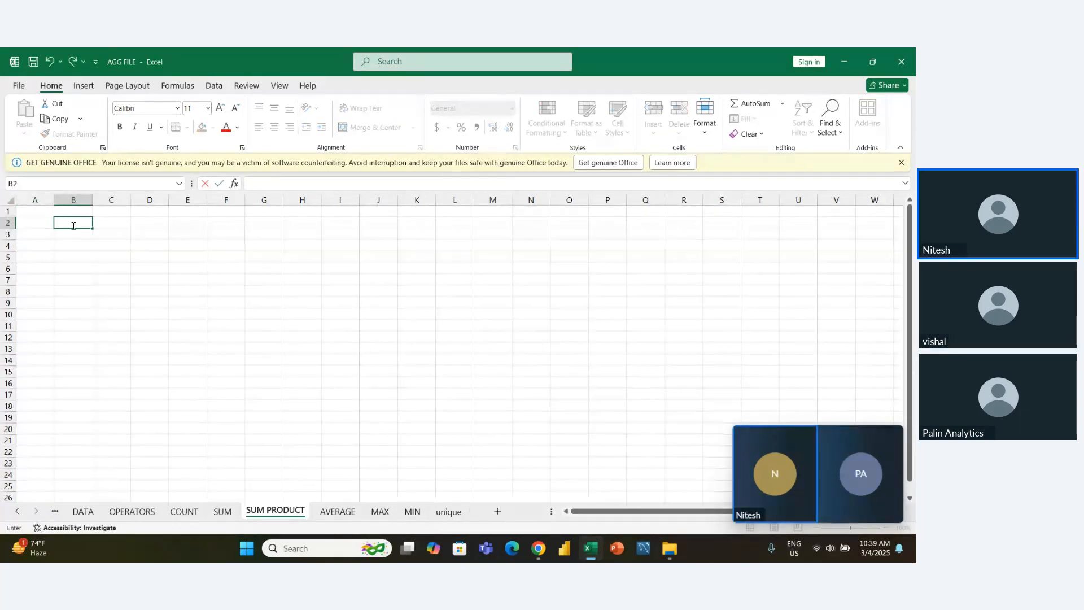
pyautogui.write('e')
pyautogui.press('BackSpace')
pyautogui.write('Emp_name')
pyautogui.press('Return')
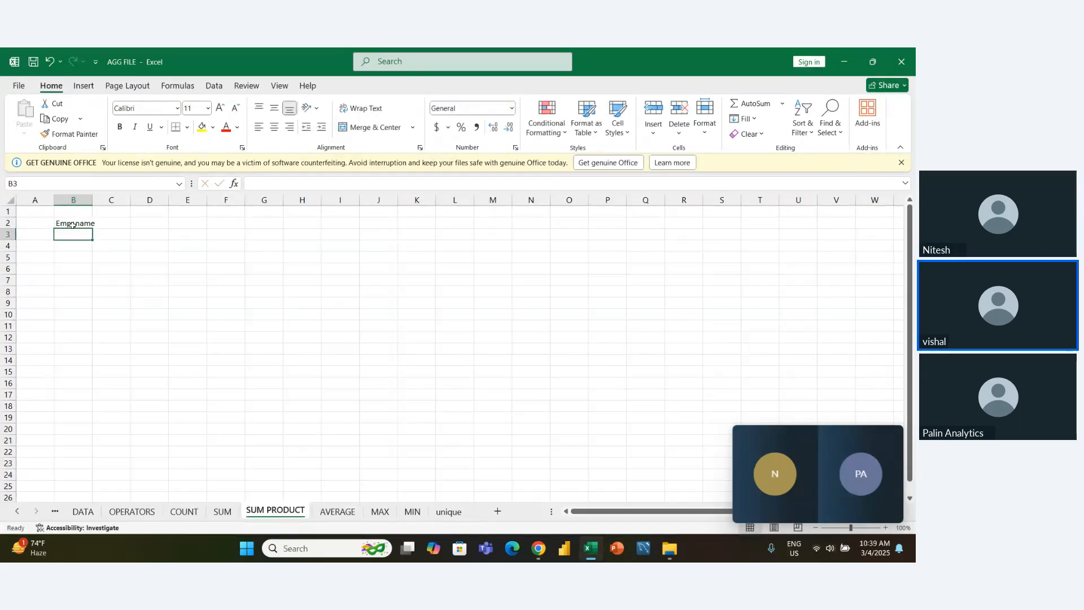
# - Fill in the first two employees' first names in cells B3 and B4
pyautogui.write('Hina')
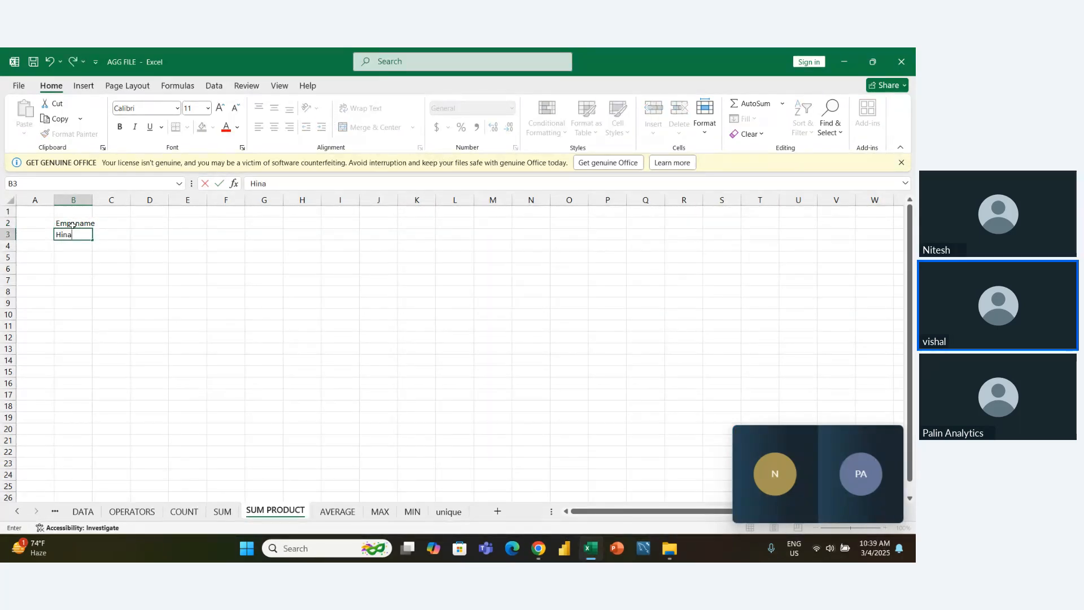
pyautogui.press('Return')
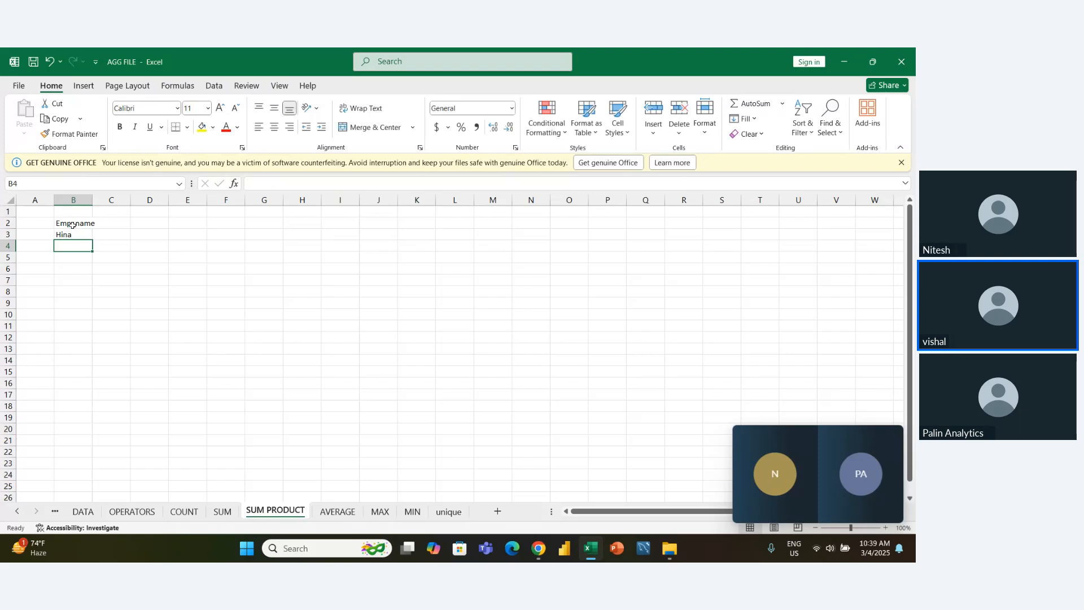
pyautogui.write('A')
pyautogui.press('Left')
pyautogui.press('Right')
pyautogui.press('BackSpace')
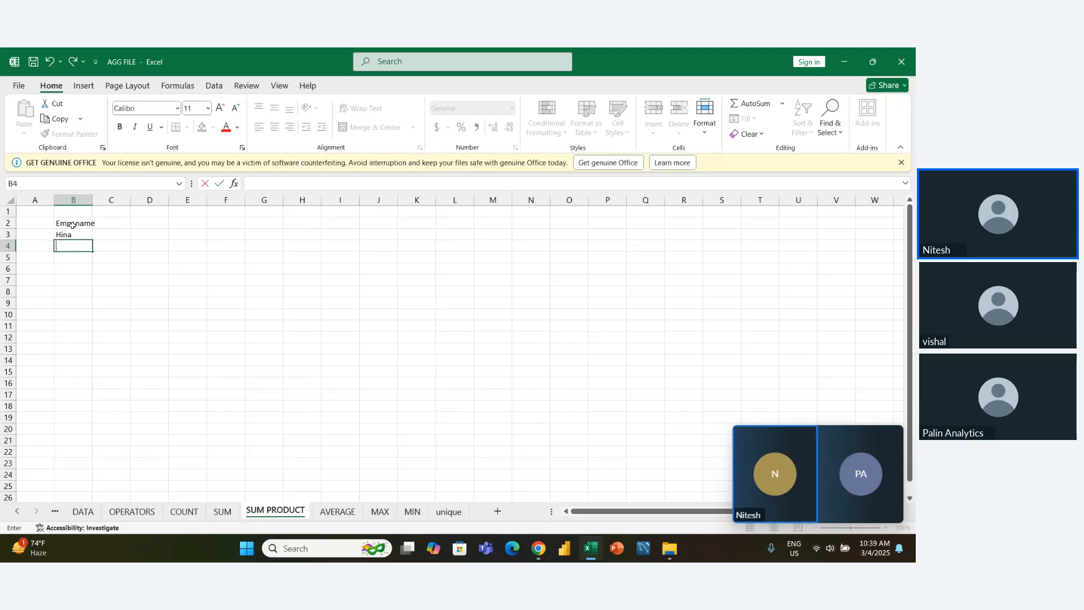
pyautogui.write('Jitend')
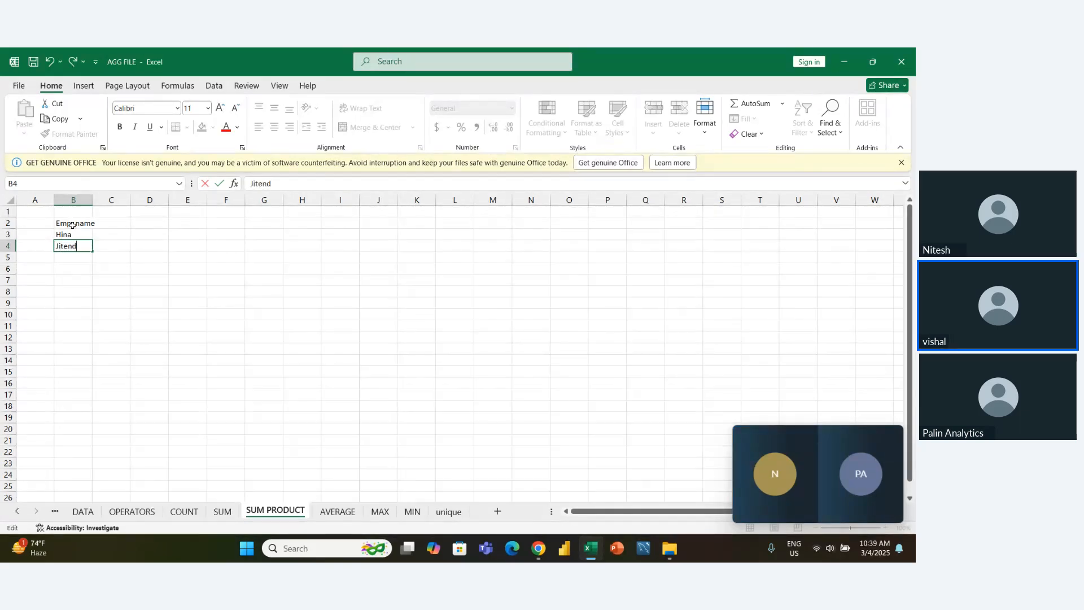
pyautogui.write('ra')
pyautogui.press('Return')
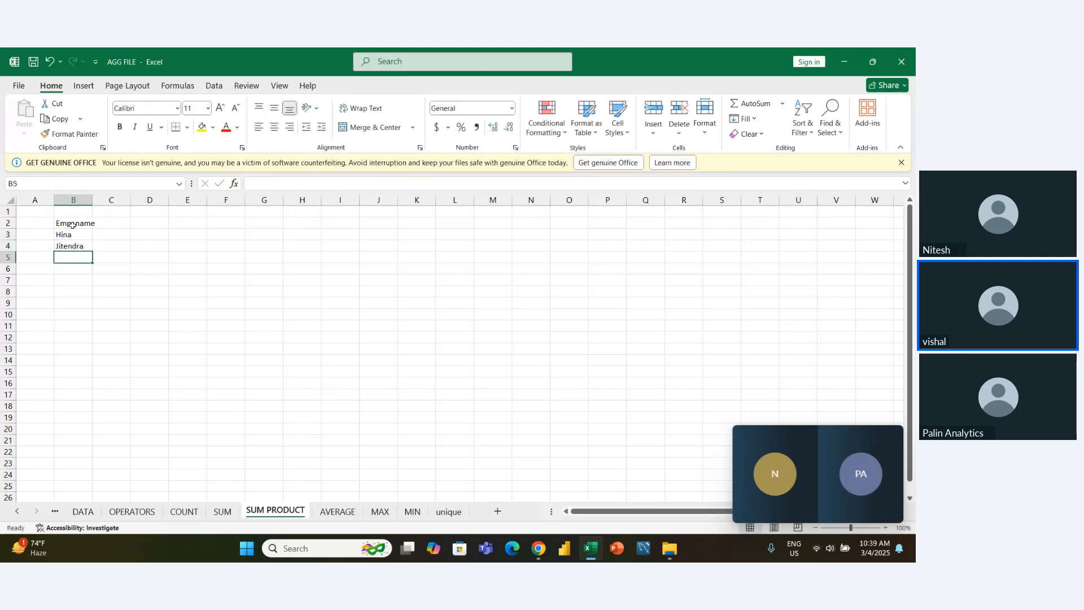
# - Fill in three more employees' first names in cells B5 to B7
pyautogui.write('Risha')
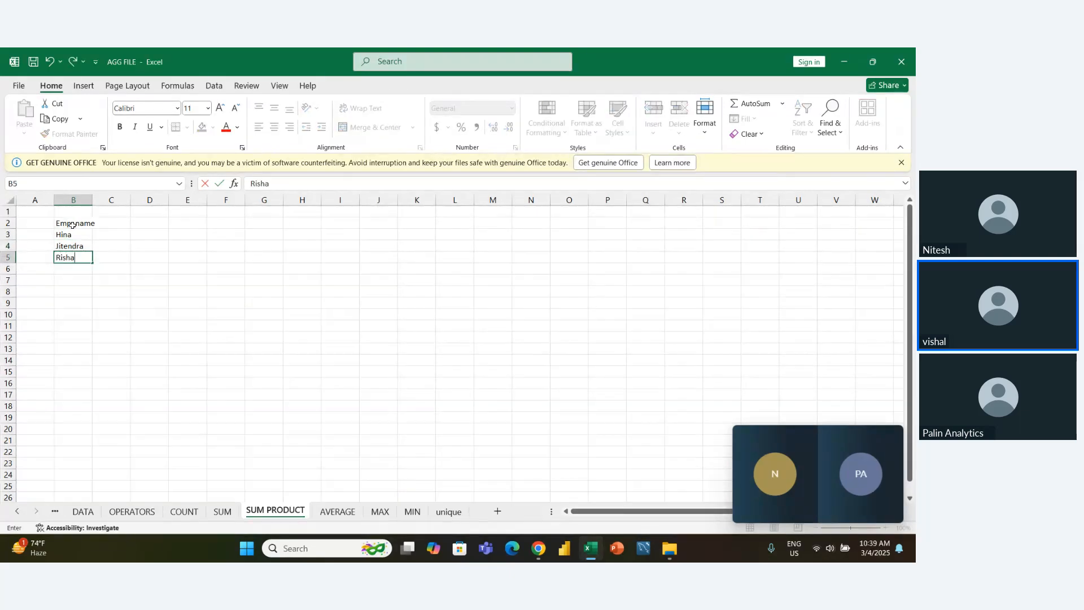
pyautogui.write('bh')
pyautogui.press('Return')
pyautogui.write('N')
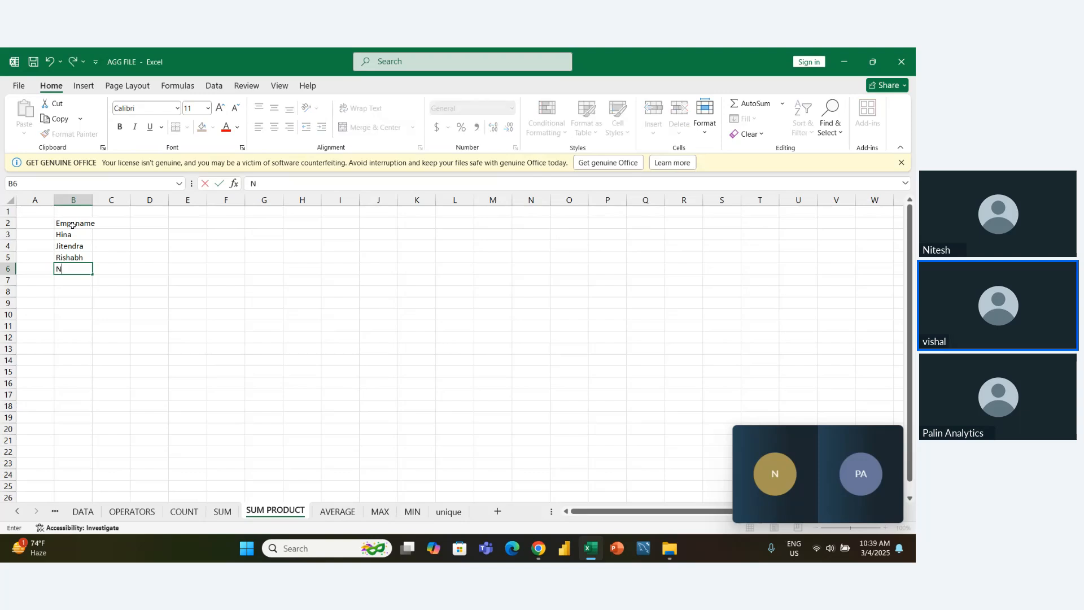
pyautogui.write('andini')
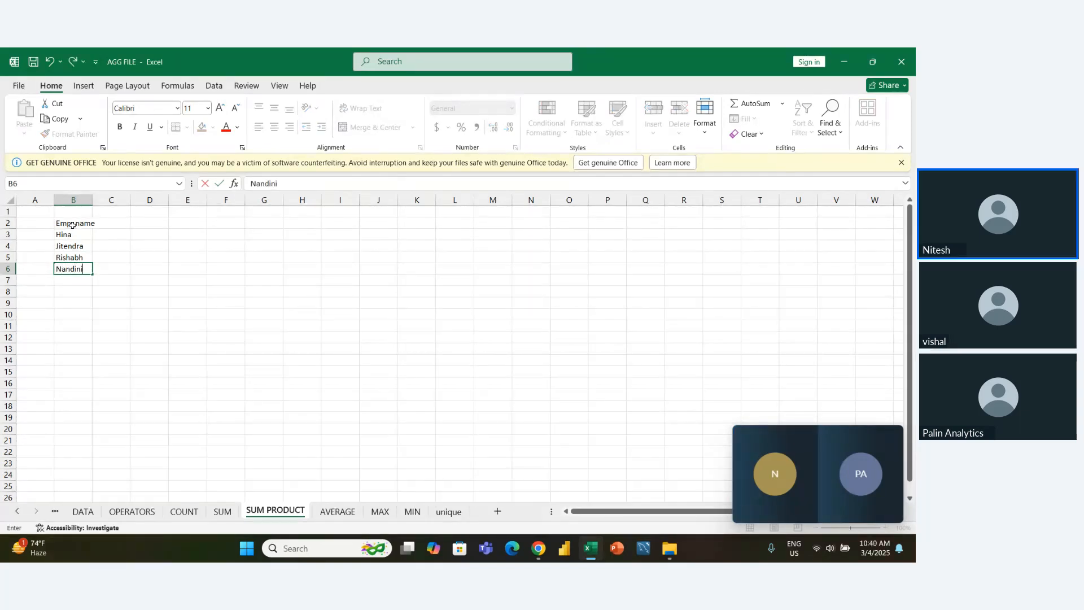
pyautogui.press('Return')
pyautogui.write('Deepika')
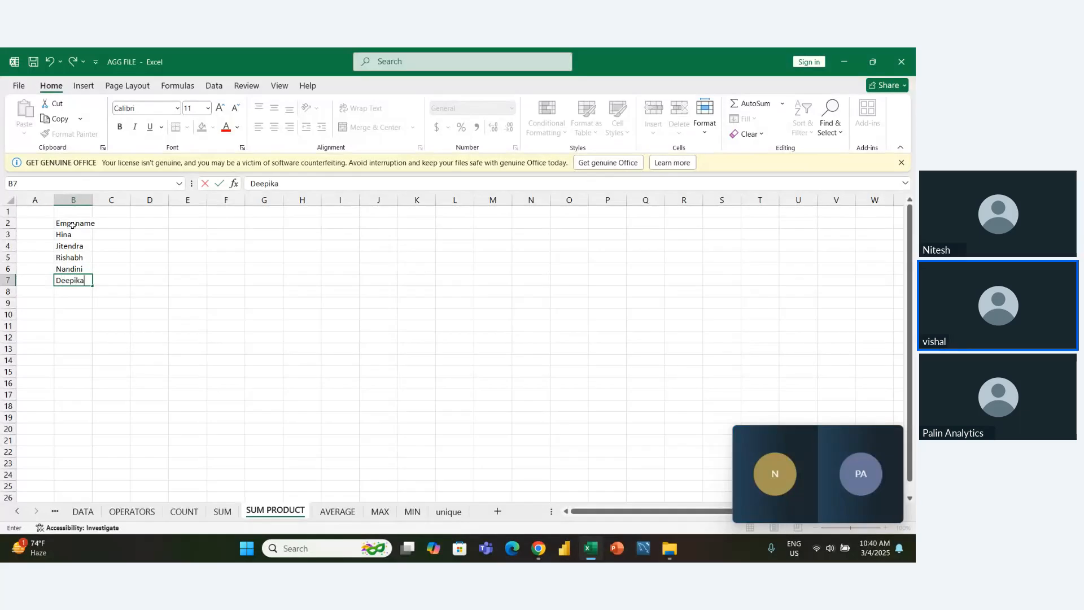
pyautogui.press('Return')
# - Enter the sixth employee's first name in cell B8, leaving A8 empty
pyautogui.write('A')
pyautogui.press('Left')
pyautogui.write('nur')
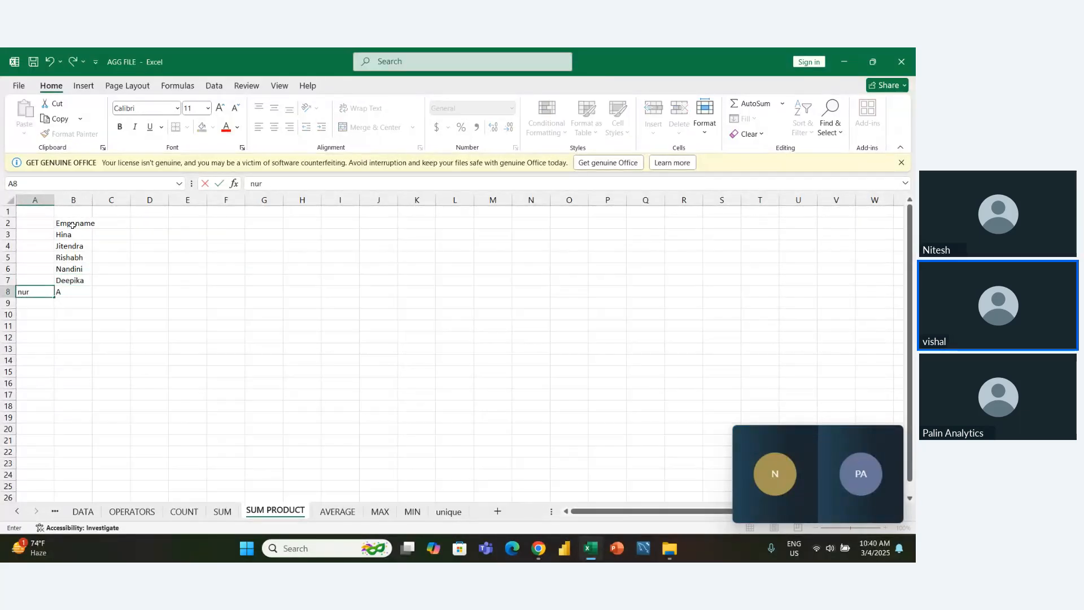
pyautogui.press('BackSpace')
pyautogui.press('BackSpace')
pyautogui.press('Right')
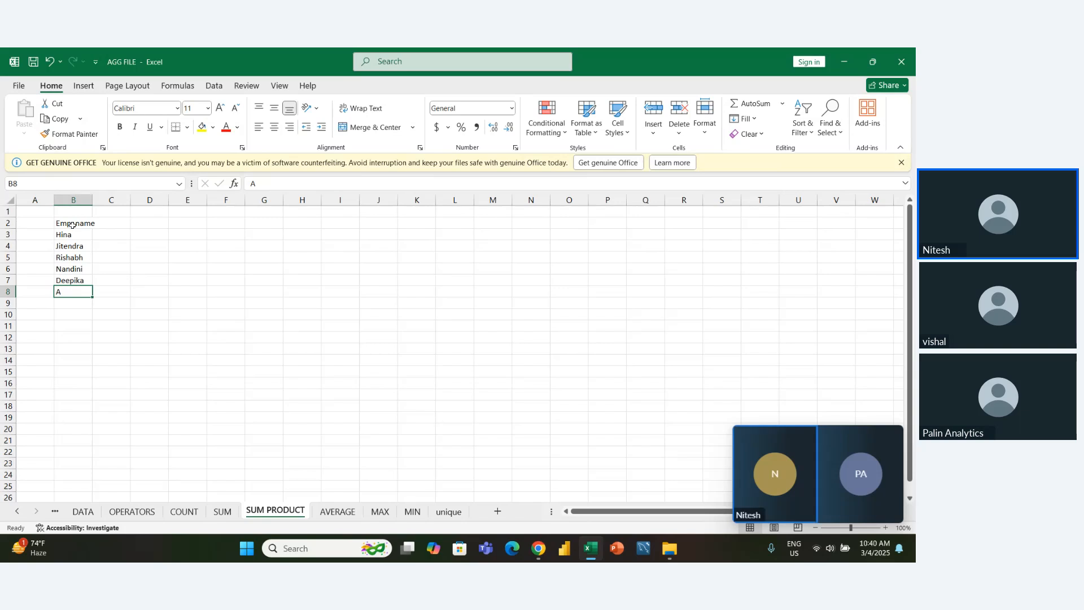
pyautogui.press('F2')
pyautogui.write('nurag')
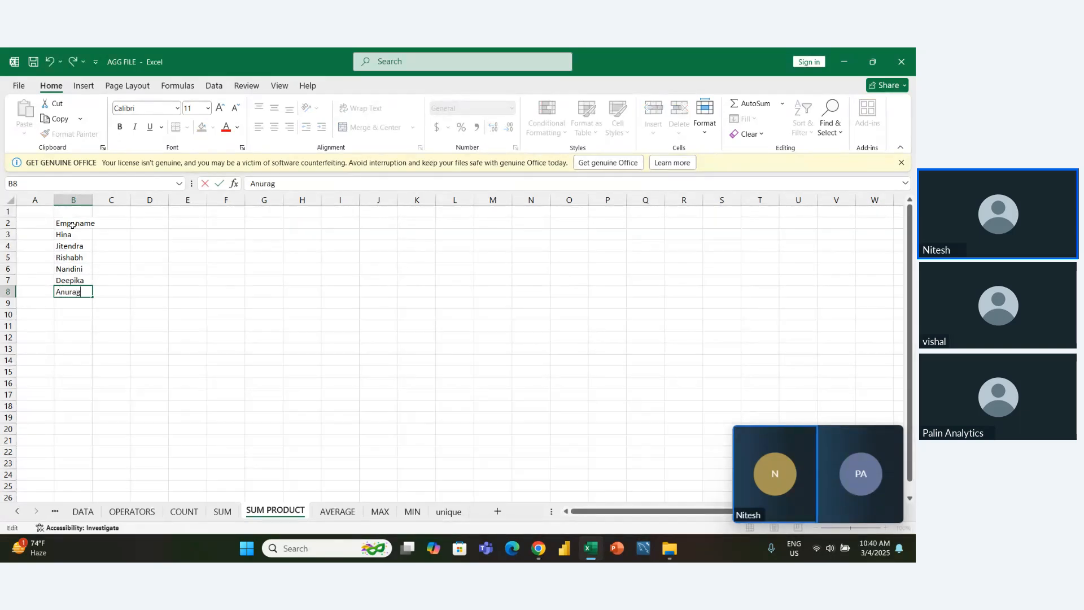
pyautogui.press('Return')
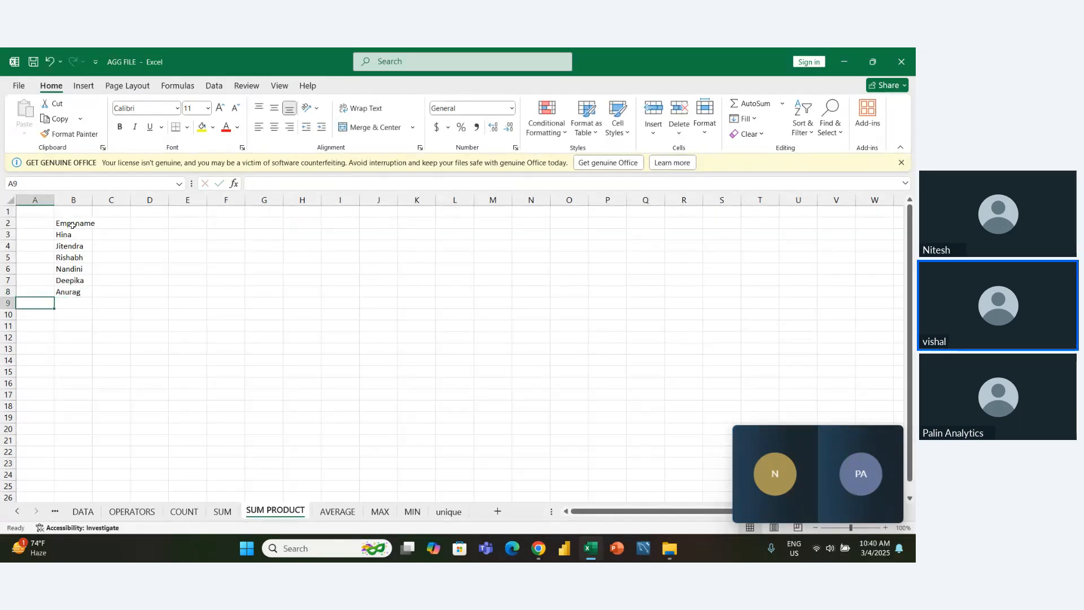
# - Add the column header SALARY in cell C2 next to the employee name header
pyautogui.press('Up')
pyautogui.press('Right')
pyautogui.press('Up')
pyautogui.press('Up')
pyautogui.press('Up')
pyautogui.press('Up')
pyautogui.press('Up')
pyautogui.press('Up')
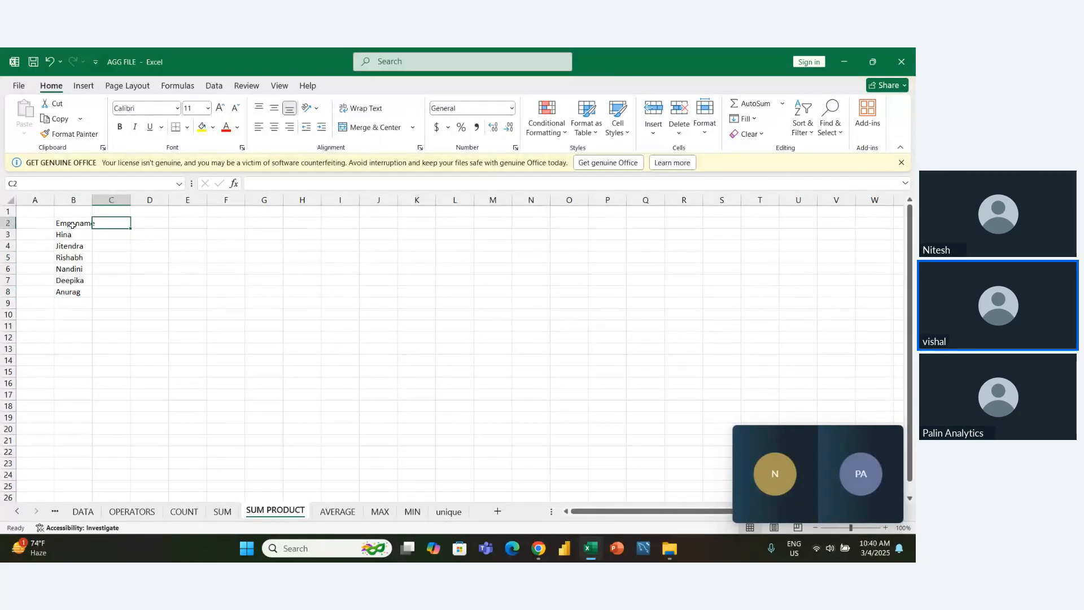
pyautogui.write('SA')
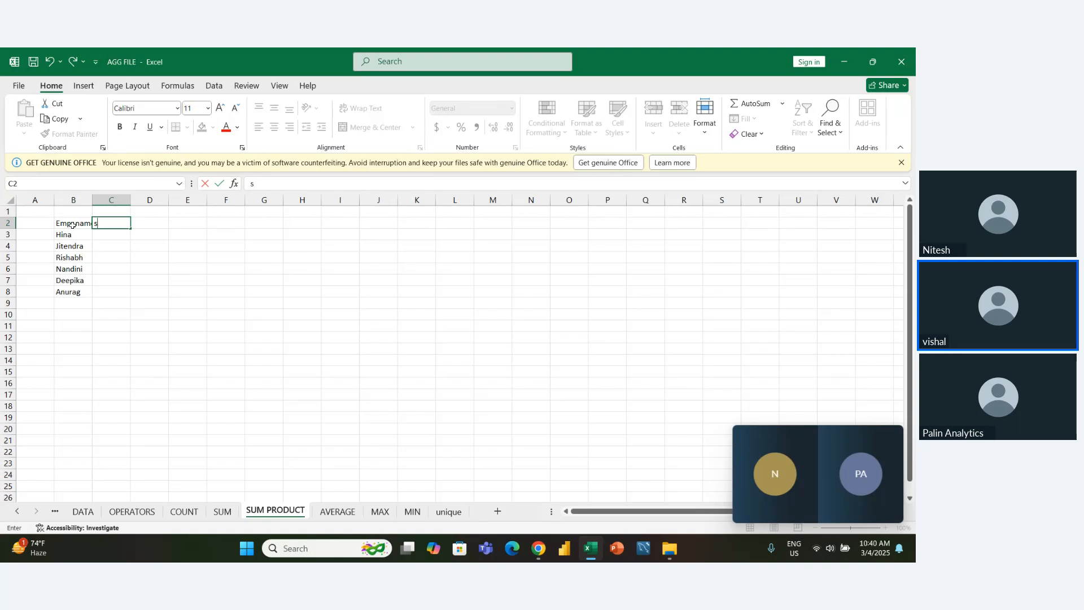
pyautogui.write('L')
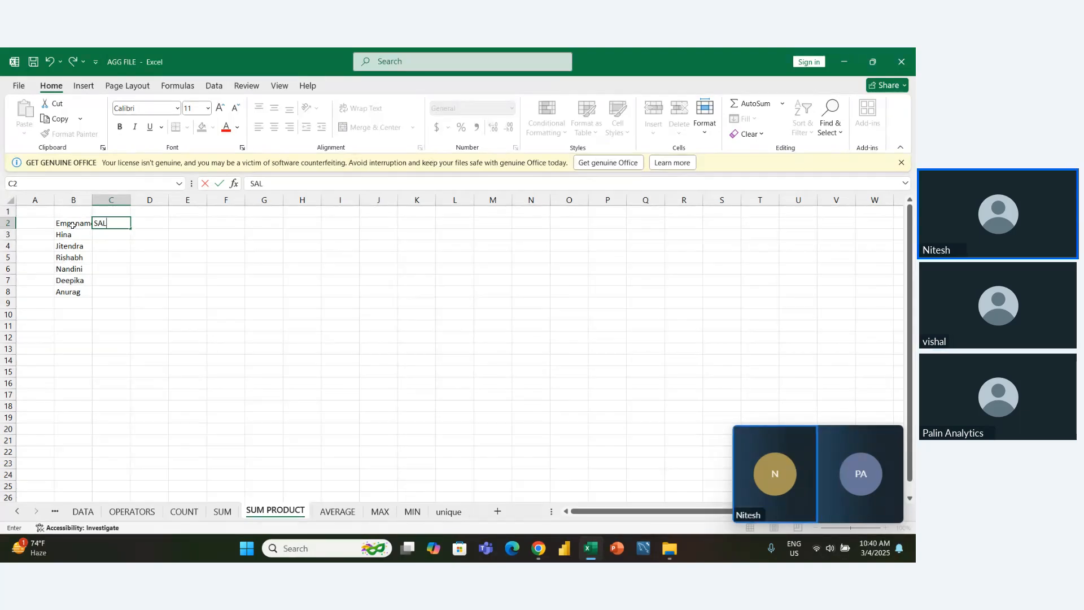
pyautogui.write('ARY')
pyautogui.press('Return')
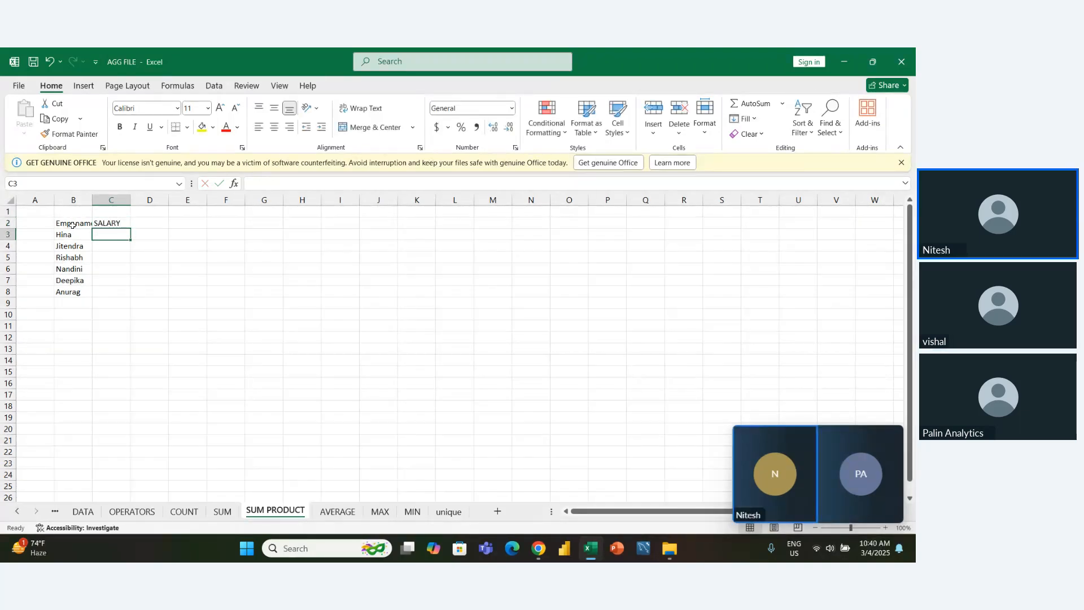
# - Enter the salaries 35000 in C3 and 45000 in C4
pyautogui.write('3500')
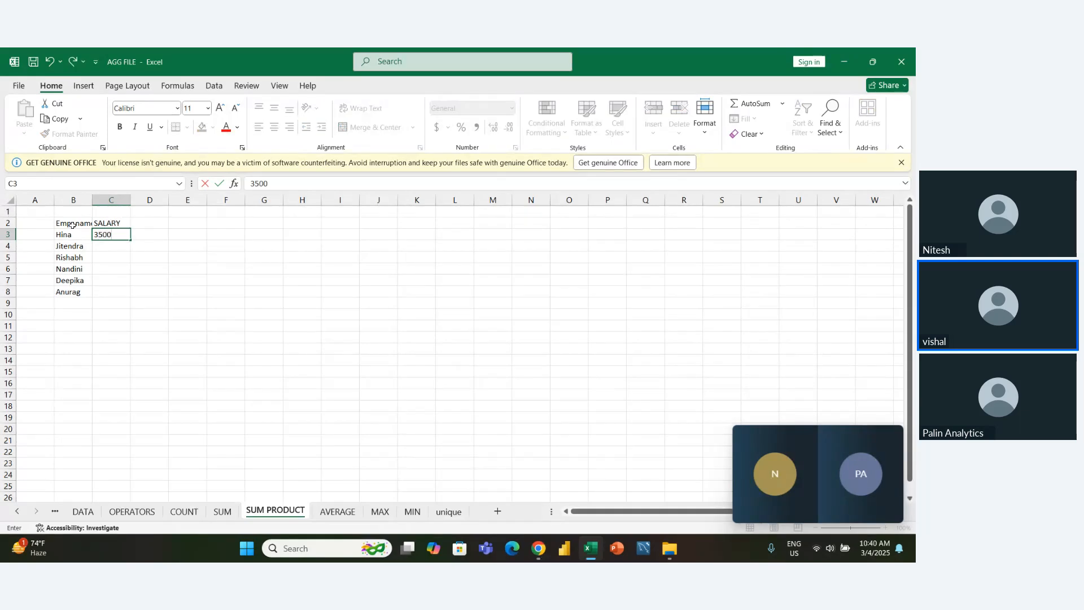
pyautogui.hotkey('ctrl', 'Return')
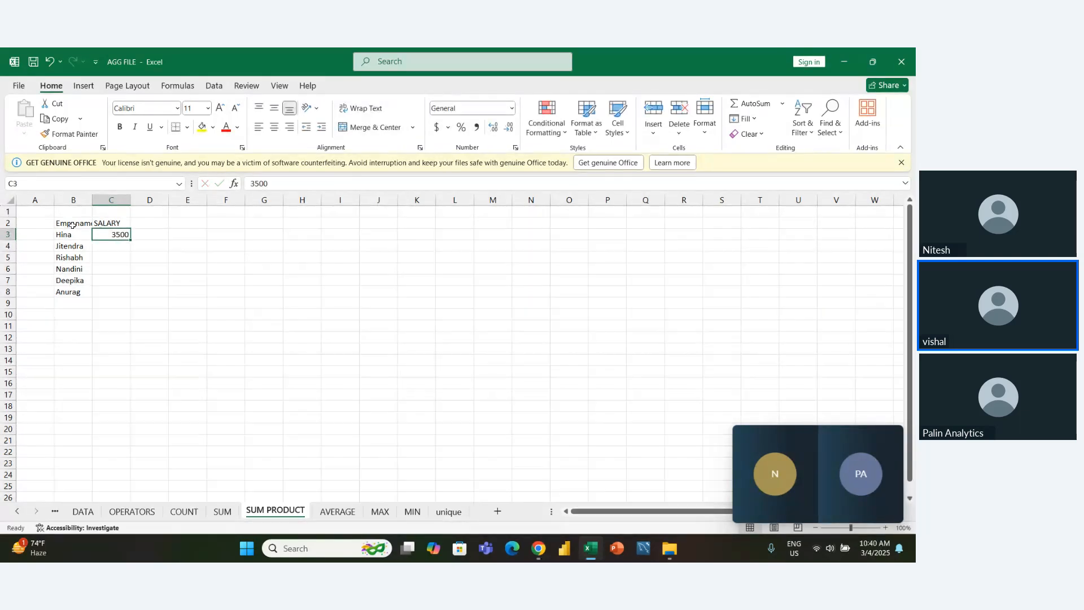
pyautogui.write('35000')
pyautogui.press('Return')
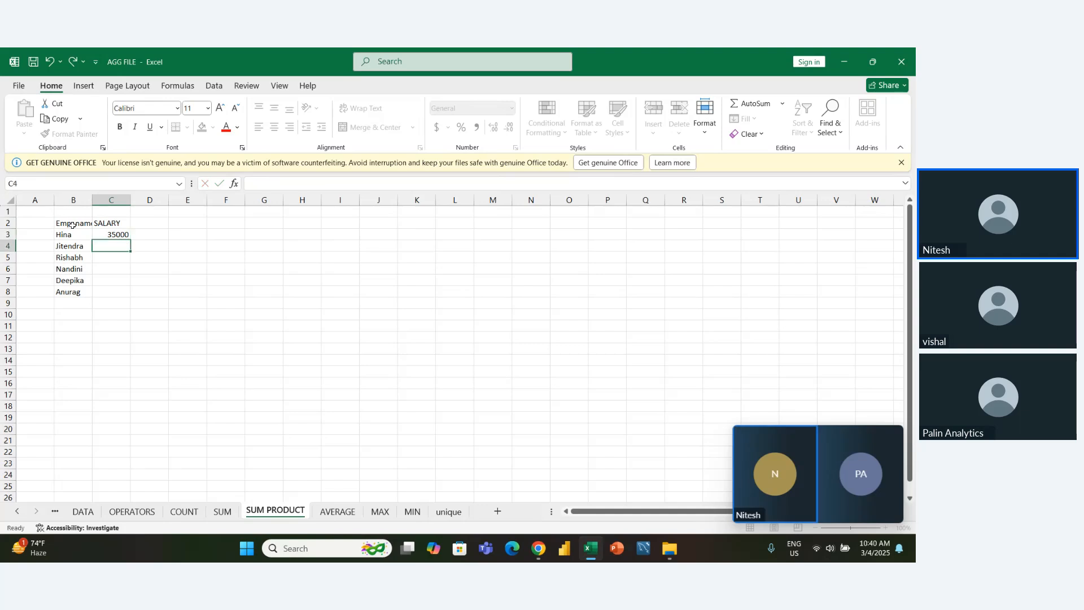
pyautogui.write('45000')
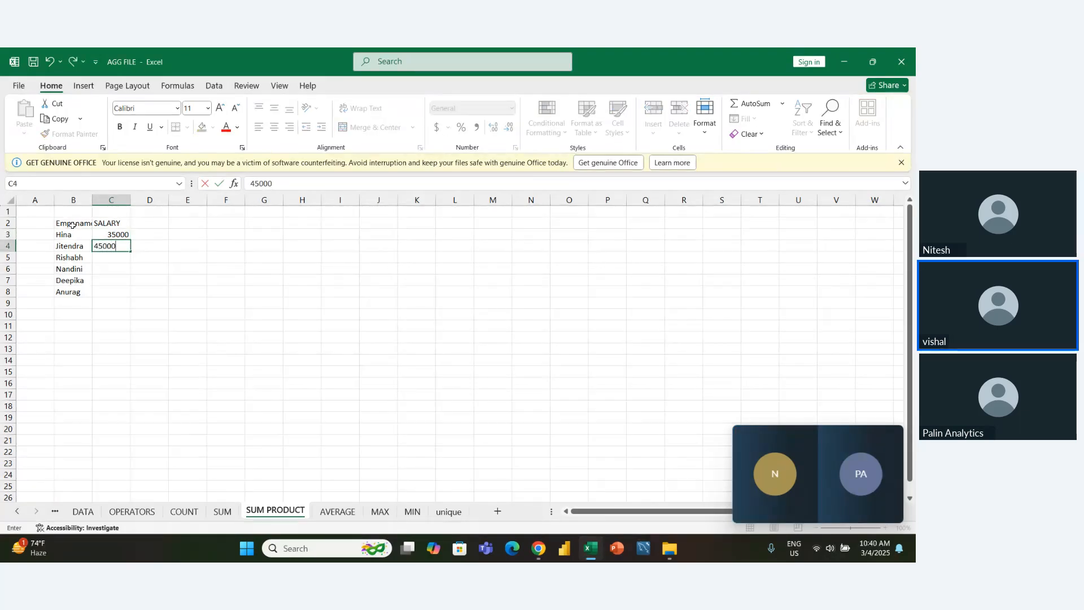
pyautogui.press('Return')
# - Enter the salaries 23000 in C5 and 78000 in C6
pyautogui.write('23')
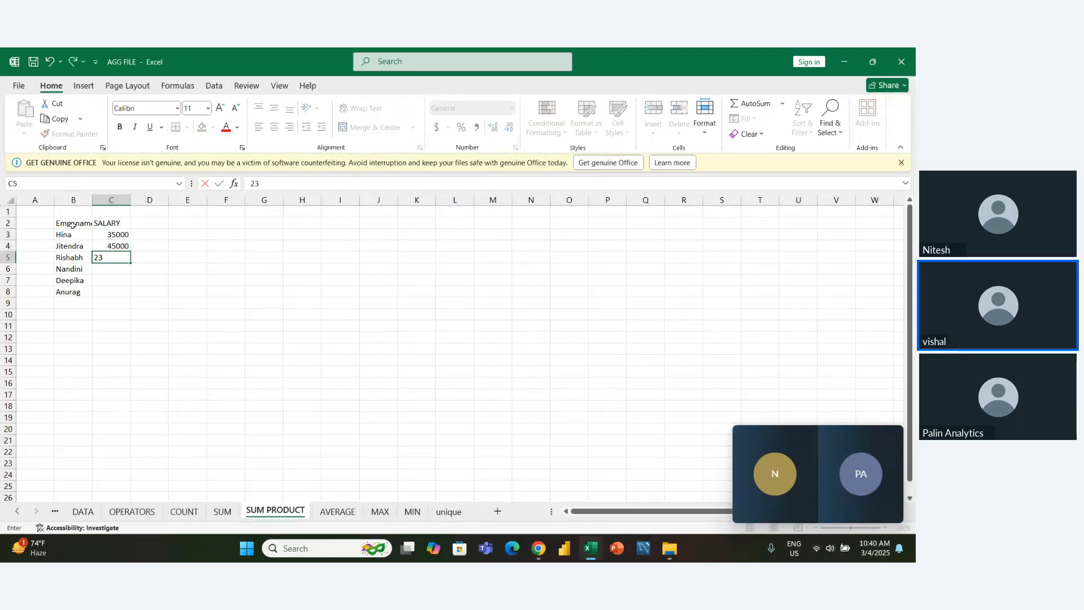
pyautogui.write('000')
pyautogui.press('Return')
pyautogui.write('78')
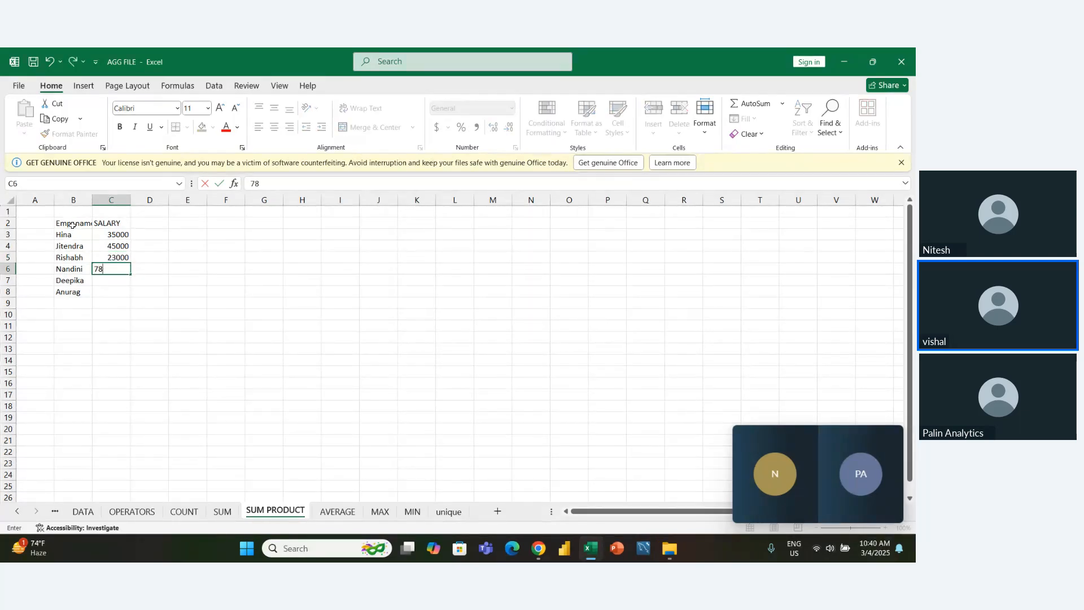
pyautogui.write('000')
pyautogui.press('Return')
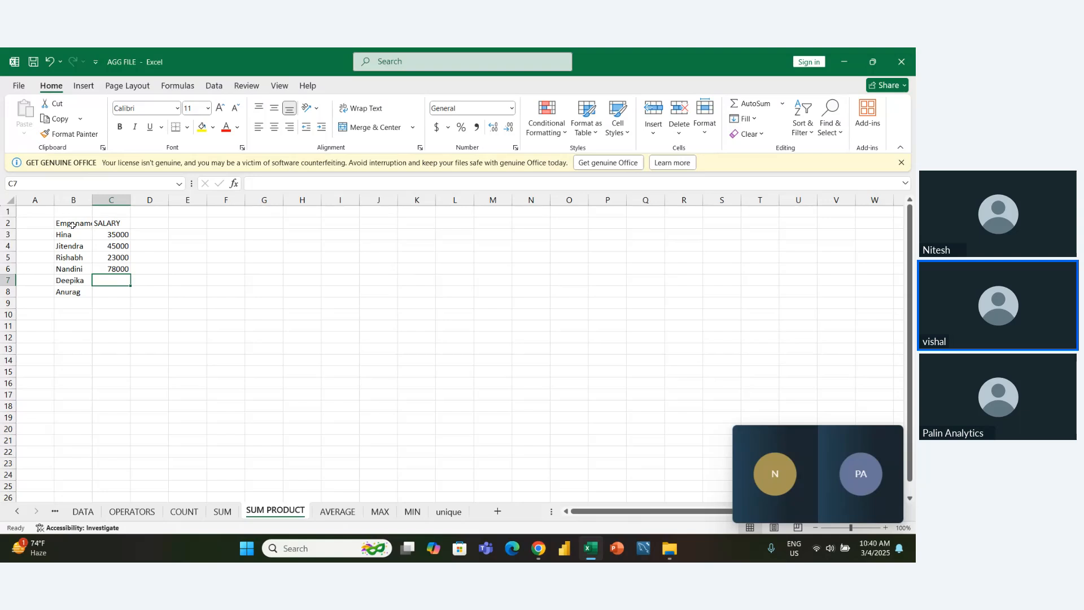
# - Fill in the last two employees' salaries with 88000 in C7 and 45000 in C8
pyautogui.write('88000')
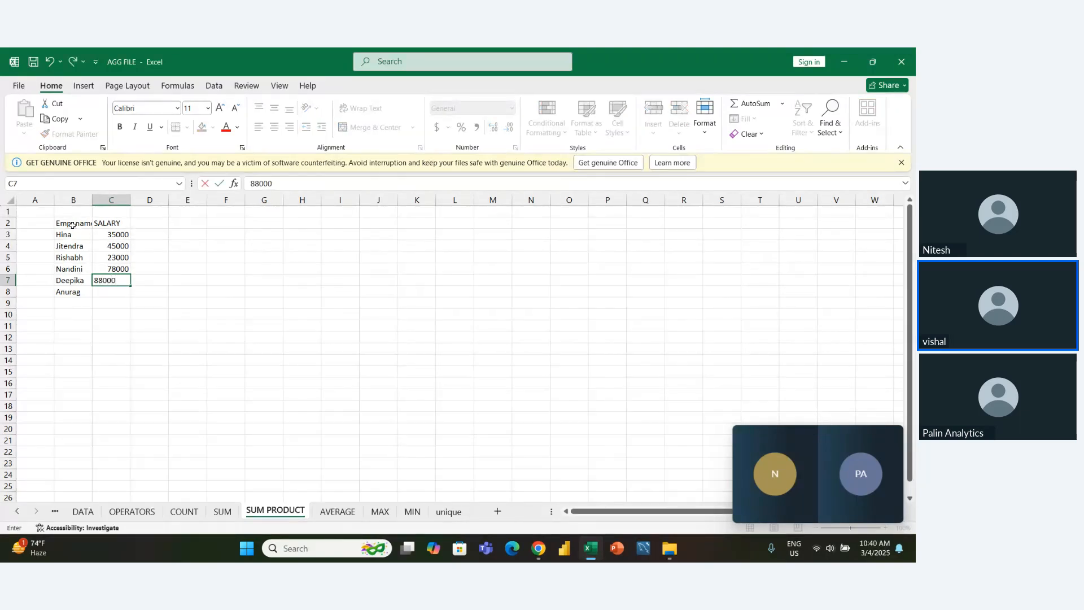
pyautogui.press('Return')
pyautogui.write('45000')
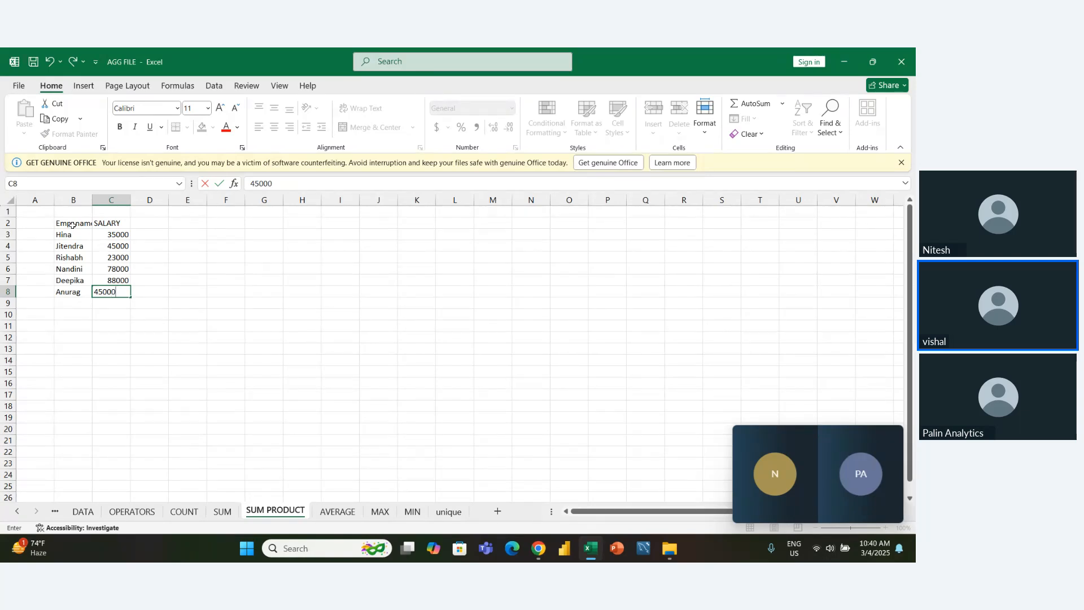
pyautogui.press('Return')
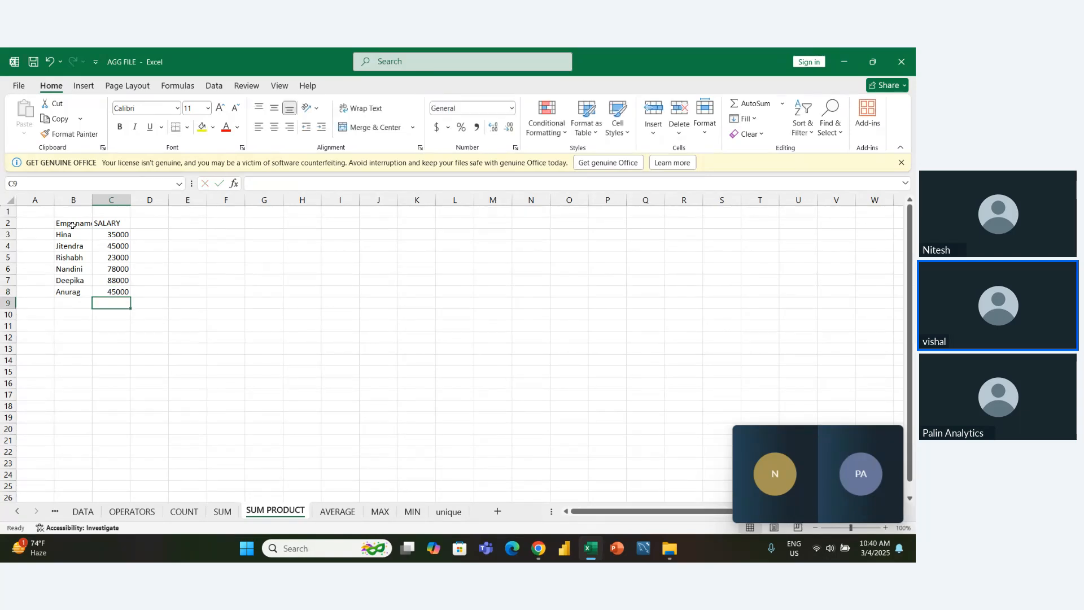
# - Add the column header WORKING YEAR in cell D2 next to the salary header
pyautogui.press('Right')
pyautogui.press('Up')
pyautogui.press('Up')
pyautogui.press('Up')
pyautogui.press('Up')
pyautogui.press('Up')
pyautogui.press('Up')
pyautogui.press('Up')
pyautogui.press('Up')
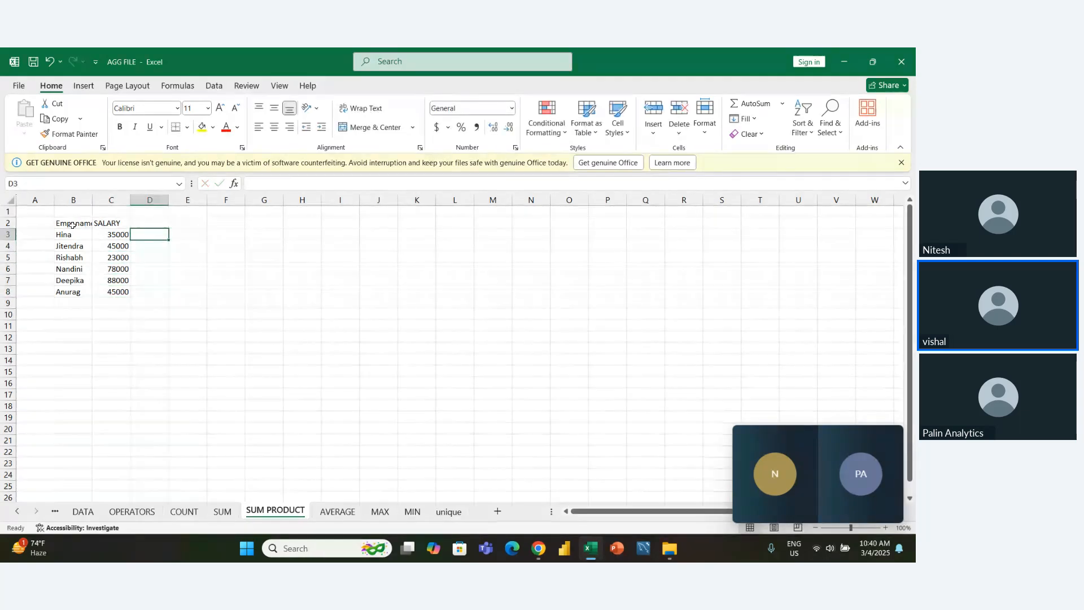
pyautogui.press('Down')
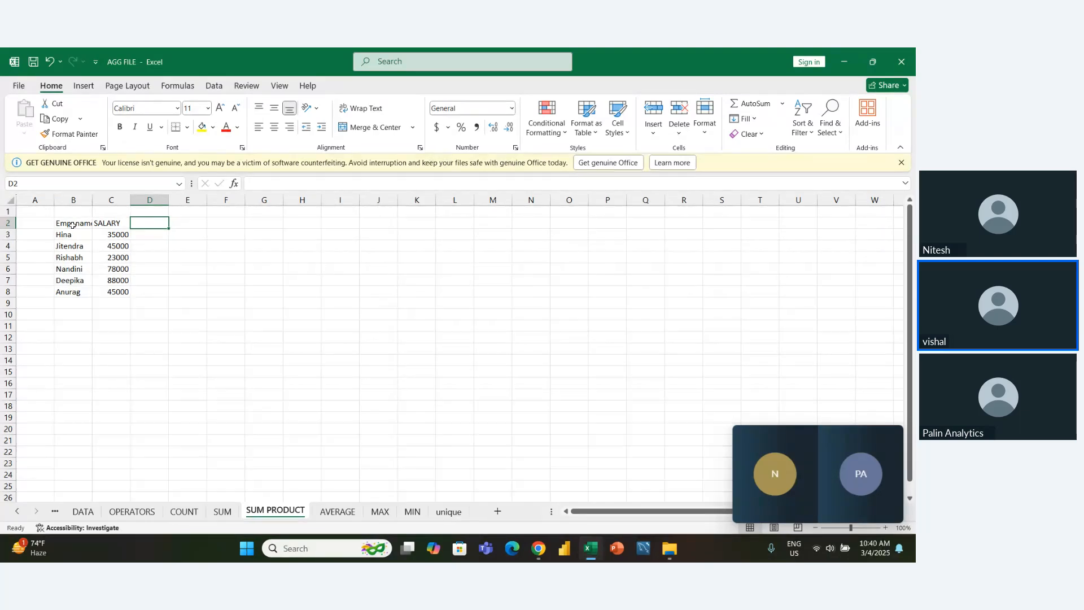
pyautogui.write('WORK')
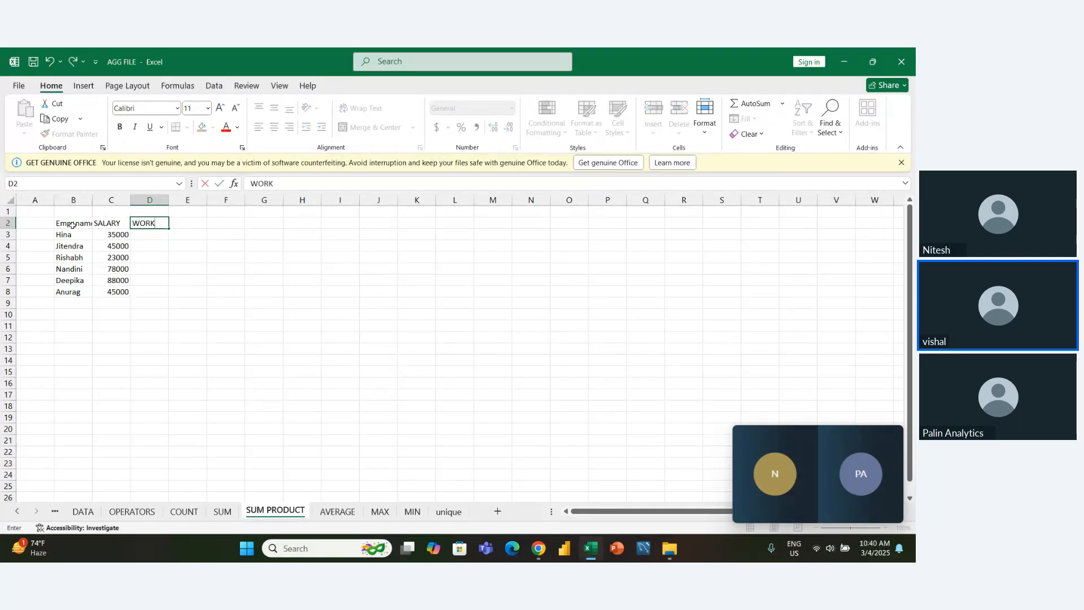
pyautogui.write('ING YEAR')
pyautogui.press('Return')
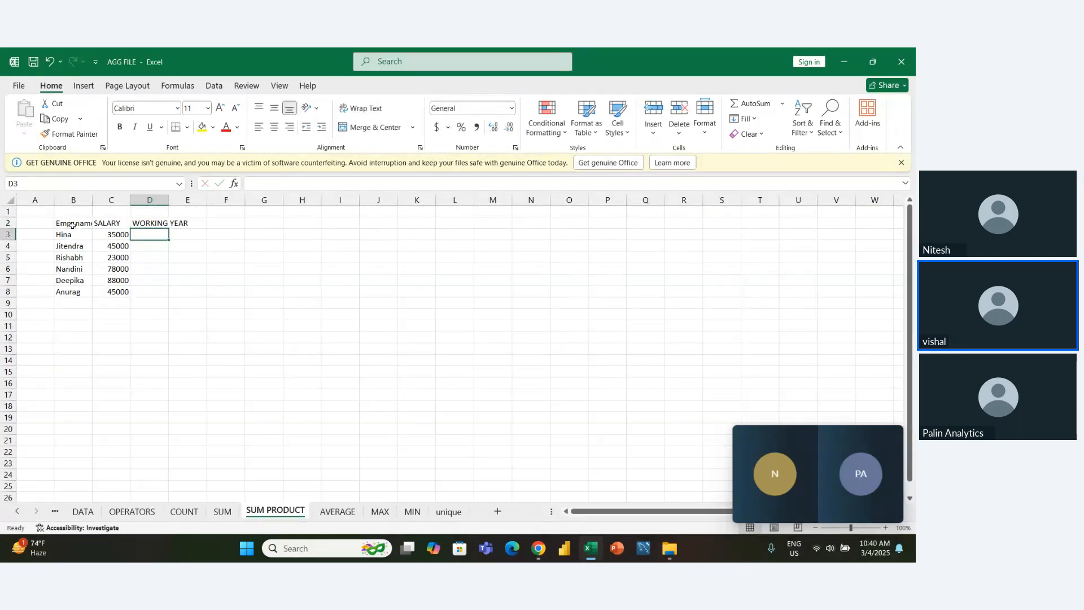
pyautogui.write('2')
pyautogui.press('Return')
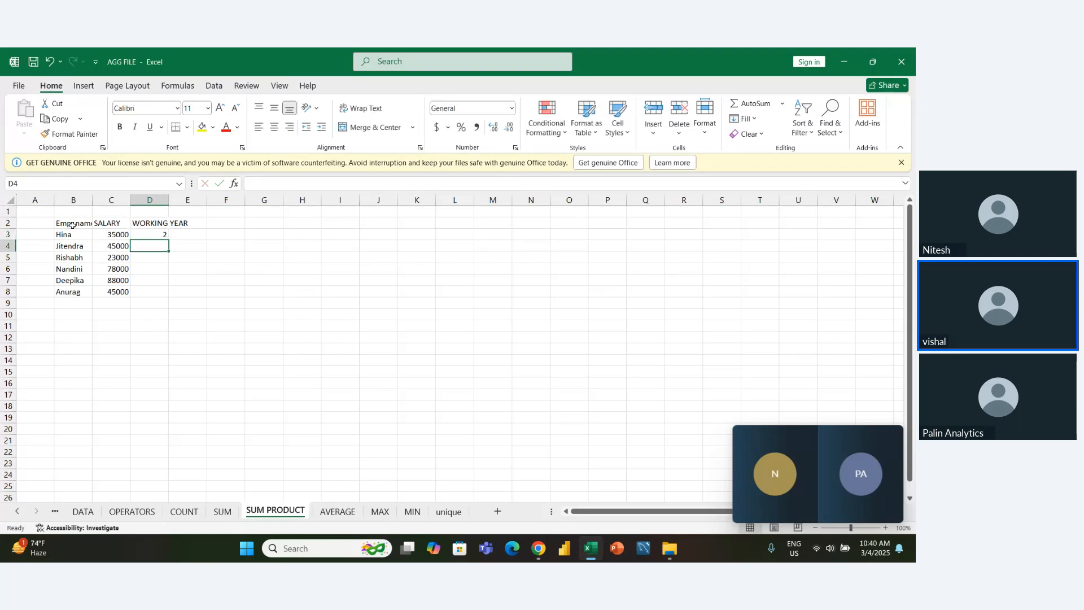
pyautogui.press('Up')
pyautogui.press('BackSpace')
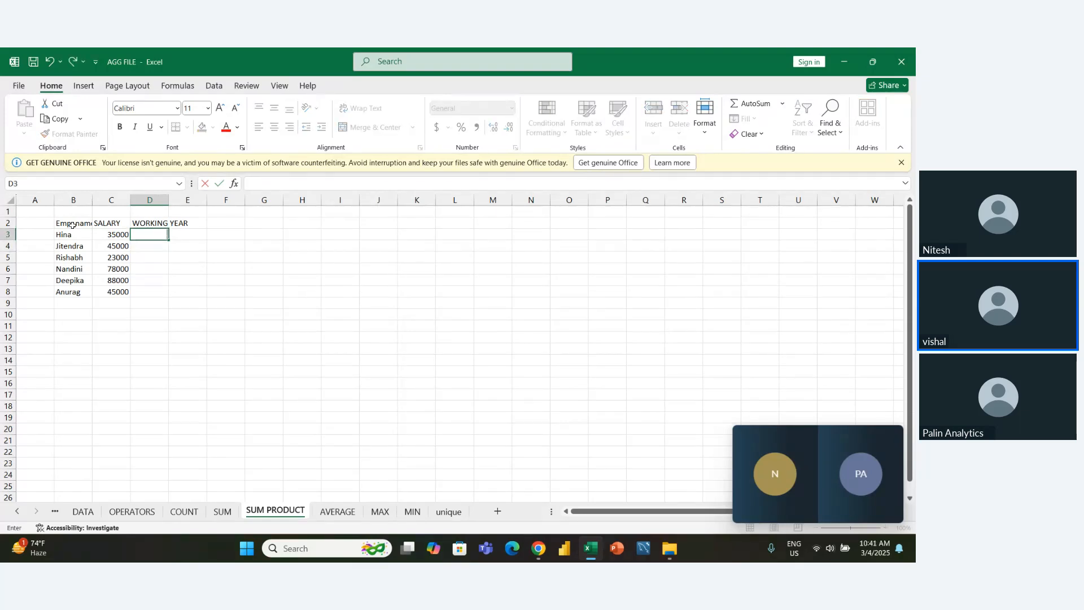
# - Extend the header in cell D2 to read WORKING YEAR IN MONTH
pyautogui.press('Up')
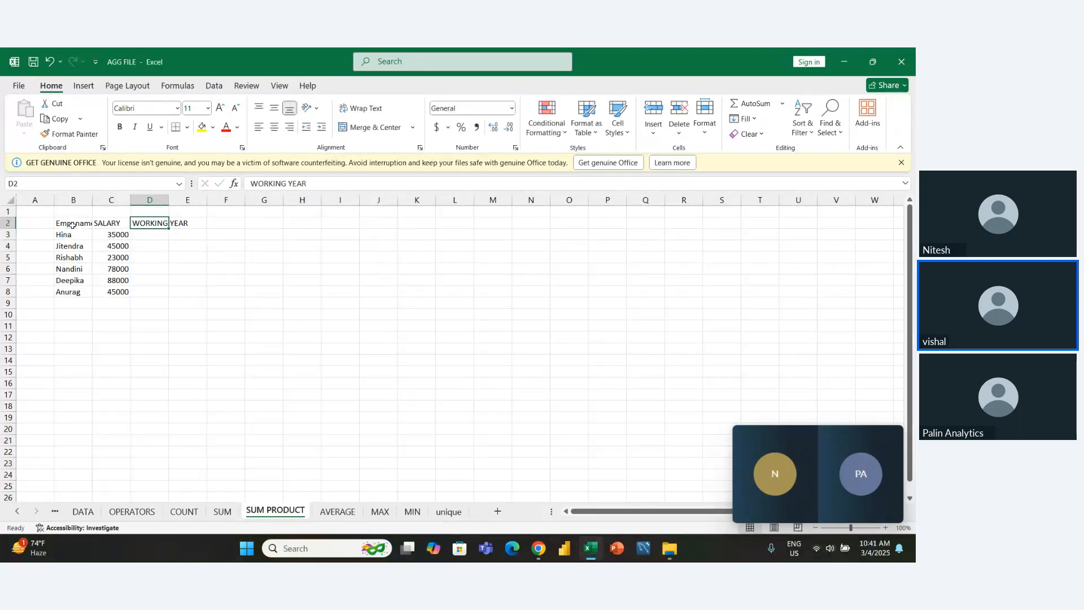
pyautogui.press('F2')
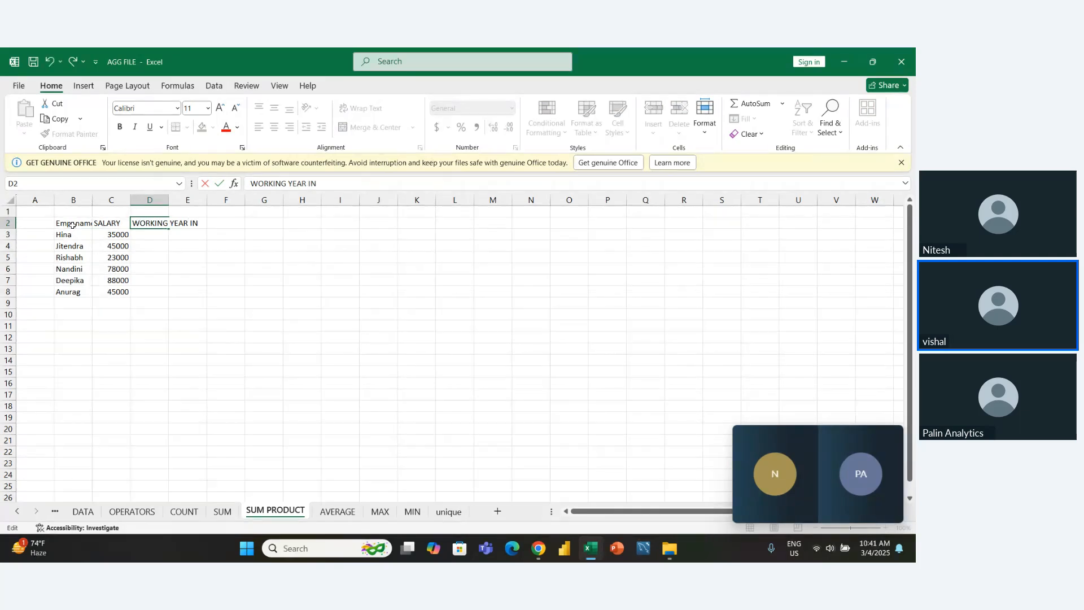
pyautogui.write('IN MONTH')
pyautogui.press('Return')
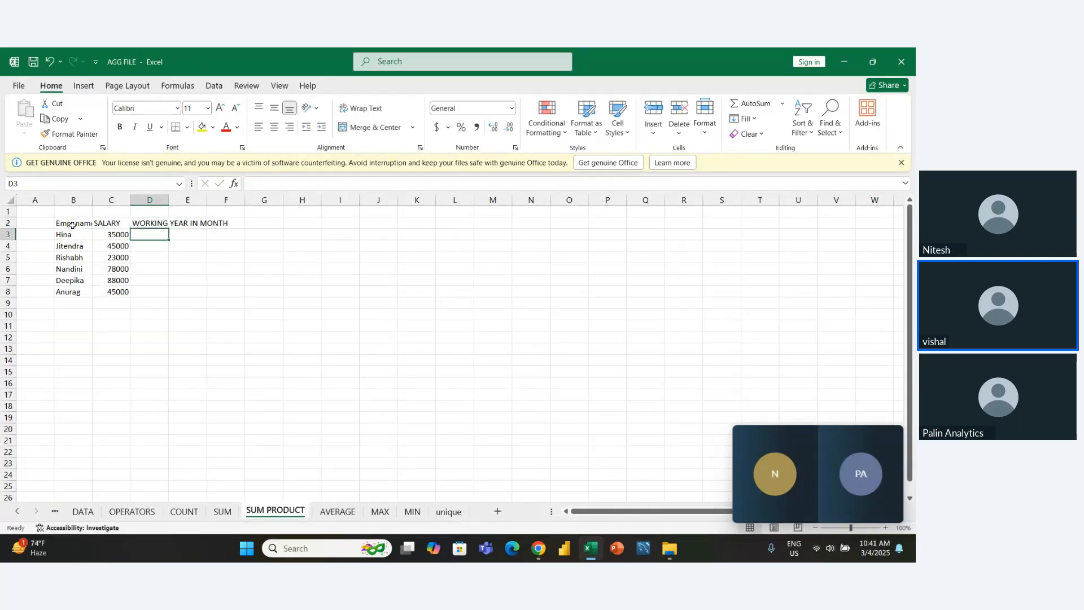
# - Enter the working months 15, 6 and 17 for the first three employees in cells D3 to D5
pyautogui.write('15')
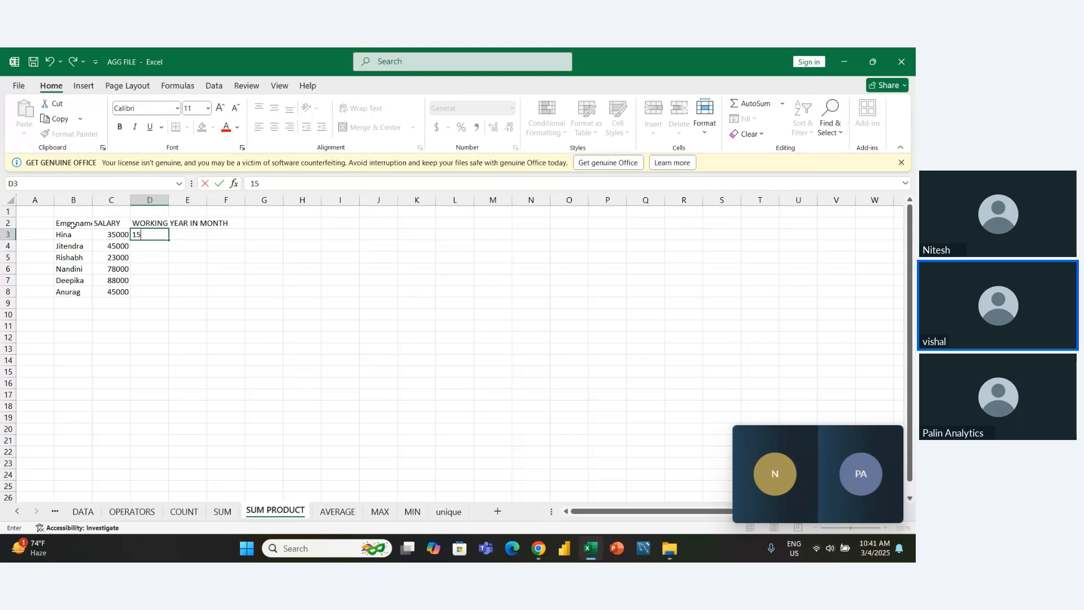
pyautogui.press('Return')
pyautogui.write('6')
pyautogui.press('Return')
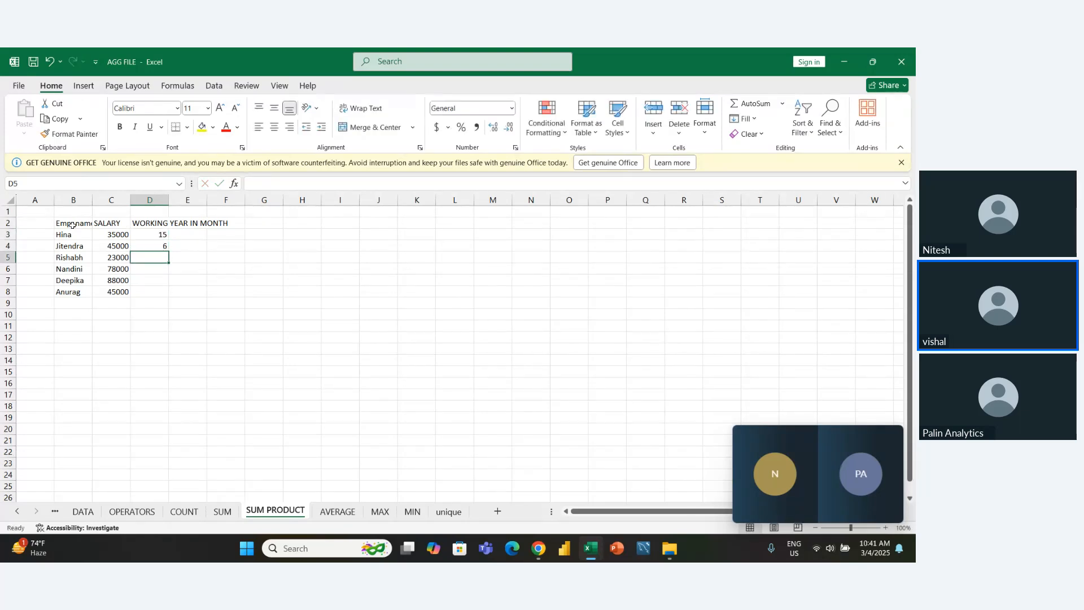
pyautogui.write('17')
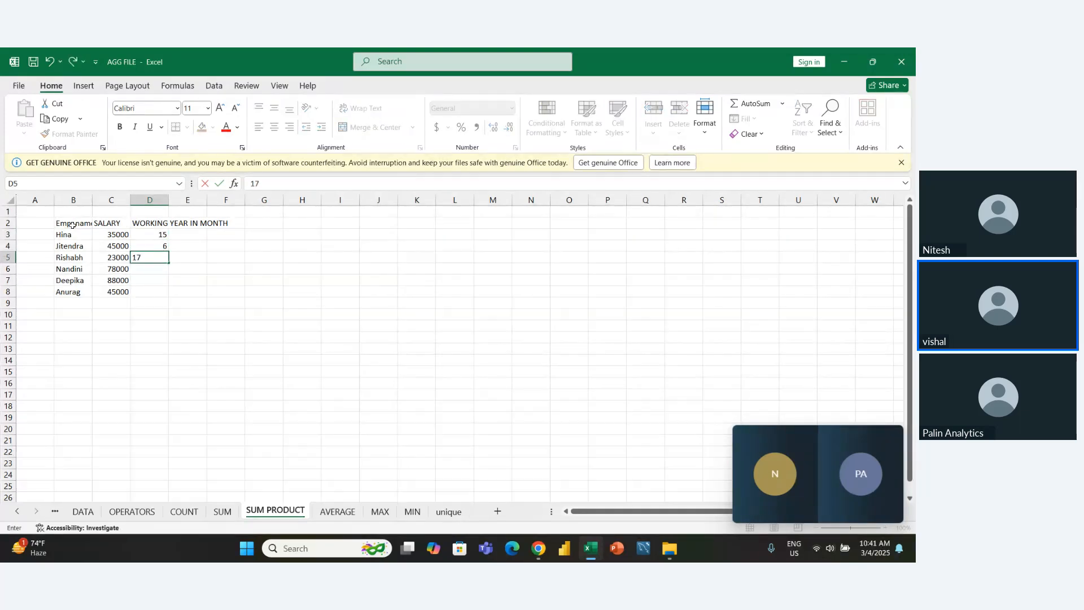
pyautogui.press('Return')
# - Enter the working months 20, 25 and 5 for the remaining employees in cells D6 to D8
pyautogui.write('20')
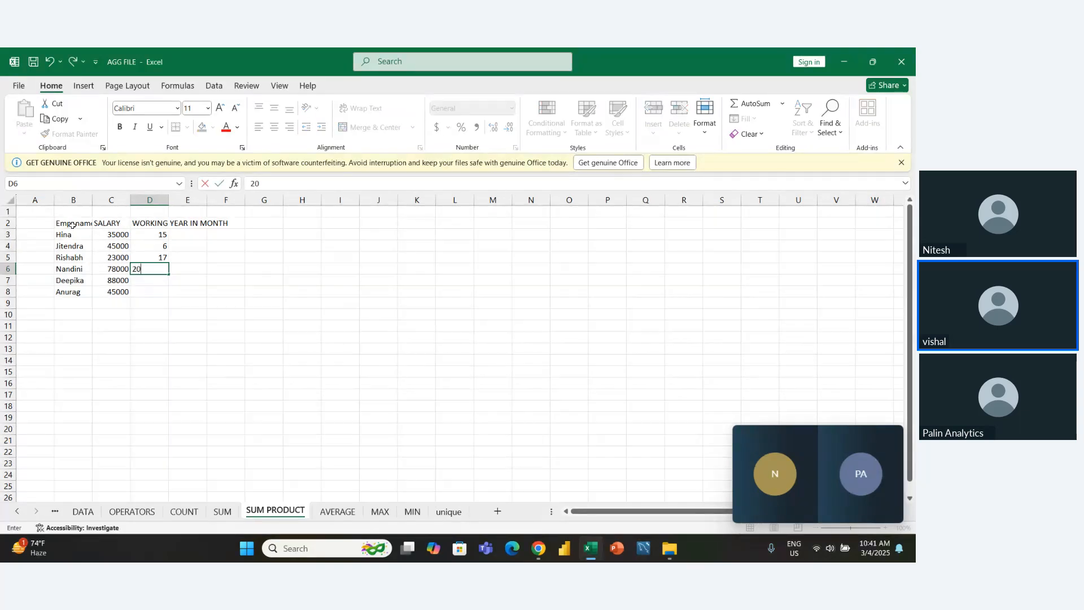
pyautogui.press('Return')
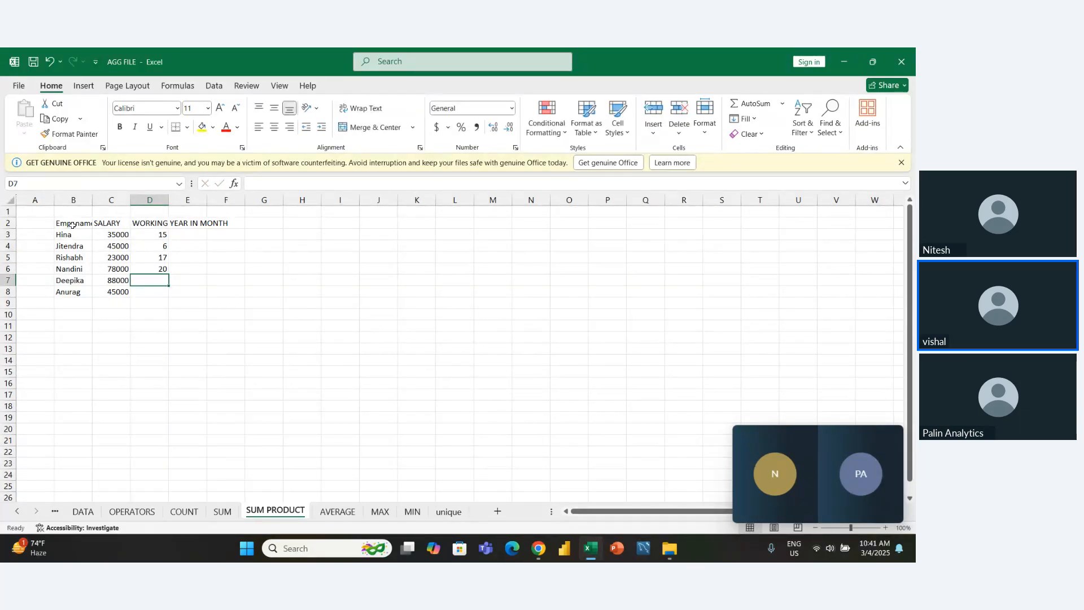
pyautogui.write('25')
pyautogui.press('Return')
pyautogui.write('5')
pyautogui.press('Return')
# - AutoFit the column widths across the employee table so the headers in row 2 fit their columns
pyautogui.press('Up')
pyautogui.press('Left')
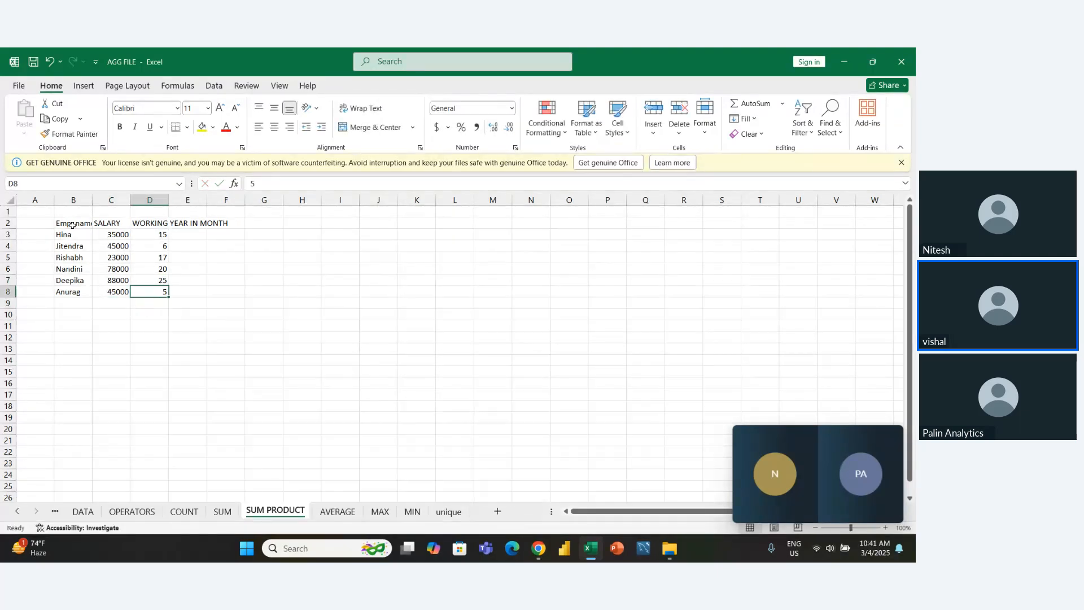
pyautogui.press('Left')
pyautogui.press('Up')
pyautogui.press('Up')
pyautogui.press('Up')
pyautogui.press('Up')
pyautogui.press('Up')
pyautogui.press('Up')
pyautogui.hotkey('shift', 'Down')
pyautogui.hotkey('shift', 'Down')
pyautogui.hotkey('shift', 'Down')
pyautogui.hotkey('shift', 'Down')
pyautogui.hotkey('shift', 'Down')
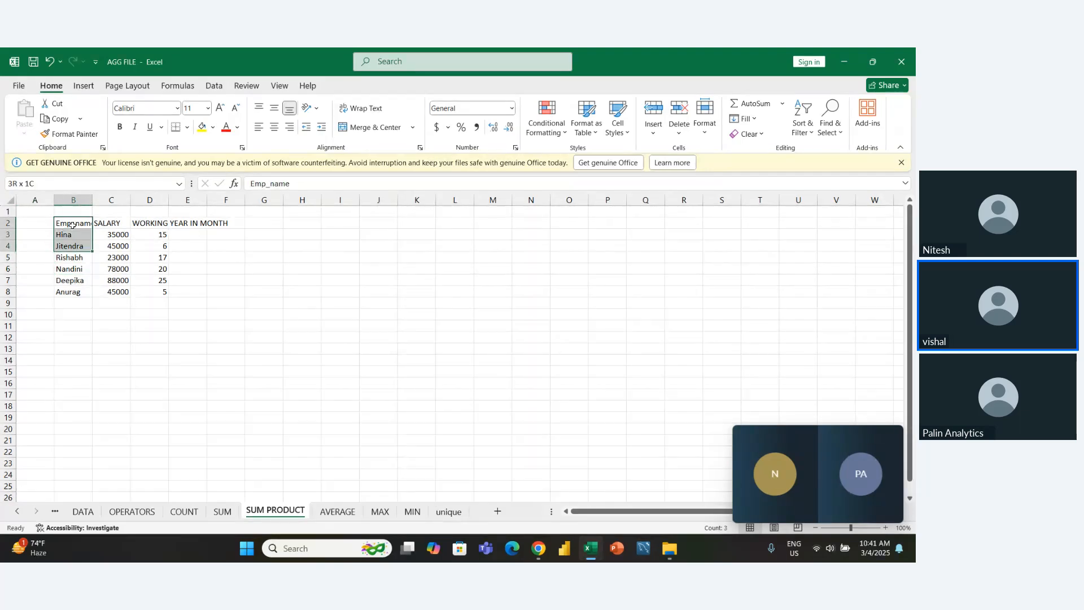
pyautogui.hotkey('shift', 'Right')
pyautogui.hotkey('shift', 'Right')
pyautogui.hotkey('shift', 'Down')
pyautogui.hotkey('shift', 'Right')
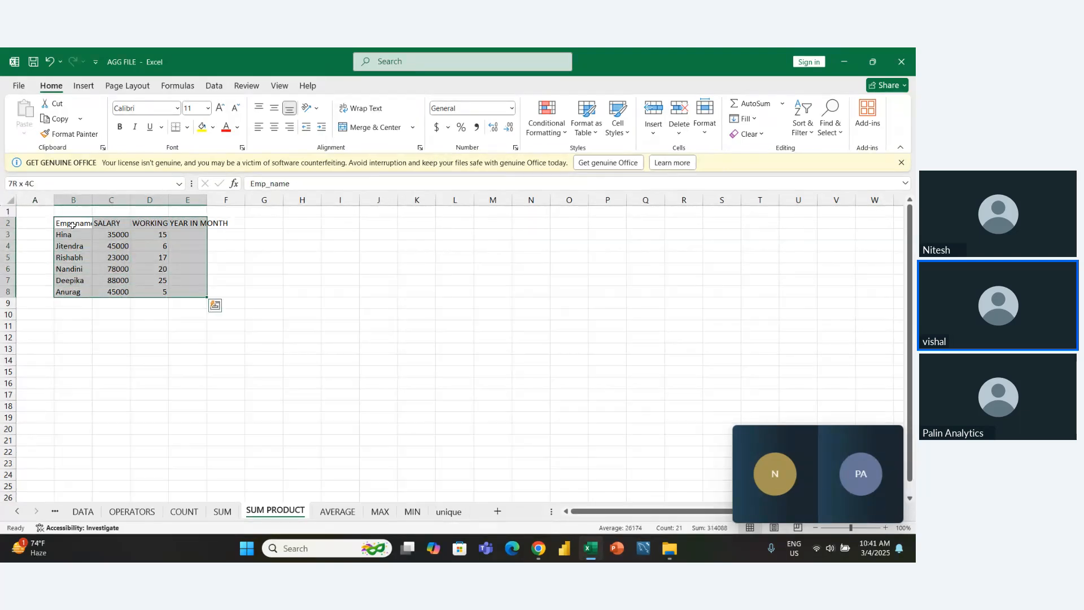
pyautogui.hotkey('alt', 'h')
pyautogui.press('o')
pyautogui.press('i')
pyautogui.click(73, 225)
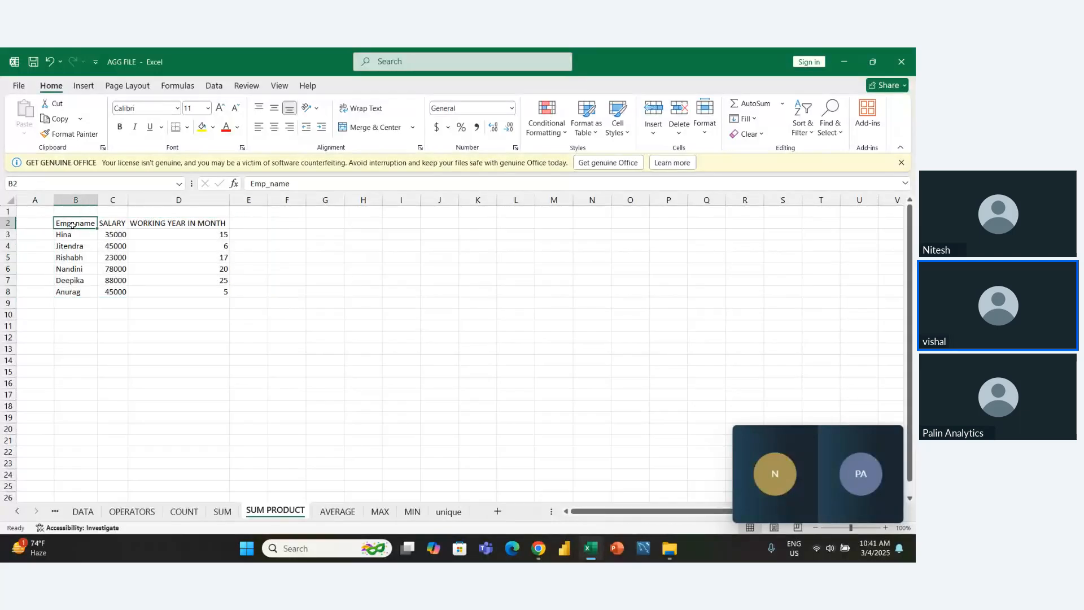
# - Add the column header Total Annual SALARY in cell E2 after the working months header
pyautogui.press('Right')
pyautogui.press('Right')
pyautogui.press('Right')
pyautogui.write('ft')
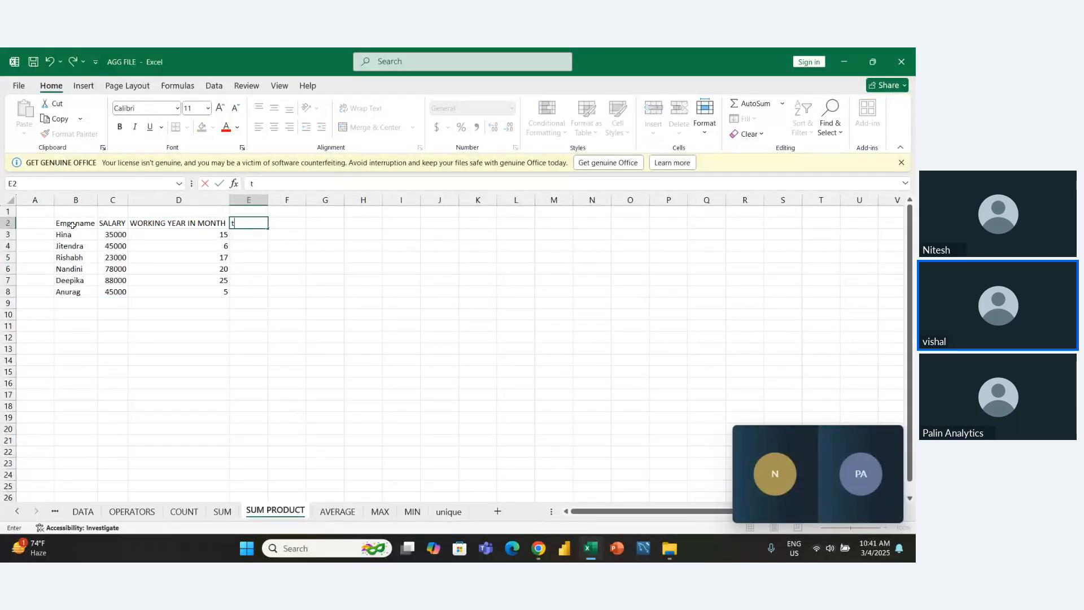
pyautogui.press('BackSpace')
pyautogui.write('Total a')
pyautogui.press('BackSpace')
pyautogui.write('A')
pyautogui.press('Left')
pyautogui.write('n')
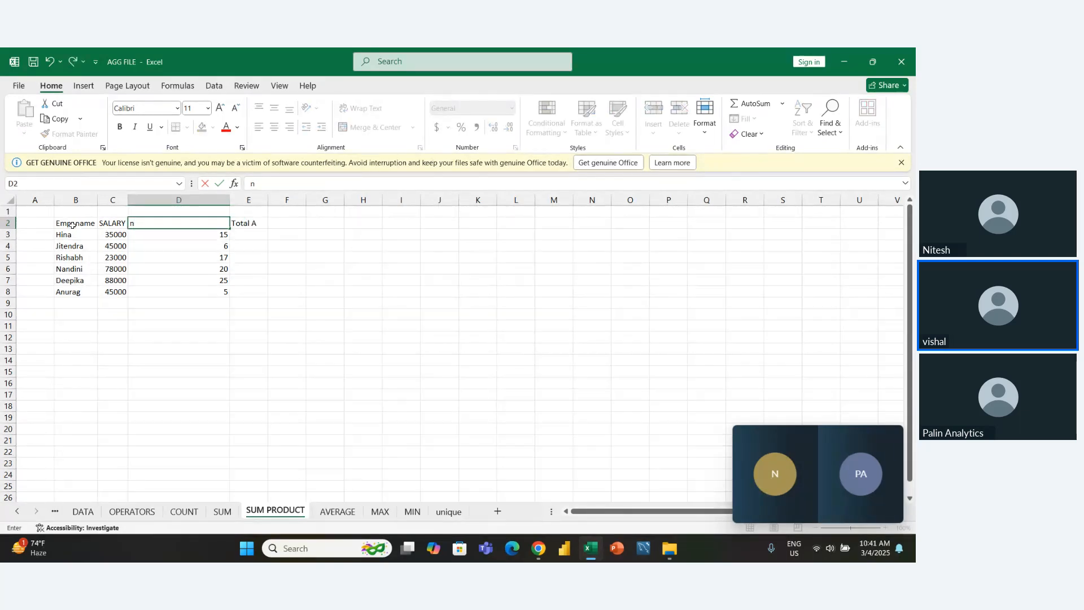
pyautogui.press('Escape')
pyautogui.press('Right')
pyautogui.press('F2')
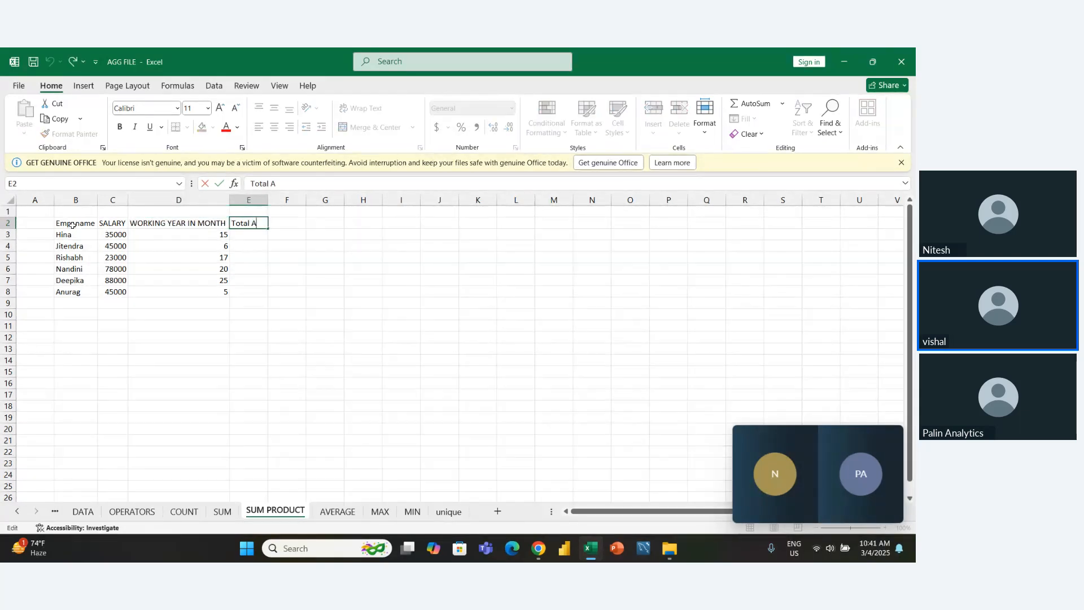
pyautogui.write('nnual SALARY')
pyautogui.press('Return')
# - AutoFit the width of column E to its Total Annual SALARY header
pyautogui.press('Up')
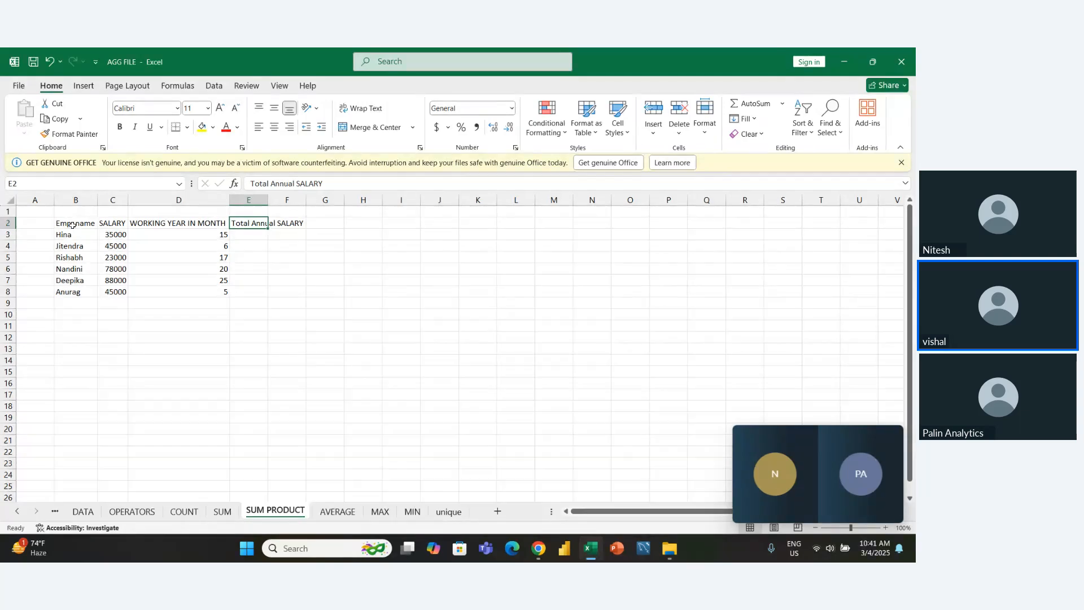
pyautogui.hotkey('alt', 'h')
pyautogui.press('o')
pyautogui.press('i')
pyautogui.press('Down')
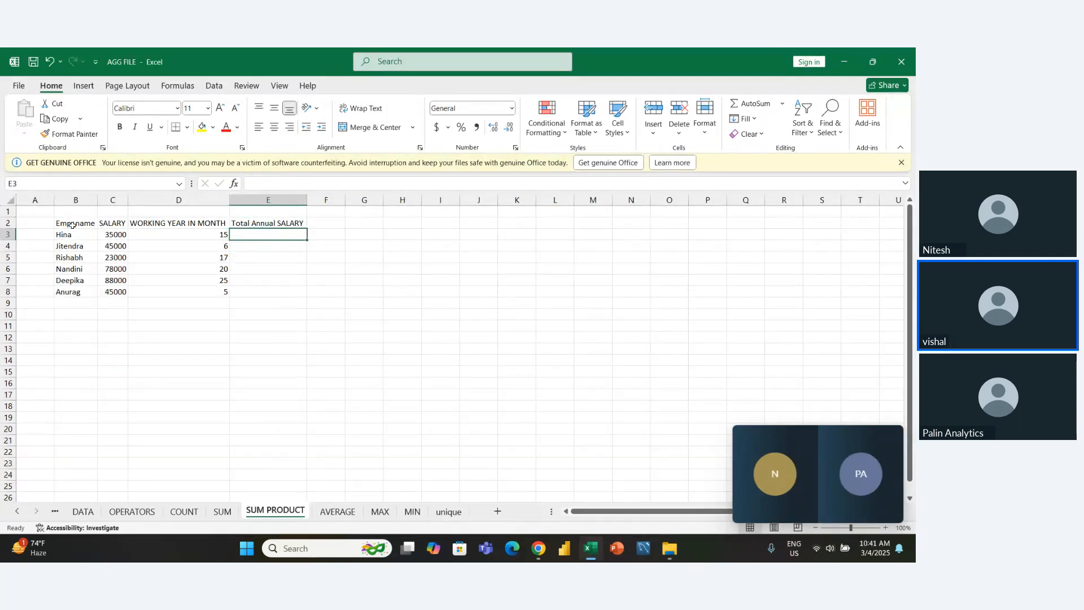
# - Enter the label Total Annual Expense in cell D12 below the employee table
pyautogui.press('Down')
pyautogui.press('Down')
pyautogui.press('Down')
pyautogui.press('Down')
pyautogui.press('Down')
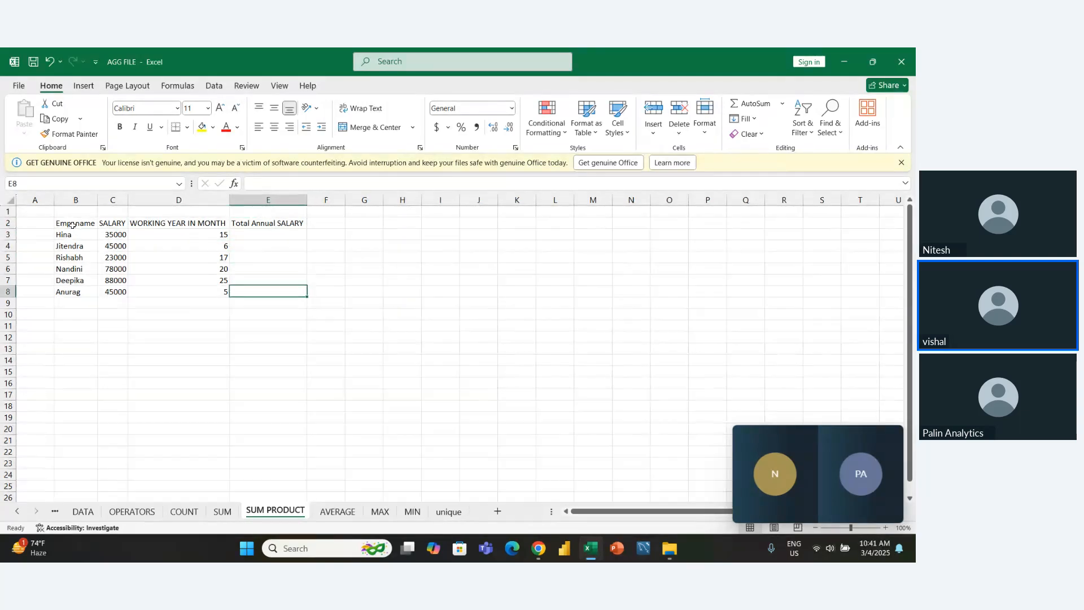
pyautogui.press('Left')
pyautogui.press('Left')
pyautogui.press('Down')
pyautogui.press('Down')
pyautogui.press('Down')
pyautogui.press('Down')
pyautogui.press('Right')
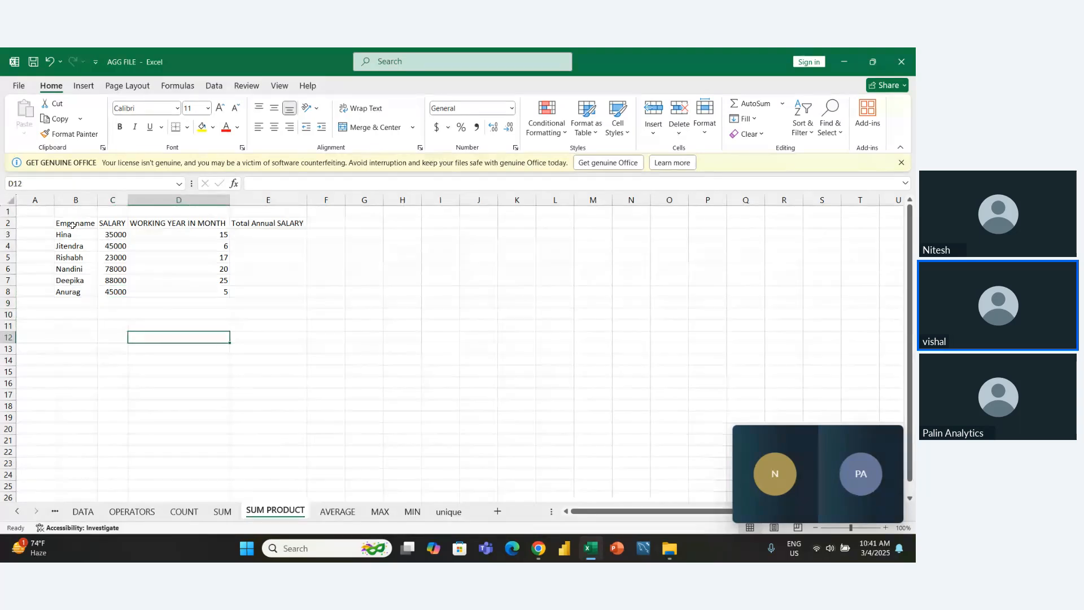
pyautogui.write('ft')
pyautogui.press('BackSpace')
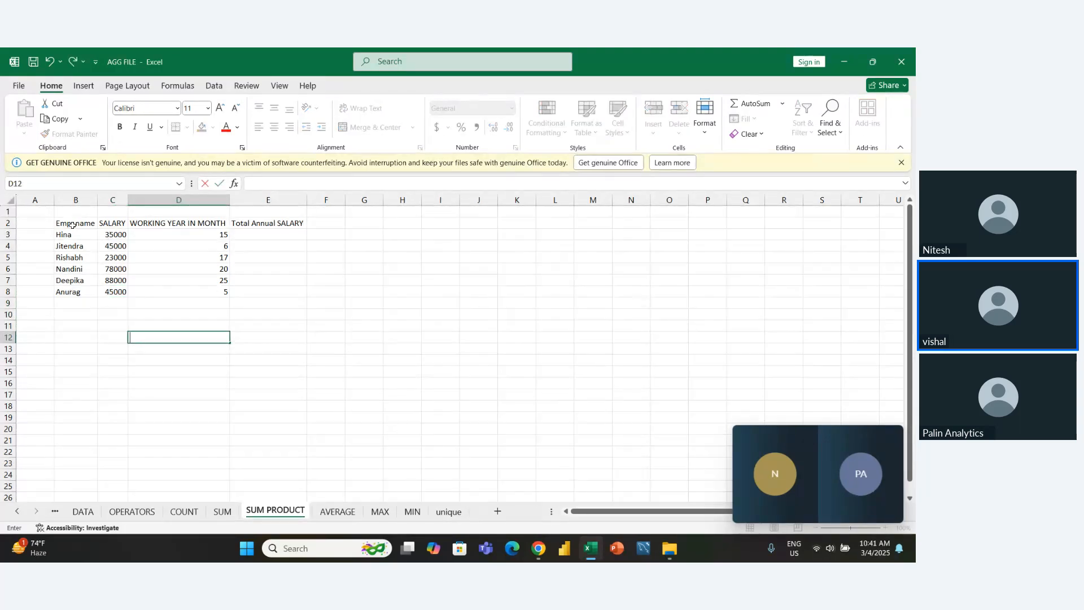
pyautogui.press('BackSpace')
pyautogui.press('BackSpace')
pyautogui.write('Total')
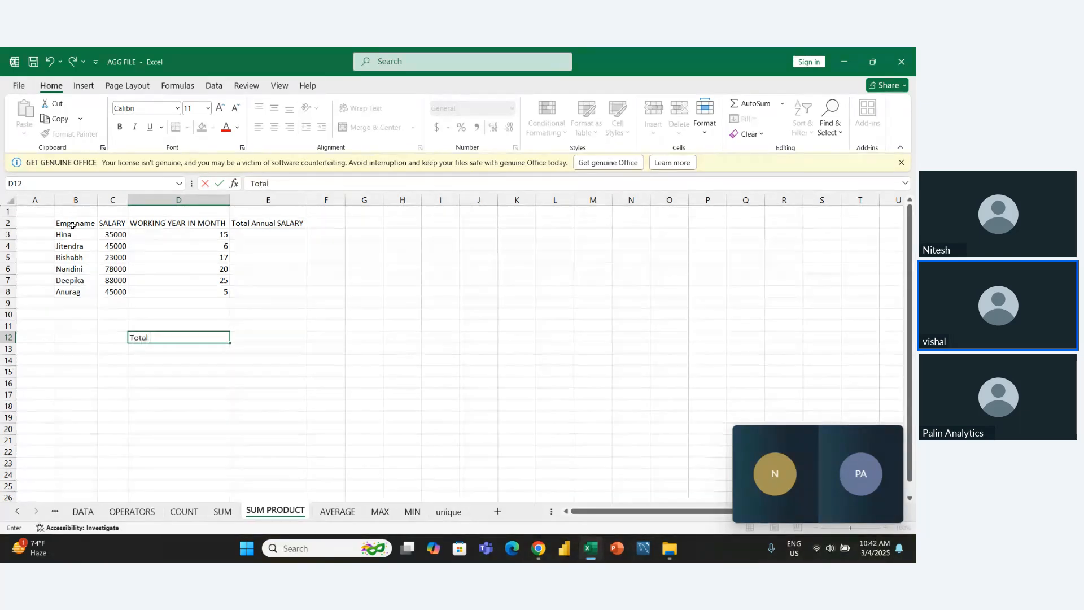
pyautogui.write(' A')
pyautogui.press('Left')
pyautogui.press('Right')
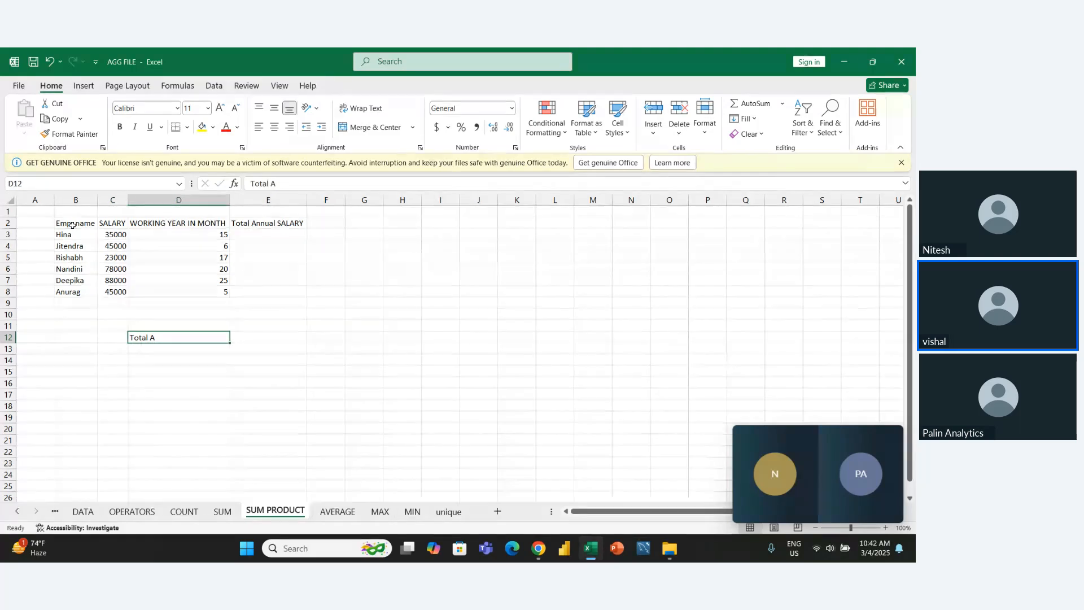
pyautogui.press('F2')
pyautogui.write('nnual')
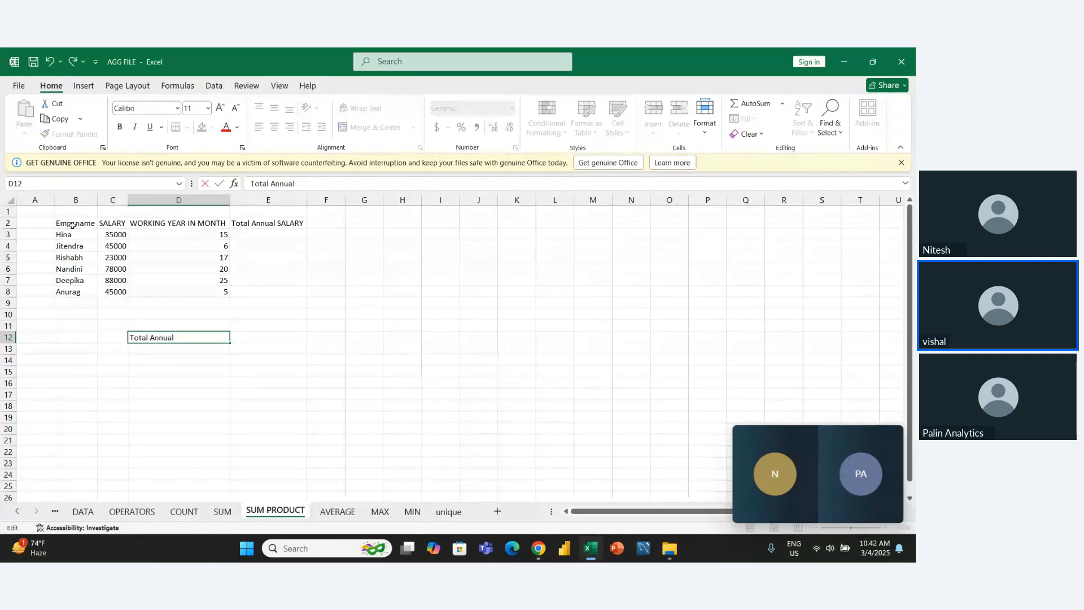
pyautogui.write(' Expense')
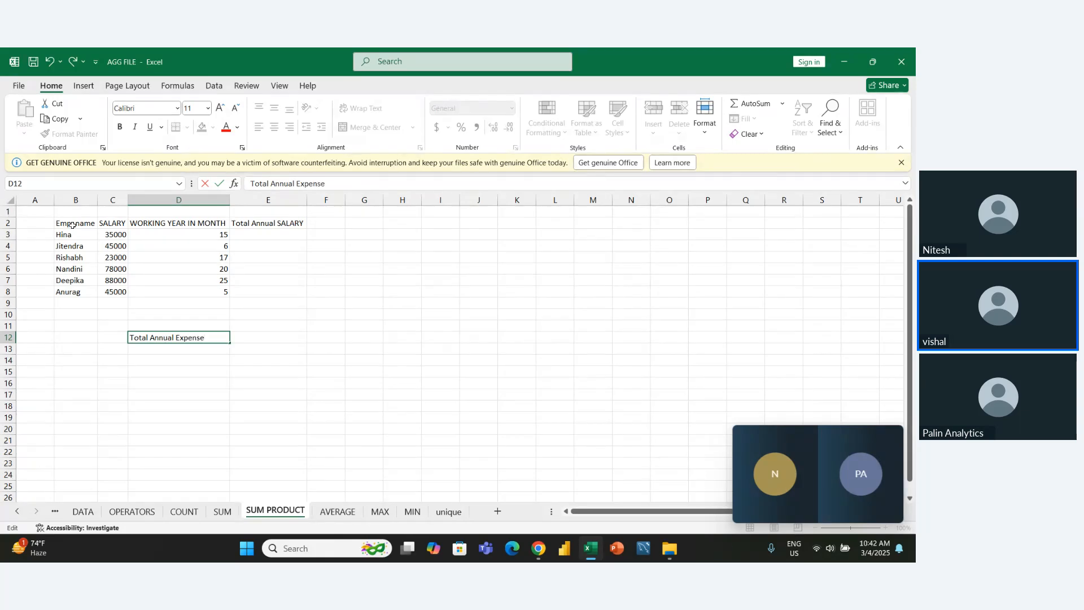
pyautogui.hotkey('ctrl', 'Return')
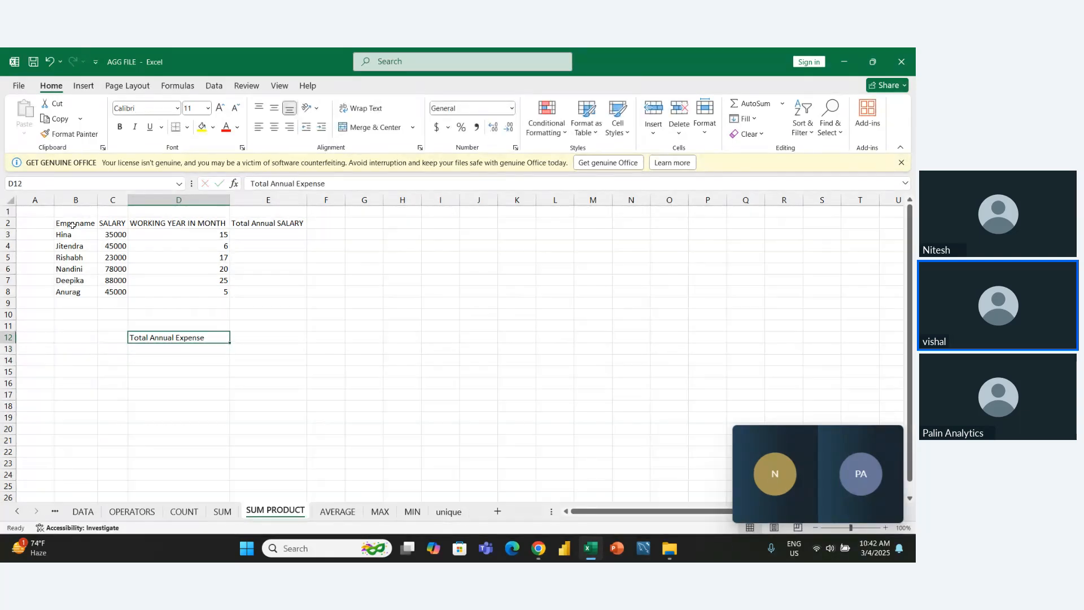
# - Make the Total Annual Expense label in cell D12 bold
pyautogui.hotkey('ctrl', 'b')
pyautogui.press('Right')
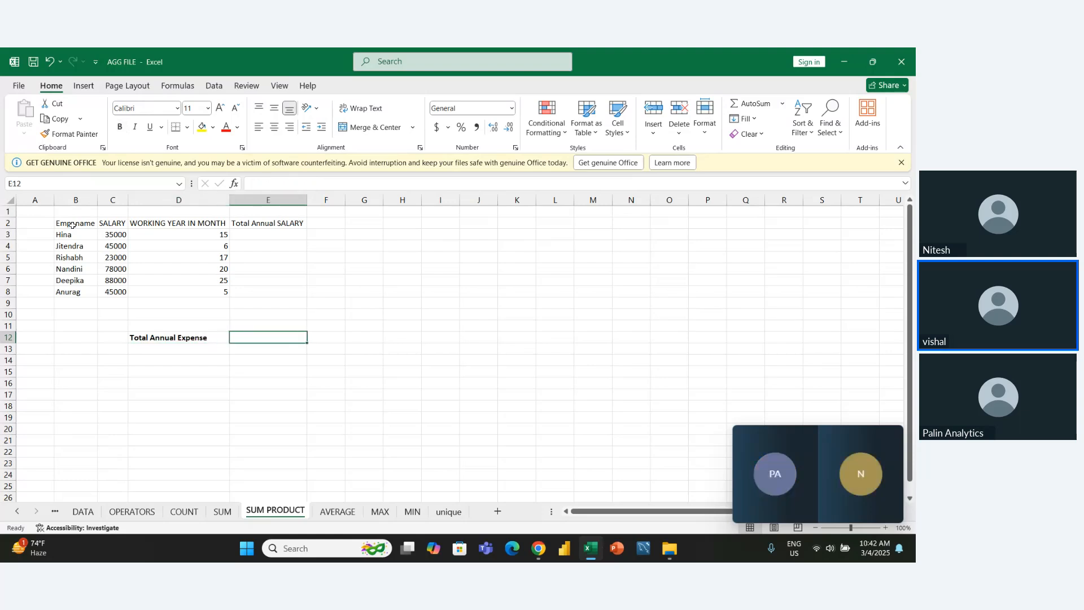
pyautogui.press('Left')
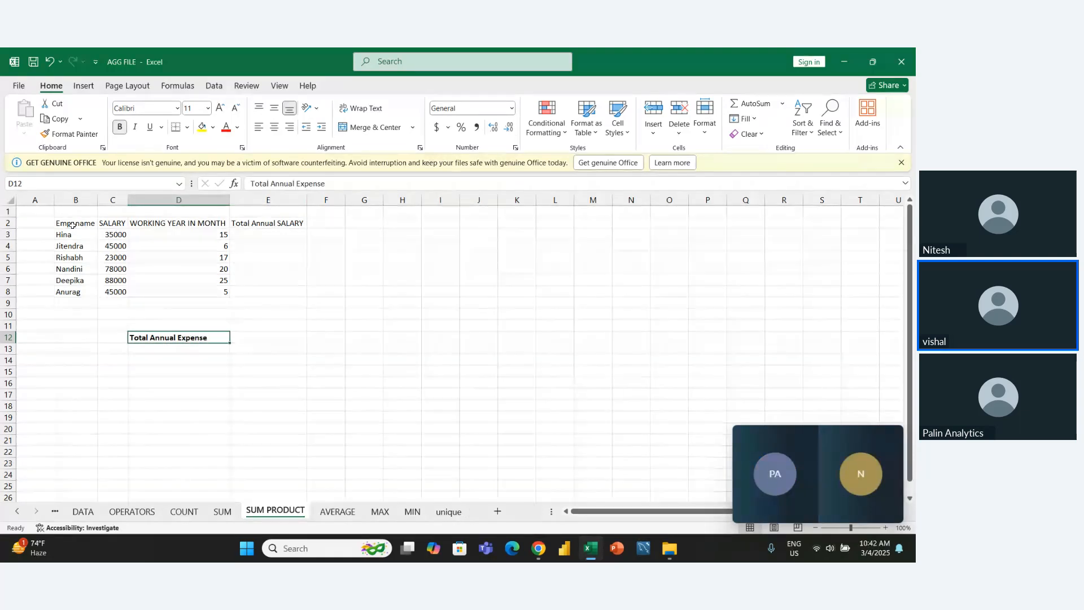
# - Apply all borders to the whole employee table in B2:E8
pyautogui.press('Right')
pyautogui.press('Up')
pyautogui.press('Up')
pyautogui.press('Up')
pyautogui.press('Up')
pyautogui.press('Up')
pyautogui.press('Up')
pyautogui.press('Left')
pyautogui.press('Up')
pyautogui.press('Up')
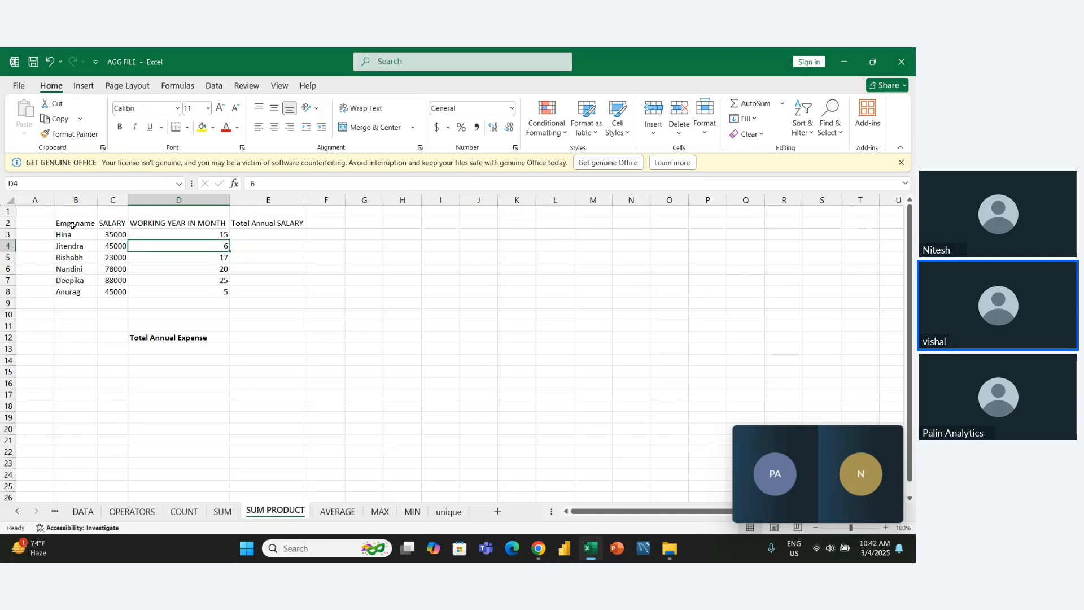
pyautogui.hotkey('ctrl', 'a')
pyautogui.hotkey('alt', 'h')
pyautogui.press('b')
pyautogui.press('a')
# - Calculate the first employee's total annual salary in cell E3 with the formula =C3*D3
pyautogui.press('Right')
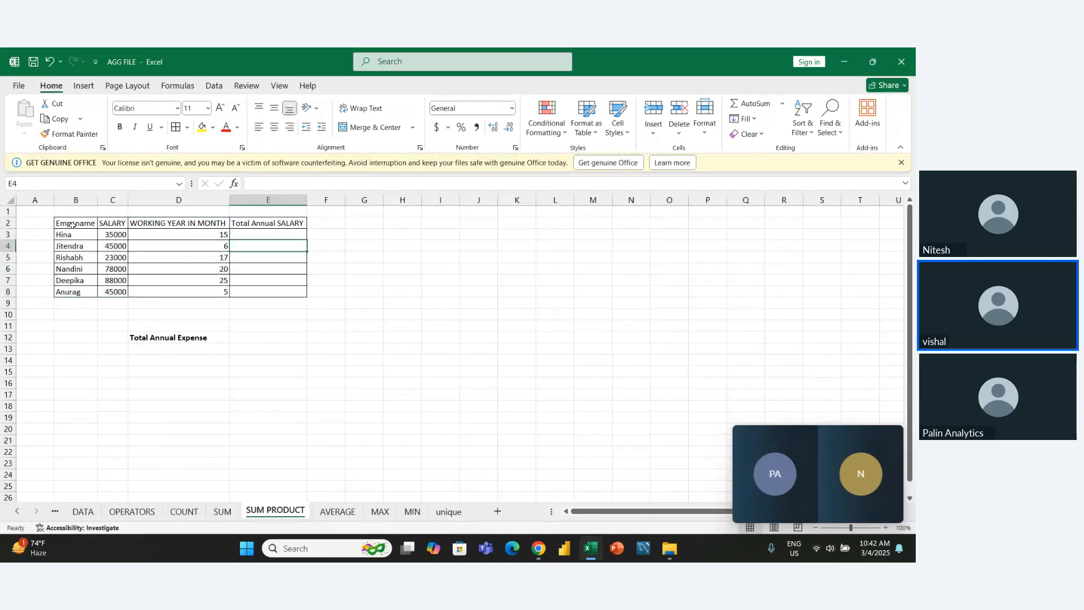
pyautogui.press('Up')
pyautogui.write('=')
pyautogui.press('Left')
pyautogui.press('Left')
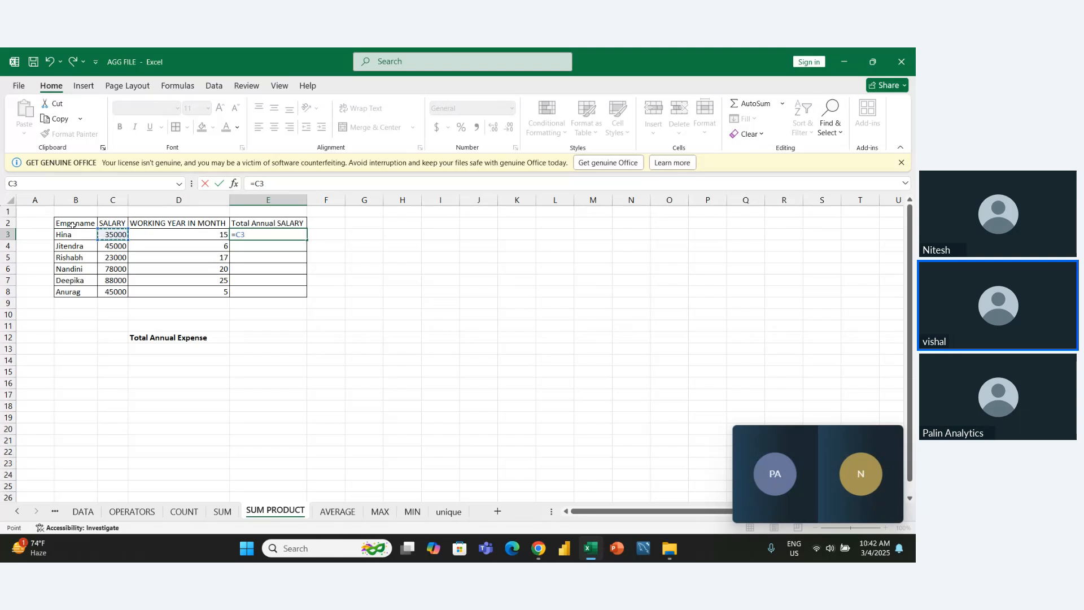
pyautogui.write('*')
pyautogui.press('Left')
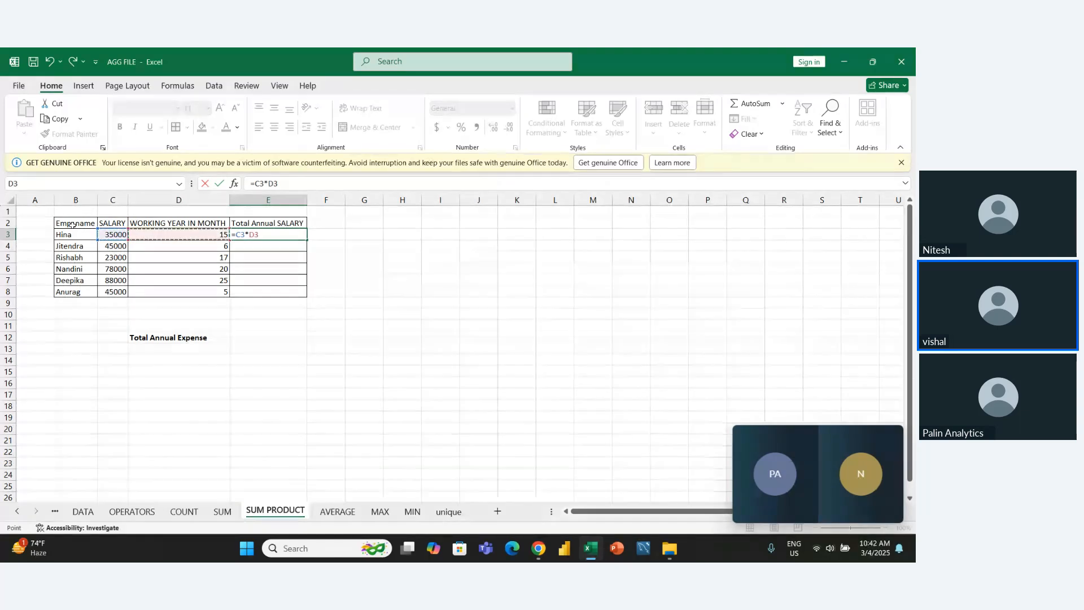
pyautogui.press('Return')
# - Fill the salary formula from E3 down to E8 for the remaining employees
pyautogui.press('Up')
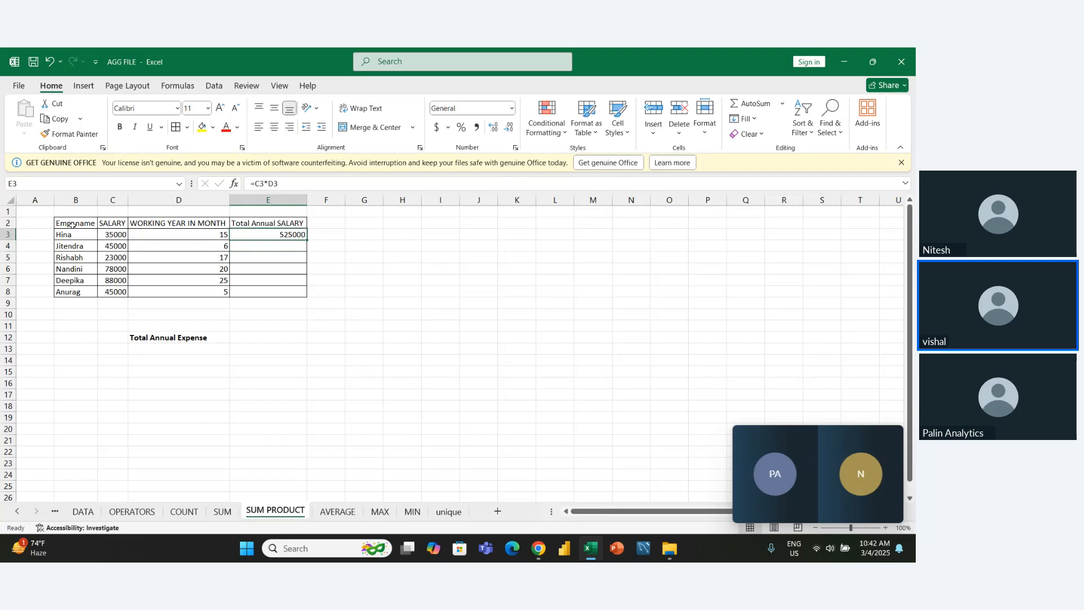
pyautogui.hotkey('shift', 'Down')
pyautogui.hotkey('shift', 'Down')
pyautogui.hotkey('shift', 'Down')
pyautogui.hotkey('shift', 'Down')
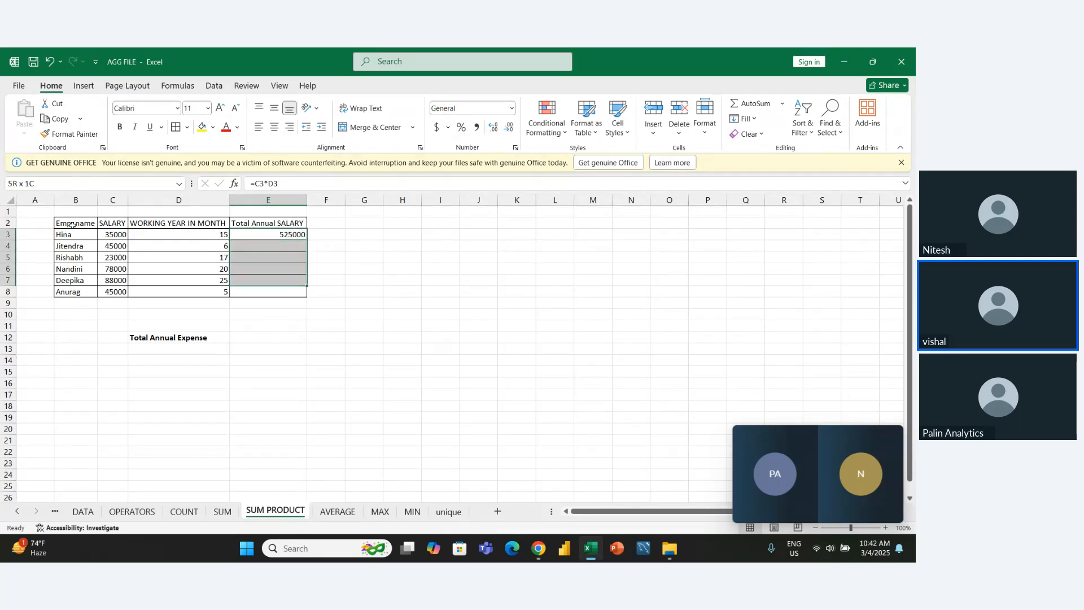
pyautogui.hotkey('ctrl', 'd')
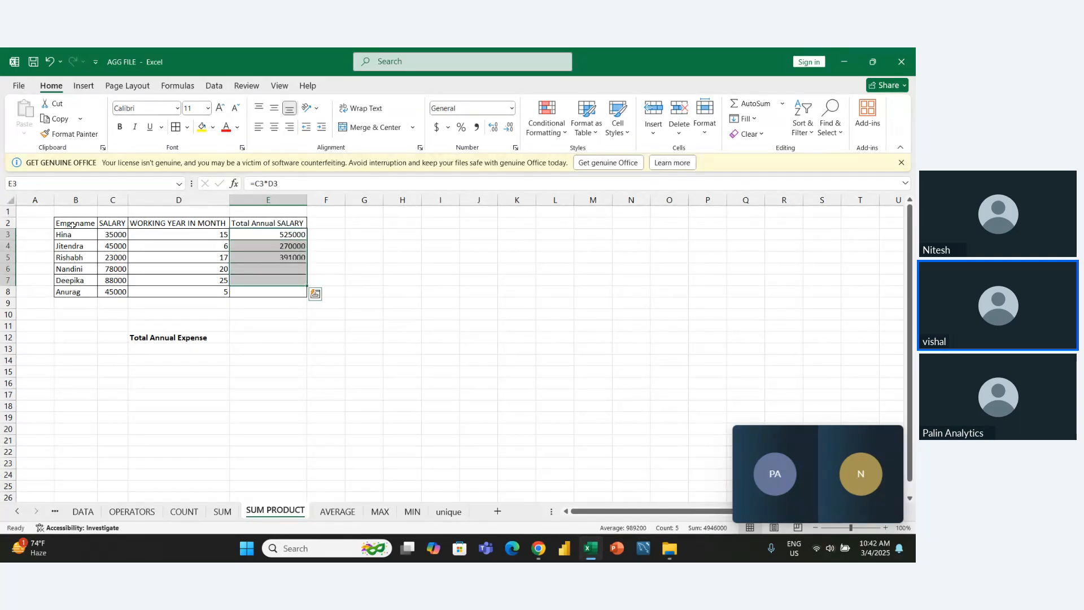
pyautogui.press('Down')
pyautogui.press('Down')
pyautogui.press('Down')
pyautogui.press('Down')
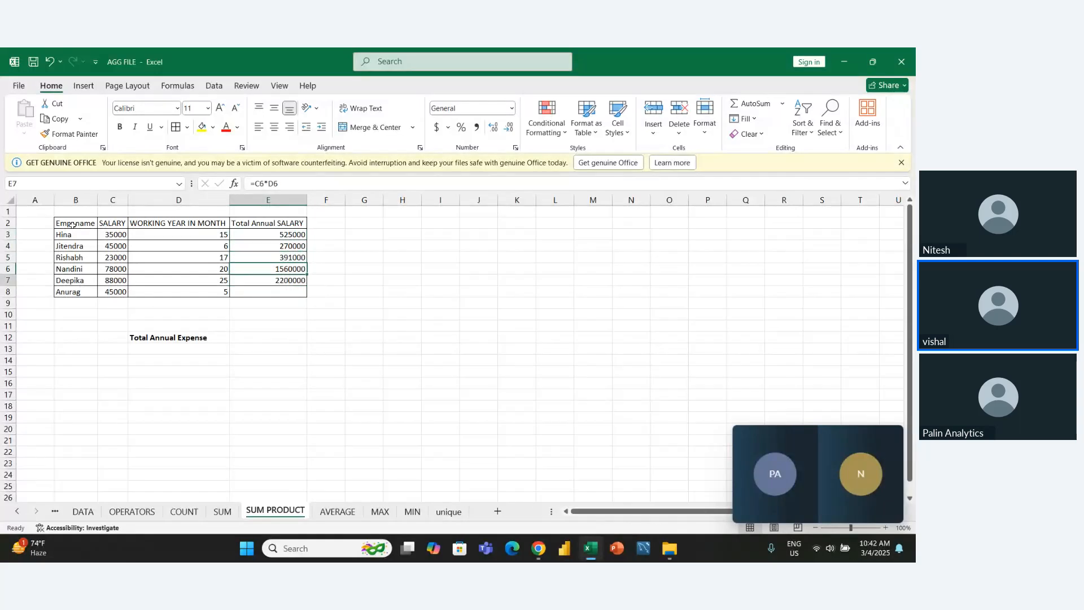
pyautogui.hotkey('shift', 'Down')
pyautogui.hotkey('ctrl', 'd')
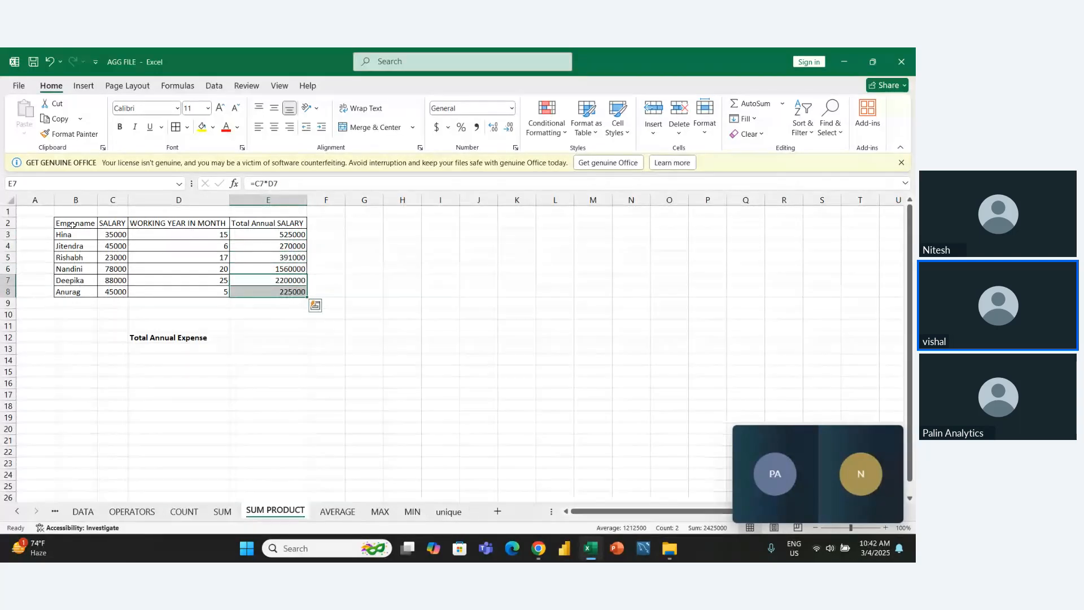
# - Review the filled formulas in the Total Annual SALARY column, from the last employee up to the header
pyautogui.press('Up')
pyautogui.press('Up')
pyautogui.press('Up')
pyautogui.press('Up')
pyautogui.press('Down')
pyautogui.press('Down')
pyautogui.press('Down')
pyautogui.press('Down')
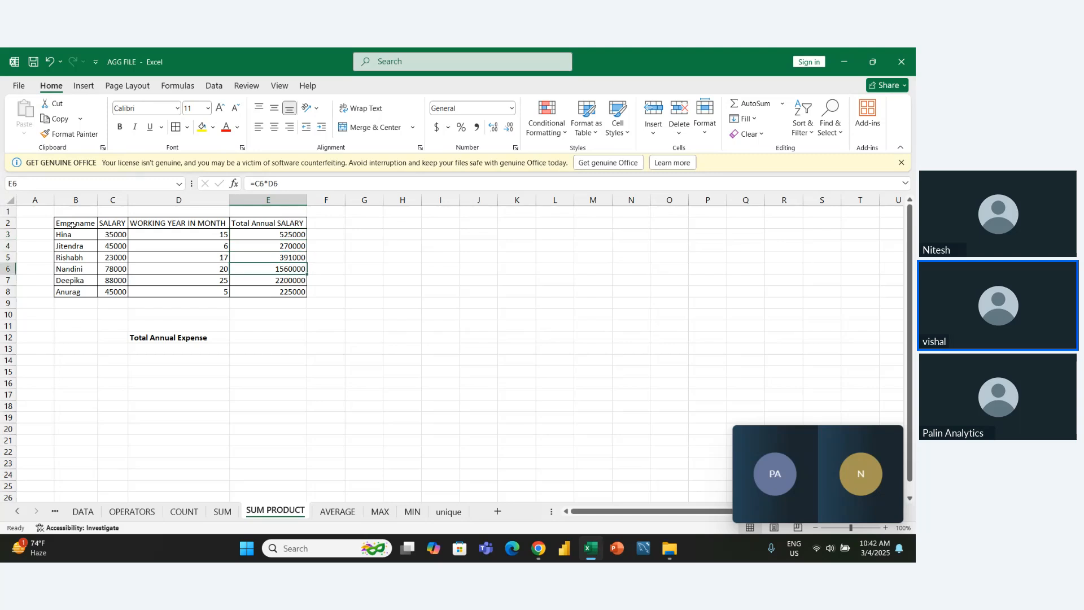
pyautogui.press('Up')
pyautogui.press('Up')
pyautogui.press('Left')
pyautogui.press('Up')
pyautogui.press('Up')
pyautogui.press('Right')
pyautogui.press('Up')
pyautogui.press('Down')
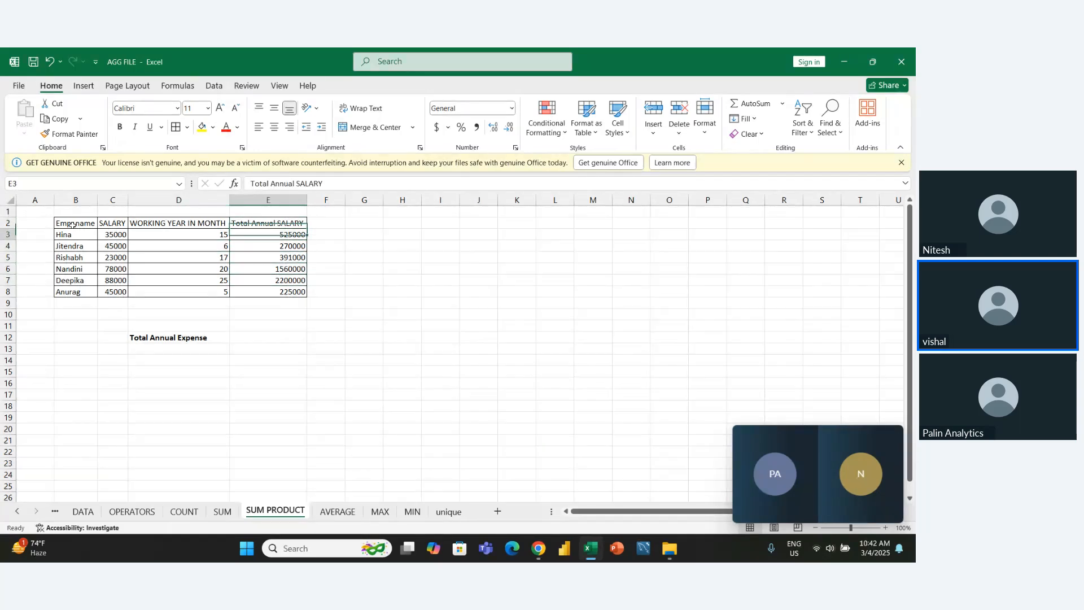
pyautogui.press('Right')
pyautogui.press('Left')
# - Sum the annual salaries in cell E9 with the formula =SUM(E3:E8)
pyautogui.press('Down')
pyautogui.press('Down')
pyautogui.press('Down')
pyautogui.press('Down')
pyautogui.press('Down')
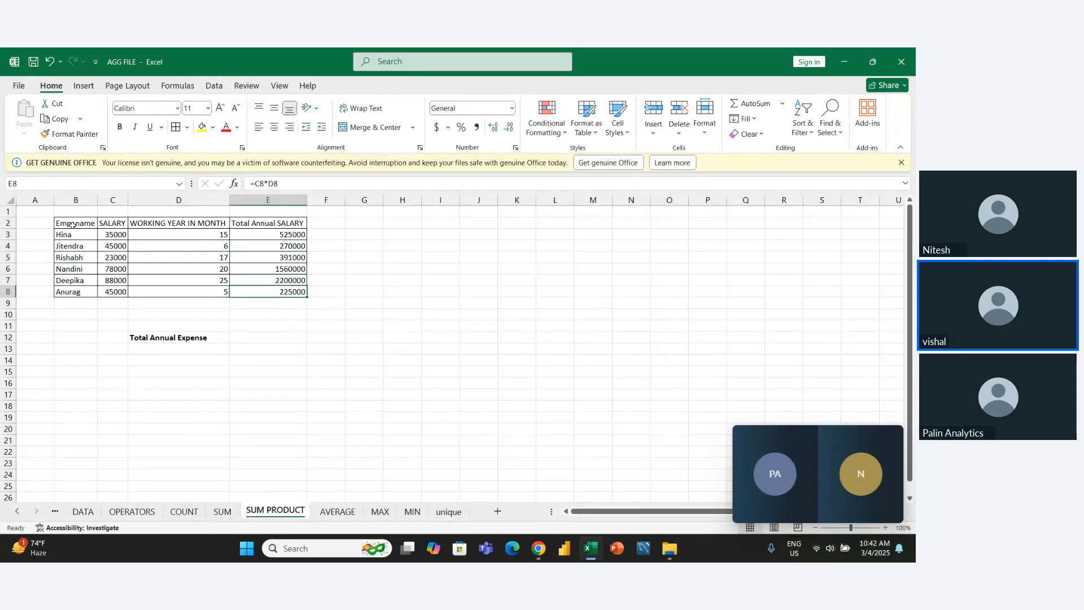
pyautogui.press('Down')
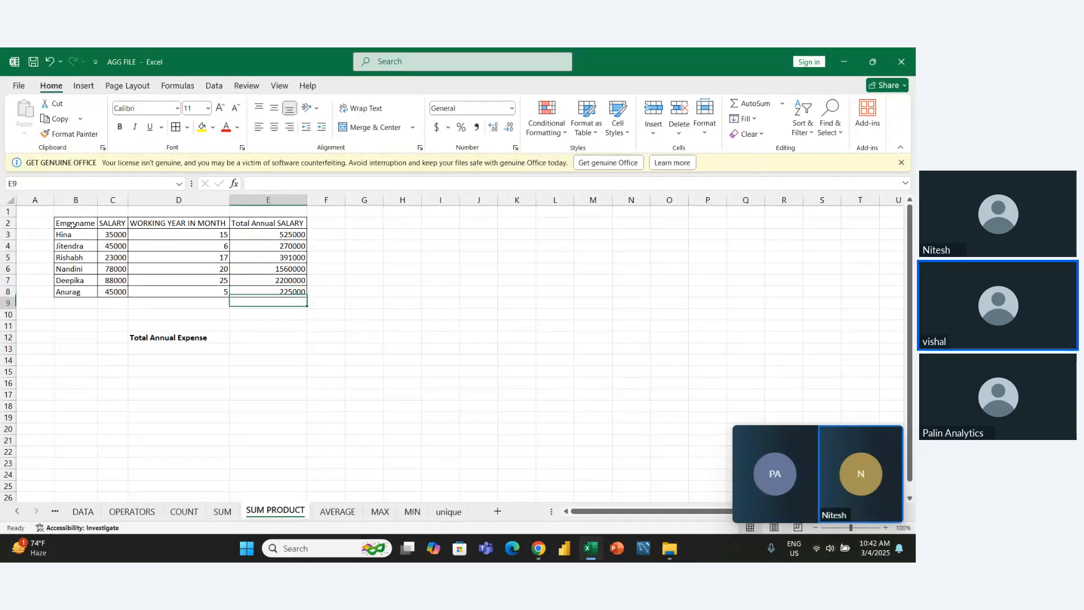
pyautogui.hotkey('alt', '=')
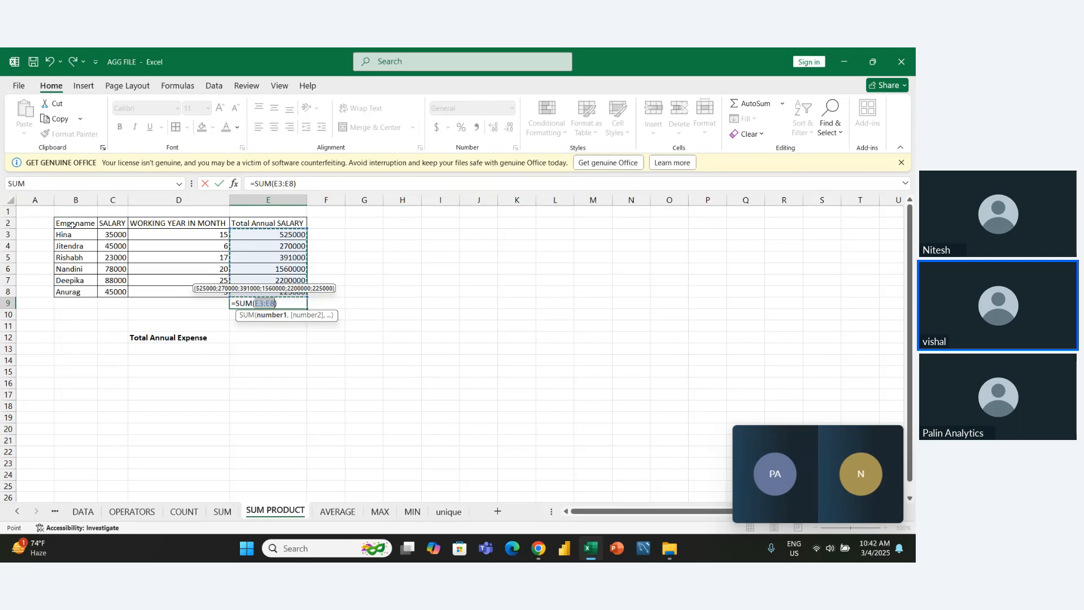
pyautogui.hotkey('ctrl', 'Return')
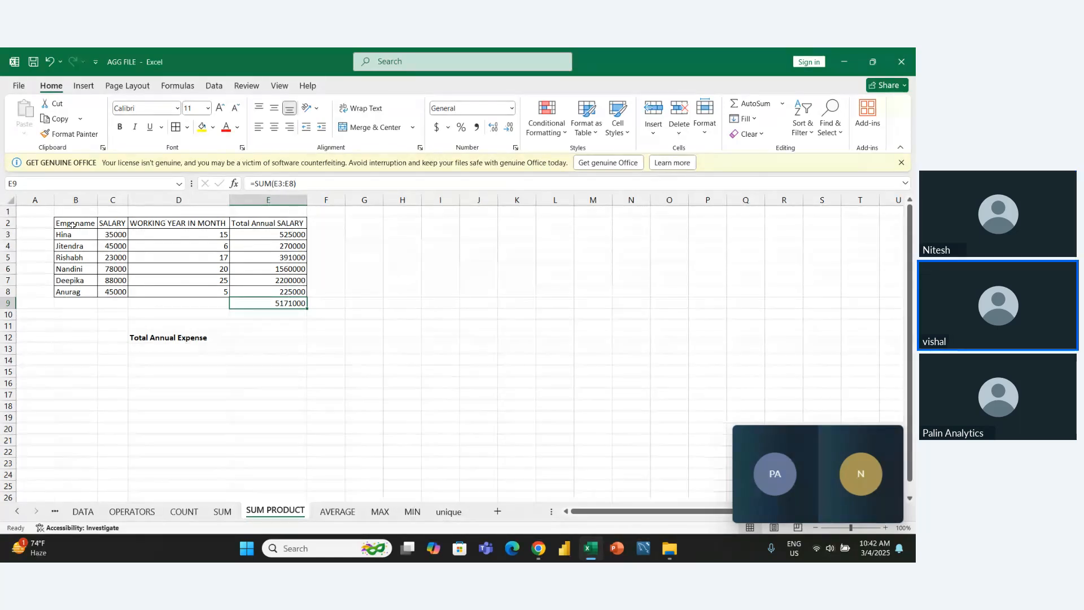
pyautogui.press('Down')
pyautogui.press('Down')
pyautogui.press('Down')
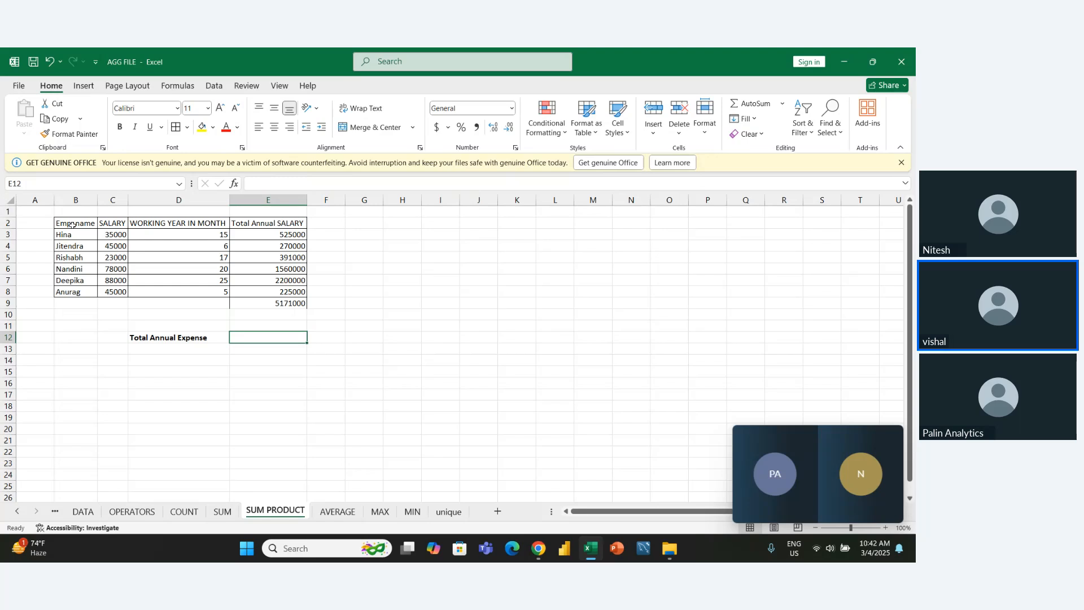
pyautogui.press('Up')
pyautogui.press('Up')
pyautogui.press('Up')
pyautogui.press('Up')
pyautogui.press('Up')
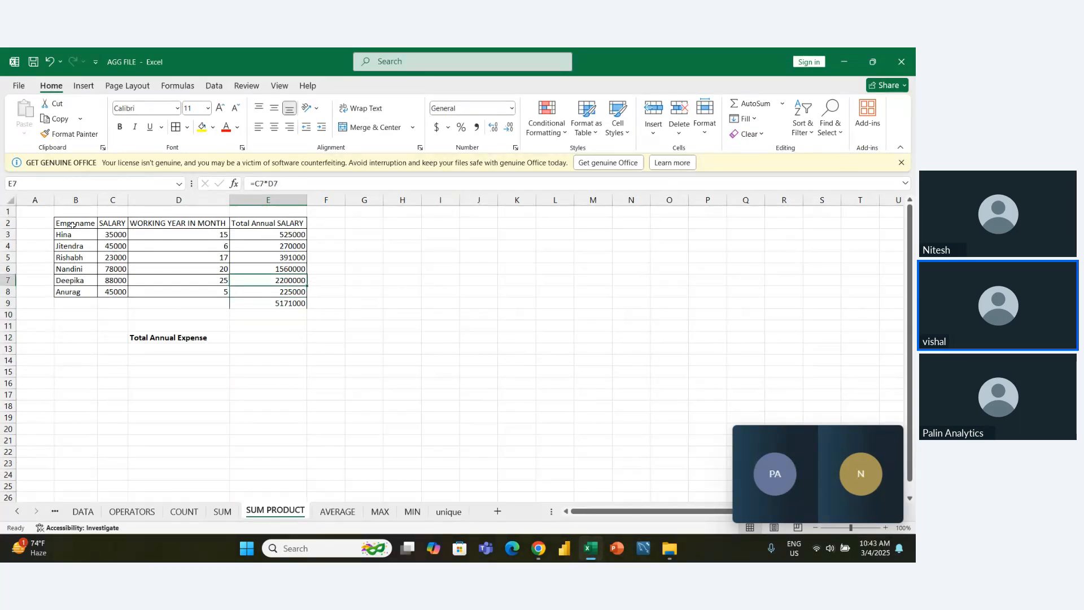
# - Apply all borders to the salary total in cell E9 and make it bold
pyautogui.press('Down')
pyautogui.press('Down')
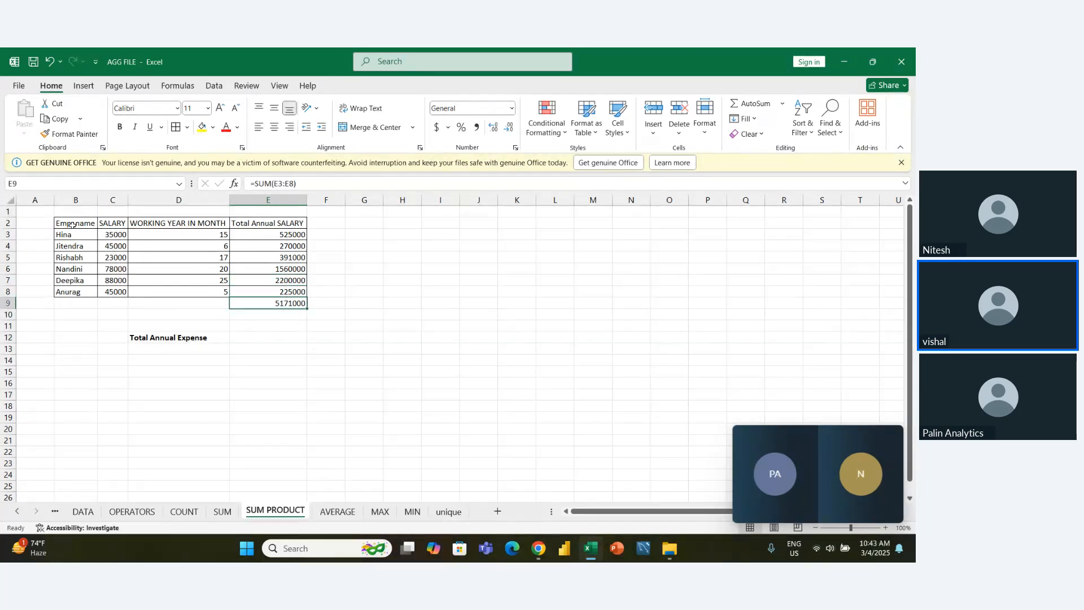
pyautogui.hotkey('alt', 'h')
pyautogui.press('b')
pyautogui.press('a')
pyautogui.press('Left')
pyautogui.press('Down')
pyautogui.press('Down')
pyautogui.press('Right')
pyautogui.press('Up')
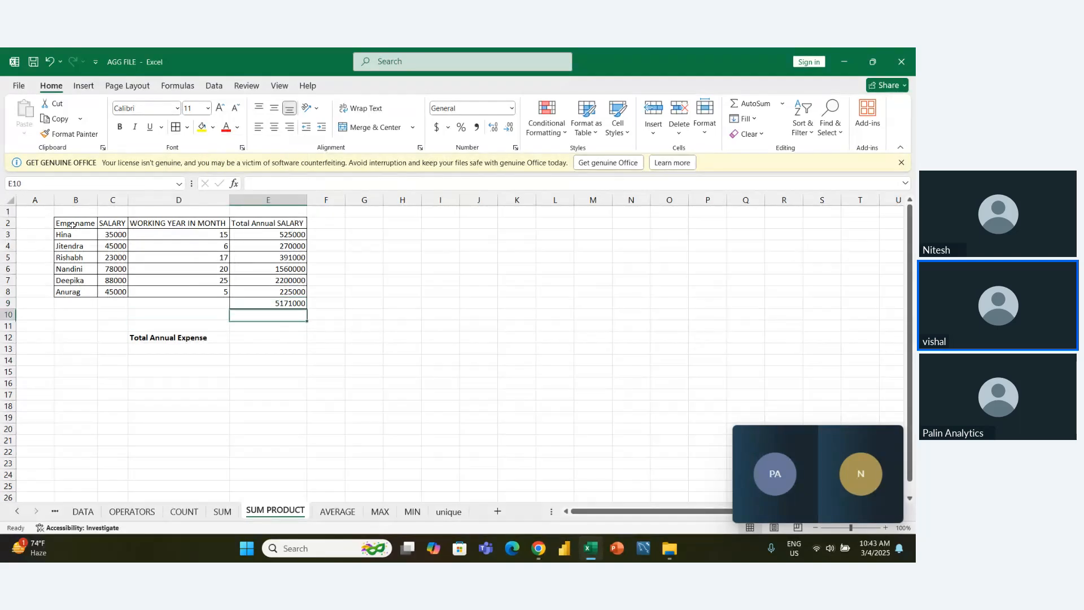
pyautogui.press('Up')
pyautogui.hotkey('ctrl', 'b')
# - Format the table's header row B2:E2 in bold with a yellow fill
pyautogui.press('Left')
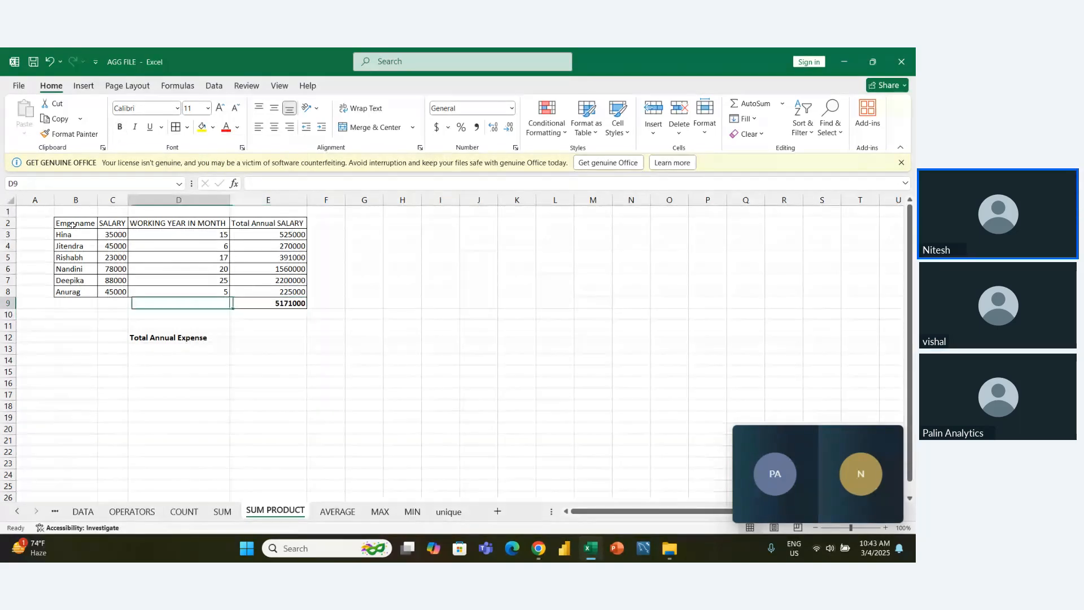
pyautogui.press('Up')
pyautogui.press('Up')
pyautogui.press('Up')
pyautogui.press('Left')
pyautogui.press('Left')
pyautogui.press('Up')
pyautogui.press('Up')
pyautogui.press('Up')
pyautogui.press('Up')
pyautogui.hotkey('shift', 'Right')
pyautogui.hotkey('shift', 'Right')
pyautogui.hotkey('shift', 'Right')
pyautogui.hotkey('shift', 'Right')
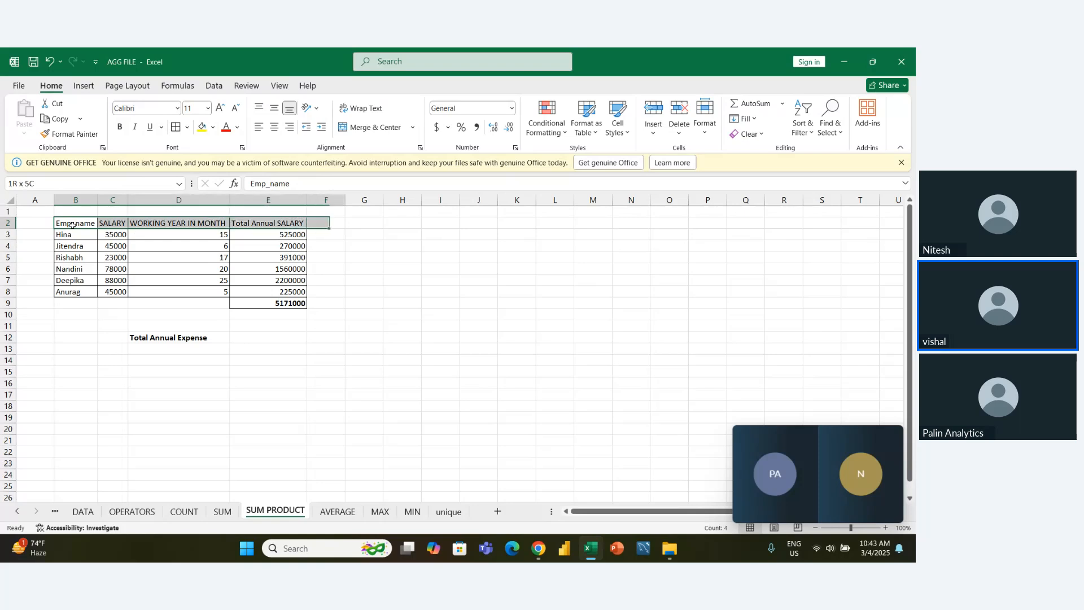
pyautogui.hotkey('shift', 'Left')
pyautogui.hotkey('ctrl', 'b')
pyautogui.hotkey('ctrl', 'q')
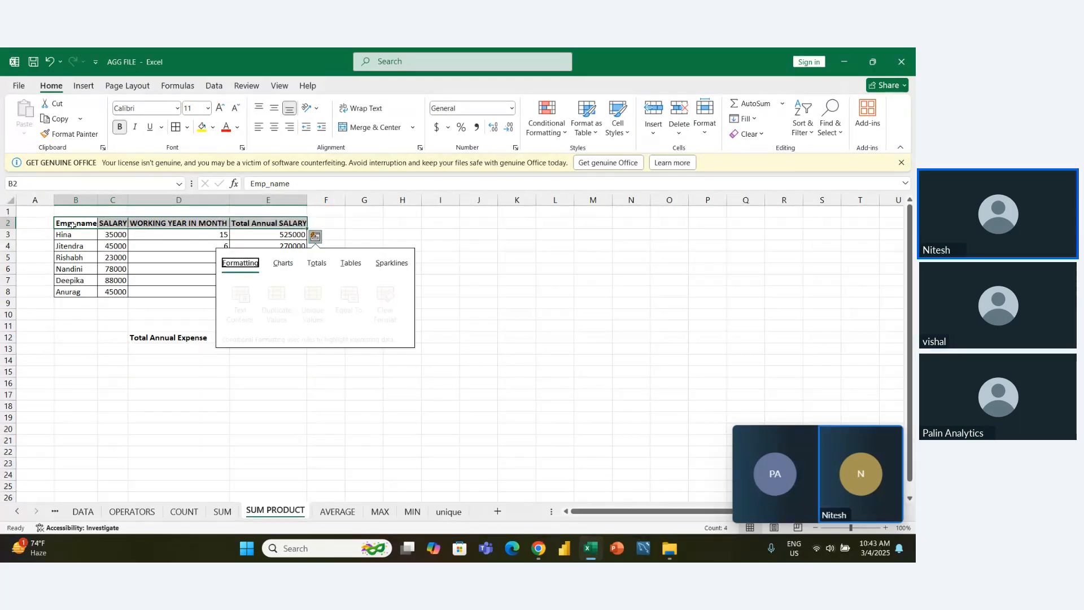
pyautogui.click(201, 127)
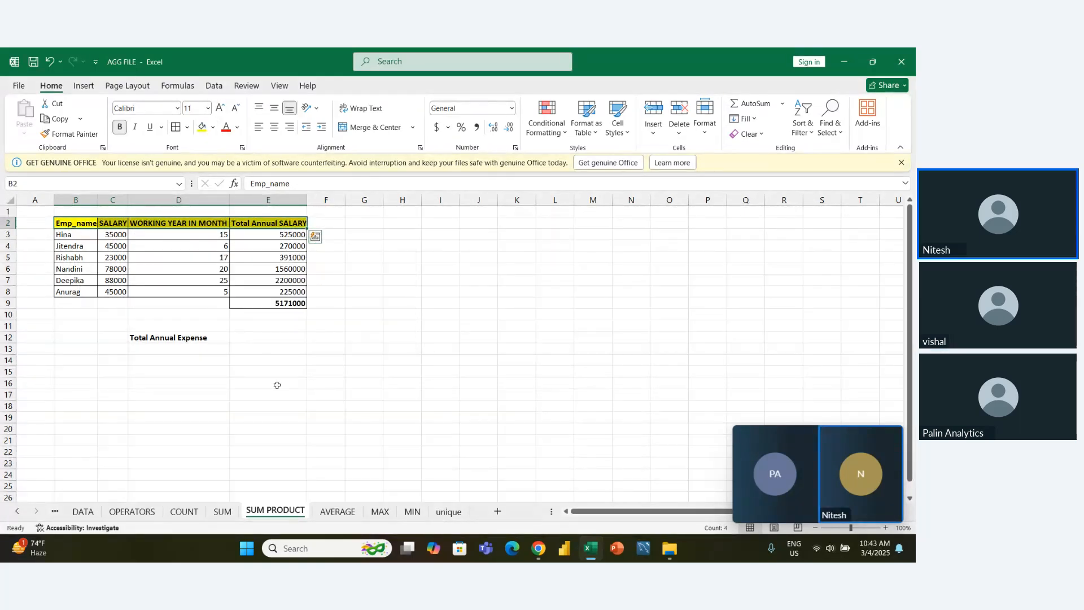
# - Apply all borders to the Total Annual Expense label and its result cell, D12:E12, and select E12
pyautogui.click(274, 347)
pyautogui.press('Up')
pyautogui.press('Left')
pyautogui.hotkey('shift', 'Right')
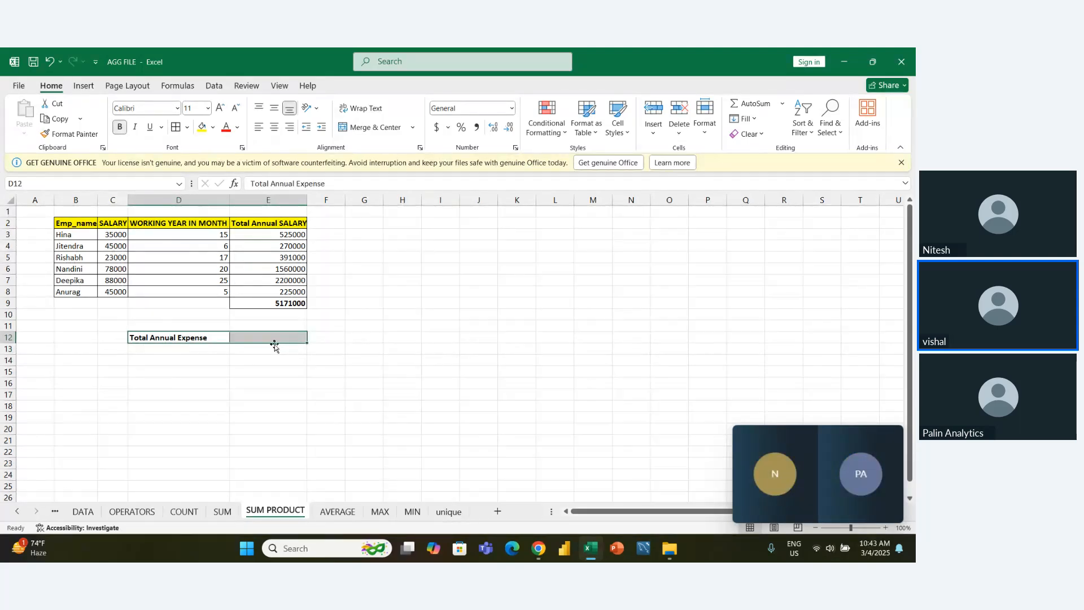
pyautogui.click(274, 345)
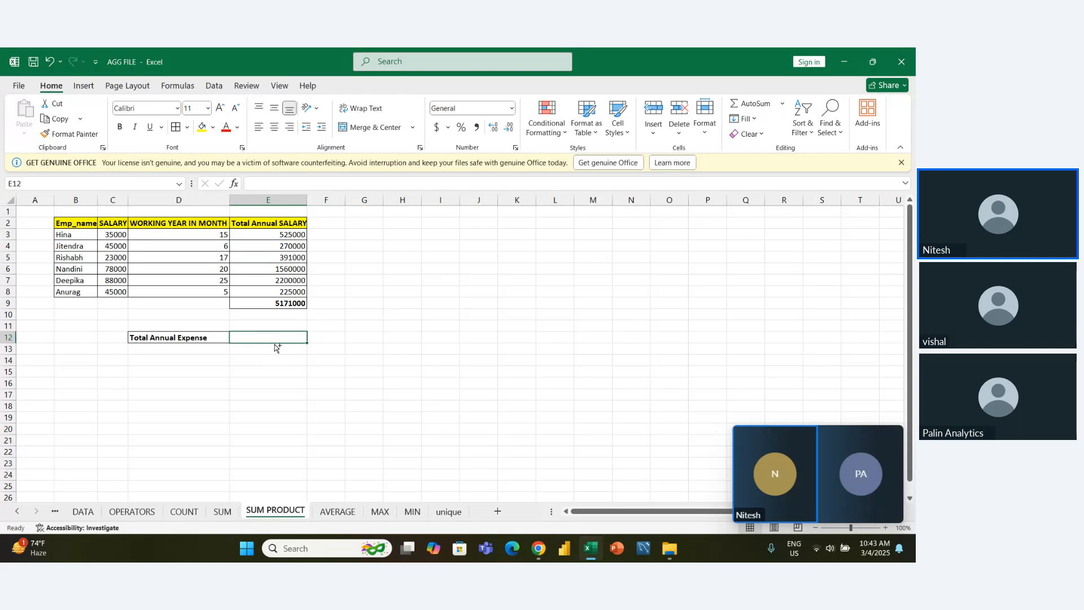
# - Fill the Total Annual Expense result cell E12 with yellow and begin a SUMPRODUCT formula in it
pyautogui.click(202, 128)
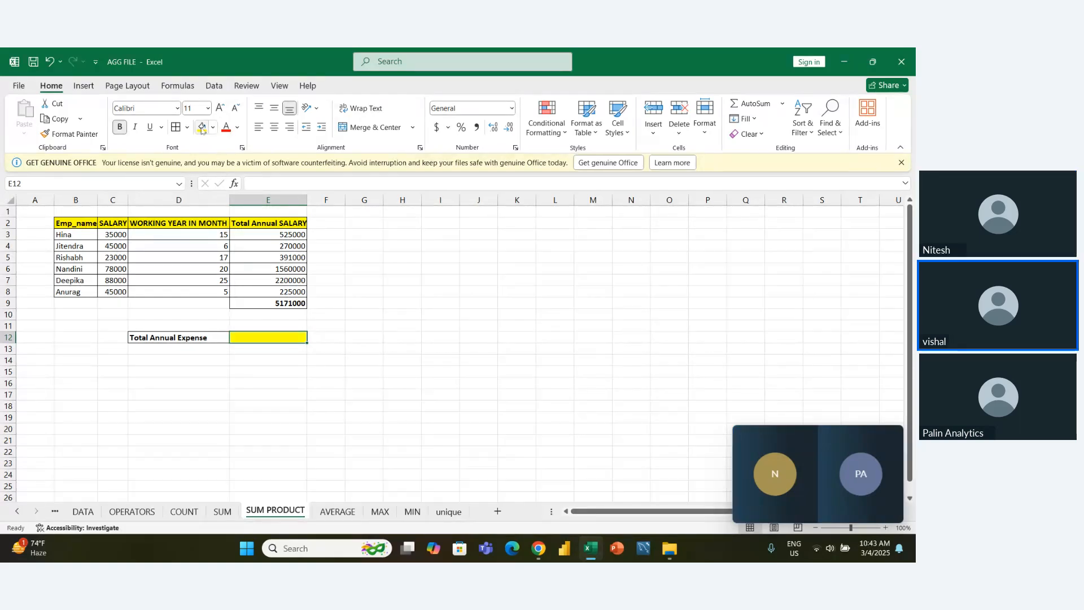
pyautogui.write('=')
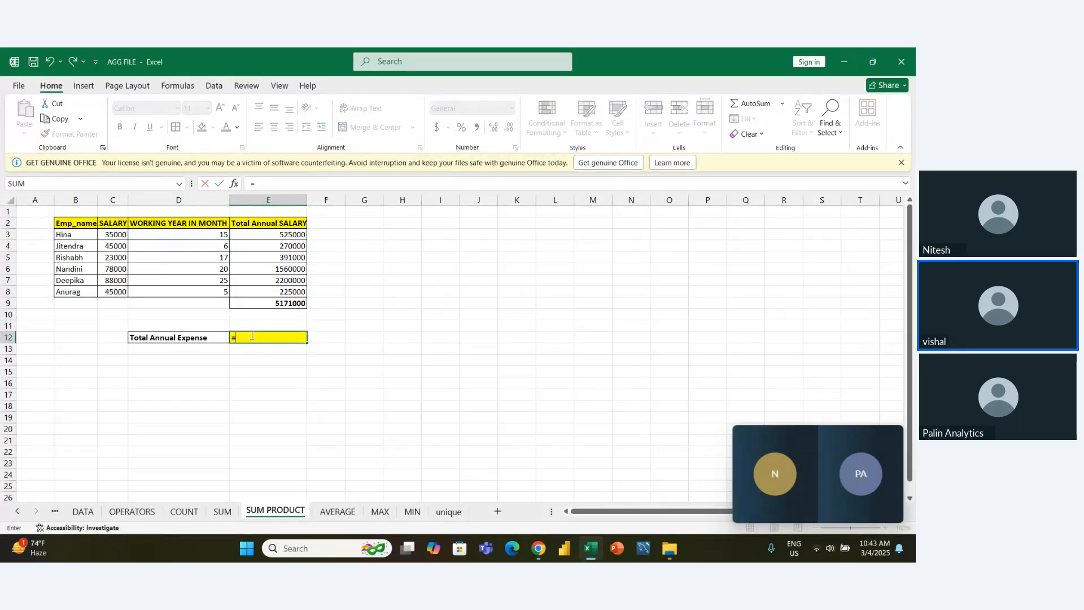
pyautogui.write('sum')
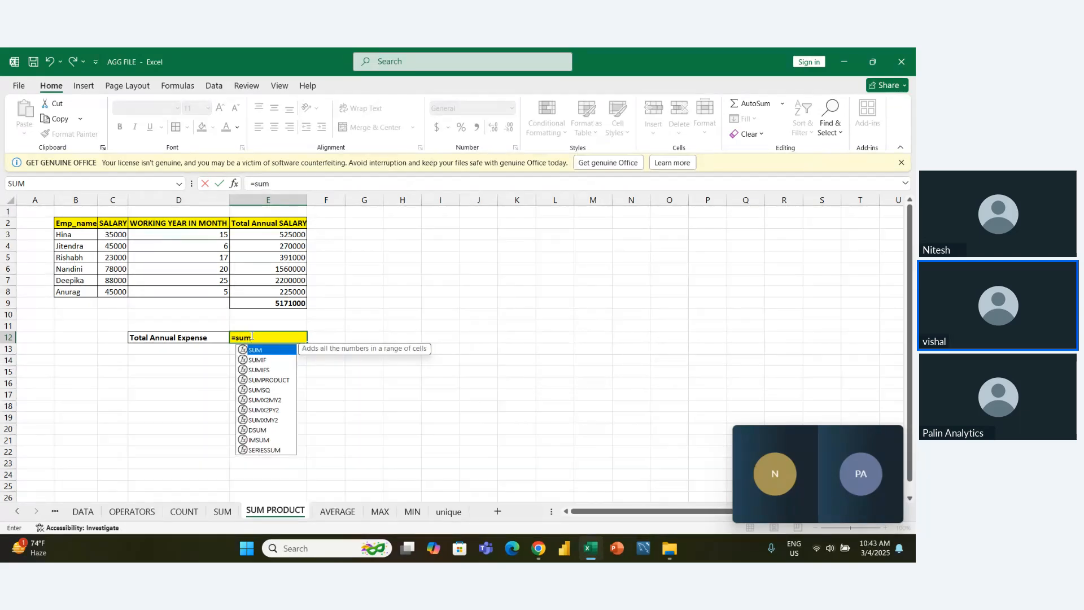
pyautogui.press('Down')
pyautogui.press('Down')
pyautogui.press('Down')
pyautogui.press('Tab')
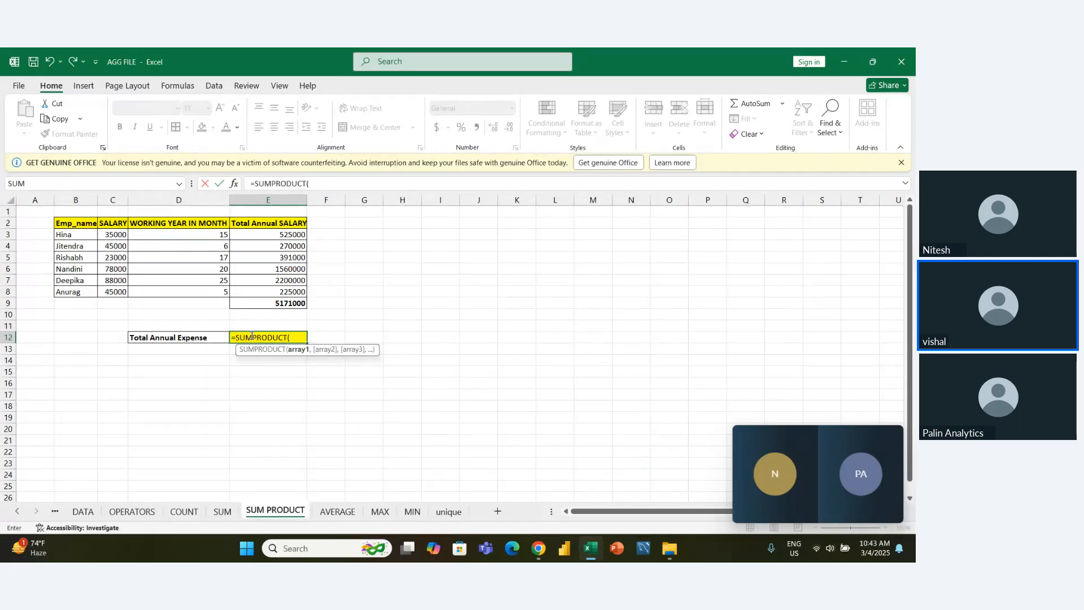
# - Enter the SALARY values C3:C8 as the first array of the SUMPRODUCT formula in E12
pyautogui.press('Left')
pyautogui.press('Up')
pyautogui.press('Up')
pyautogui.press('Up')
pyautogui.press('Up')
pyautogui.press('Up')
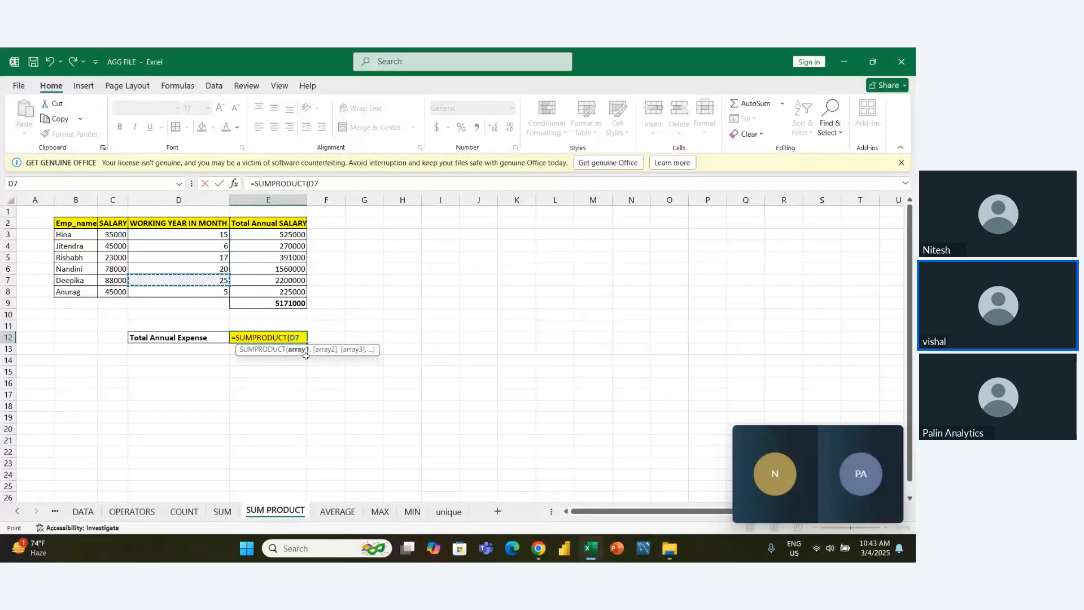
pyautogui.press('Left')
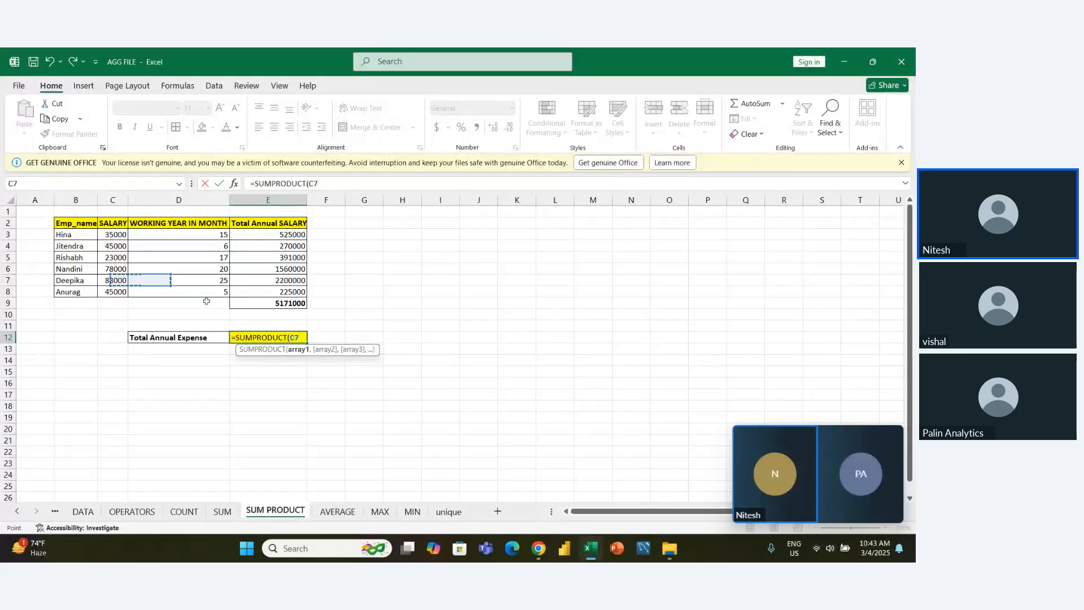
pyautogui.press('Up')
pyautogui.press('Up')
pyautogui.press('Up')
pyautogui.press('Up')
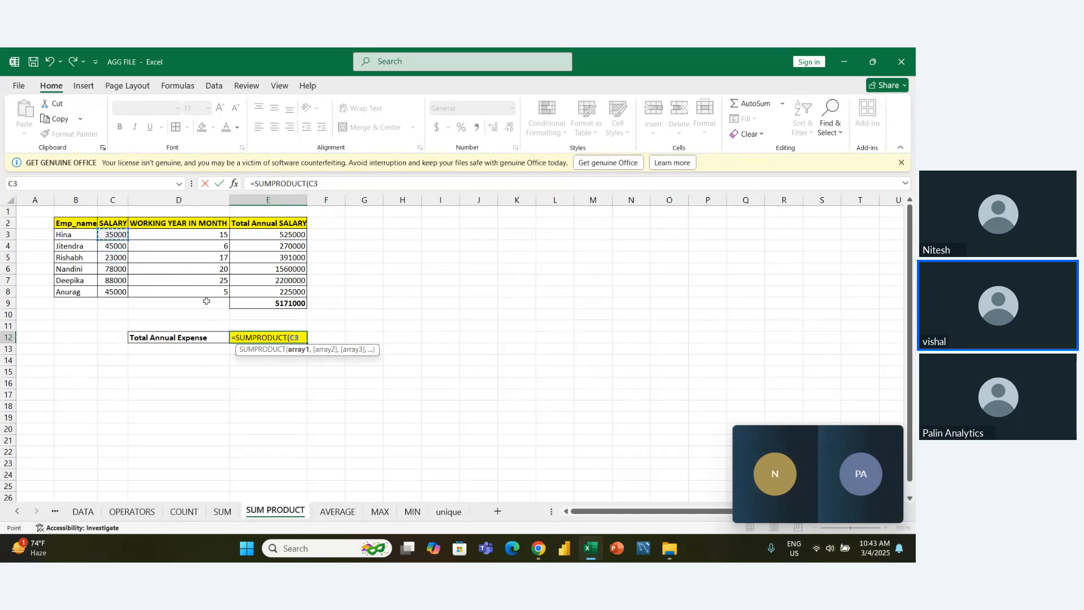
pyautogui.hotkey('ctrl', 'shift', 'Down')
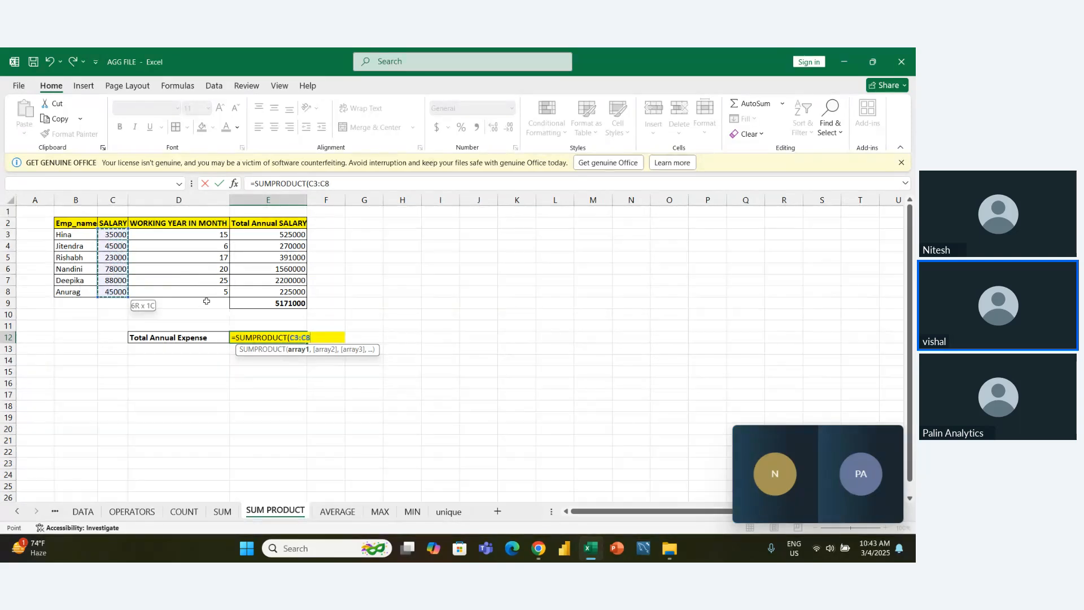
pyautogui.write(',')
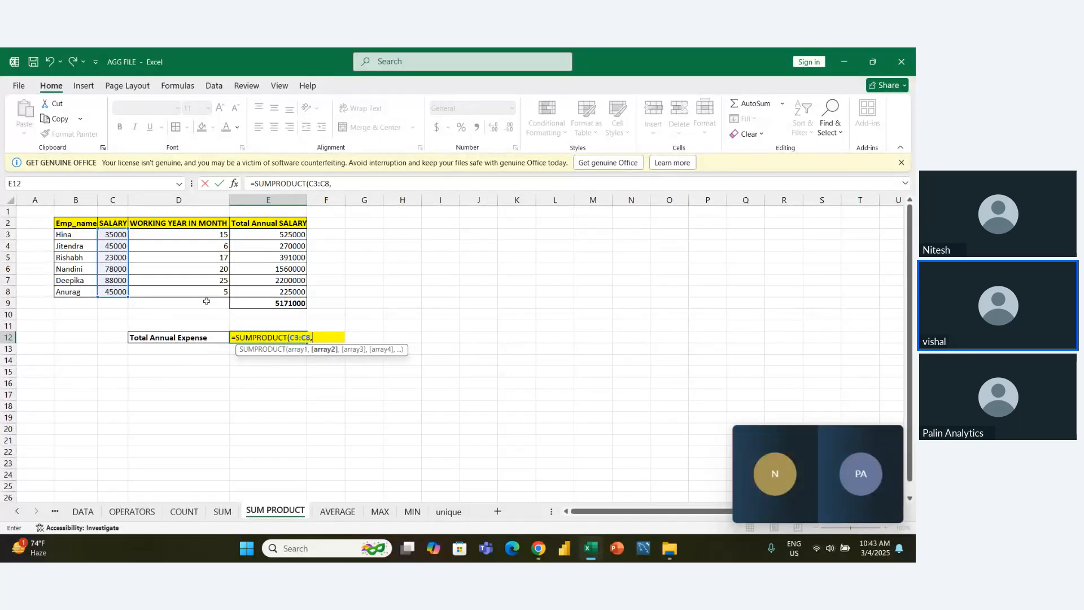
# - Add the working months D3:D8 as the second array and complete the formula =SUMPRODUCT(C3:C8,D3:D8) in E12
pyautogui.press('Left')
pyautogui.press('Up')
pyautogui.press('Up')
pyautogui.press('Up')
pyautogui.press('Up')
pyautogui.press('Up')
pyautogui.press('Up')
pyautogui.press('Up')
pyautogui.press('Up')
pyautogui.press('Up')
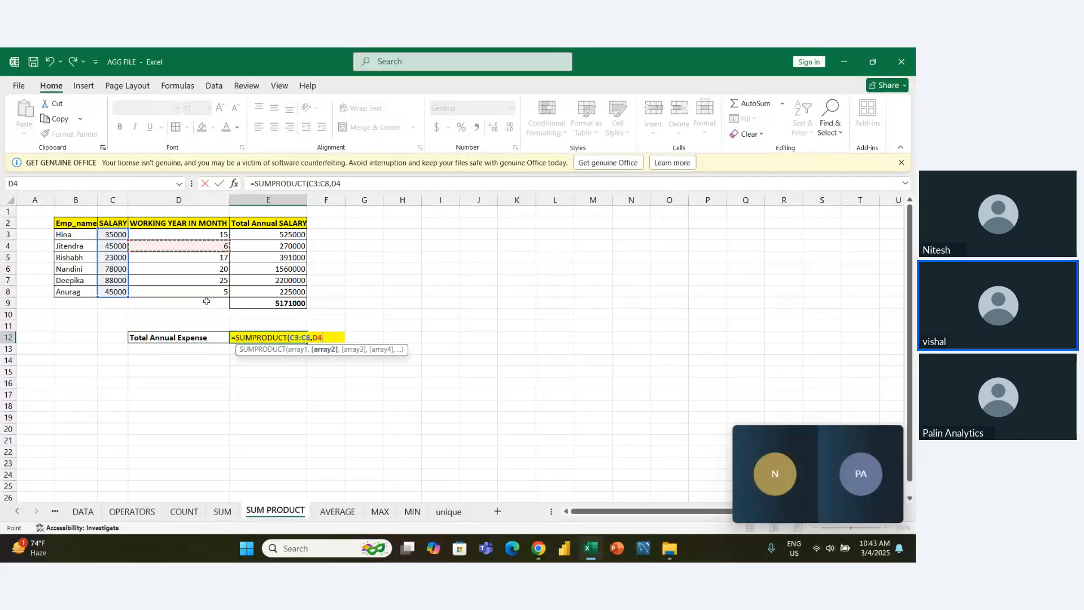
pyautogui.hotkey('ctrl', 'shift', 'Down')
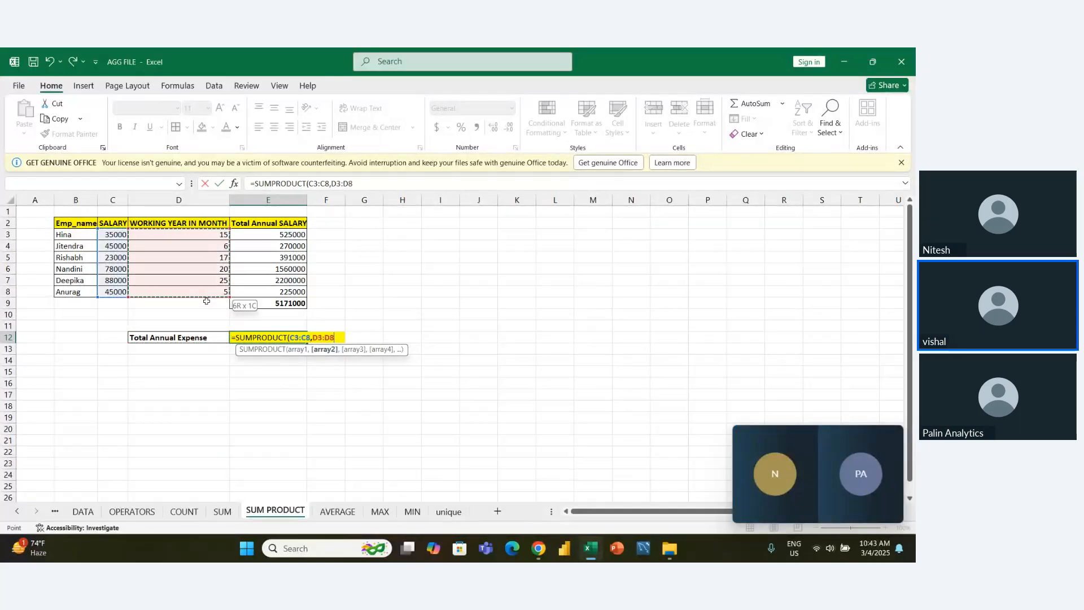
pyautogui.hotkey('ctrl', 'Return')
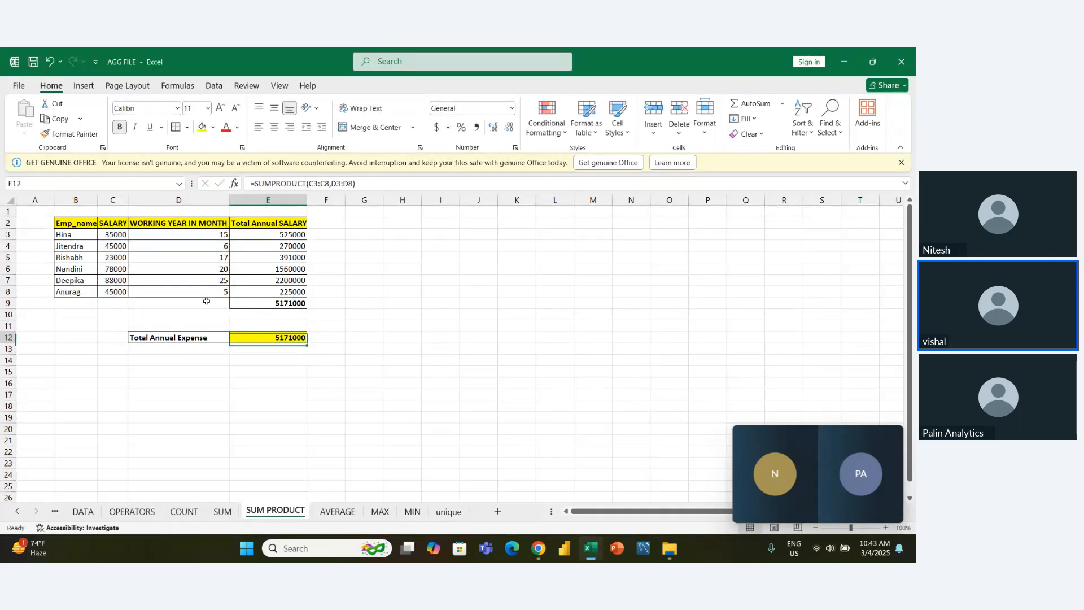
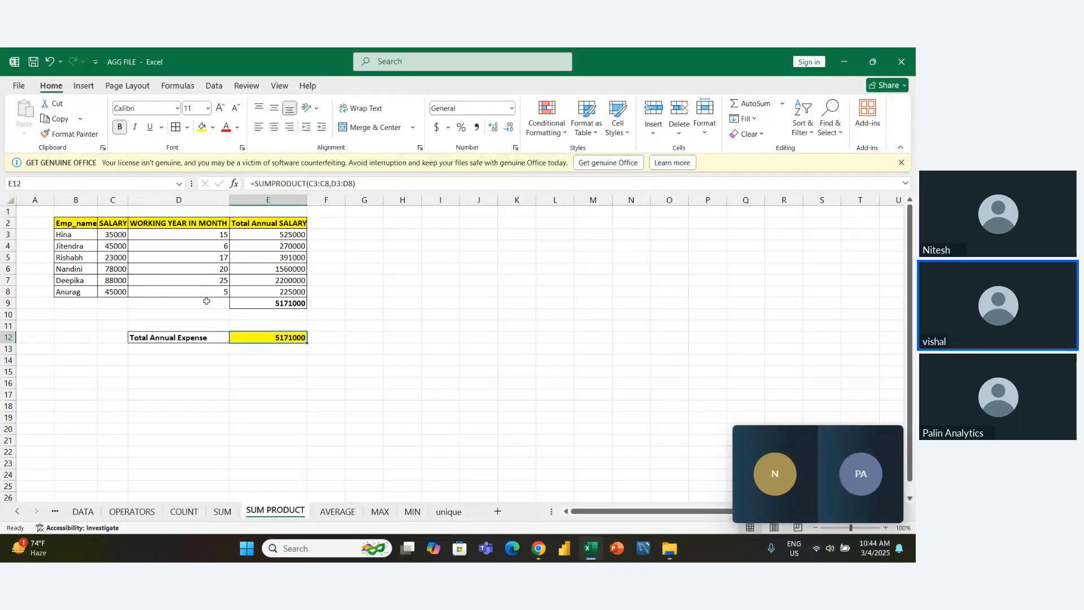
# - Copy the Total Annual SALARY column with its header, E2:E8, and select J2 as the destination
pyautogui.press('Up')
pyautogui.press('Up')
pyautogui.press('Up')
pyautogui.press('Up')
pyautogui.press('Up')
pyautogui.press('Up')
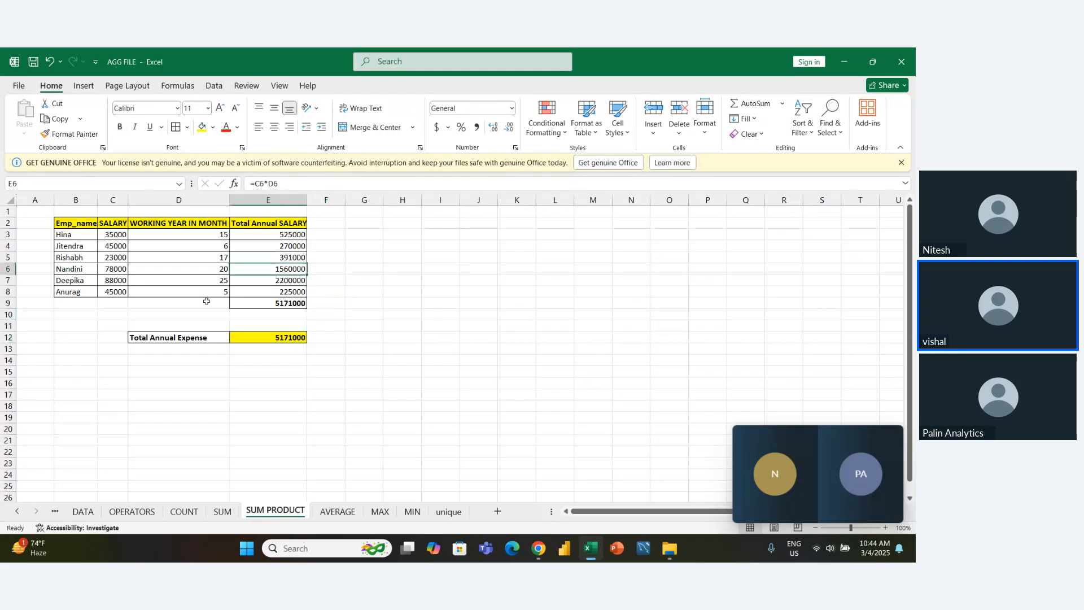
pyautogui.press('Up')
pyautogui.press('Up')
pyautogui.press('Up')
pyautogui.press('Up')
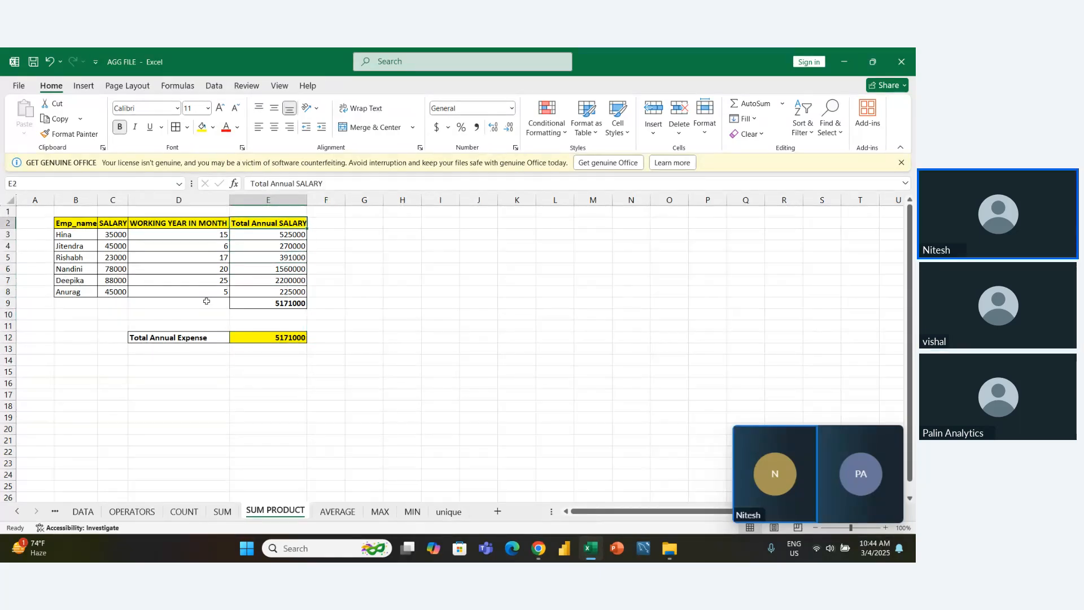
pyautogui.hotkey('ctrl', 'shift', 'Down')
pyautogui.hotkey('shift', 'Up')
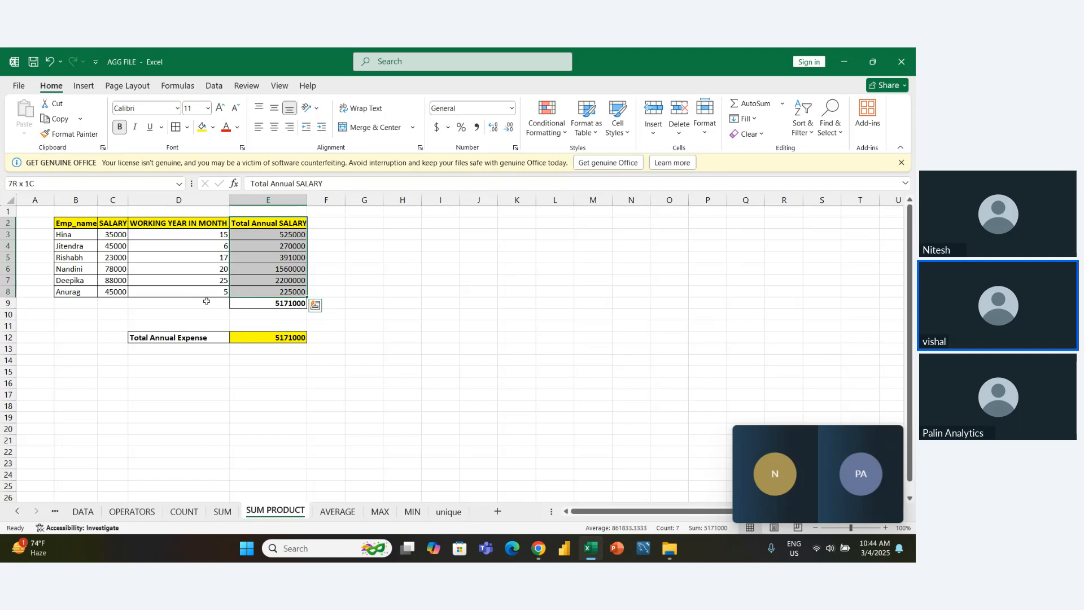
pyautogui.hotkey('ctrl', 'c')
pyautogui.press('Right')
pyautogui.press('Right')
pyautogui.press('Right')
pyautogui.press('Right')
pyautogui.press('Right')
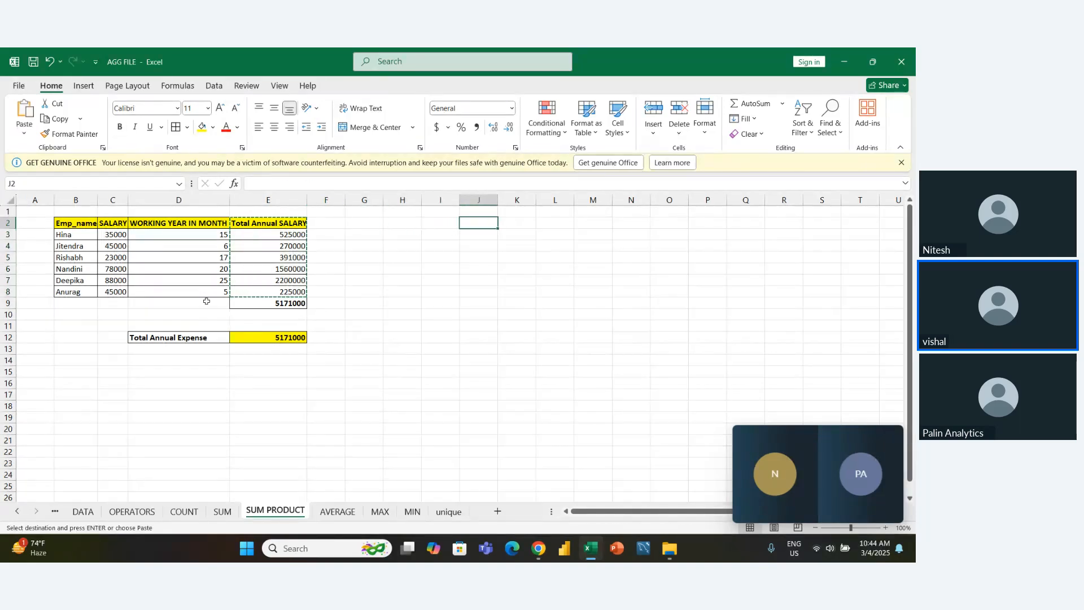
# - Append "running total" to the current sheet's name so it reads SUM PRODUCTrunning total
pyautogui.doubleClick(299, 511)
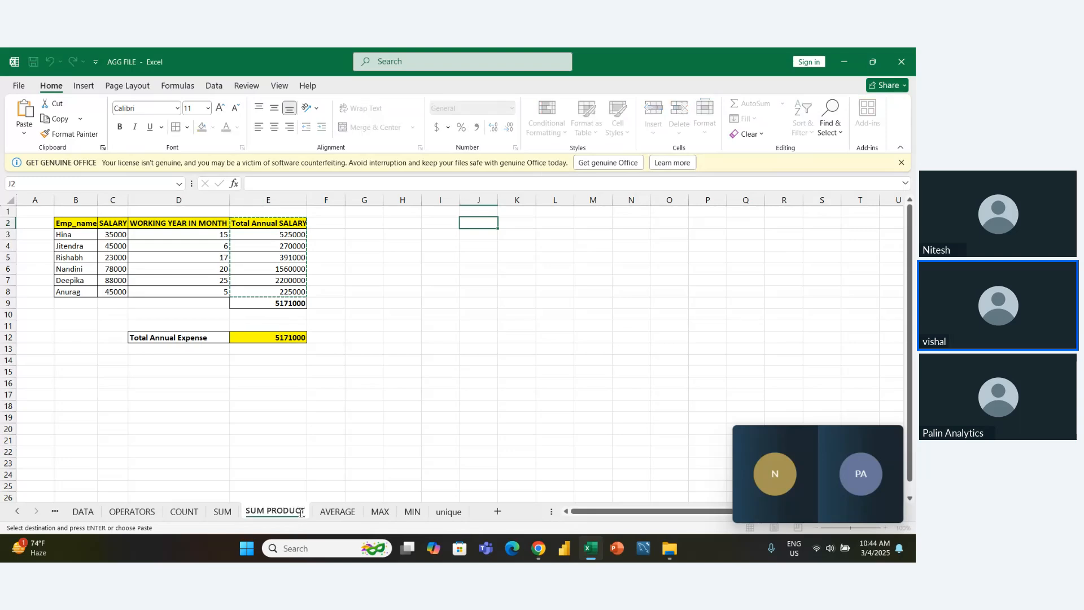
pyautogui.click(301, 512)
pyautogui.write('r')
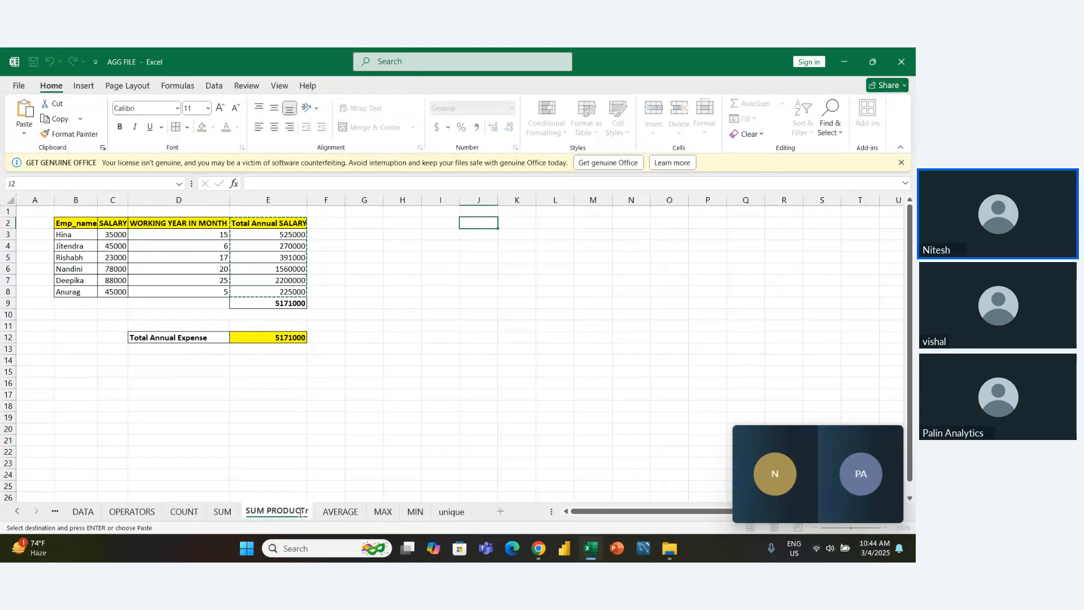
pyautogui.write('unnin')
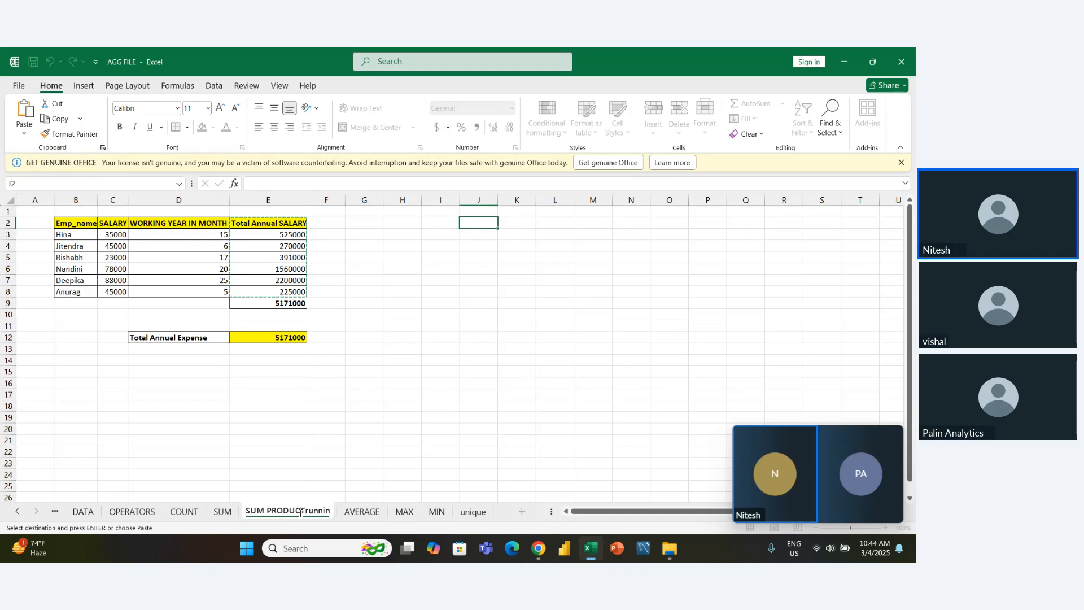
pyautogui.write('g total')
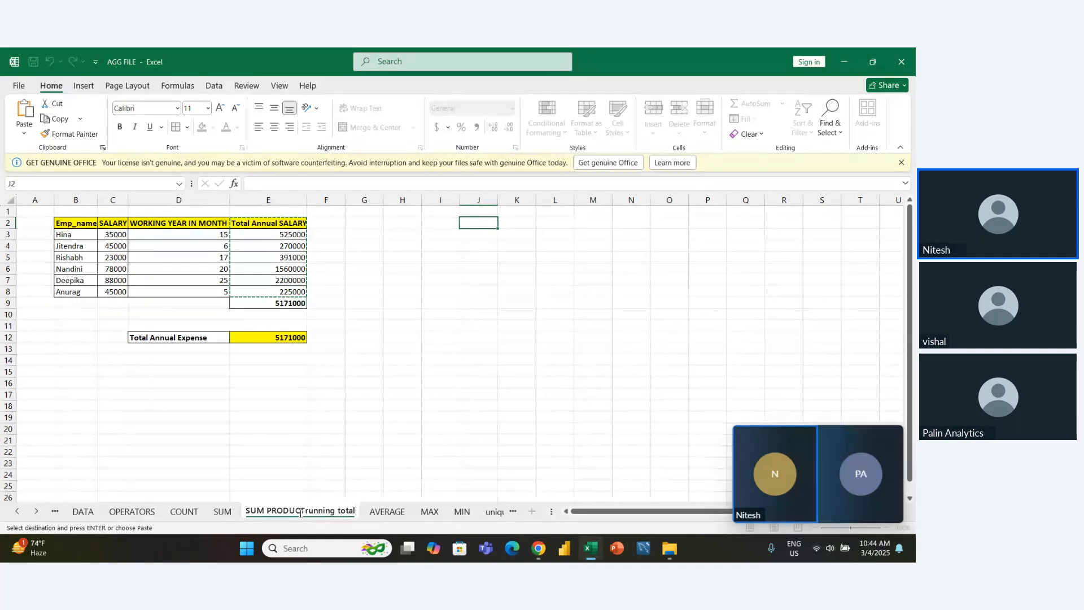
pyautogui.press('Return')
# - Paste the copied Total Annual SALARY column into J2:J8 as values only
pyautogui.press('Left')
pyautogui.press('Right')
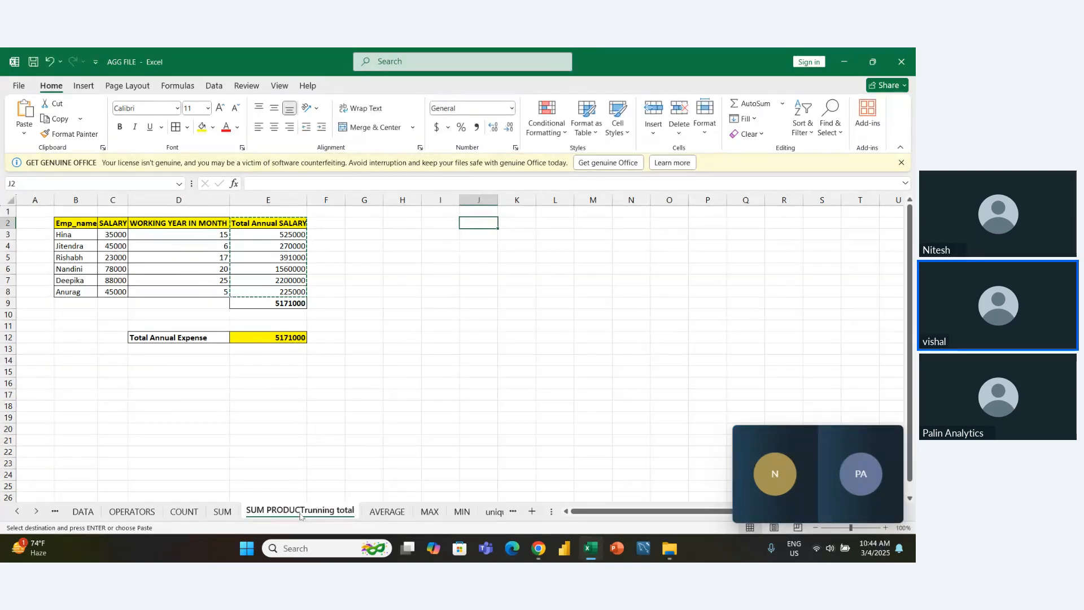
pyautogui.hotkey('ctrl', 'v')
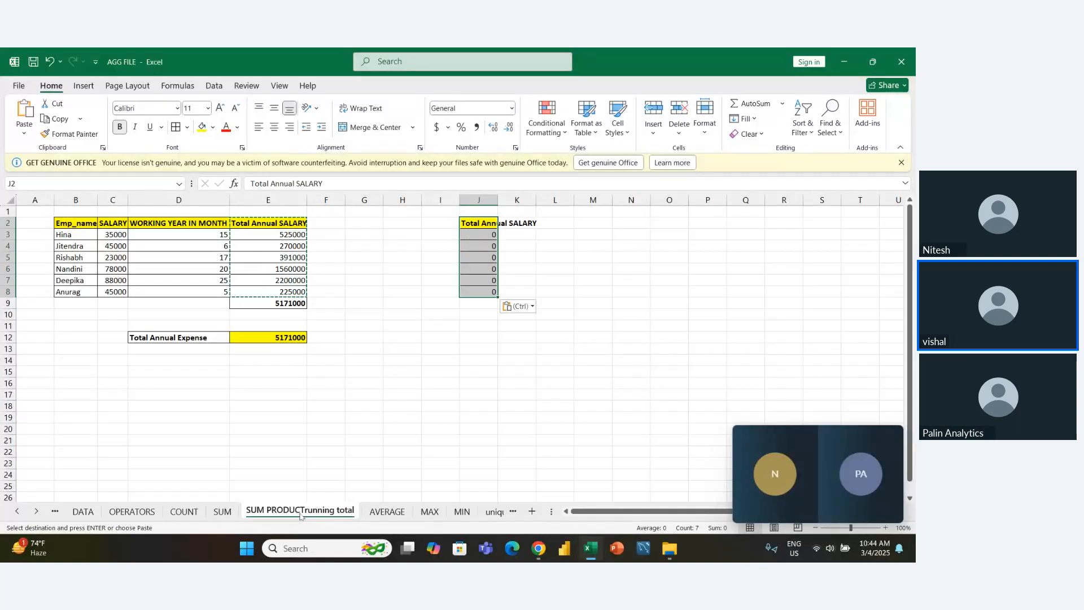
pyautogui.hotkey('ctrl', 'z')
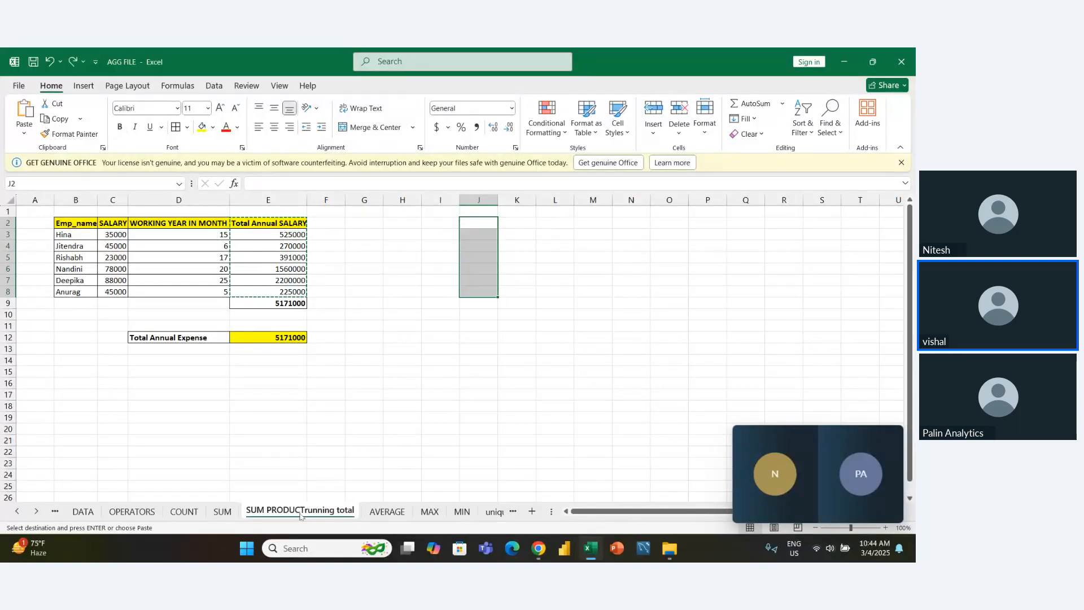
pyautogui.hotkey('ctrl', 'alt', 'v')
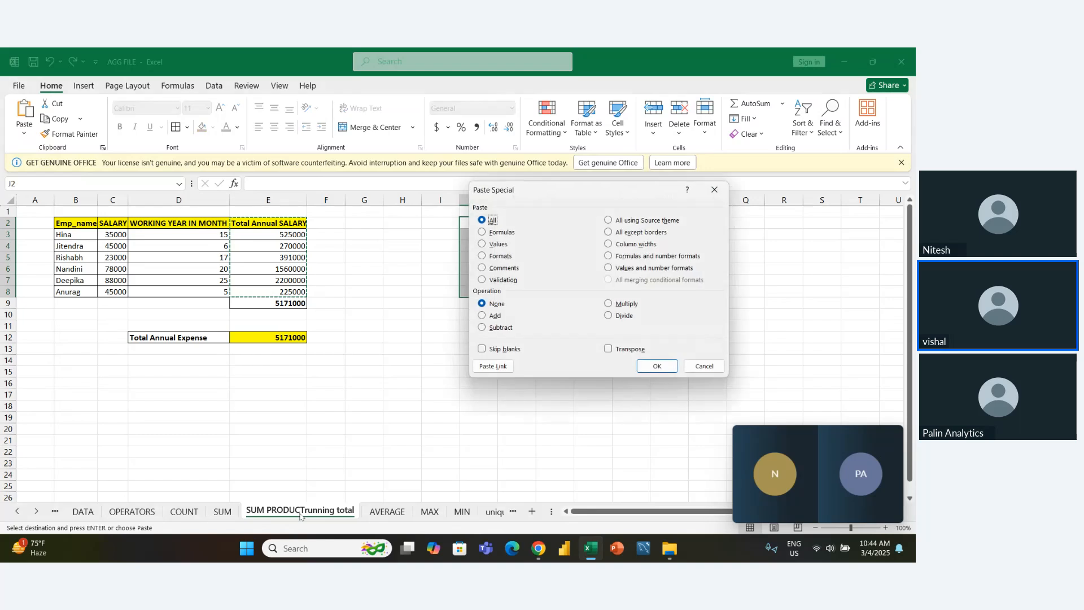
pyautogui.press('v')
pyautogui.press('Return')
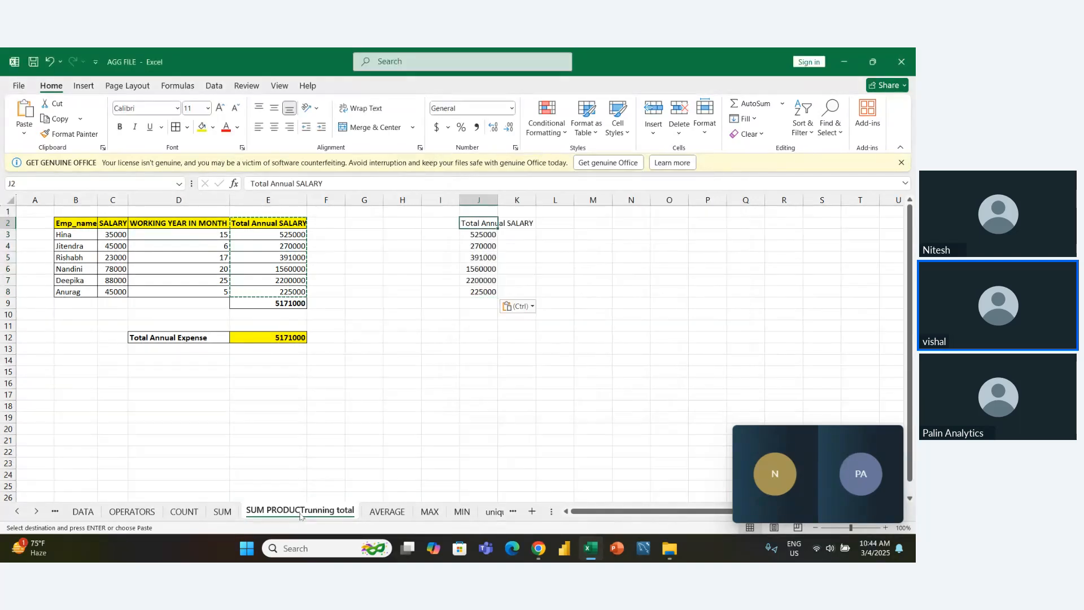
# - Format the pasted column J2:J8 with all borders, an auto-fitted column width and a bold header
pyautogui.hotkey('ctrl', 'shift', 'Down')
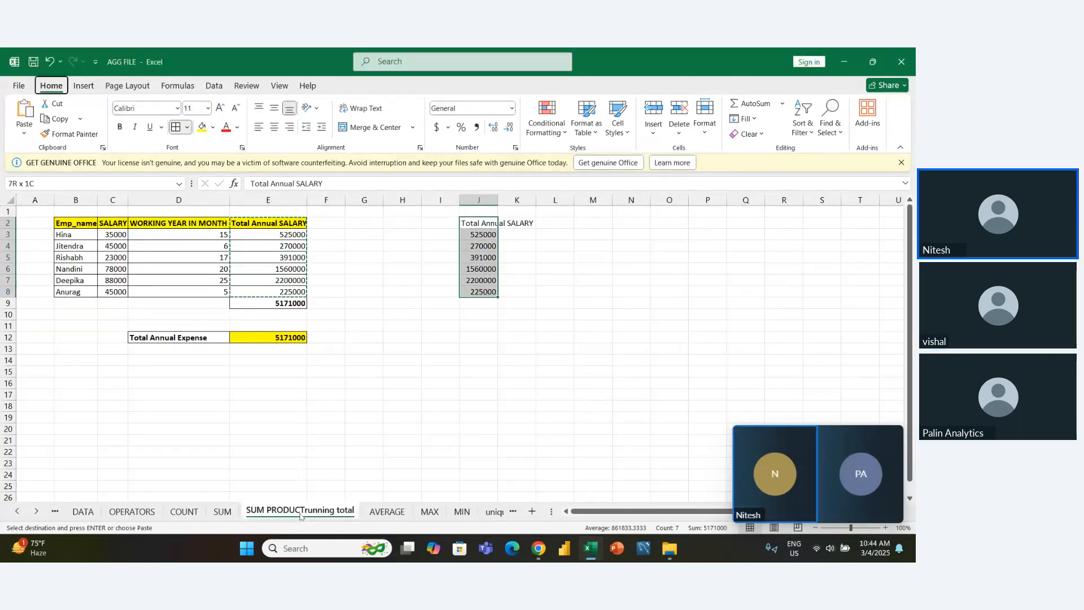
pyautogui.press('Escape')
pyautogui.hotkey('alt', 'h')
pyautogui.press('o')
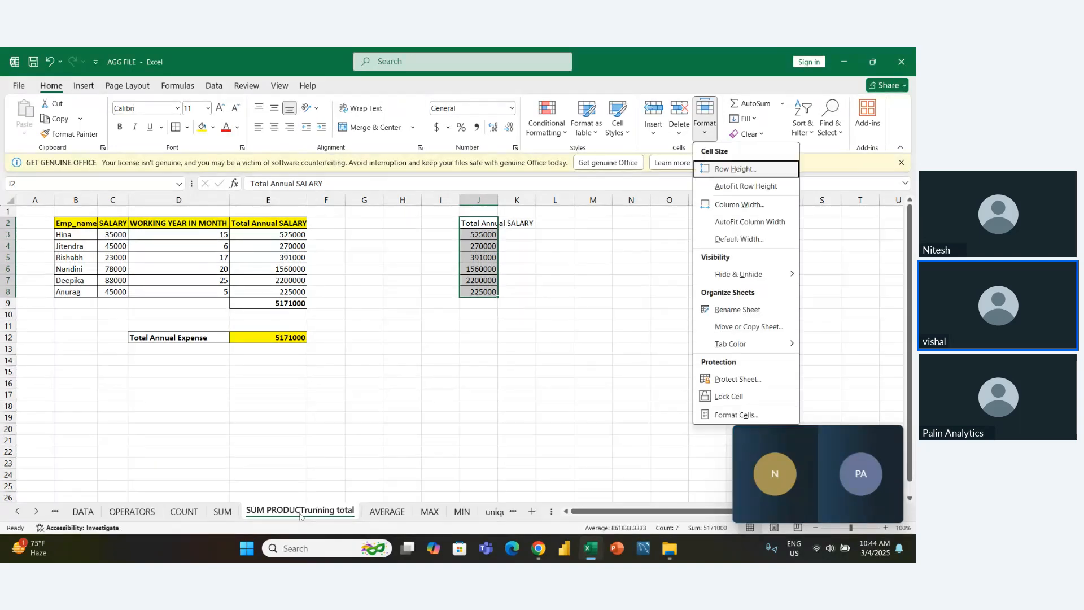
pyautogui.press('i')
pyautogui.hotkey('ctrl', 'shift', 'Up')
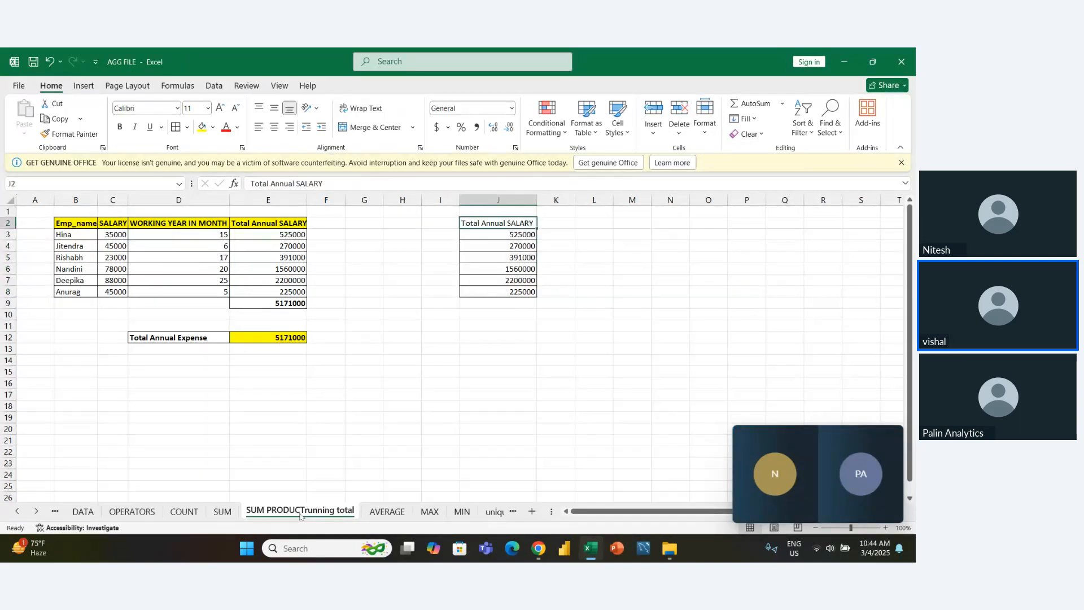
pyautogui.hotkey('ctrl', 'b')
# - Start the running total in K3 with the formula =J3
pyautogui.press('Down')
pyautogui.press('Right')
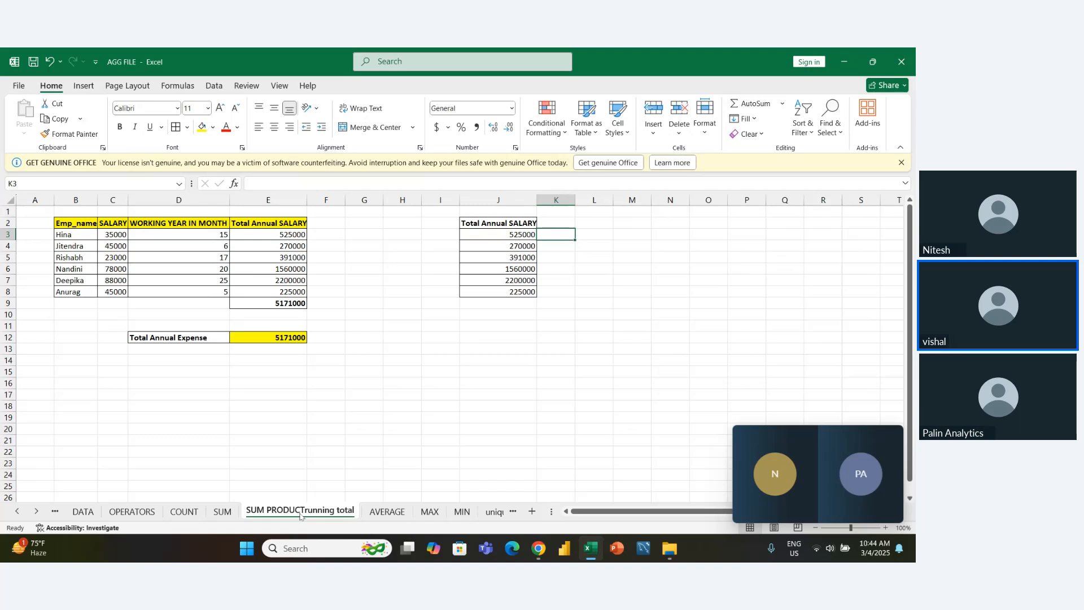
pyautogui.write('=')
pyautogui.press('Left')
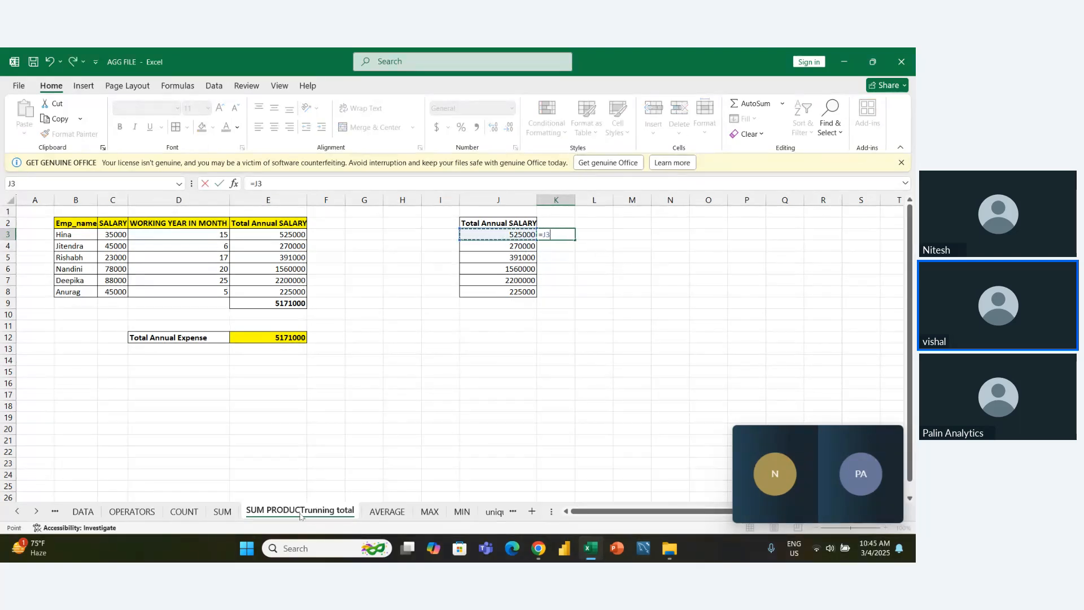
pyautogui.press('Return')
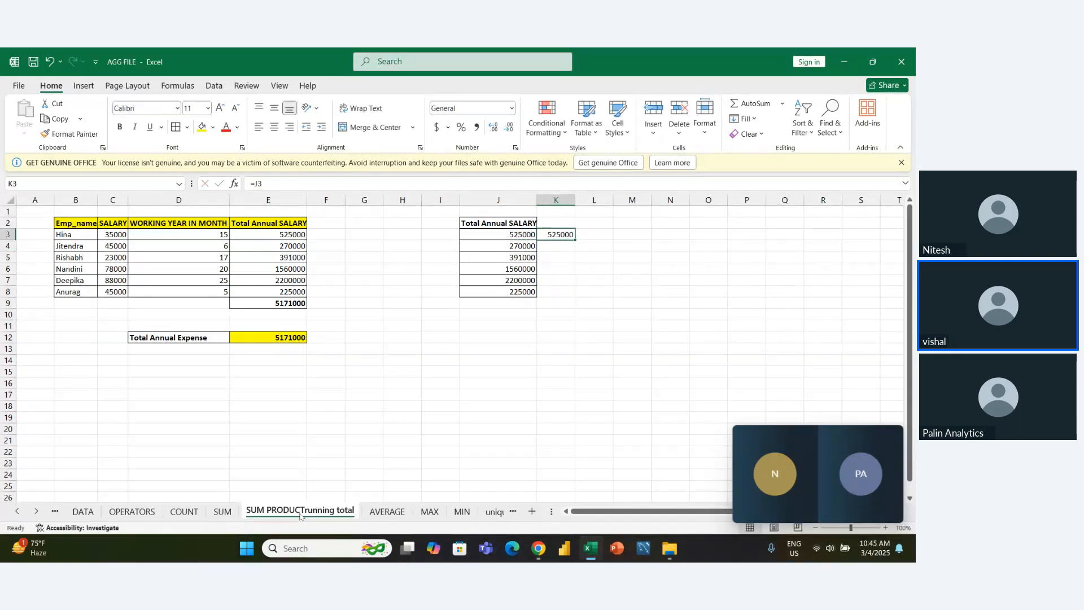
# - Enter the formula =J3+J4 in K4 to accumulate the first two annual salaries
pyautogui.write('=')
pyautogui.press('Left')
pyautogui.press('Up')
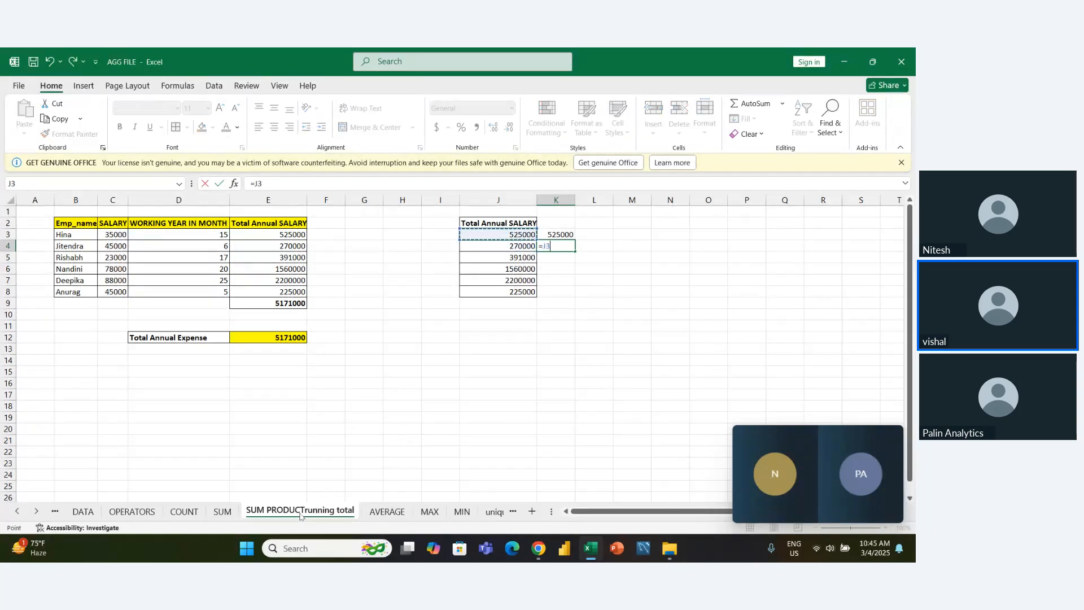
pyautogui.write('+')
pyautogui.press('Left')
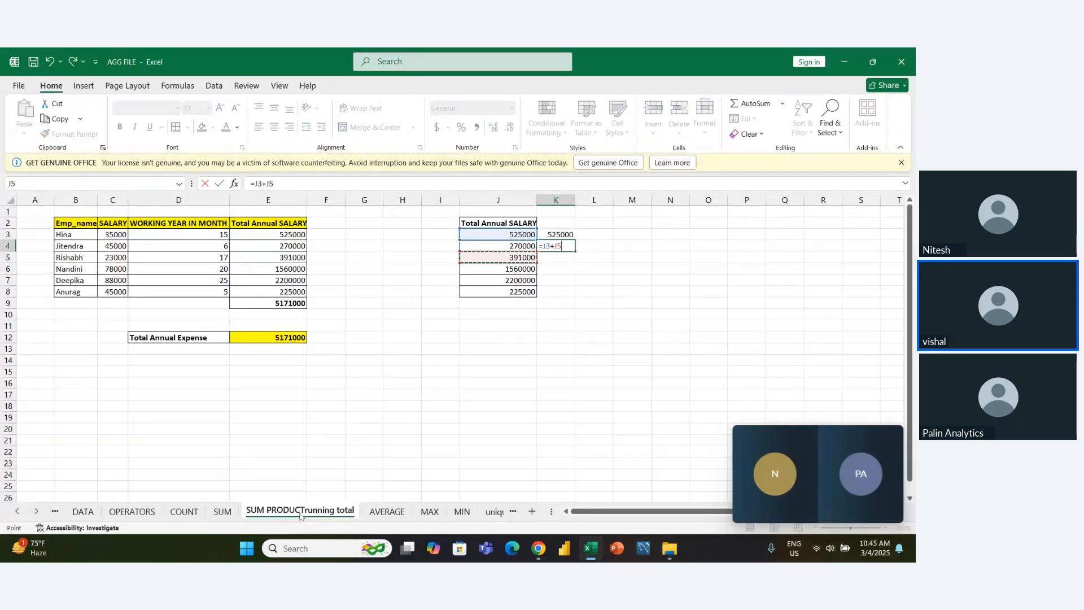
pyautogui.press('Return')
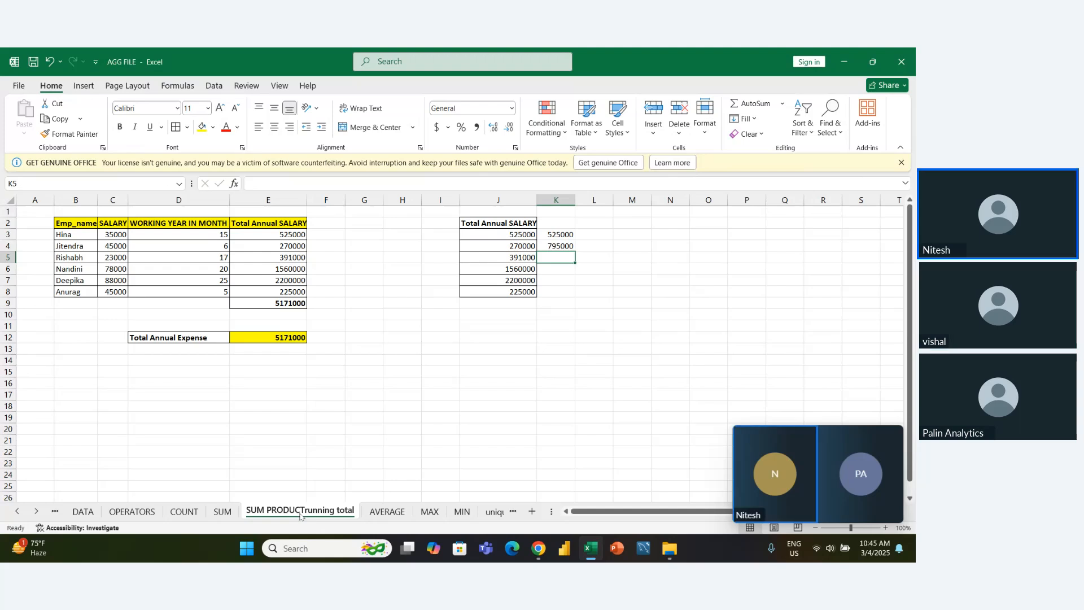
# - Enter the formula =K4+J5 in K5 to add the third annual salary to the previous running total
pyautogui.write('=')
pyautogui.press('Left')
pyautogui.press('Up')
pyautogui.press('Right')
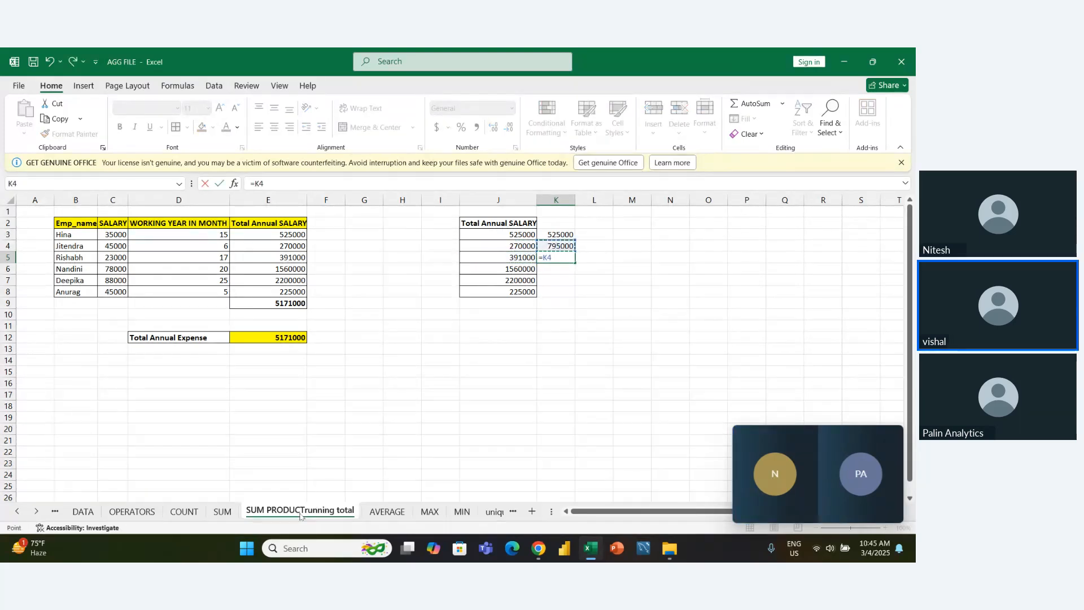
pyautogui.write('+')
pyautogui.press('Left')
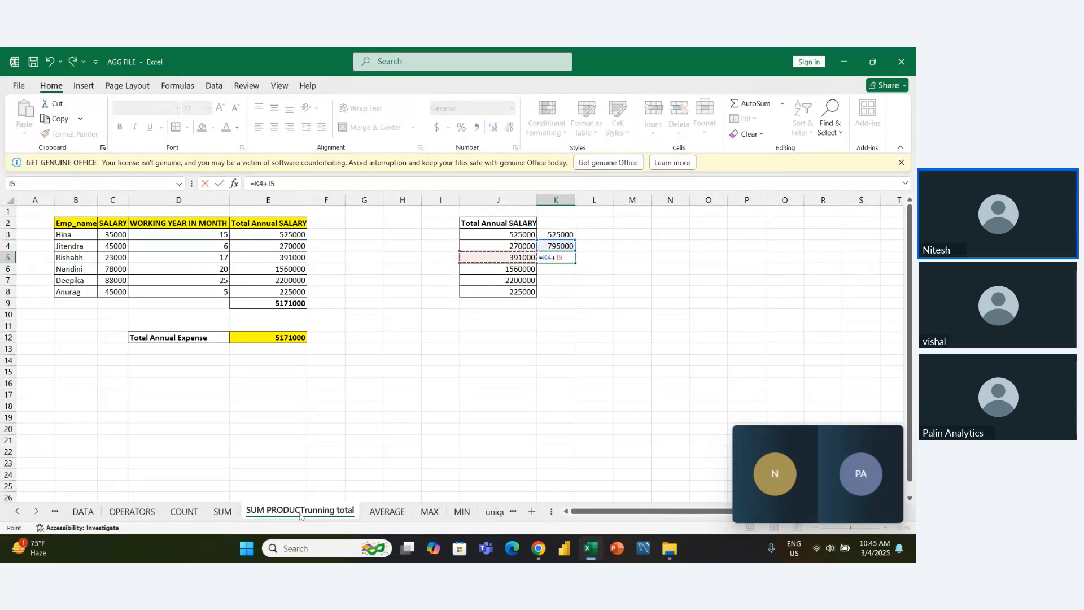
pyautogui.press('Return')
# - Fill the running total formula from K5 down through K8
pyautogui.press('Up')
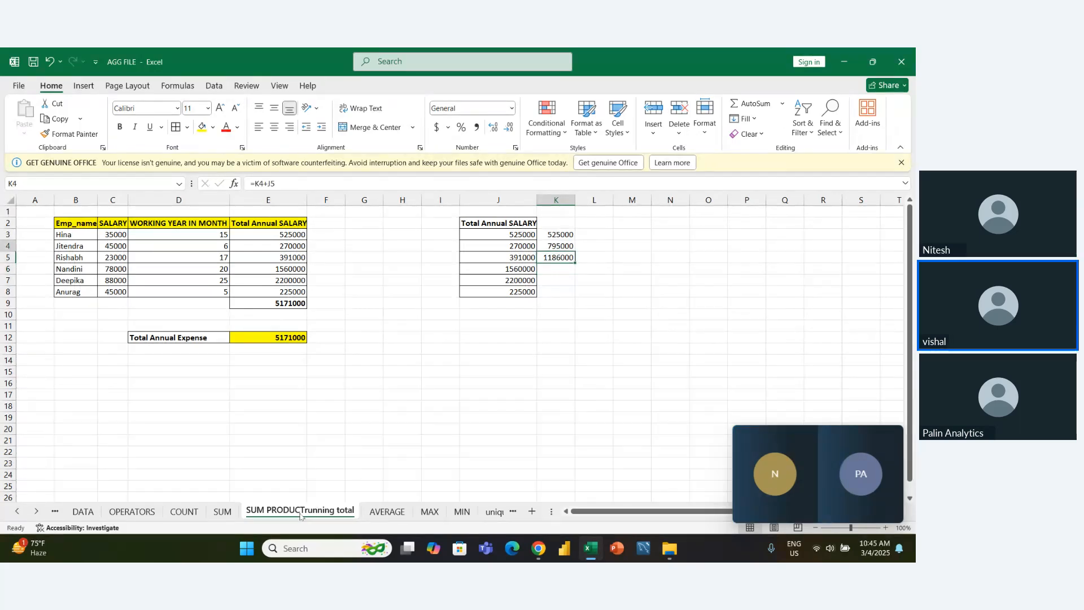
pyautogui.hotkey('shift', 'Down')
pyautogui.hotkey('shift', 'Down')
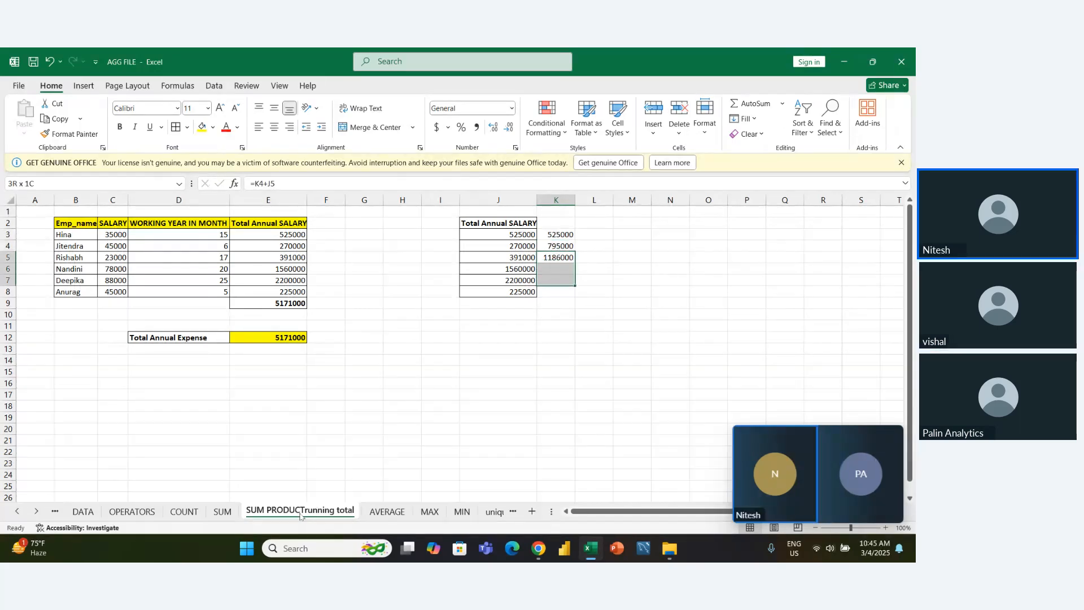
pyautogui.hotkey('shift', 'Down')
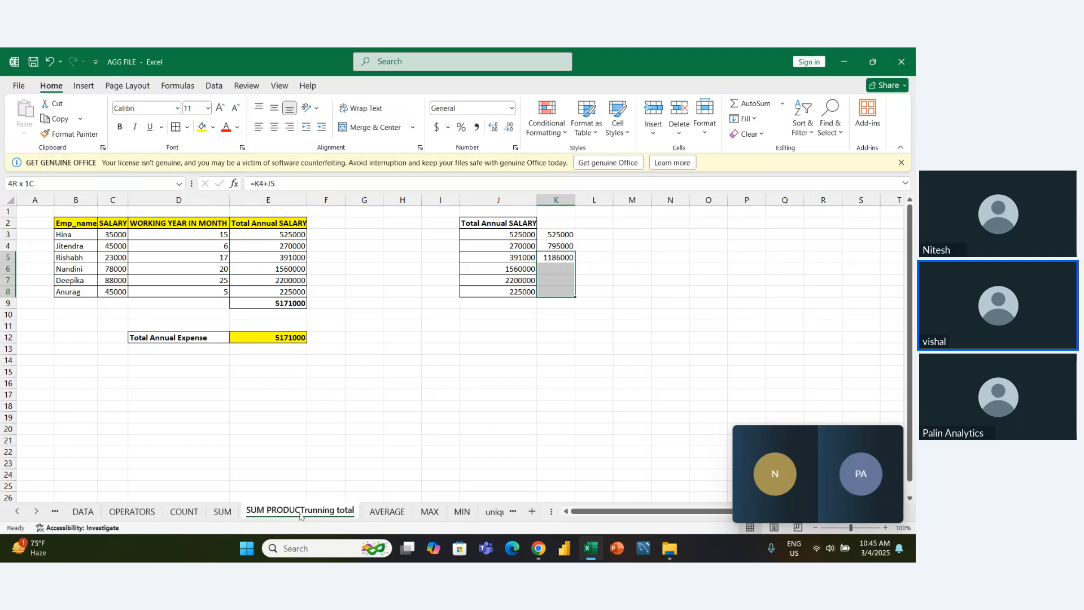
pyautogui.hotkey('ctrl', 'g')
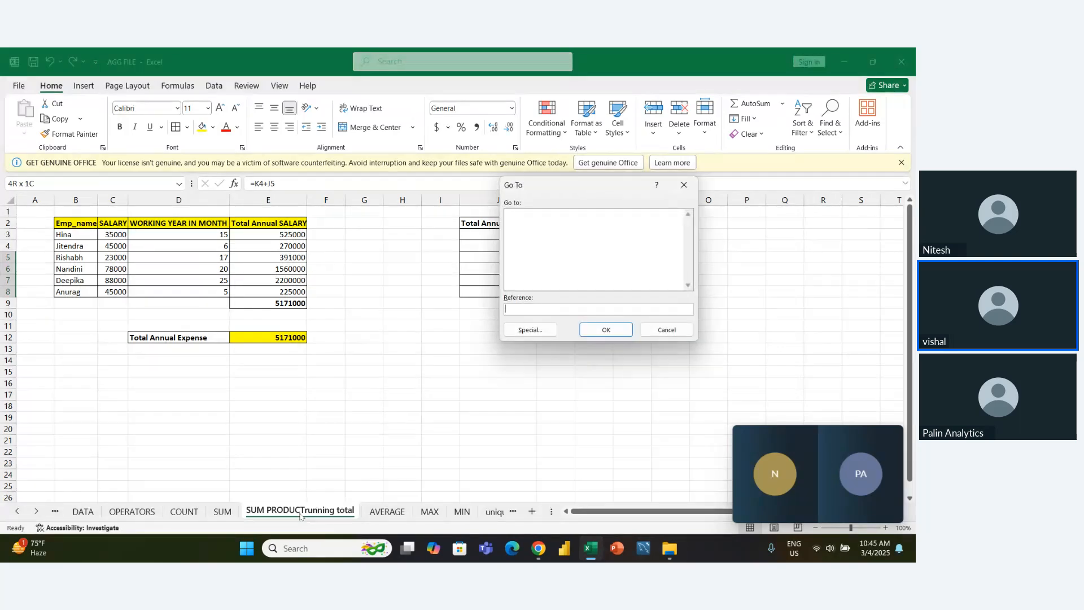
pyautogui.press('Escape')
pyautogui.hotkey('ctrl', 'd')
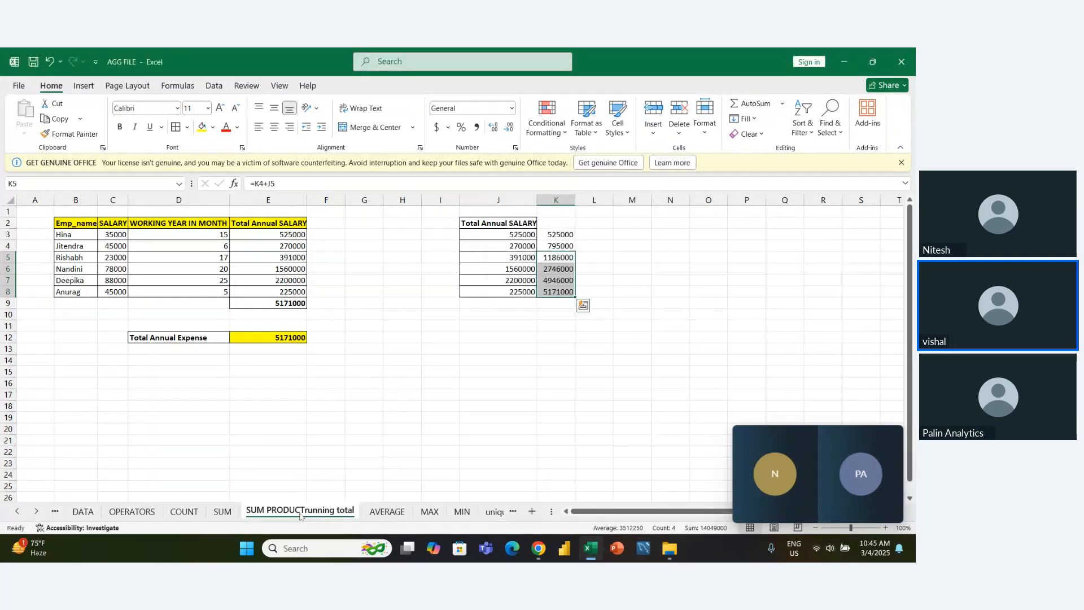
# - Examine the running total formulas in K6:K8 and highlight the whole result range K3:K8
pyautogui.press('Down')
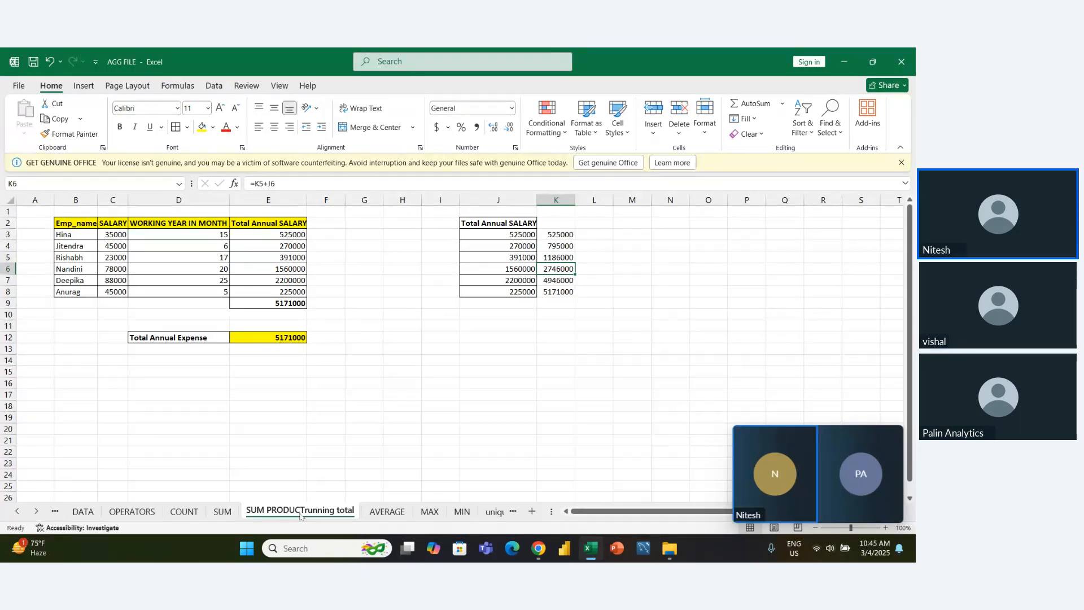
pyautogui.press('Down')
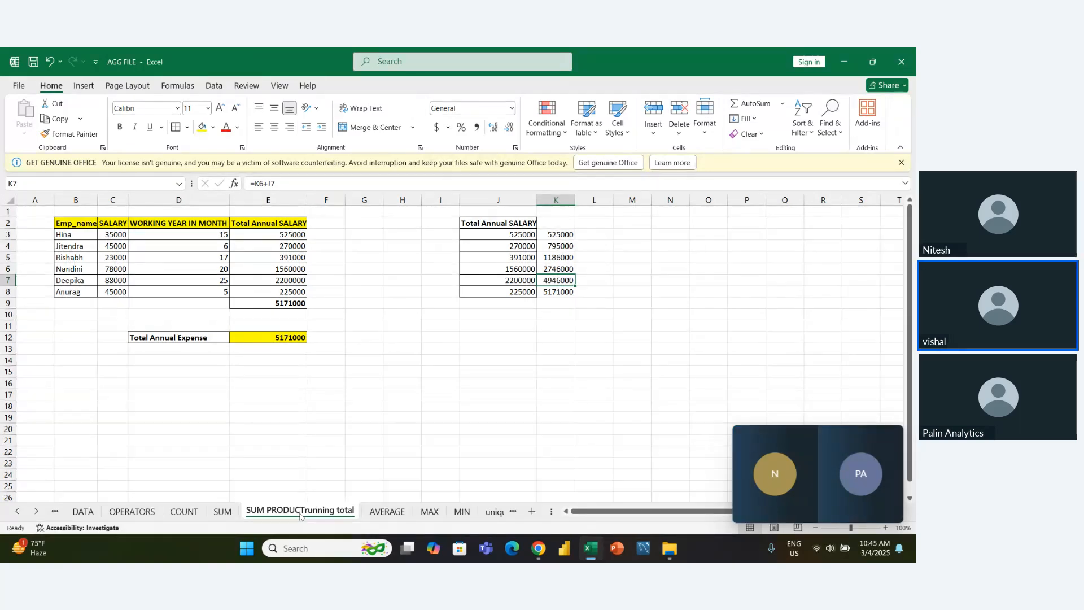
pyautogui.press('Down')
pyautogui.press('Up')
pyautogui.press('Up')
pyautogui.press('Up')
pyautogui.press('Up')
pyautogui.press('Up')
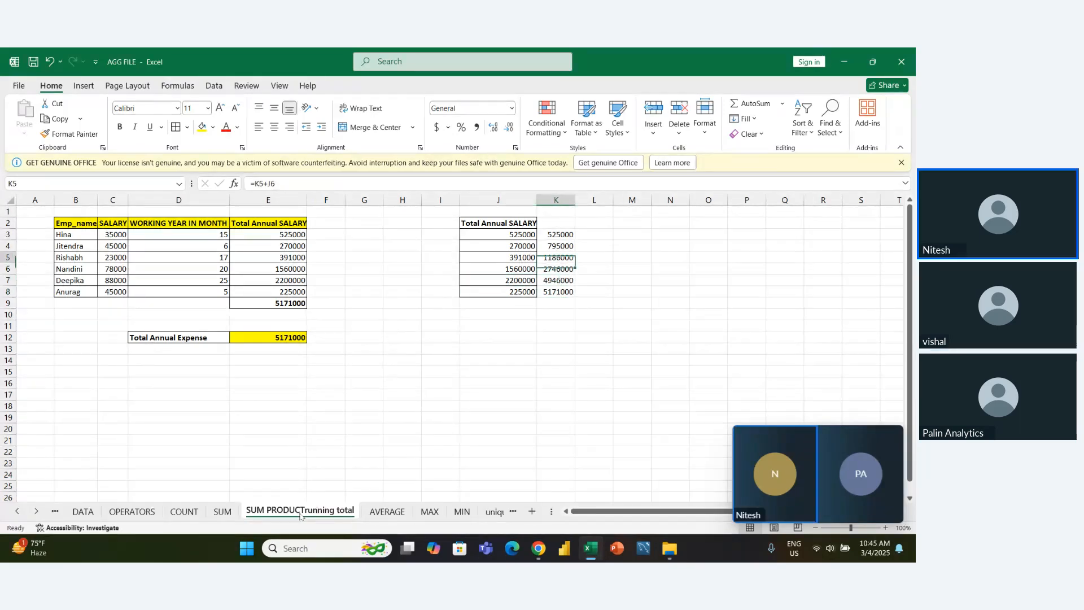
pyautogui.hotkey('shift', 'Down')
pyautogui.hotkey('shift', 'Down')
pyautogui.hotkey('shift', 'Down')
pyautogui.hotkey('shift', 'Down')
pyautogui.hotkey('shift', 'Down')
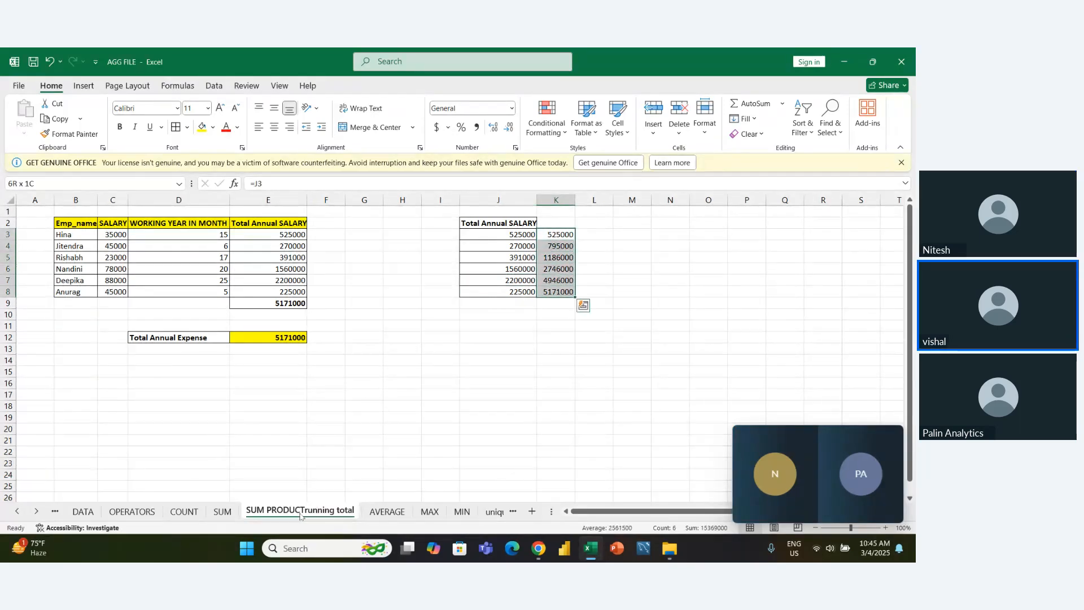
# - Try the formula =SUM($J$3:J8) in L3 as a SUM-based running total of the annual salaries
pyautogui.press('Right')
pyautogui.write('=')
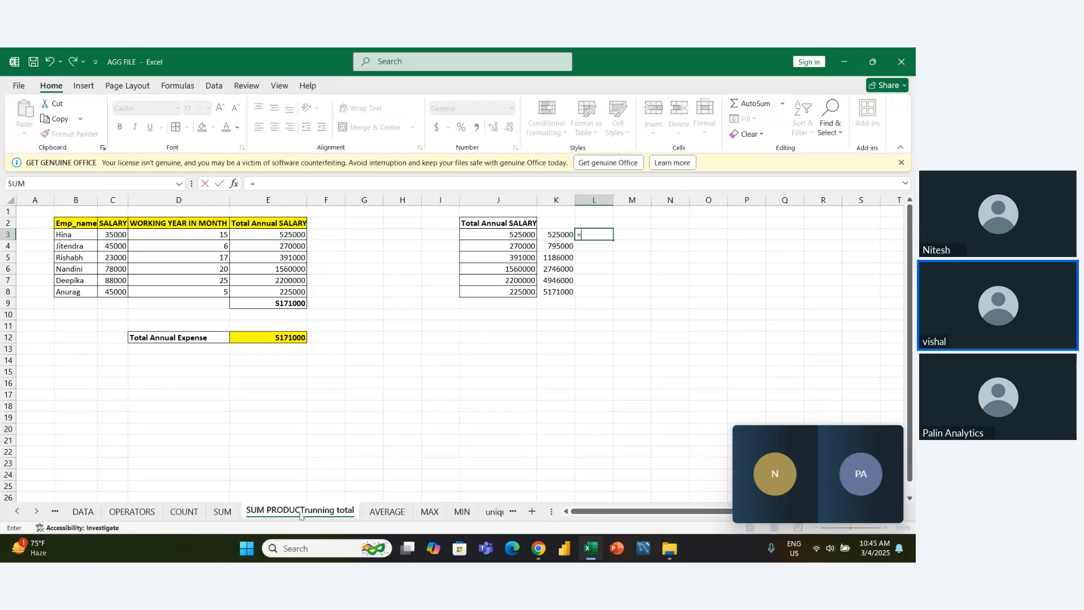
pyautogui.write('sum')
pyautogui.press('Tab')
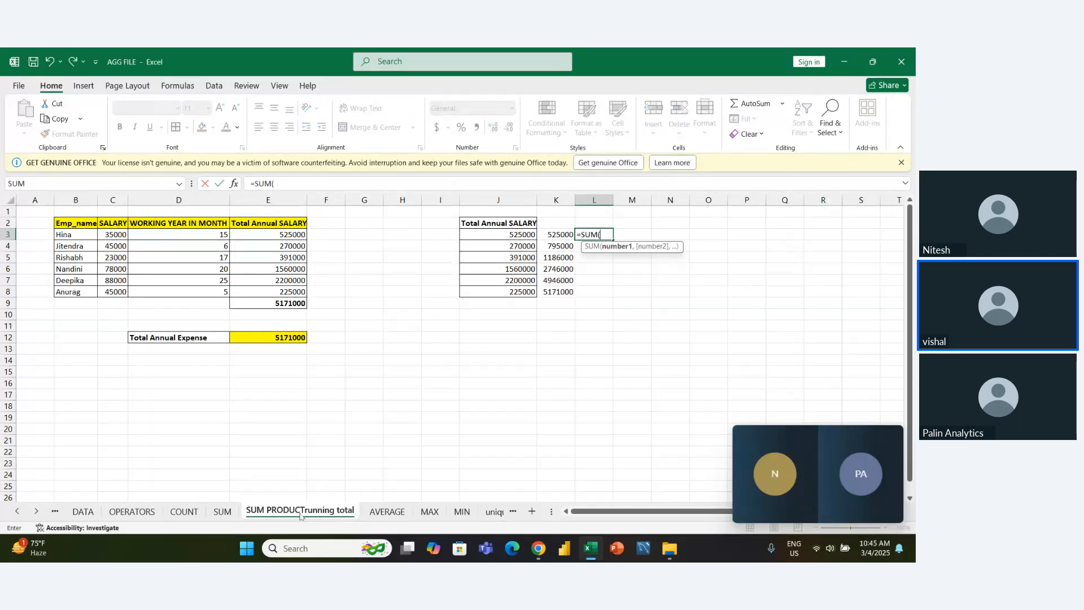
pyautogui.press('Left')
pyautogui.press('Left')
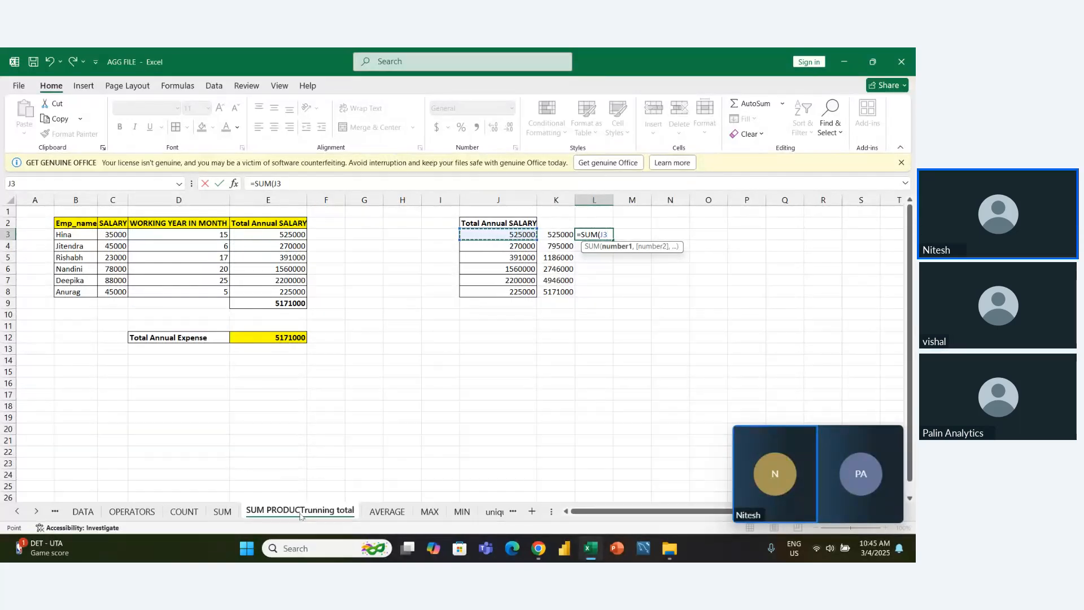
pyautogui.press('Left')
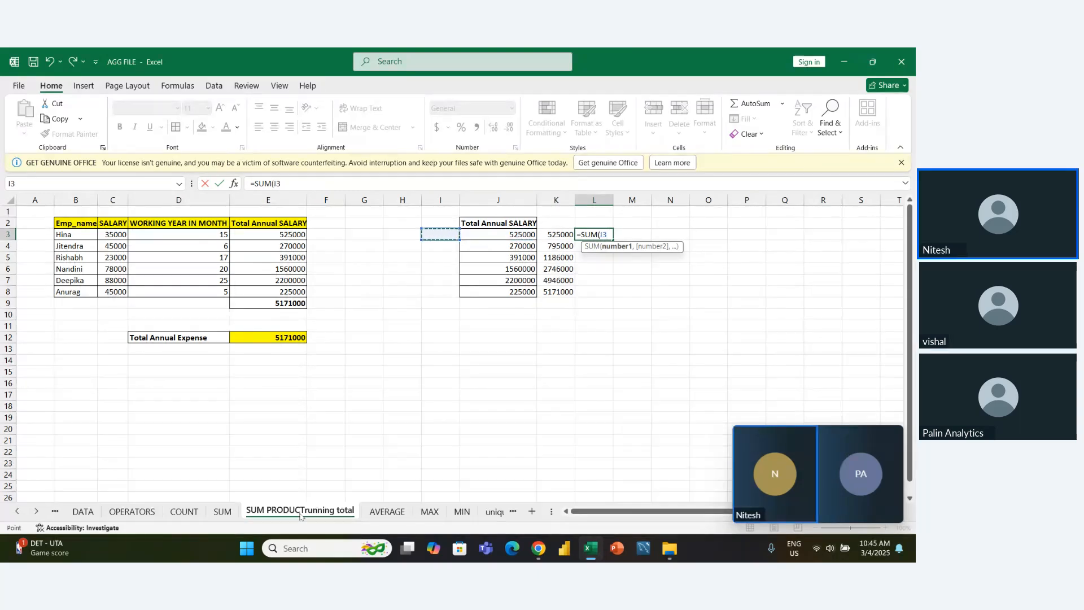
pyautogui.press('Right')
pyautogui.hotkey('ctrl', 'shift', 'Down')
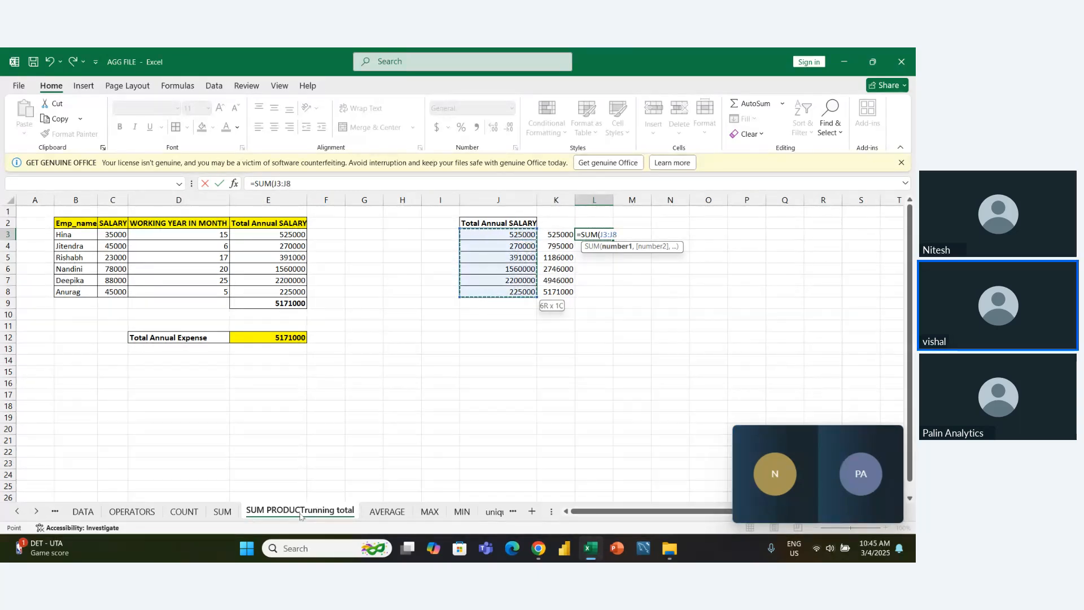
pyautogui.press('Left')
pyautogui.press('Right')
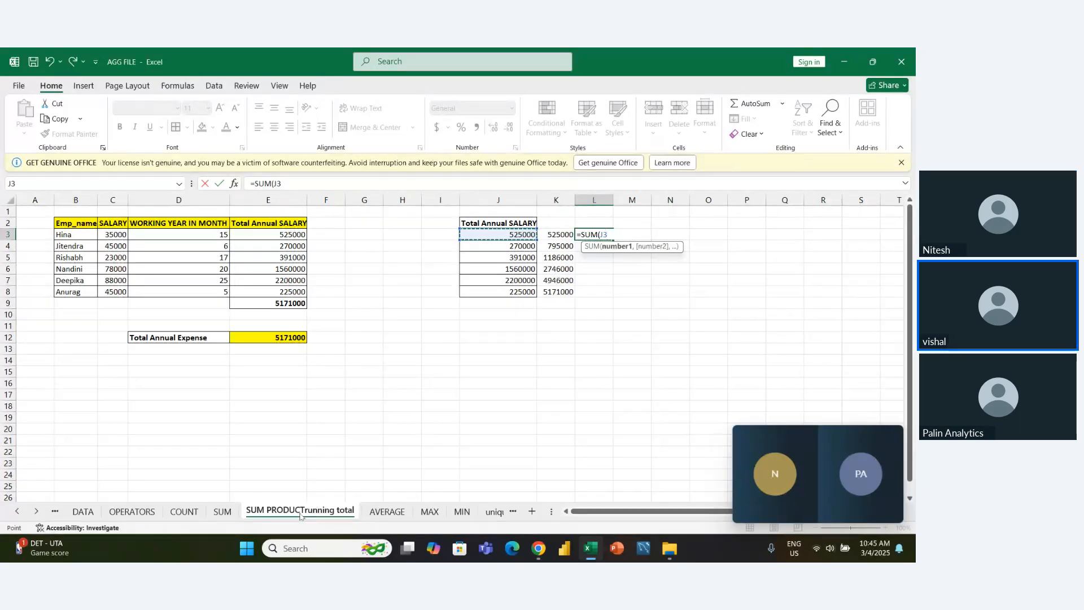
pyautogui.hotkey('ctrl', 'shift', 'Down')
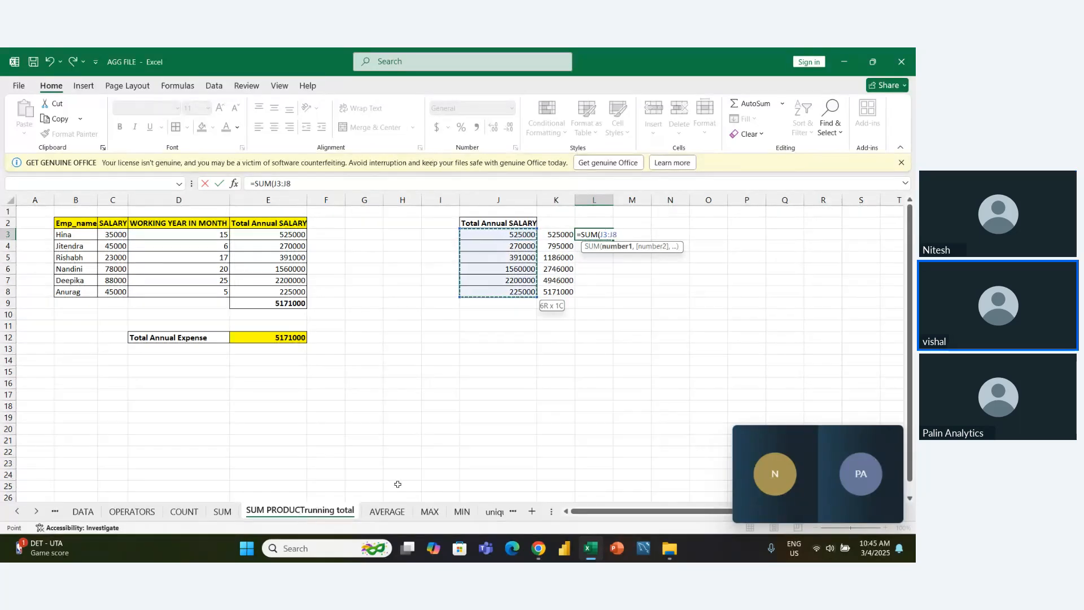
pyautogui.click(603, 233)
pyautogui.press('F4')
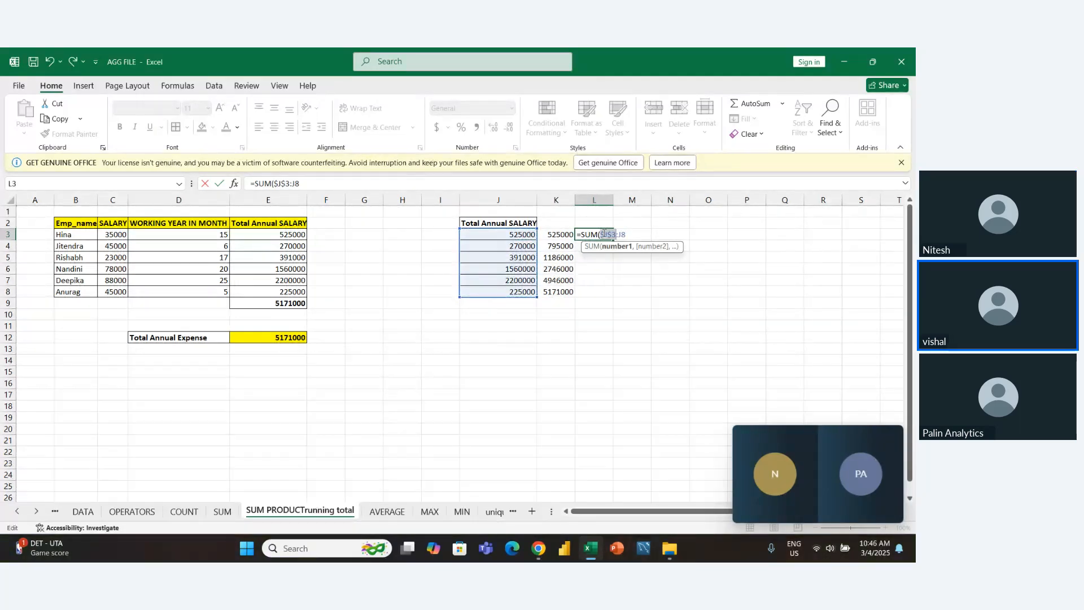
pyautogui.doubleClick(603, 233)
pyautogui.press('Return')
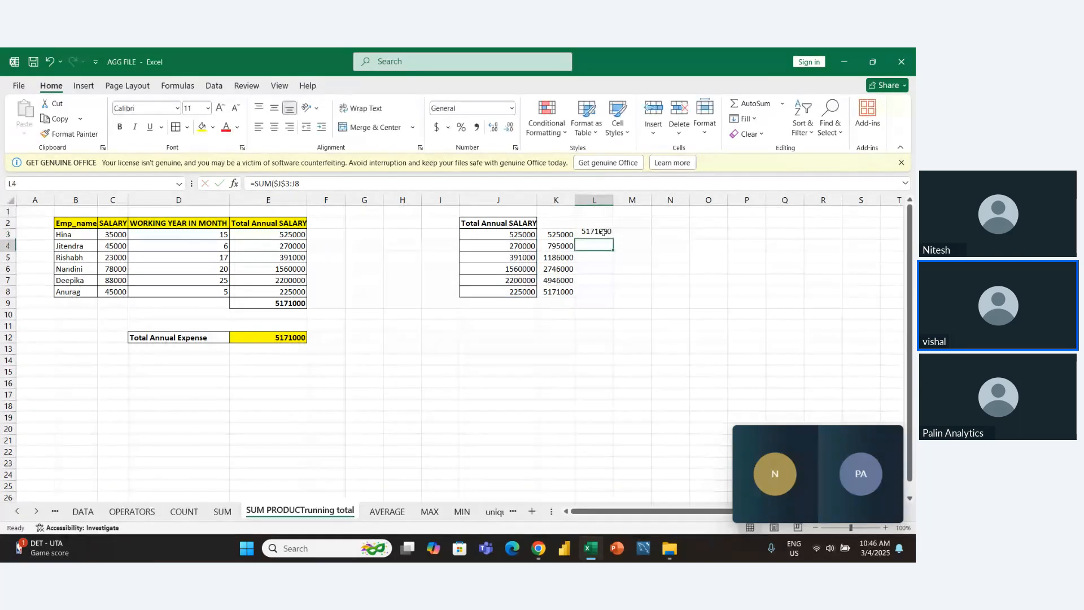
# - Try filling the SUM formula from L3 down through L8, and clear L3:L8 again
pyautogui.click(604, 233)
pyautogui.hotkey('shift', 'Down')
pyautogui.hotkey('shift', 'Down')
pyautogui.hotkey('shift', 'Down')
pyautogui.hotkey('shift', 'Down')
pyautogui.hotkey('shift', 'Down')
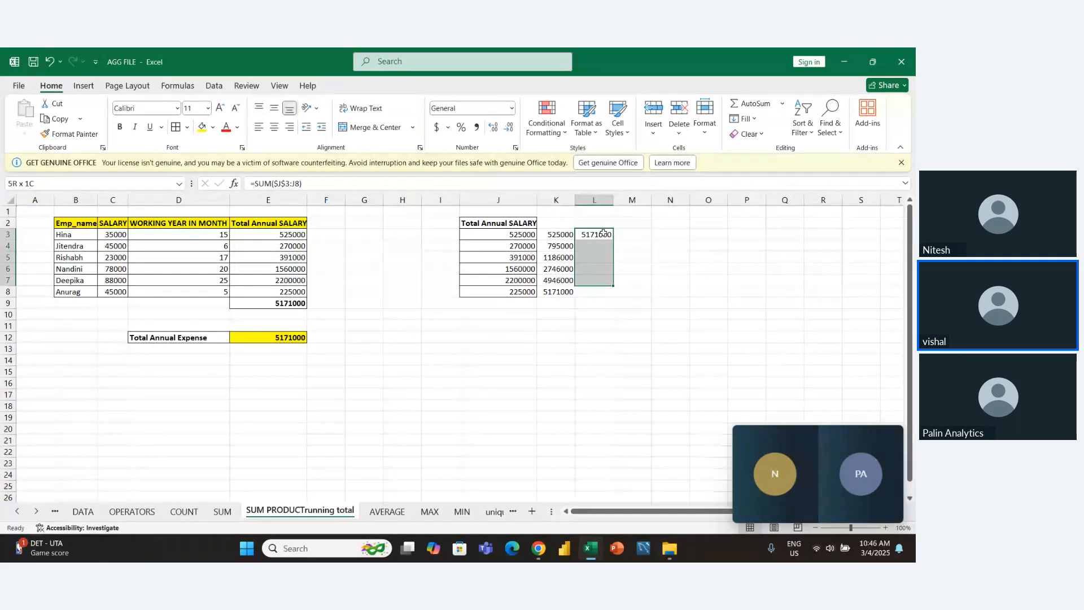
pyautogui.hotkey('ctrl', 'd')
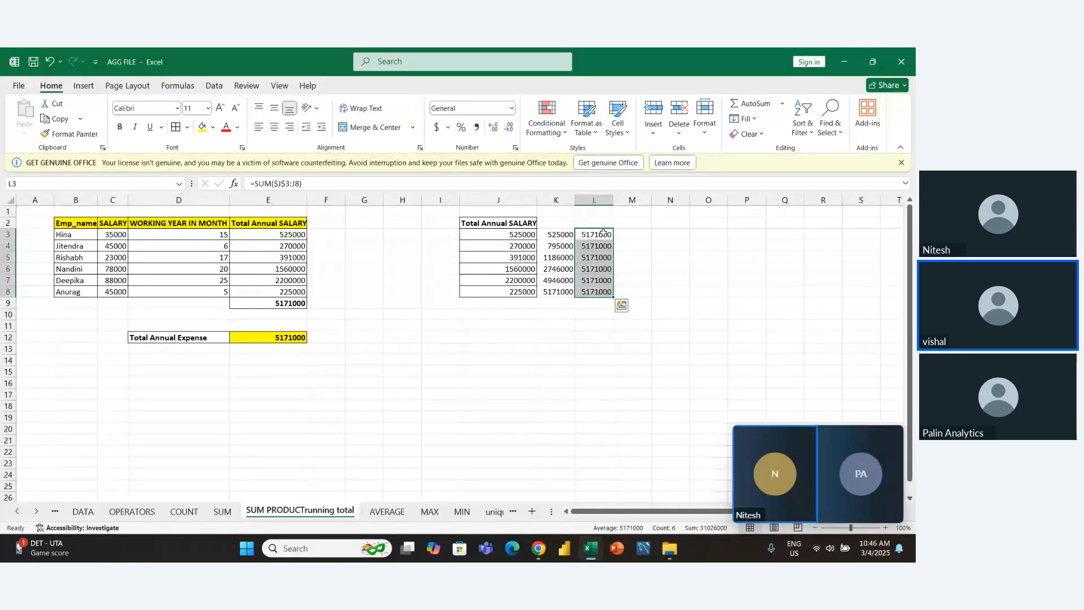
pyautogui.press('Delete')
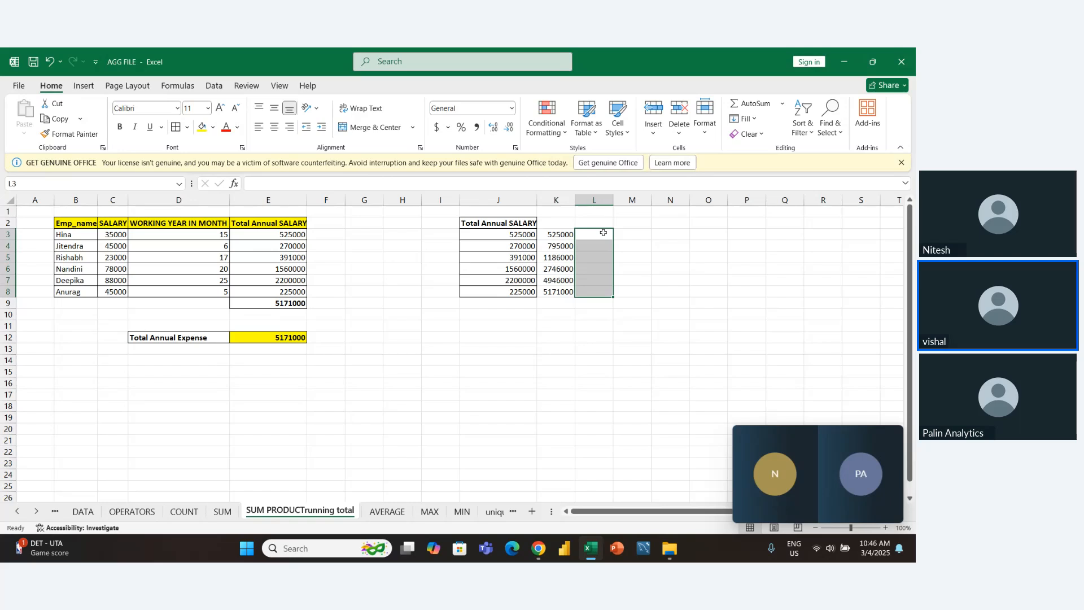
# - Enter a SUM formula in L3 that takes only the first annual salary, J3
pyautogui.click(603, 233)
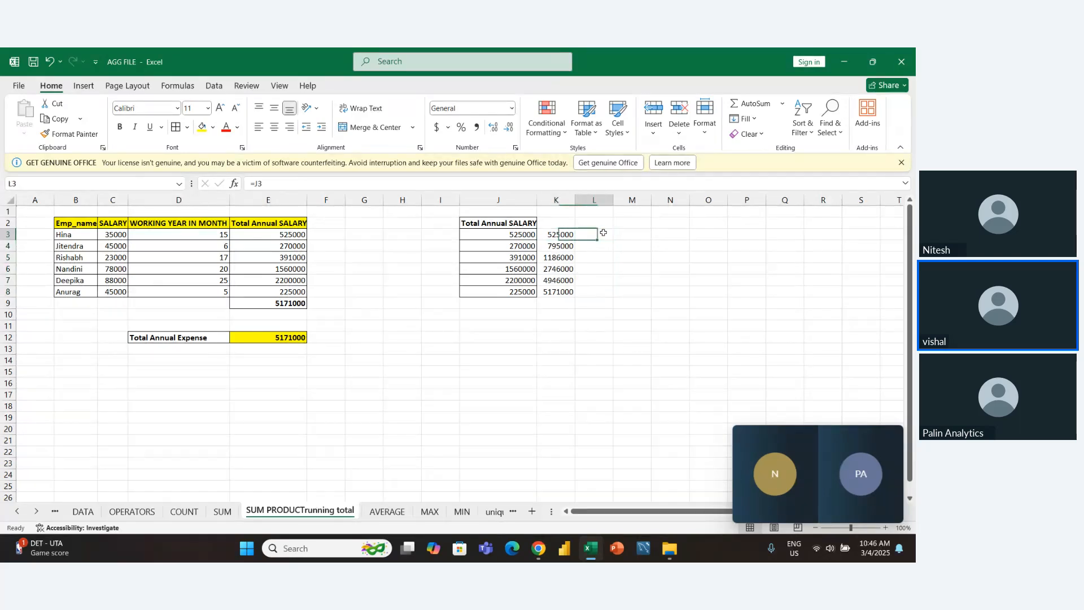
pyautogui.write('=sum')
pyautogui.press('Tab')
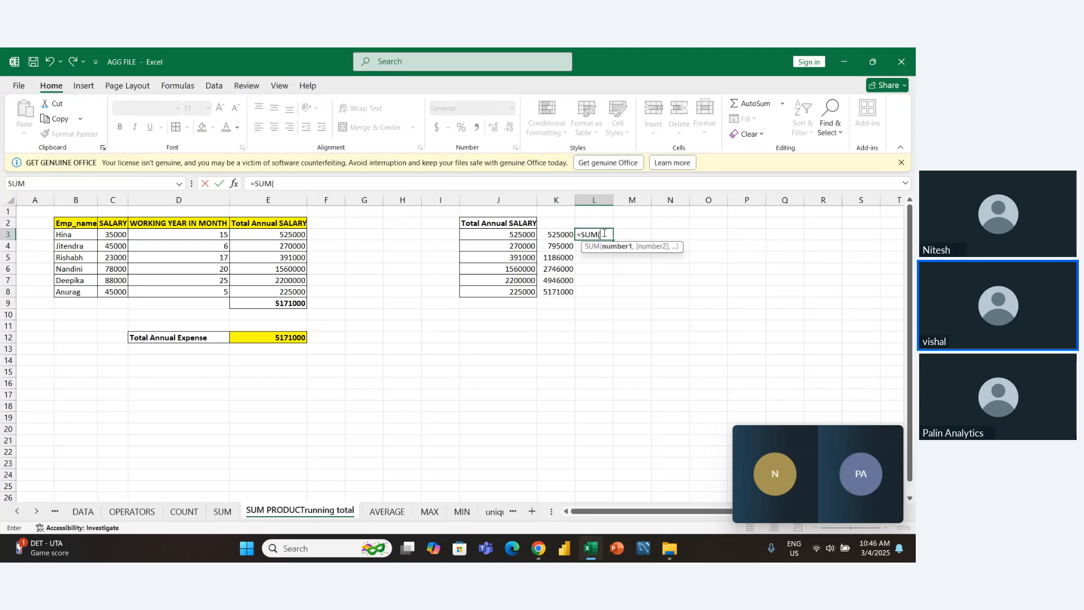
pyautogui.press('Left')
pyautogui.press('Left')
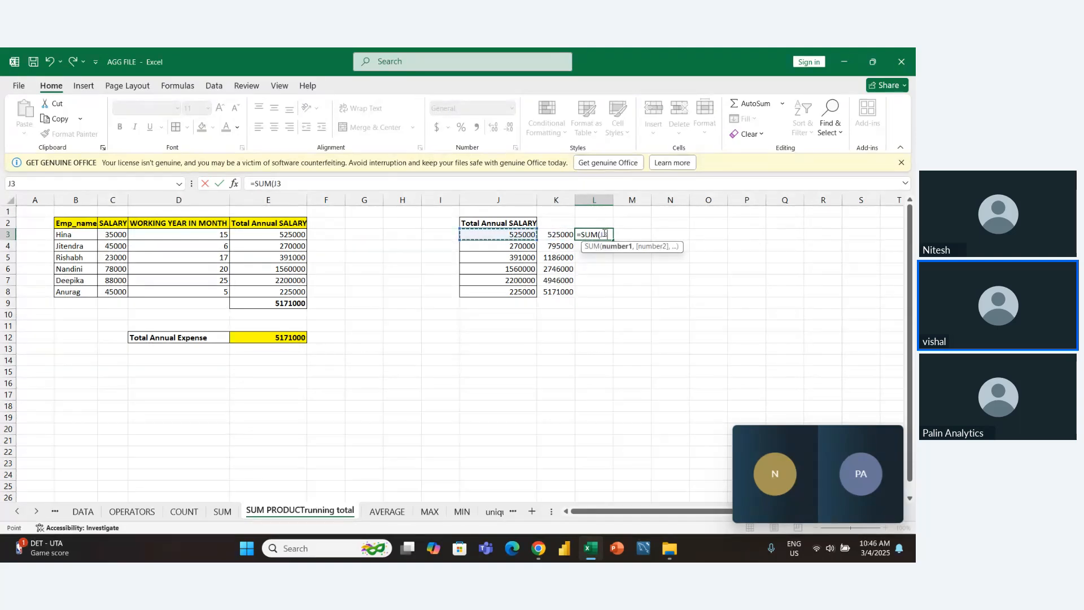
pyautogui.press('Return')
# - Enter the formula =SUM(L3,J4) in L4 to add the second annual salary to the previous total
pyautogui.write('=')
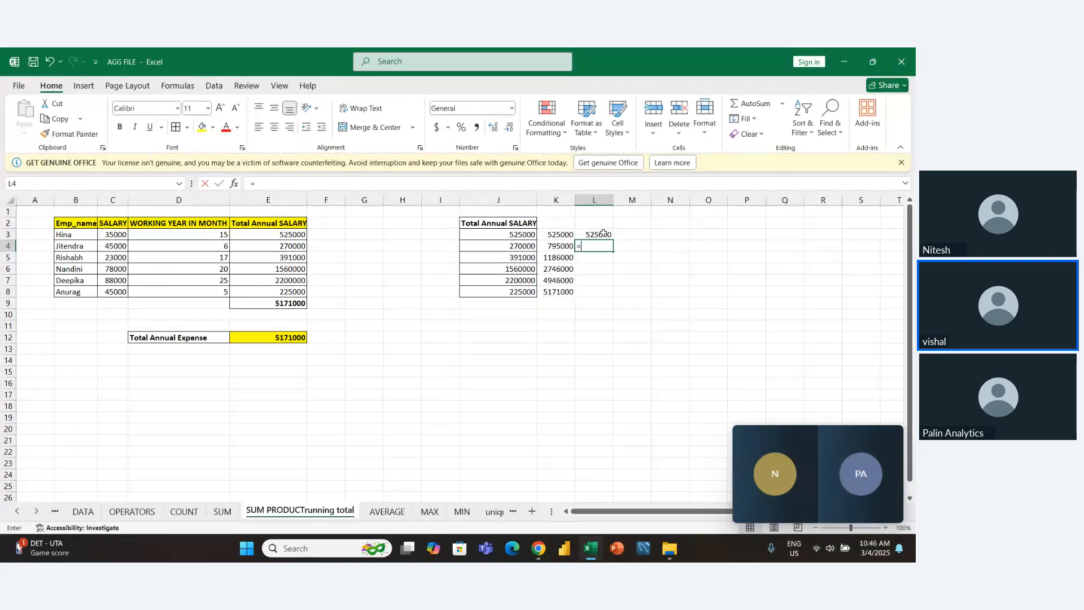
pyautogui.write('sum(')
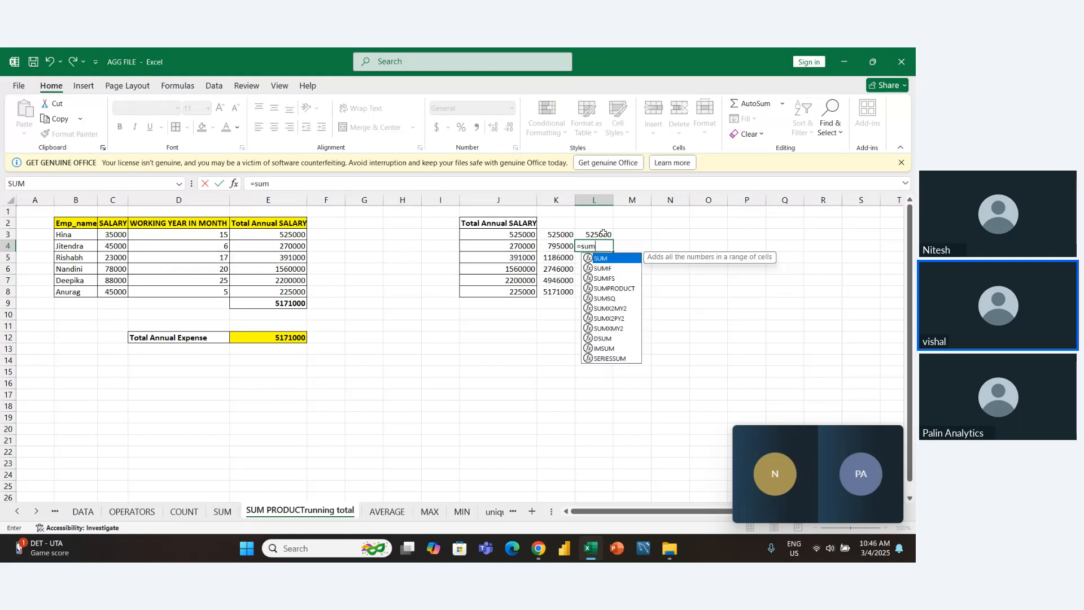
pyautogui.press('Up')
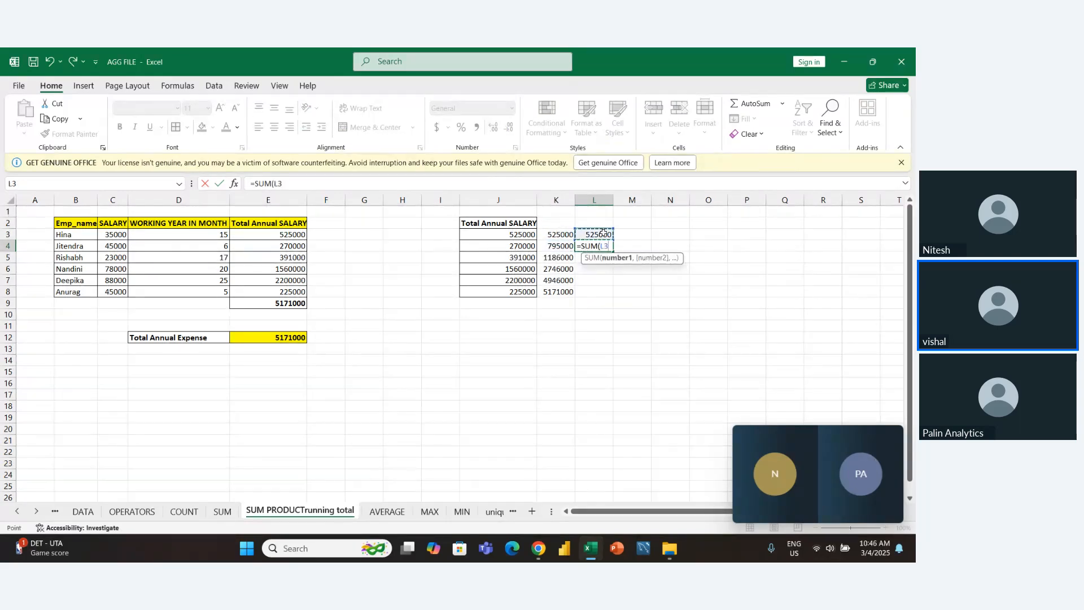
pyautogui.write(',')
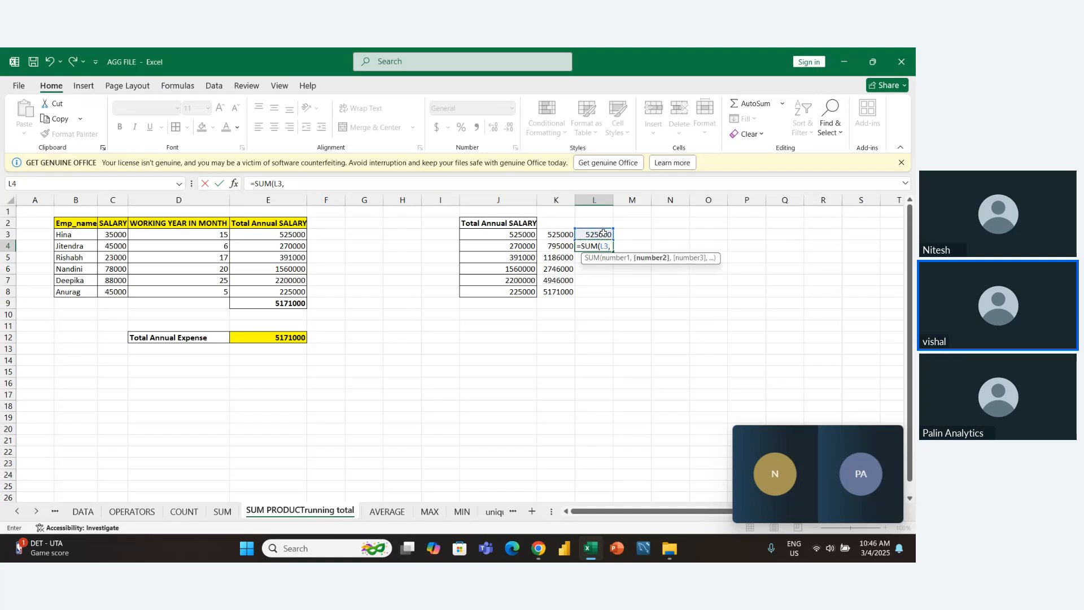
pyautogui.press('Left')
pyautogui.press('Left')
pyautogui.press('Return')
pyautogui.press('Up')
pyautogui.press('Up')
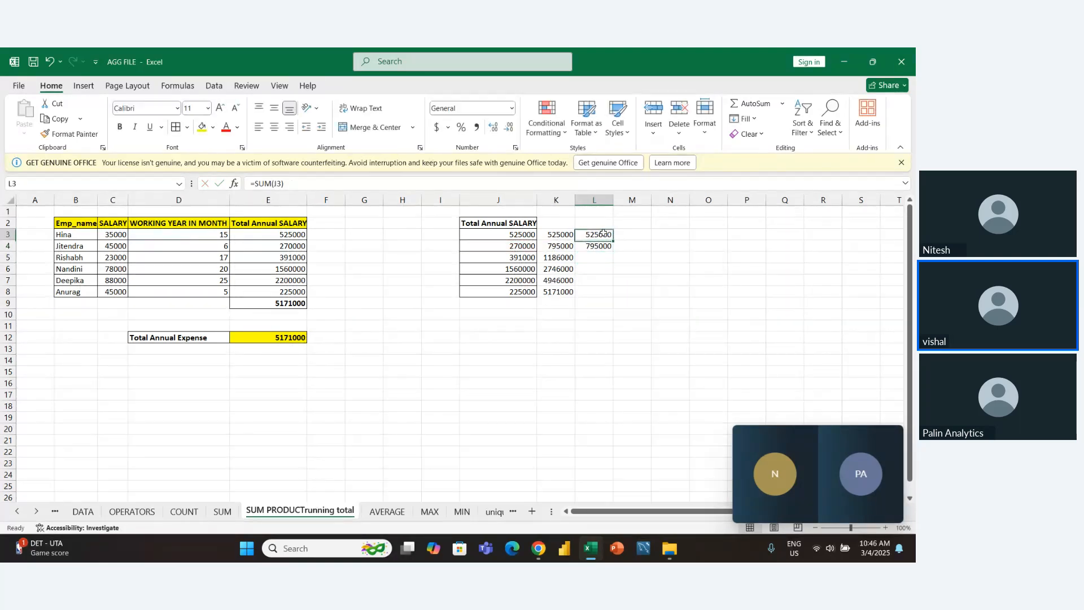
# - Fill the SUM running total formula from L4 down through L8
pyautogui.press('Down')
pyautogui.hotkey('shift', 'Down')
pyautogui.hotkey('shift', 'Down')
pyautogui.hotkey('shift', 'Down')
pyautogui.hotkey('shift', 'Down')
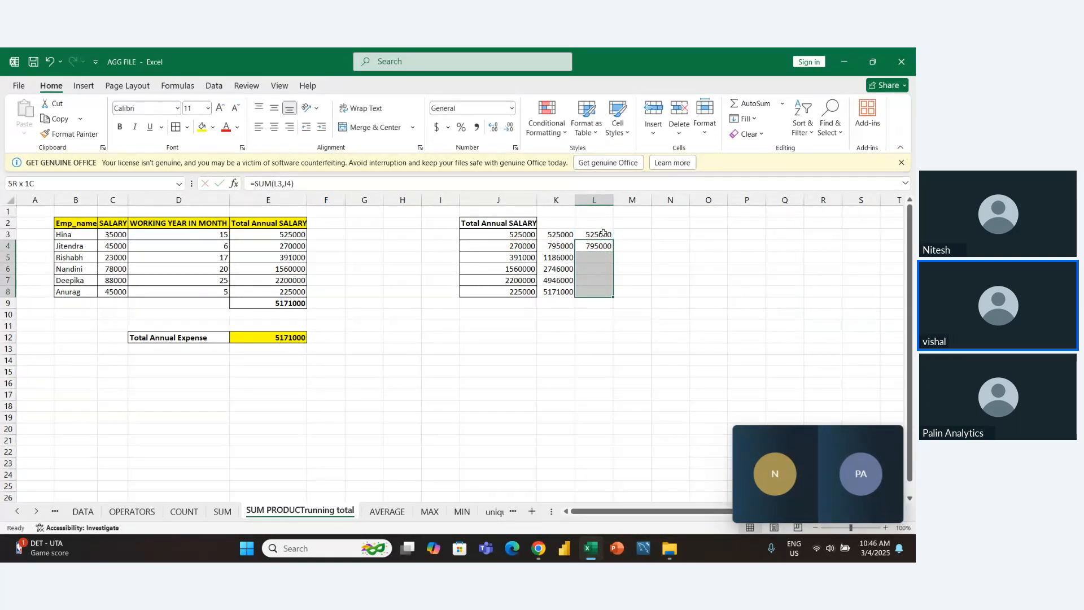
pyautogui.hotkey('ctrl', 'd')
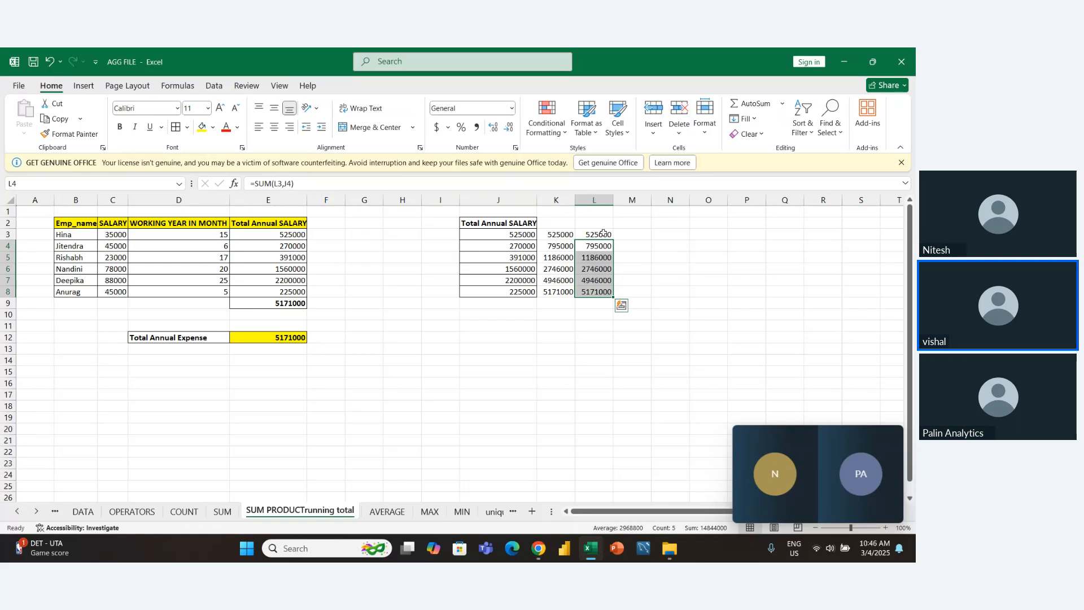
pyautogui.press('Left')
pyautogui.press('Up')
pyautogui.press('Left')
pyautogui.press('Right')
pyautogui.press('Up')
pyautogui.press('Left')
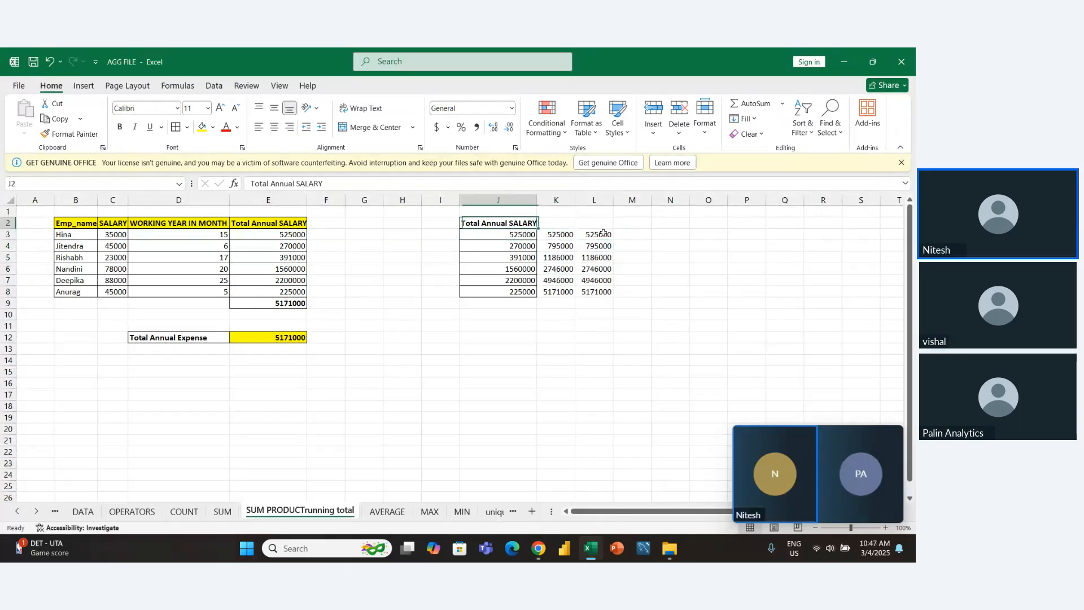
pyautogui.press('Down')
pyautogui.hotkey('shift', 'Right')
pyautogui.hotkey('shift', 'Right')
pyautogui.hotkey('shift', 'Down')
pyautogui.hotkey('shift', 'Down')
pyautogui.hotkey('shift', 'Down')
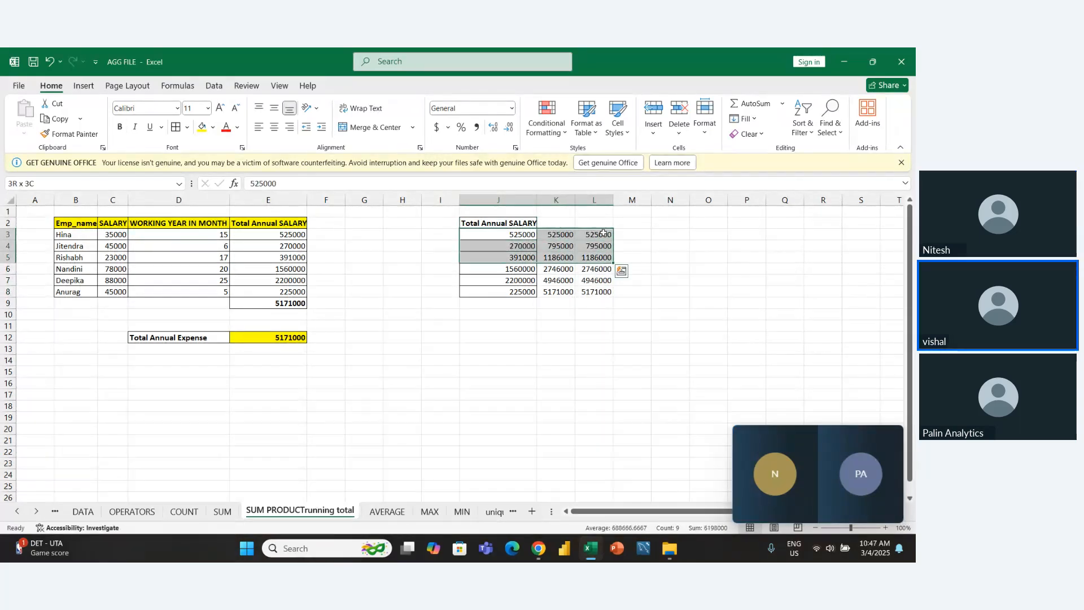
# - Apply all borders to the range J2:L8, covering the salary column and both running total columns
pyautogui.press('Left')
pyautogui.press('Up')
pyautogui.press('Right')
pyautogui.hotkey('shift', 'Down')
pyautogui.hotkey('shift', 'Down')
pyautogui.hotkey('shift', 'Down')
pyautogui.hotkey('shift', 'Down')
pyautogui.hotkey('shift', 'Down')
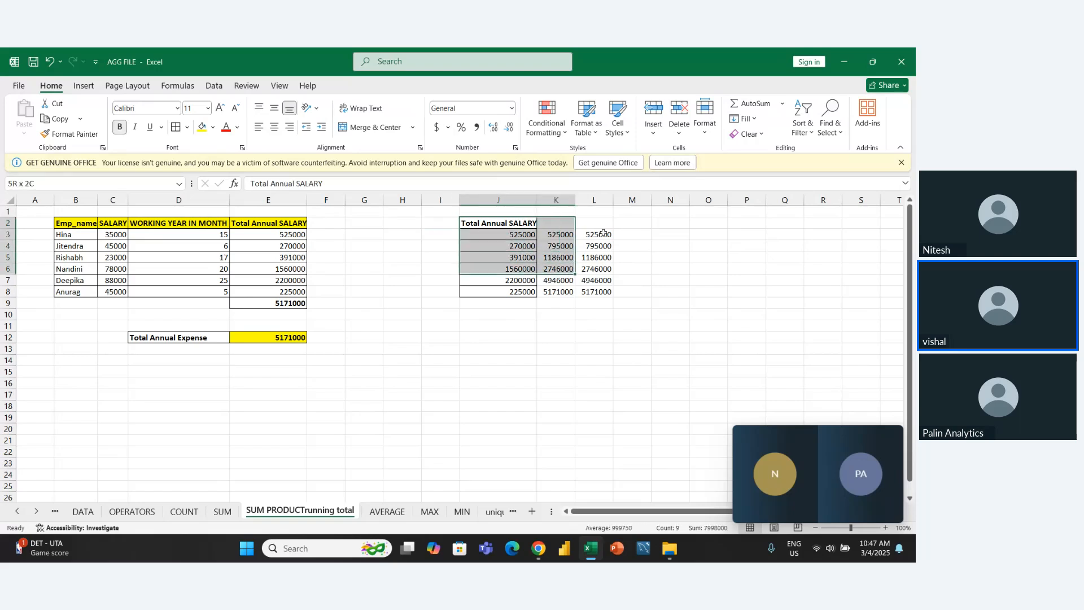
pyautogui.hotkey('shift', 'Right')
pyautogui.hotkey('shift', 'Right')
pyautogui.hotkey('shift', 'Down')
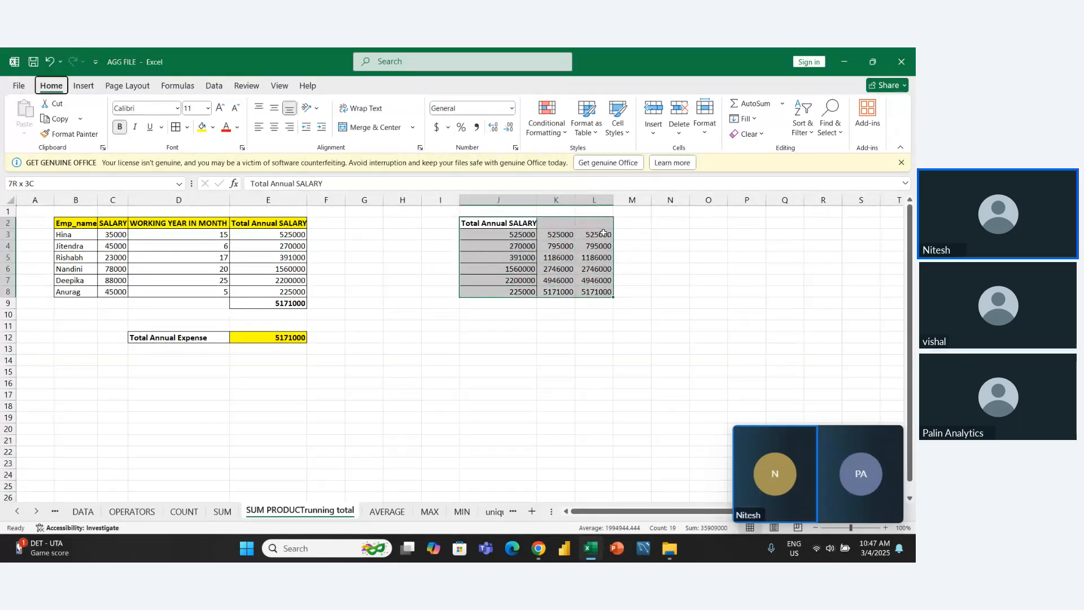
# - Merge the cells J1:L1 above the bordered running total table
pyautogui.press('Up')
pyautogui.hotkey('shift', 'Right')
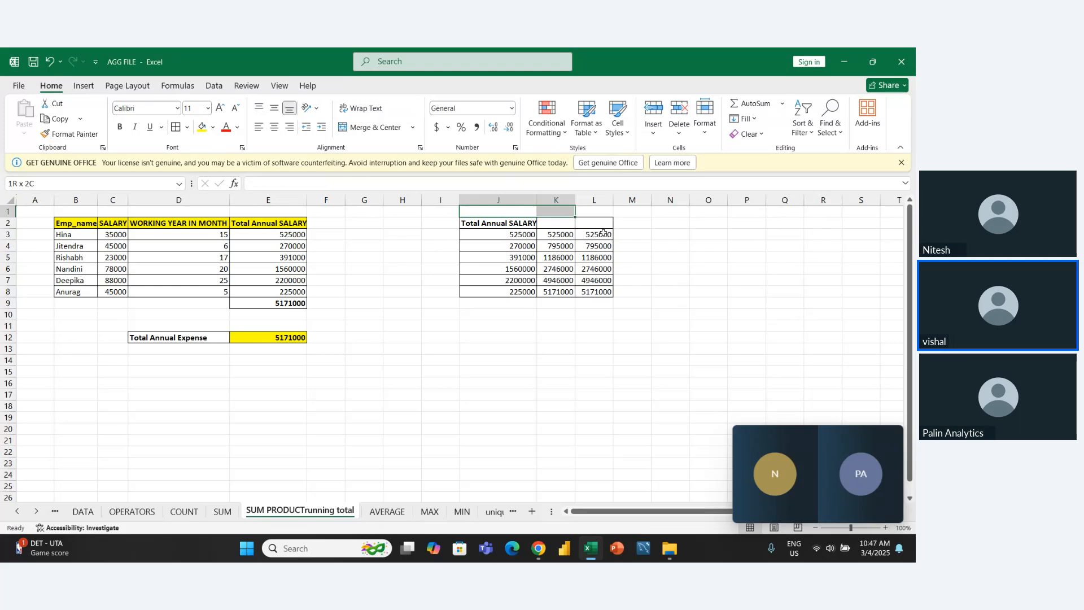
pyautogui.hotkey('shift', 'Right')
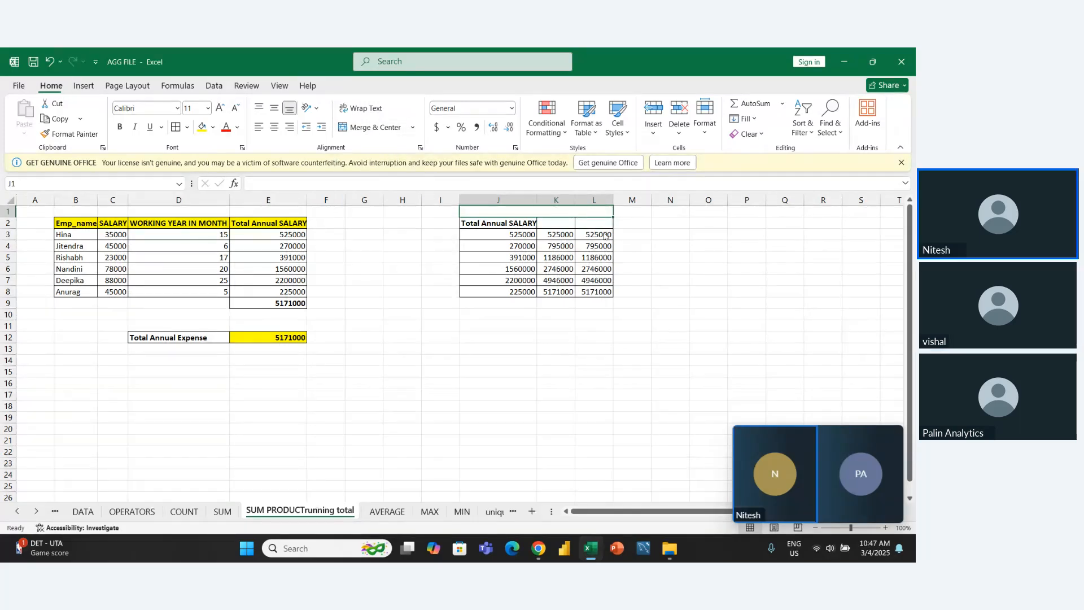
pyautogui.press('Left')
pyautogui.press('Right')
pyautogui.hotkey('shift', 'Right')
pyautogui.hotkey('shift', 'Right')
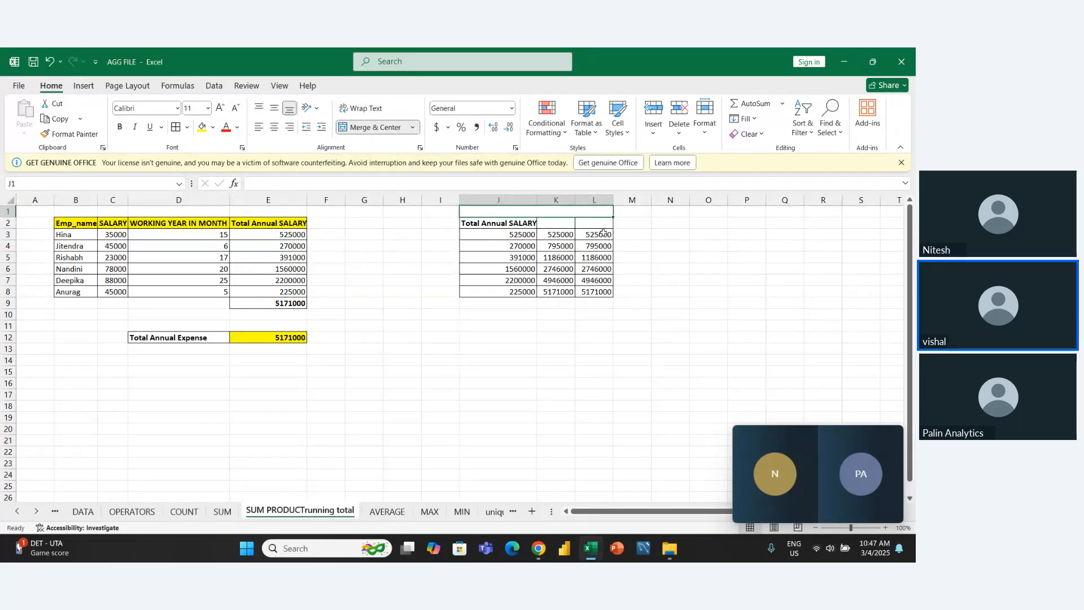
# - Enter the title "Running Total" in the merged cell J1
pyautogui.write('Runnin')
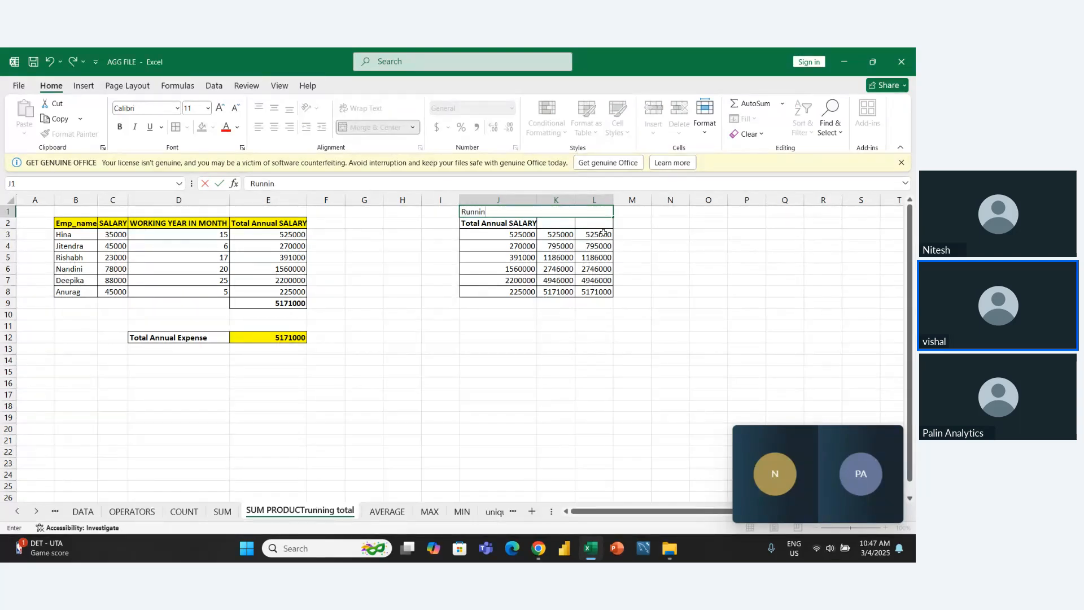
pyautogui.write('g Total')
pyautogui.press('Return')
# - Format the Running Total title as bold and centered with a yellow fill
pyautogui.press('Up')
pyautogui.hotkey('ctrl', 'b')
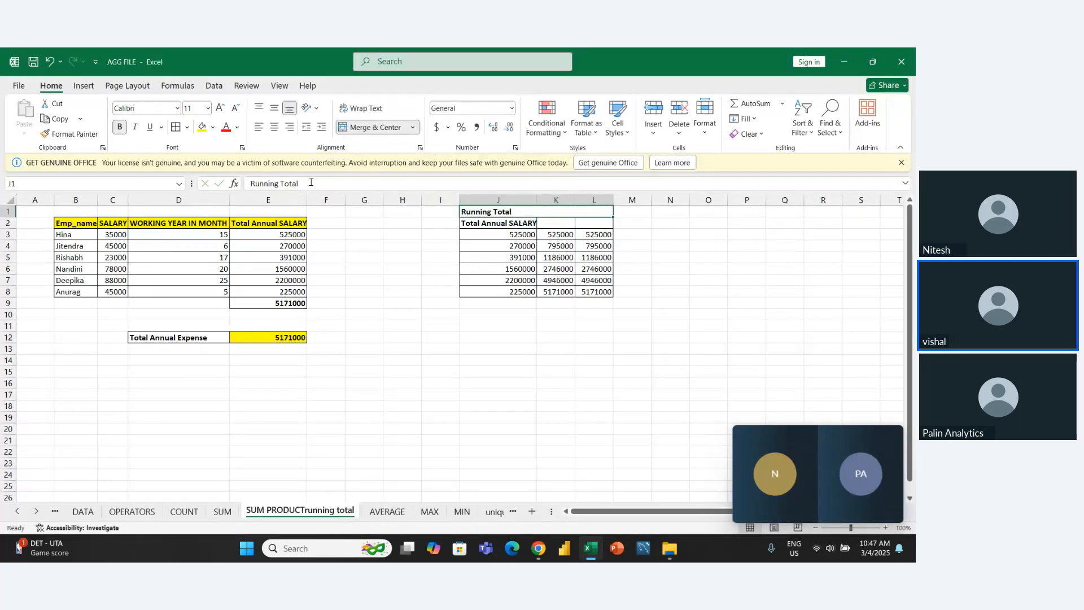
pyautogui.click(274, 127)
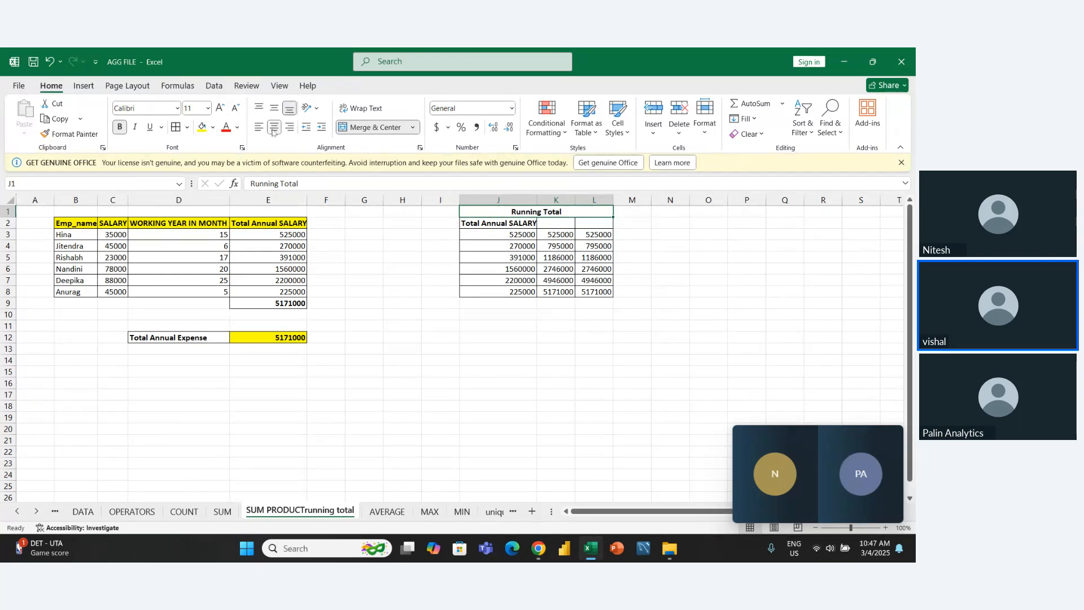
pyautogui.click(201, 127)
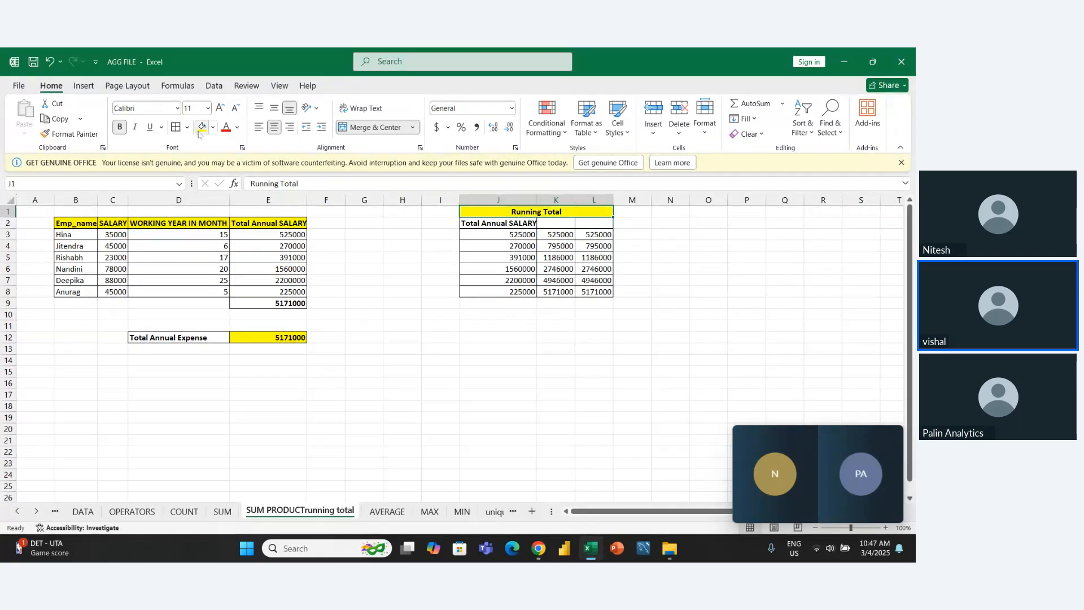
pyautogui.click(350, 407)
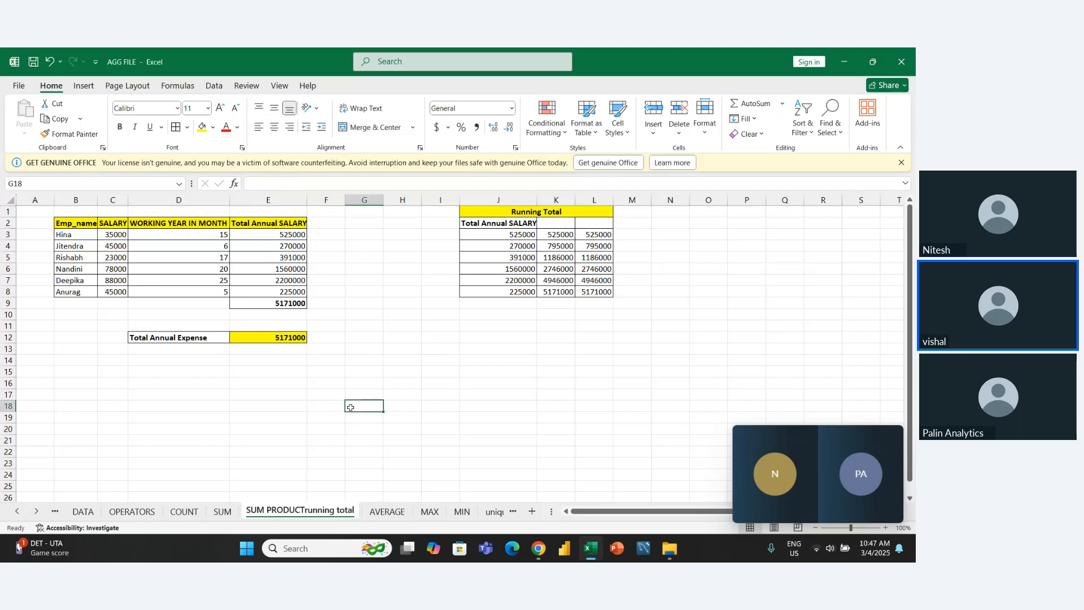
pyautogui.press('Right')
pyautogui.press('Right')
pyautogui.press('Right')
pyautogui.press('Right')
pyautogui.press('Right')
pyautogui.press('Up')
pyautogui.press('Up')
pyautogui.press('Up')
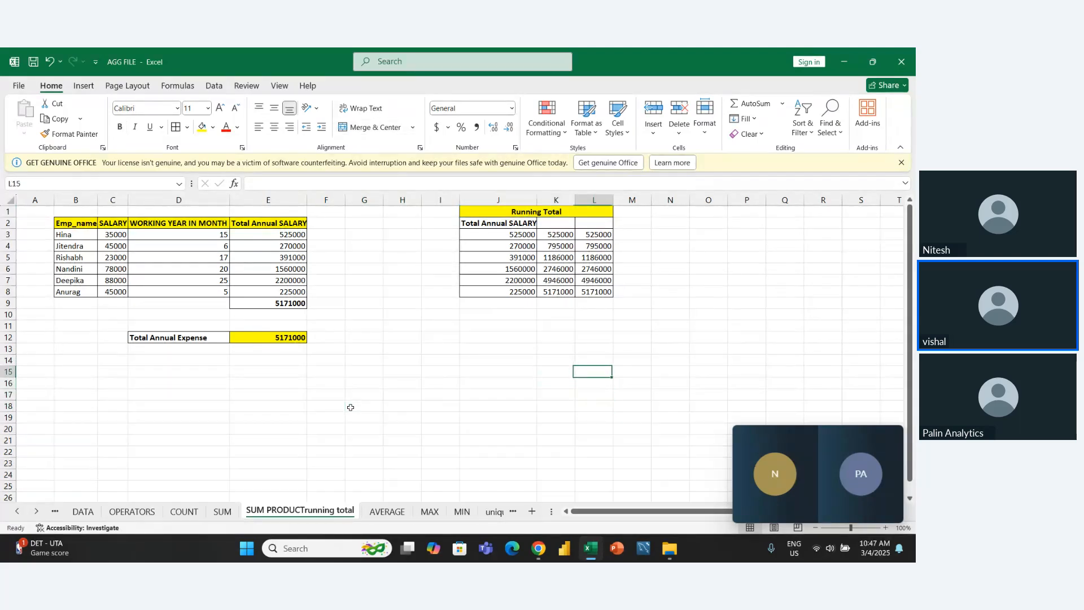
# - Rename the current sheet as "SUM PRODUCT Running total", with a space between the two parts and a capital R
pyautogui.press('Left')
pyautogui.press('Left')
pyautogui.press('Left')
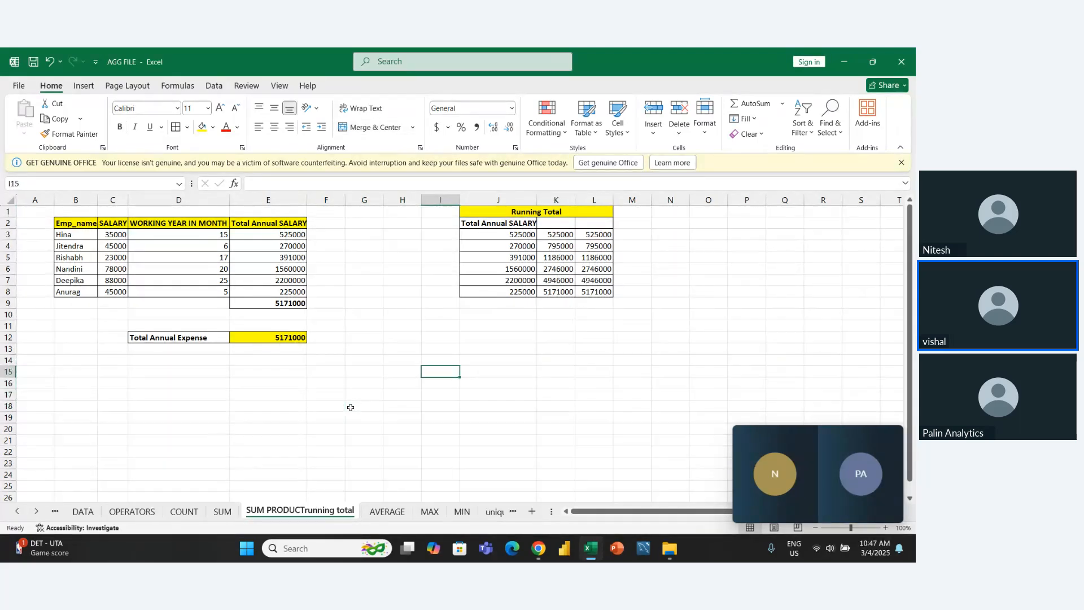
pyautogui.doubleClick(305, 511)
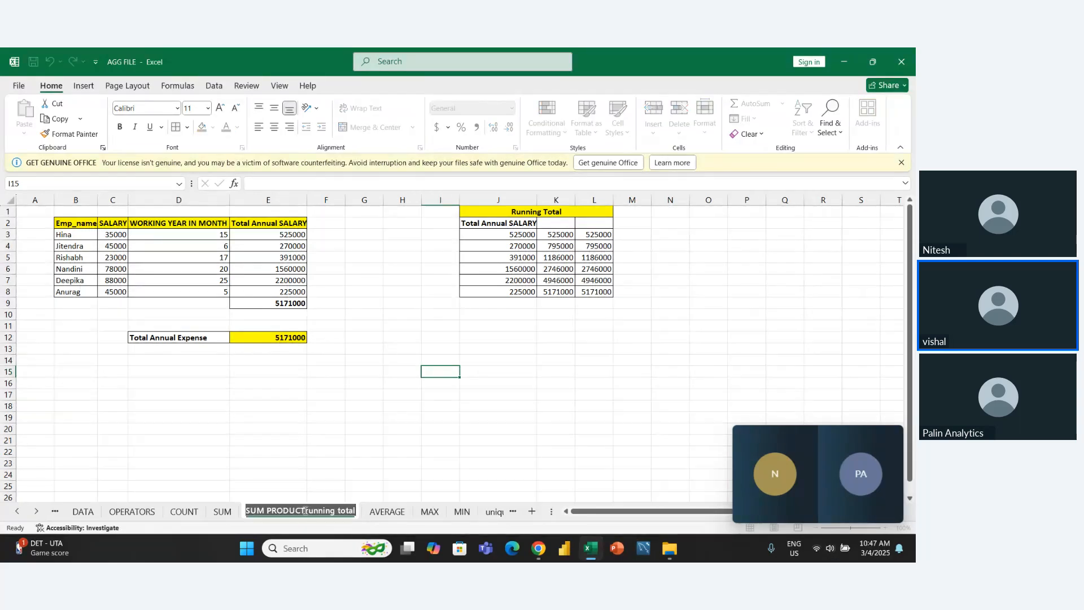
pyautogui.press('Return')
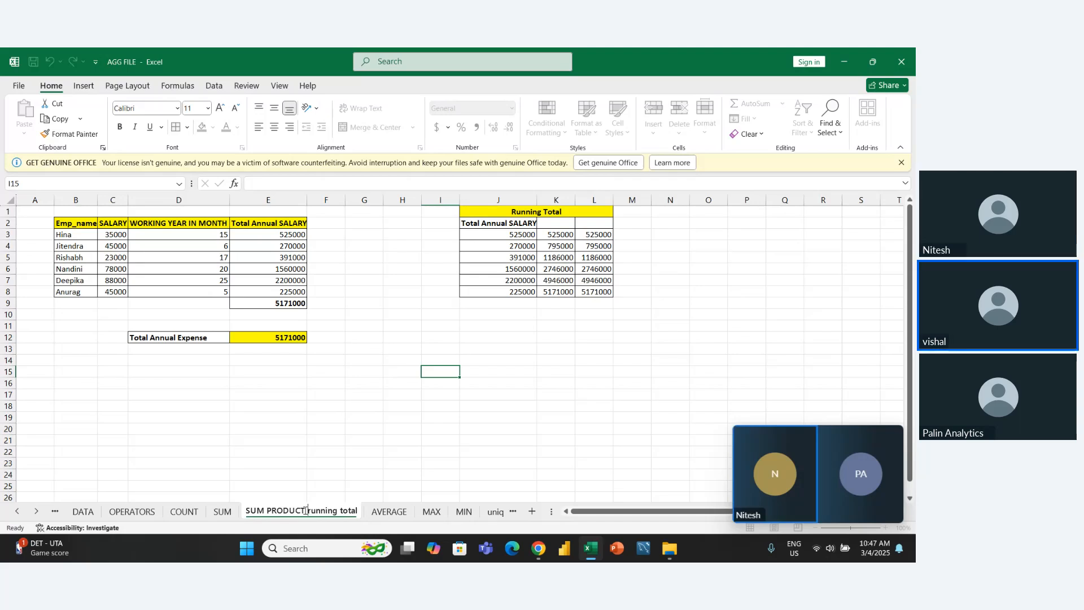
pyautogui.hotkey('shift', 'Right')
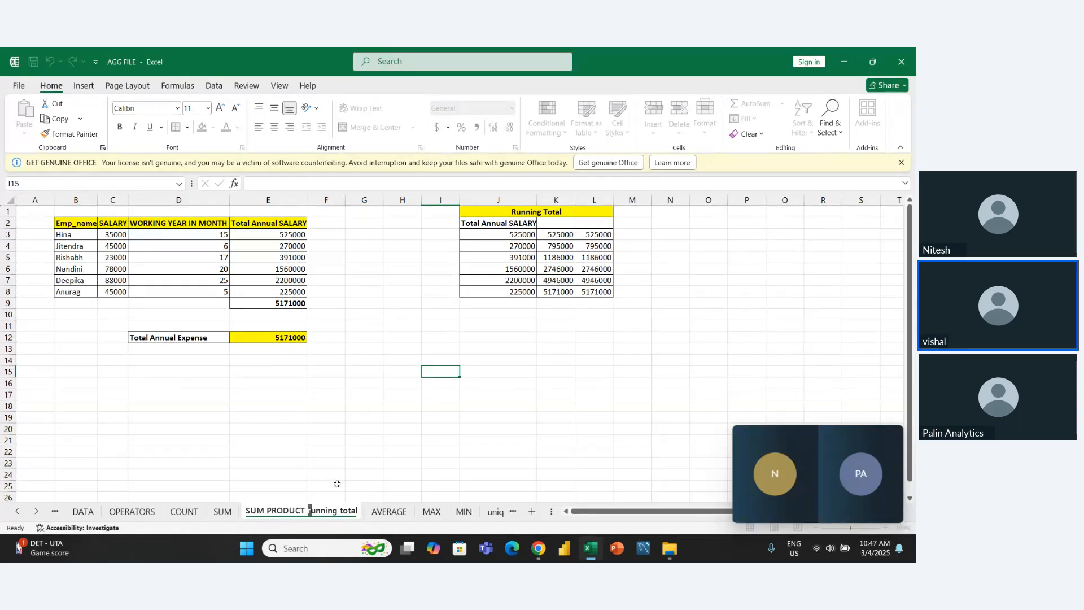
pyautogui.write('R')
pyautogui.click(337, 484)
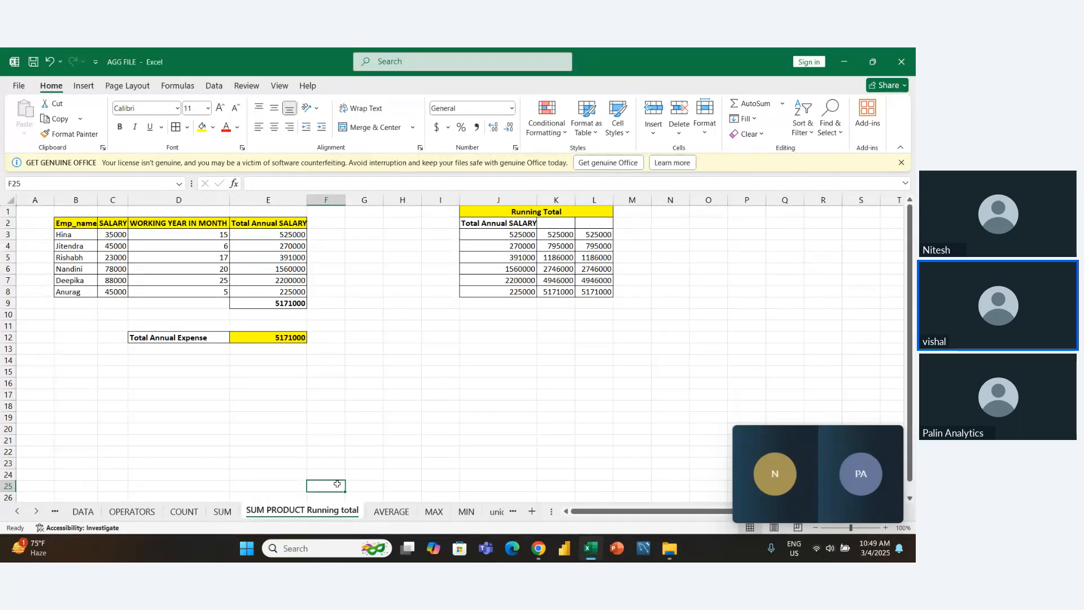
# - Close the AGG FILE workbook and select all four Excel files in the DS20 10 OCLOCK folder
pyautogui.click(450, 468)
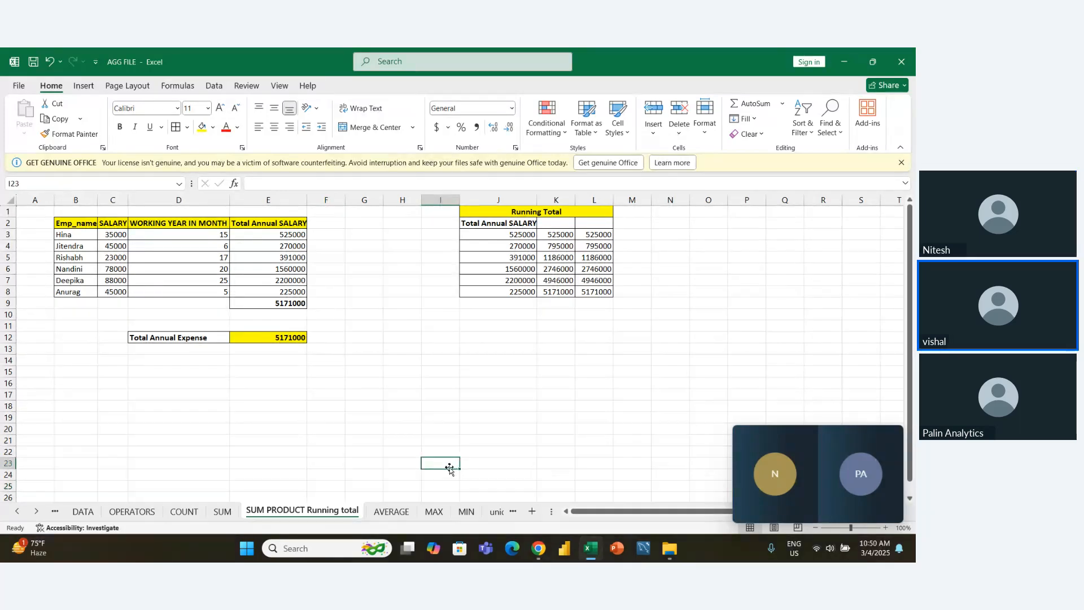
pyautogui.moveTo(822, 300); pyautogui.dragTo(775, 63)
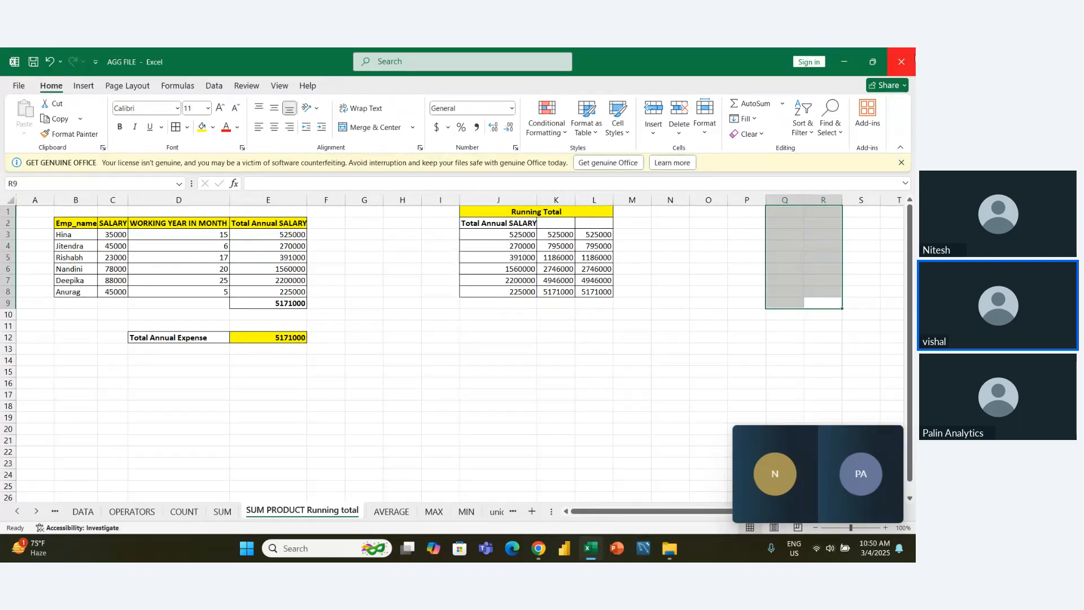
pyautogui.click(915, 56)
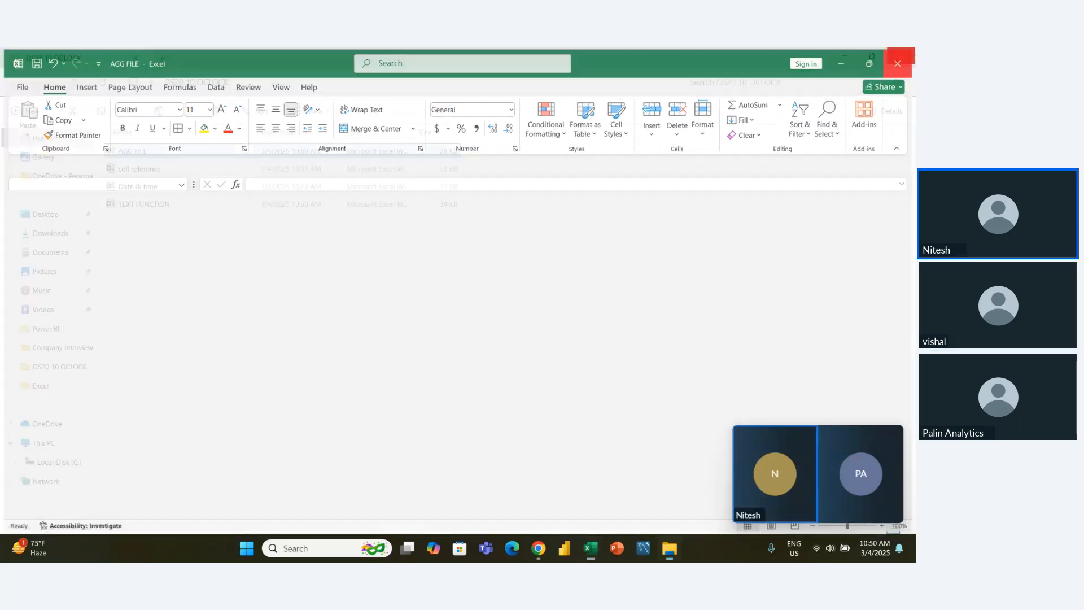
pyautogui.click(461, 336)
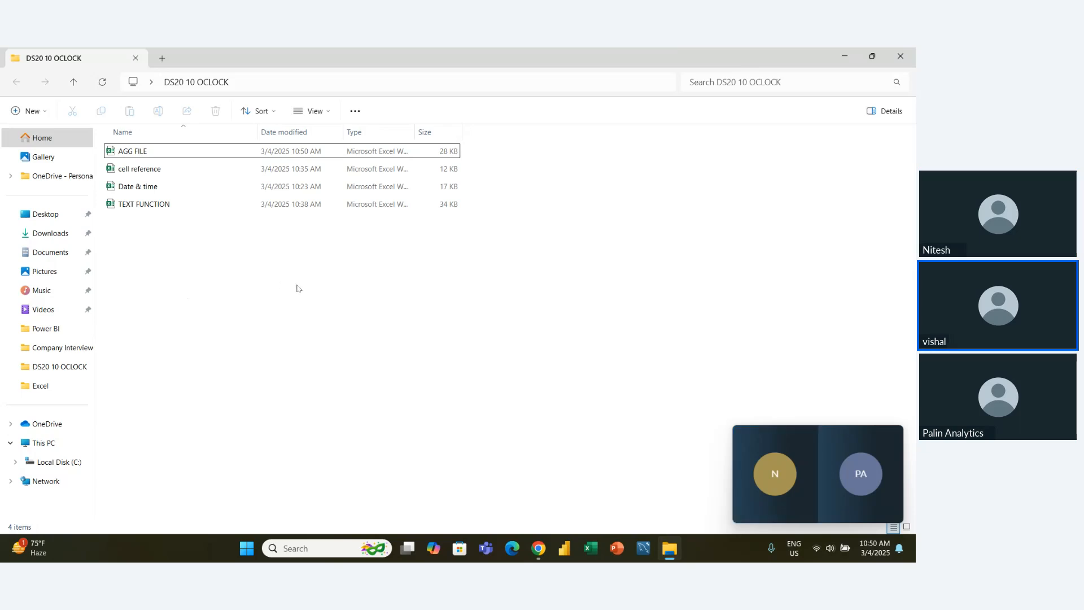
pyautogui.moveTo(296, 285); pyautogui.dragTo(151, 142)
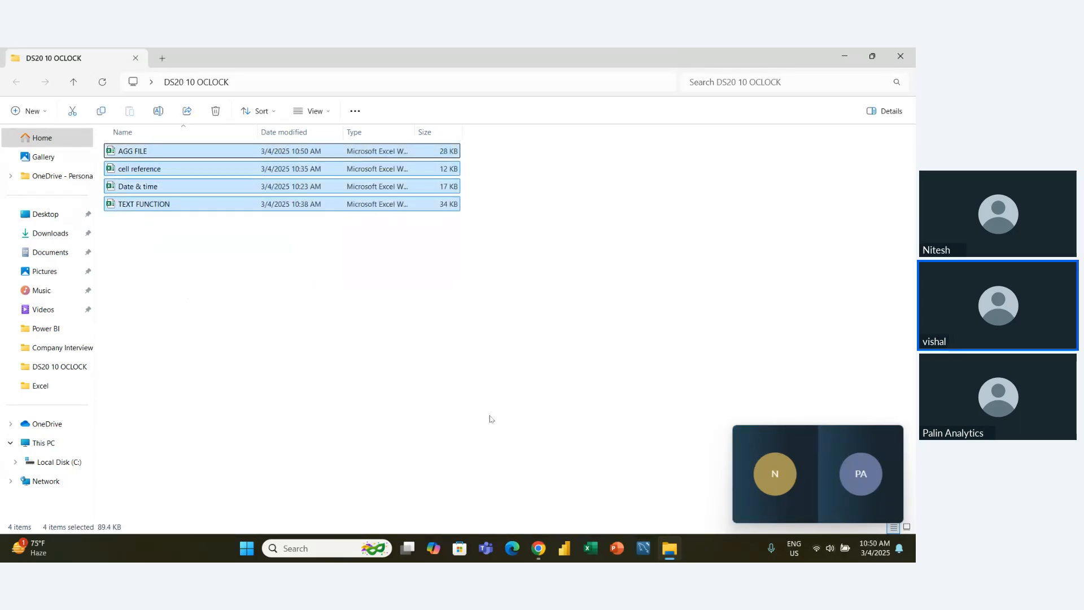
# - Switch to the Zoho Meeting session in the browser and stop sharing the screen
pyautogui.click(815, 474)
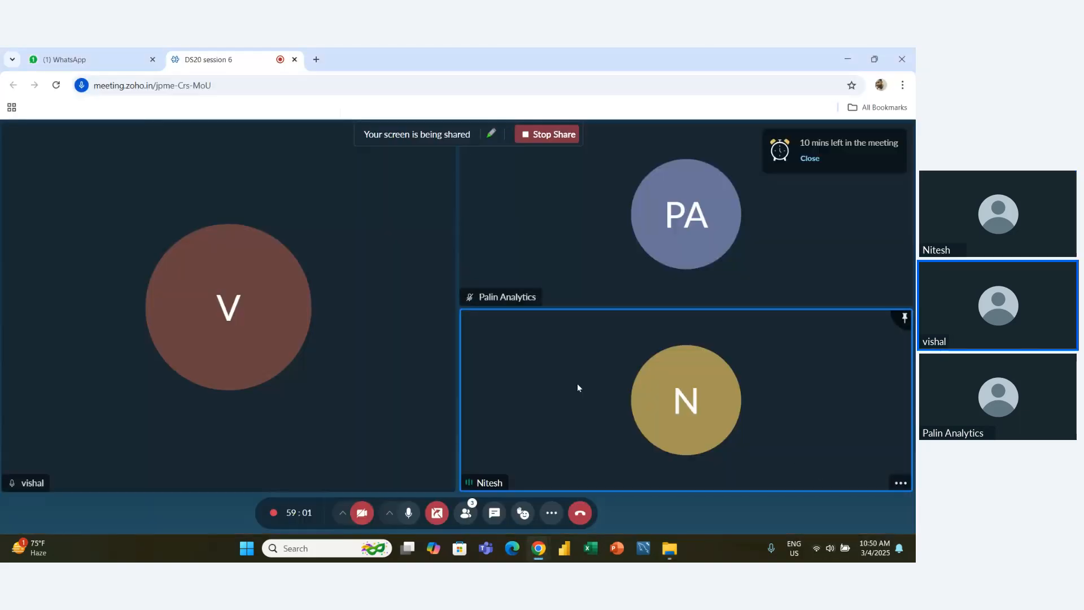
pyautogui.click(546, 135)
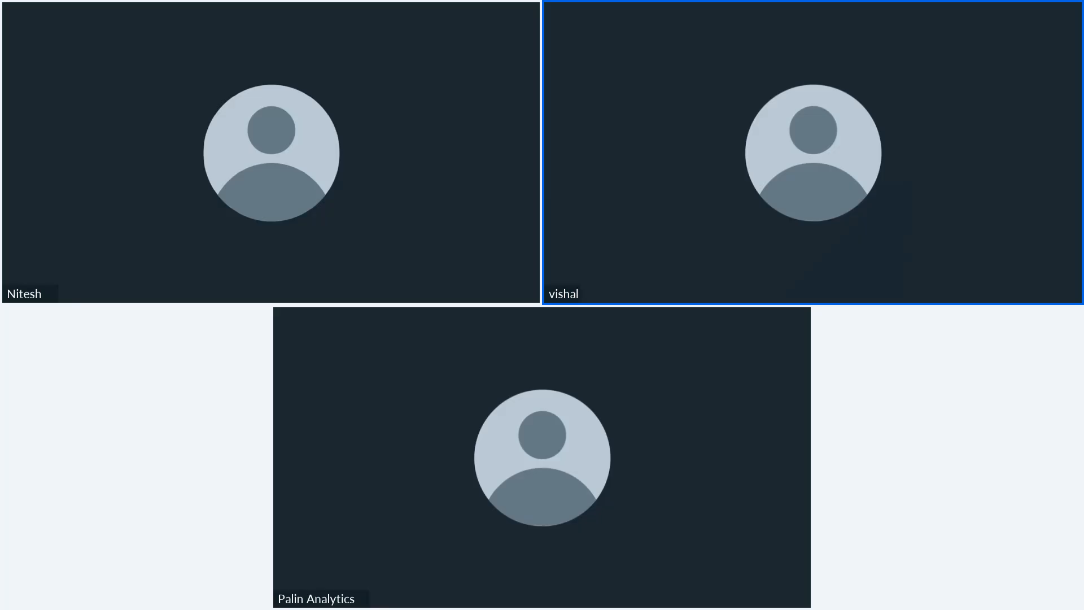